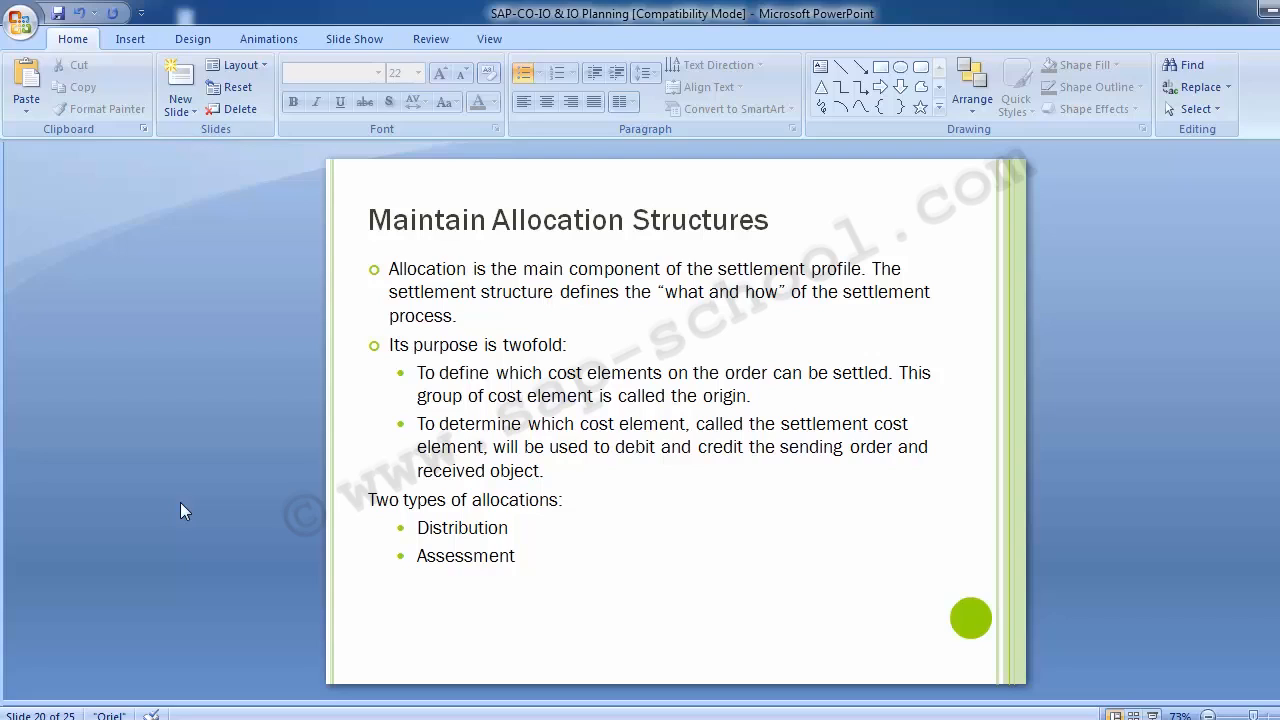
Switch to SAP and open the SAP Customizing Implementation Guide through transaction SPRO
{"action": "scroll", "coordinate": [183, 511], "scroll_direction": "down", "scroll_amount": 1}
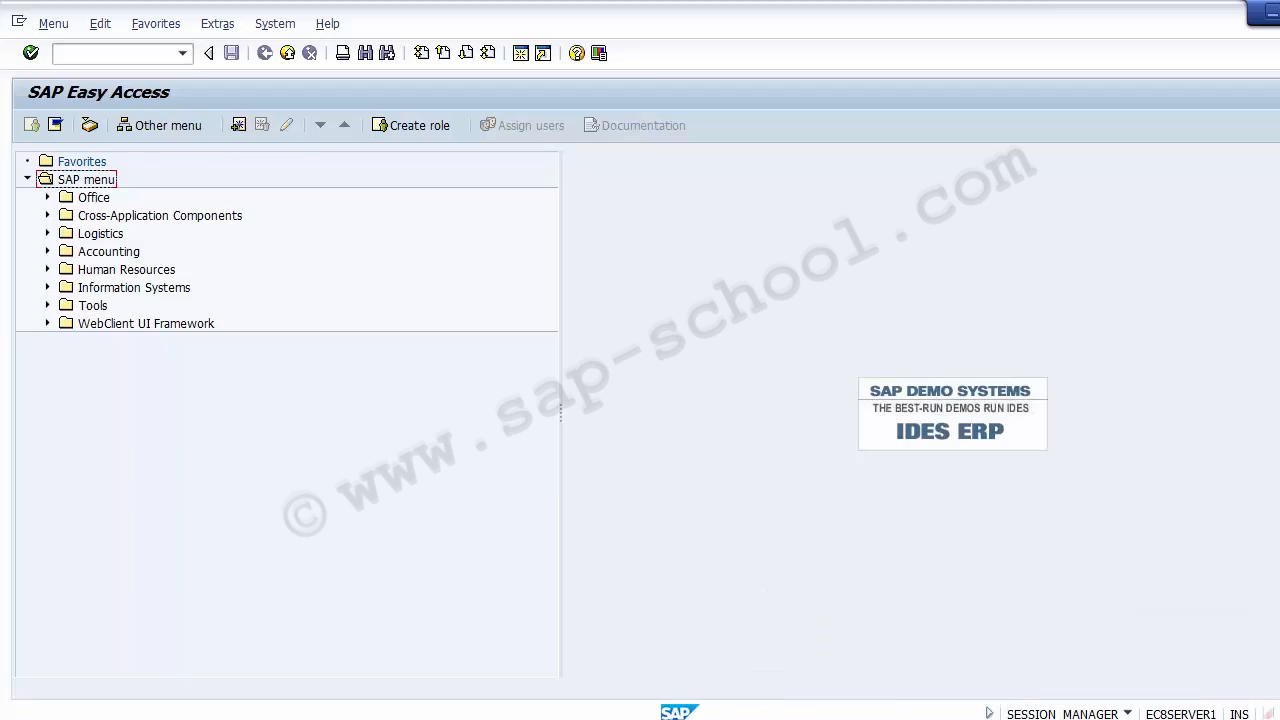
{"action": "left_click", "coordinate": [577, 640]}
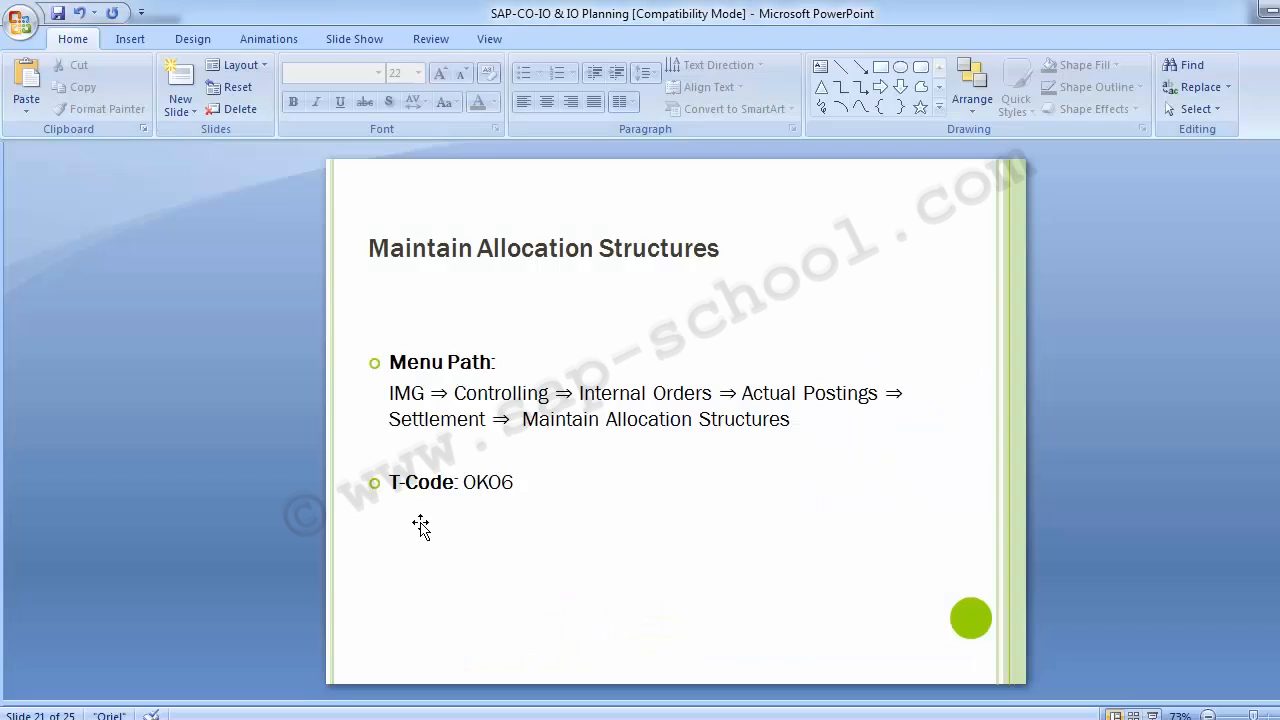
{"action": "key", "text": "alt+Tab"}
{"action": "left_click", "coordinate": [131, 52]}
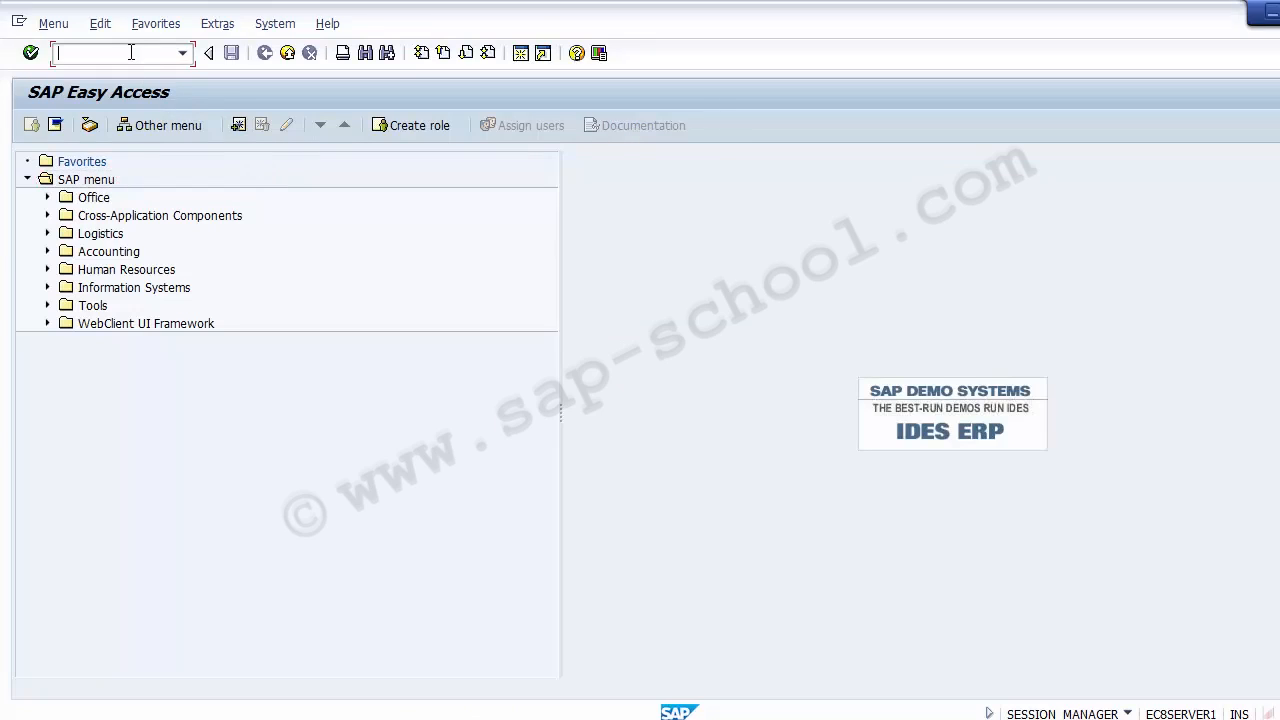
{"action": "type", "text": "spro"}
{"action": "key", "text": "Return"}
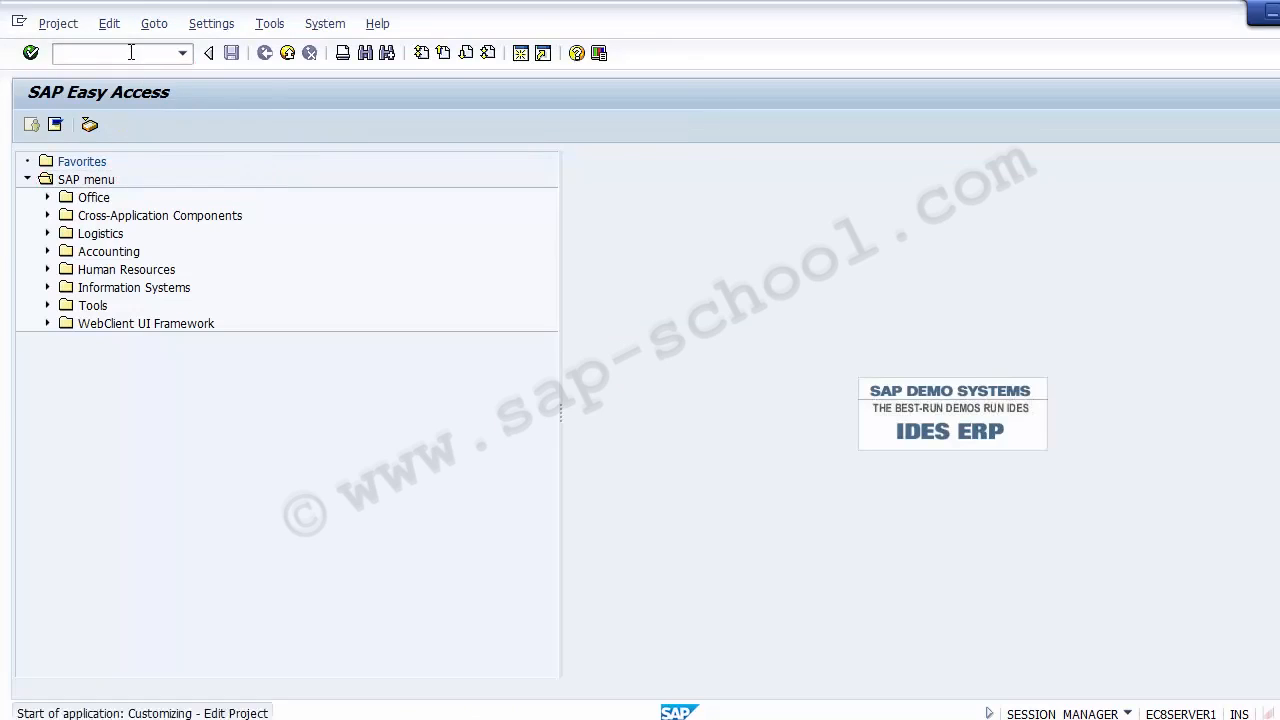
{"action": "left_click", "coordinate": [86, 124]}
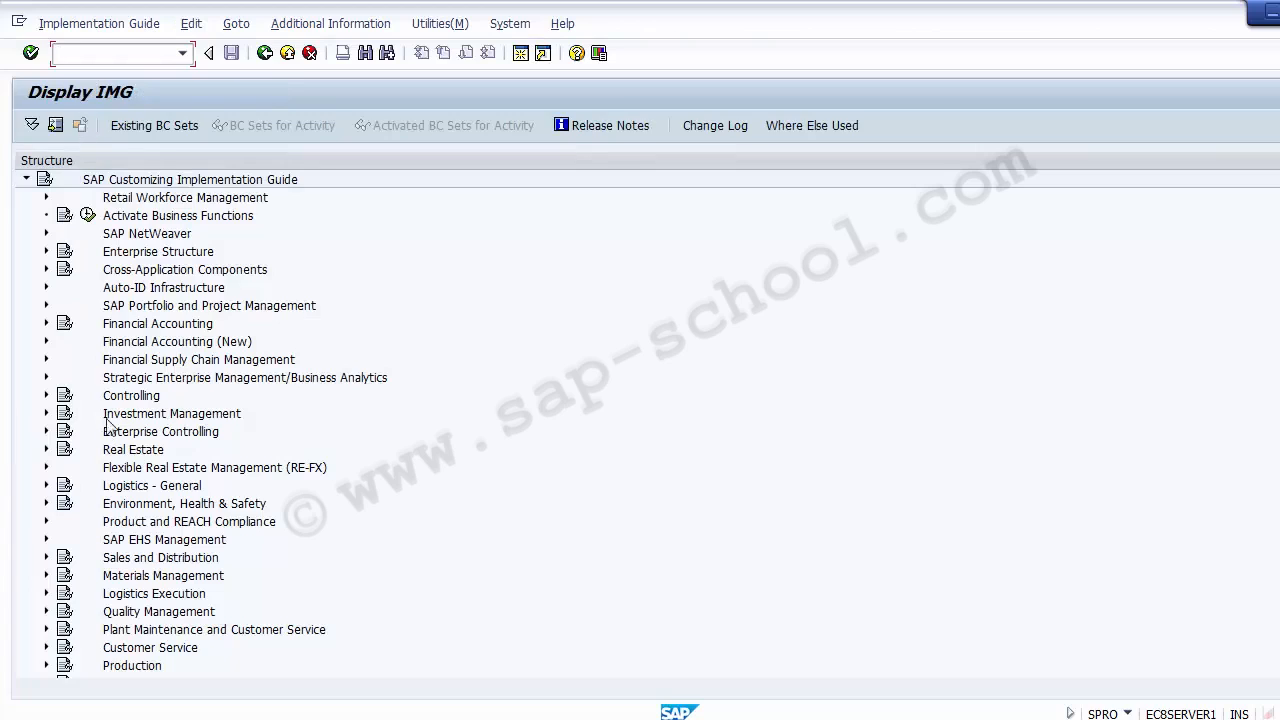
Expand Controlling and its Internal Orders node in the implementation guide
{"action": "left_click", "coordinate": [127, 399]}
{"action": "left_click", "coordinate": [46, 395]}
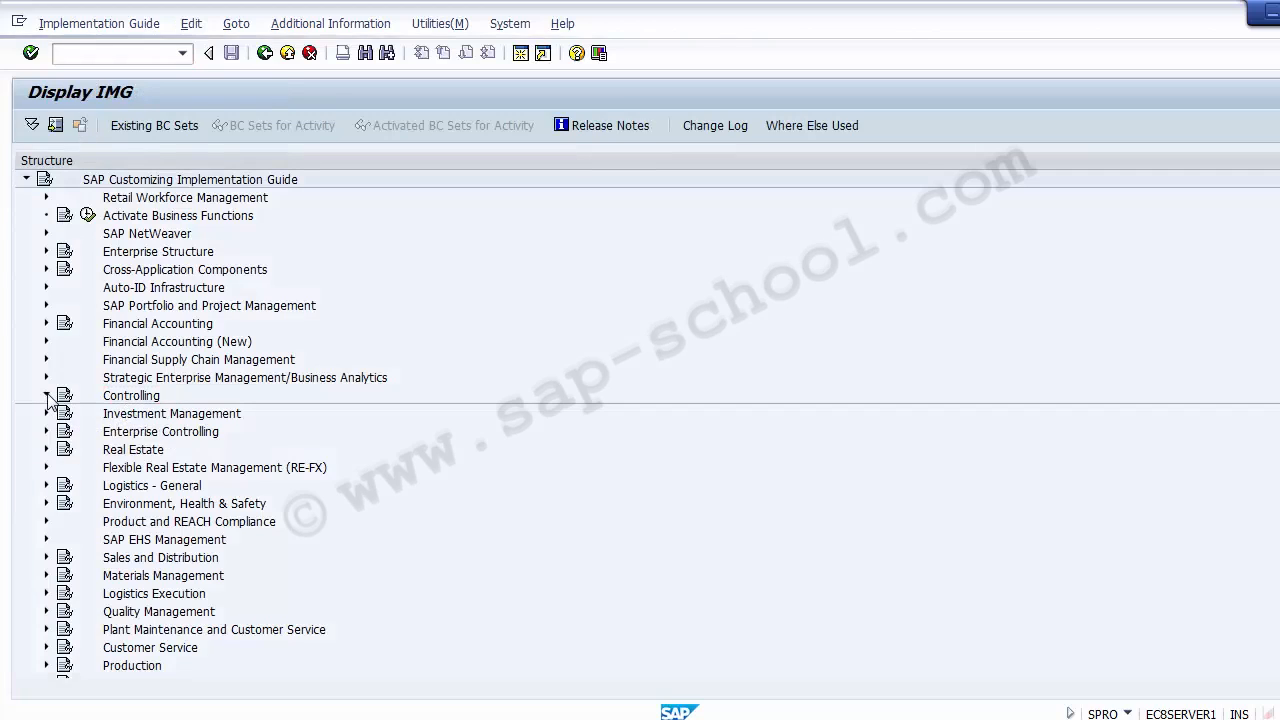
{"action": "left_click", "coordinate": [160, 470]}
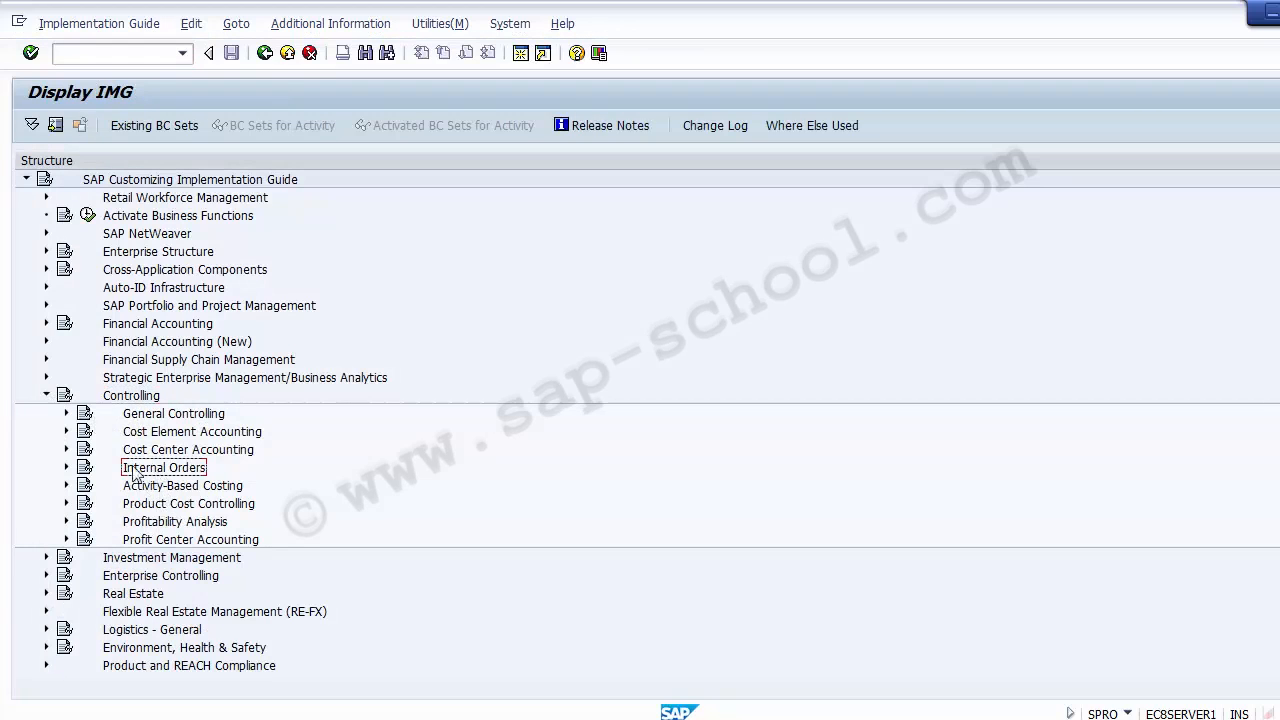
{"action": "left_click", "coordinate": [66, 468]}
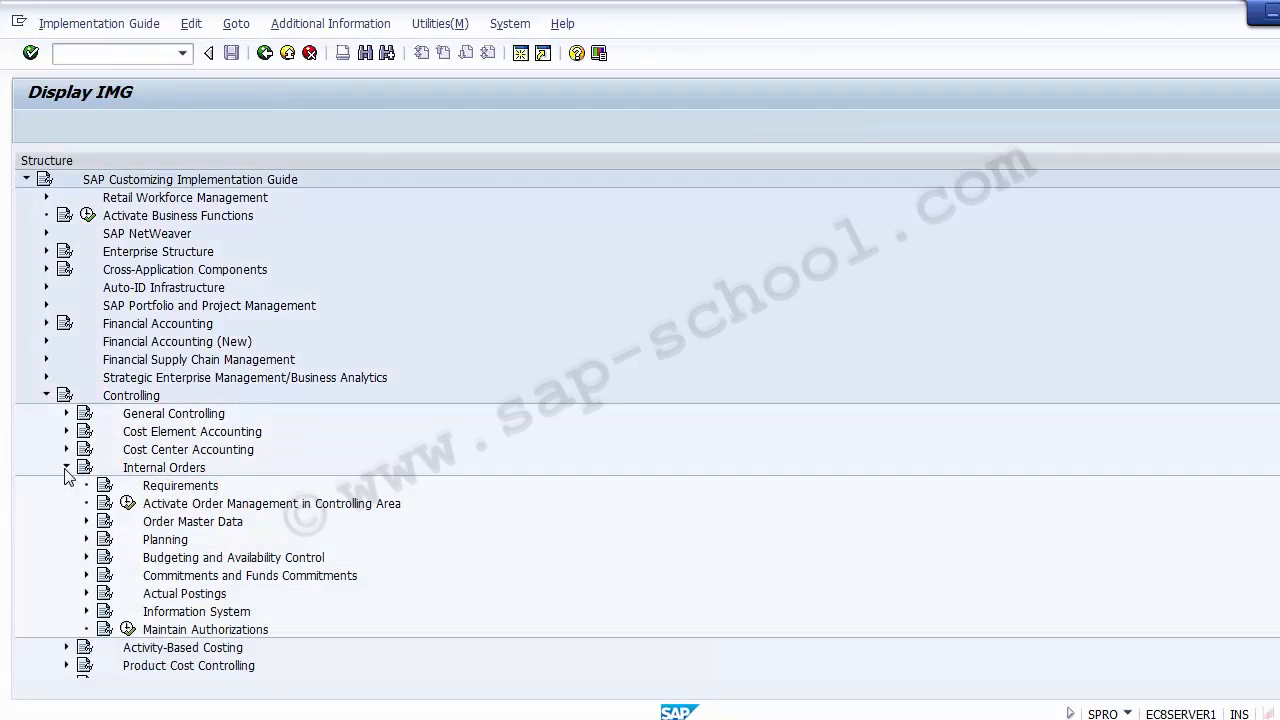
Check the menu path on the PowerPoint slide and expand Actual Postings and Settlement under Internal Orders
{"action": "key", "text": "alt+Tab"}
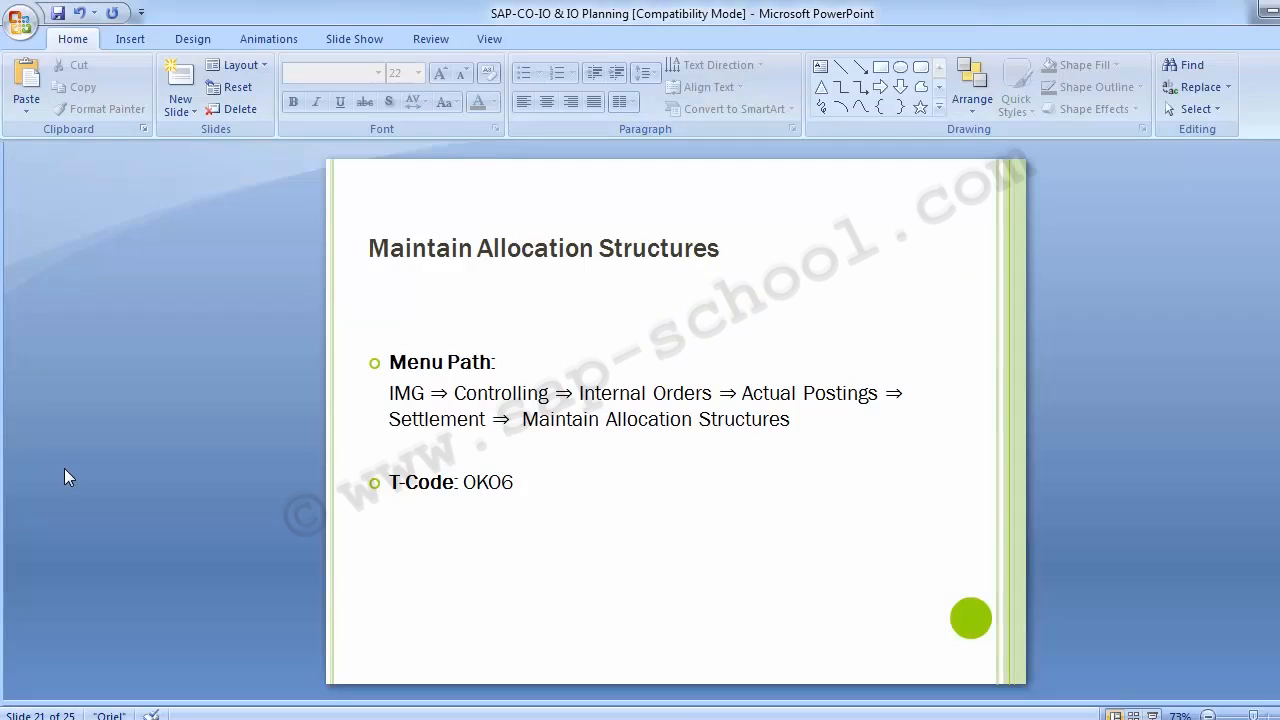
{"action": "key", "text": "alt+Tab"}
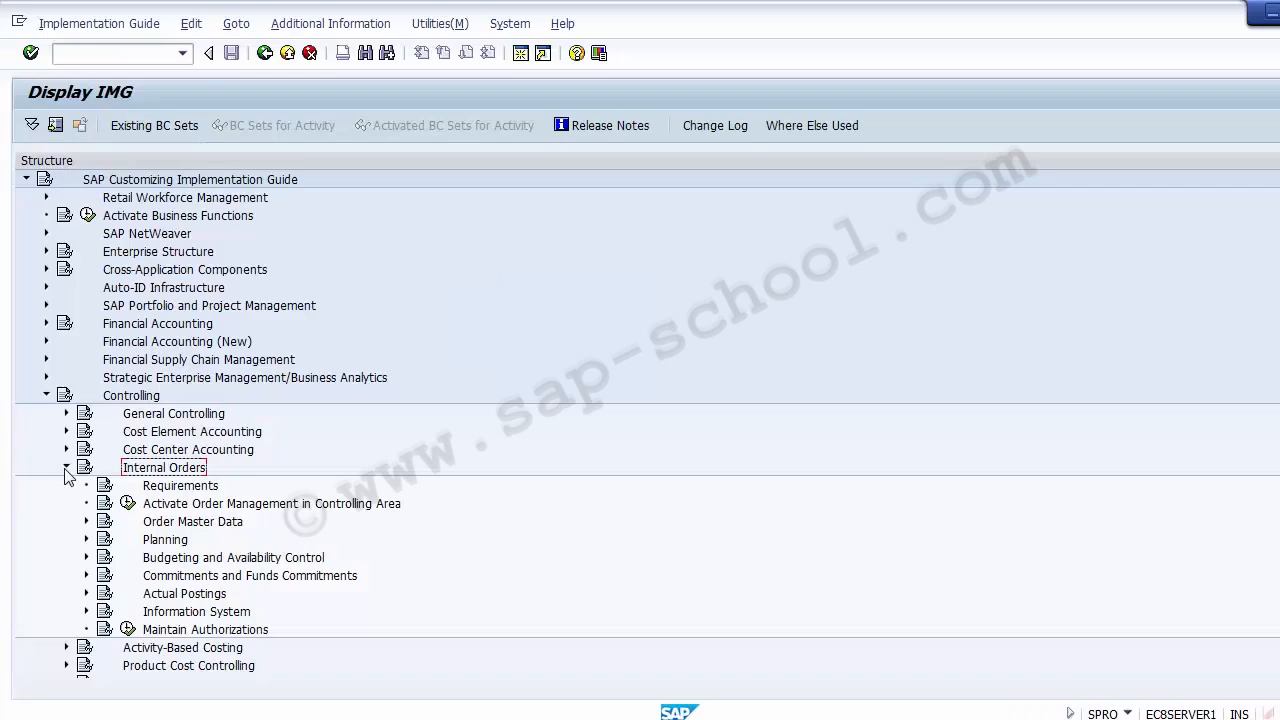
{"action": "left_click", "coordinate": [176, 596]}
{"action": "left_click", "coordinate": [87, 594]}
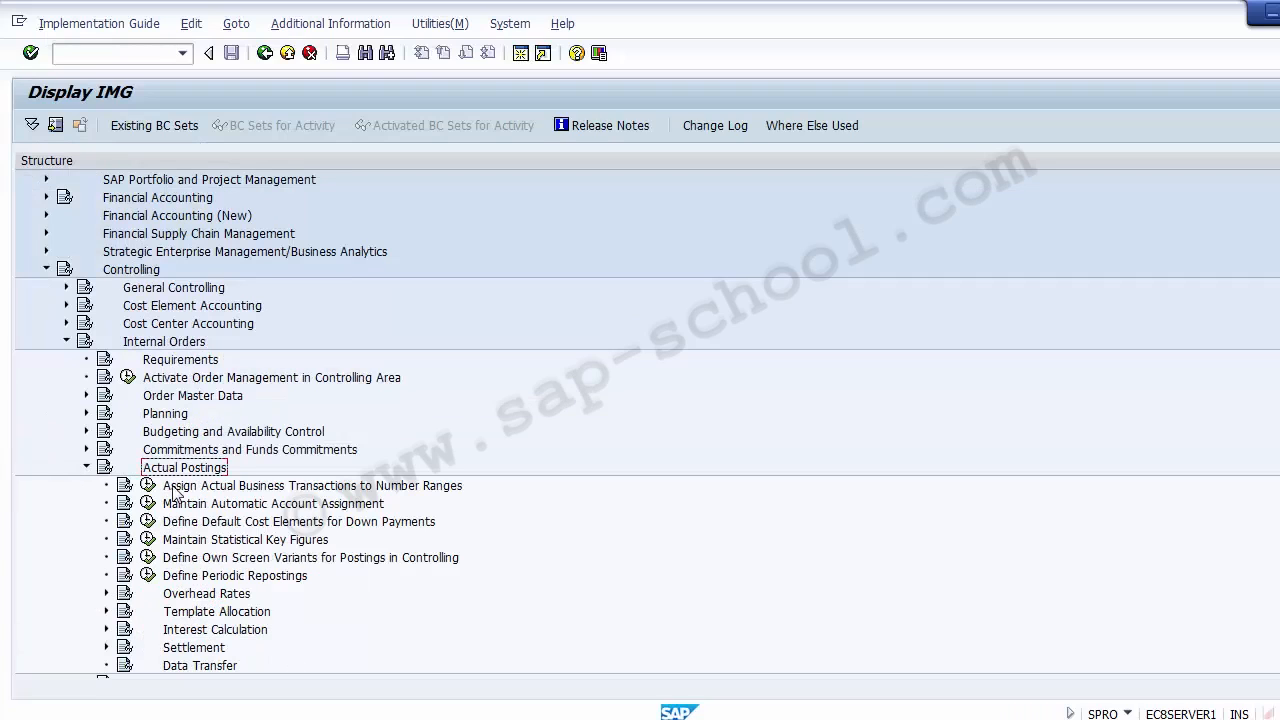
{"action": "key", "text": "alt+Tab"}
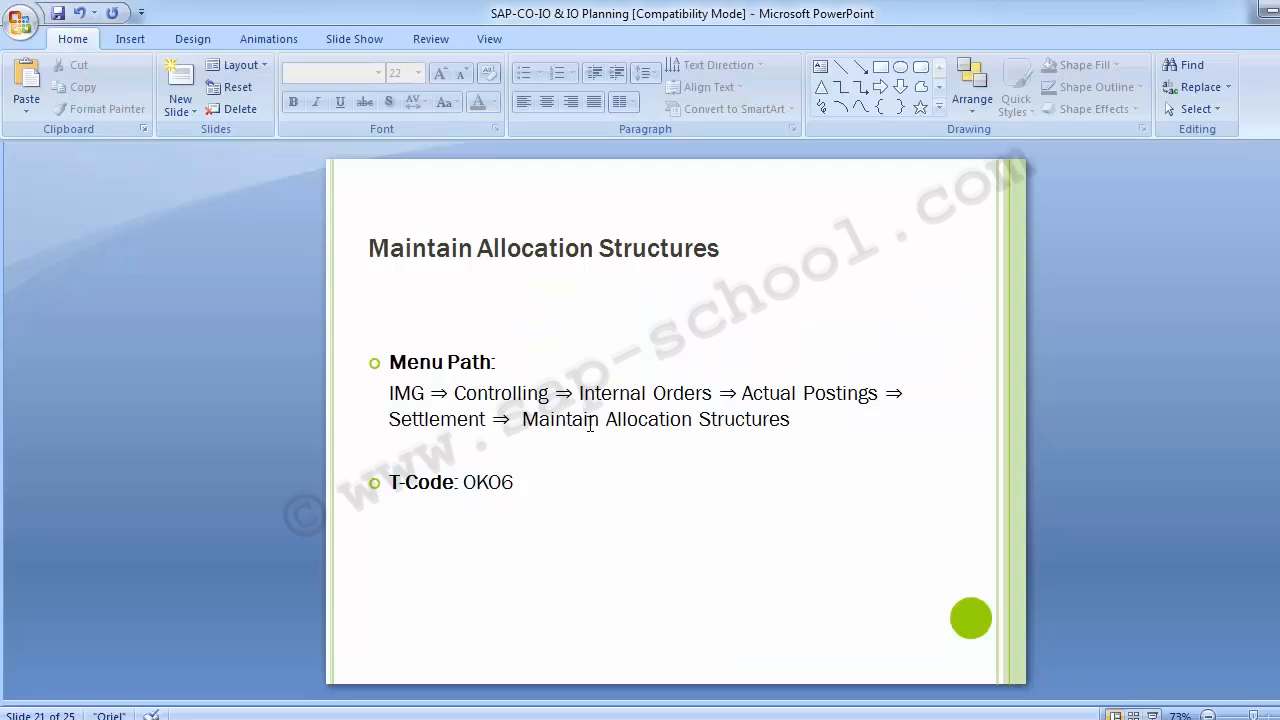
{"action": "key", "text": "alt+Tab"}
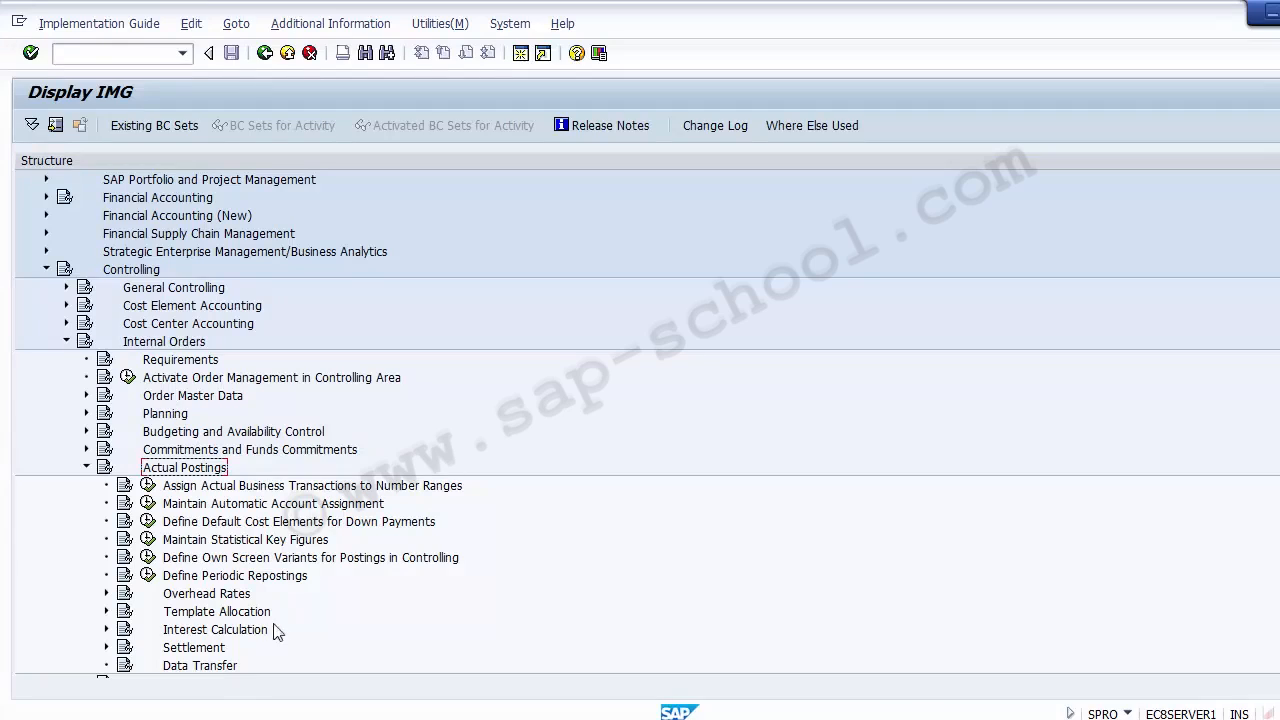
{"action": "left_click", "coordinate": [205, 648]}
{"action": "left_click", "coordinate": [107, 648]}
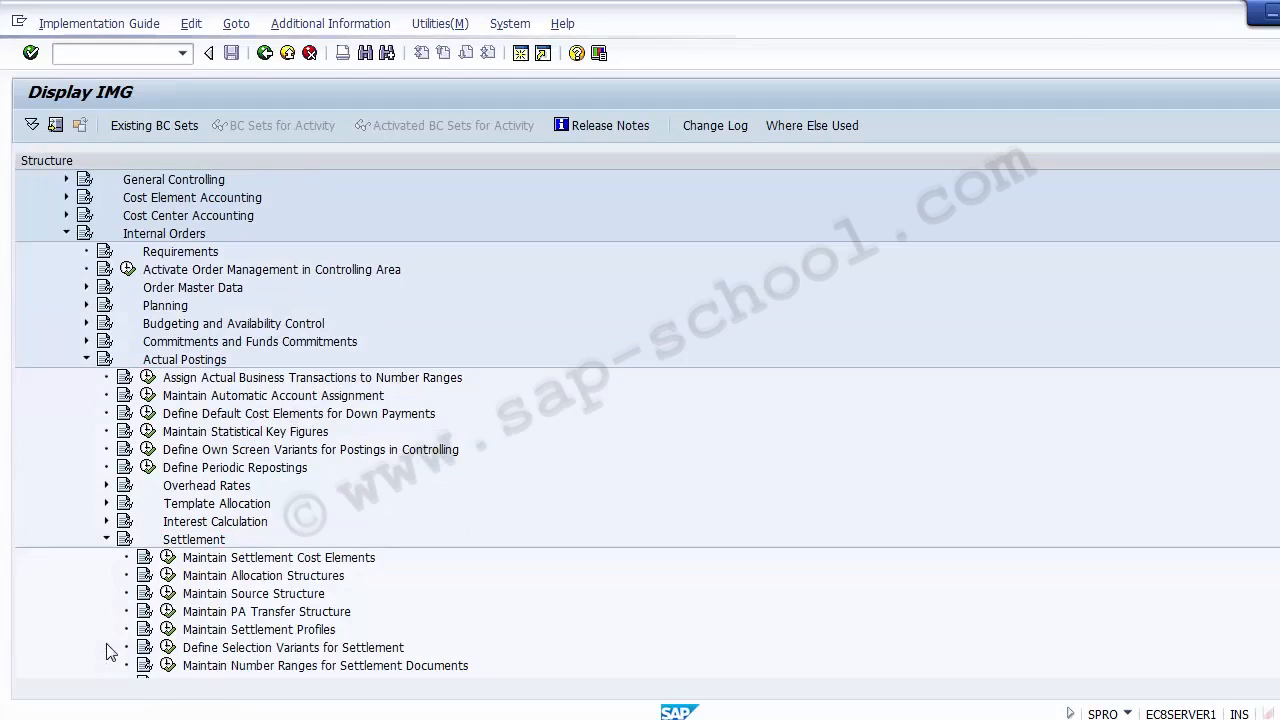
Open the Maintain Allocation Structures activity under Internal Orders, Actual Postings, Settlement
{"action": "left_click", "coordinate": [294, 578]}
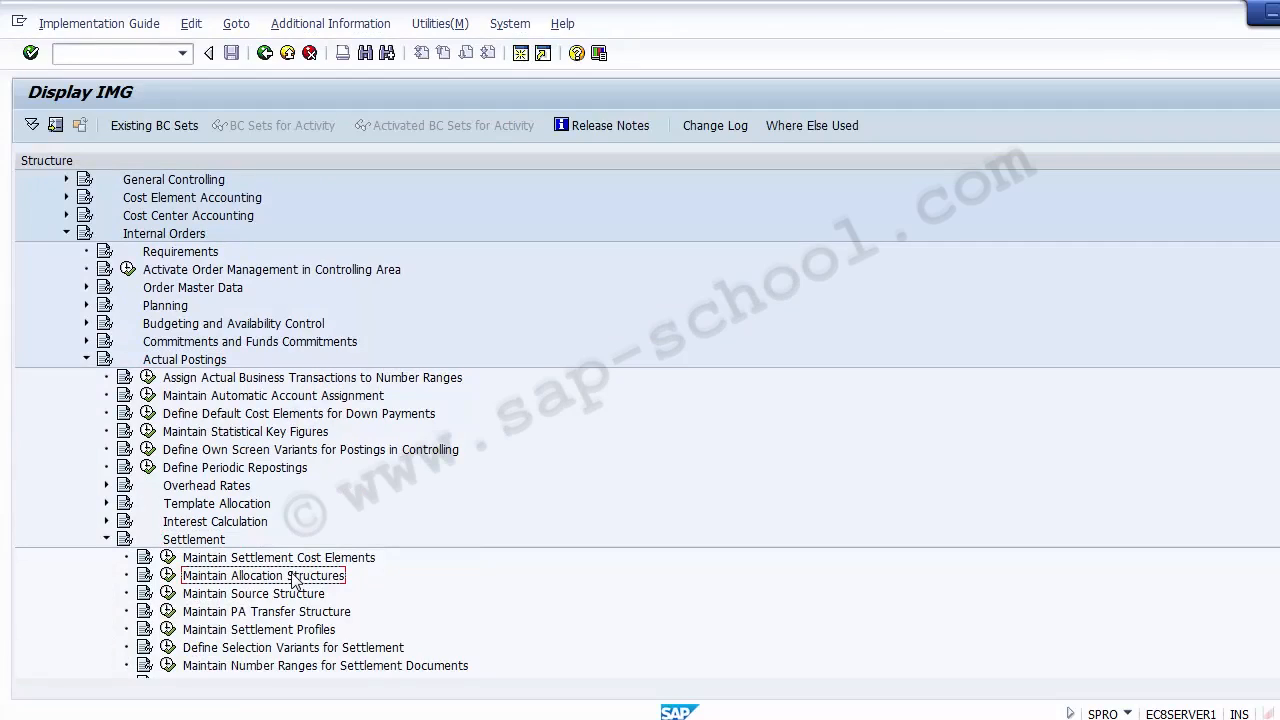
{"action": "left_click", "coordinate": [157, 238]}
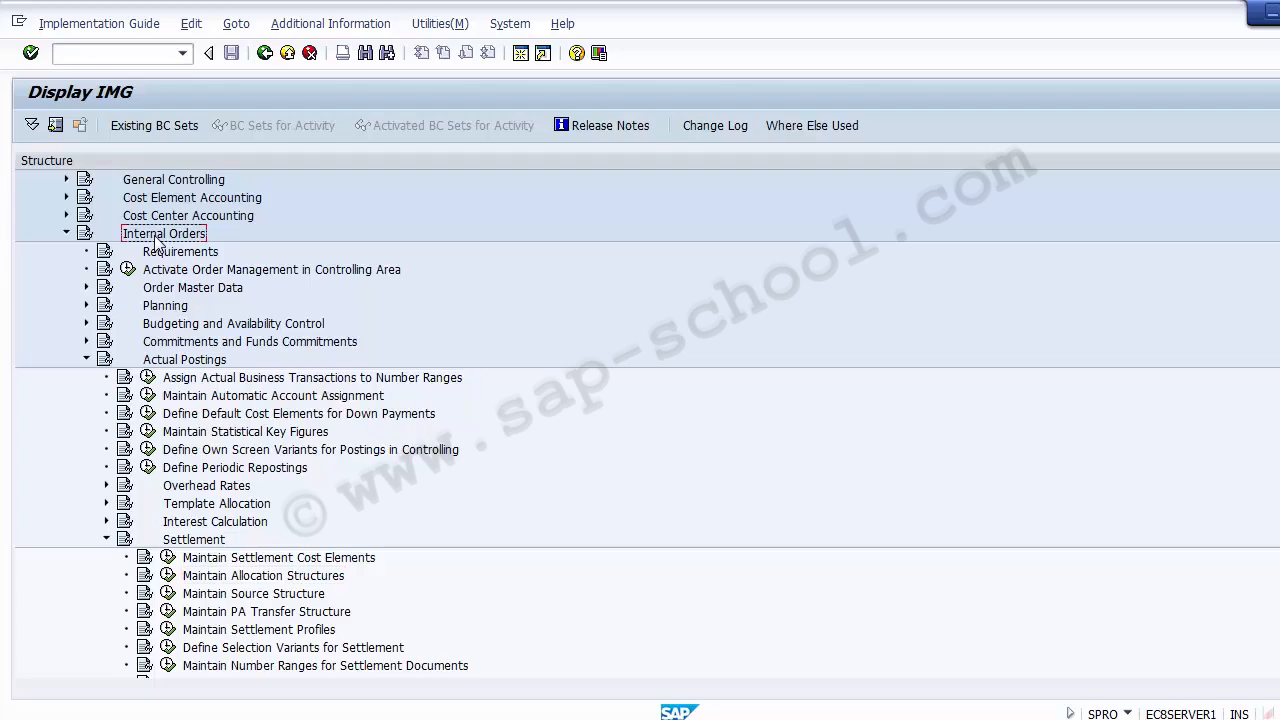
{"action": "left_click", "coordinate": [176, 362]}
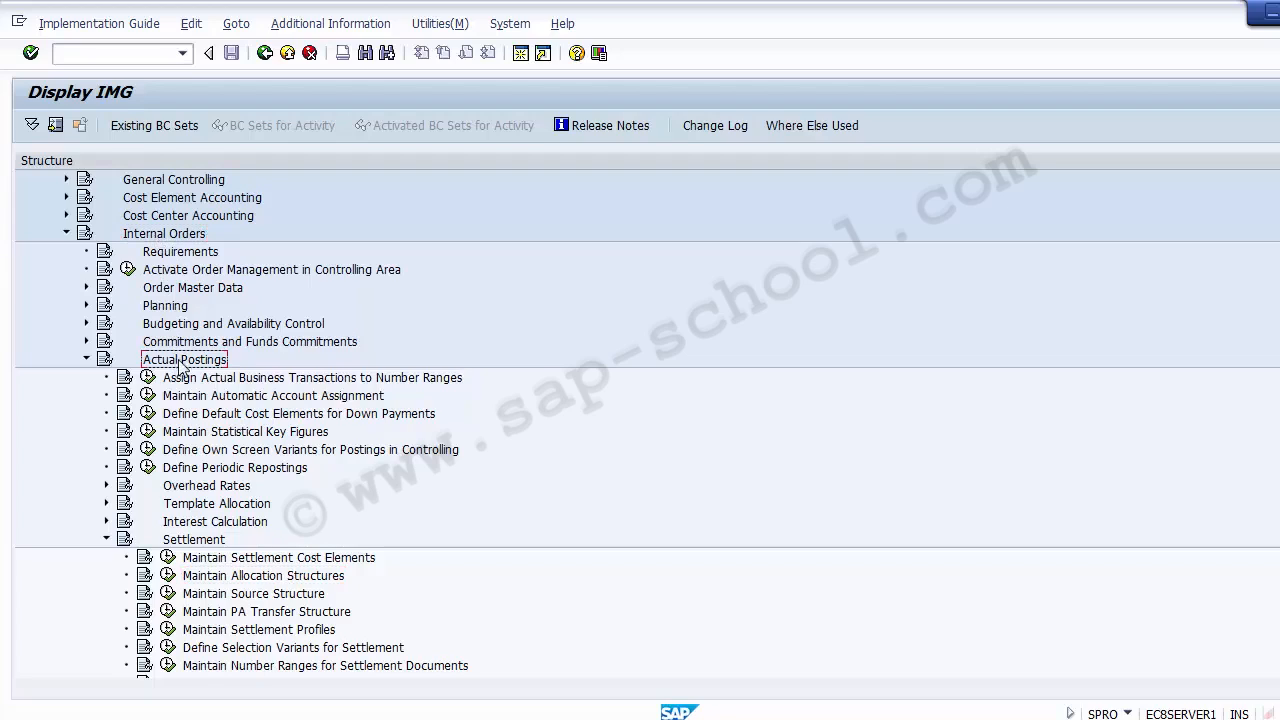
{"action": "left_click", "coordinate": [188, 540]}
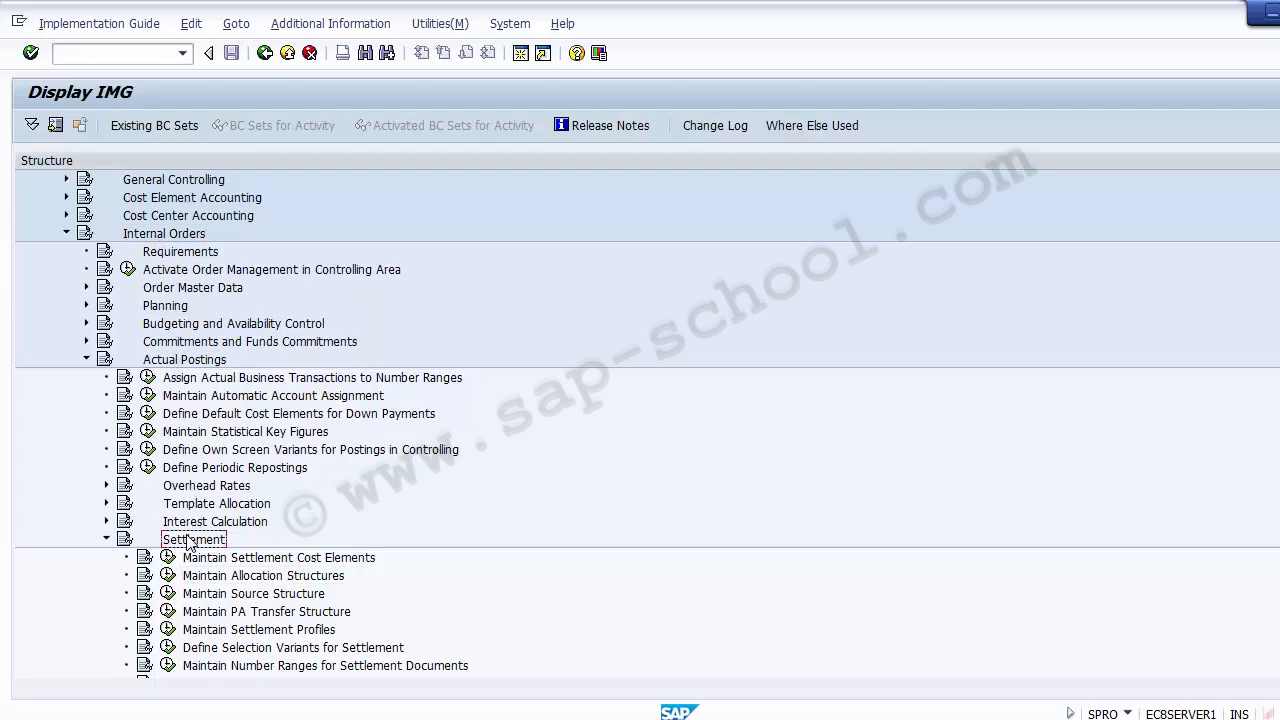
{"action": "left_click", "coordinate": [219, 582]}
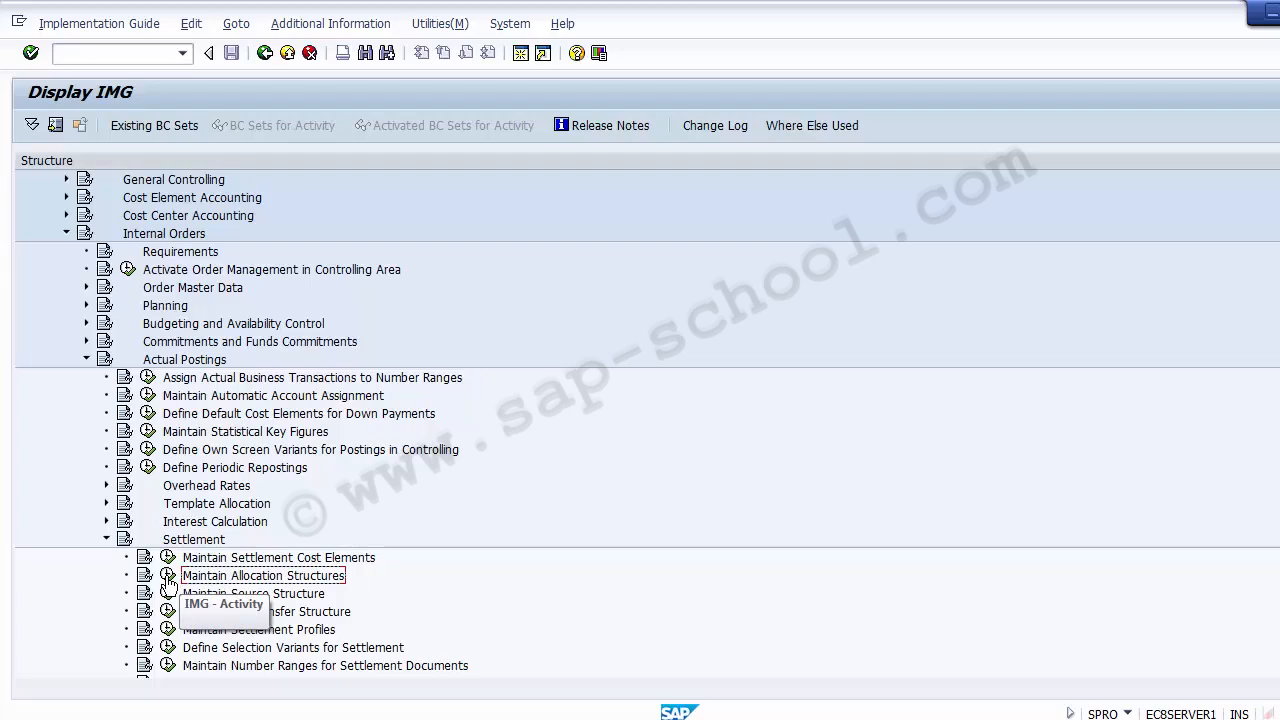
{"action": "left_click", "coordinate": [167, 579]}
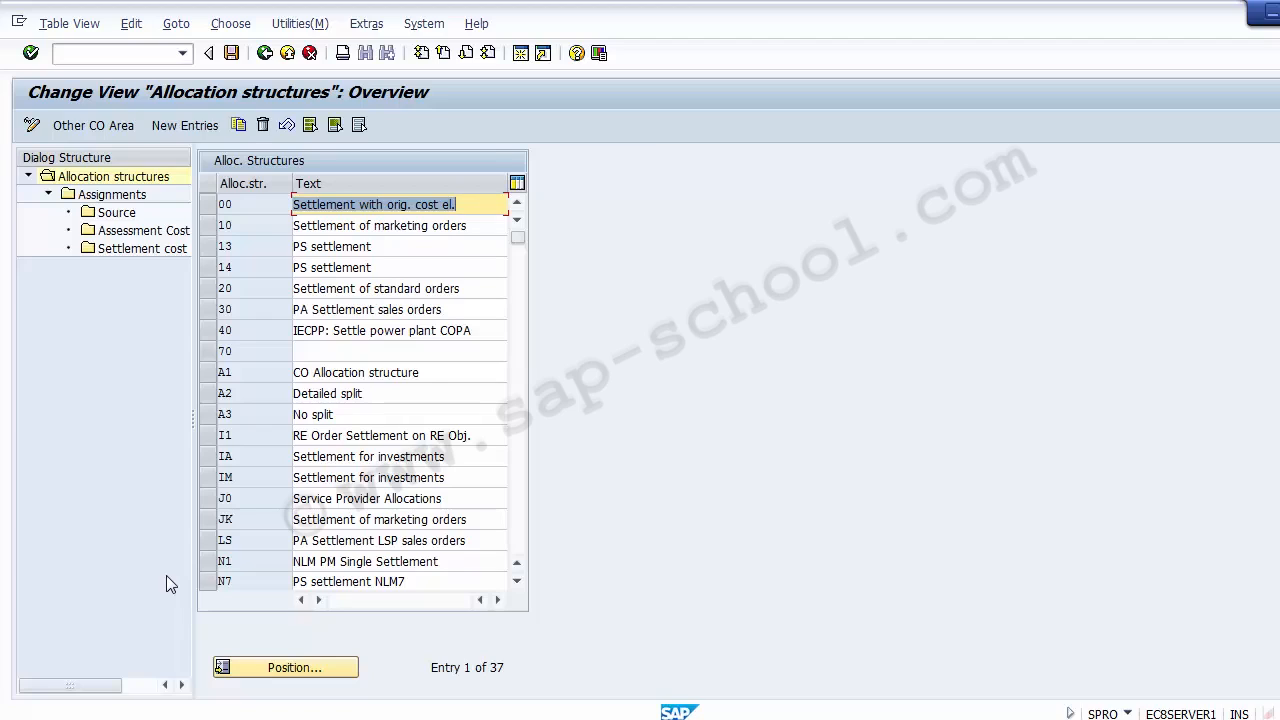
Look through the existing allocation structures and start a new entry with the code ZA
{"action": "scroll", "coordinate": [336, 437], "scroll_direction": "down", "scroll_amount": 3}
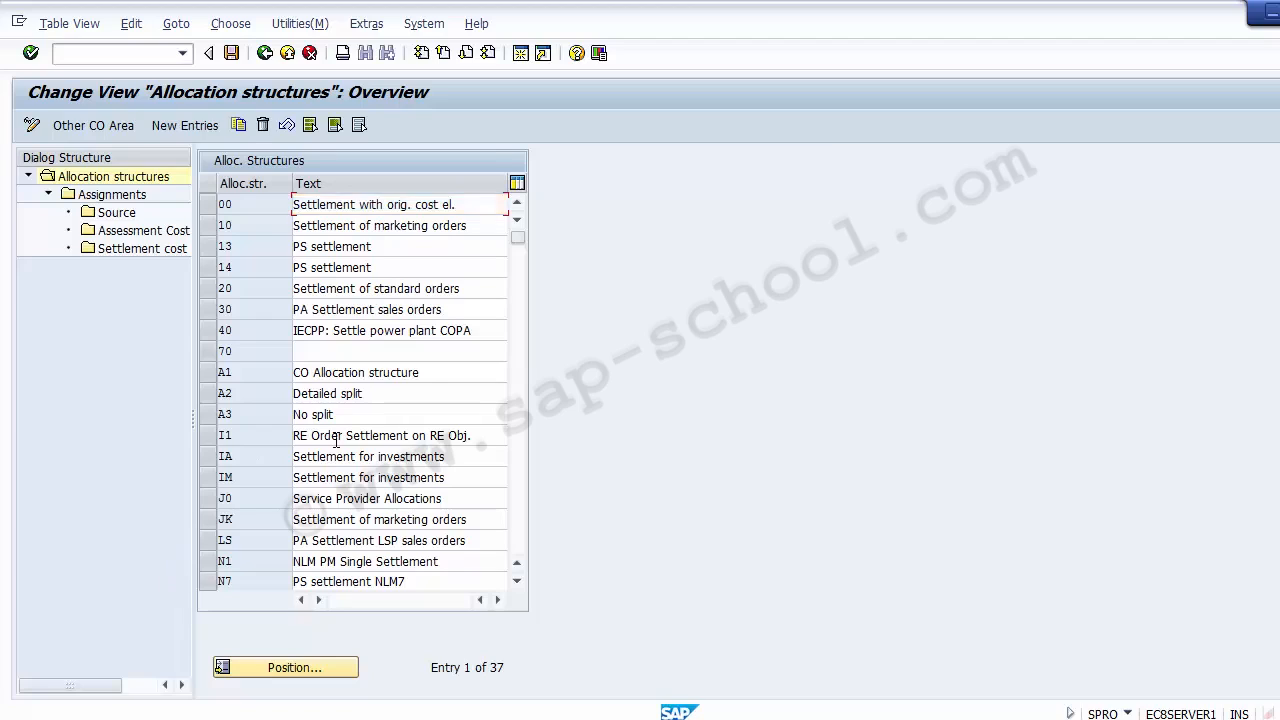
{"action": "scroll", "coordinate": [336, 437], "scroll_direction": "down", "scroll_amount": 3}
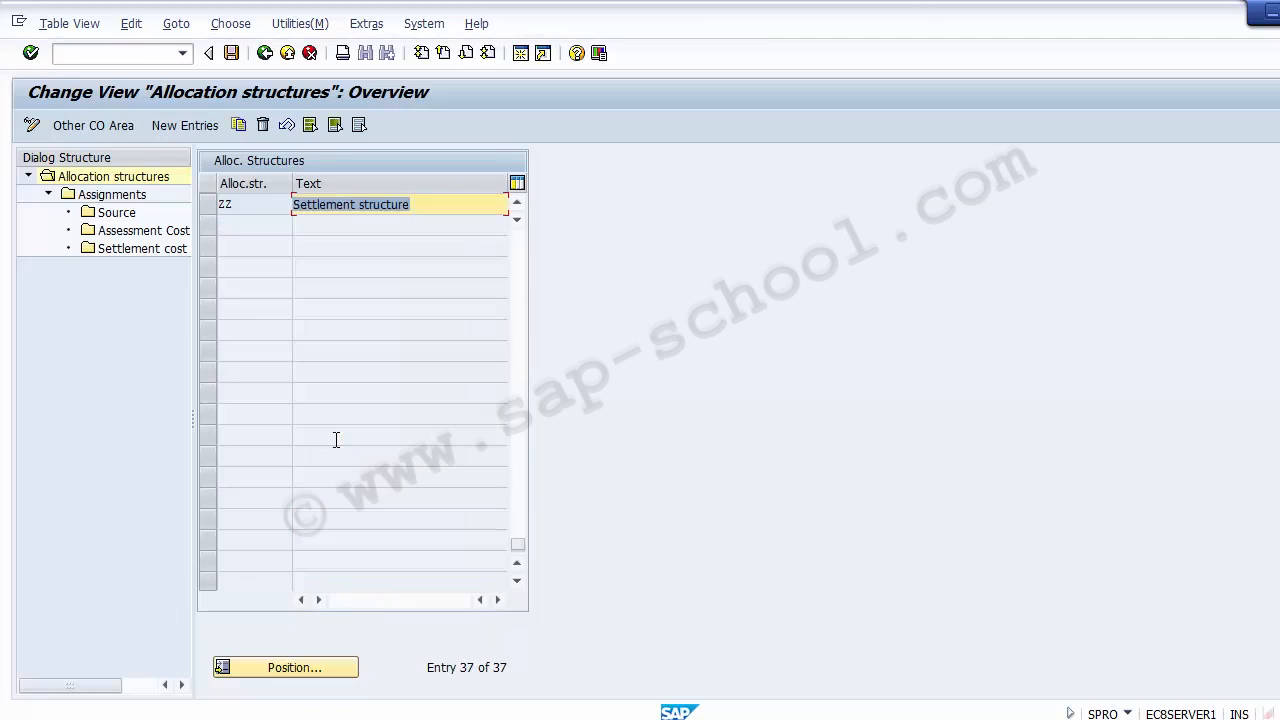
{"action": "scroll", "coordinate": [336, 437], "scroll_direction": "up", "scroll_amount": 3}
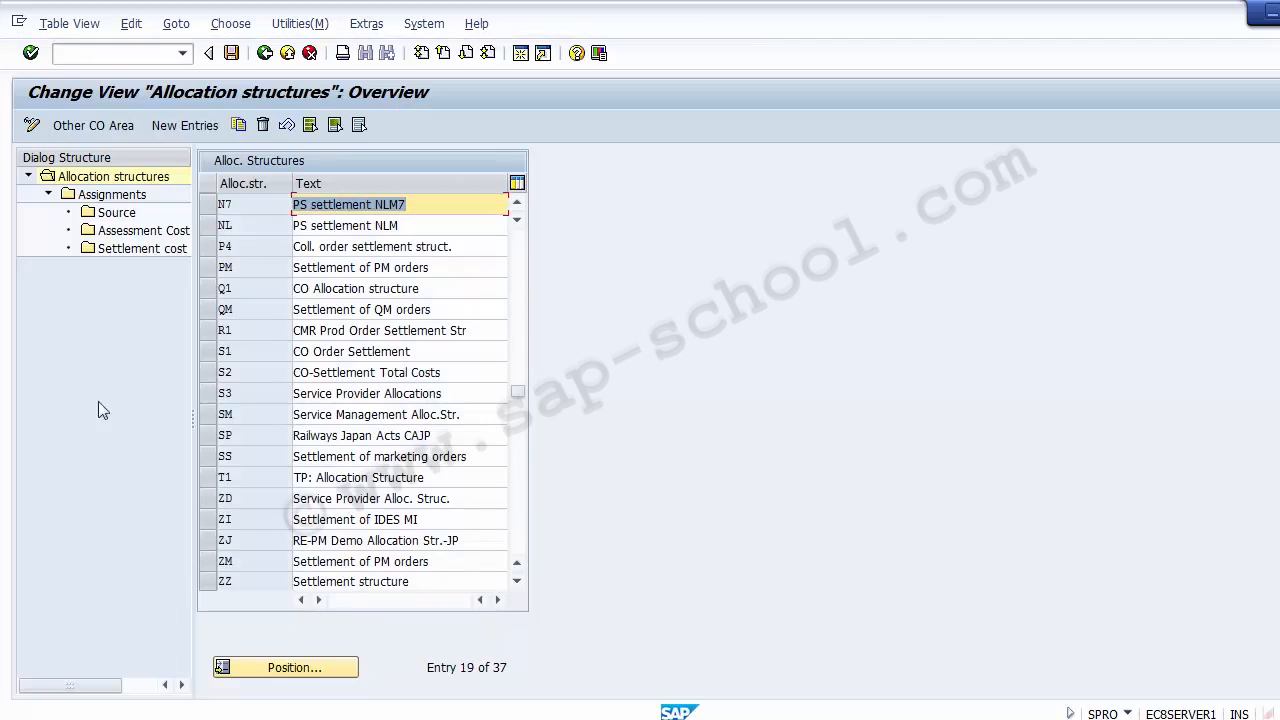
{"action": "left_click", "coordinate": [171, 126]}
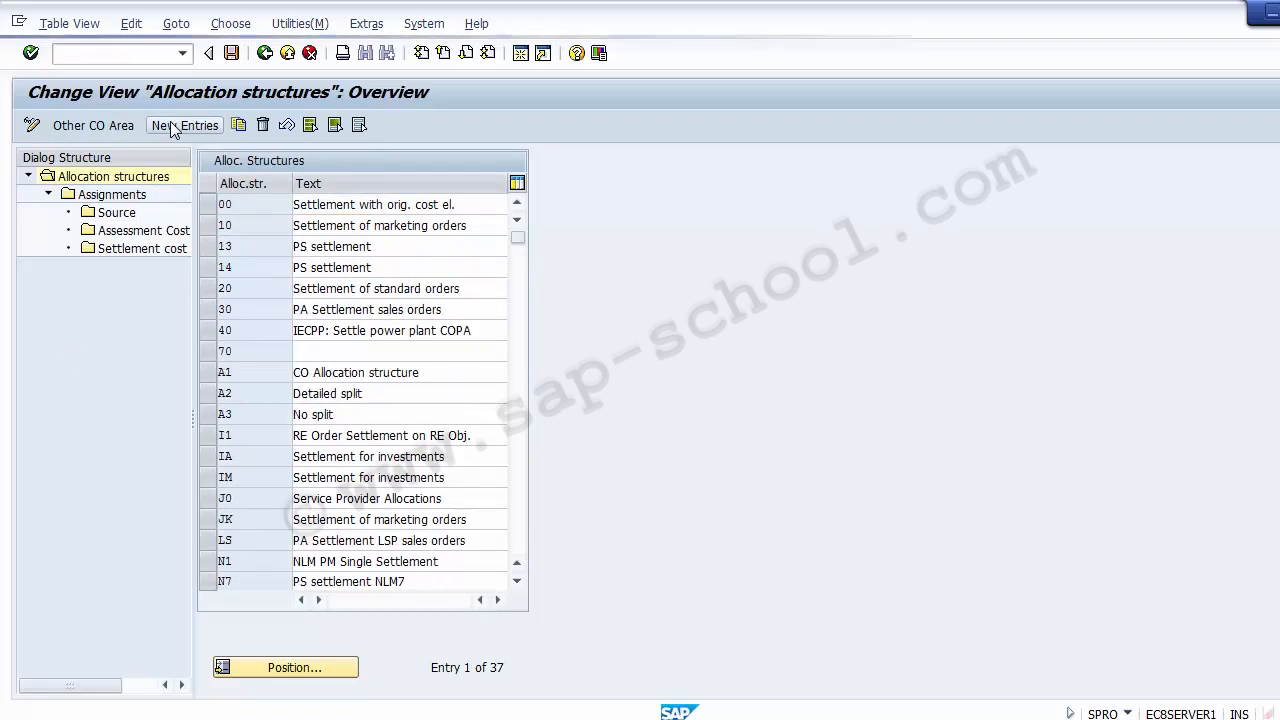
{"action": "left_click", "coordinate": [171, 126]}
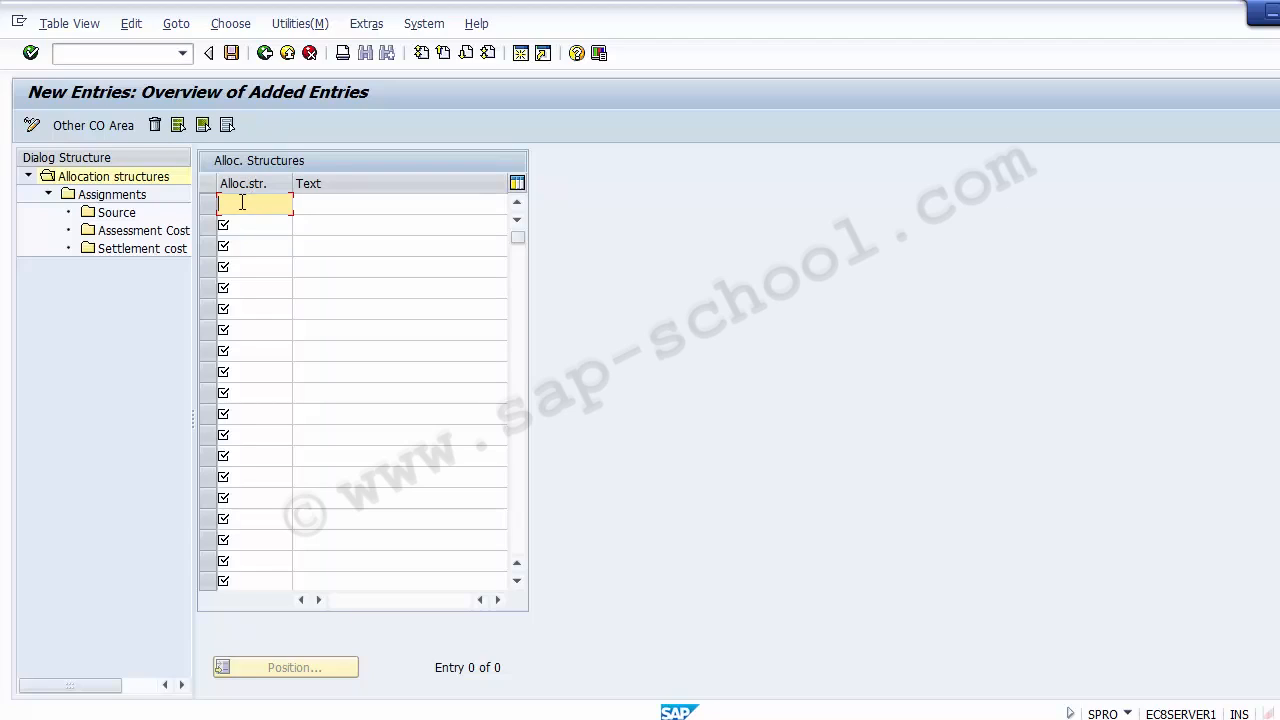
{"action": "type", "text": "ZA"}
Describe allocation structure ZA as "1200 Settlement Structure" and save it in the proposed customizing request
{"action": "left_click", "coordinate": [315, 202]}
{"action": "type", "text": "1200"}
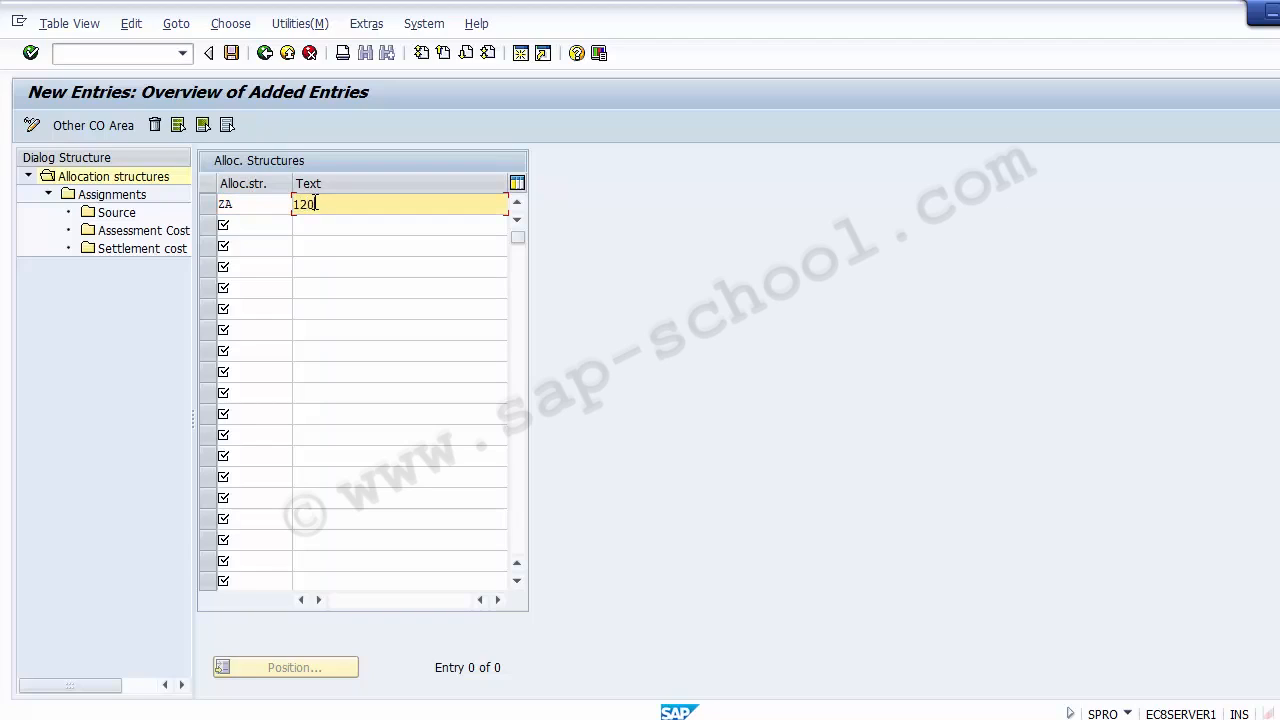
{"action": "type", "text": " Settlement Structure"}
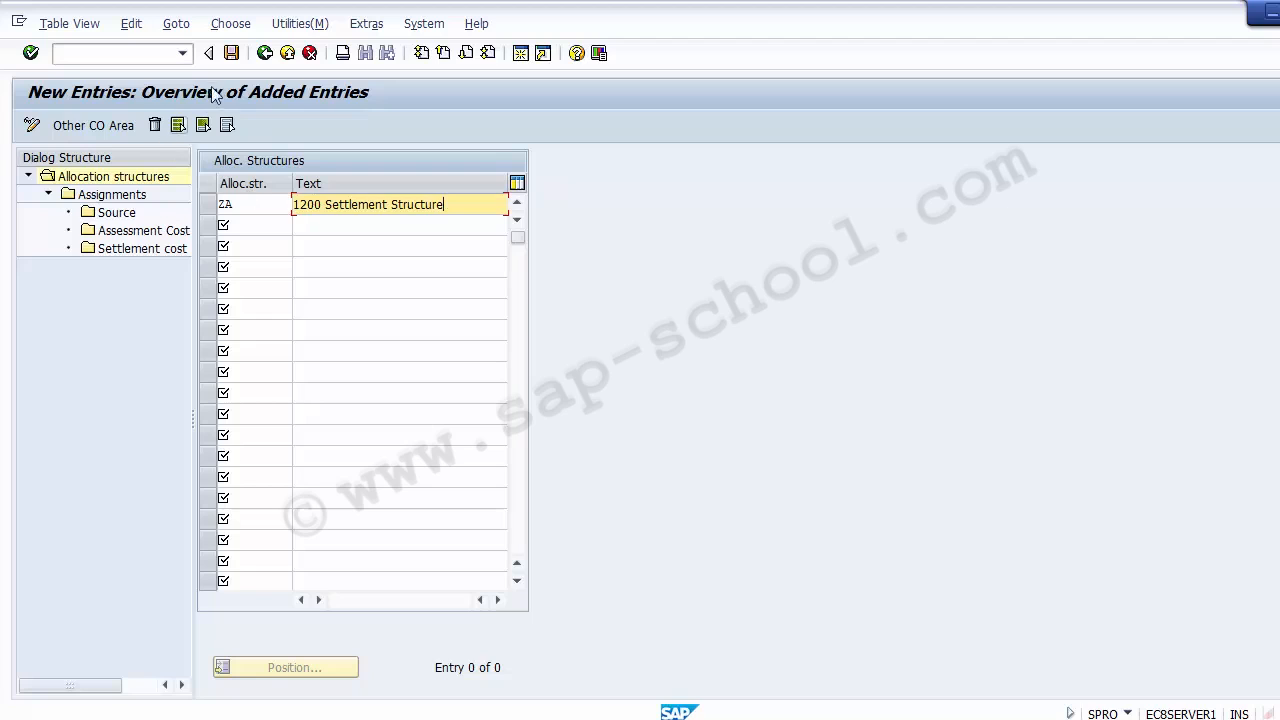
{"action": "left_click", "coordinate": [231, 54]}
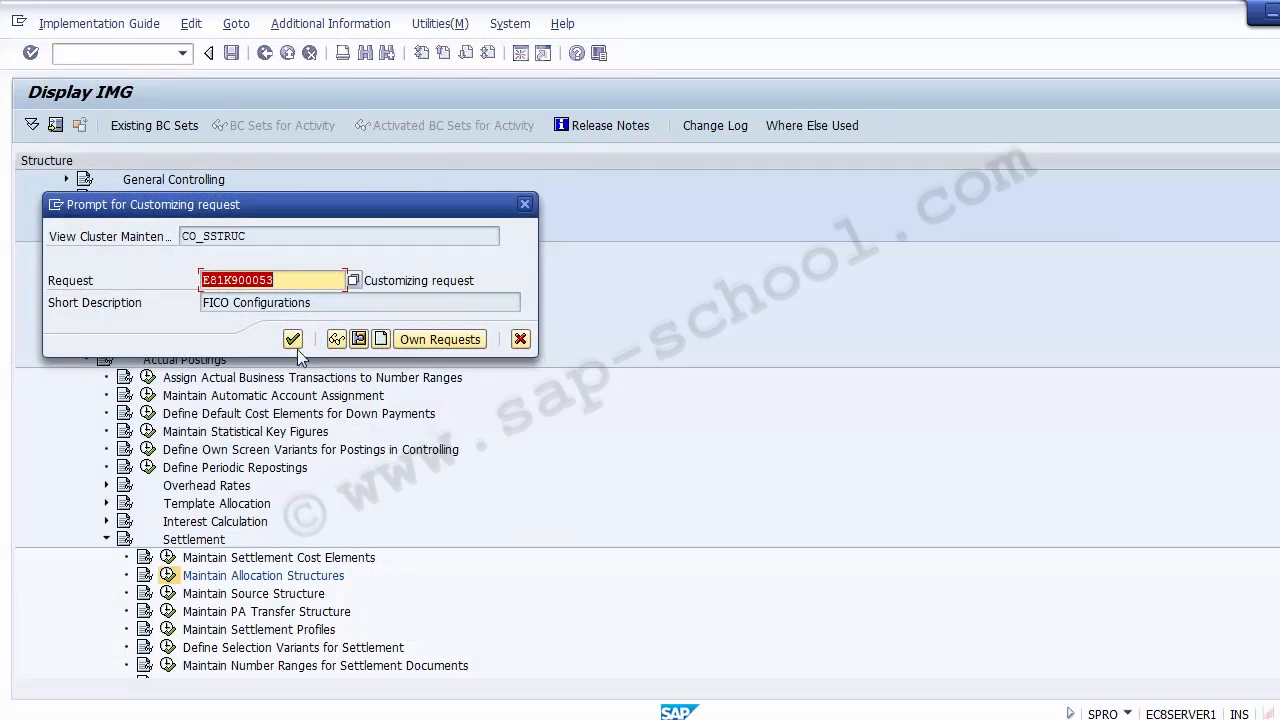
{"action": "left_click", "coordinate": [293, 340]}
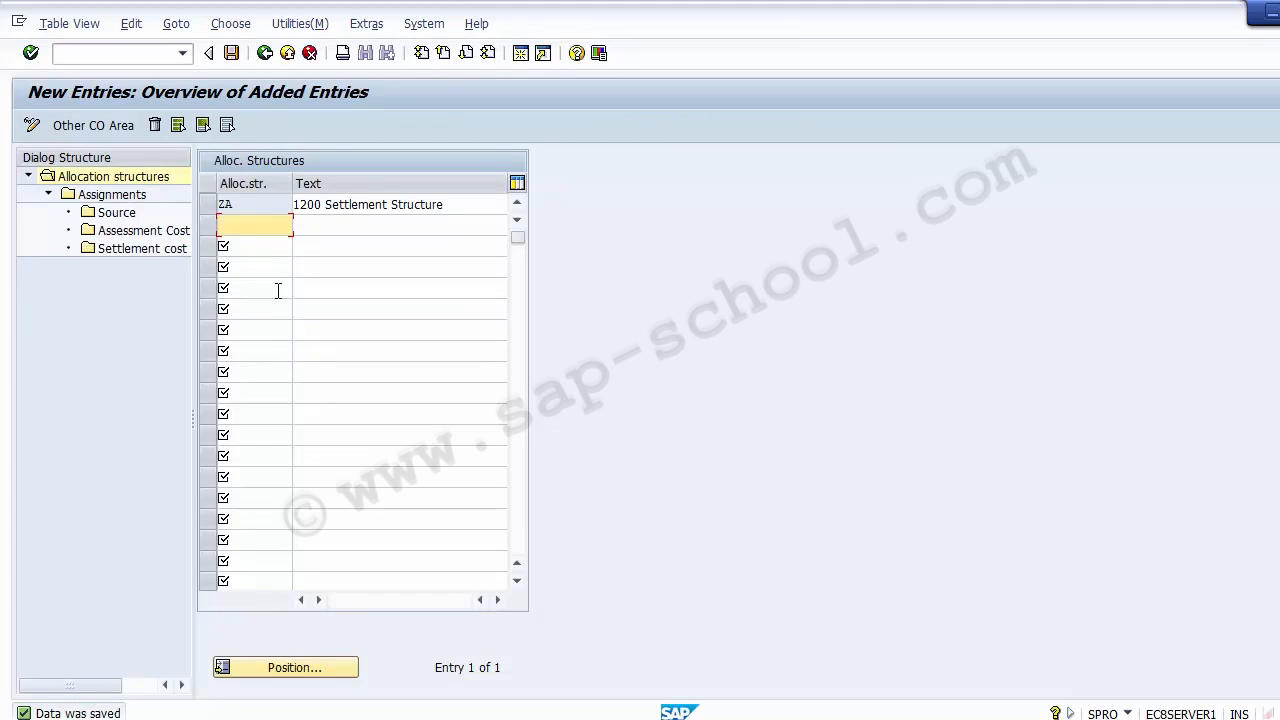
Select allocation structure ZA and open its Assignments for new entries
{"action": "left_click", "coordinate": [209, 206]}
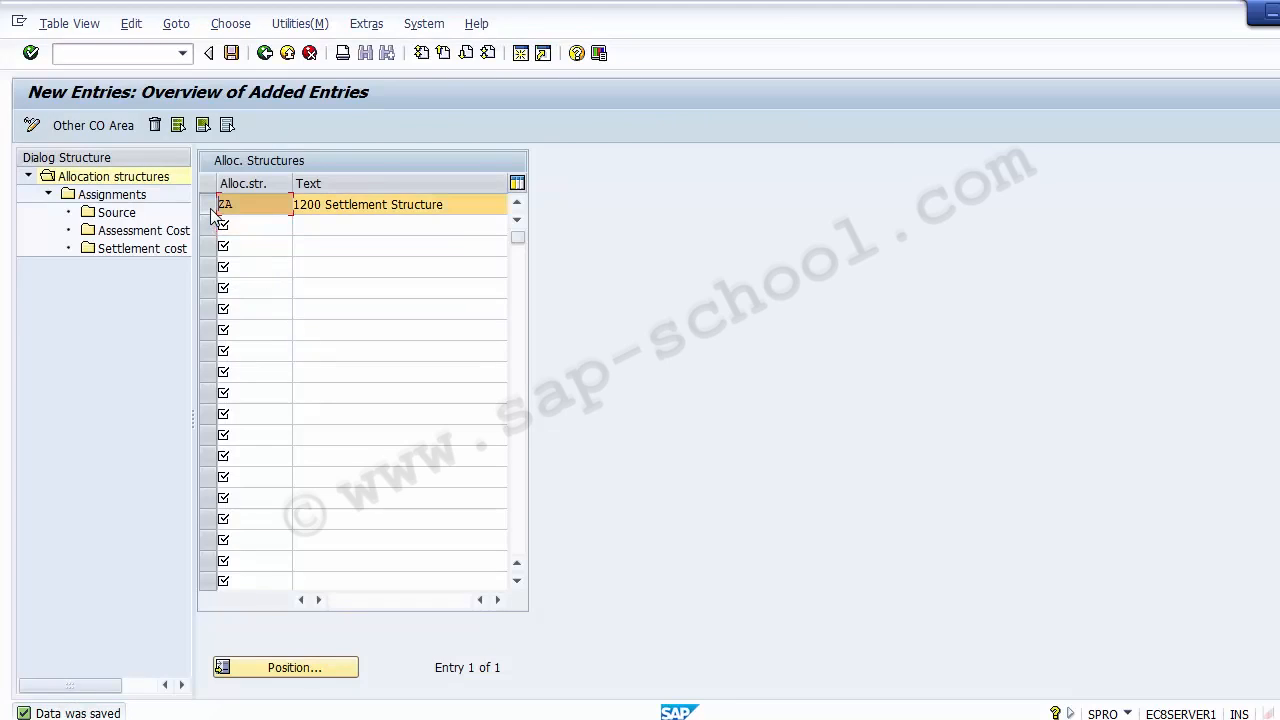
{"action": "left_click", "coordinate": [112, 194]}
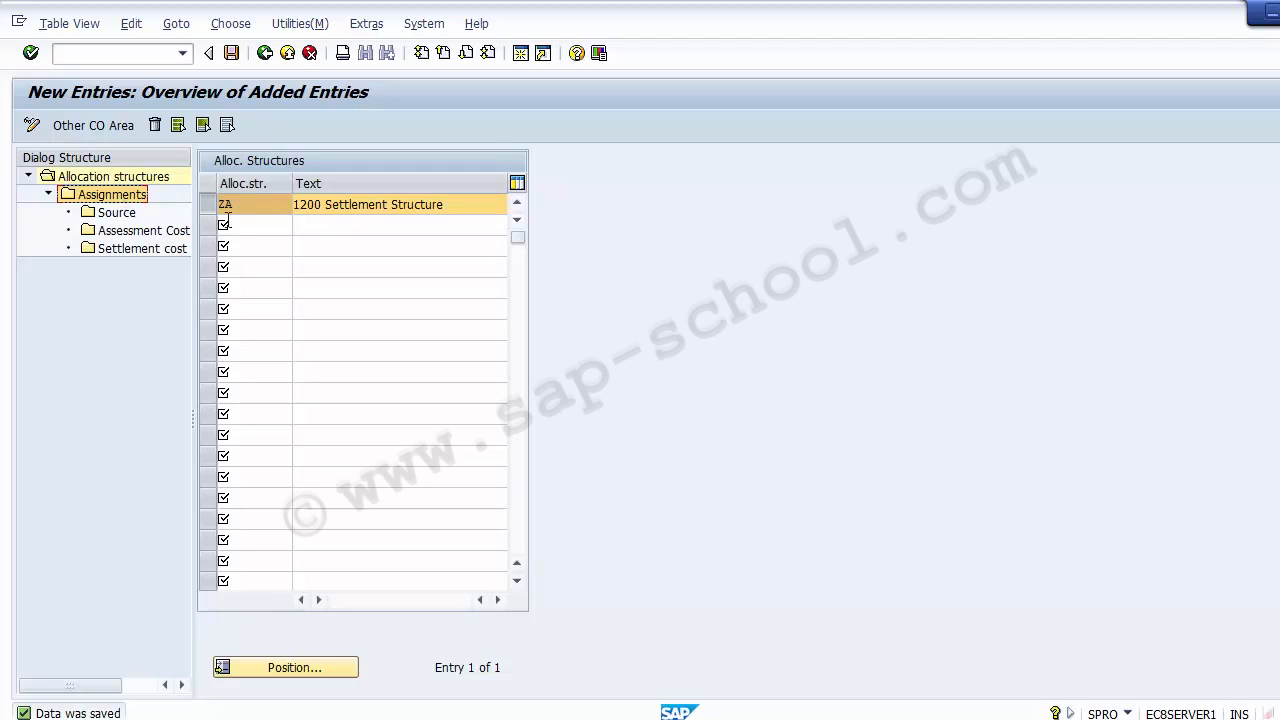
{"action": "double_click", "coordinate": [118, 196]}
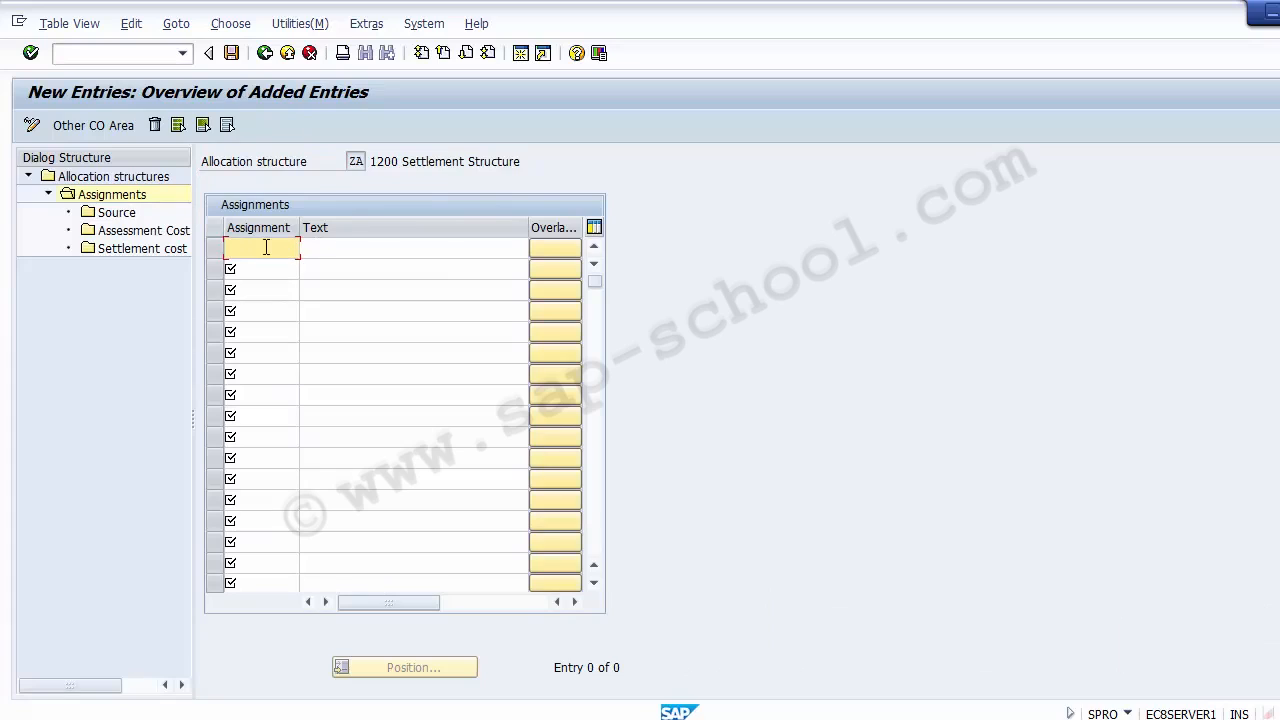
Enter 010 as the code of the first new assignment in allocation structure ZA
{"action": "left_click", "coordinate": [340, 254]}
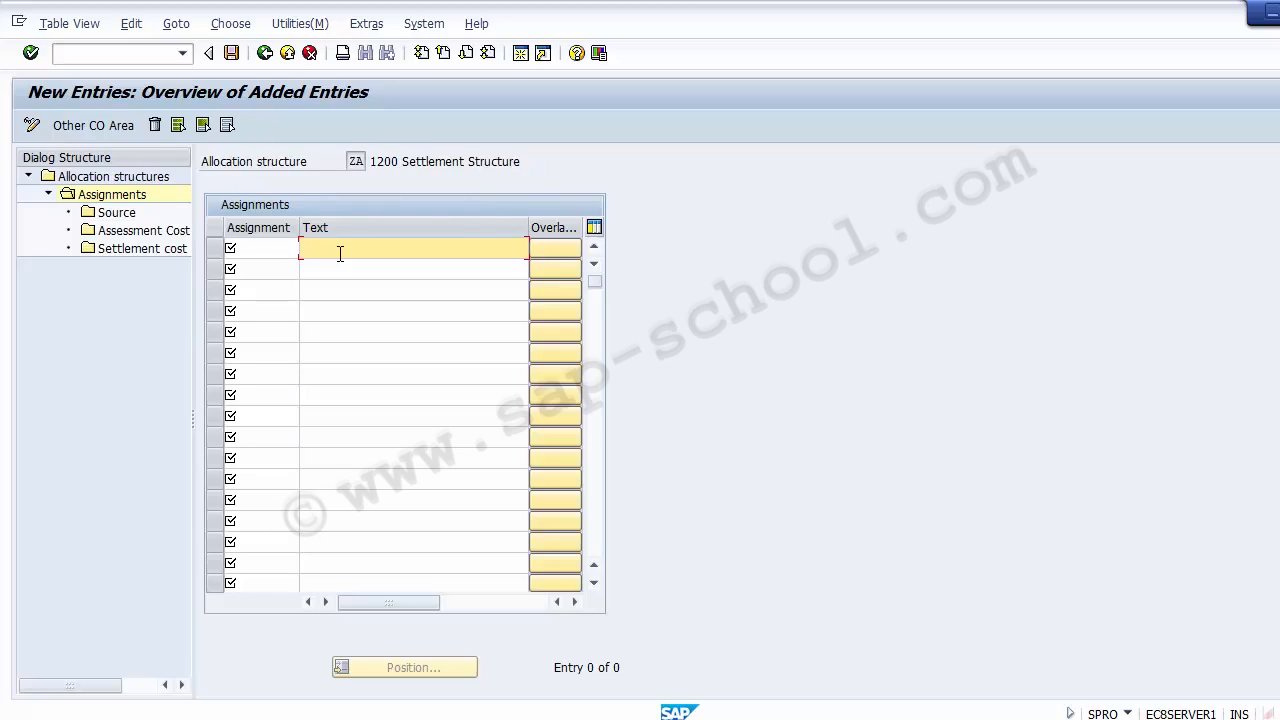
{"action": "left_click", "coordinate": [285, 246]}
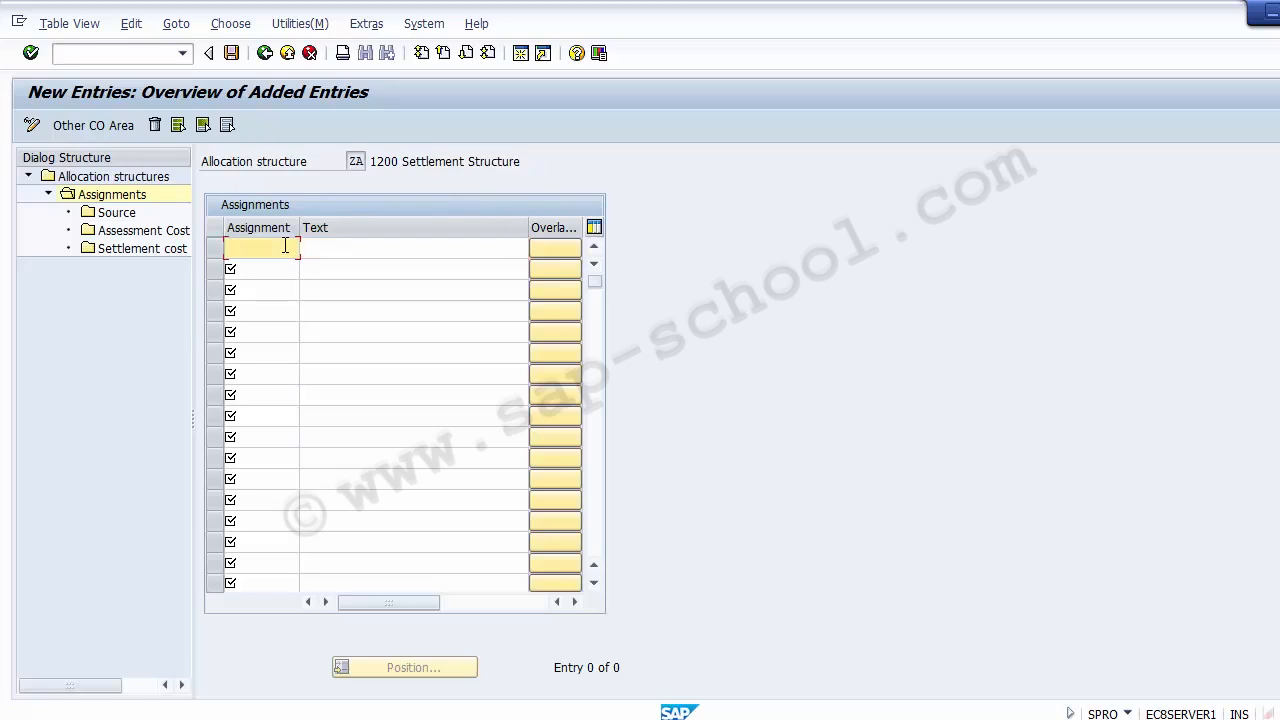
{"action": "type", "text": "010"}
{"action": "key", "text": "Tab"}
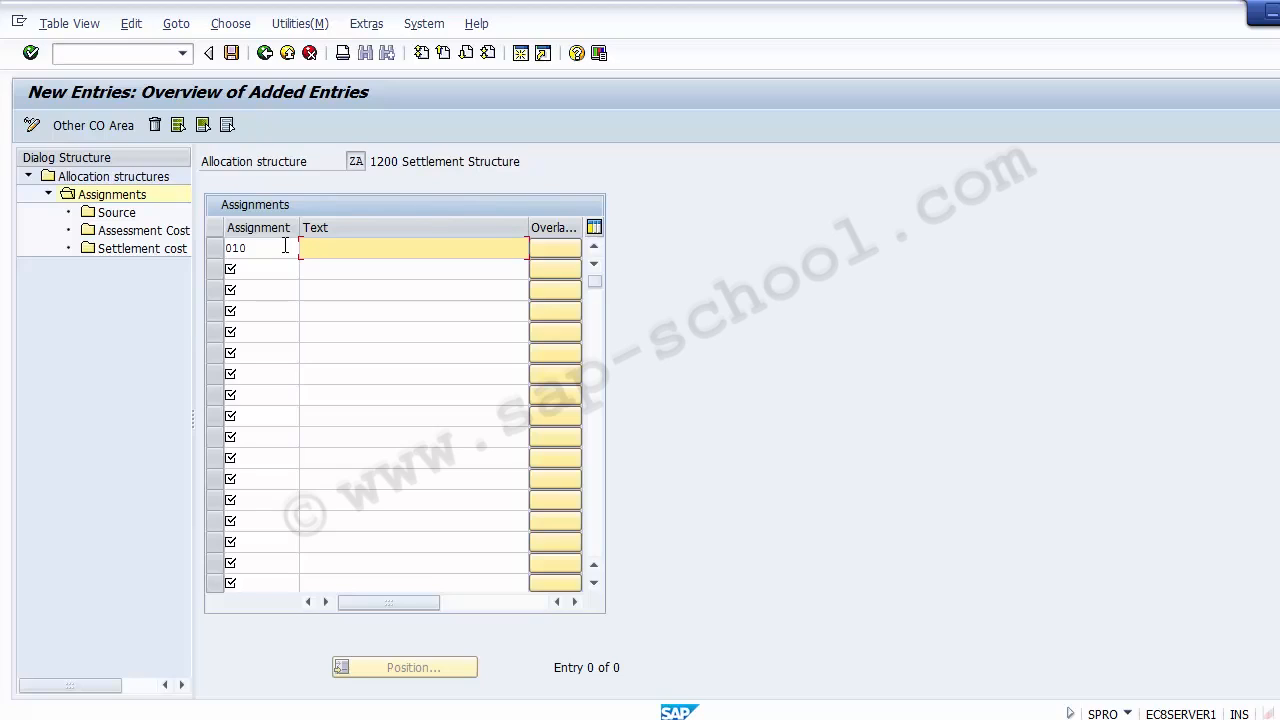
Describe assignment 010 as "Settlement of Cost element" and save it
{"action": "type", "text": "Settle"}
{"action": "left_click", "coordinate": [285, 245]}
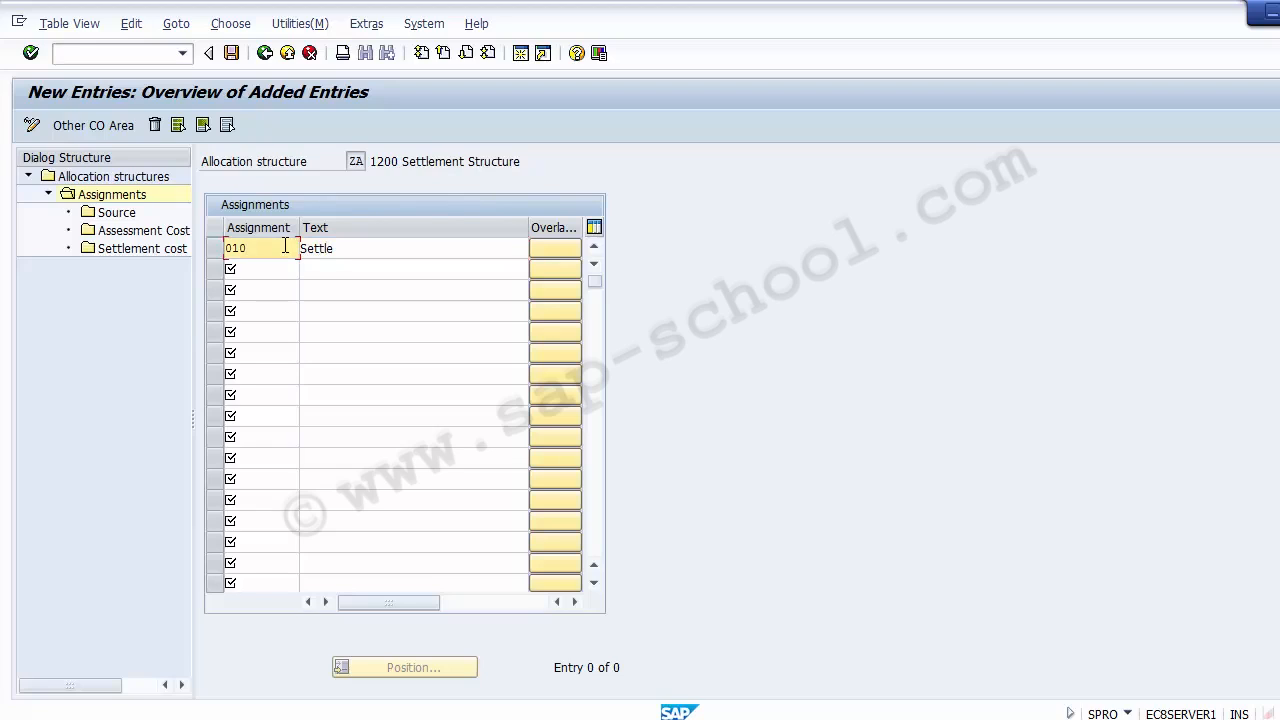
{"action": "left_click_drag", "start_coordinate": [329, 250], "coordinate": [338, 254]}
{"action": "left_click", "coordinate": [338, 254]}
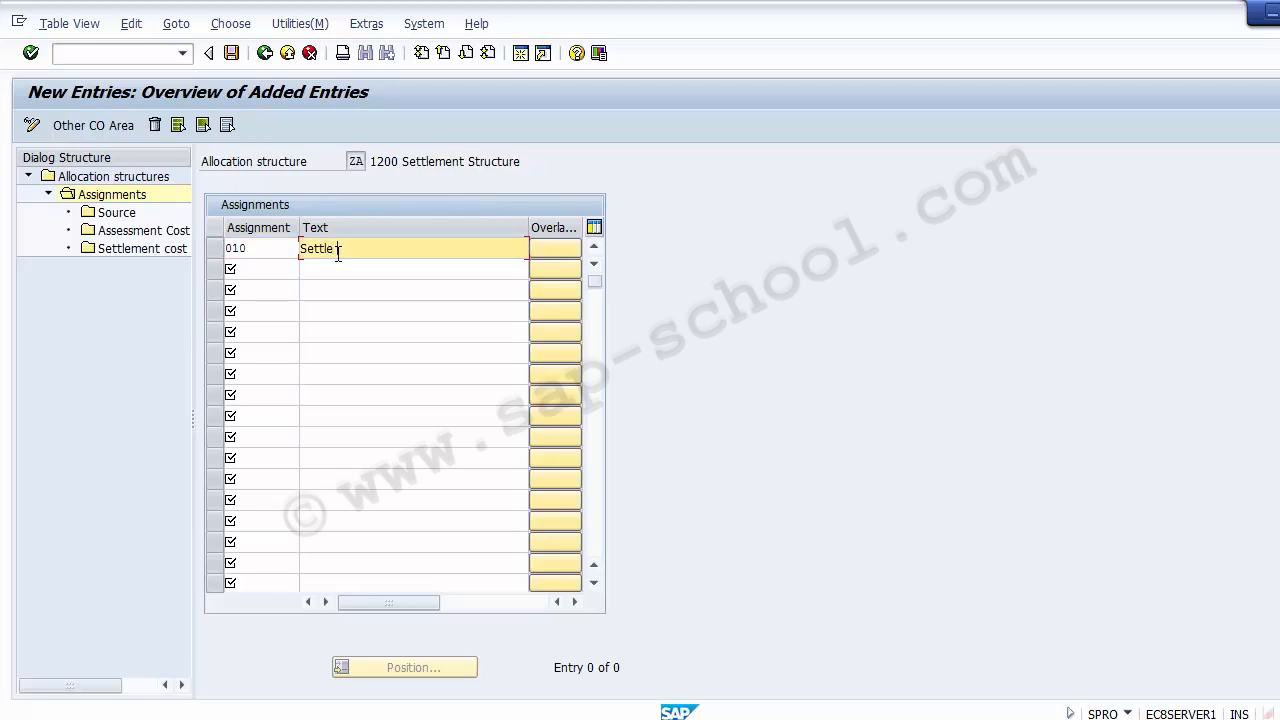
{"action": "type", "text": "ment of Cost element"}
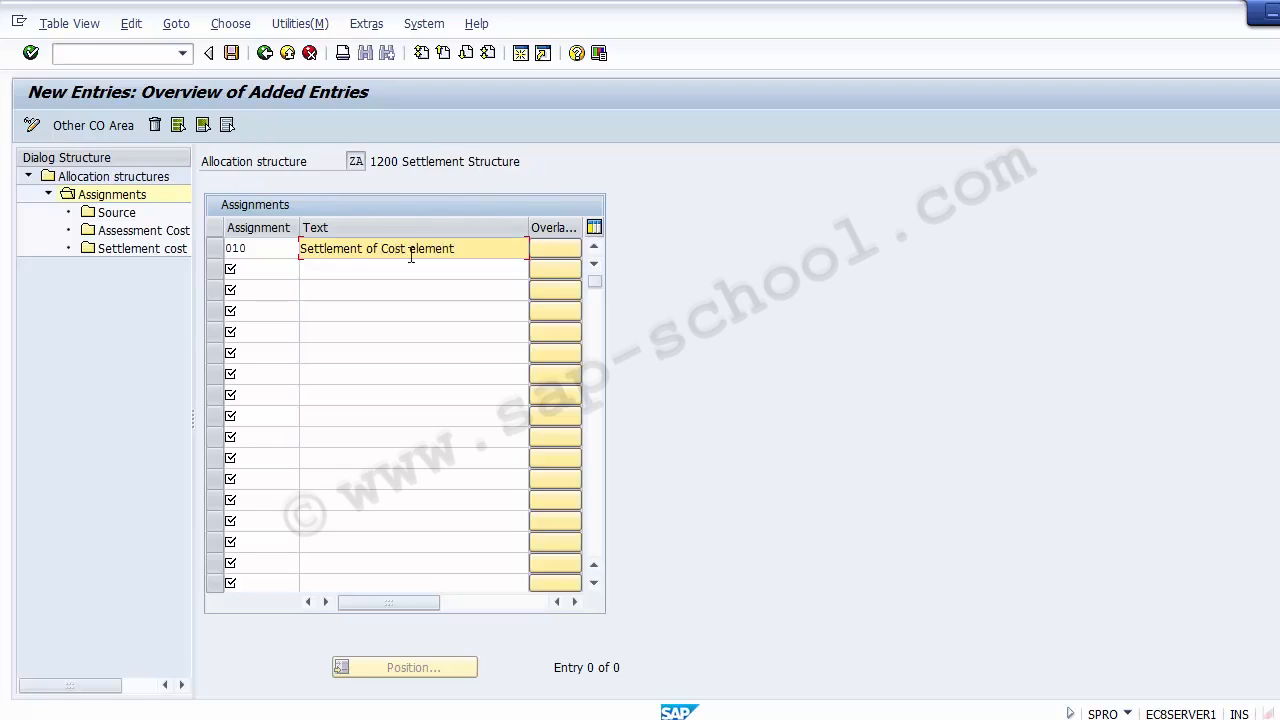
{"action": "left_click", "coordinate": [288, 250]}
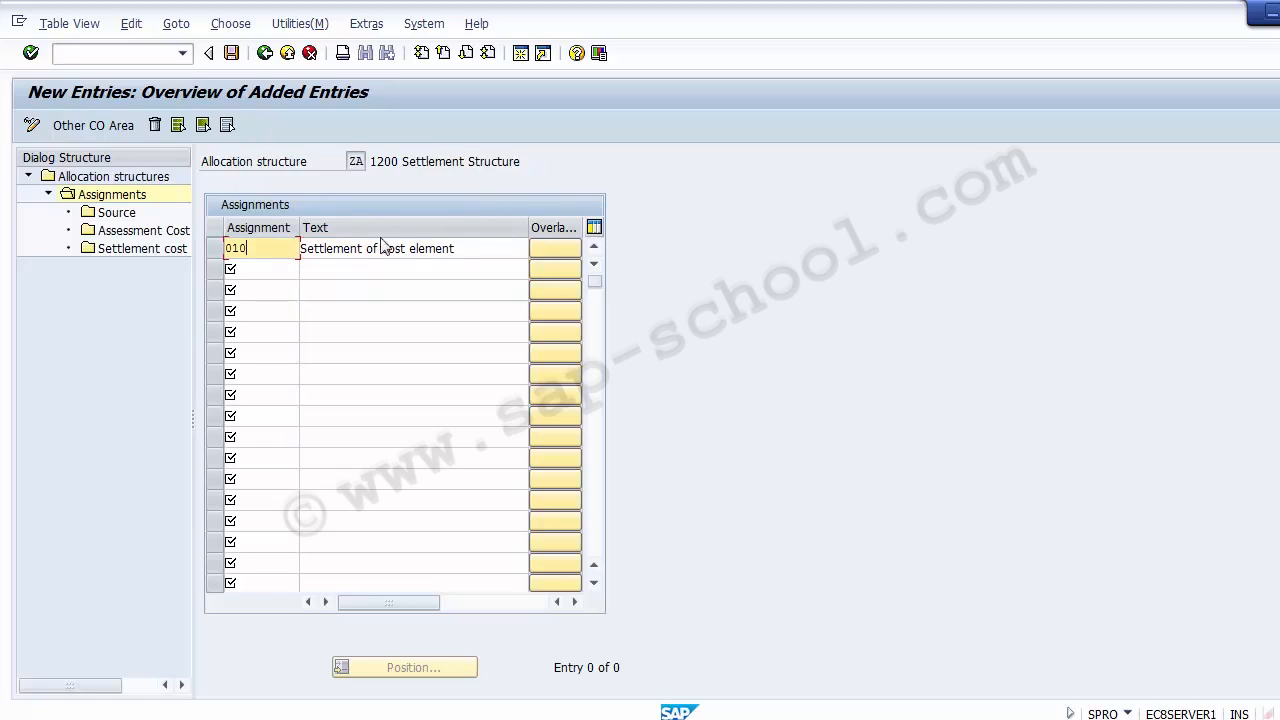
{"action": "left_click", "coordinate": [472, 247]}
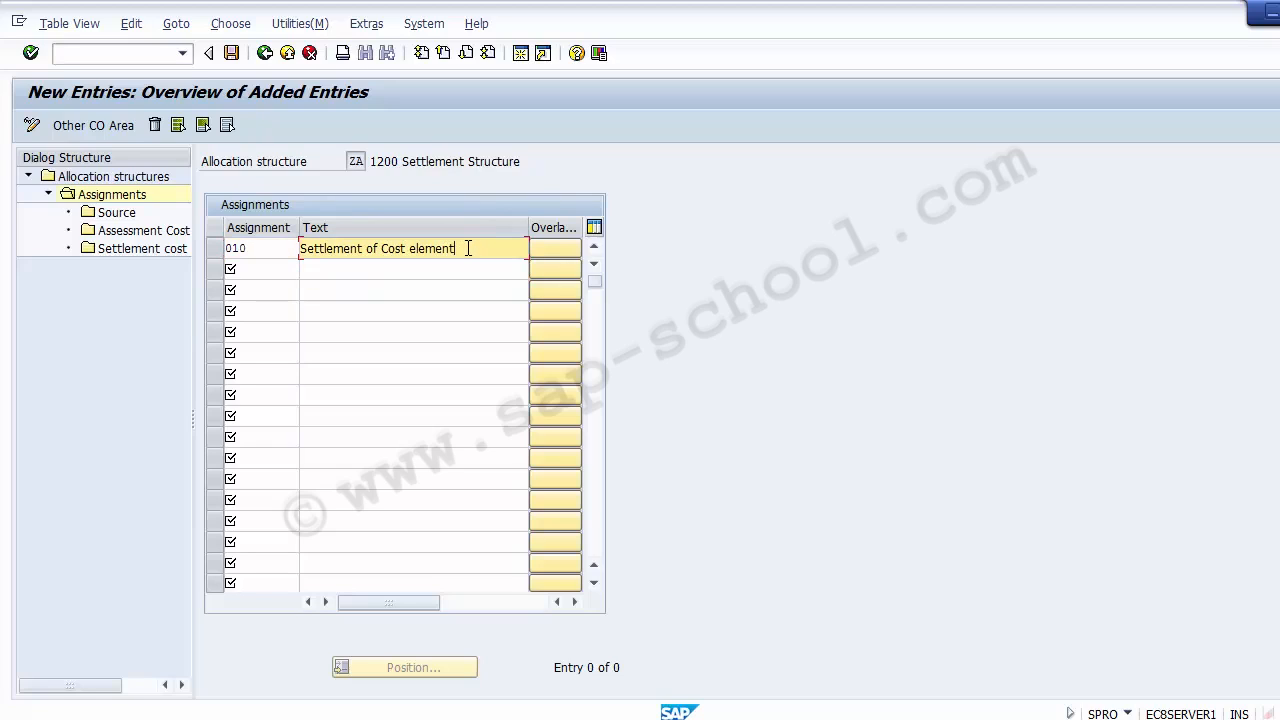
{"action": "left_click", "coordinate": [233, 55]}
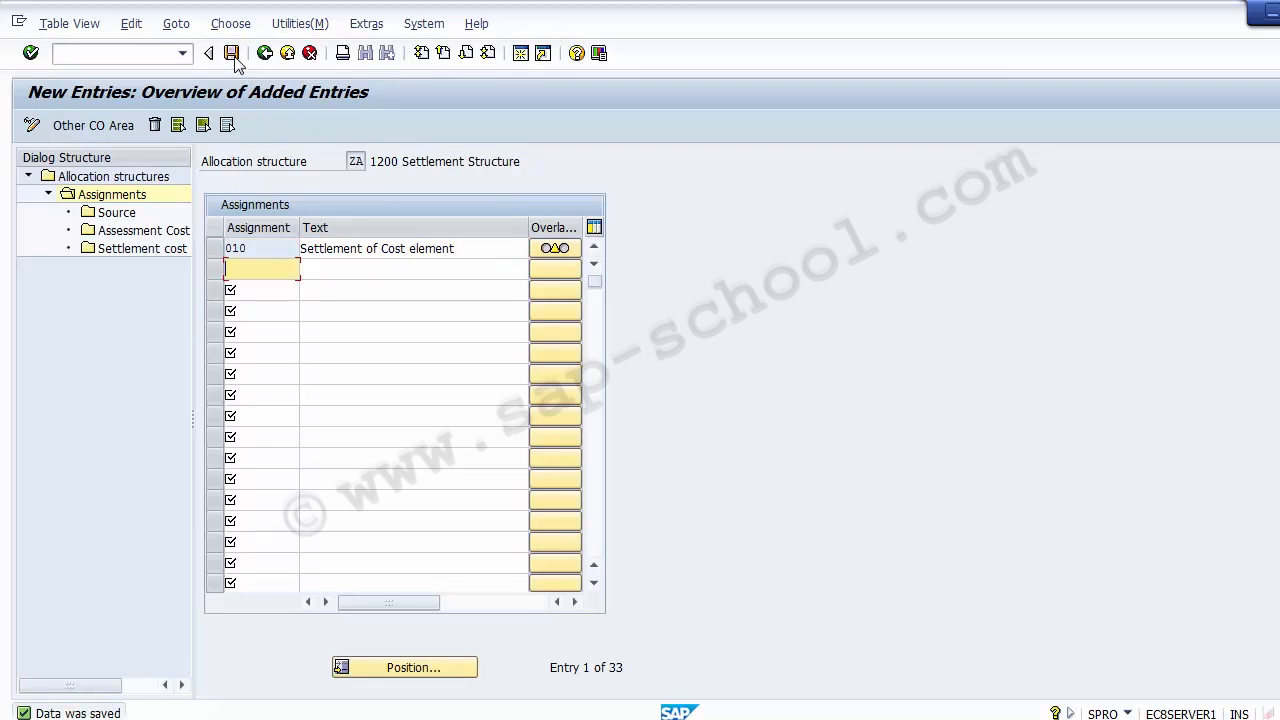
Open the Source details of assignment 010 for controlling area Z100
{"action": "left_click", "coordinate": [213, 252]}
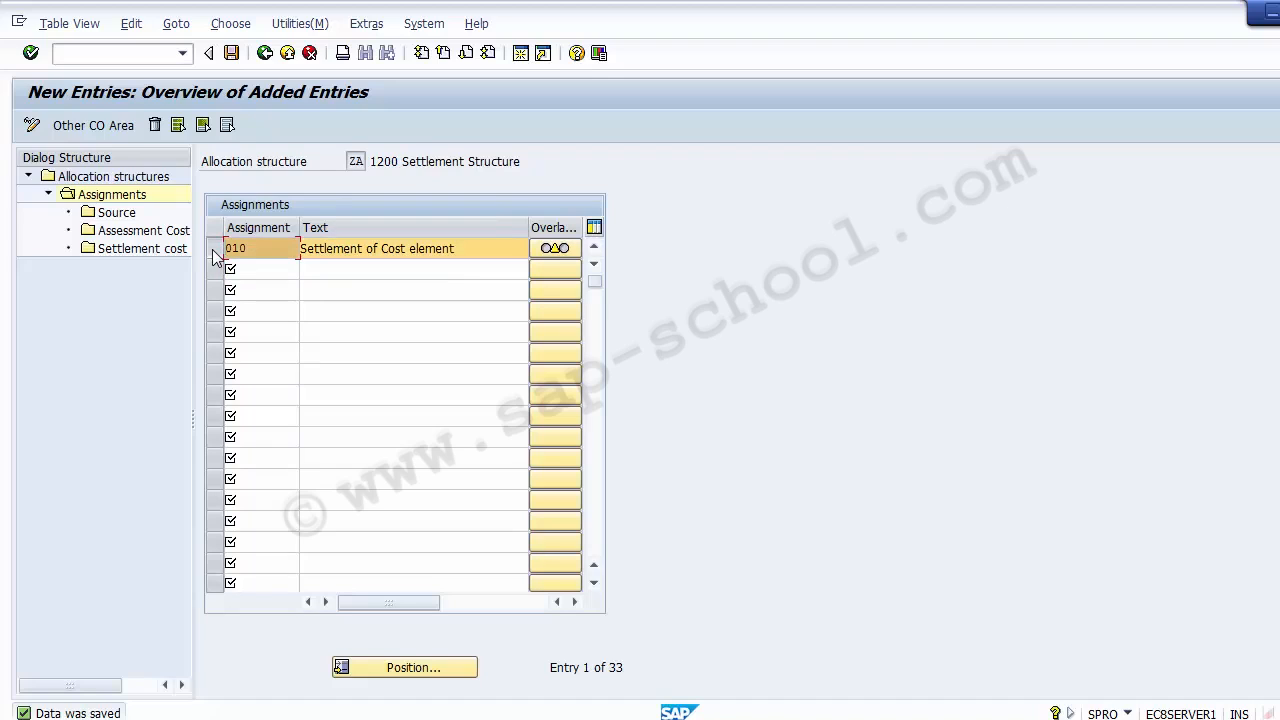
{"action": "left_click", "coordinate": [114, 213]}
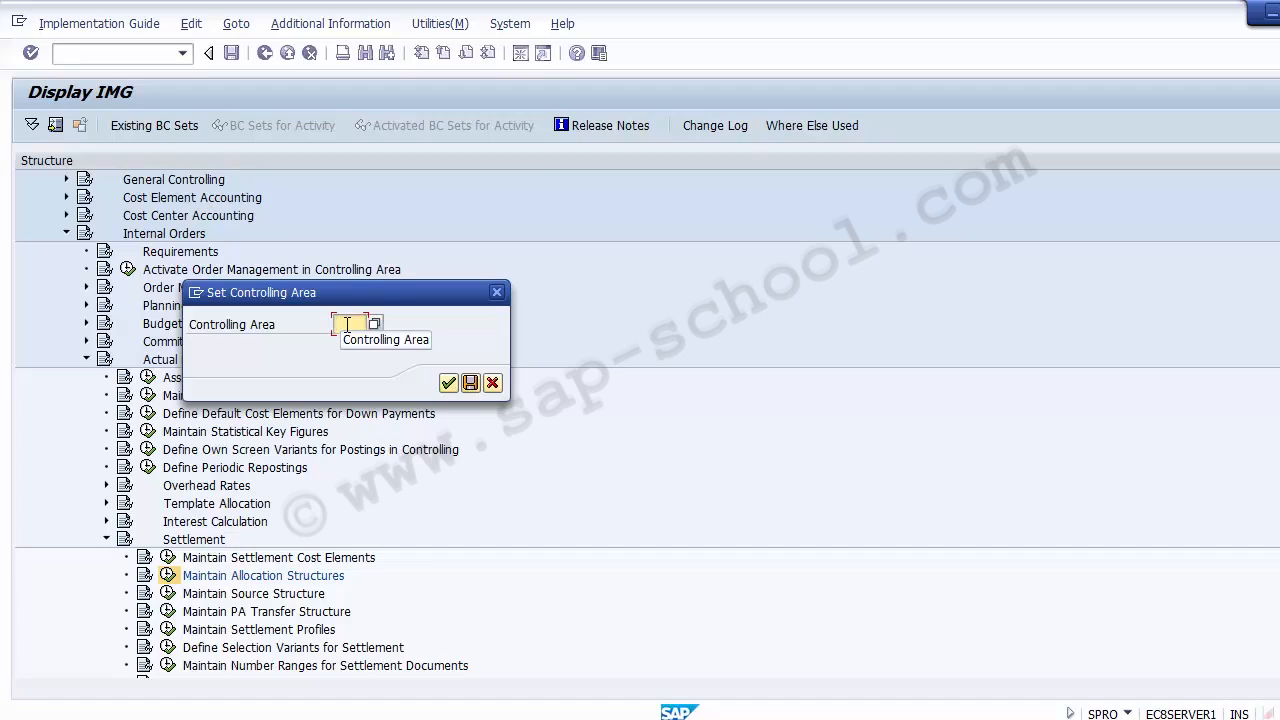
{"action": "type", "text": "Z100"}
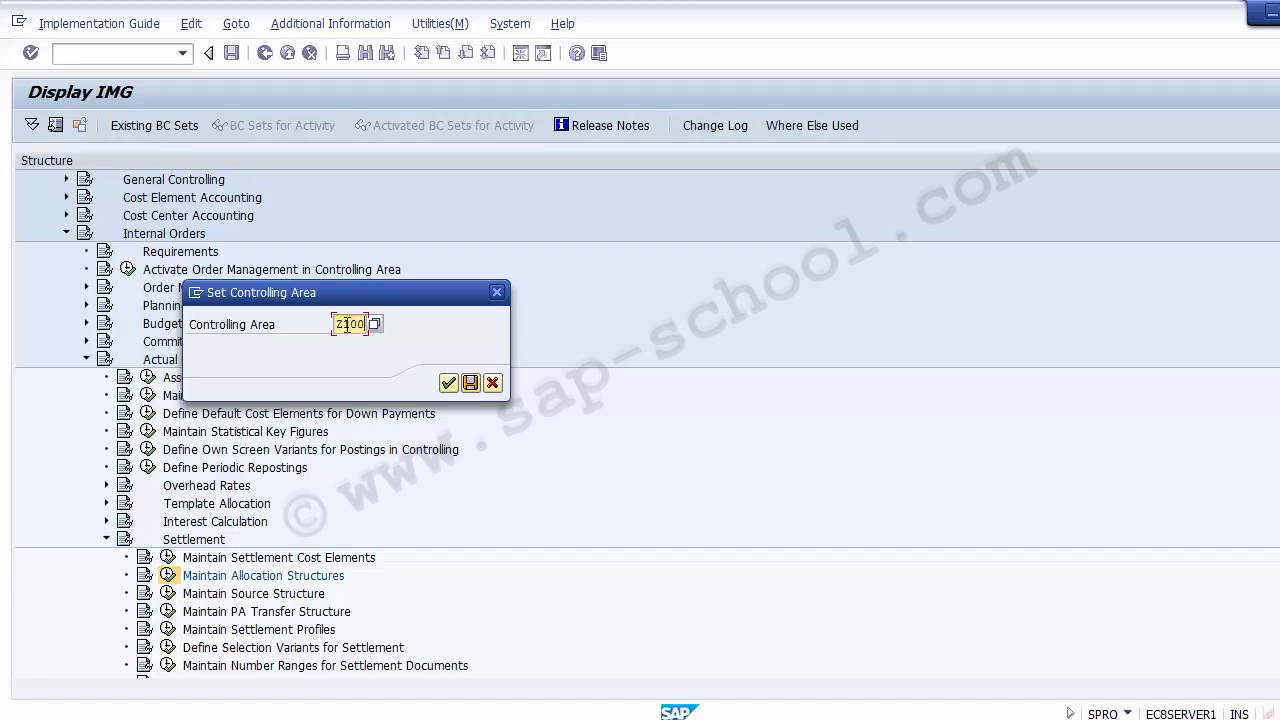
{"action": "key", "text": "Return"}
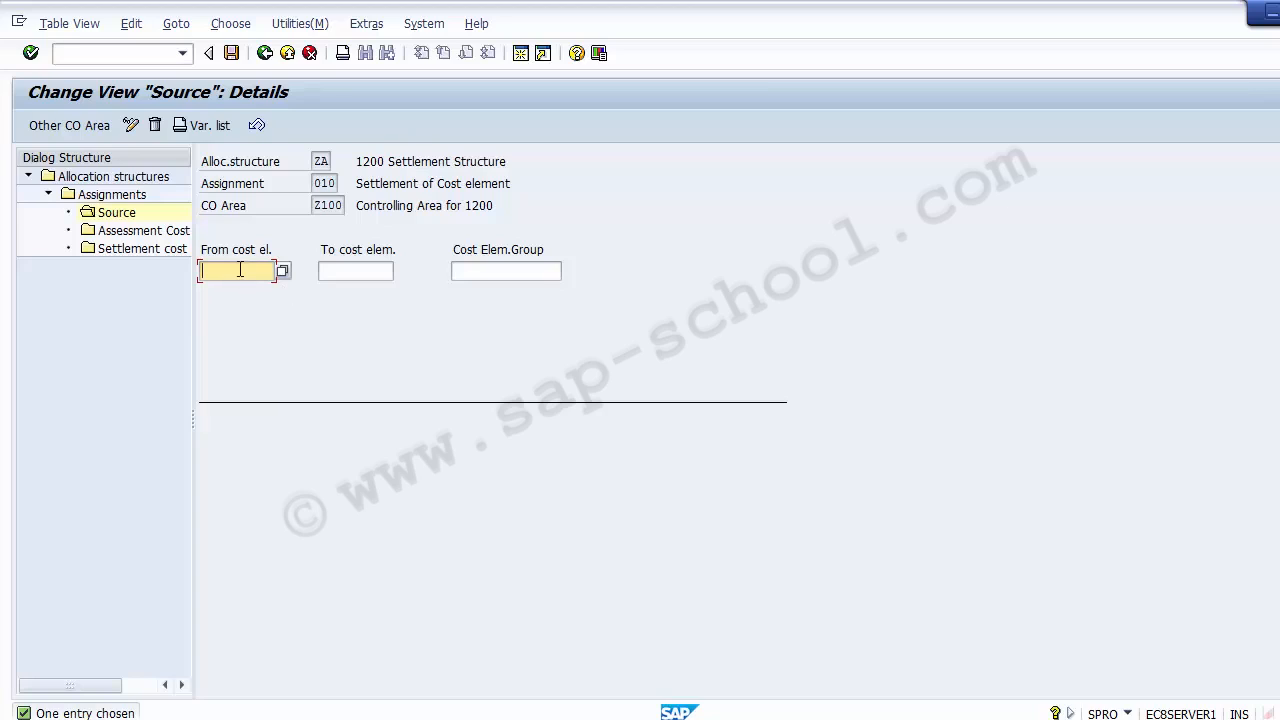
Set the source's starting cost element to 400000 (Purchase A/C), looked up in chart of accounts 1000
{"action": "left_click", "coordinate": [338, 262]}
{"action": "left_click", "coordinate": [275, 271]}
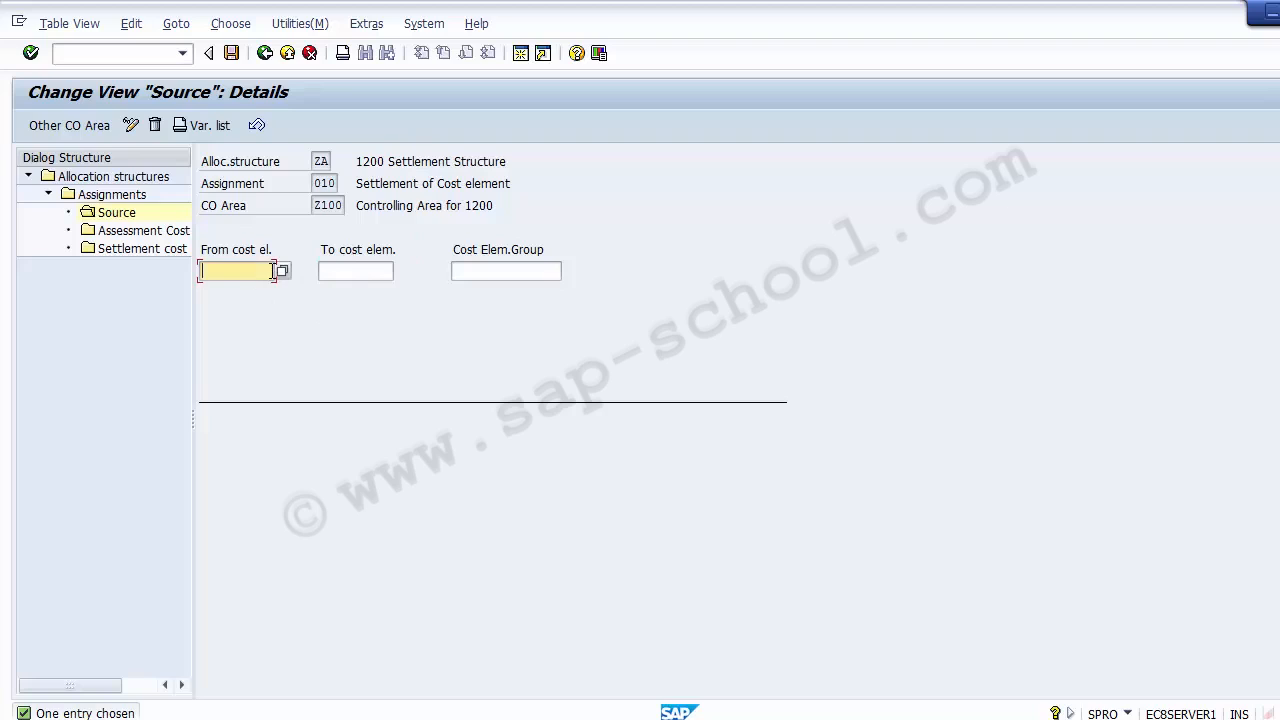
{"action": "left_click", "coordinate": [392, 272]}
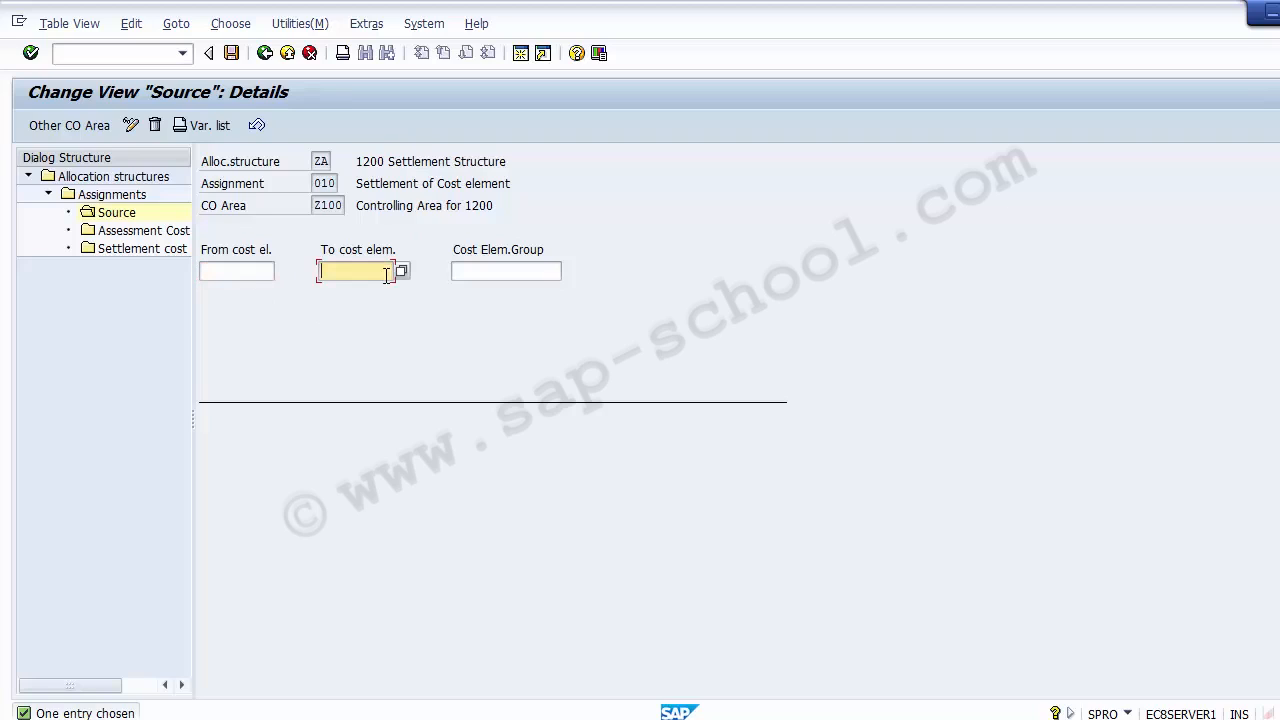
{"action": "left_click", "coordinate": [486, 273]}
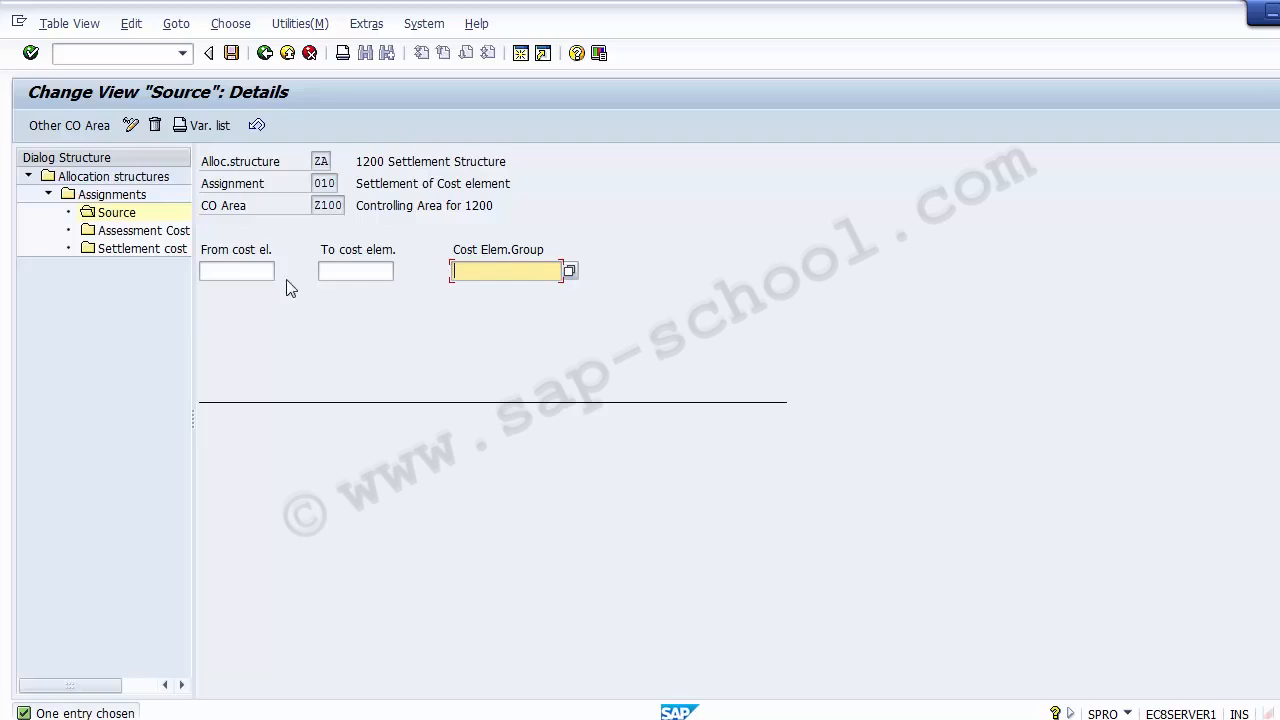
{"action": "left_click", "coordinate": [246, 266]}
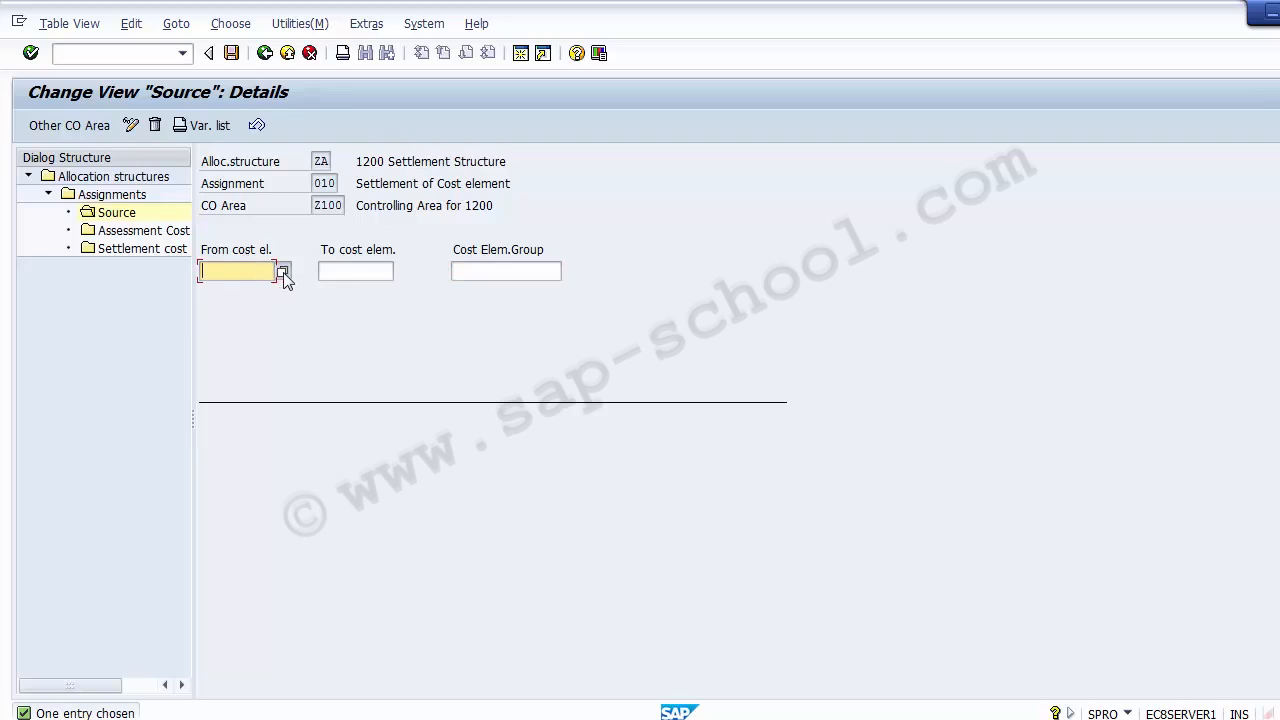
{"action": "left_click", "coordinate": [284, 271]}
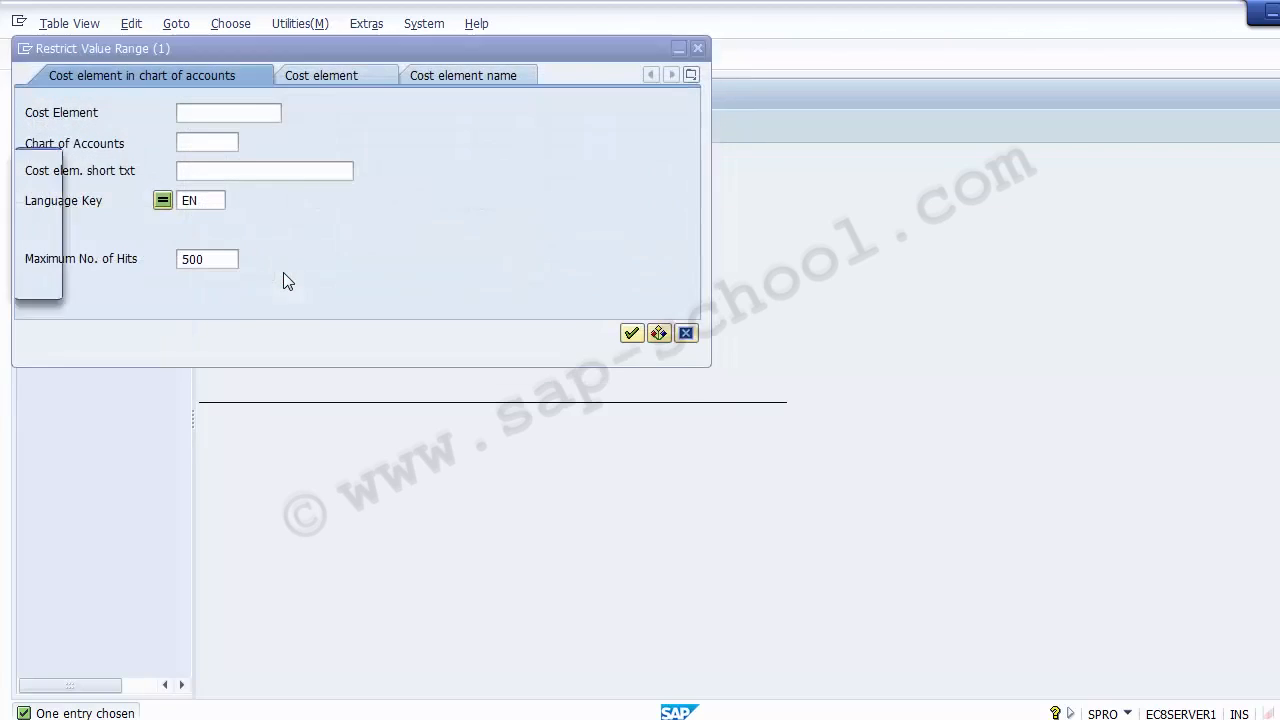
{"action": "left_click", "coordinate": [190, 141]}
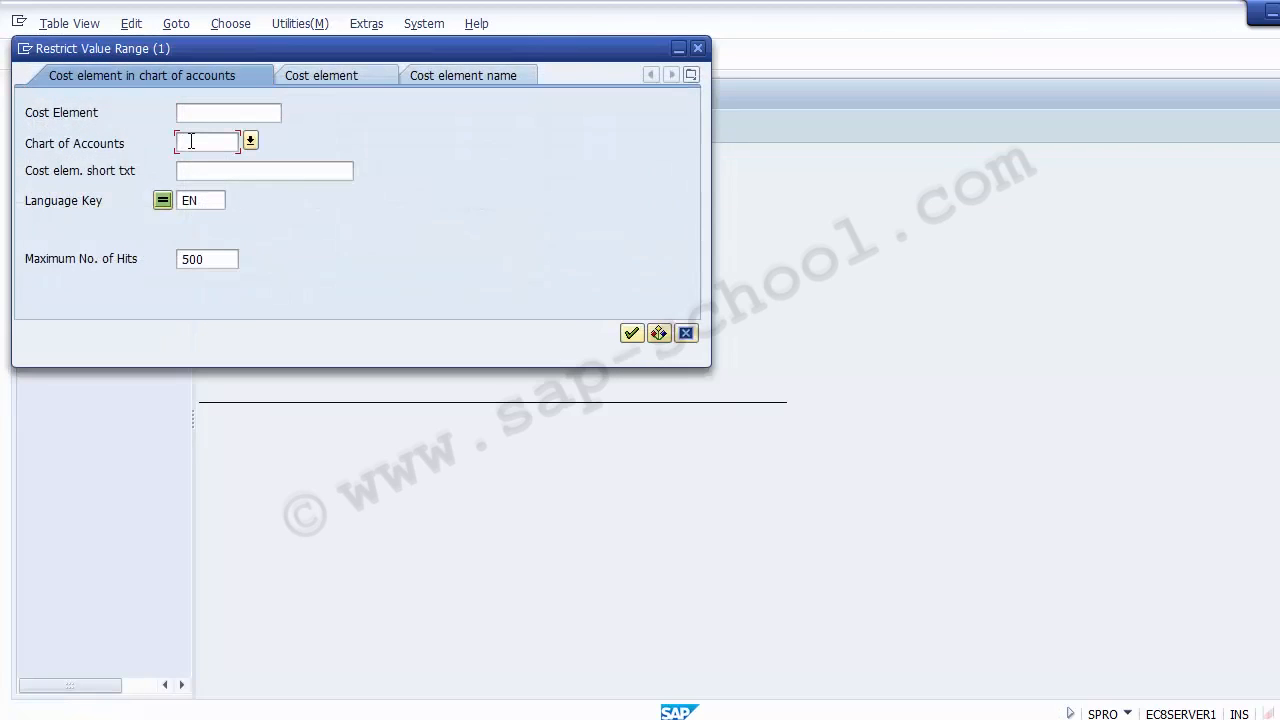
{"action": "type", "text": "1000"}
{"action": "key", "text": "Return"}
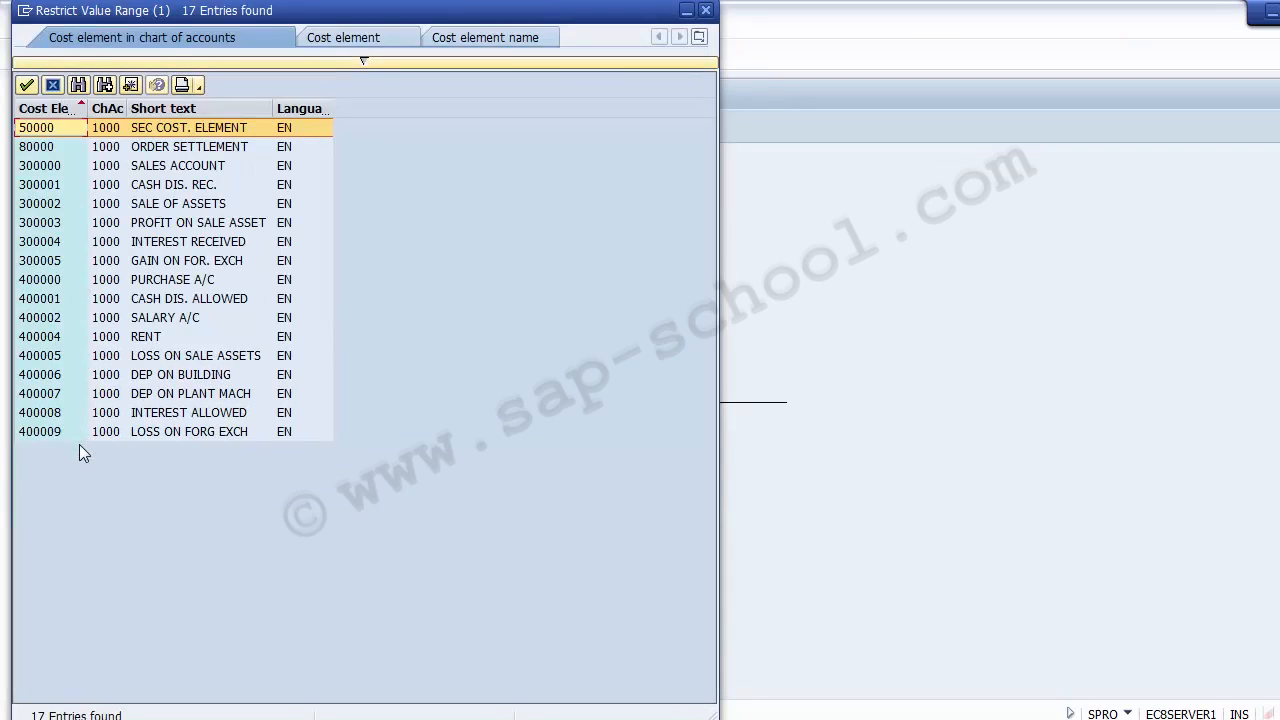
{"action": "left_click", "coordinate": [45, 284]}
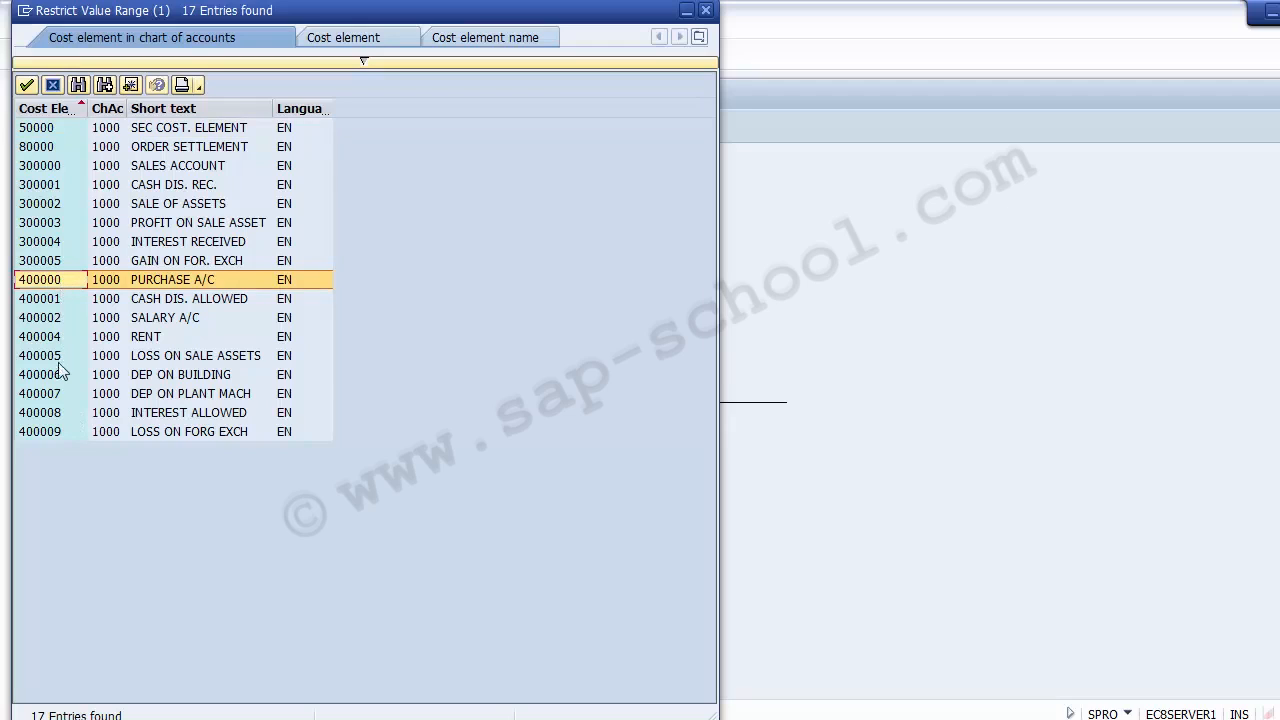
{"action": "double_click", "coordinate": [50, 283]}
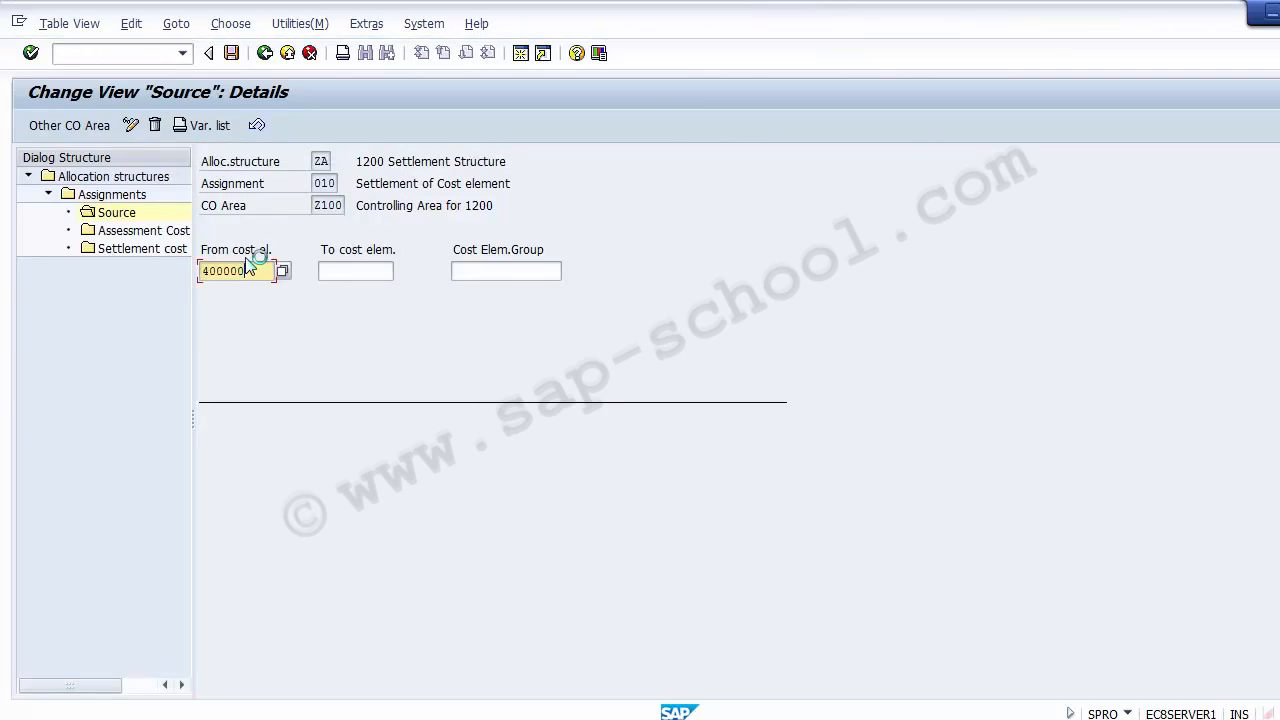
Set the source's ending cost element to 400009, save, and return to the assignments overview
{"action": "left_click", "coordinate": [337, 269]}
{"action": "type", "text": "400000"}
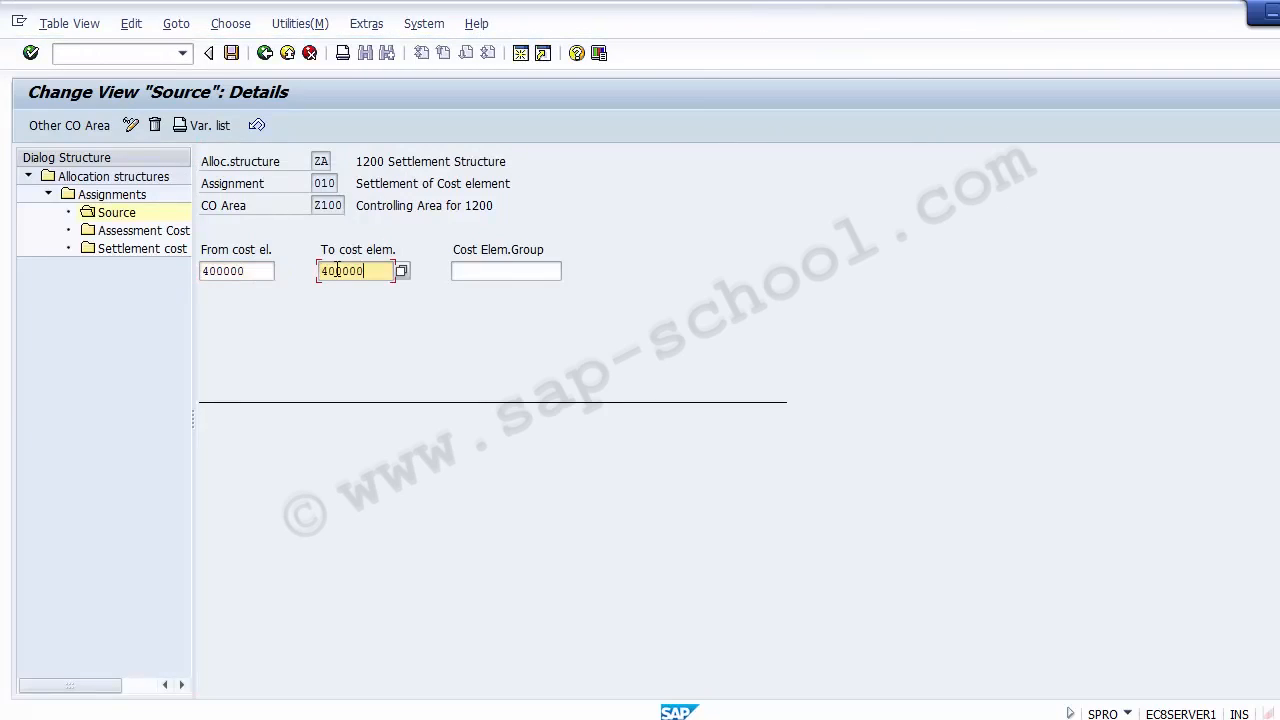
{"action": "key", "text": "BackSpace"}
{"action": "type", "text": "9"}
{"action": "left_click", "coordinate": [232, 53]}
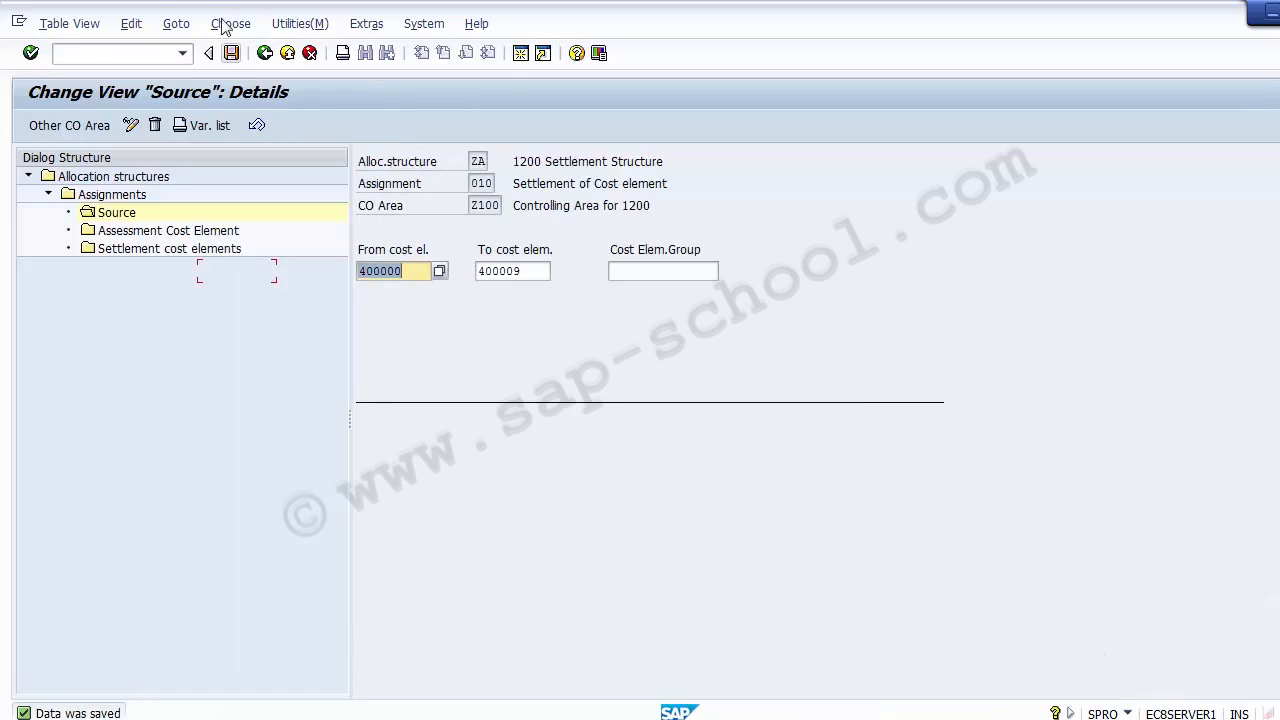
{"action": "left_click", "coordinate": [264, 55]}
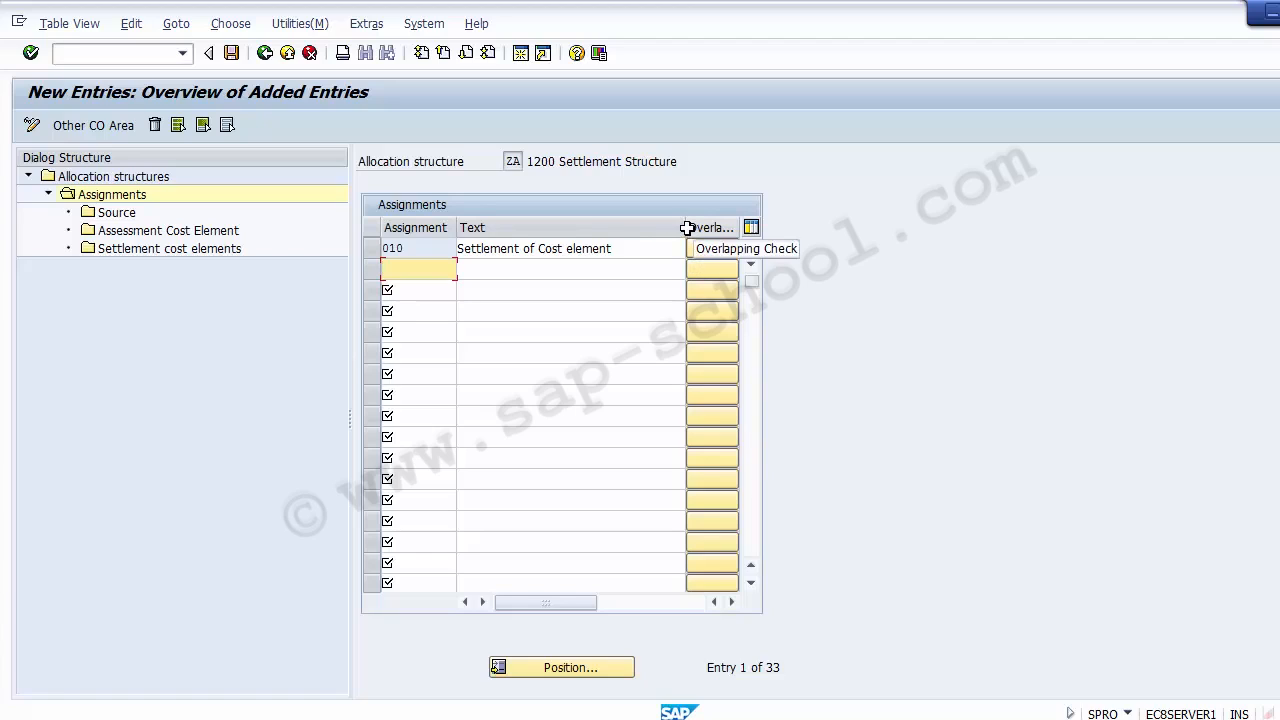
Narrow the assignments' Text column, then select assignment 010 and open its Settlement cost elements
{"action": "left_click_drag", "start_coordinate": [686, 227], "coordinate": [644, 227]}
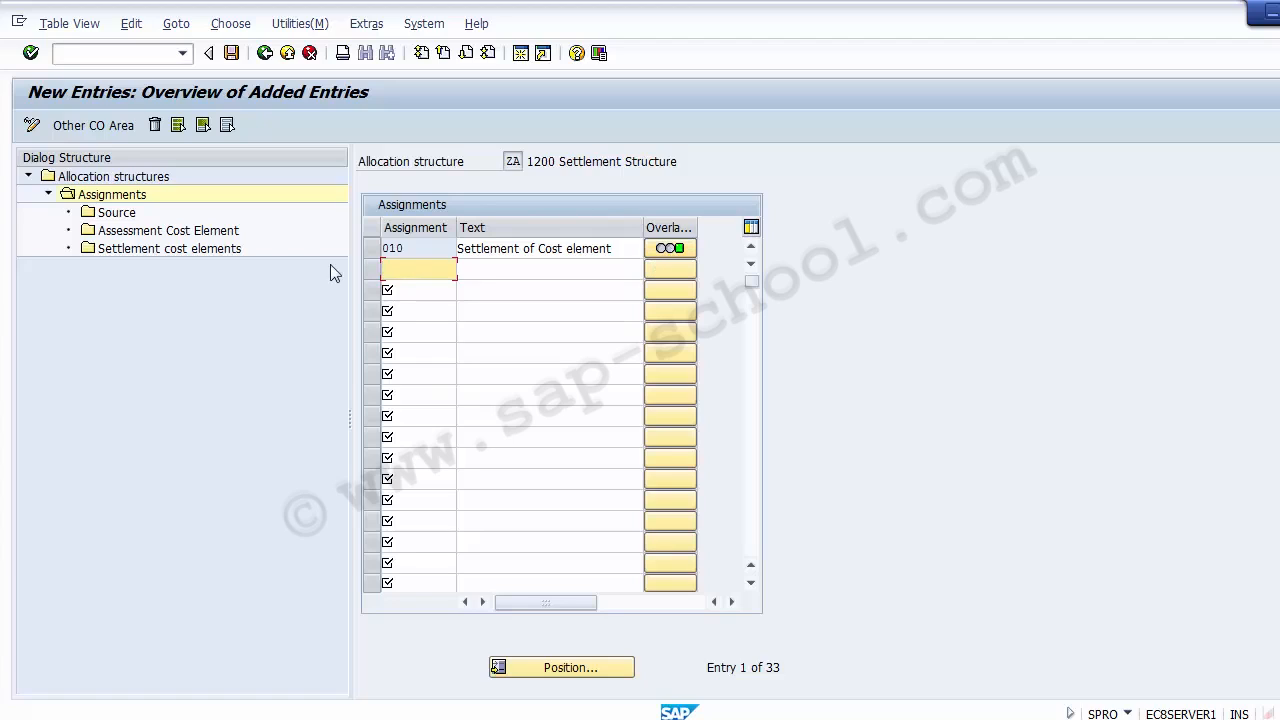
{"action": "left_click", "coordinate": [159, 250]}
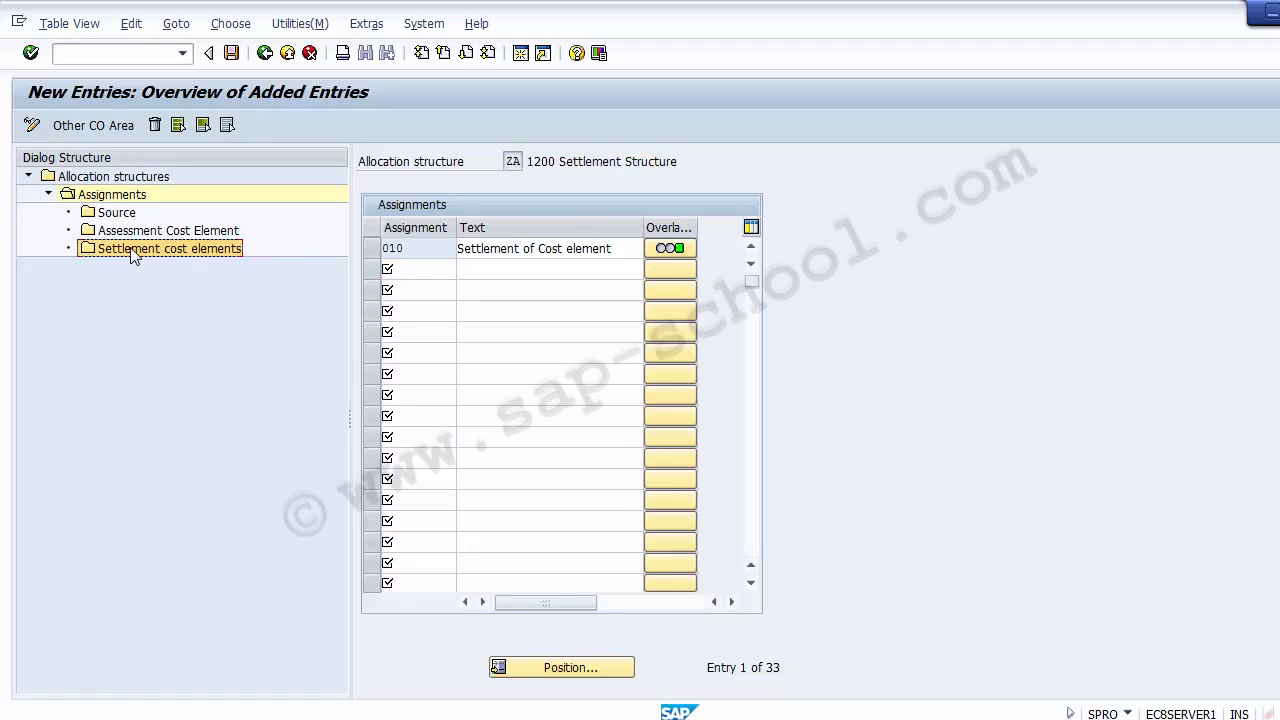
{"action": "double_click", "coordinate": [132, 250]}
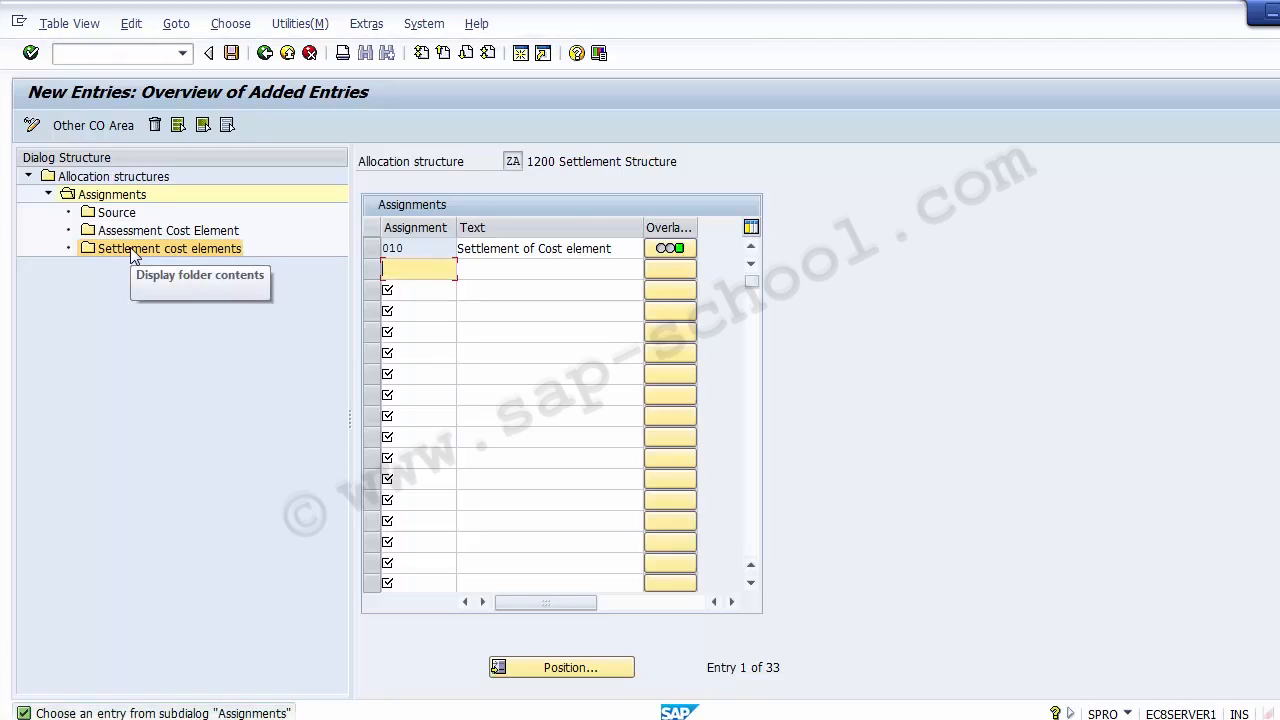
{"action": "left_click", "coordinate": [373, 249]}
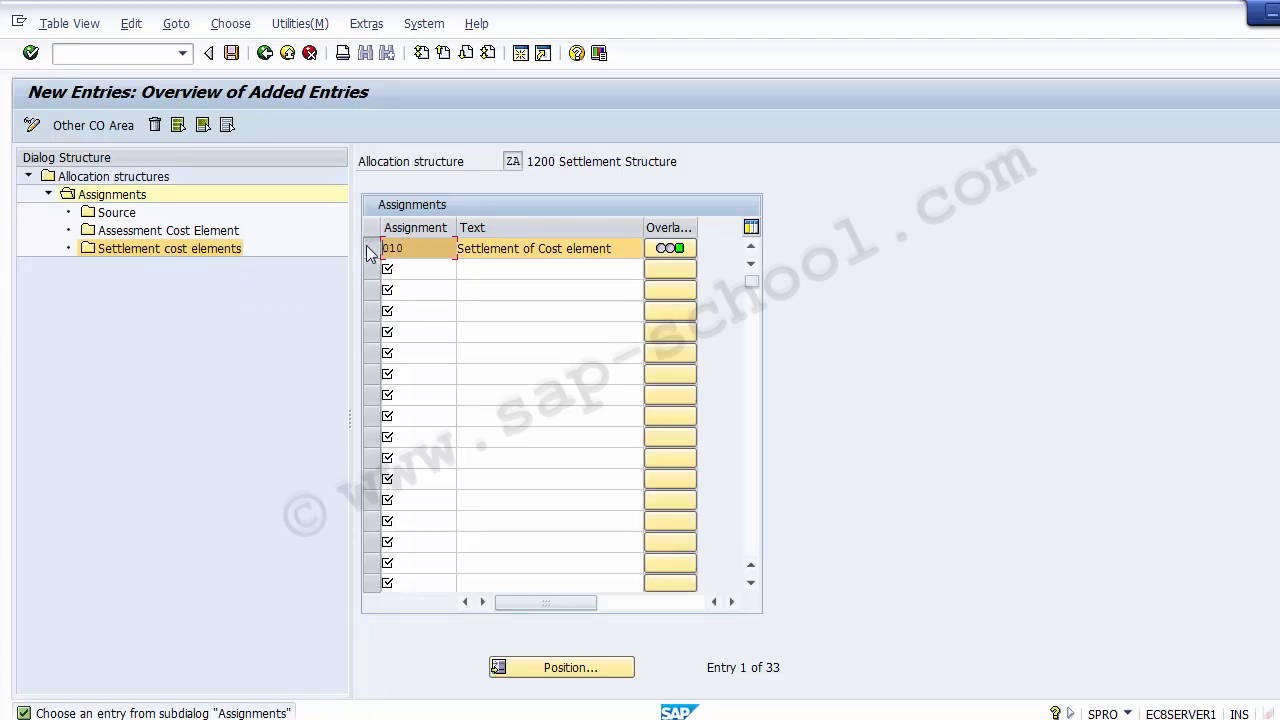
{"action": "double_click", "coordinate": [143, 249]}
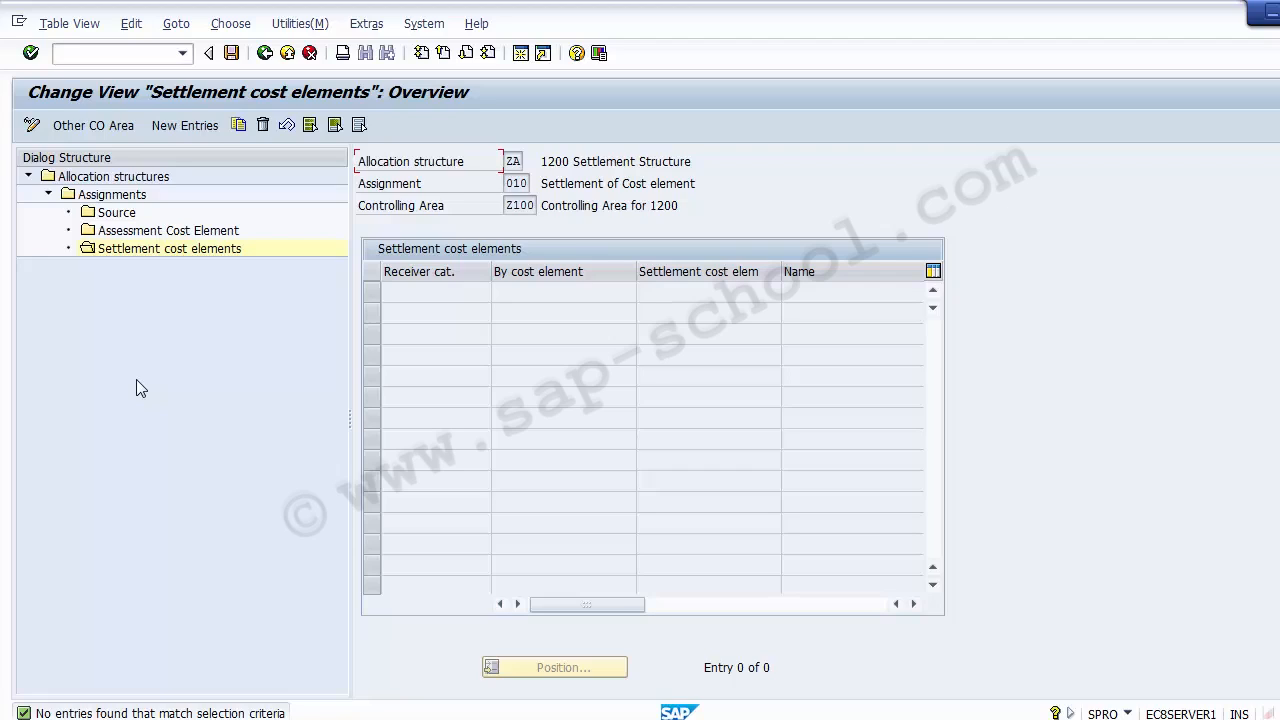
Add a settlement cost element entry for receiver category CTR (Cost center), settled by cost element, and save it
{"action": "left_click", "coordinate": [176, 132]}
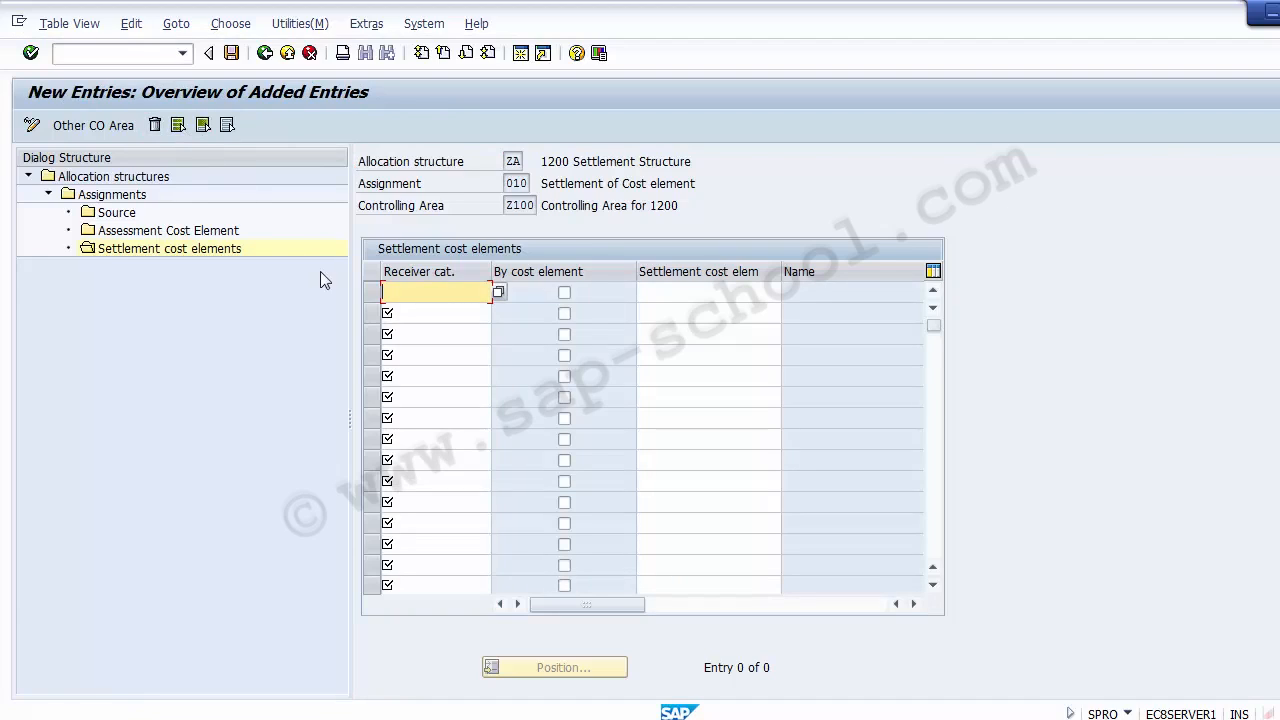
{"action": "left_click", "coordinate": [497, 292]}
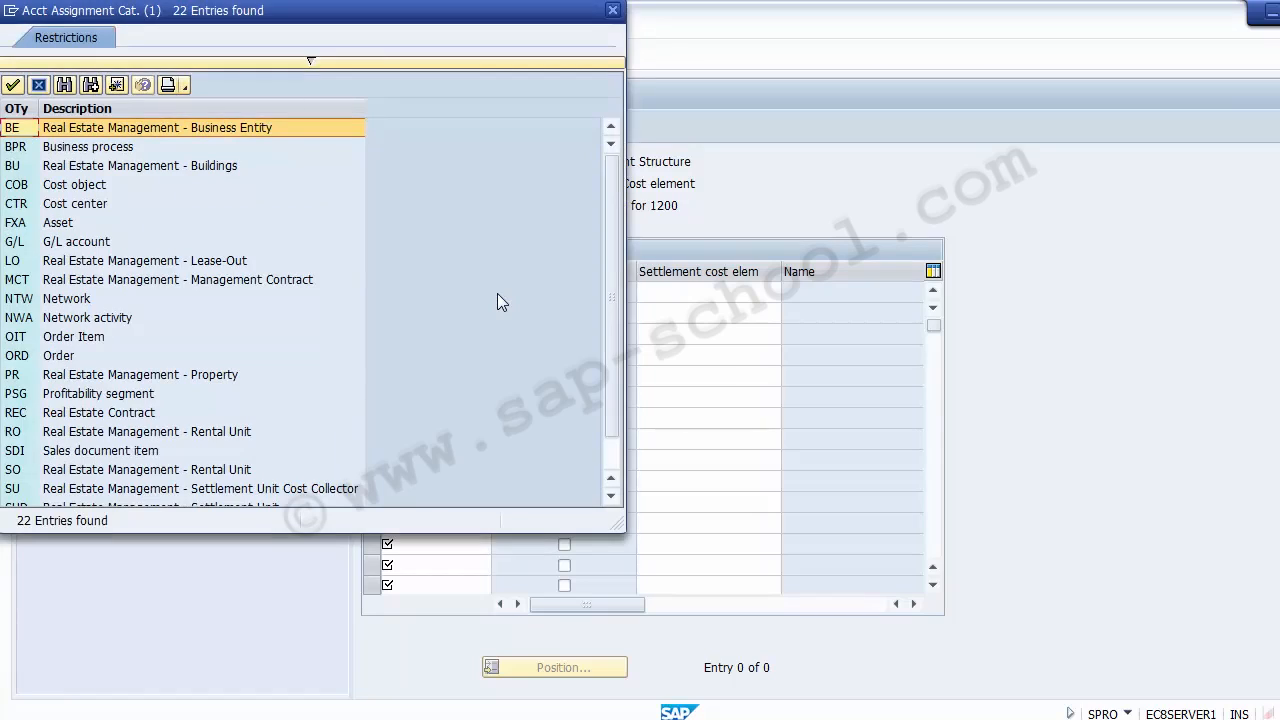
{"action": "left_click", "coordinate": [76, 206]}
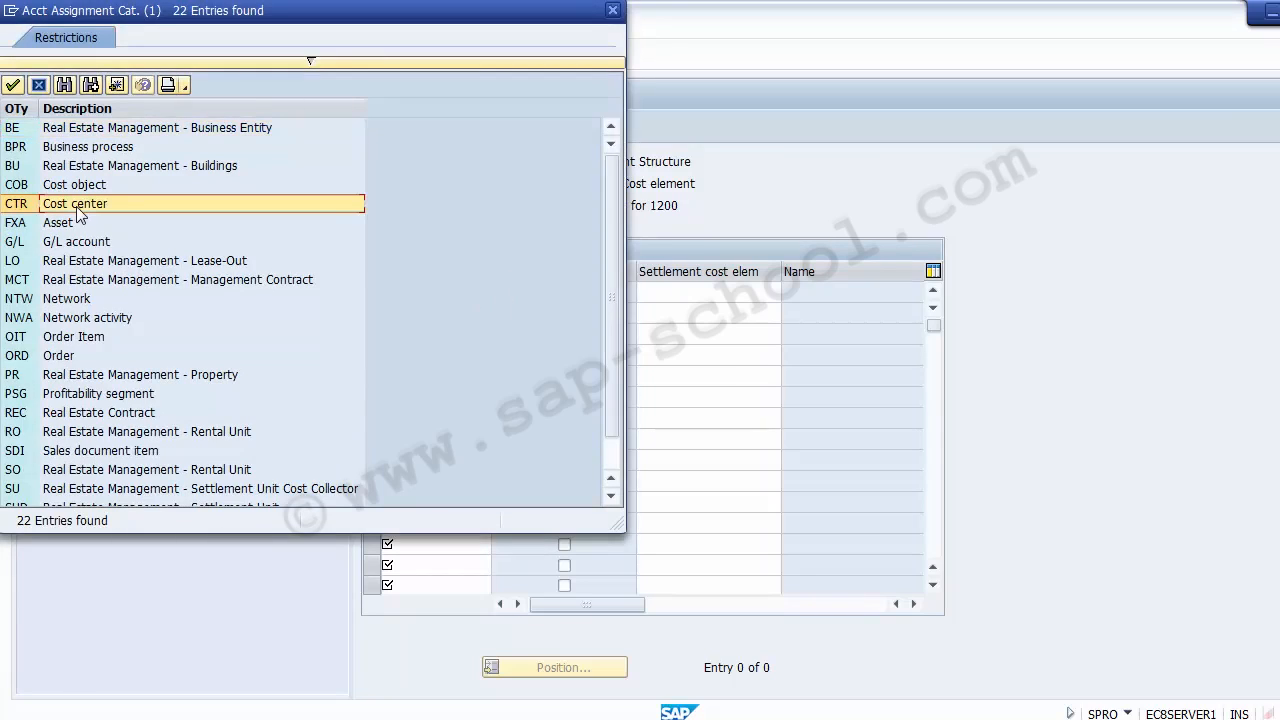
{"action": "double_click", "coordinate": [76, 206]}
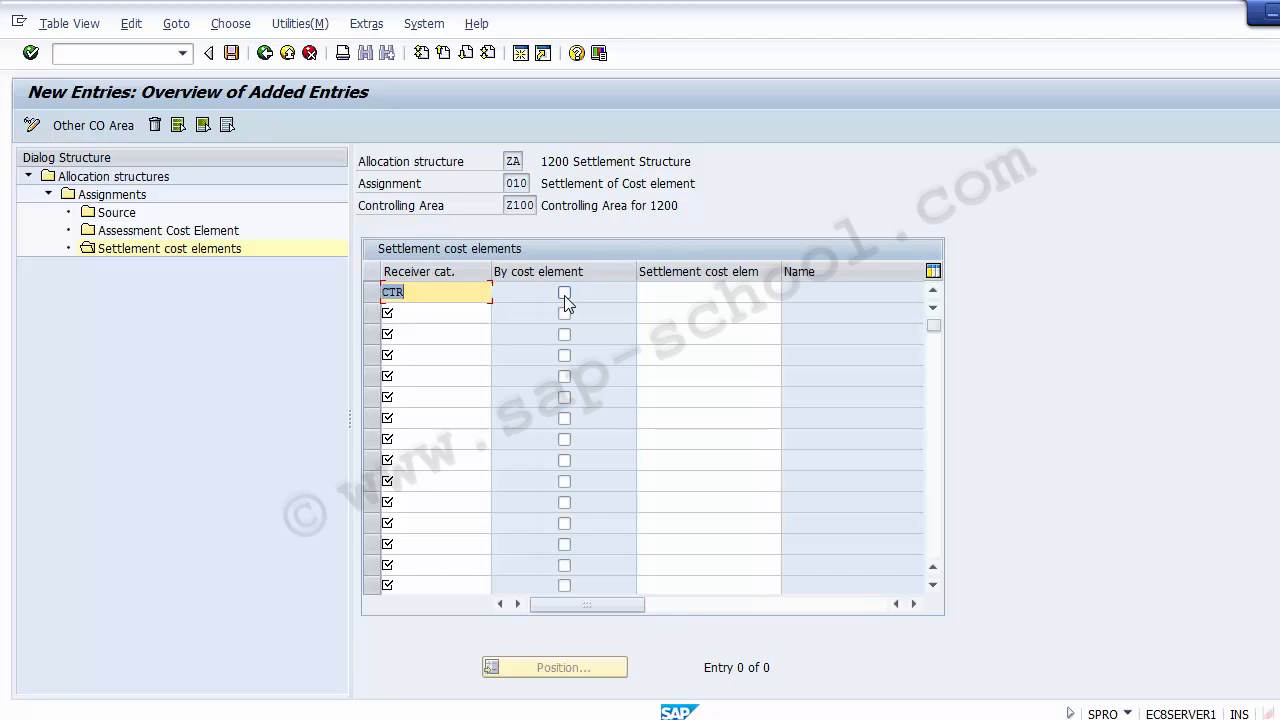
{"action": "left_click", "coordinate": [564, 294]}
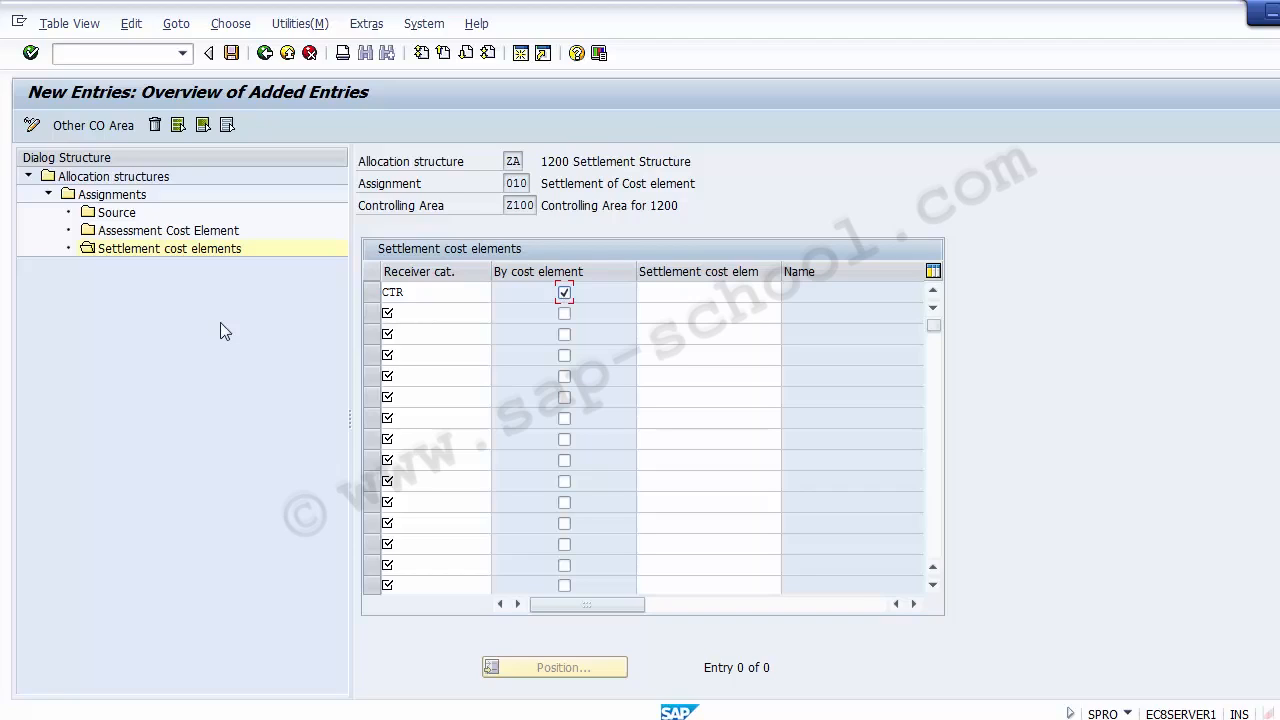
{"action": "left_click", "coordinate": [231, 53]}
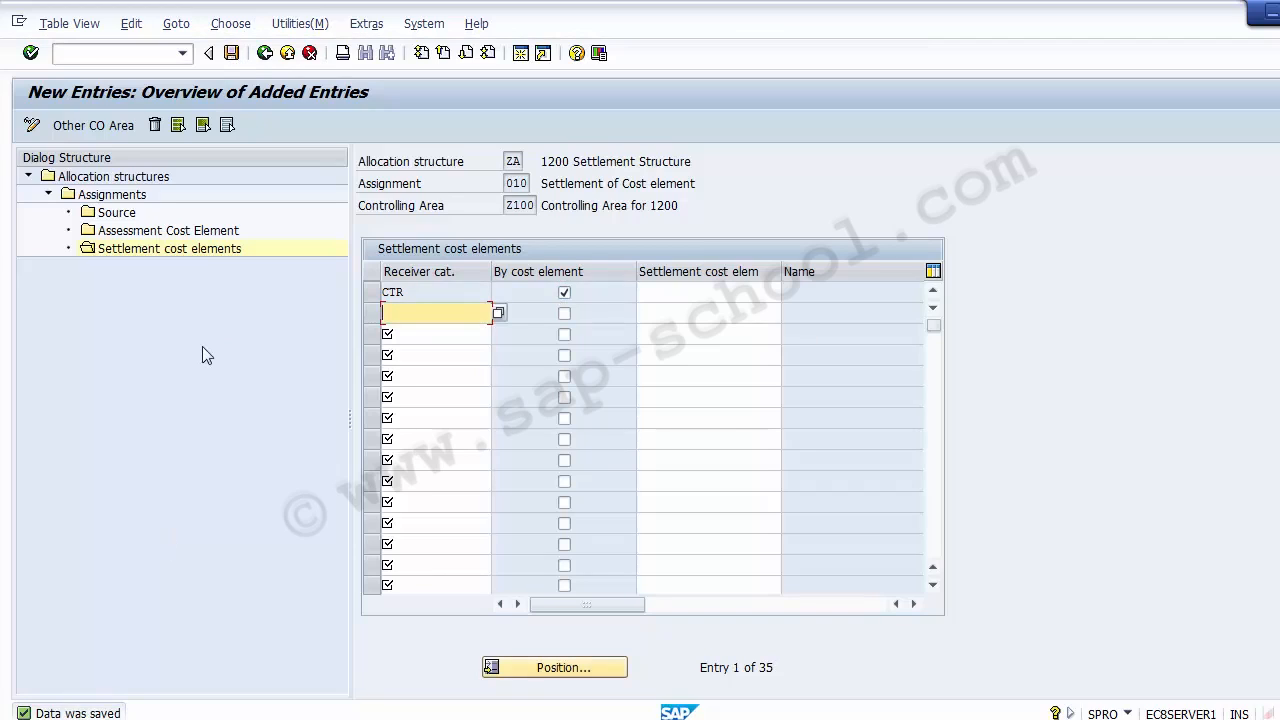
Check the Assessment Cost Element entries of assignment 010 and return to the assignments overview
{"action": "left_click", "coordinate": [126, 238]}
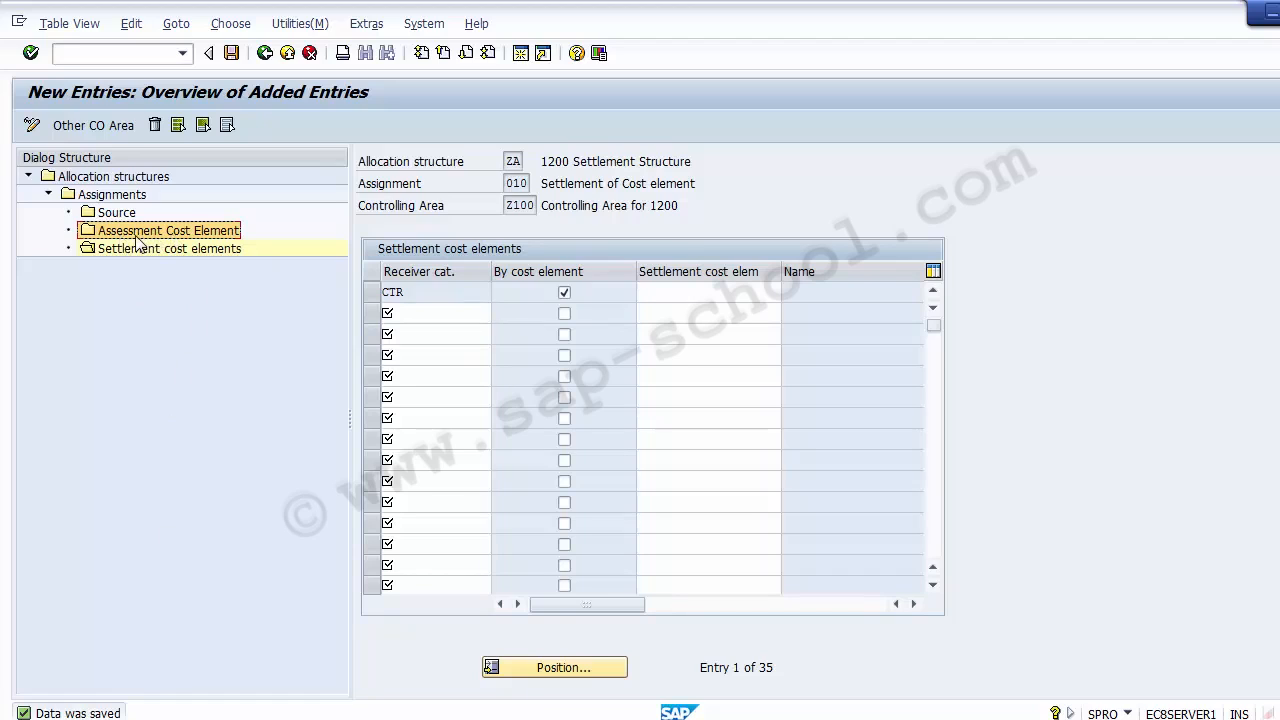
{"action": "double_click", "coordinate": [137, 238]}
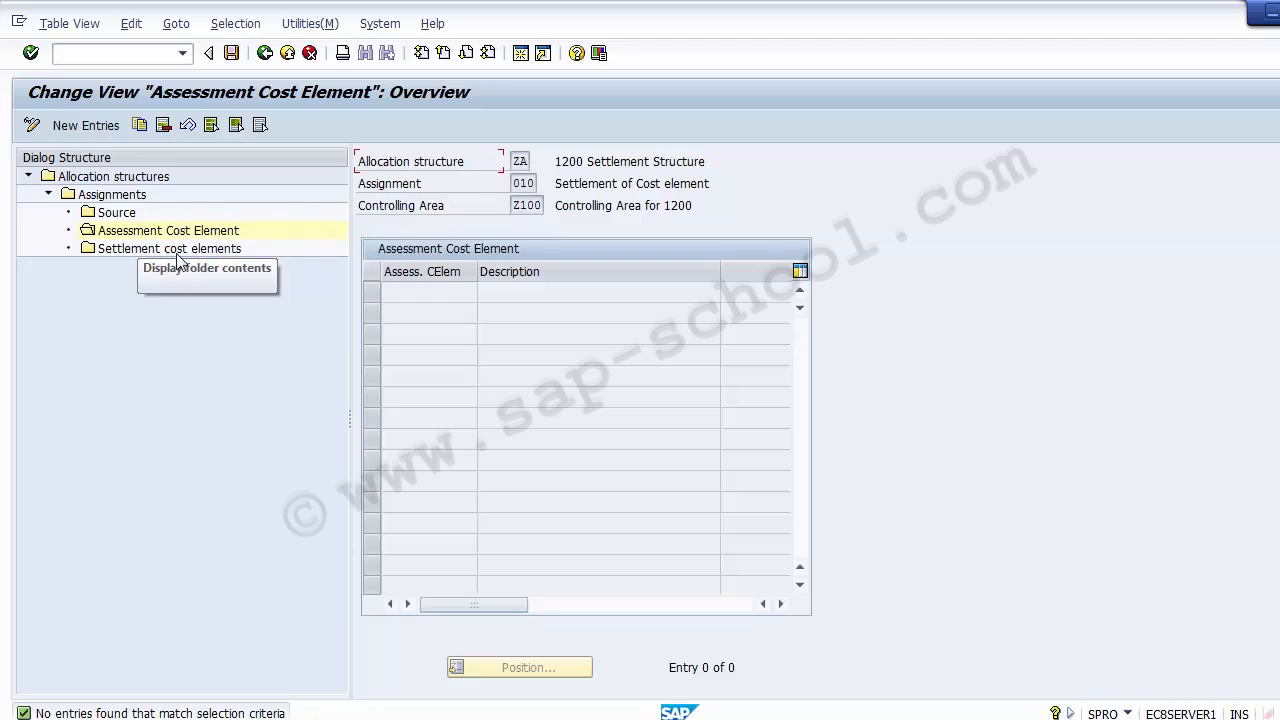
{"action": "left_click", "coordinate": [262, 56]}
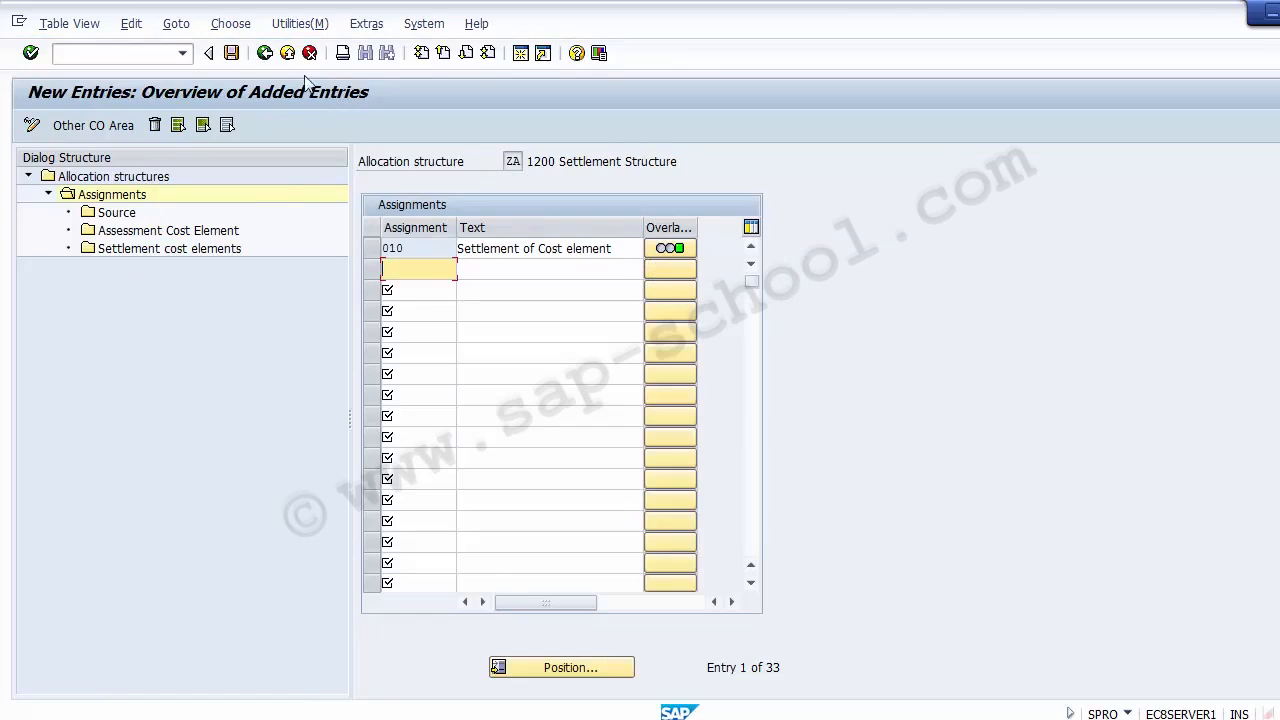
Save allocation structure ZA and exit to the implementation guide structure
{"action": "left_click", "coordinate": [236, 57]}
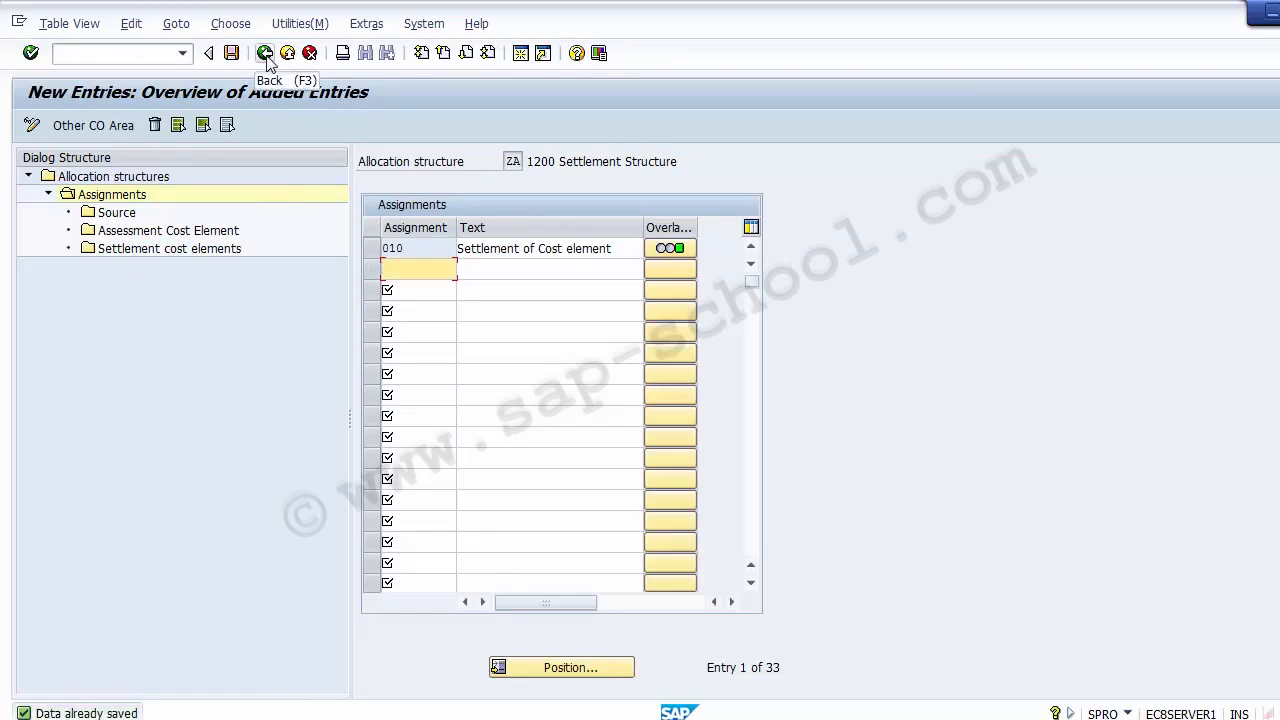
{"action": "left_click", "coordinate": [268, 59]}
{"action": "left_click", "coordinate": [287, 55]}
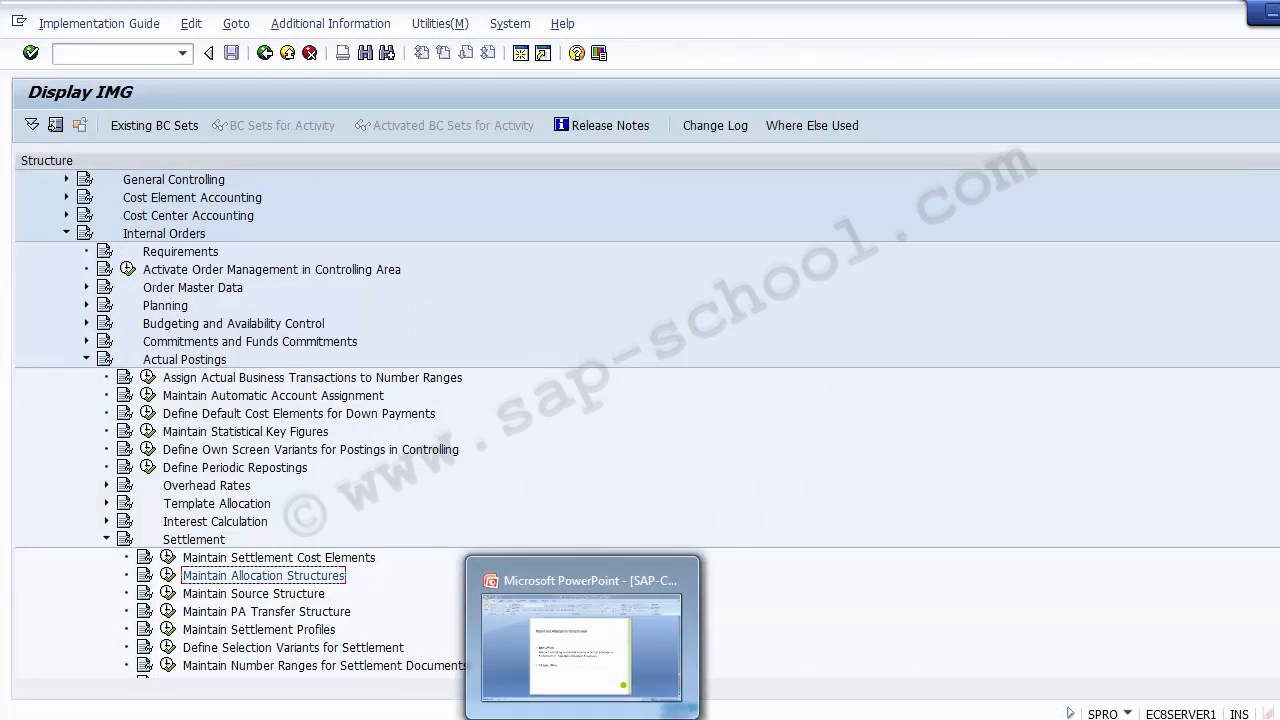
Read the Maintain Settlement Profiles slide in PowerPoint and switch back to the SAP implementation guide
{"action": "left_click", "coordinate": [484, 569]}
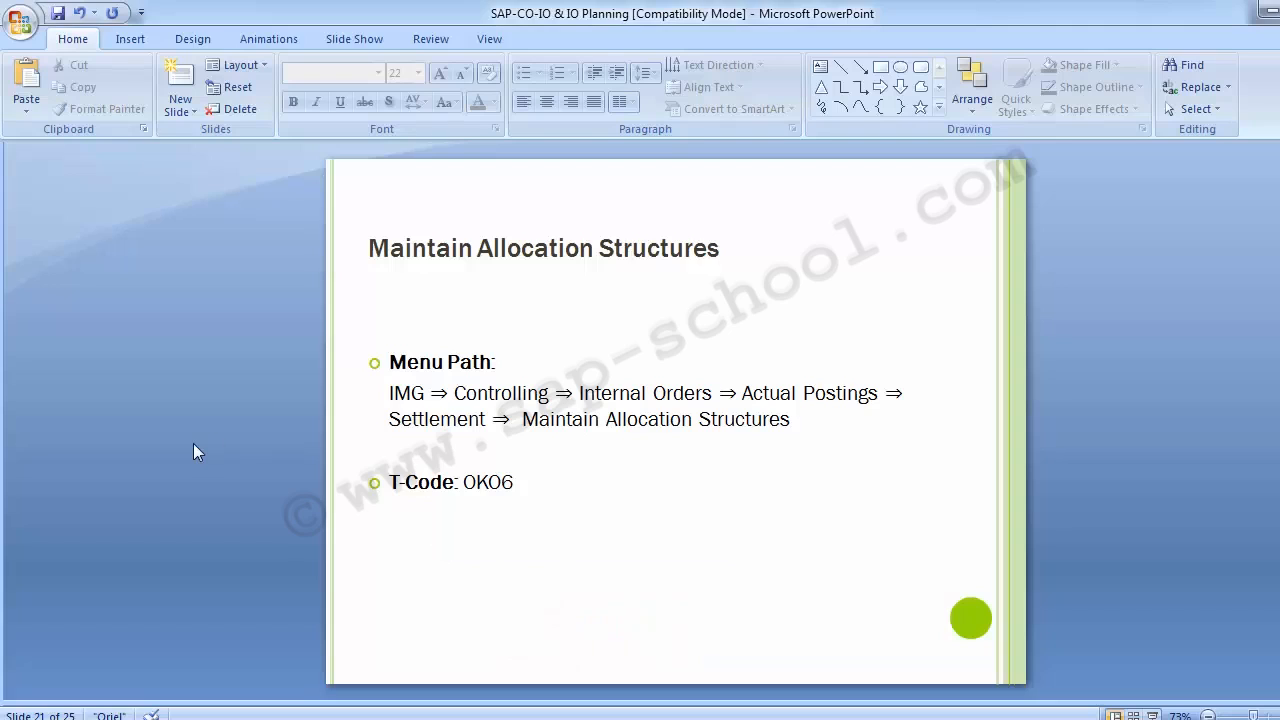
{"action": "scroll", "coordinate": [193, 443], "scroll_direction": "down", "scroll_amount": 1}
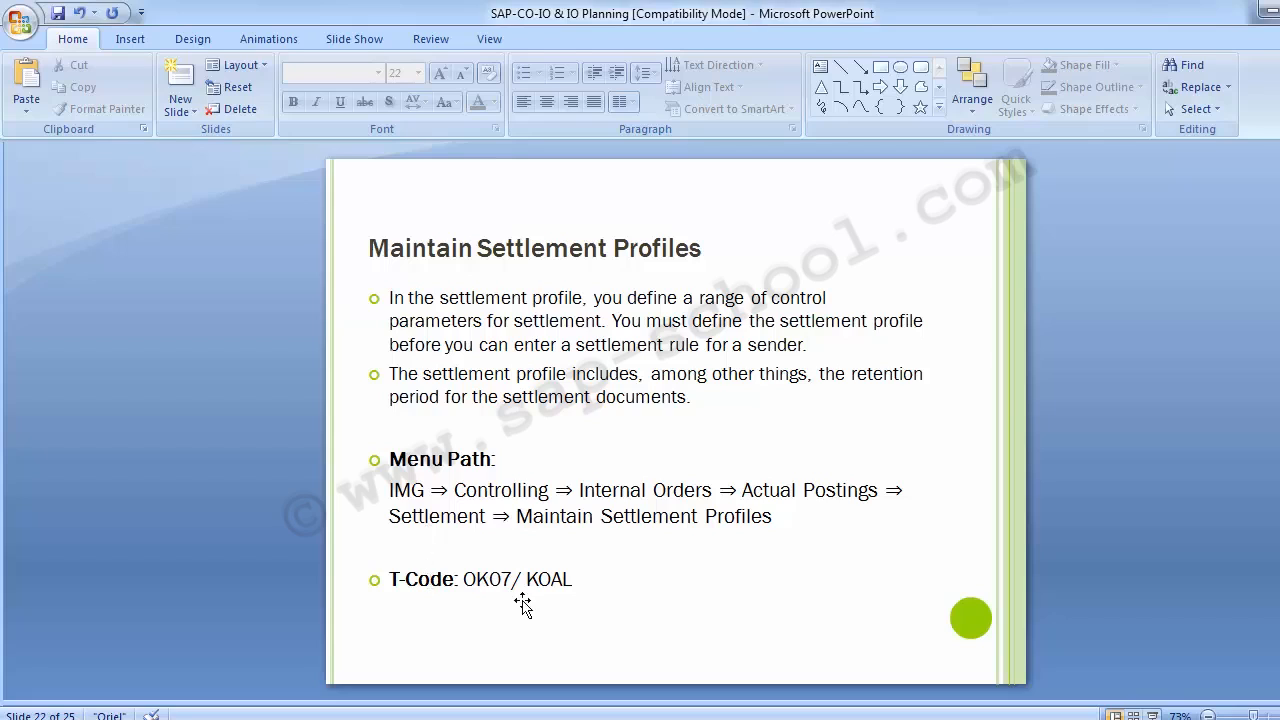
{"action": "mouse_move", "coordinate": [470, 715]}
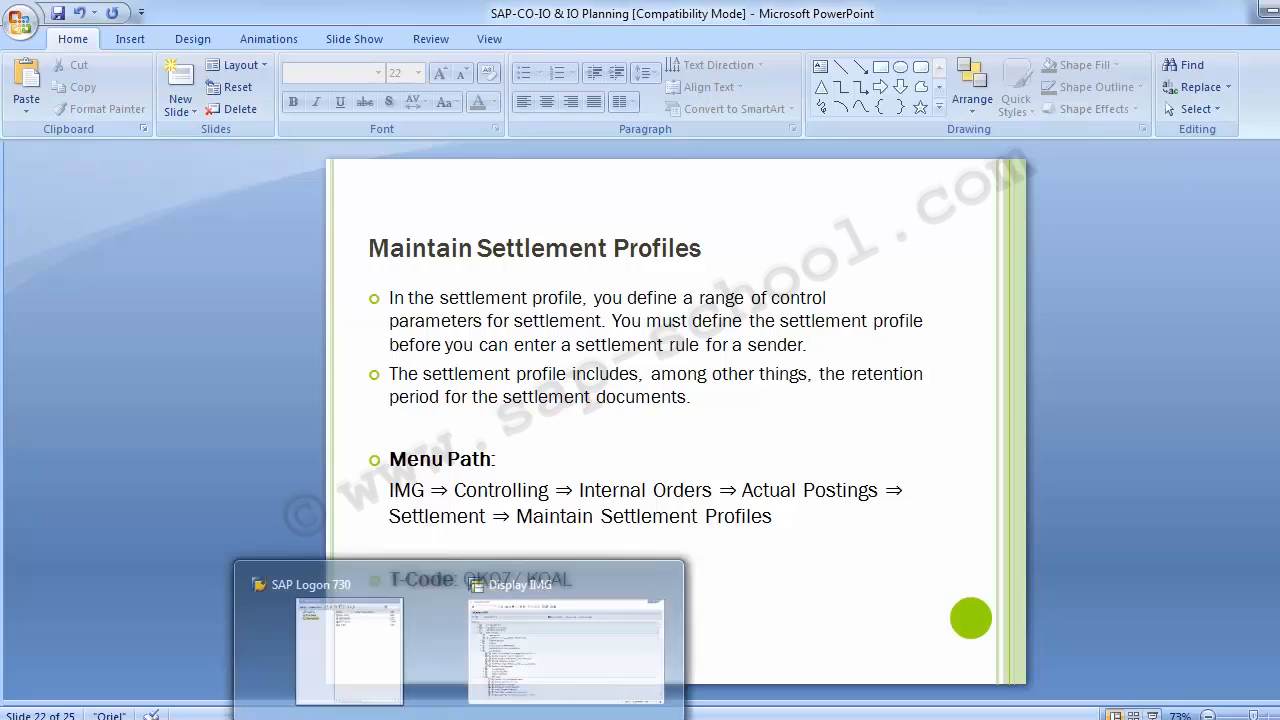
{"action": "left_click", "coordinate": [562, 674]}
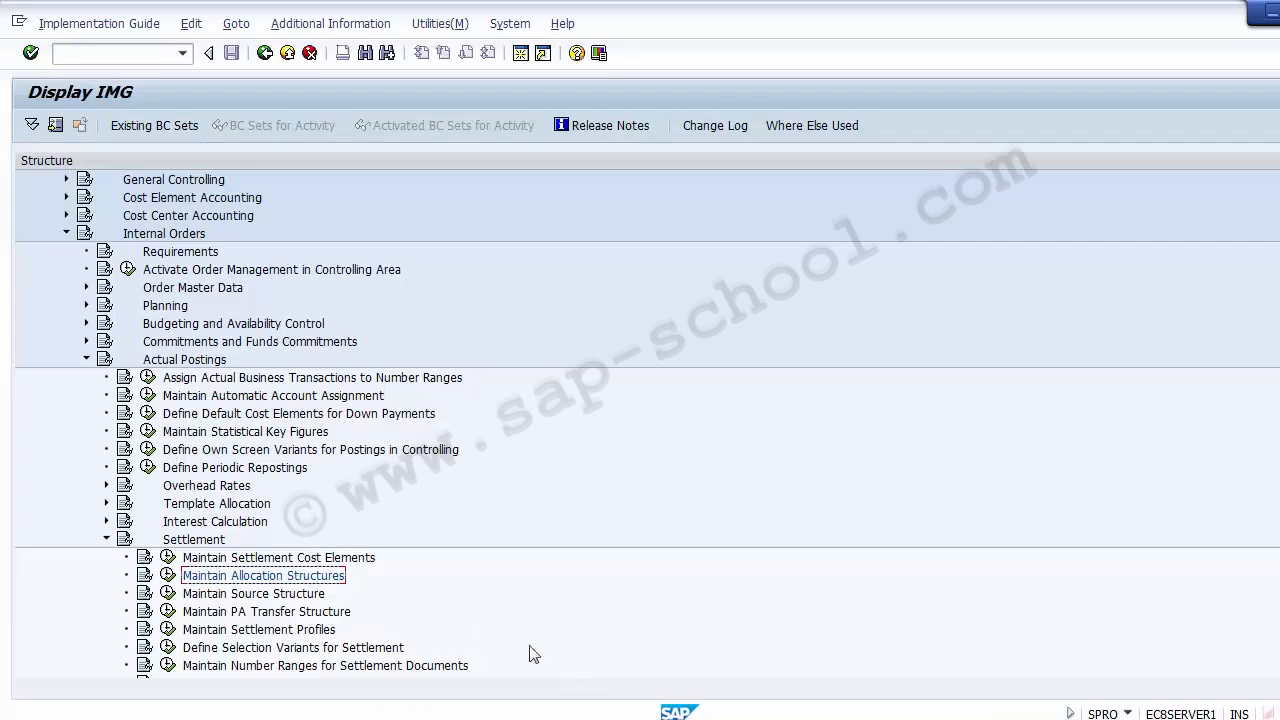
Open the Maintain Settlement Profiles activity under Internal Orders, Actual Postings, Settlement
{"action": "left_click", "coordinate": [292, 597]}
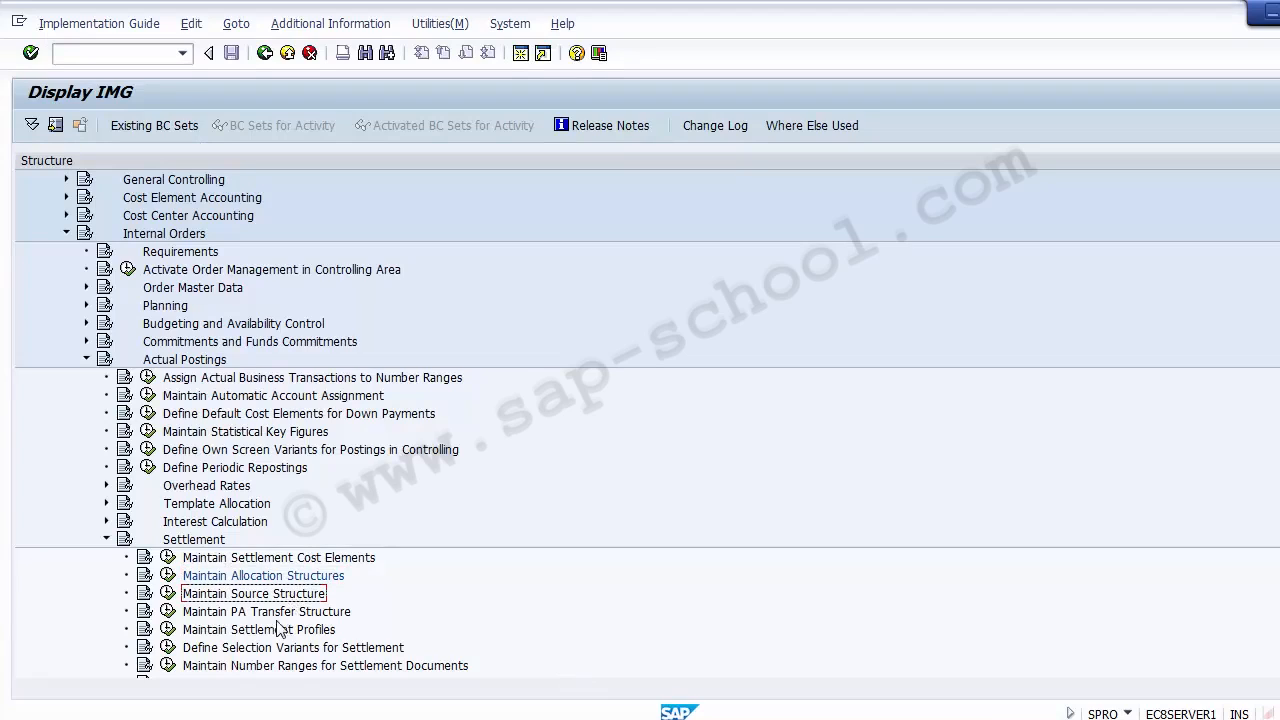
{"action": "left_click", "coordinate": [271, 631]}
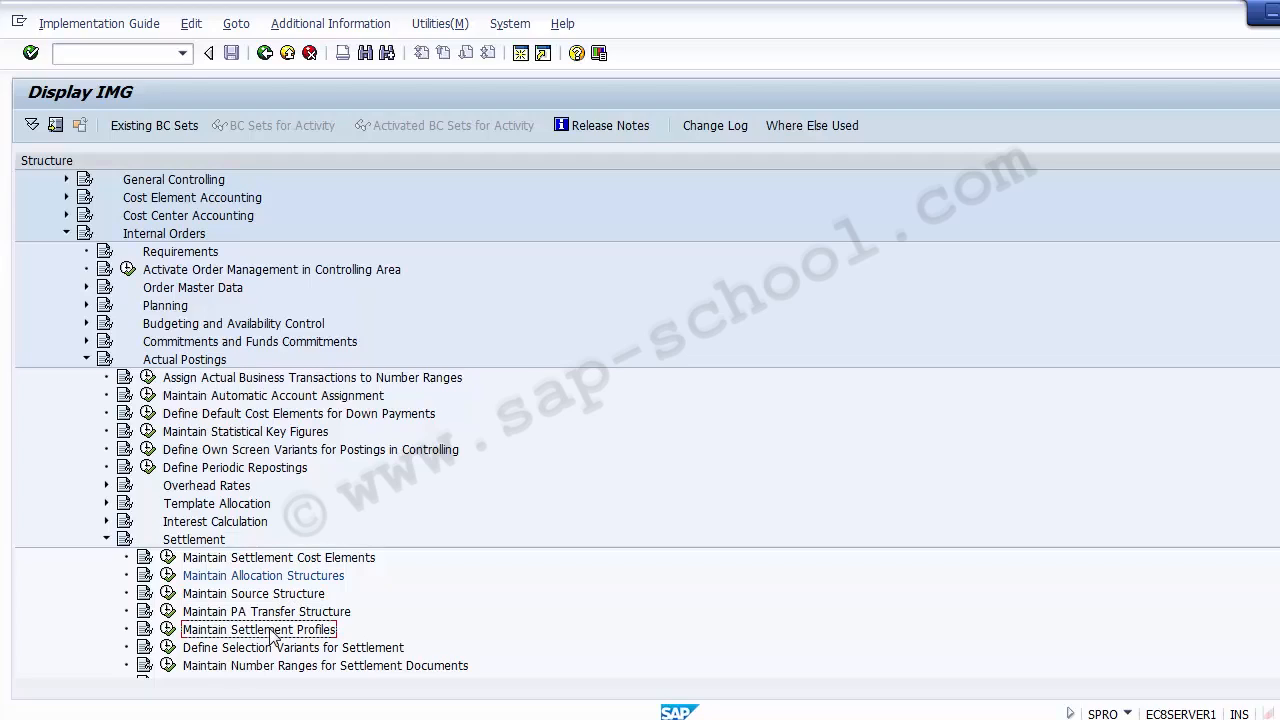
{"action": "left_click", "coordinate": [192, 541]}
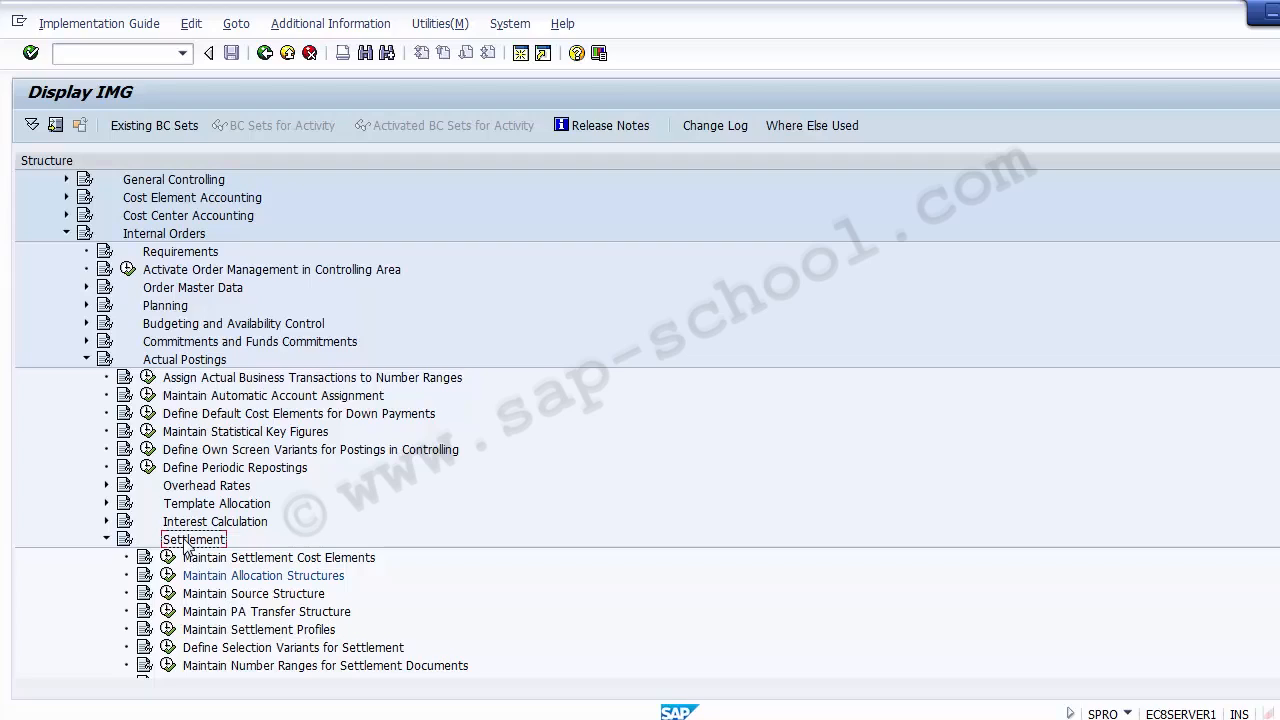
{"action": "left_click", "coordinate": [240, 630]}
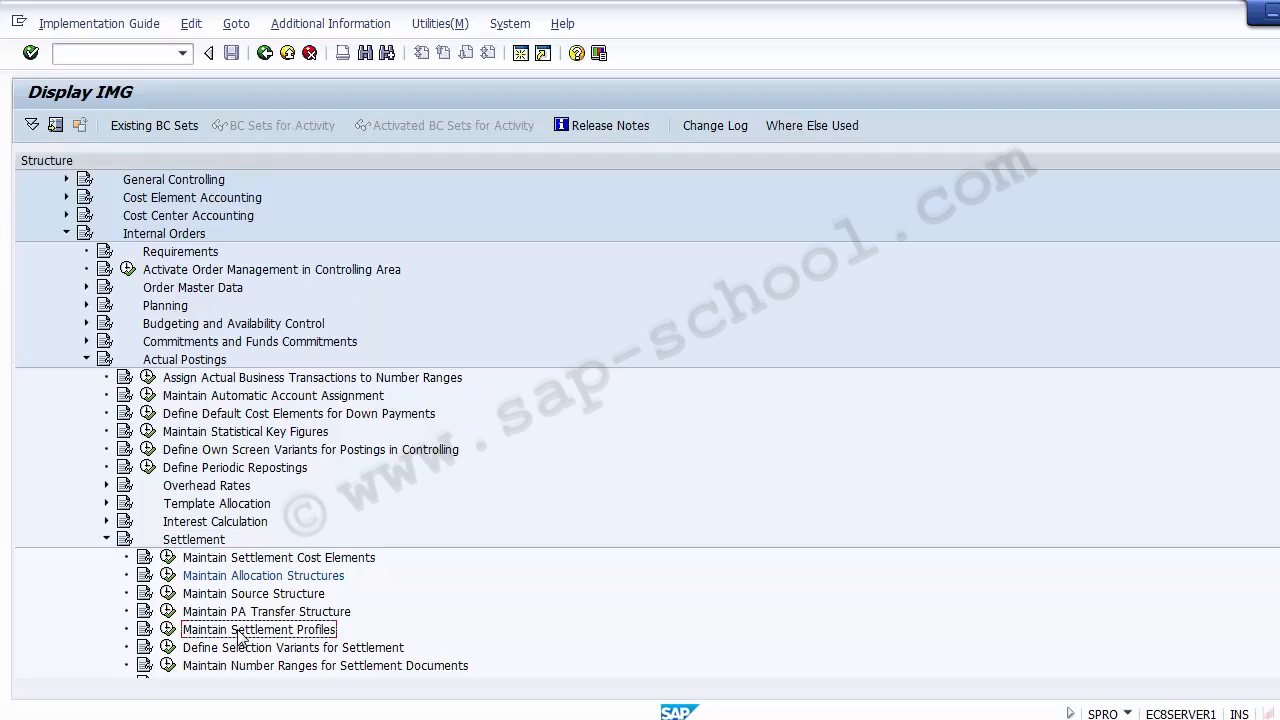
{"action": "left_click", "coordinate": [168, 636]}
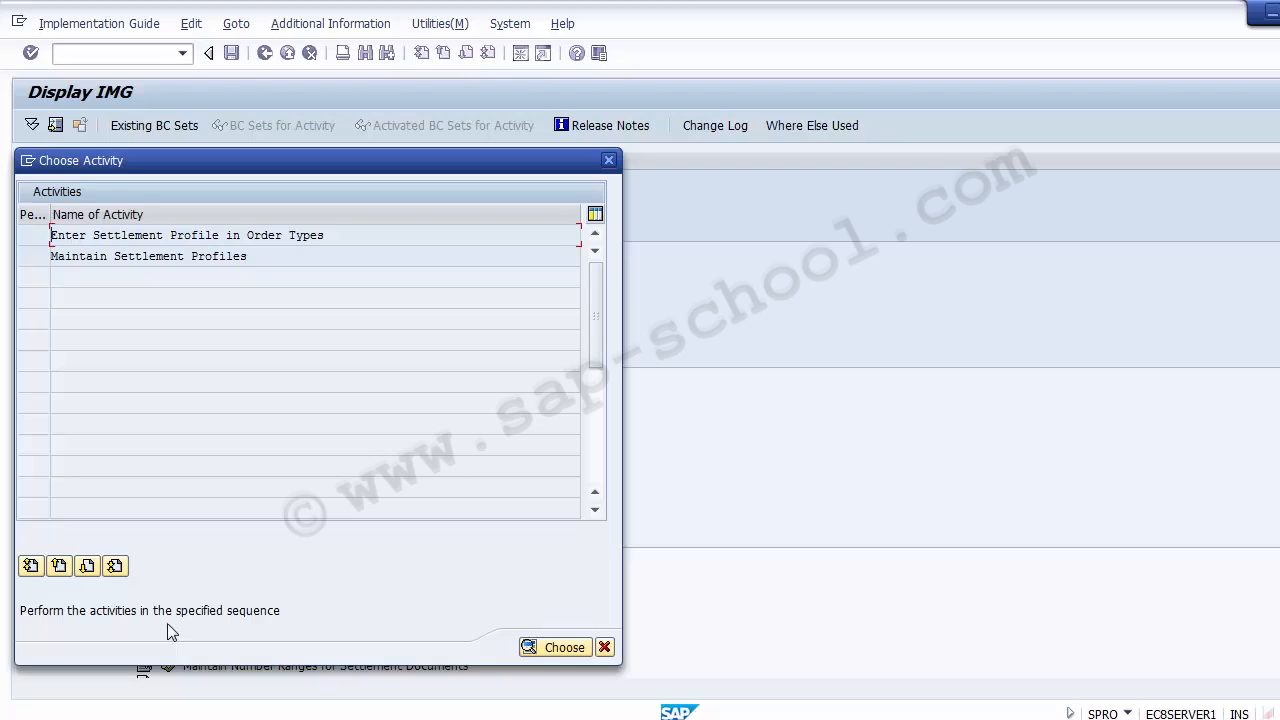
{"action": "double_click", "coordinate": [138, 257]}
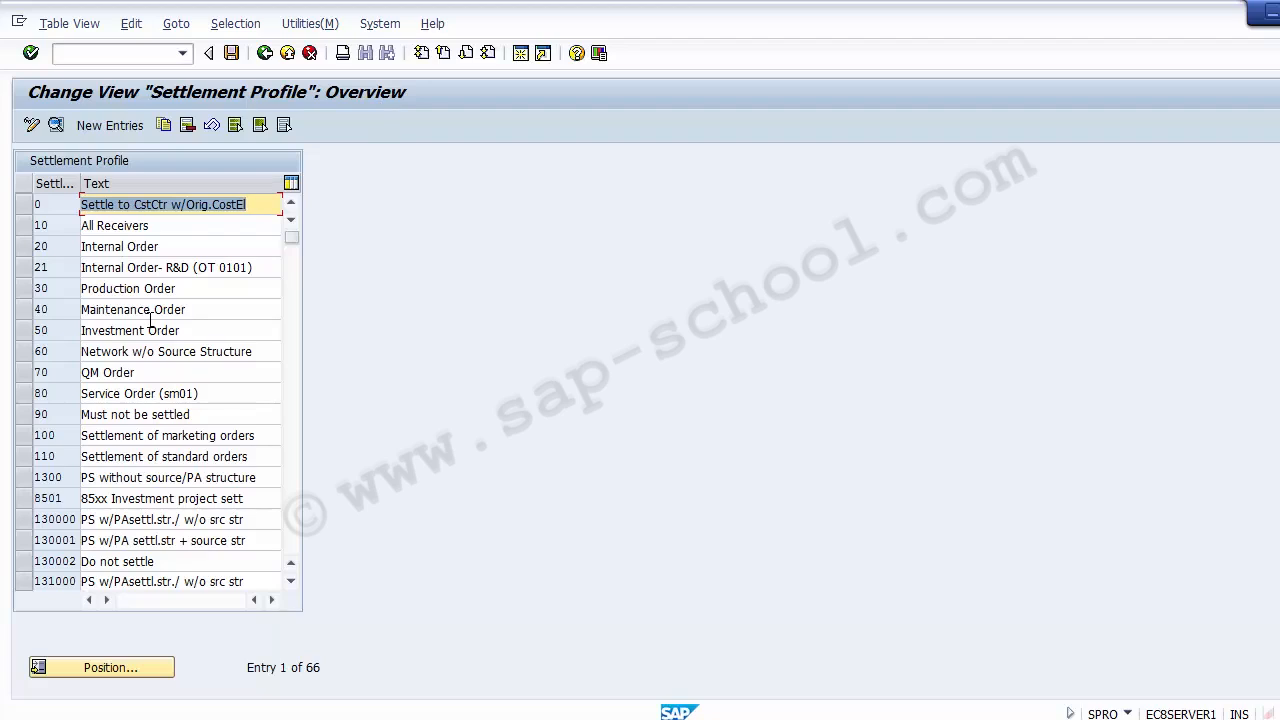
Create a new settlement profile entry with the key Z01200
{"action": "left_click", "coordinate": [111, 128]}
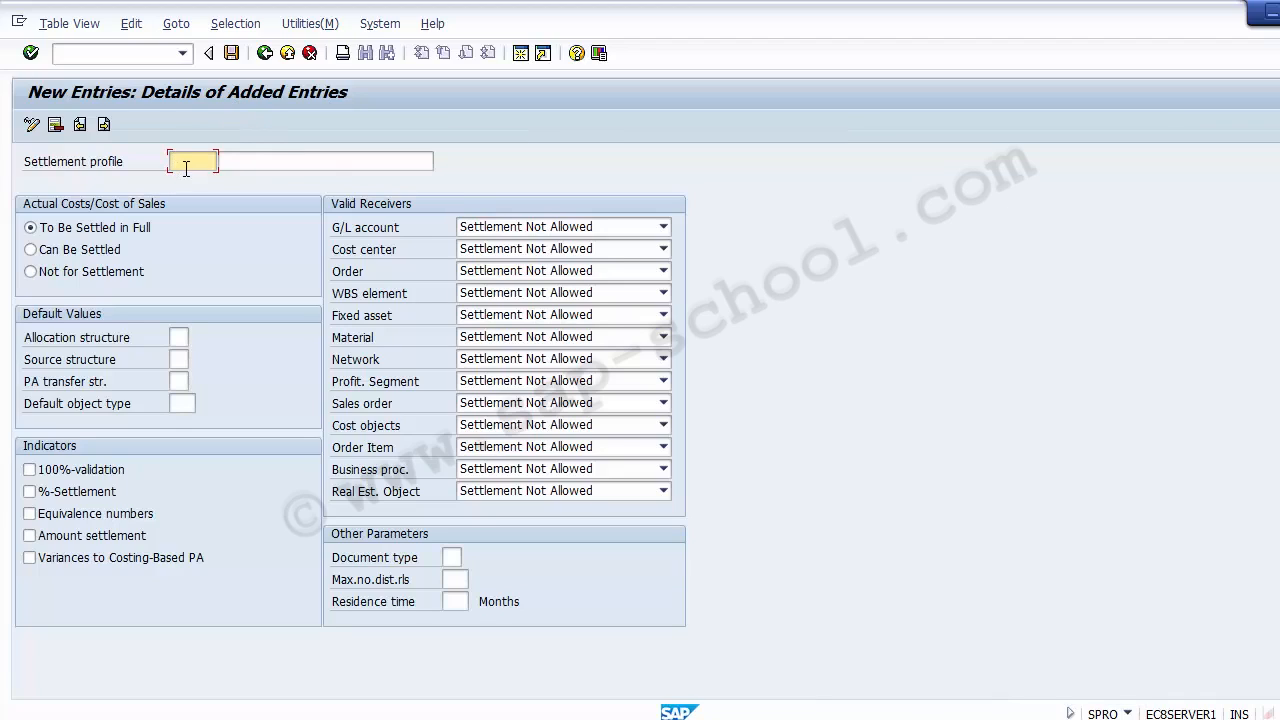
{"action": "type", "text": "Z"}
{"action": "type", "text": "06"}
{"action": "type", "text": "1"}
{"action": "key", "text": "BackSpace"}
{"action": "key", "text": "BackSpace"}
{"action": "key", "text": "BackSpace"}
{"action": "type", "text": "00011"}
{"action": "key", "text": "BackSpace"}
{"action": "key", "text": "BackSpace"}
{"action": "key", "text": "BackSpace"}
{"action": "key", "text": "BackSpace"}
{"action": "type", "text": "1200"}
Enter "Inter Order Settl Profile" as the description of settlement profile Z01200
{"action": "left_click", "coordinate": [258, 162]}
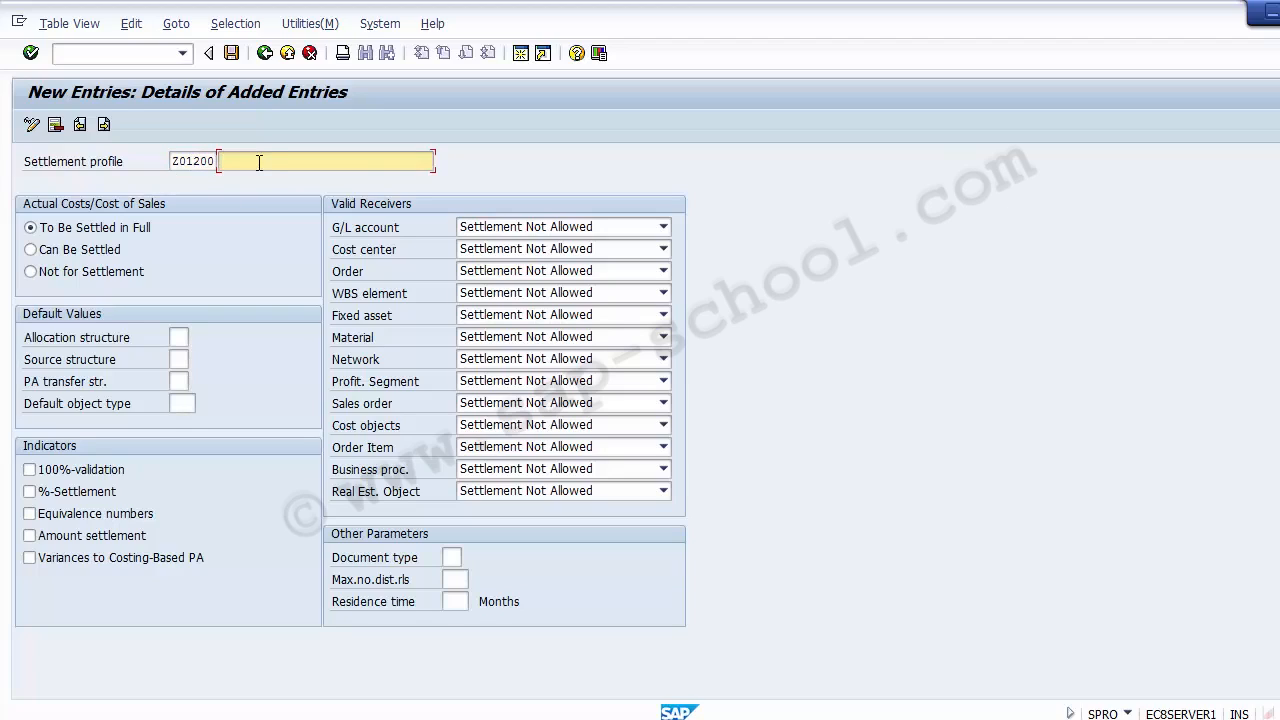
{"action": "type", "text": "Inter Ordwer"}
{"action": "key", "text": "BackSpace"}
{"action": "type", "text": "Settl Profile"}
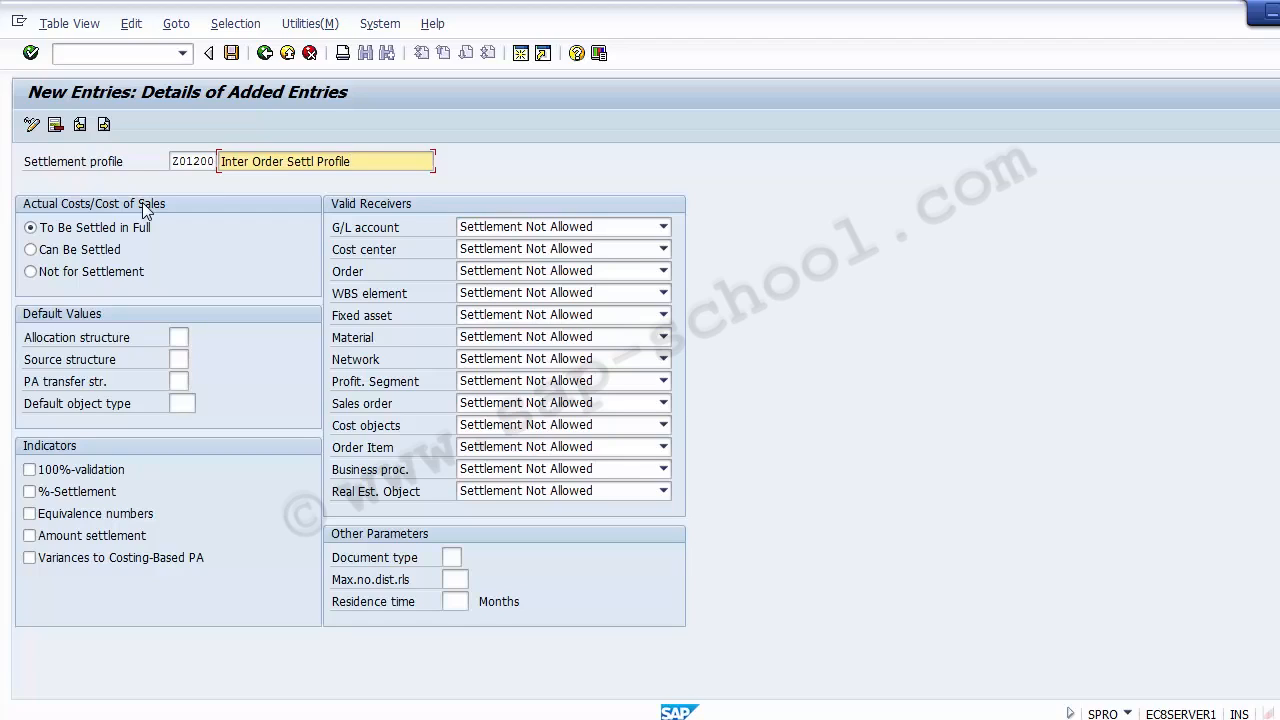
Choose To Be Settled in Full for actual costs and set the default allocation structure to ZA (1200 Settlement Structure)
{"action": "left_click", "coordinate": [110, 229]}
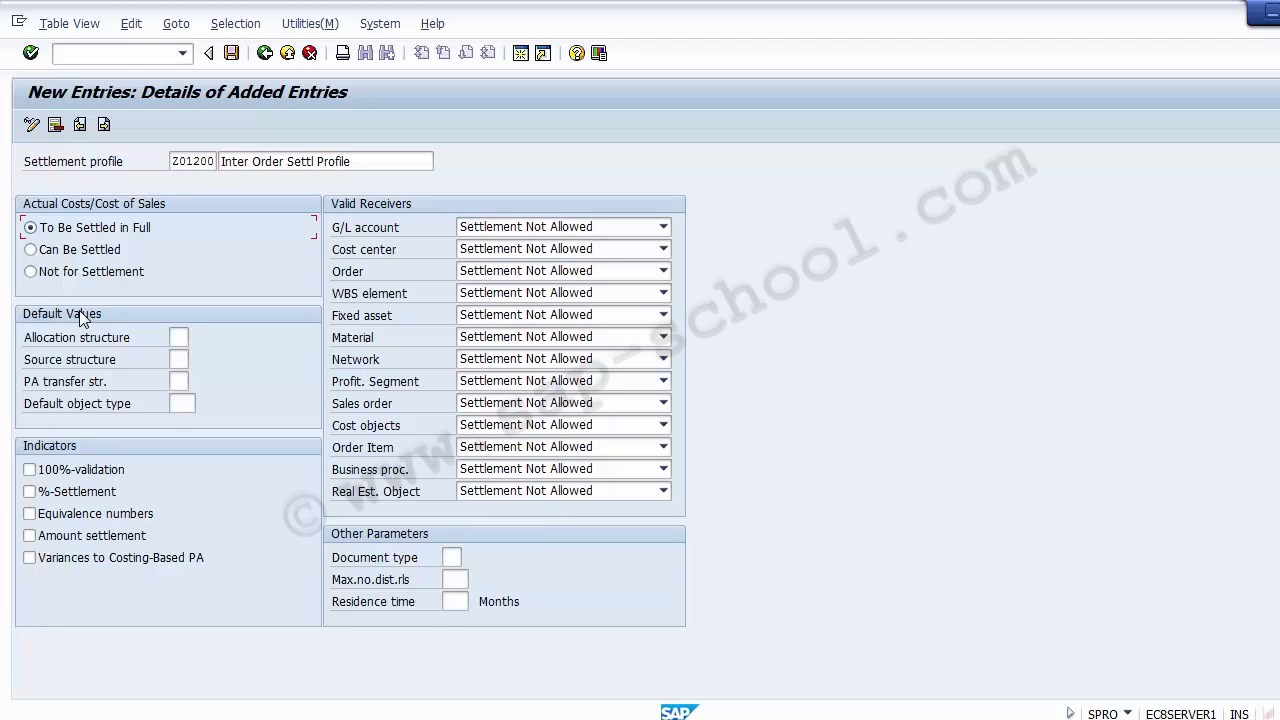
{"action": "left_click", "coordinate": [179, 337]}
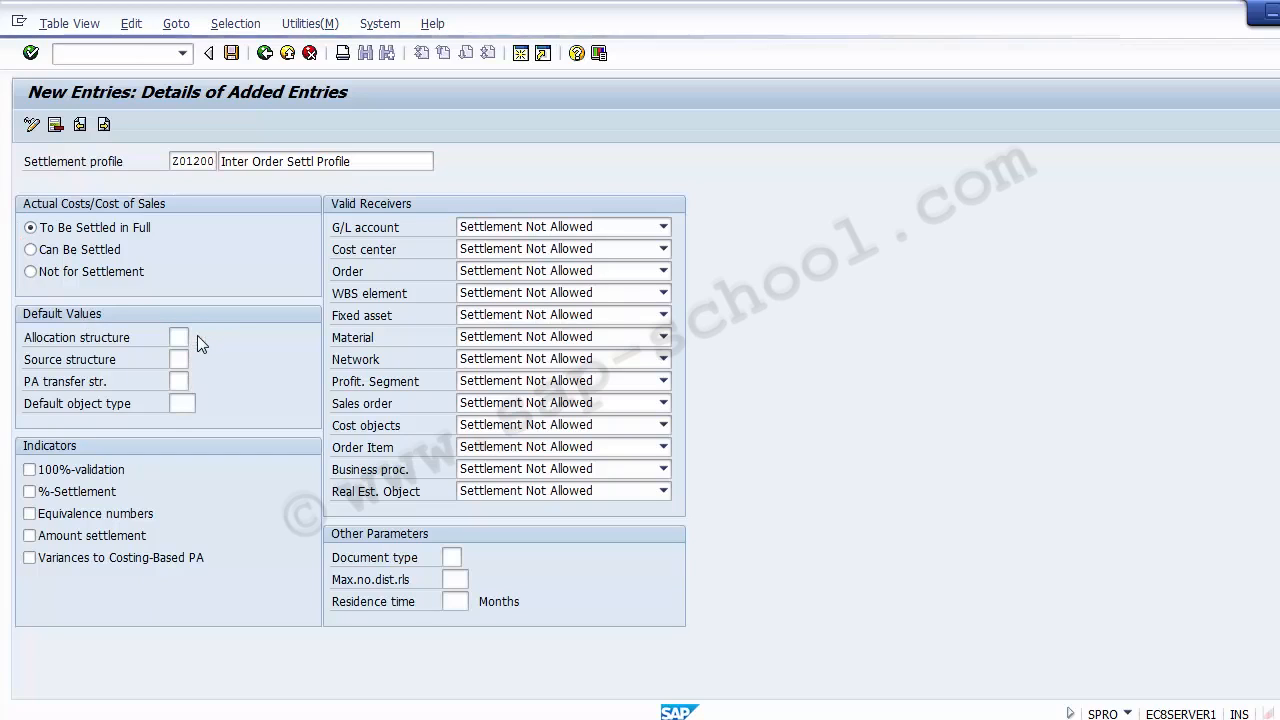
{"action": "left_click", "coordinate": [197, 337]}
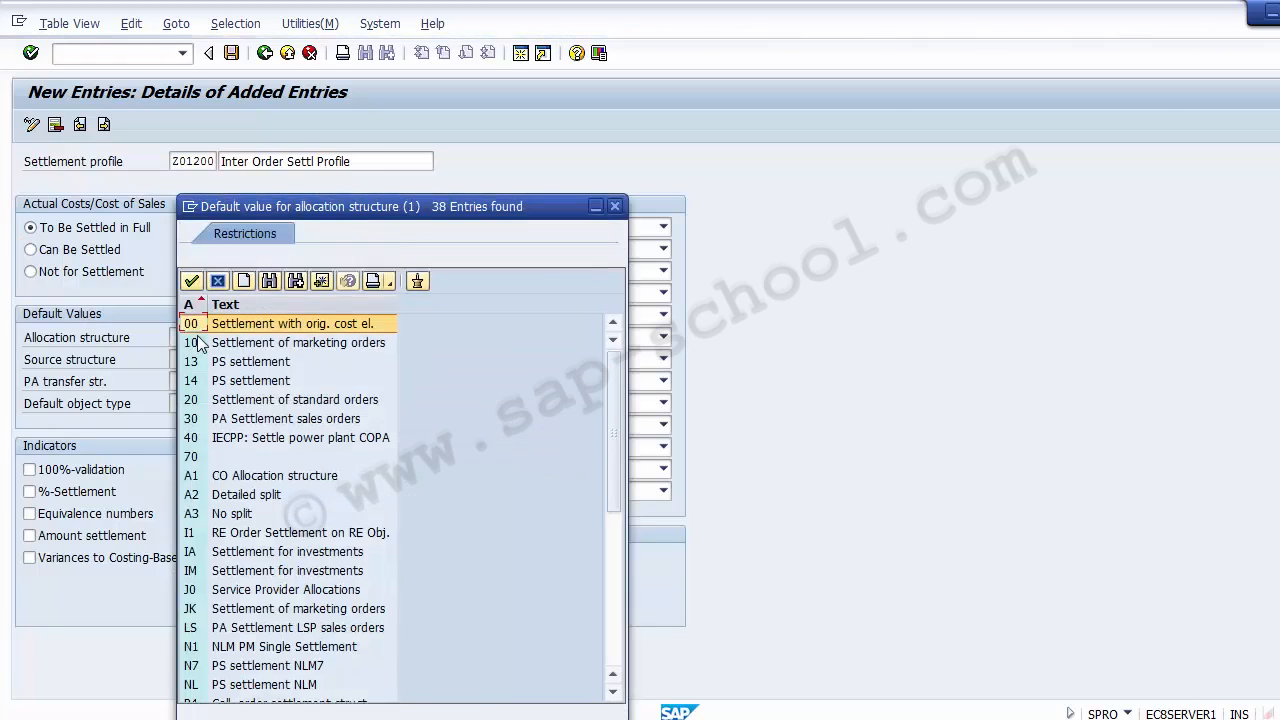
{"action": "scroll", "coordinate": [198, 342], "scroll_direction": "down", "scroll_amount": 5}
{"action": "key", "text": "Page_Down"}
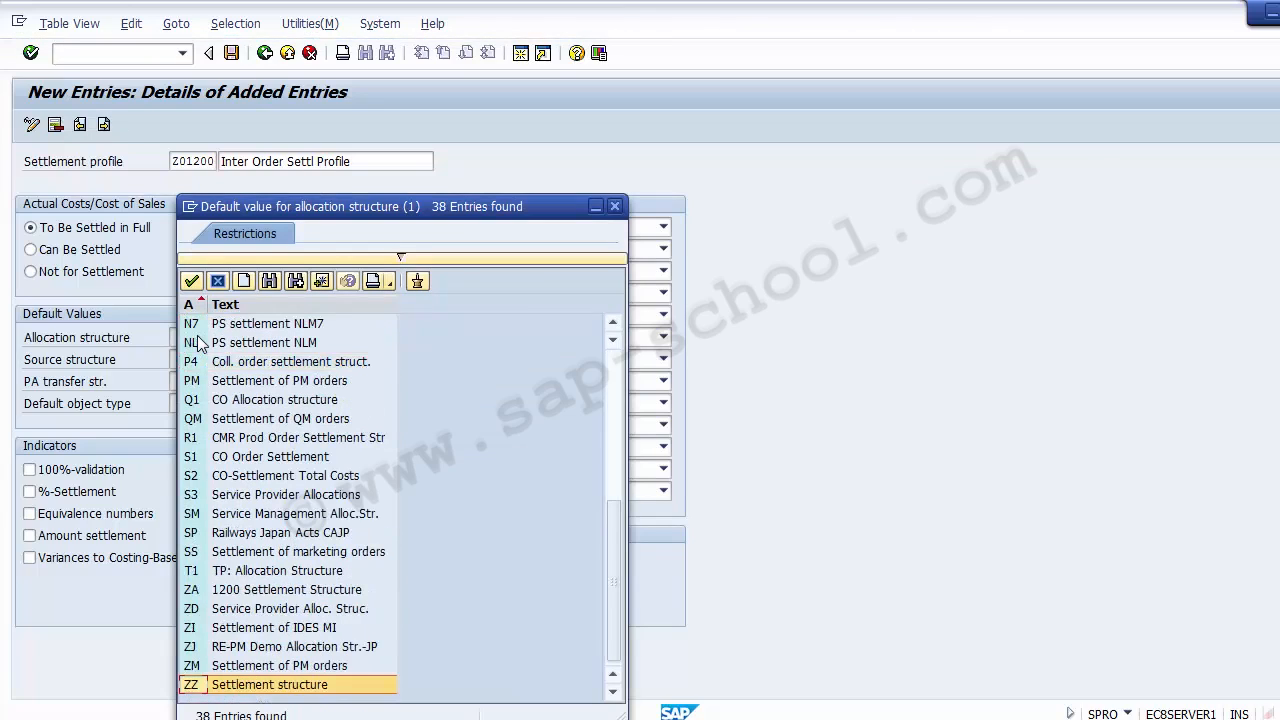
{"action": "key", "text": "Up"}
{"action": "key", "text": "Up"}
{"action": "key", "text": "Up"}
{"action": "key", "text": "Up"}
{"action": "key", "text": "Up"}
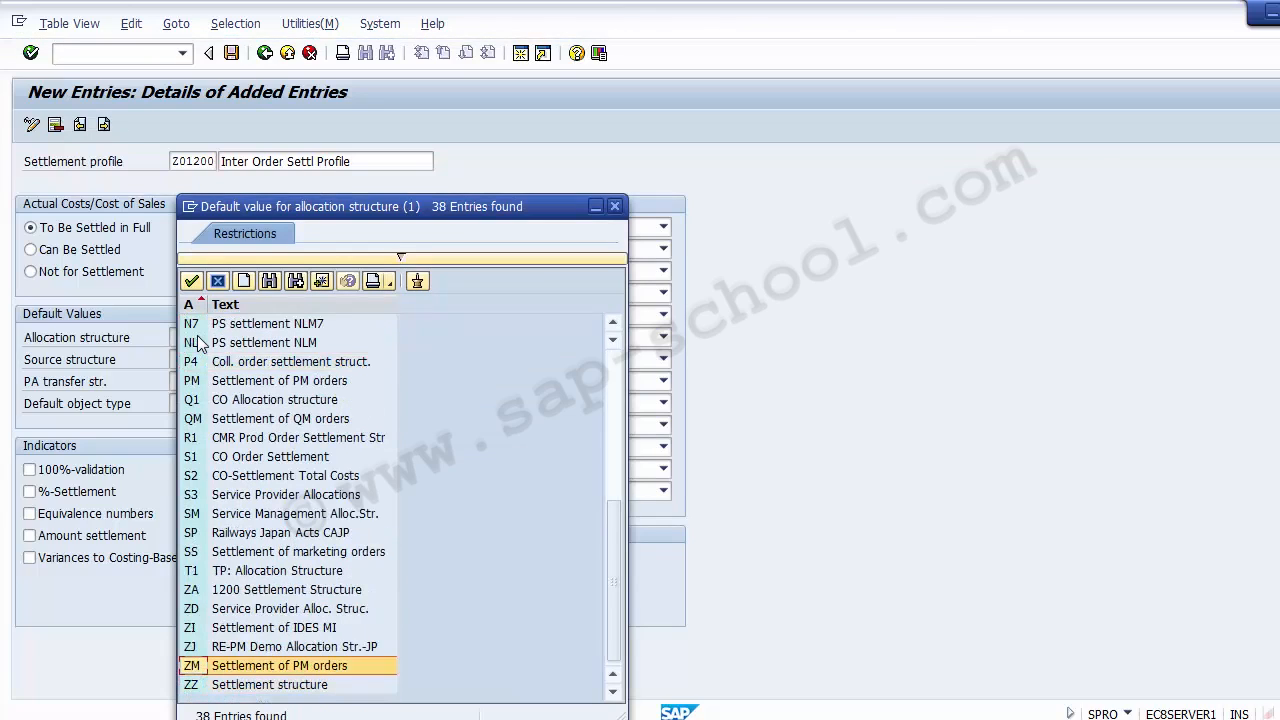
{"action": "double_click", "coordinate": [225, 594]}
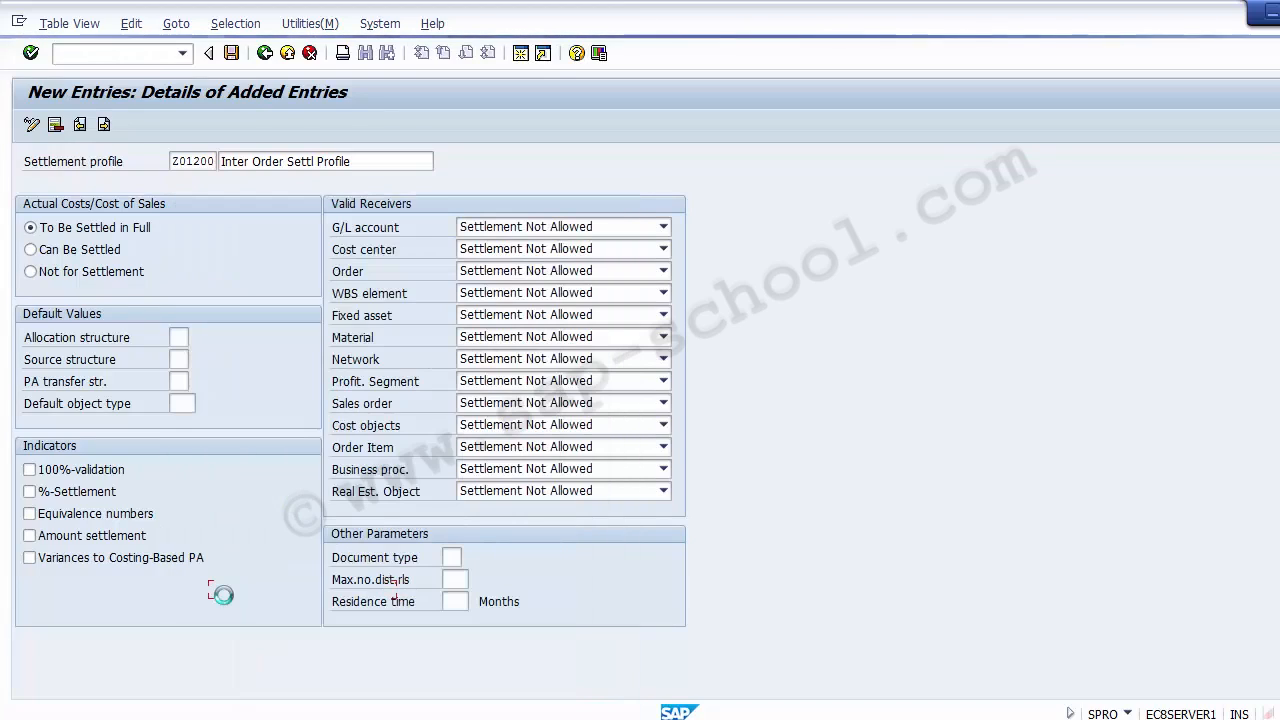
Look through the available source structures without selecting one, and leave the PA transfer structure blank
{"action": "left_click", "coordinate": [178, 359]}
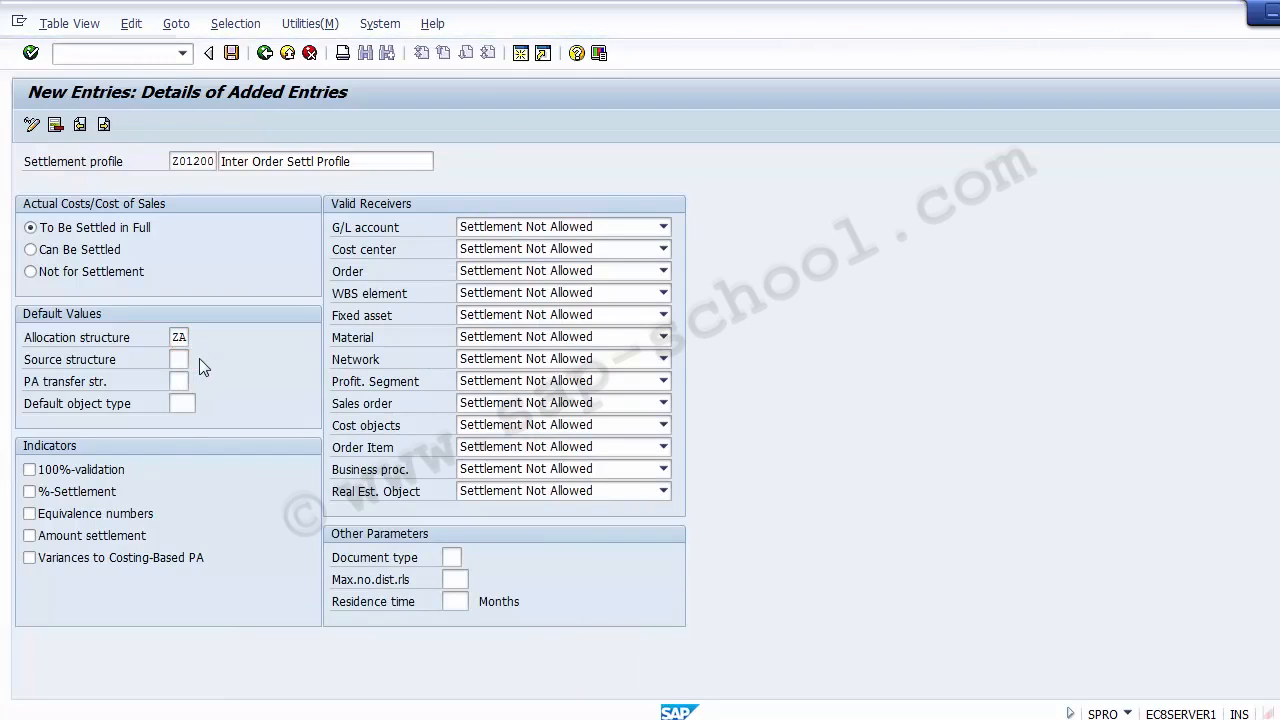
{"action": "left_click", "coordinate": [199, 358]}
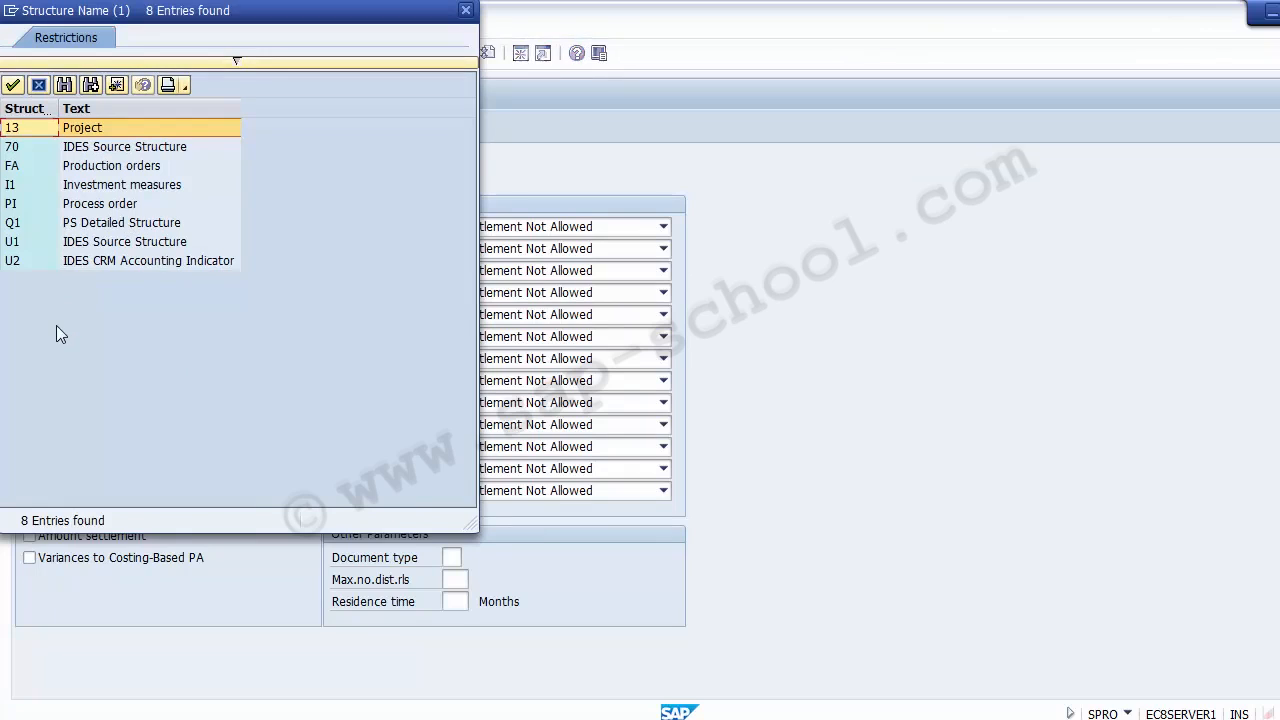
{"action": "left_click", "coordinate": [41, 87]}
{"action": "left_click", "coordinate": [179, 357]}
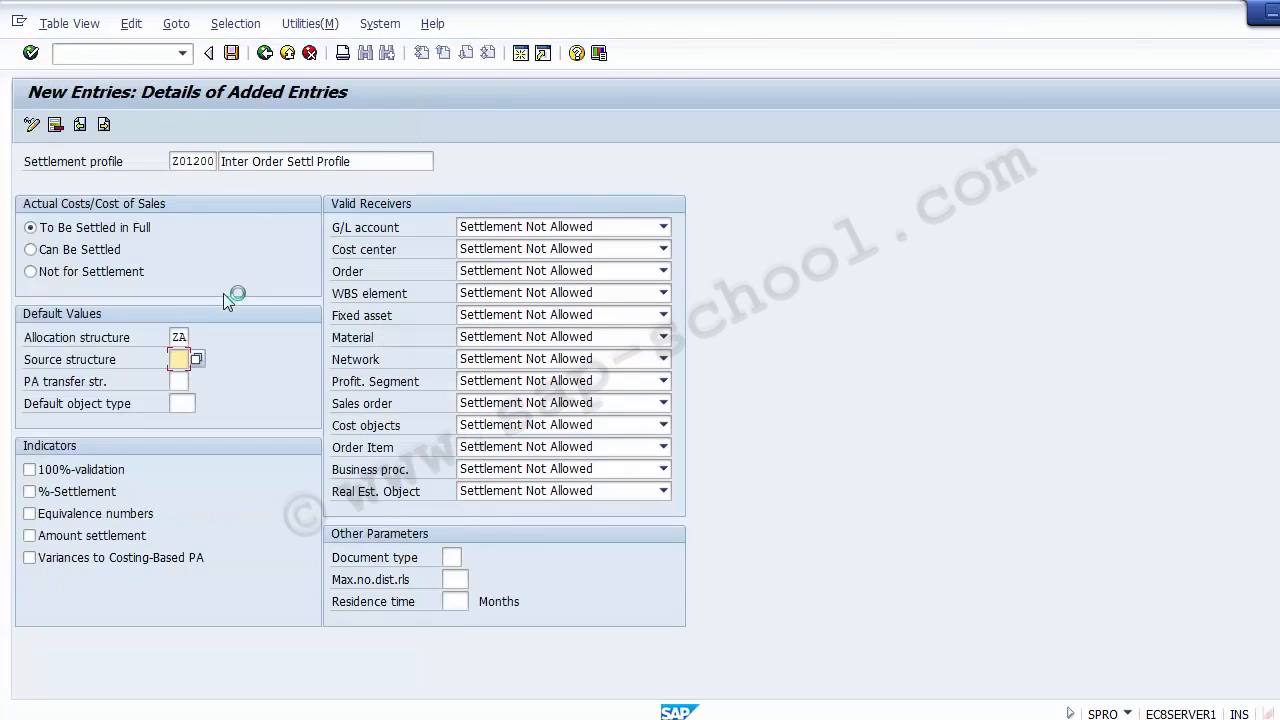
{"action": "left_click", "coordinate": [179, 338]}
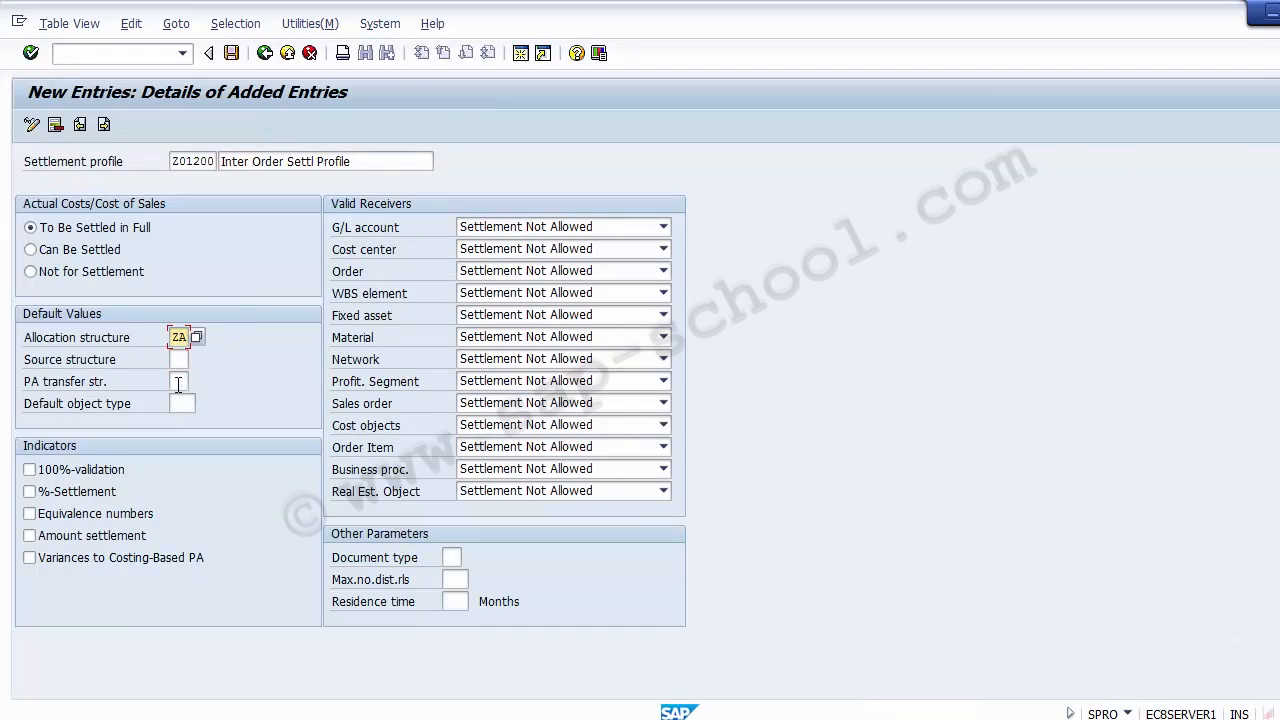
{"action": "left_click", "coordinate": [180, 381]}
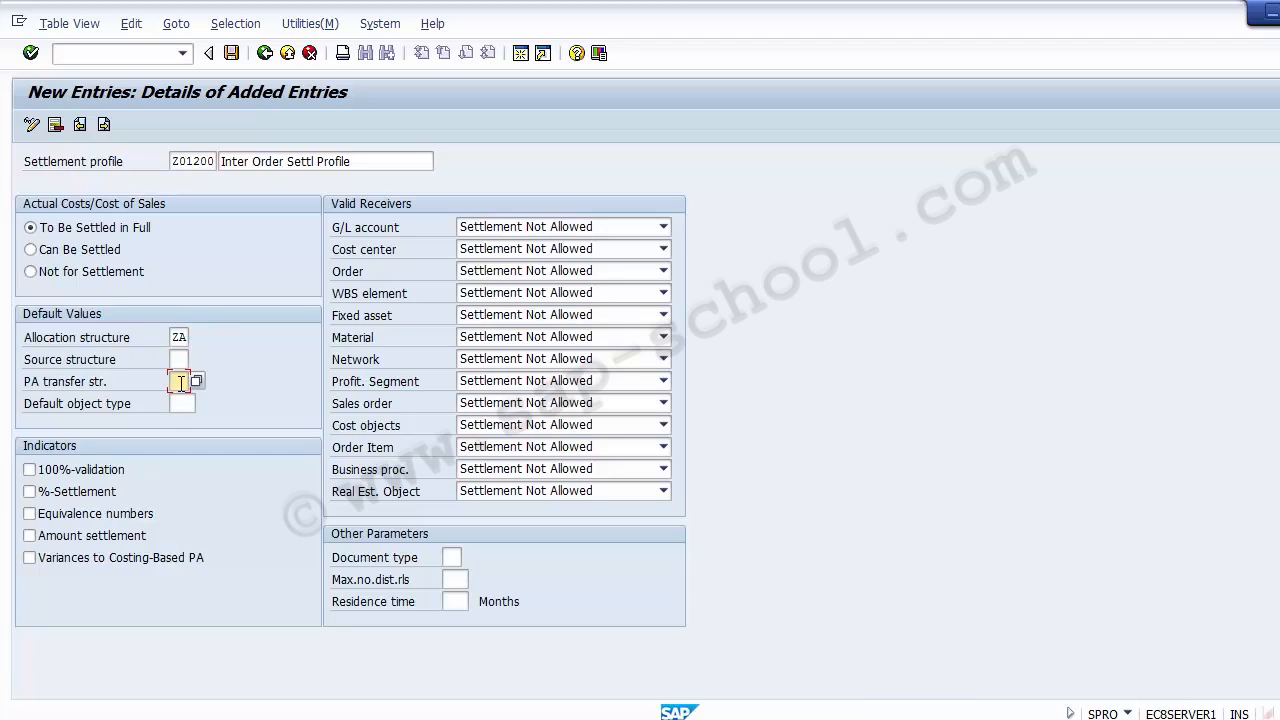
Set the profile's default object type to CTR (Cost center) from the list of object types
{"action": "left_click", "coordinate": [184, 405]}
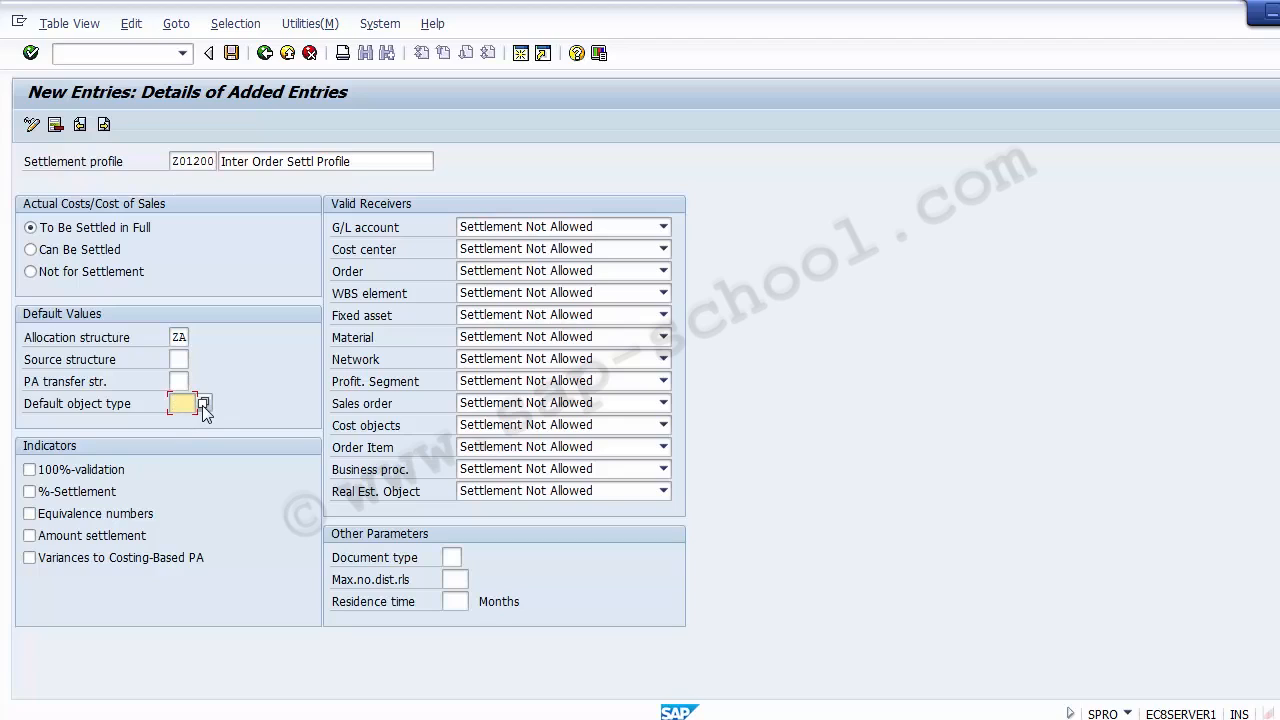
{"action": "left_click", "coordinate": [202, 405]}
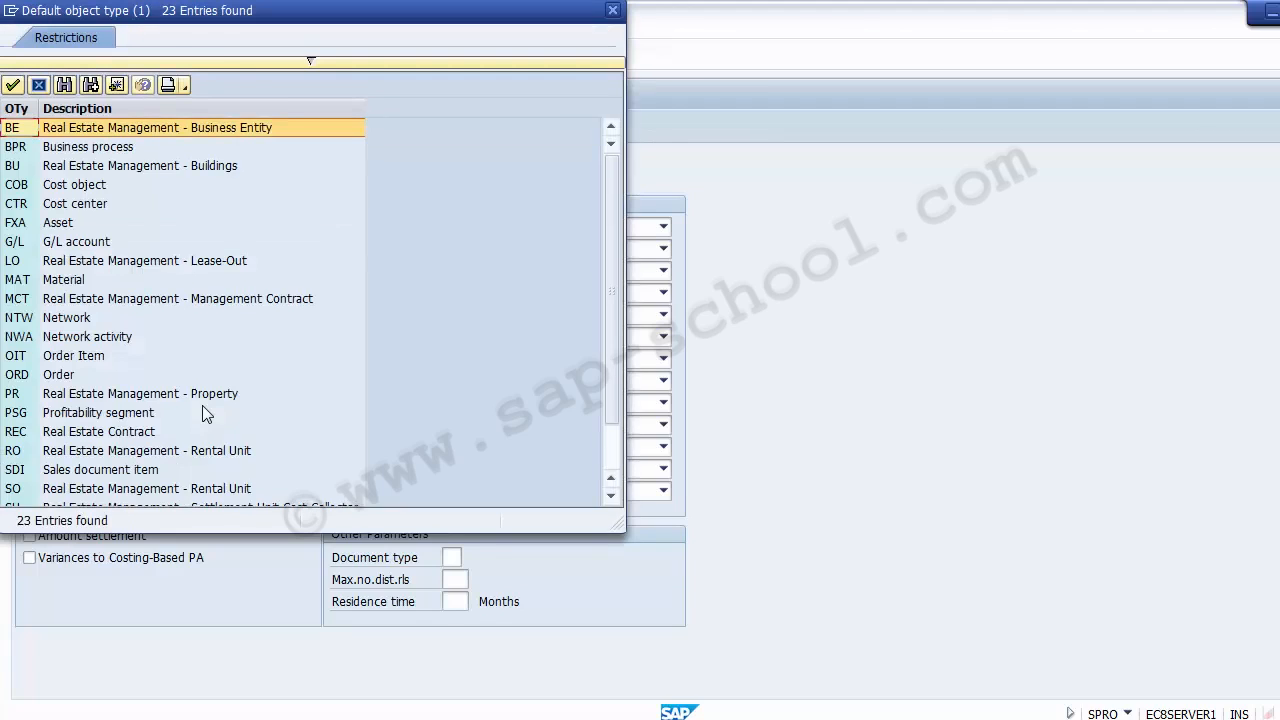
{"action": "key", "text": "Down"}
{"action": "key", "text": "Down"}
{"action": "key", "text": "Down"}
{"action": "key", "text": "Down"}
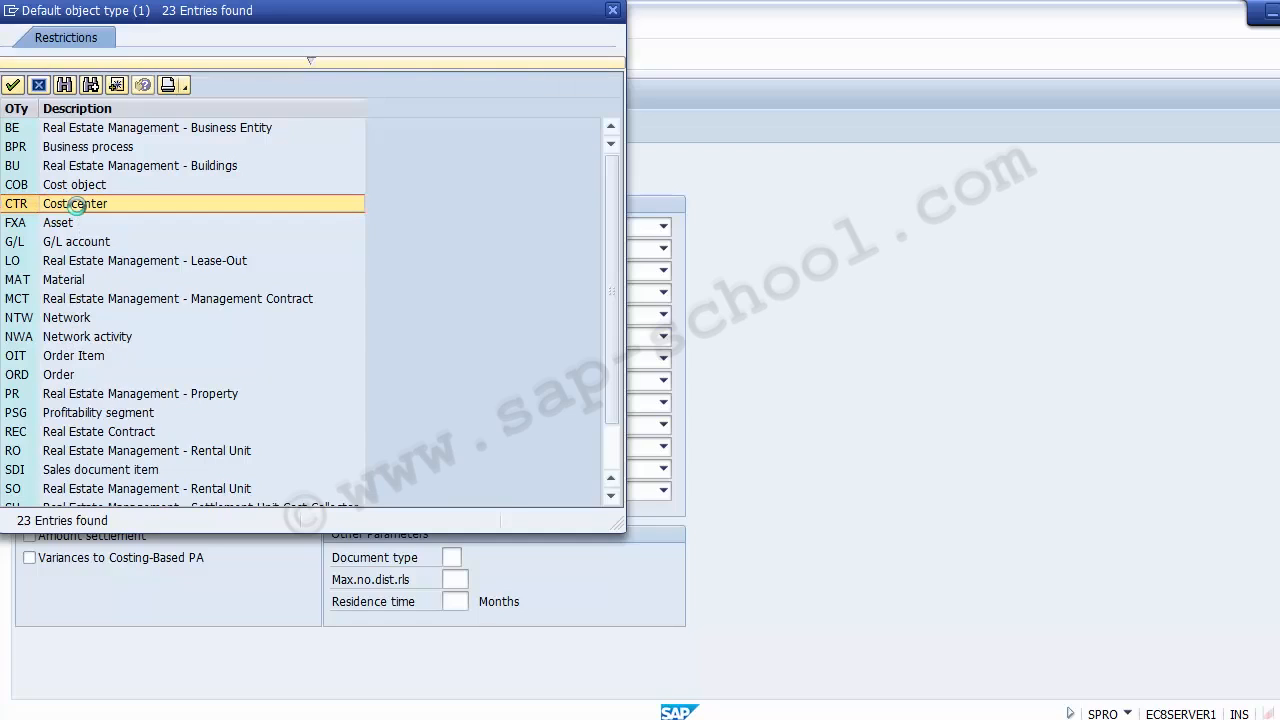
{"action": "double_click", "coordinate": [76, 204]}
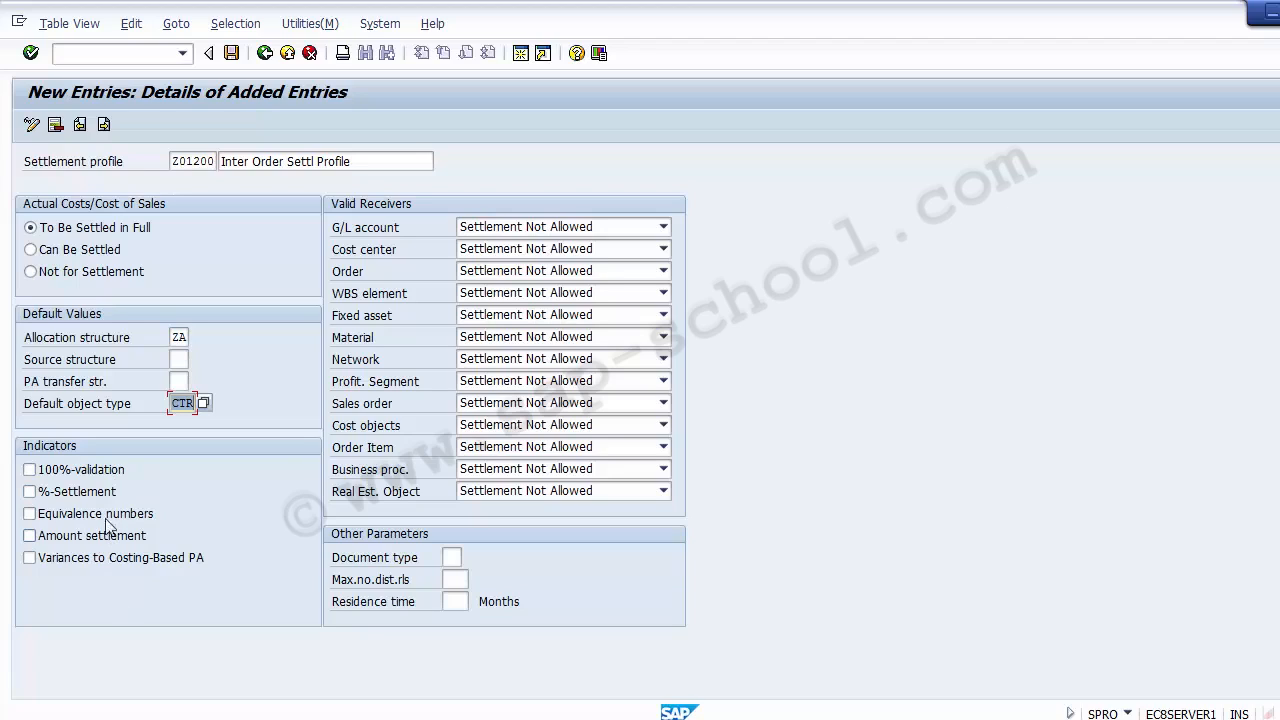
Enable the 100%-validation and %-Settlement indicators for the settlement profile
{"action": "left_click", "coordinate": [103, 468]}
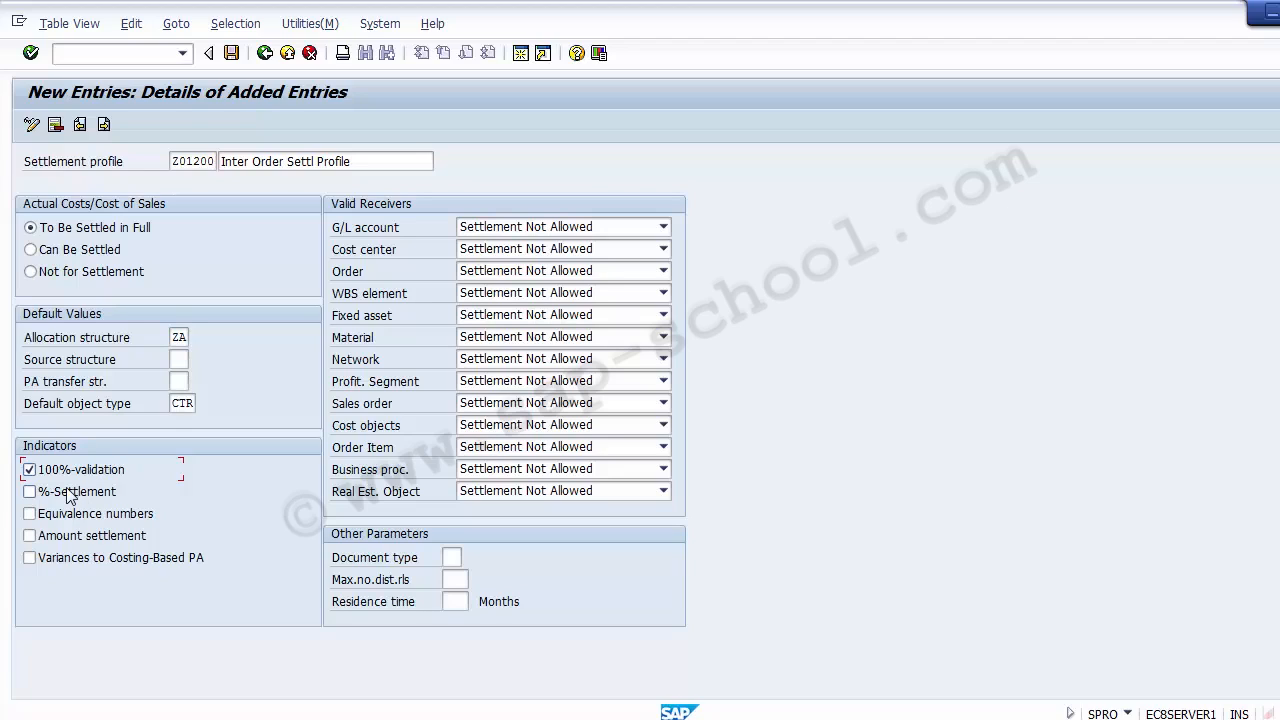
{"action": "left_click", "coordinate": [70, 494]}
{"action": "left_click", "coordinate": [72, 516]}
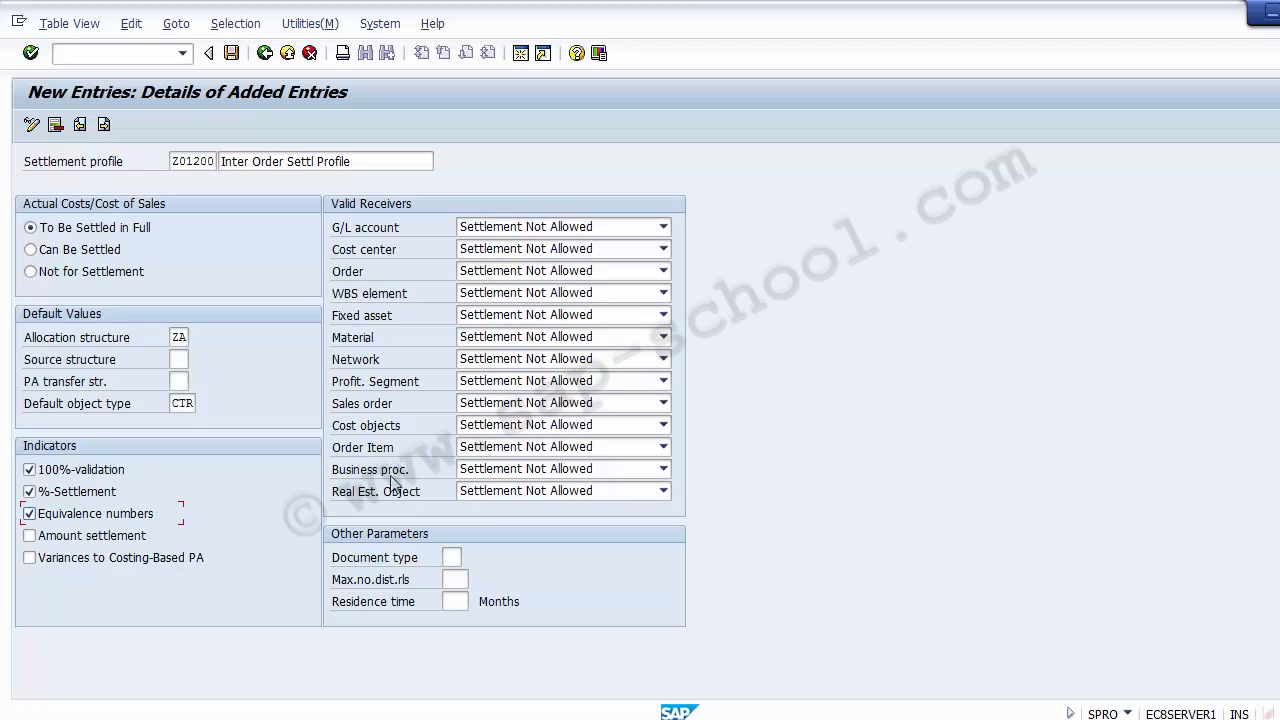
Set the G/L account, Cost center, Order and Fixed asset receivers of the settlement profile to Settlement Optional
{"action": "left_click", "coordinate": [607, 227]}
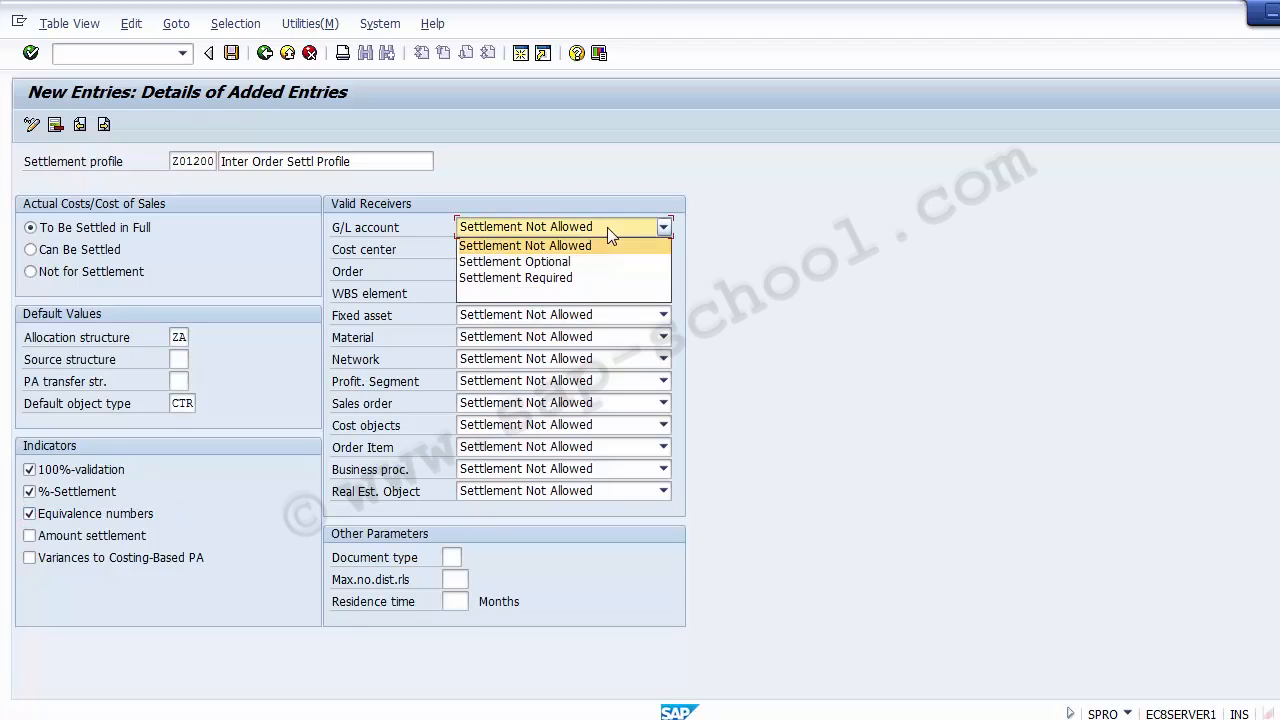
{"action": "left_click", "coordinate": [567, 262]}
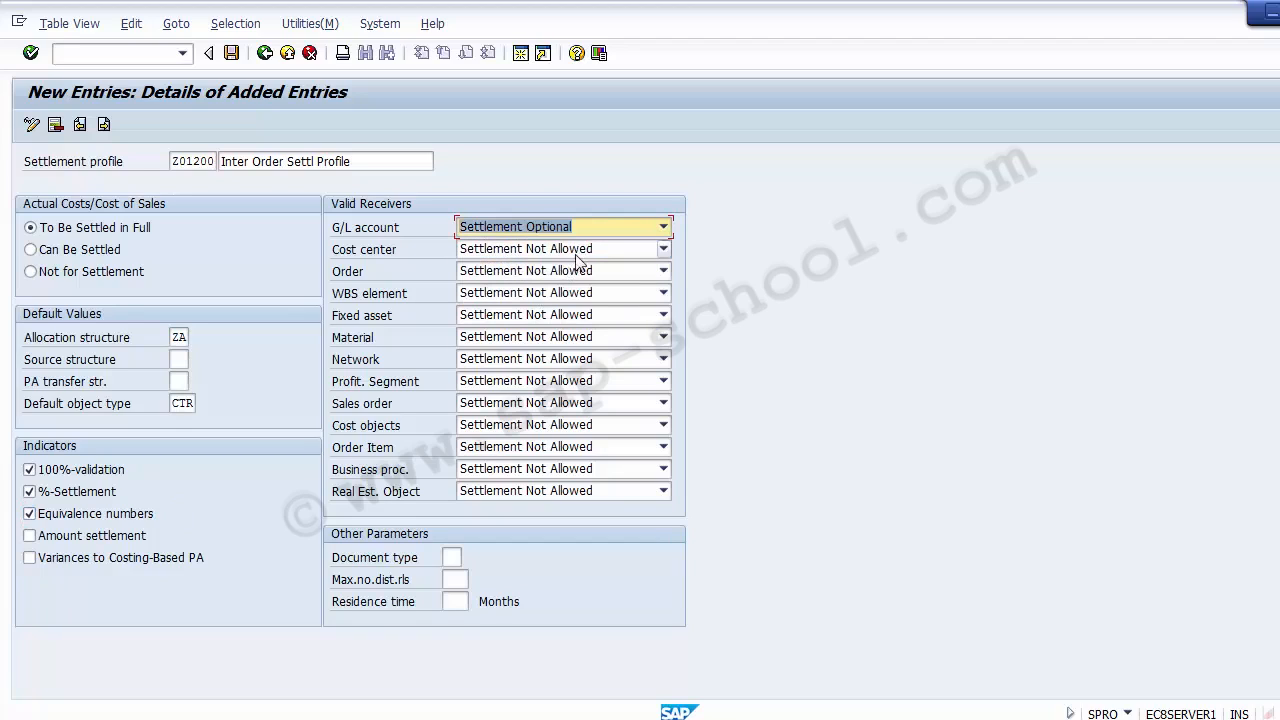
{"action": "left_click", "coordinate": [587, 252]}
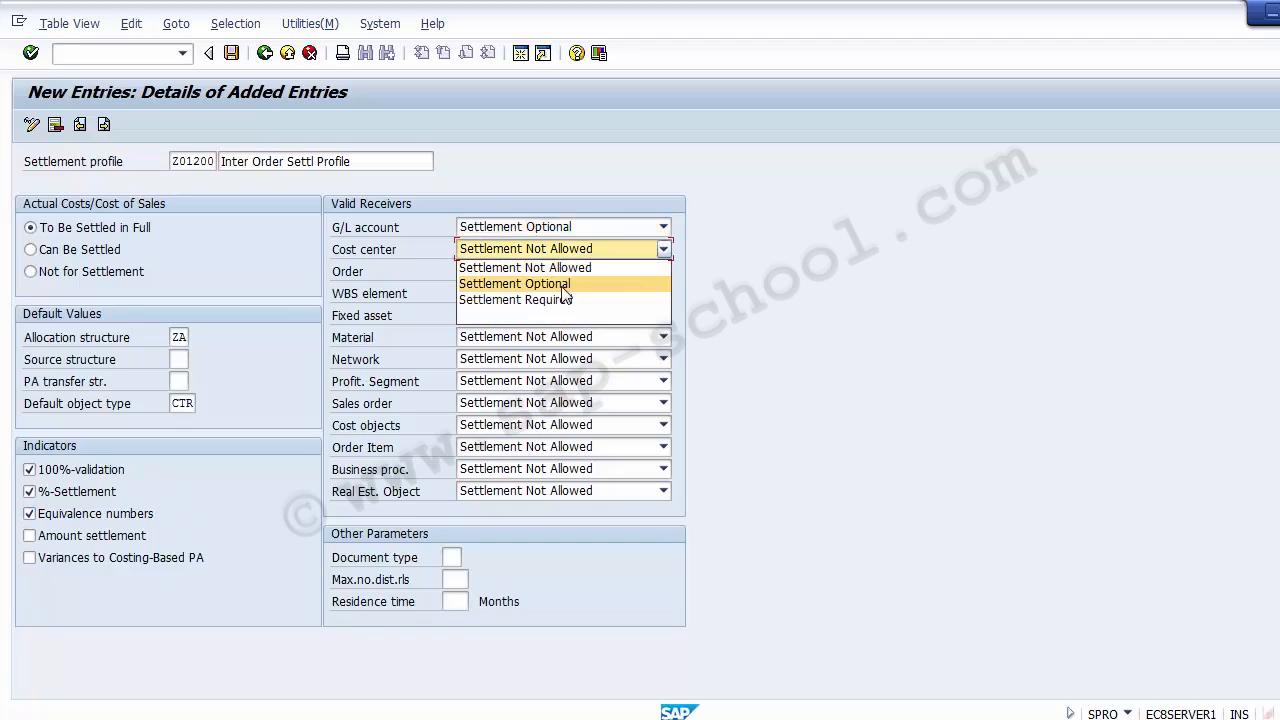
{"action": "left_click", "coordinate": [562, 285]}
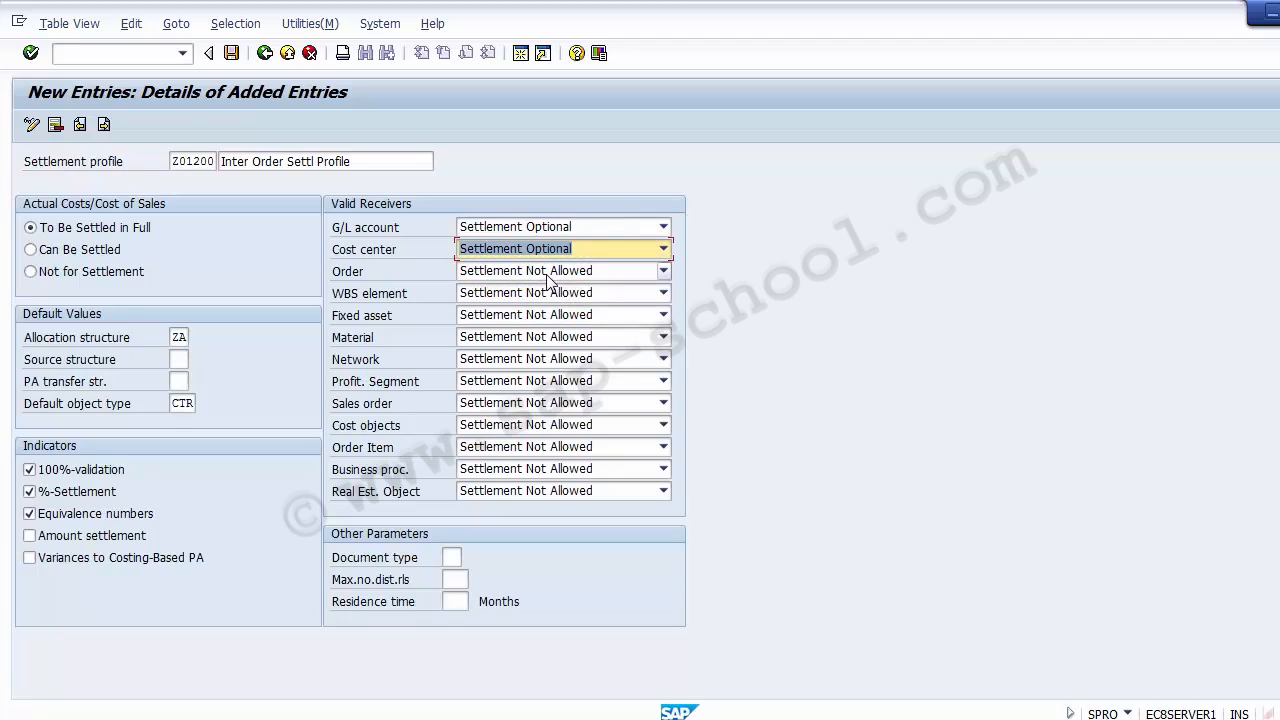
{"action": "left_click", "coordinate": [548, 272]}
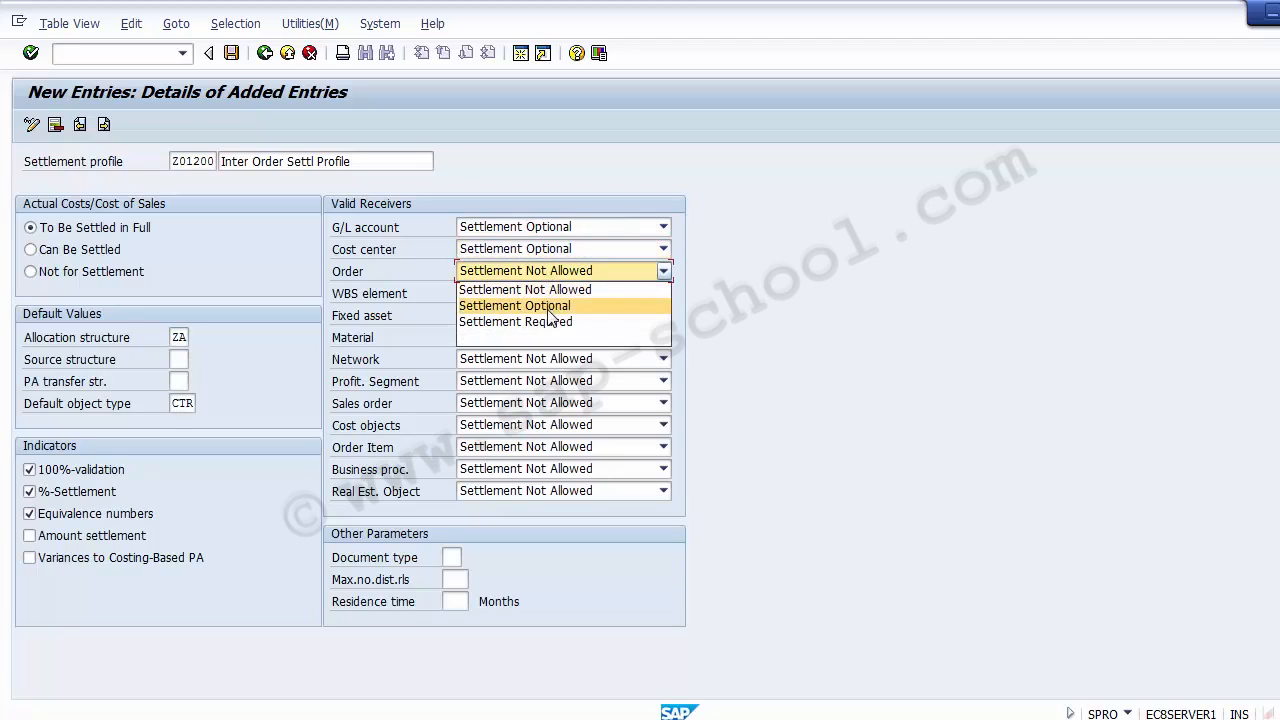
{"action": "left_click", "coordinate": [548, 306]}
{"action": "left_click", "coordinate": [530, 316]}
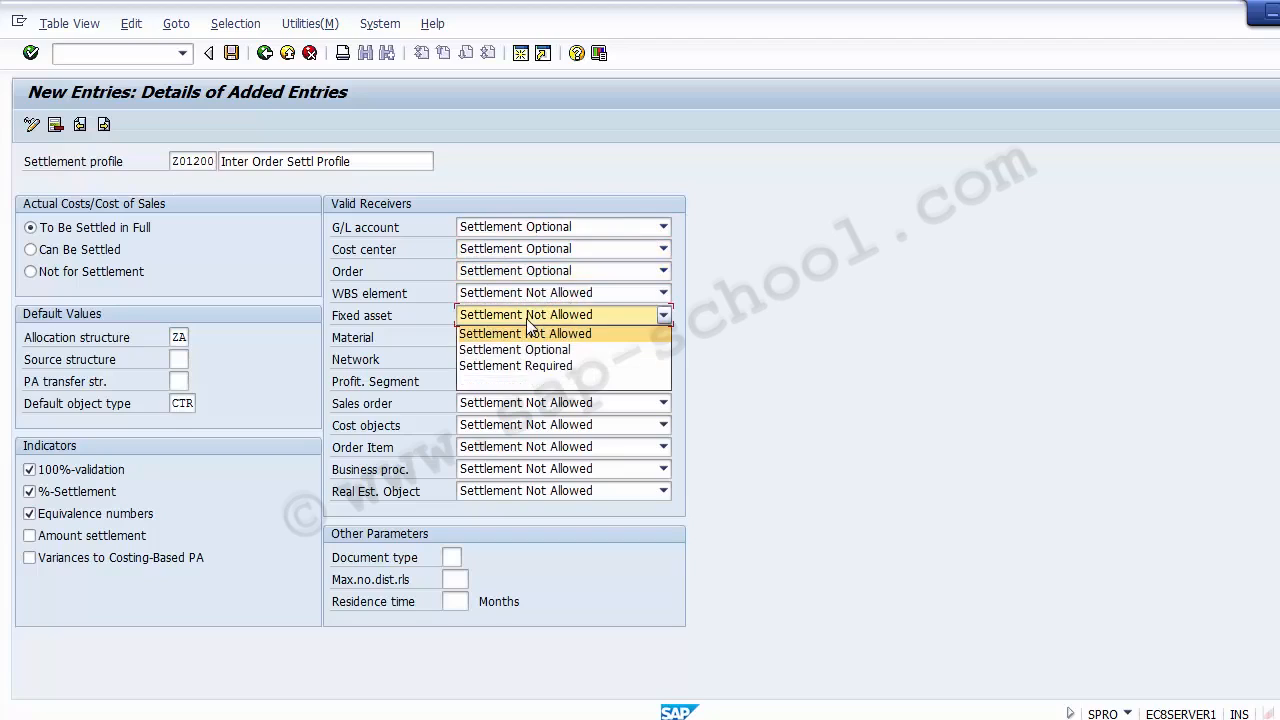
{"action": "left_click", "coordinate": [522, 349]}
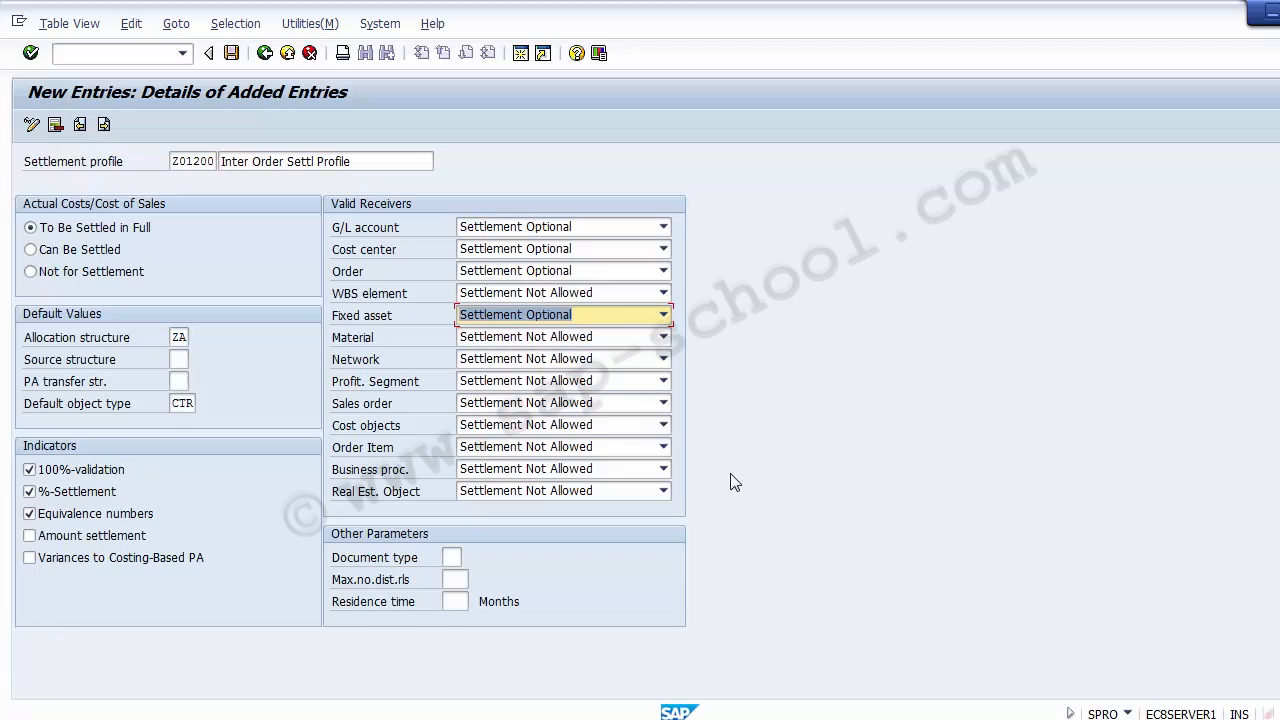
Set document type SA, 999 maximum distribution rules and 24 months residence time, and save the profile to the FICO Configurations request
{"action": "left_click", "coordinate": [448, 557]}
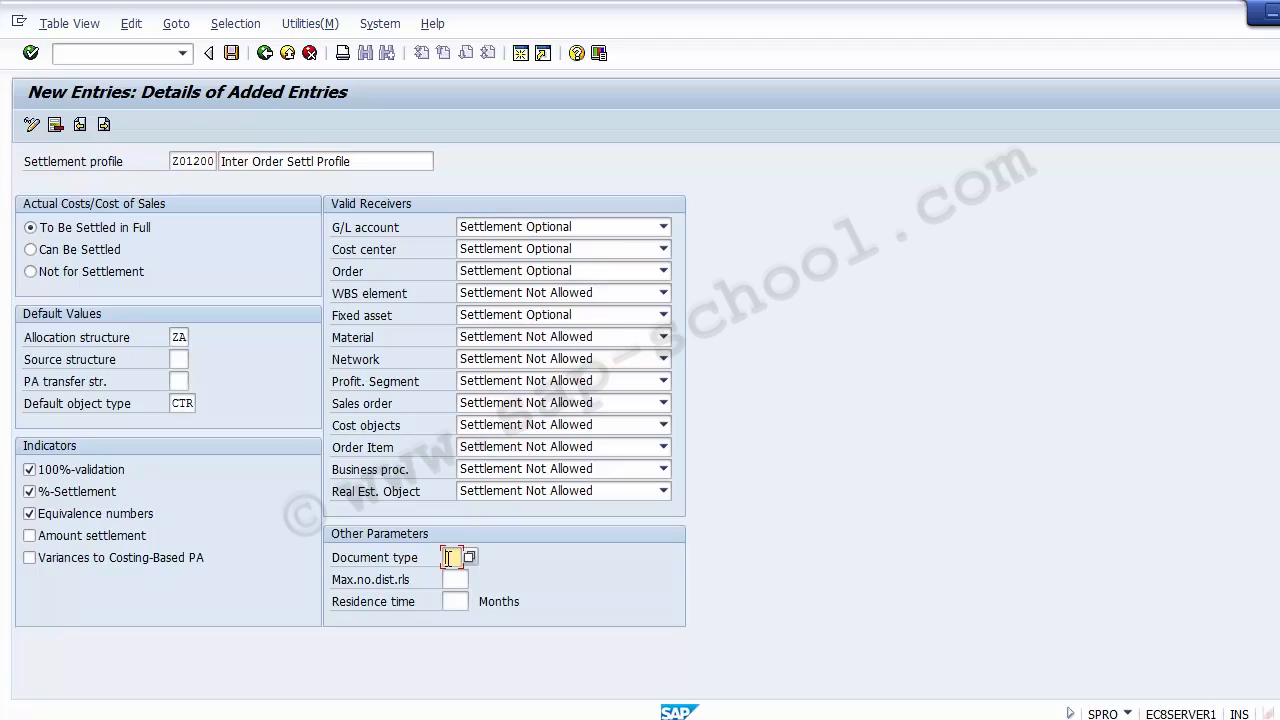
{"action": "type", "text": "SA"}
{"action": "left_click", "coordinate": [451, 578]}
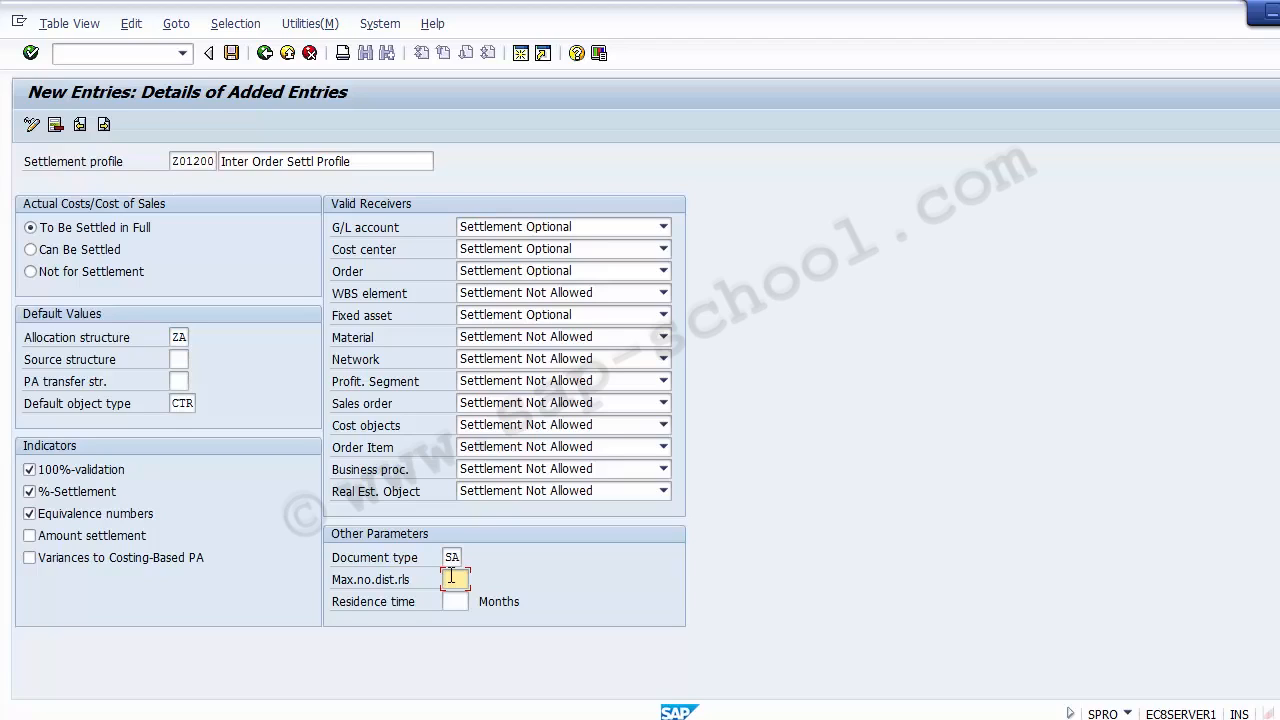
{"action": "type", "text": "999"}
{"action": "left_click", "coordinate": [459, 602]}
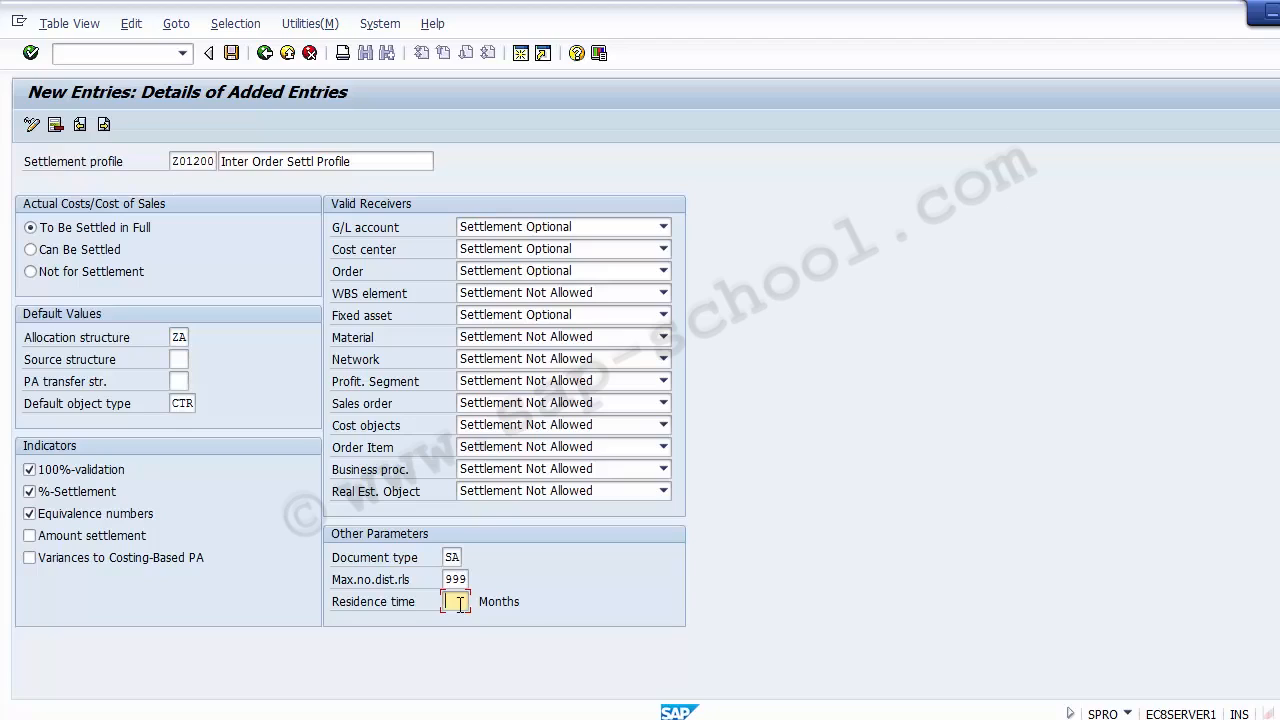
{"action": "type", "text": "24"}
{"action": "left_click", "coordinate": [231, 53]}
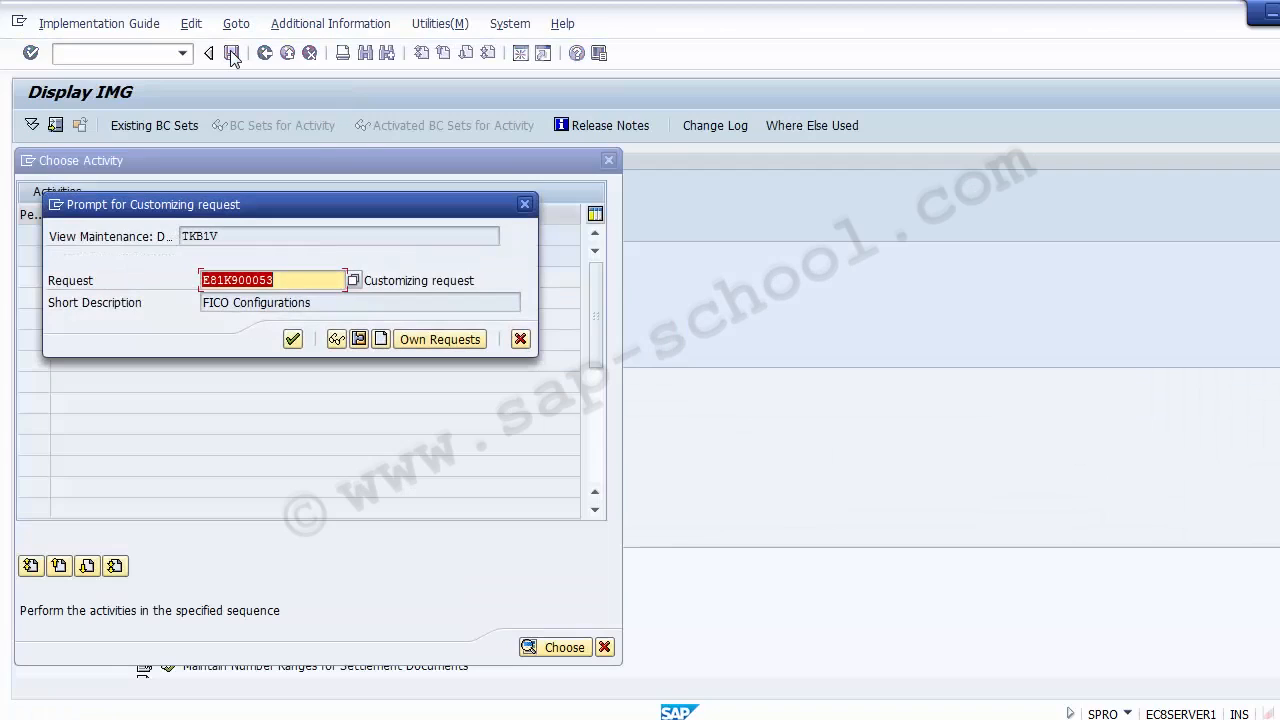
{"action": "left_click", "coordinate": [292, 340]}
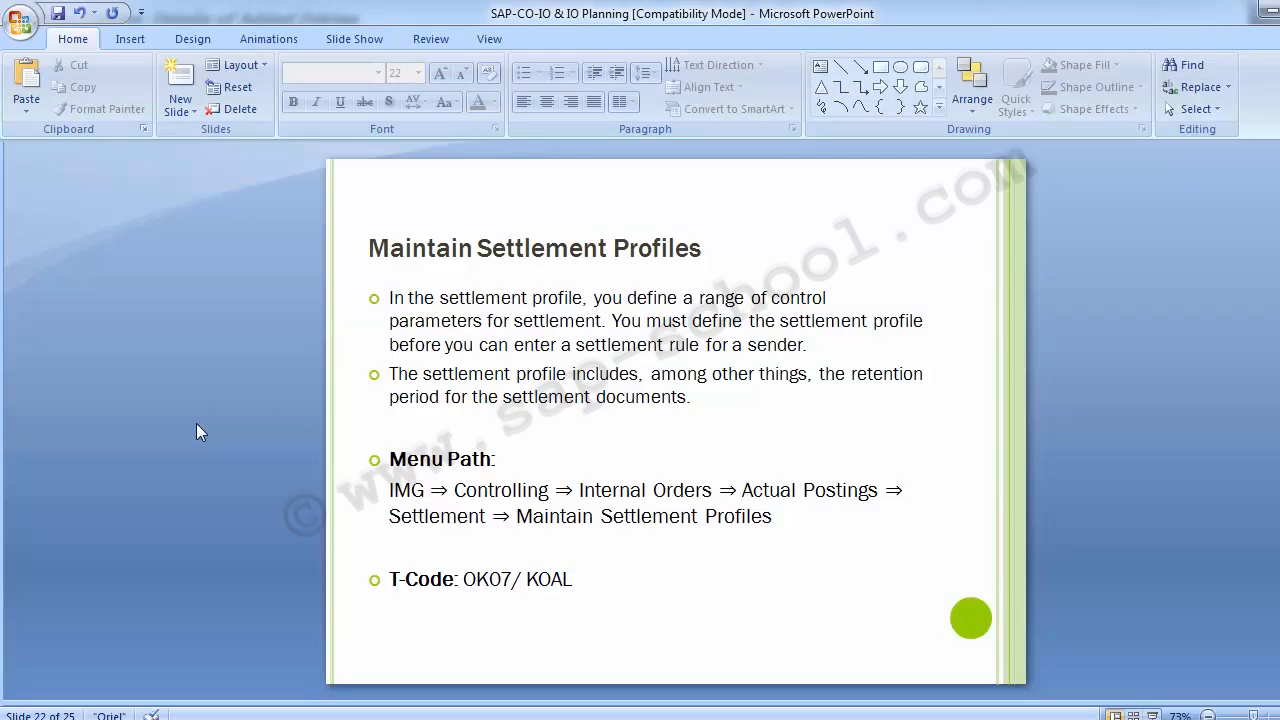
Read the PowerPoint slide about maintaining number ranges for settlement documents, and switch back to SAP
{"action": "scroll", "coordinate": [196, 423], "scroll_direction": "down", "scroll_amount": 1}
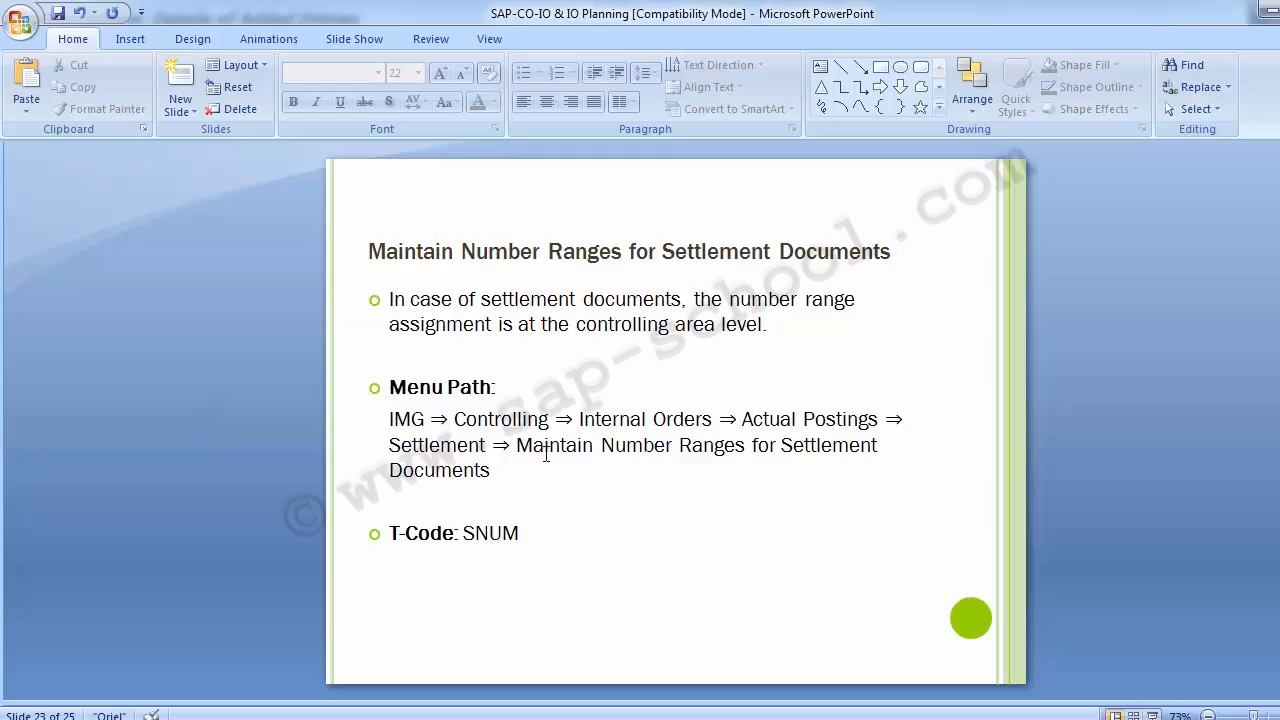
{"action": "mouse_move", "coordinate": [546, 705]}
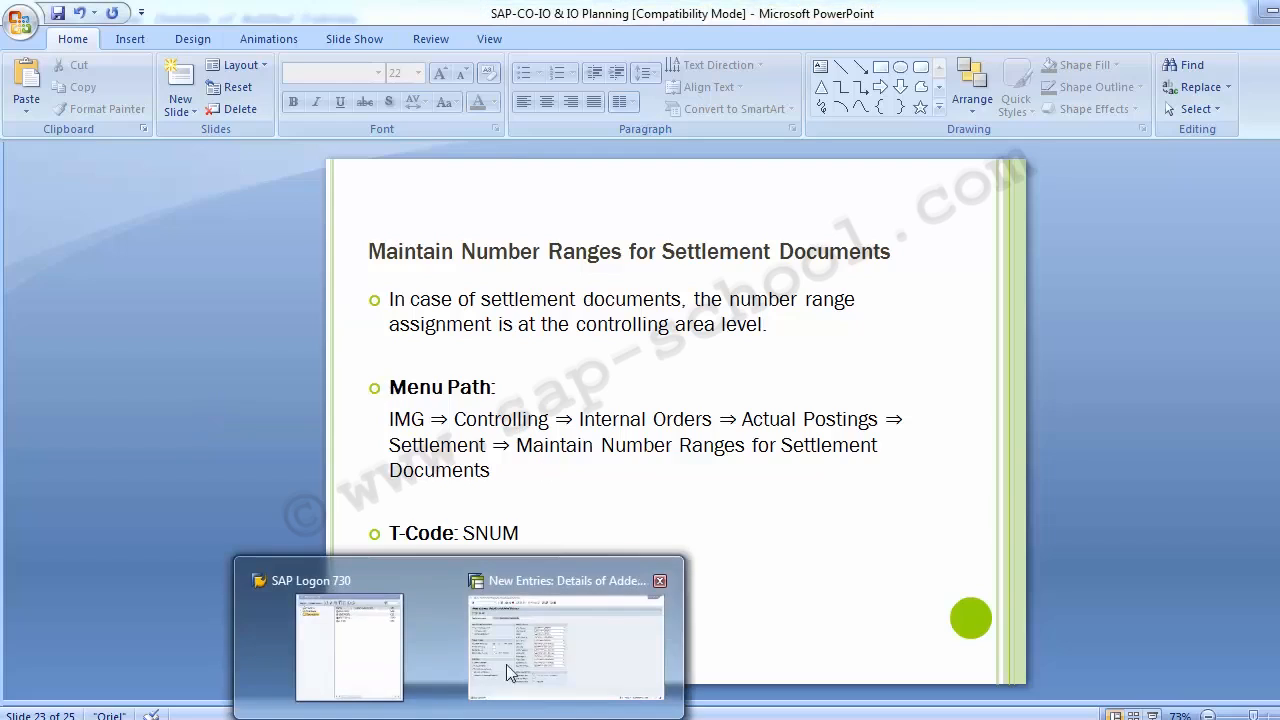
{"action": "left_click", "coordinate": [555, 650]}
Leave the settlement profile maintenance and close the activity selection to return to the IMG structure
{"action": "left_click", "coordinate": [264, 53]}
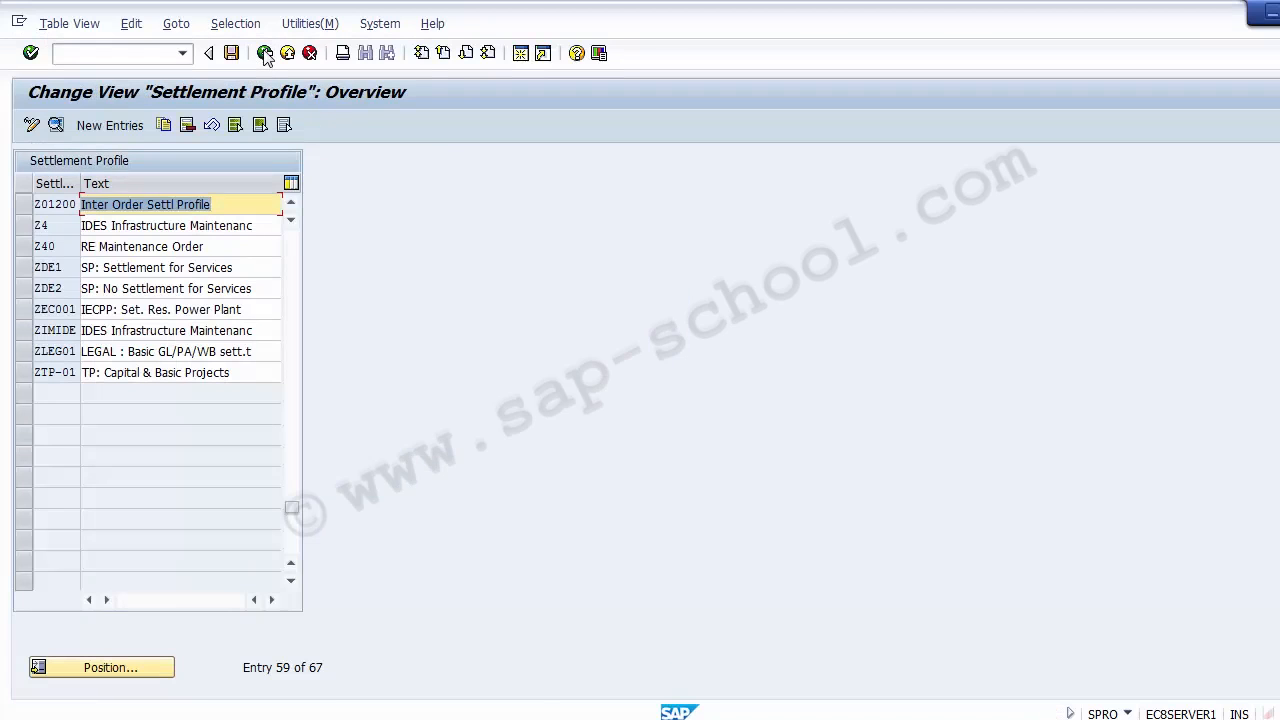
{"action": "left_click", "coordinate": [264, 53]}
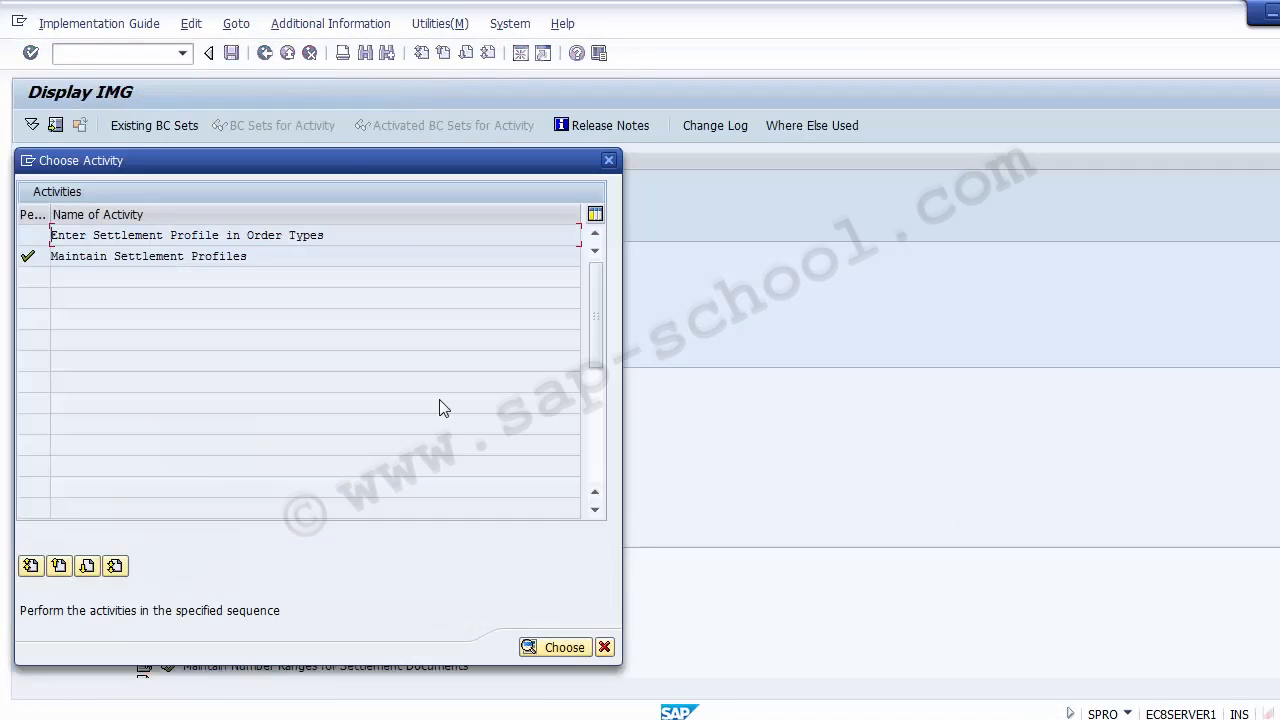
{"action": "left_click", "coordinate": [605, 647]}
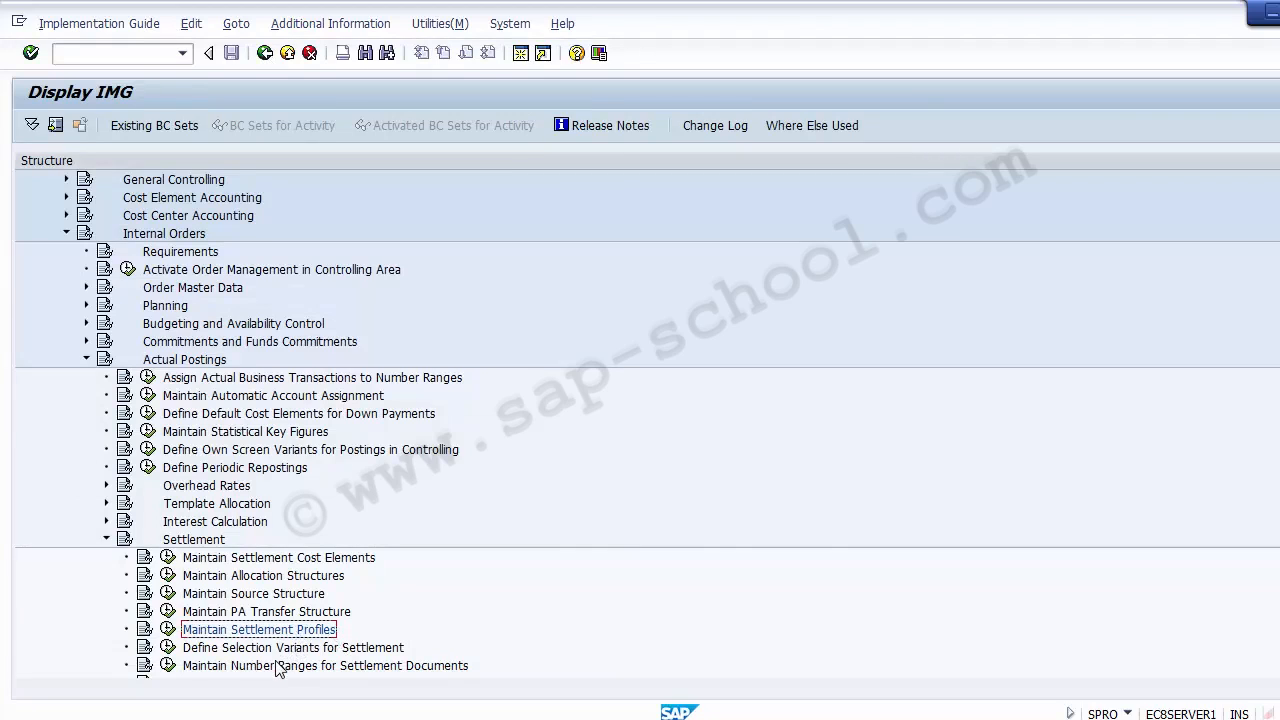
Open Maintain Number Ranges for Settlement Documents under Settlement and start maintaining its number range groups
{"action": "key", "text": "alt+Tab"}
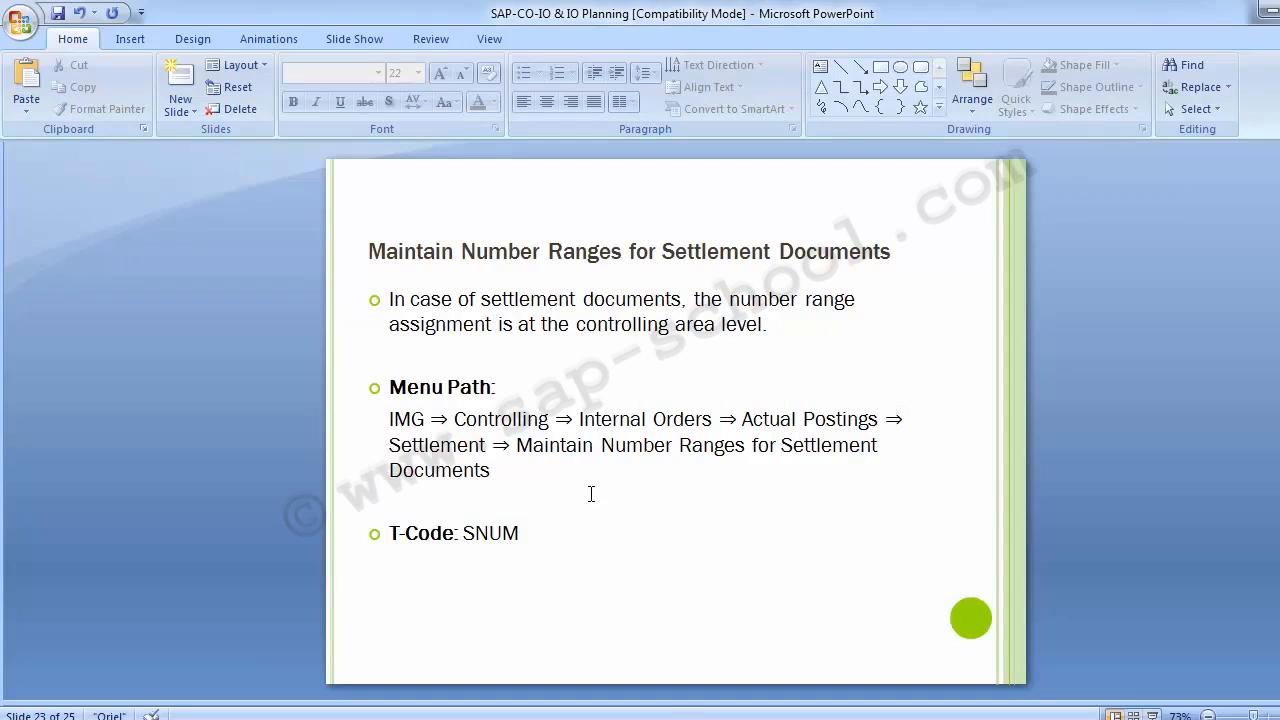
{"action": "key", "text": "alt+Tab"}
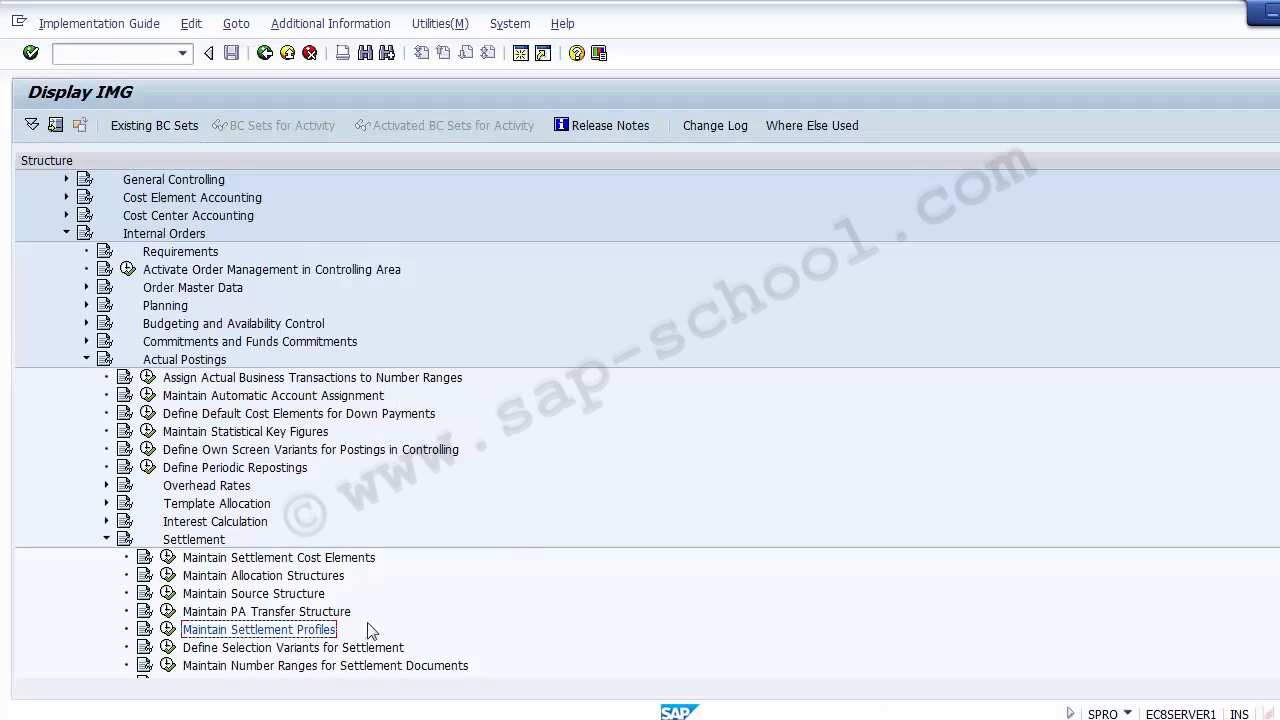
{"action": "left_click", "coordinate": [276, 666]}
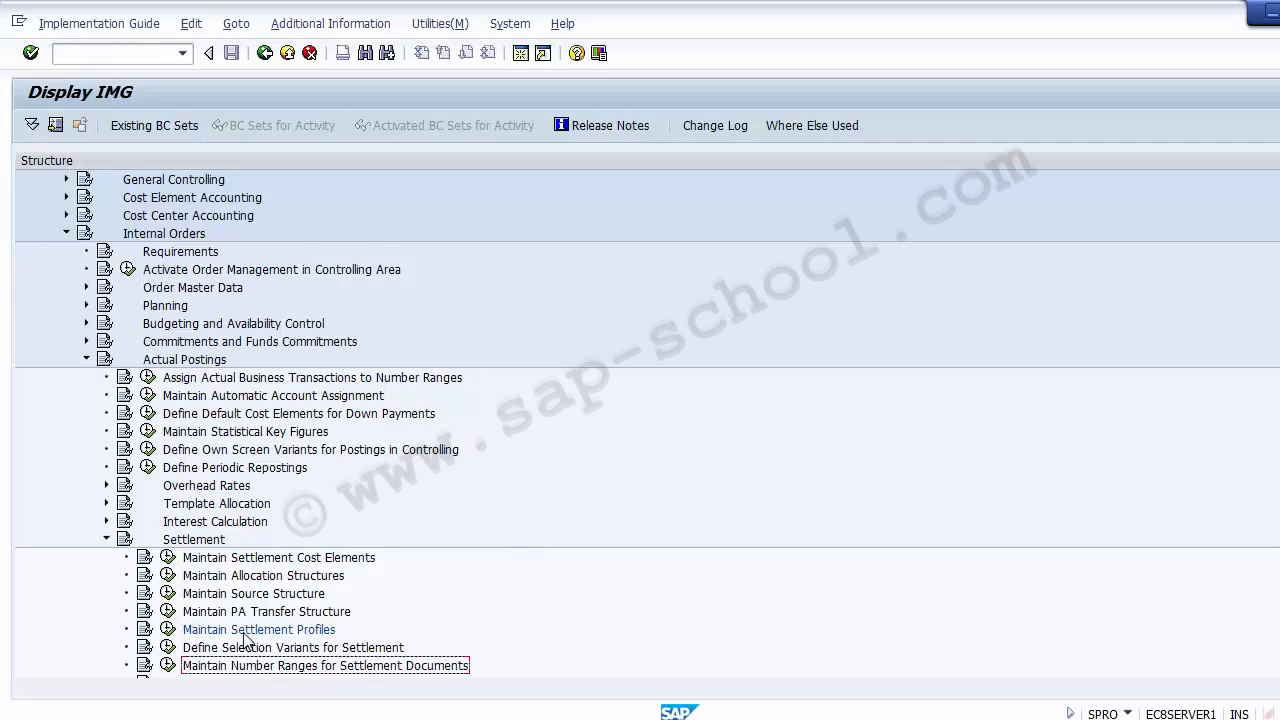
{"action": "left_click", "coordinate": [244, 633]}
{"action": "left_click", "coordinate": [241, 667]}
{"action": "left_click", "coordinate": [165, 665]}
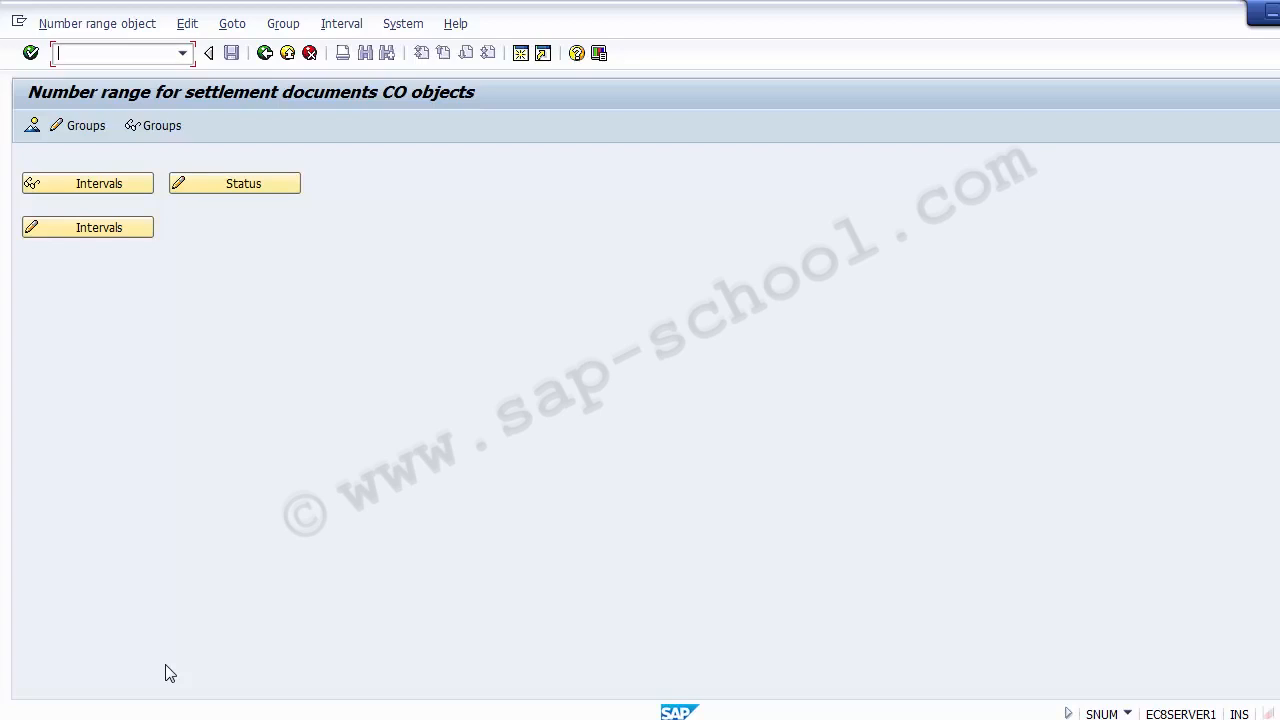
{"action": "left_click", "coordinate": [78, 130]}
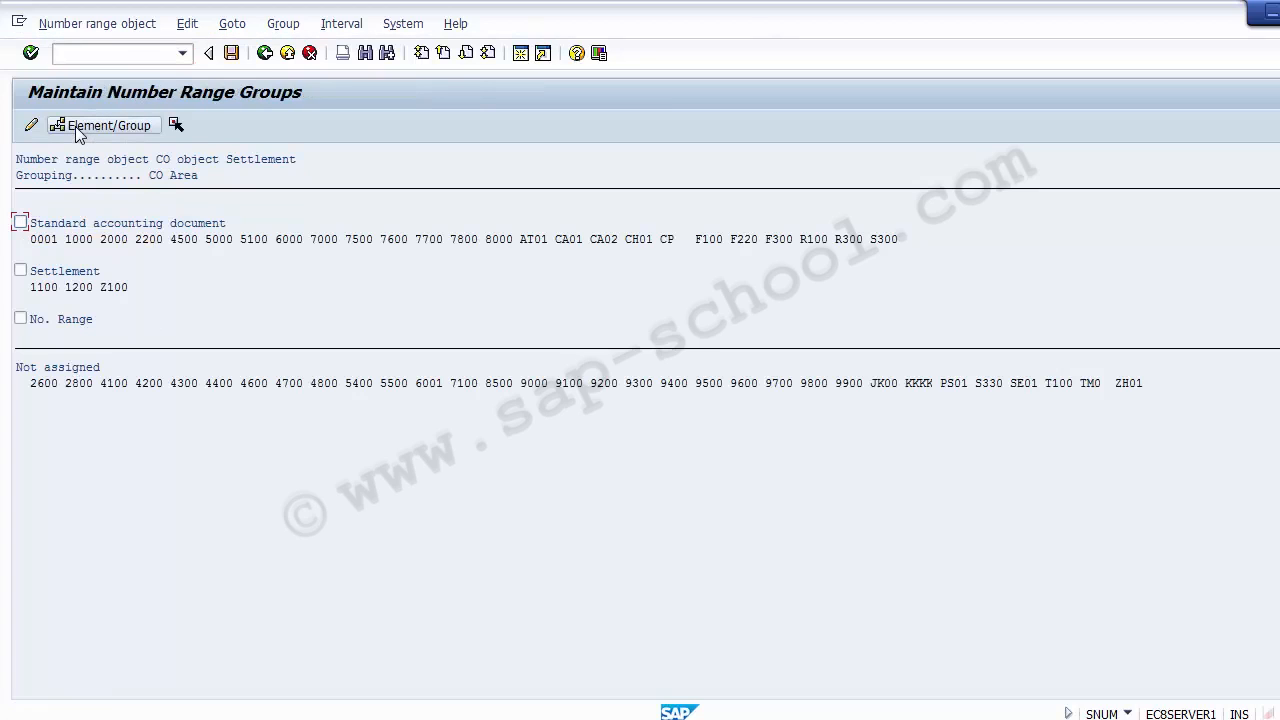
Begin inserting a new number range group with the text "Selltlement Docments for IBM LLC"
{"action": "left_click", "coordinate": [279, 25]}
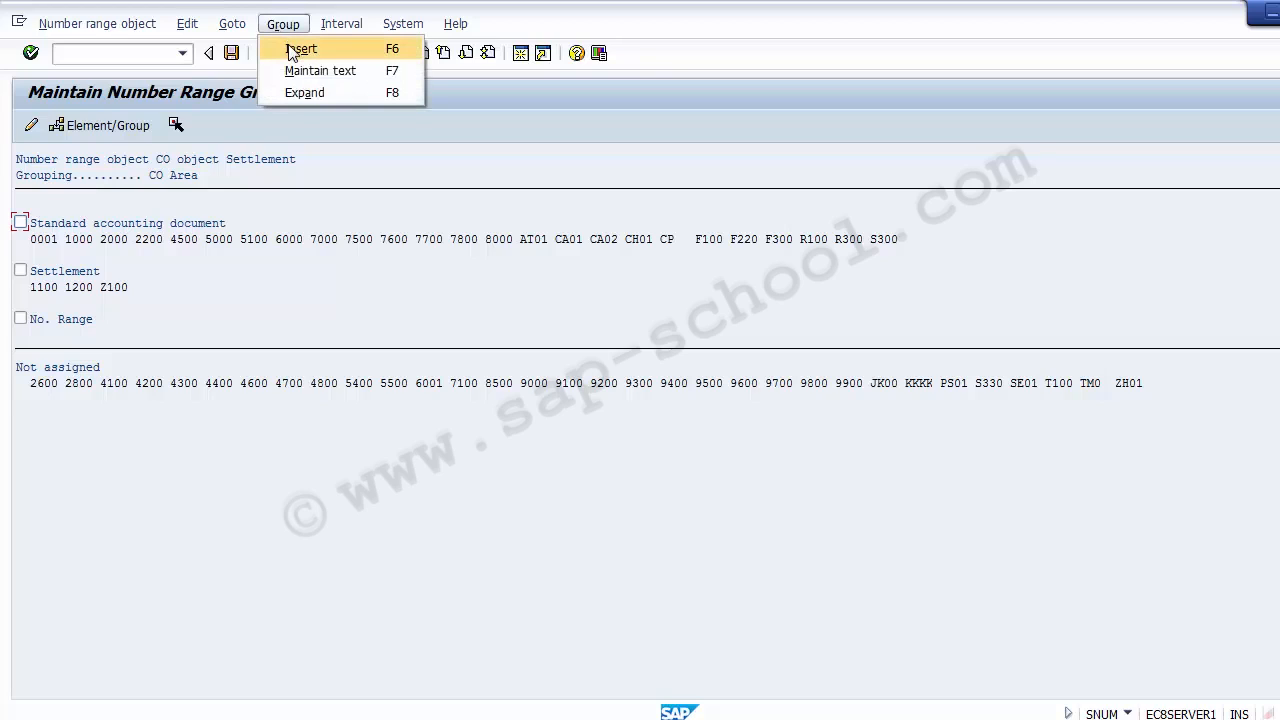
{"action": "left_click", "coordinate": [300, 49]}
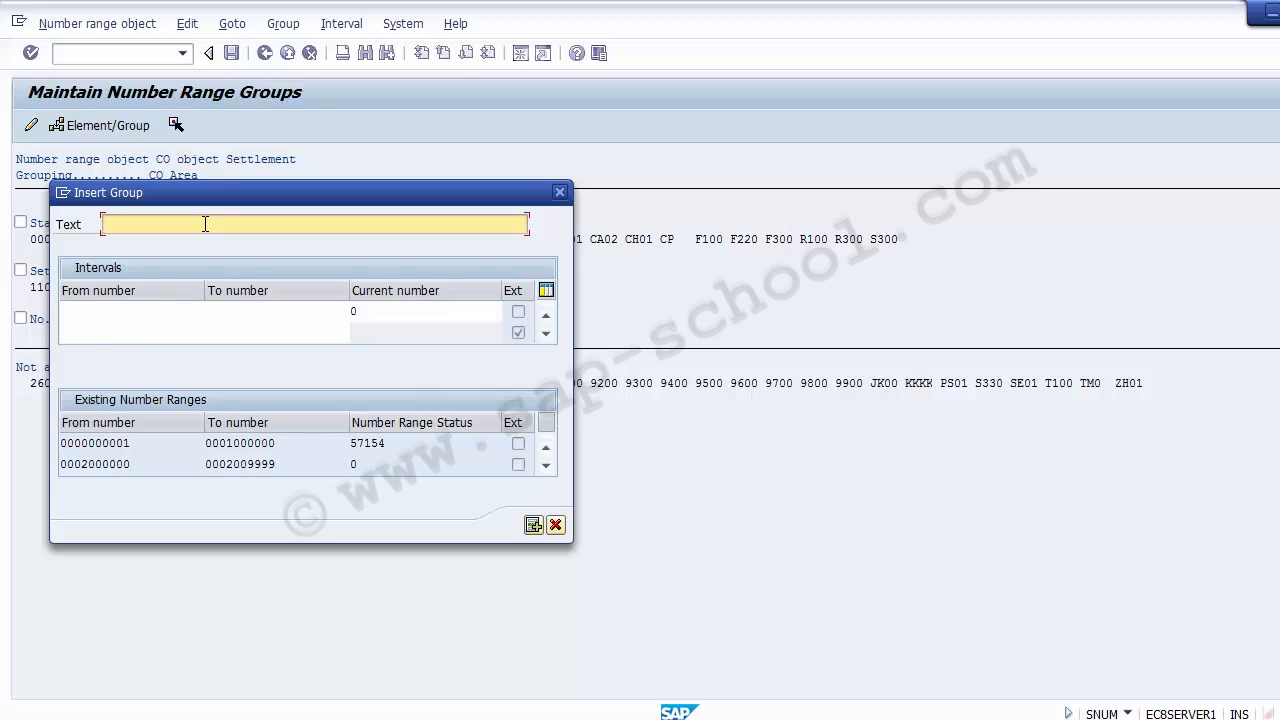
{"action": "type", "text": "Settle"}
{"action": "type", "text": "ment"}
{"action": "type", "text": " Do"}
{"action": "type", "text": "cments "}
{"action": "type", "text": "for "}
{"action": "type", "text": "IBM"}
{"action": "type", "text": " LLB"}
{"action": "key", "text": "BackSpace"}
{"action": "type", "text": "C"}
Check the existing number ranges, give the new group the interval 4000000 to 4009999, and insert the group
{"action": "left_click", "coordinate": [122, 312]}
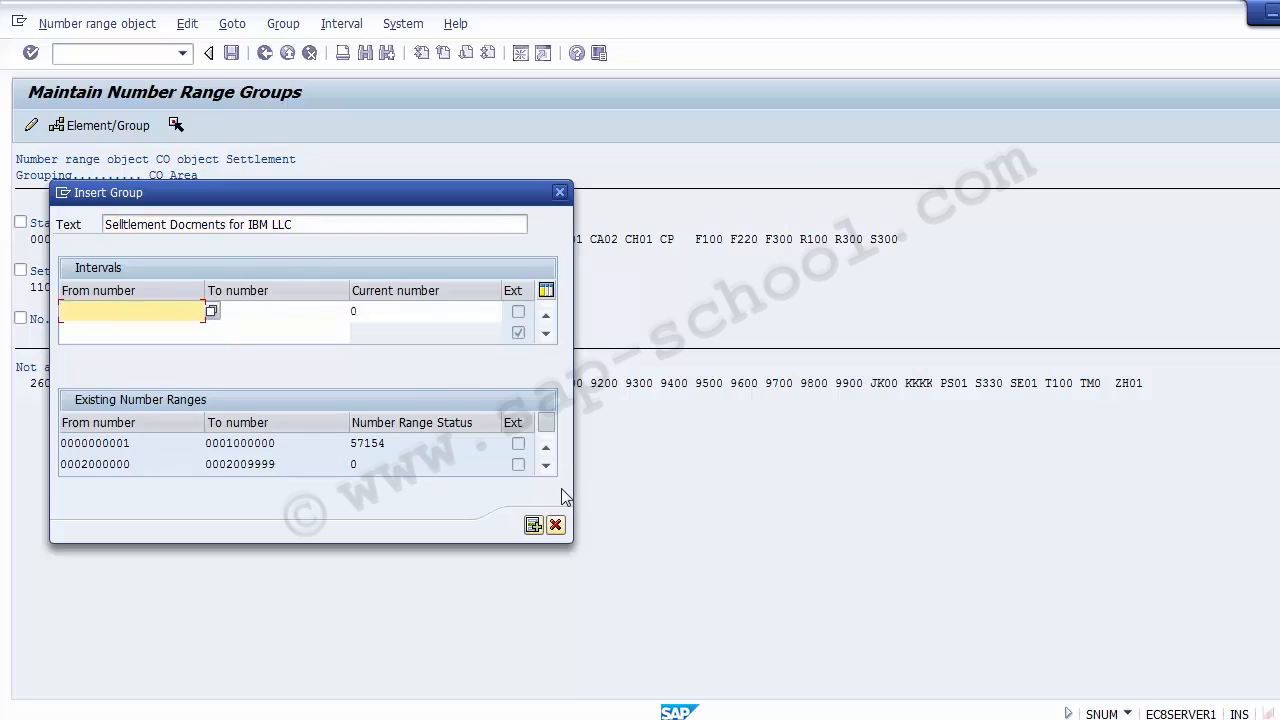
{"action": "left_click", "coordinate": [547, 466]}
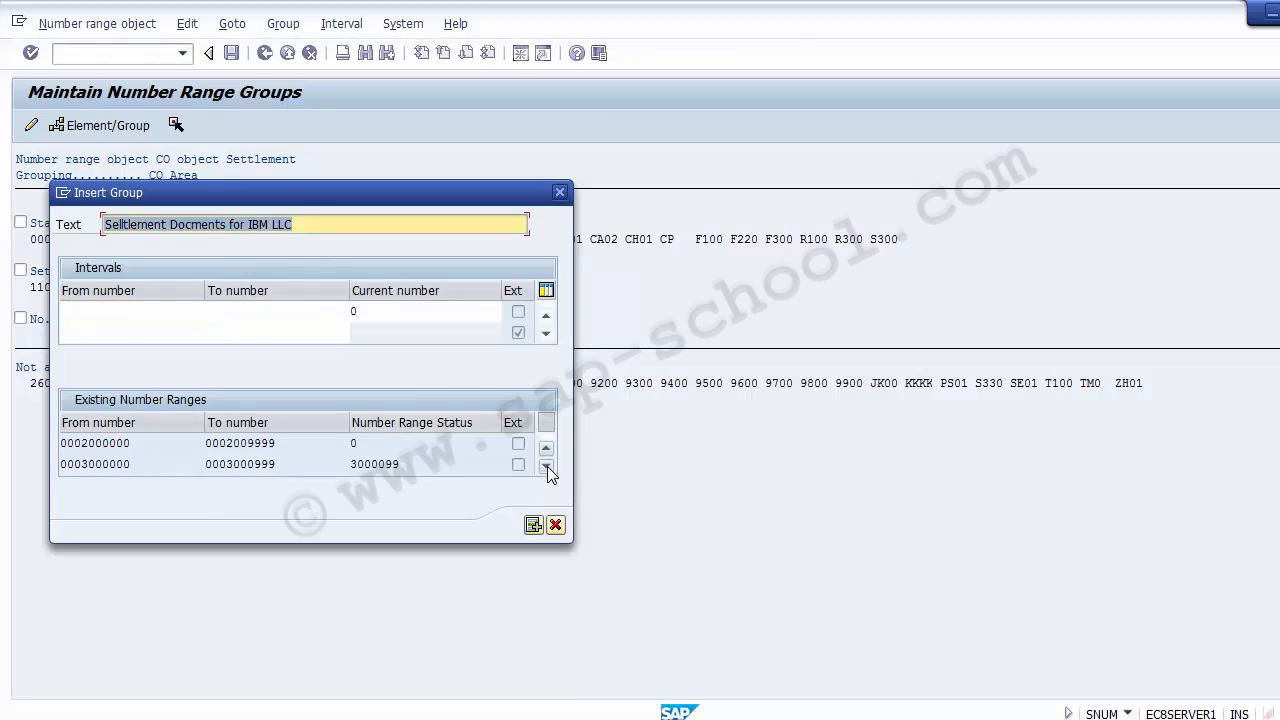
{"action": "left_click", "coordinate": [547, 466]}
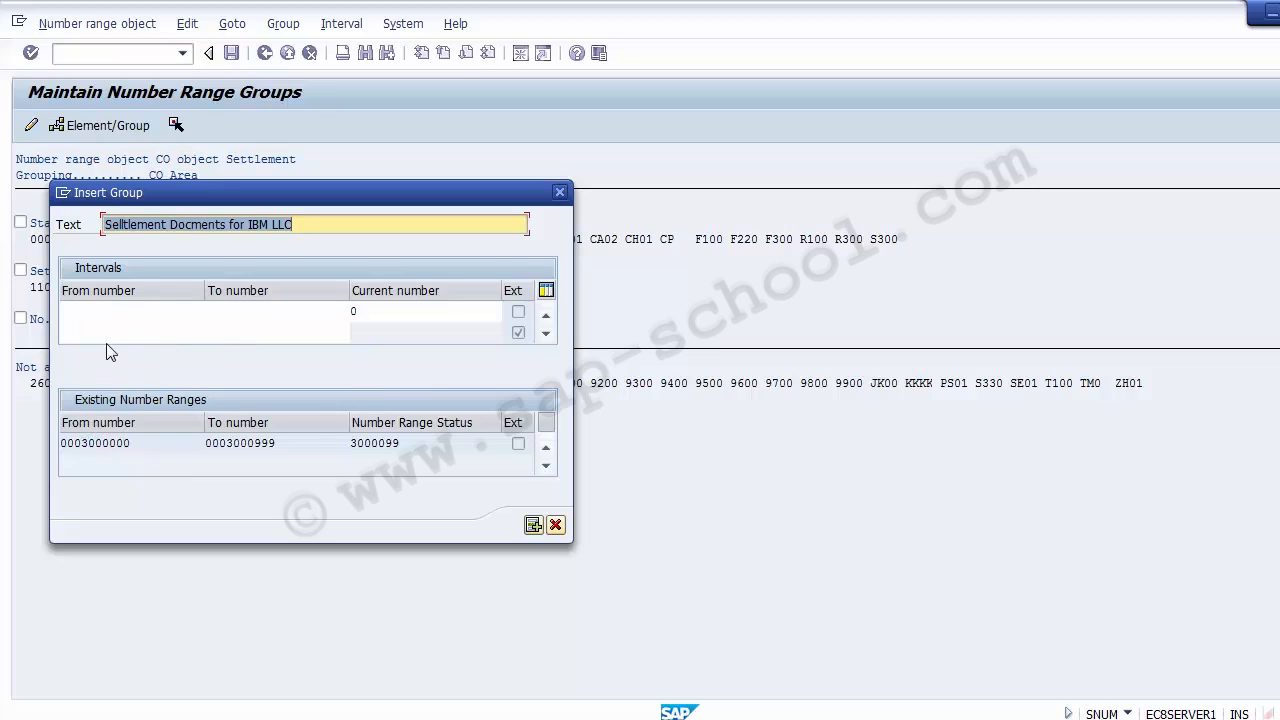
{"action": "left_click", "coordinate": [110, 443]}
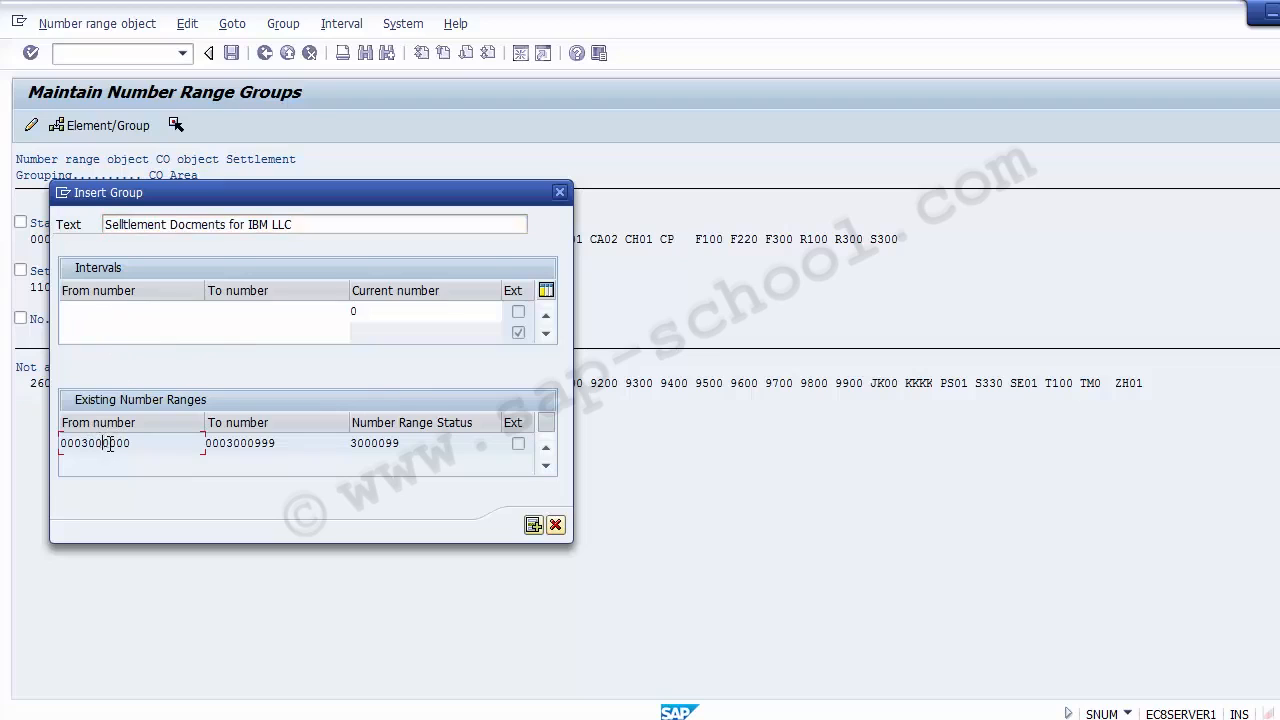
{"action": "left_click", "coordinate": [101, 311]}
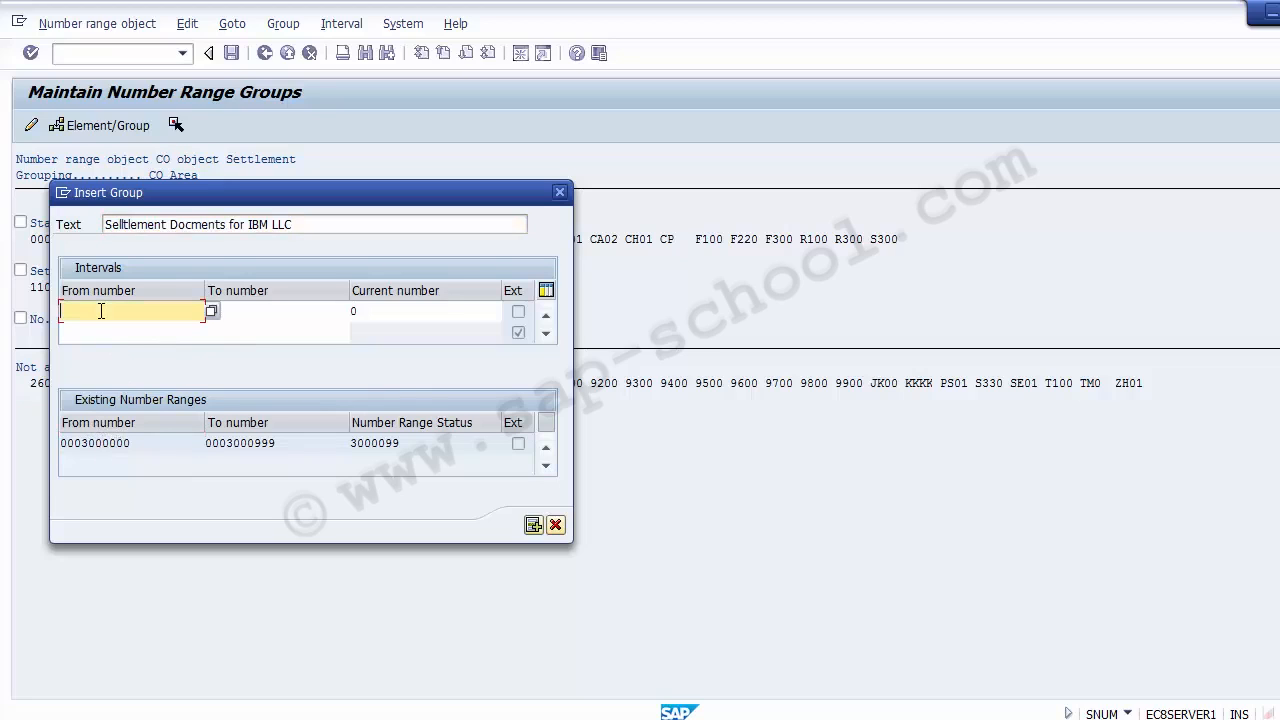
{"action": "type", "text": "4000"}
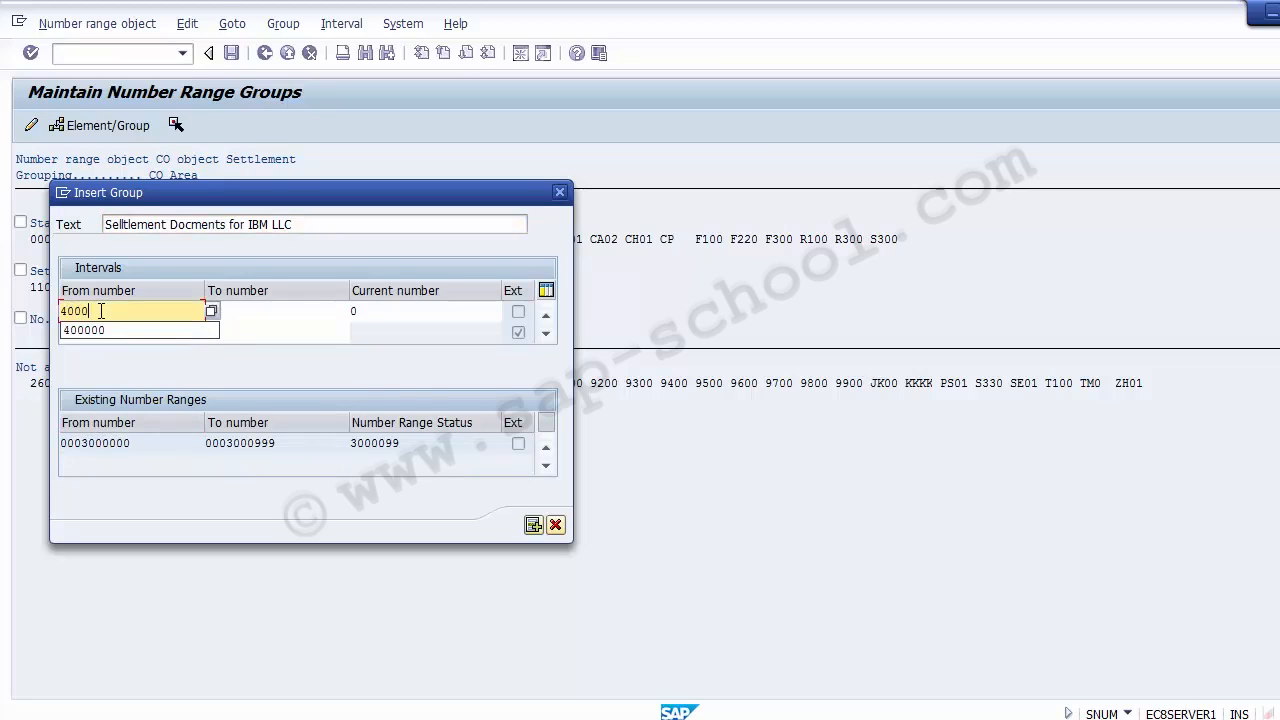
{"action": "type", "text": "00"}
{"action": "key", "text": "Tab"}
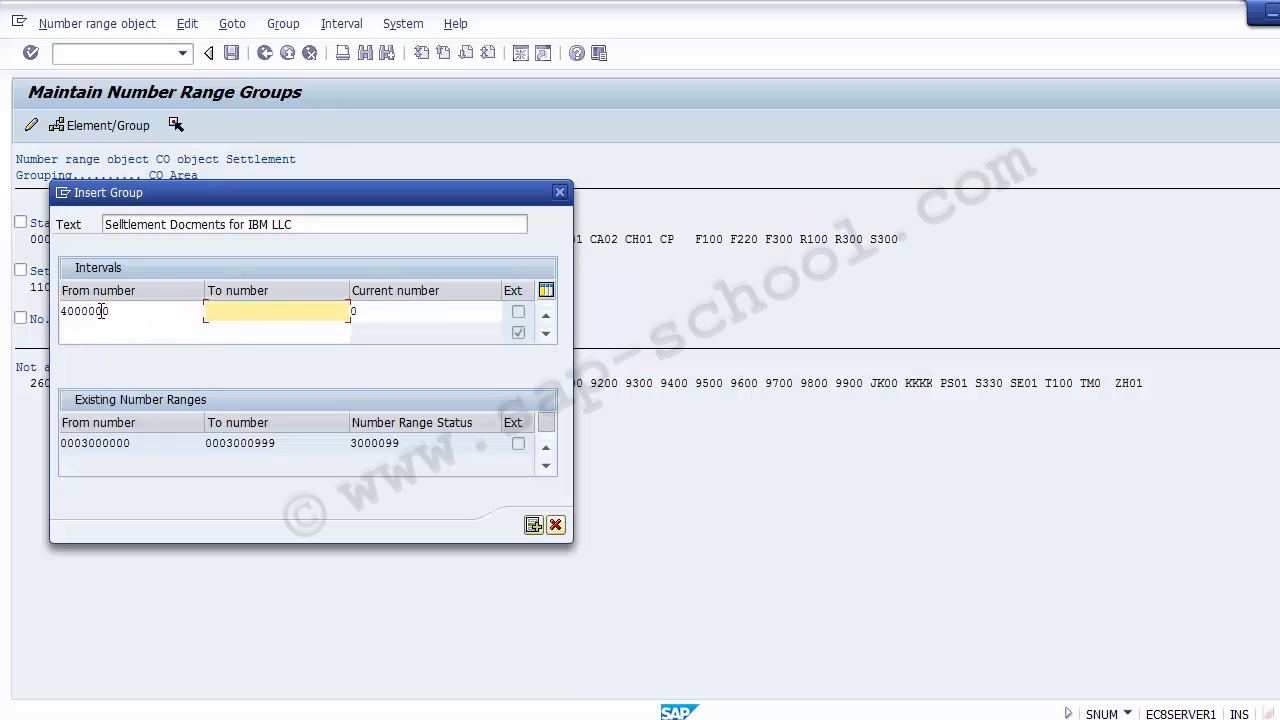
{"action": "type", "text": "4009999"}
{"action": "left_click", "coordinate": [532, 526]}
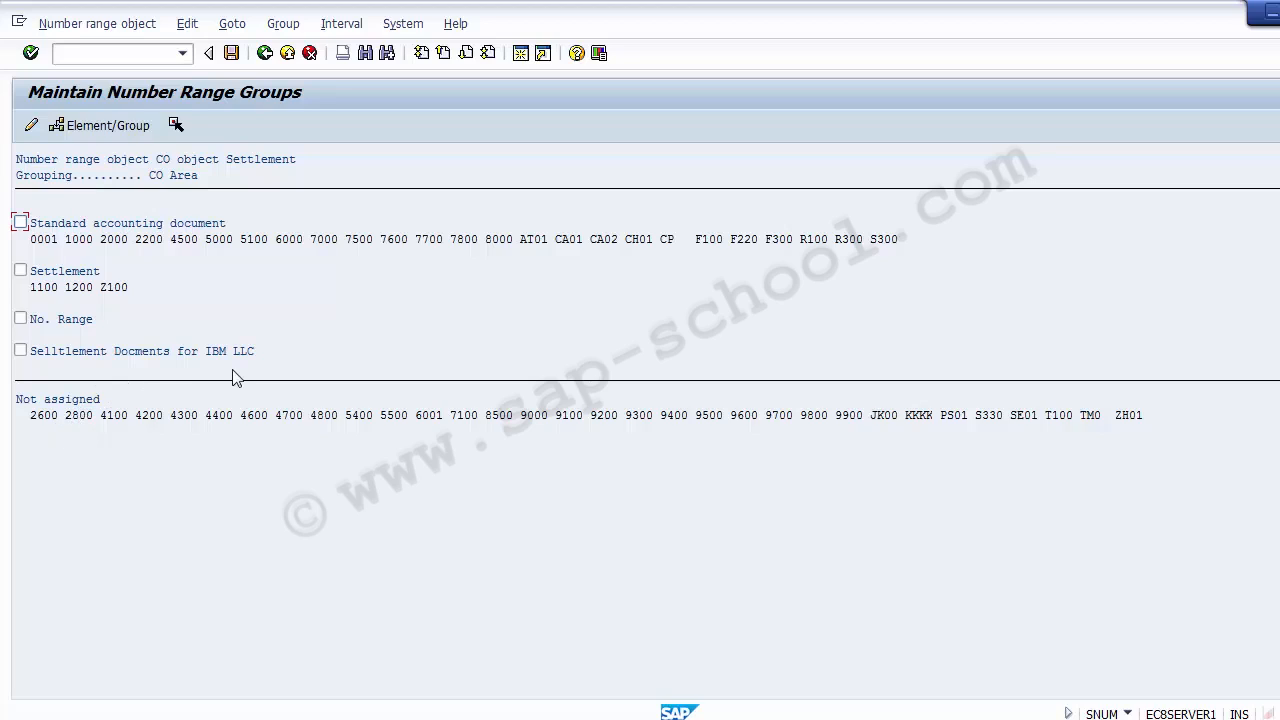
Assign the unassigned controlling area 2600 to the "Selltlement Docments for IBM LLC" group
{"action": "left_click", "coordinate": [321, 367]}
{"action": "left_click", "coordinate": [42, 416]}
{"action": "left_click", "coordinate": [20, 351]}
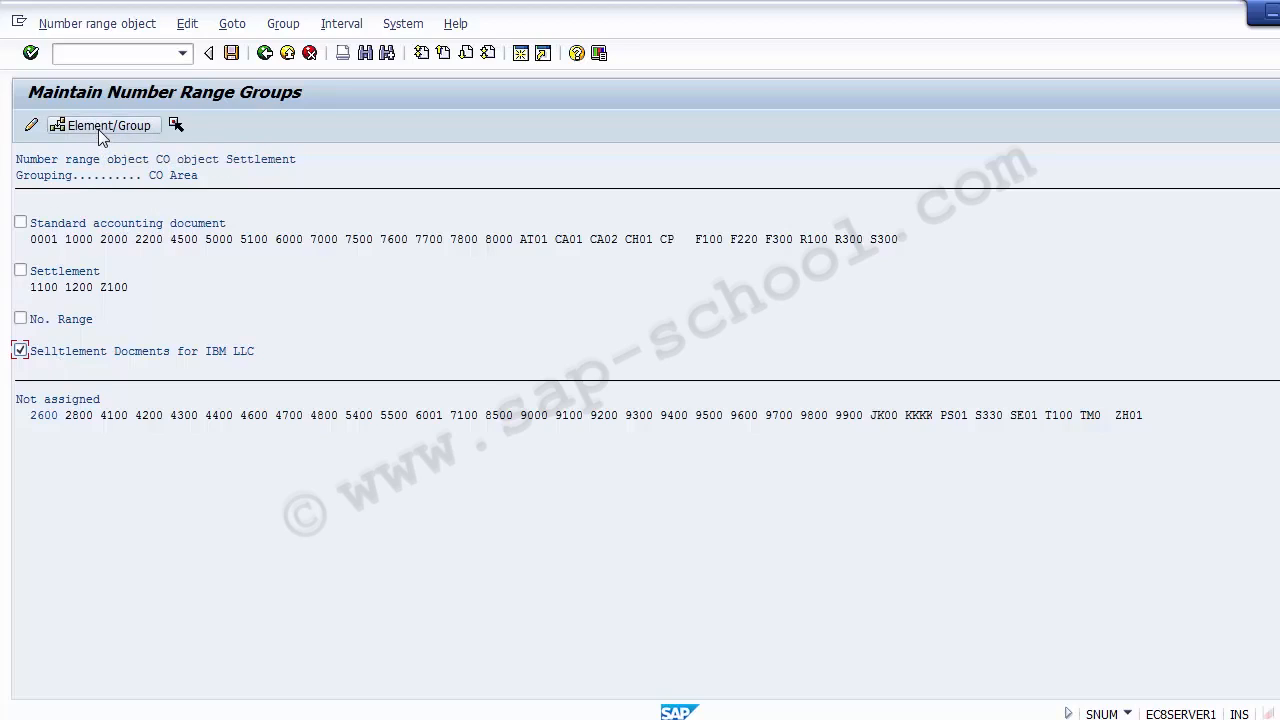
{"action": "left_click", "coordinate": [44, 416]}
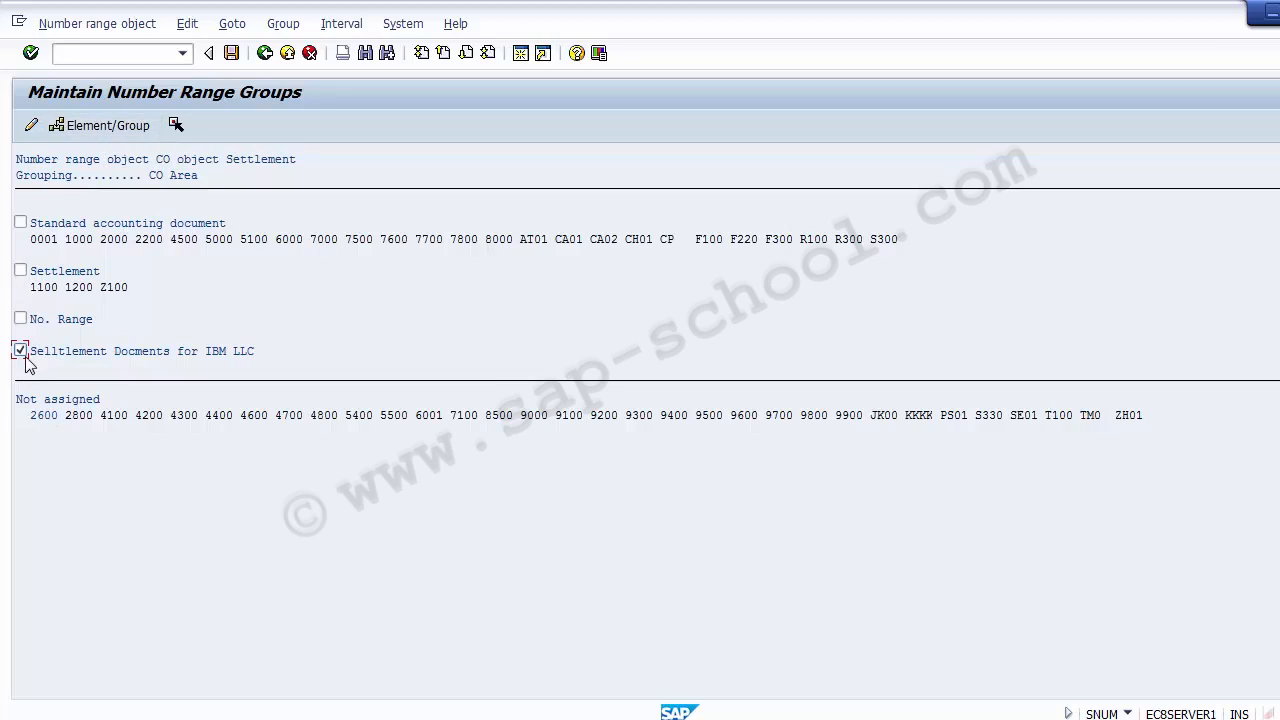
{"action": "left_click", "coordinate": [130, 131]}
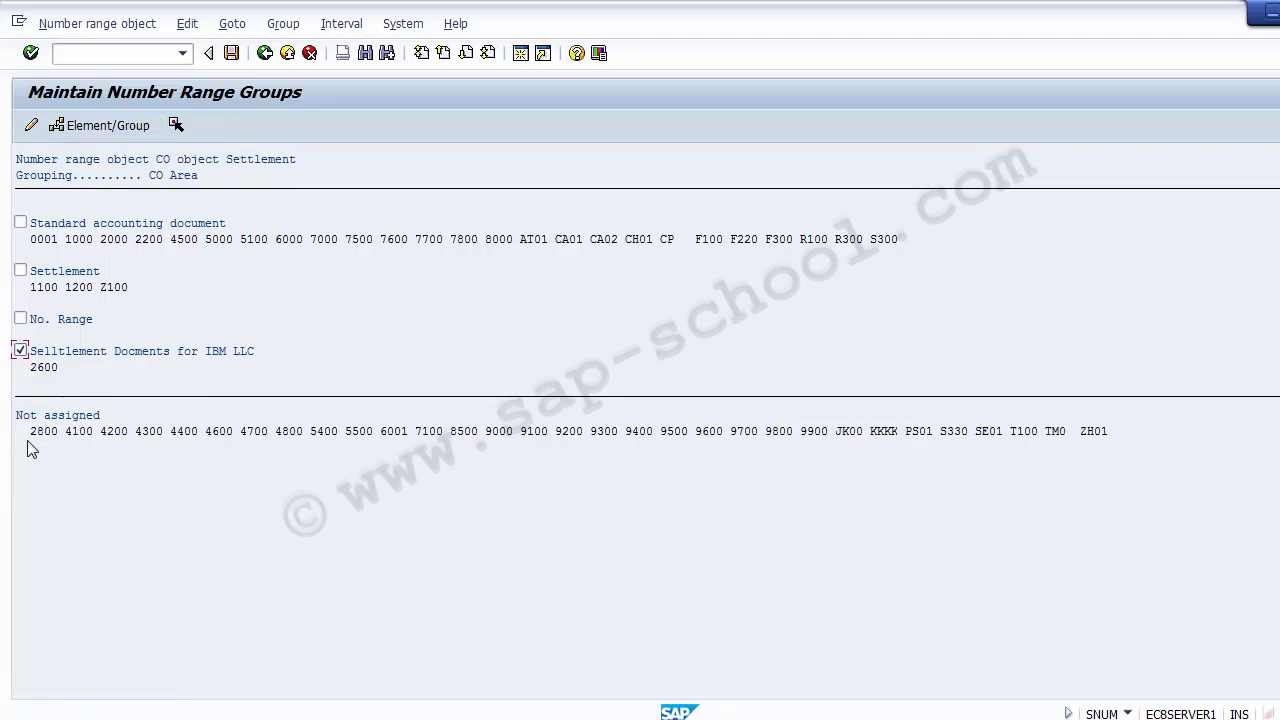
{"action": "left_click", "coordinate": [42, 368]}
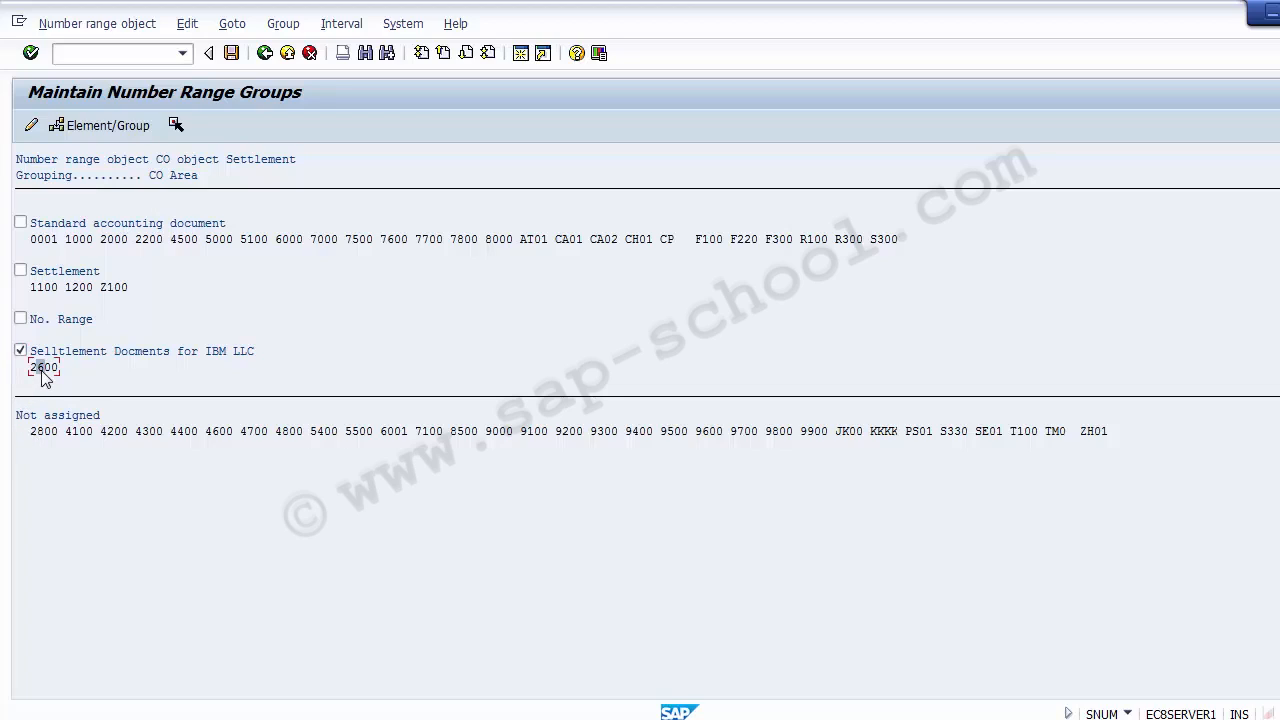
{"action": "left_click", "coordinate": [180, 382]}
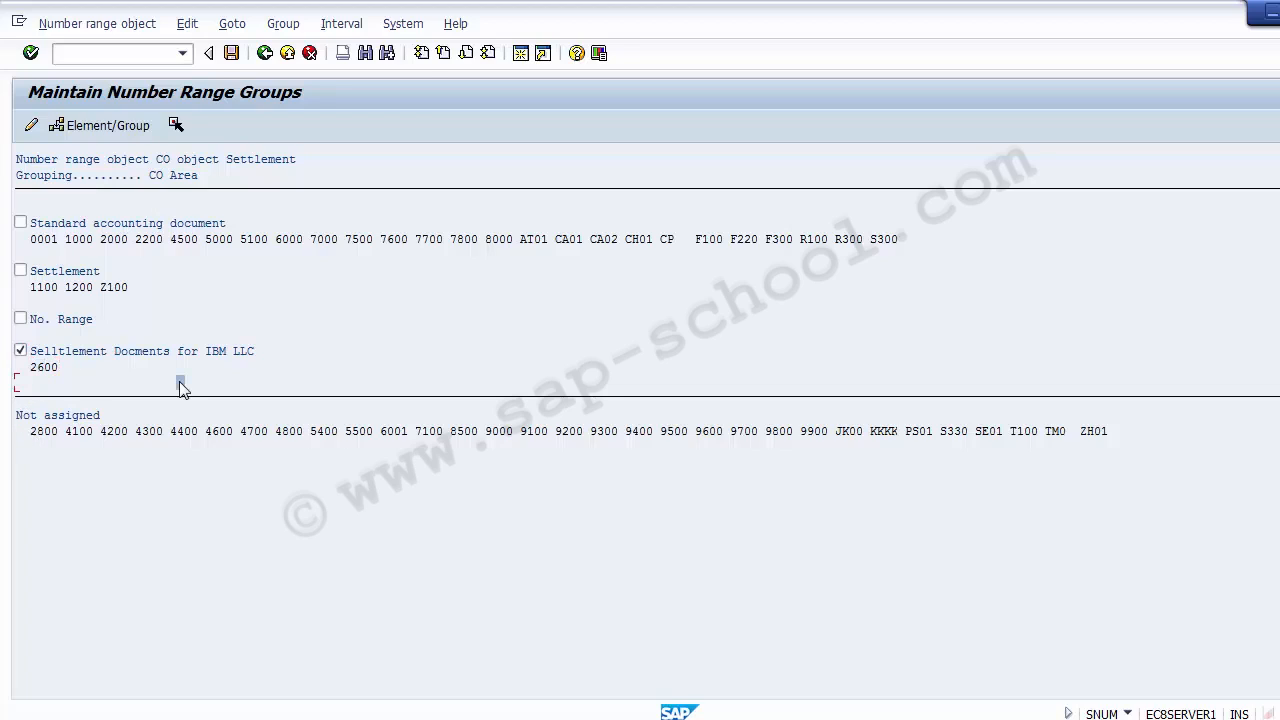
Save the number range group assignment, switch to PowerPoint and go to the Unit Testing slide
{"action": "left_click", "coordinate": [232, 55]}
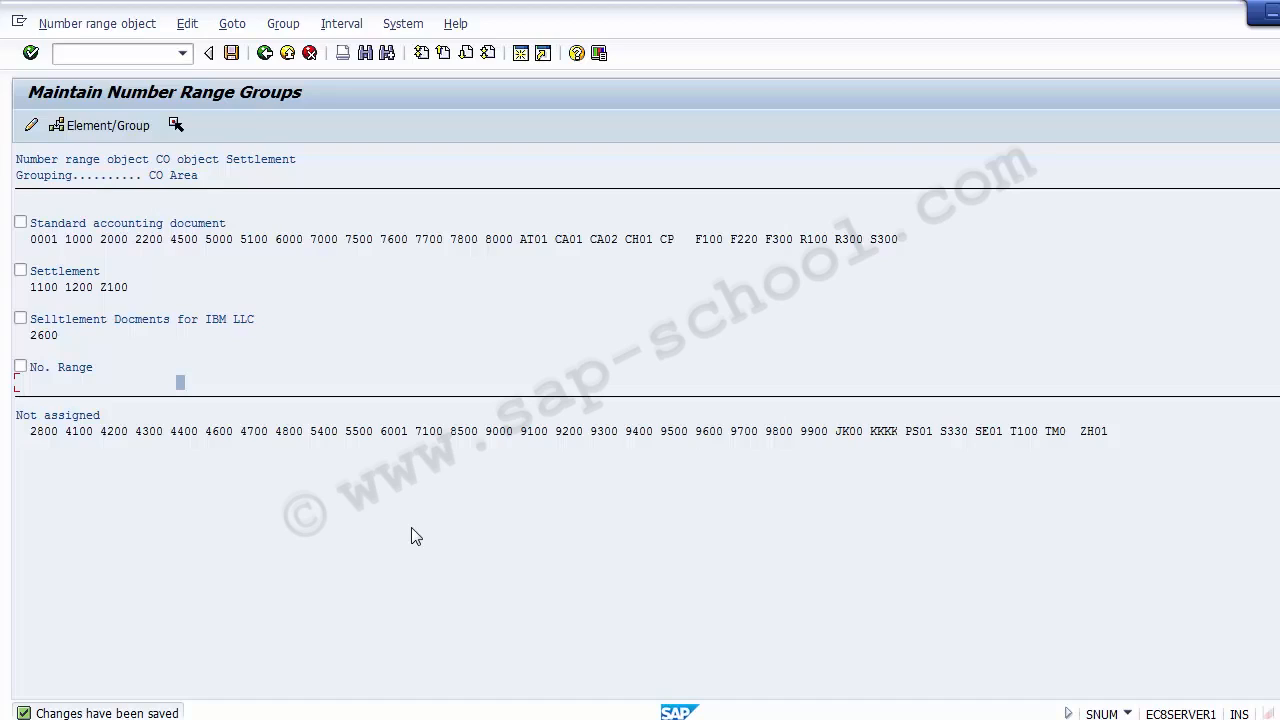
{"action": "key", "text": "alt+Tab"}
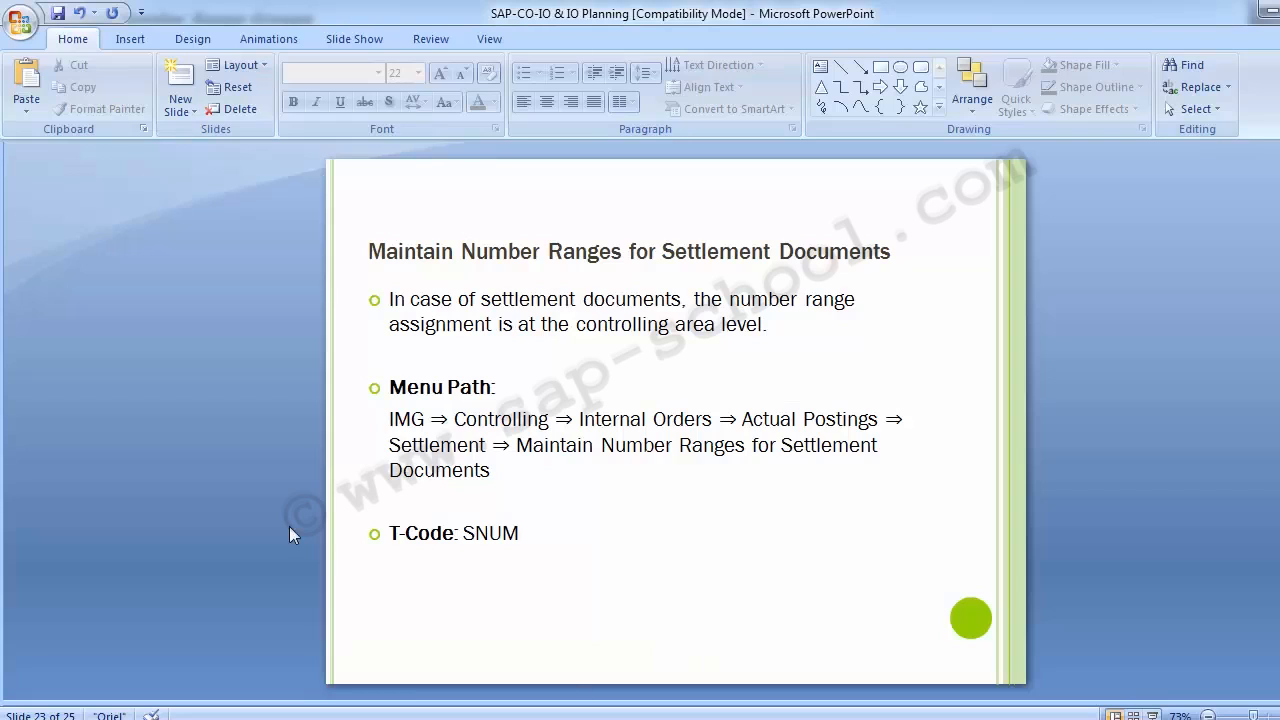
{"action": "key", "text": "Page_Down"}
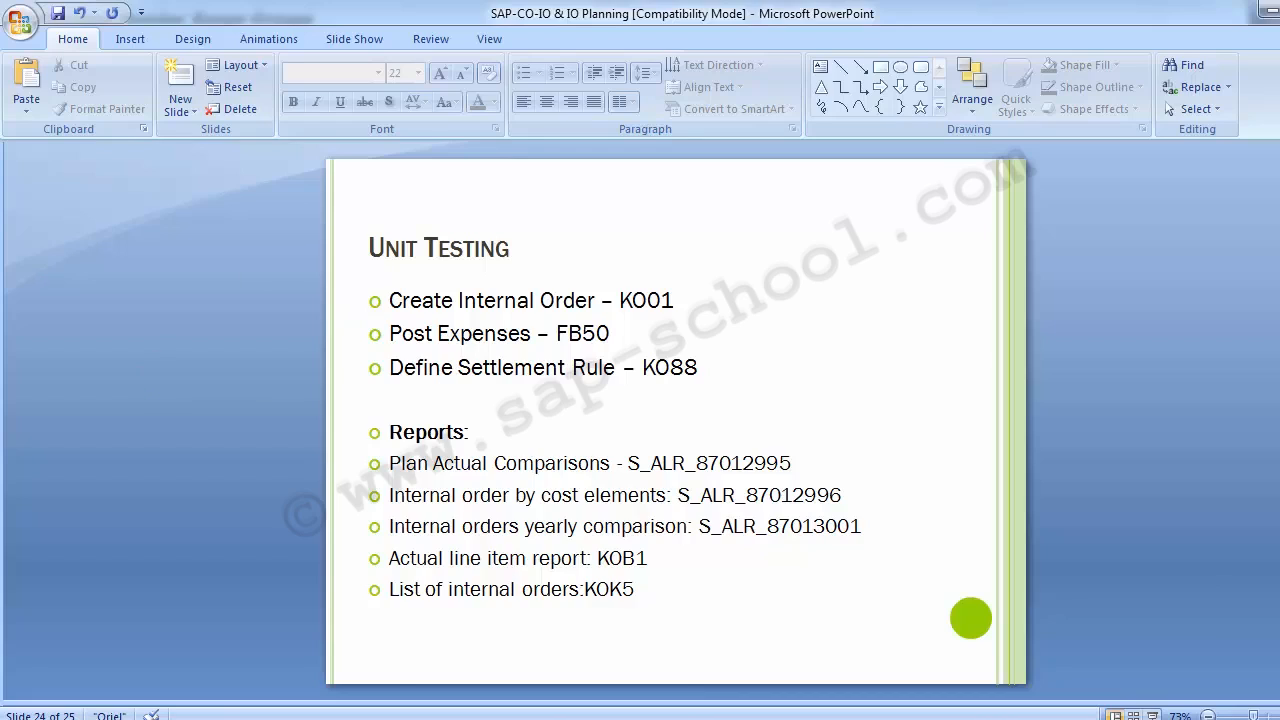
Add the bullet "Release Internal Order – KO02" below the Create Internal Order line on the Unit Testing slide
{"action": "left_click", "coordinate": [688, 301]}
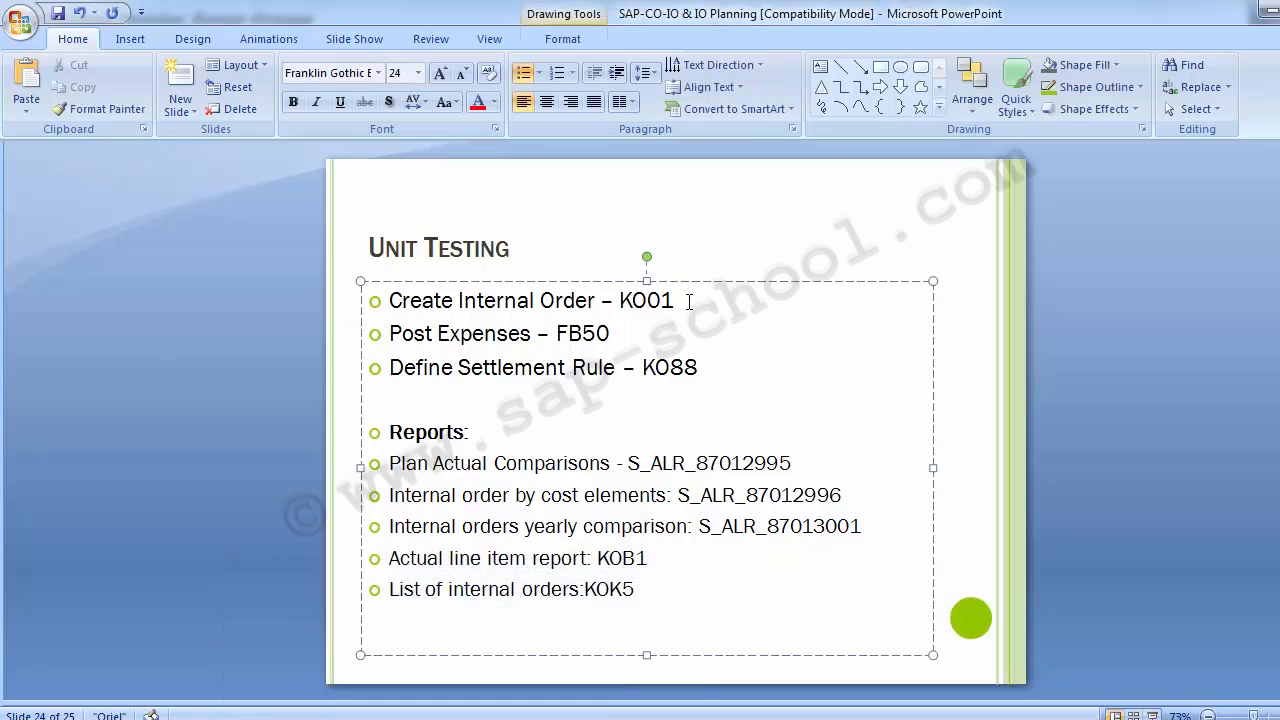
{"action": "key", "text": "Return"}
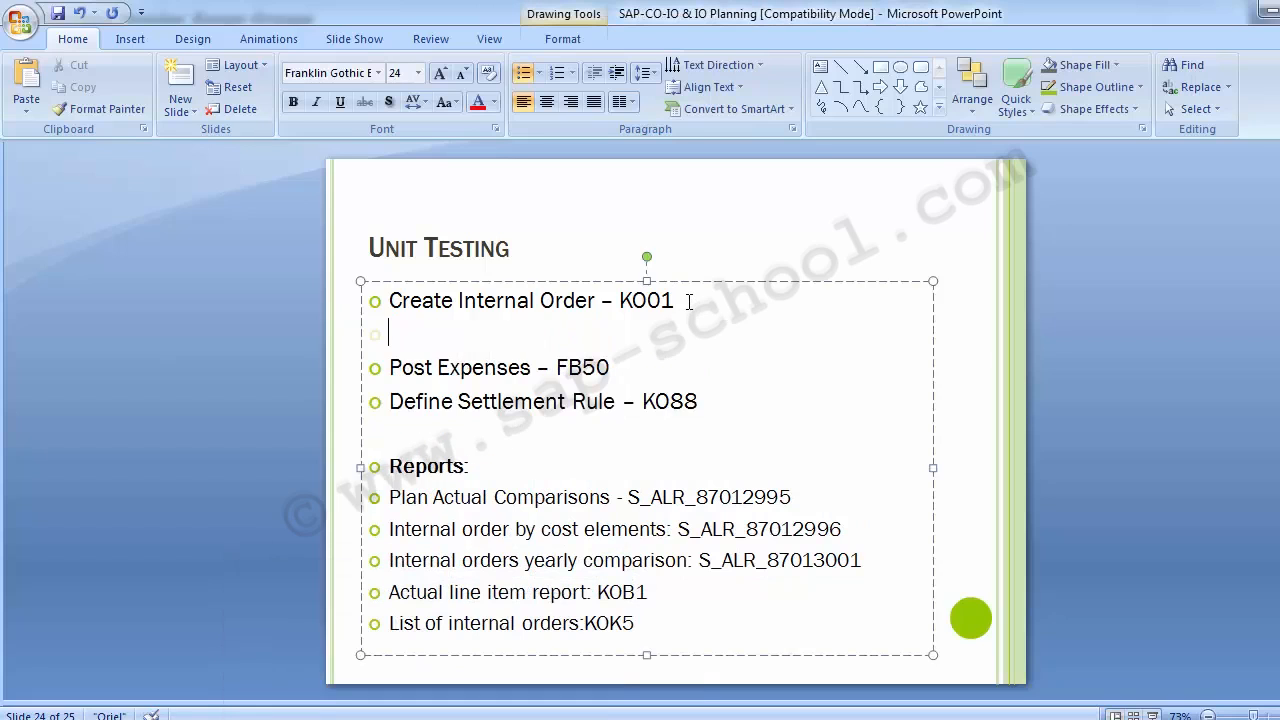
{"action": "type", "text": "Release"}
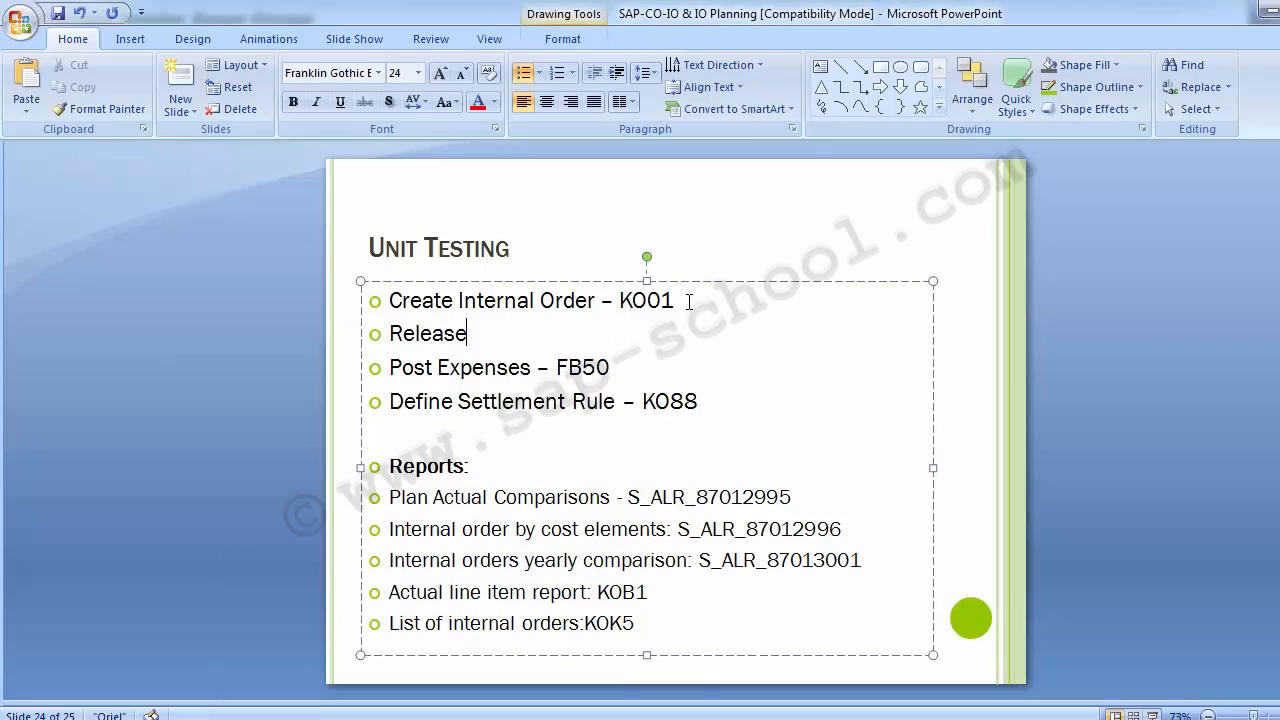
{"action": "type", "text": " Internal I"}
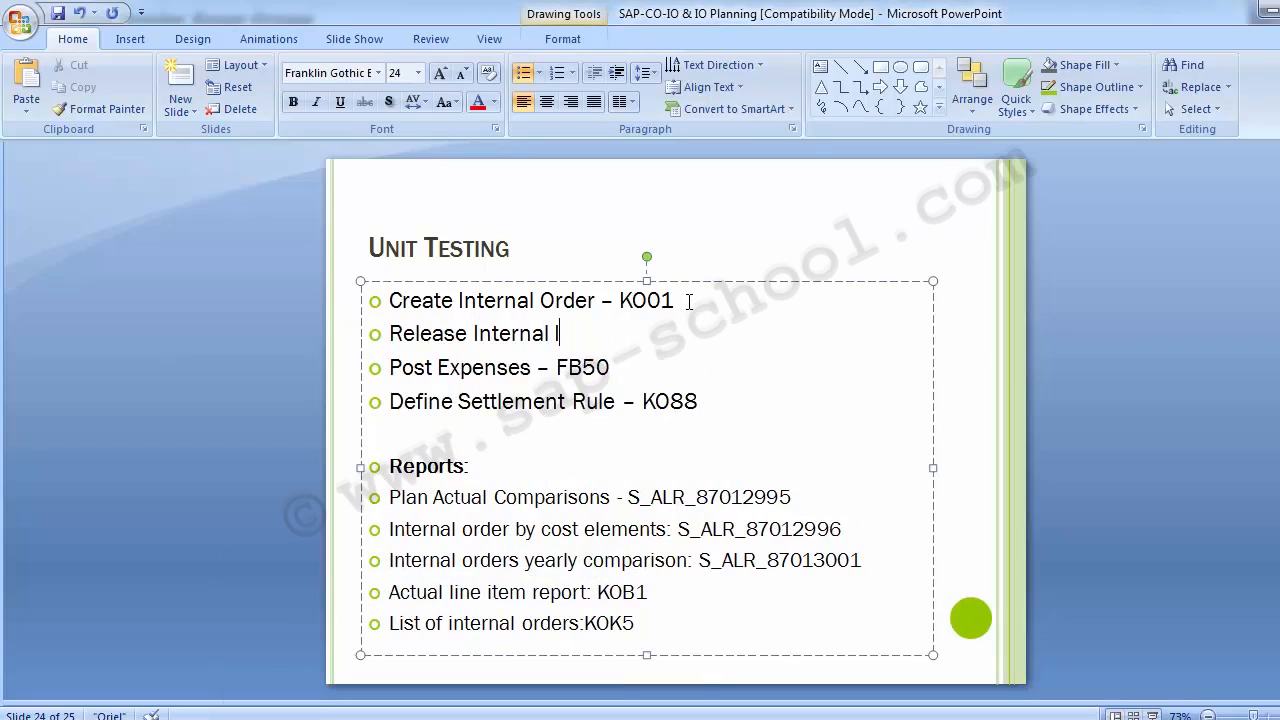
{"action": "key", "text": "BackSpace"}
{"action": "type", "text": "Order - "}
{"action": "type", "text": "Ko02"}
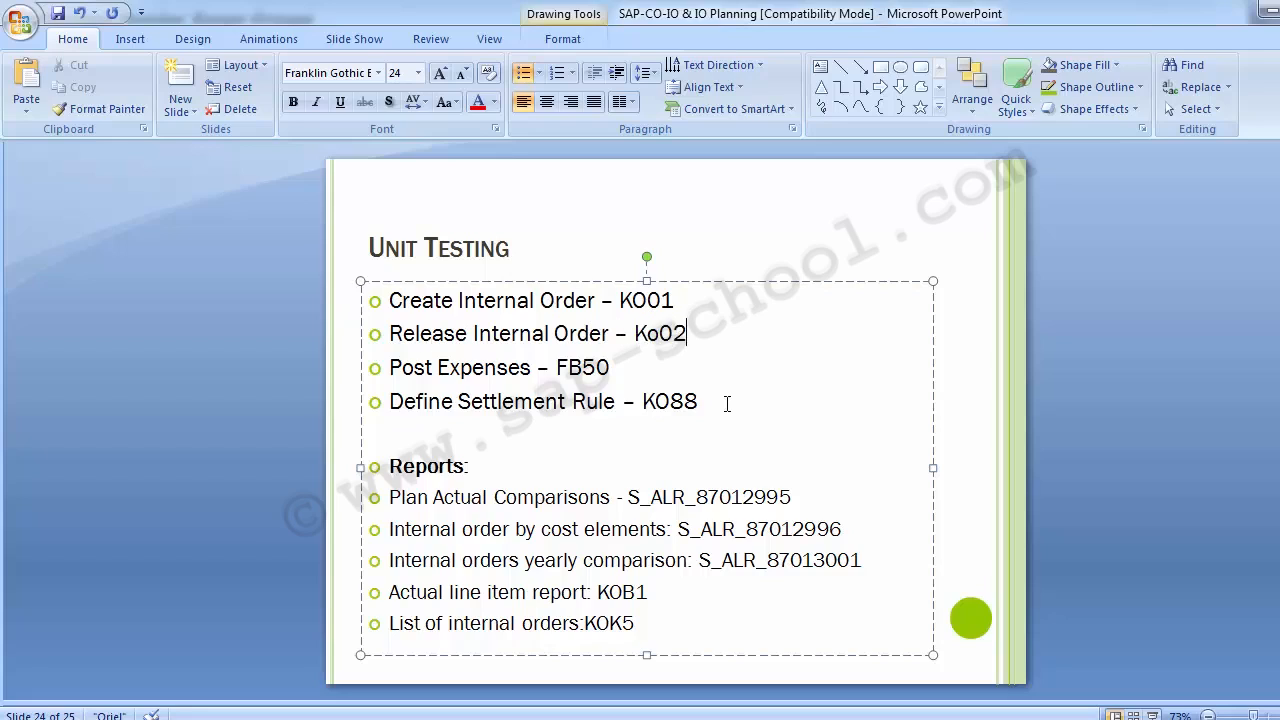
{"action": "key", "text": "Left"}
{"action": "key", "text": "Left"}
{"action": "key", "text": "BackSpace"}
{"action": "type", "text": "O"}
{"action": "left_click", "coordinate": [277, 448]}
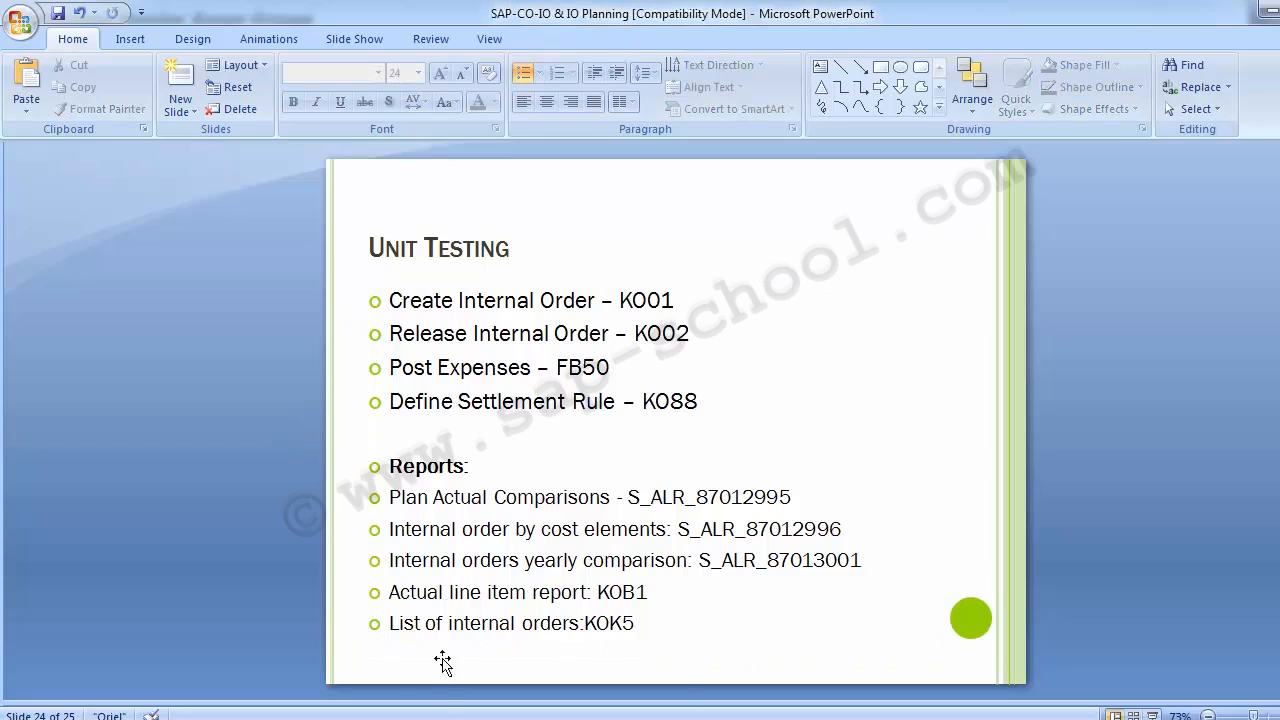
Switch back to SAP and open transaction KO01 for creating an internal order
{"action": "left_click", "coordinate": [530, 650]}
{"action": "left_click", "coordinate": [127, 50]}
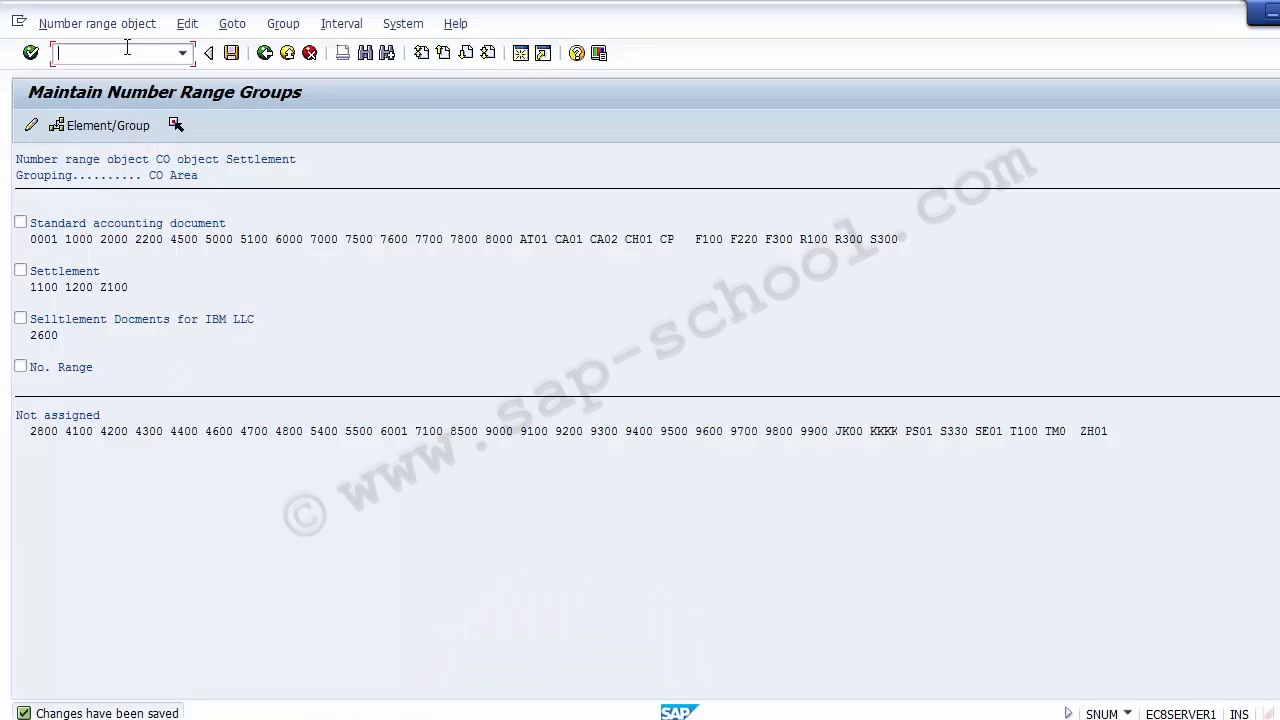
{"action": "type", "text": "/nKO01"}
{"action": "key", "text": "Return"}
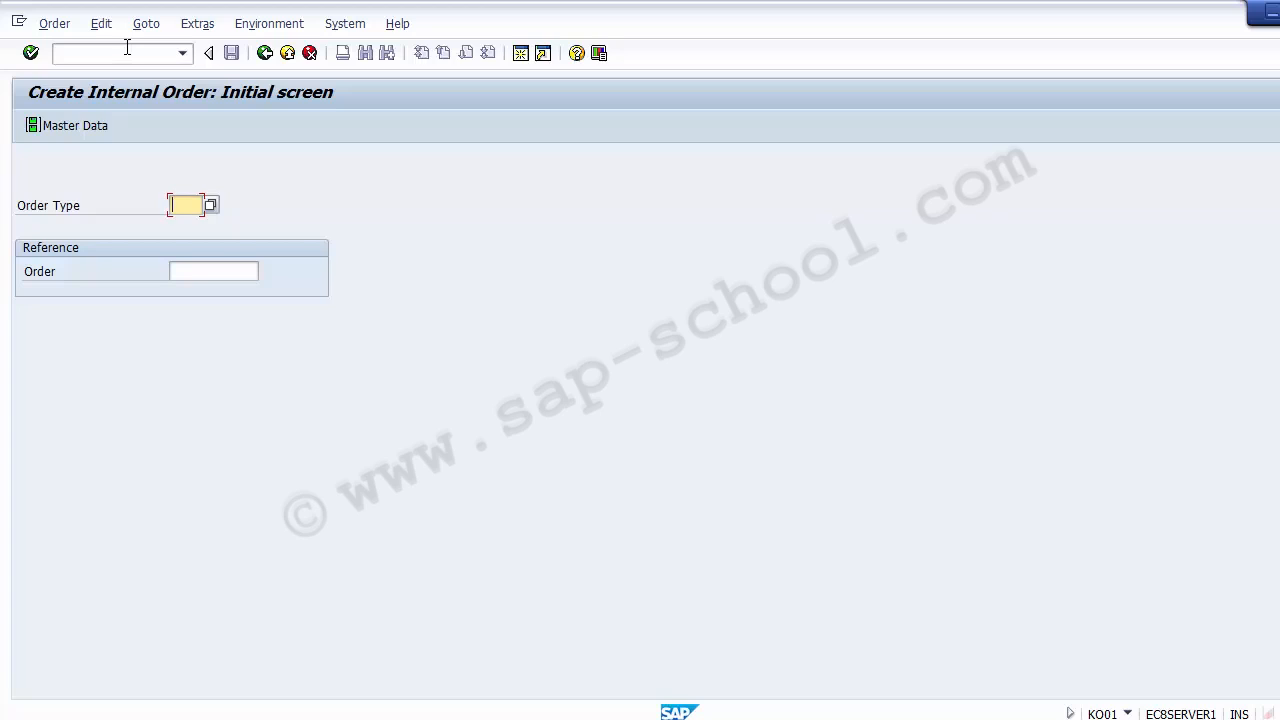
Choose order type 1100 for the internal order and continue to its master data
{"action": "left_click", "coordinate": [127, 52]}
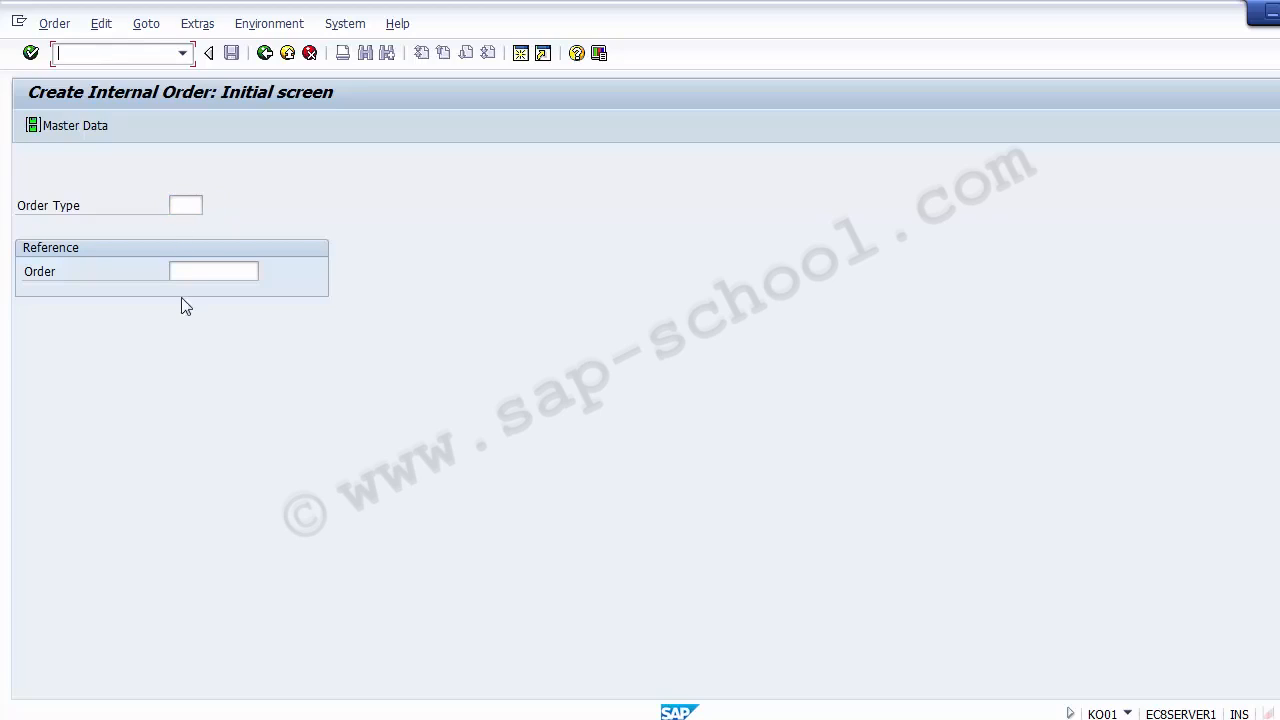
{"action": "left_click", "coordinate": [183, 210]}
{"action": "type", "text": "1"}
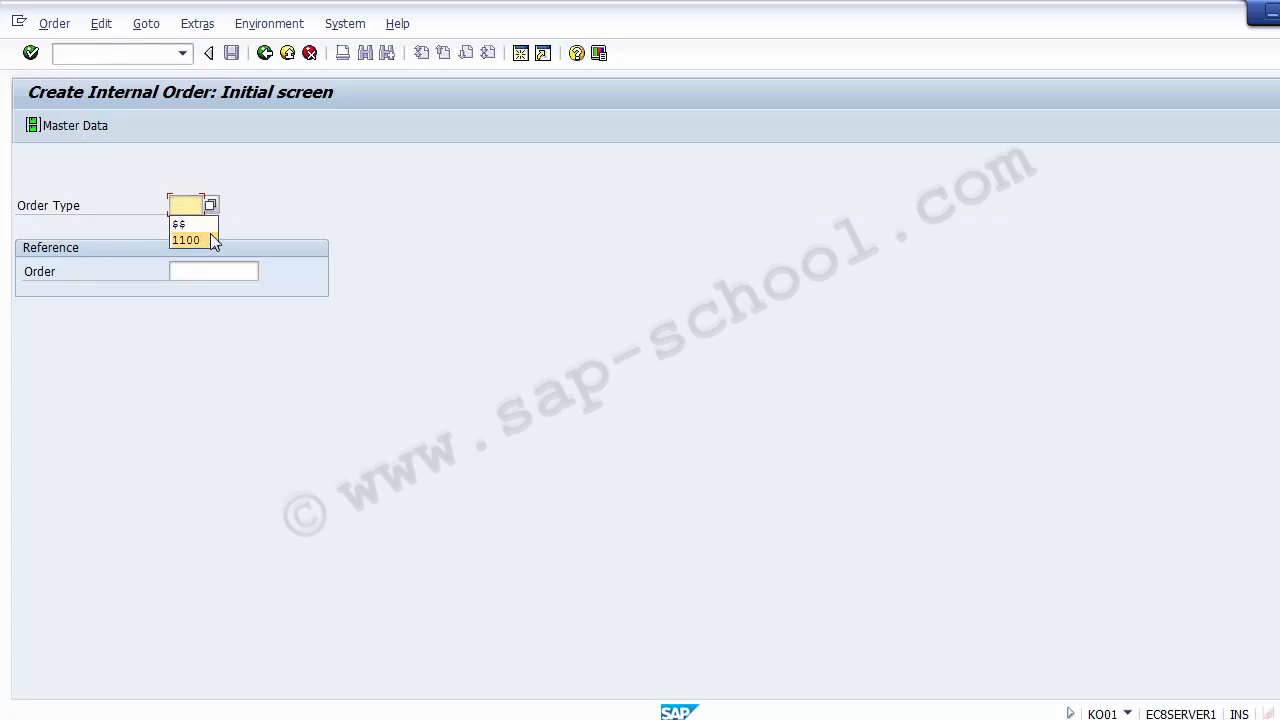
{"action": "left_click", "coordinate": [208, 239]}
{"action": "key", "text": "Return"}
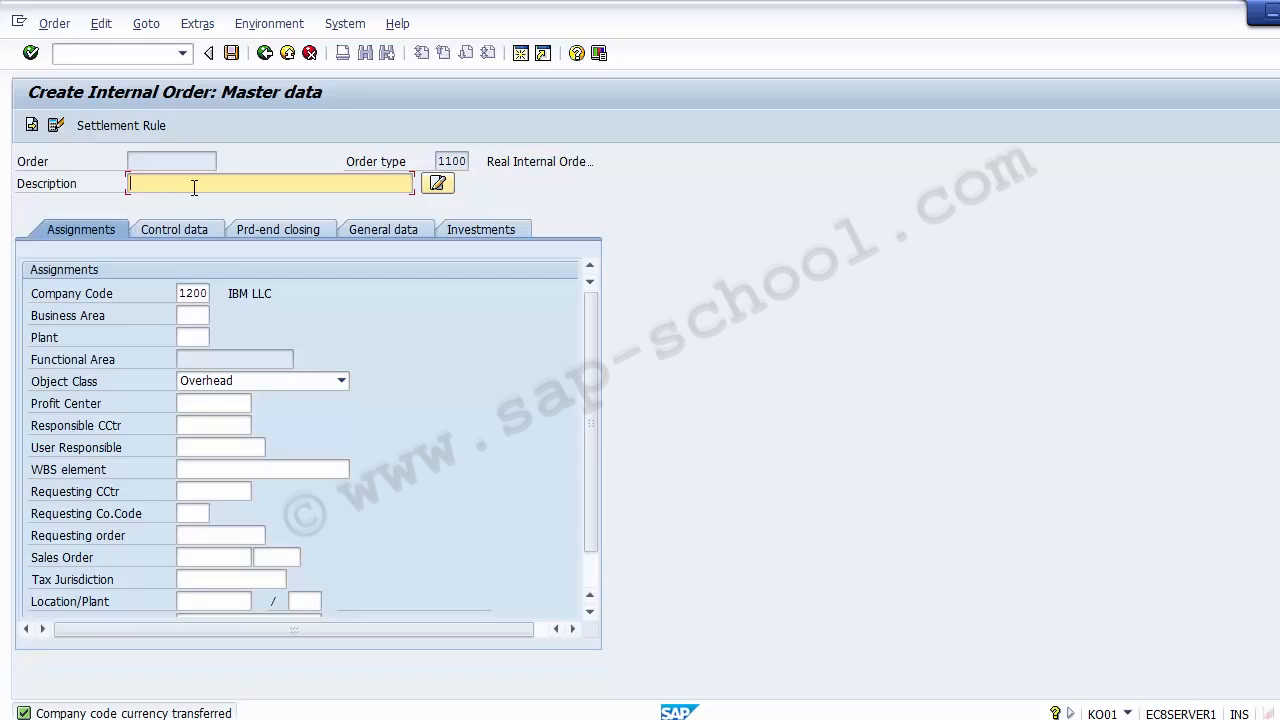
{"action": "type", "text": "Admin -n"}
{"action": "type", "text": "Transport"}
{"action": "key", "text": "BackSpace"}
{"action": "key", "text": "BackSpace"}
{"action": "key", "text": "BackSpace"}
{"action": "key", "text": "BackSpace"}
{"action": "key", "text": "BackSpace"}
{"action": "key", "text": "BackSpace"}
{"action": "key", "text": "BackSpace"}
{"action": "key", "text": "BackSpace"}
{"action": "key", "text": "BackSpace"}
{"action": "key", "text": "BackSpace"}
{"action": "key", "text": "BackSpace"}
{"action": "key", "text": "BackSpace"}
{"action": "key", "text": "BackSpace"}
{"action": "key", "text": "BackSpace"}
{"action": "key", "text": "BackSpace"}
{"action": "key", "text": "BackSpace"}
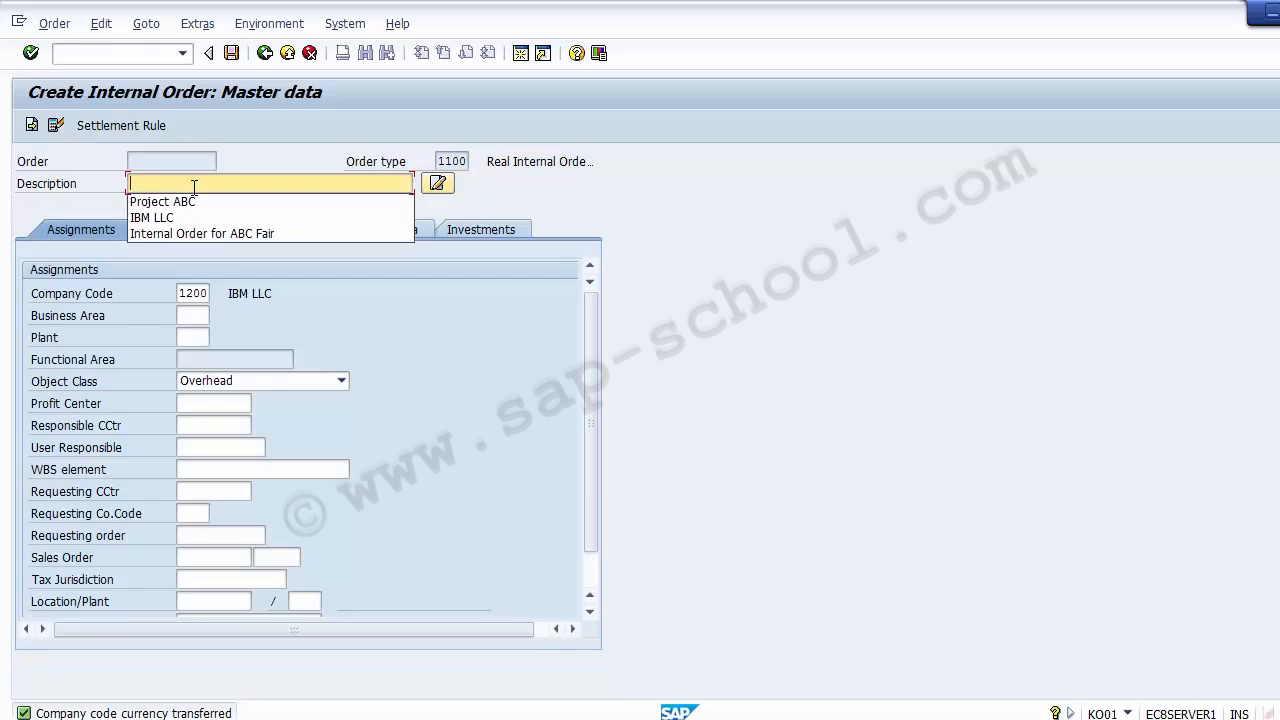
Give the internal order the description "Trade Fair 1100" and select Overhead as its object class
{"action": "type", "text": "T"}
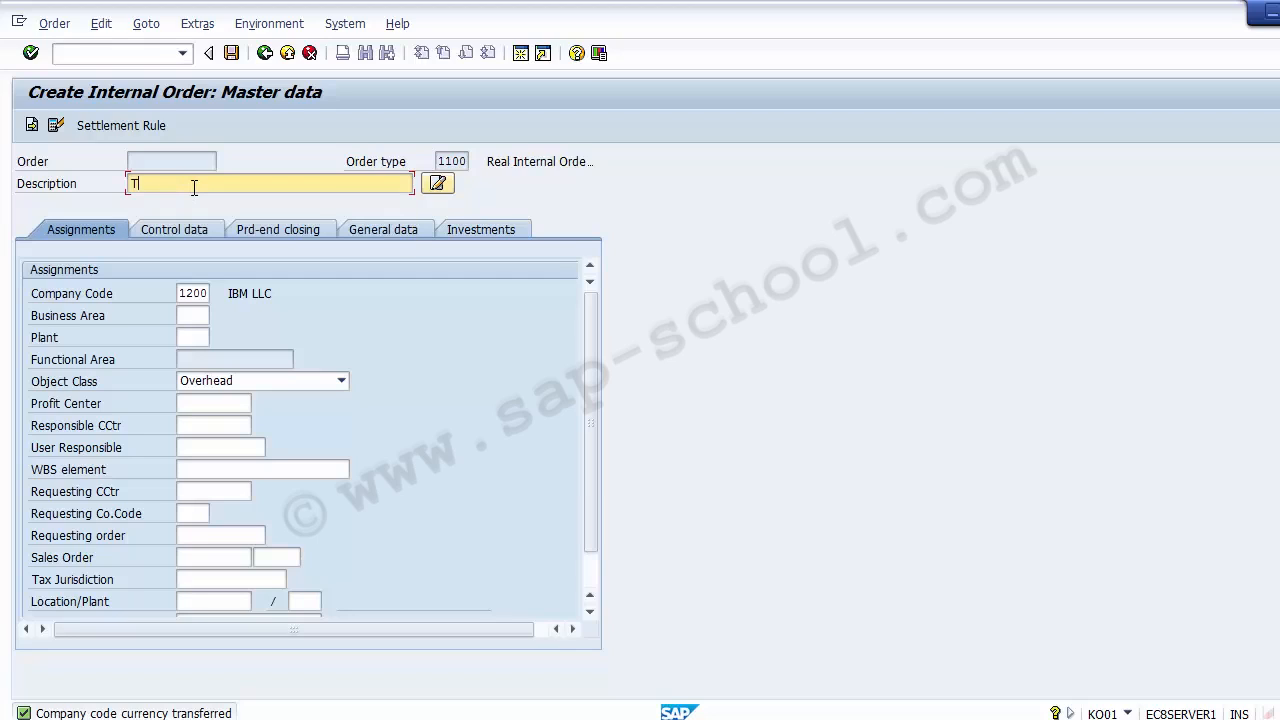
{"action": "type", "text": "rade Fair 1100"}
{"action": "left_click", "coordinate": [196, 293]}
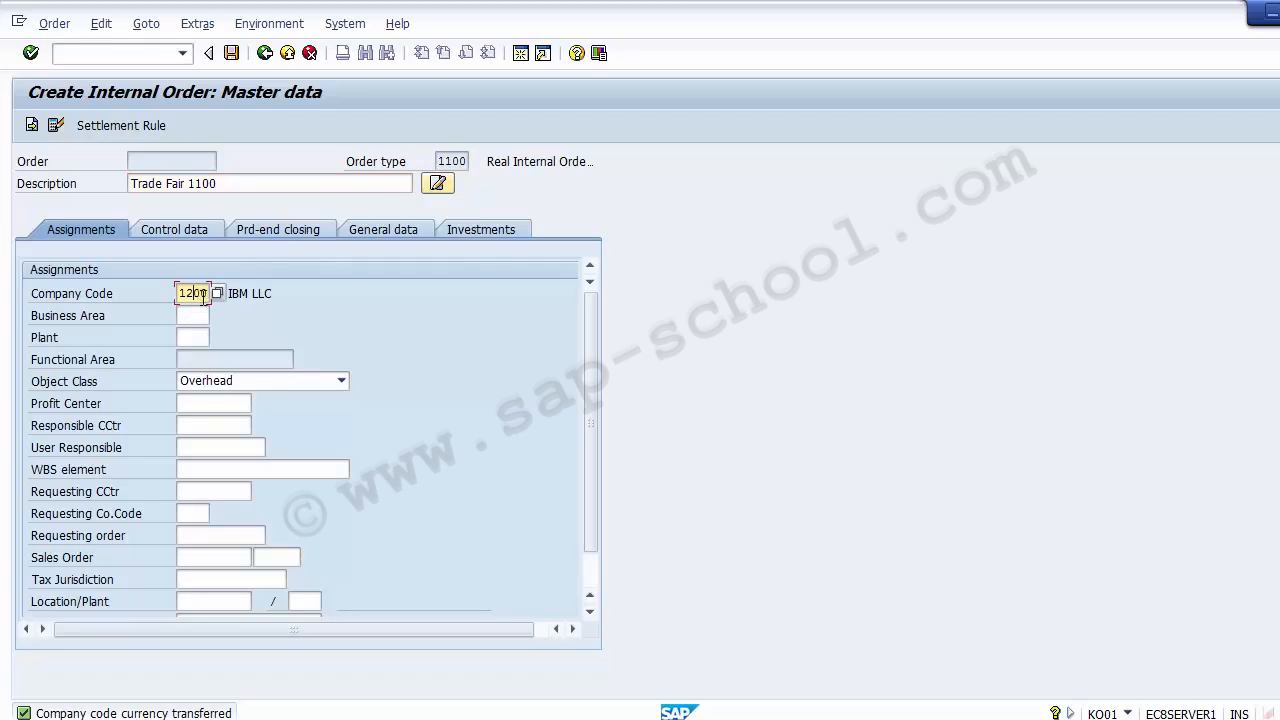
{"action": "left_click", "coordinate": [206, 384]}
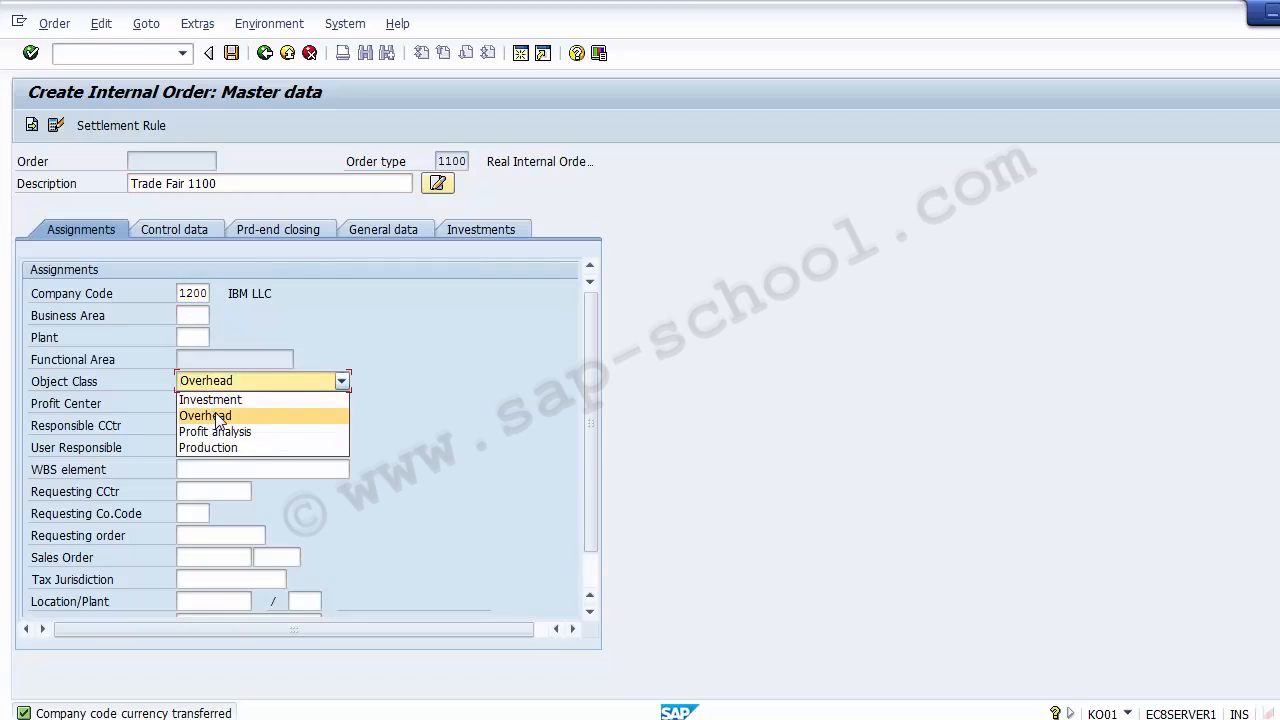
{"action": "left_click", "coordinate": [218, 416]}
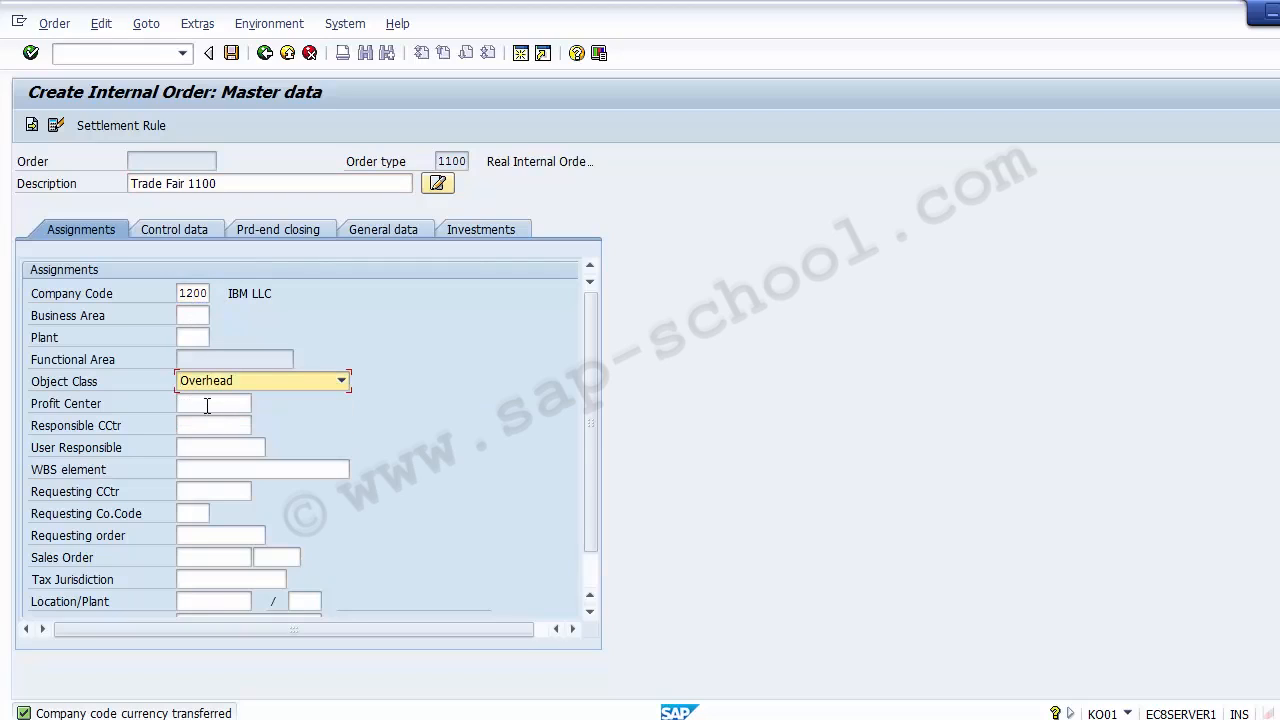
Look up profit center 21000 (BISCUITS) in controlling area Z100, assign it to the internal order and save the order
{"action": "left_click", "coordinate": [207, 405]}
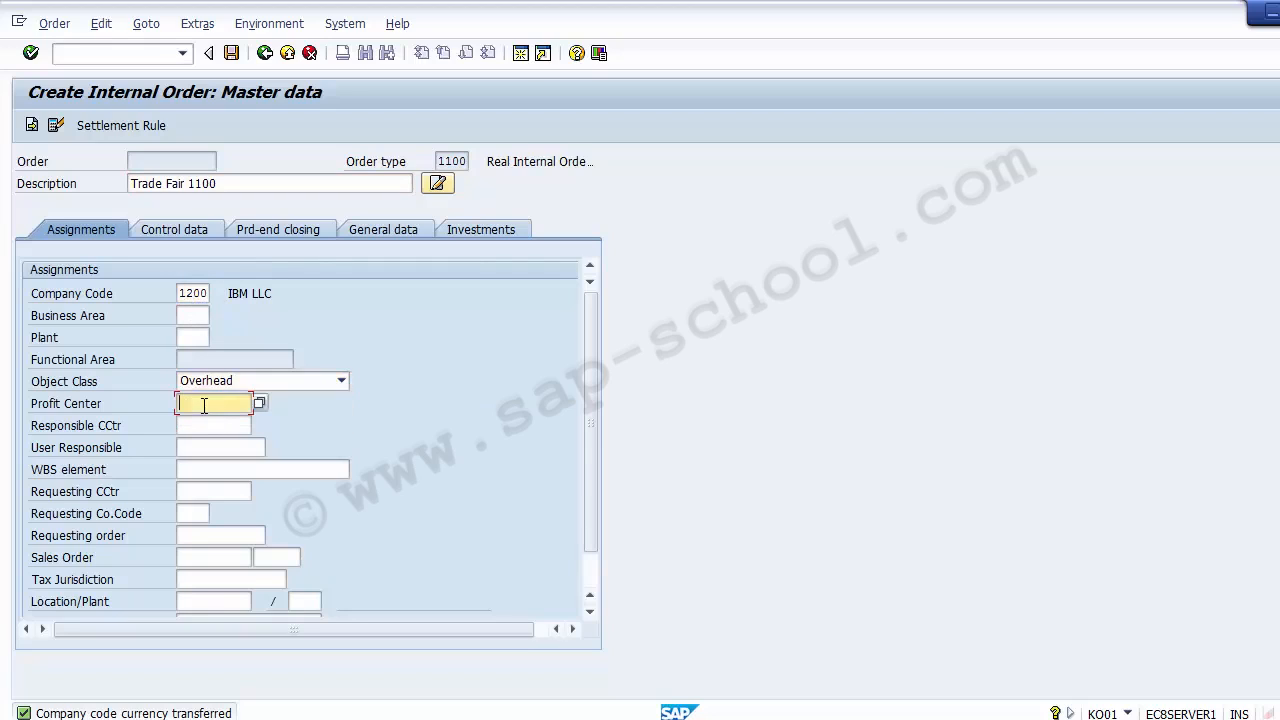
{"action": "left_click", "coordinate": [259, 404]}
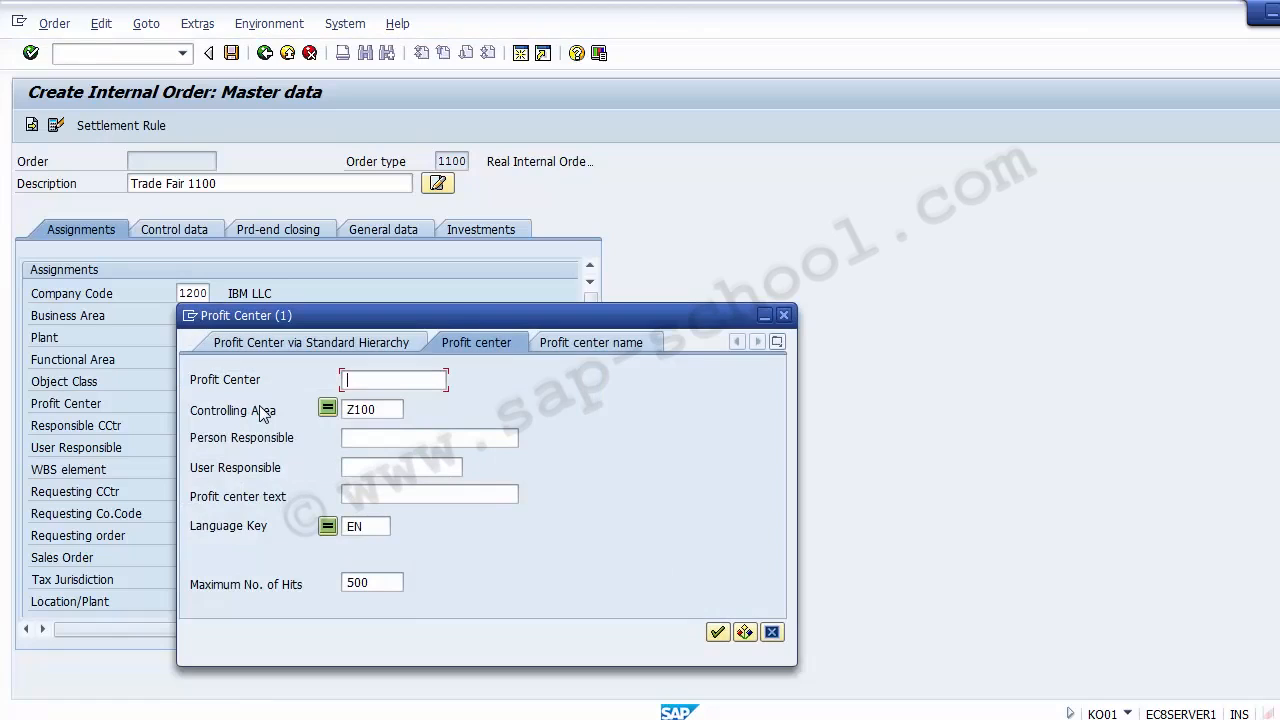
{"action": "left_click", "coordinate": [718, 633]}
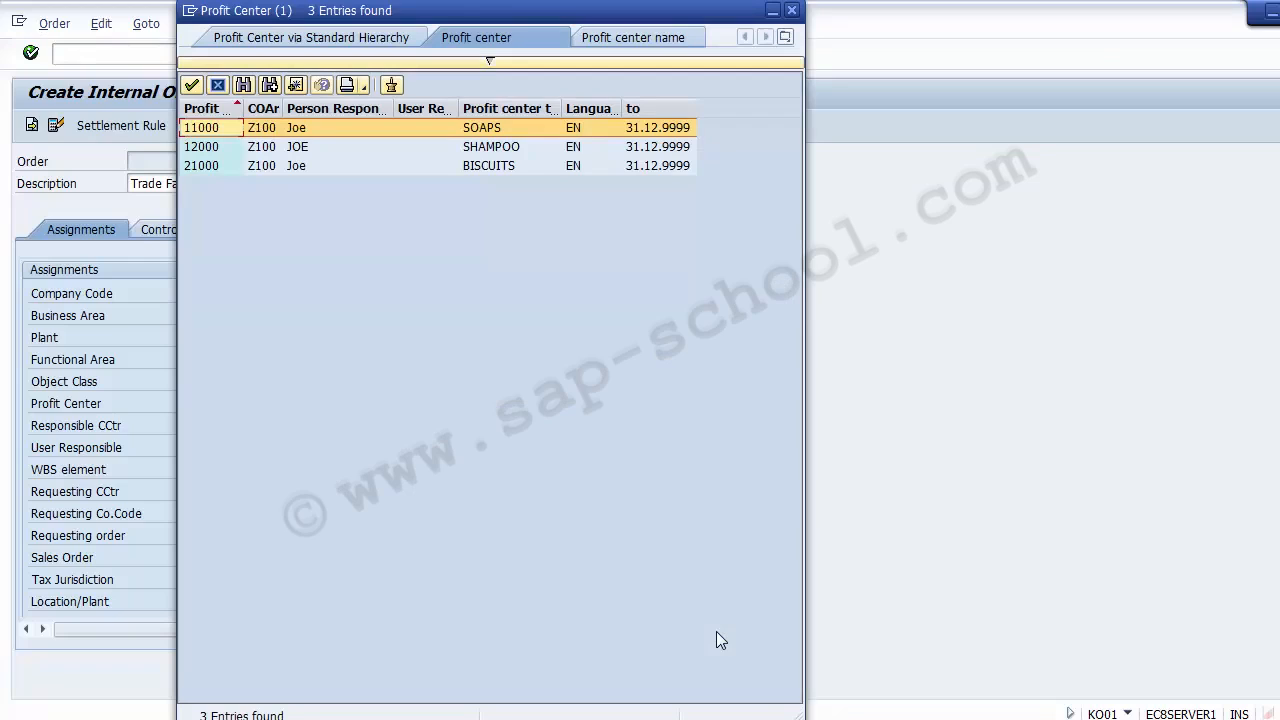
{"action": "key", "text": "Down"}
{"action": "key", "text": "Down"}
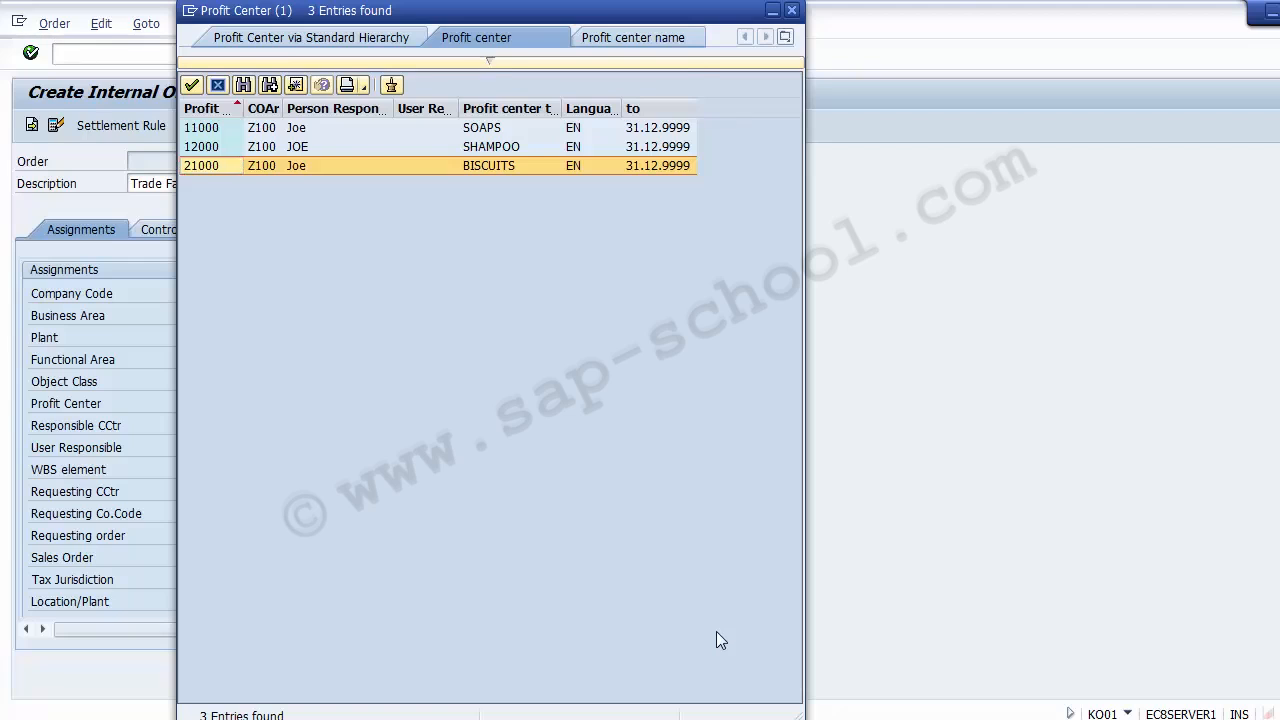
{"action": "key", "text": "Return"}
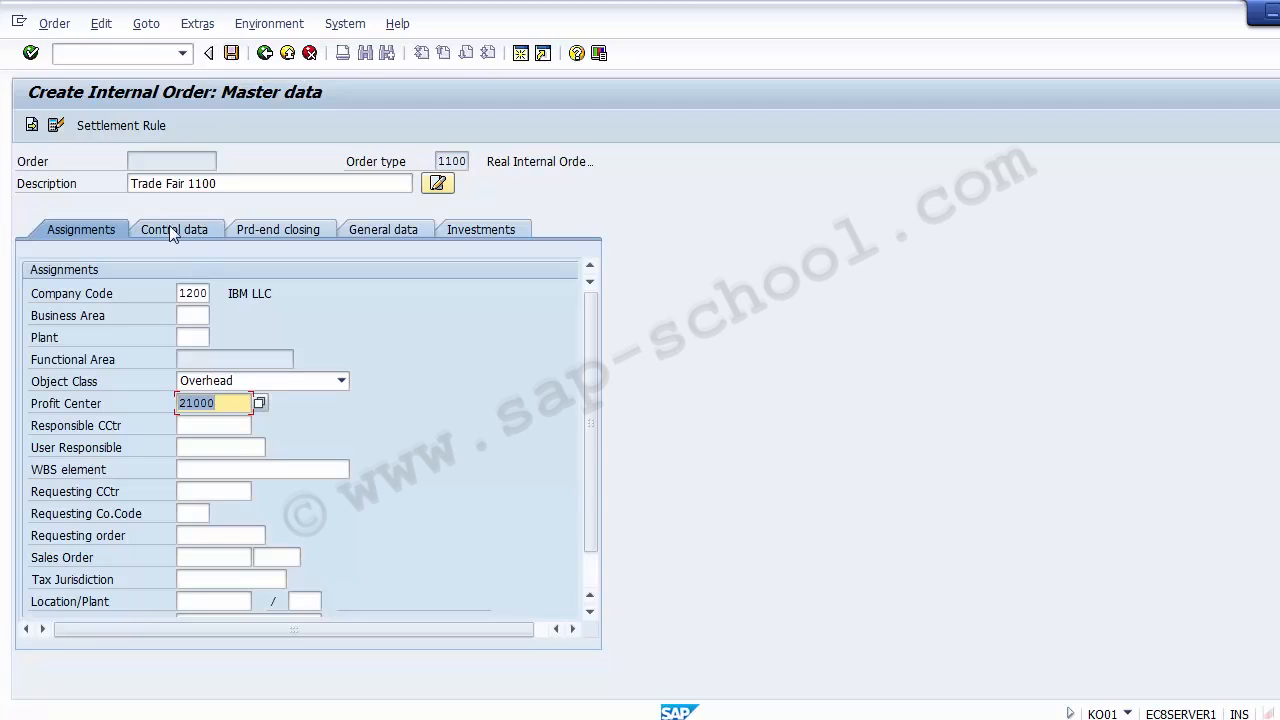
{"action": "left_click", "coordinate": [231, 54]}
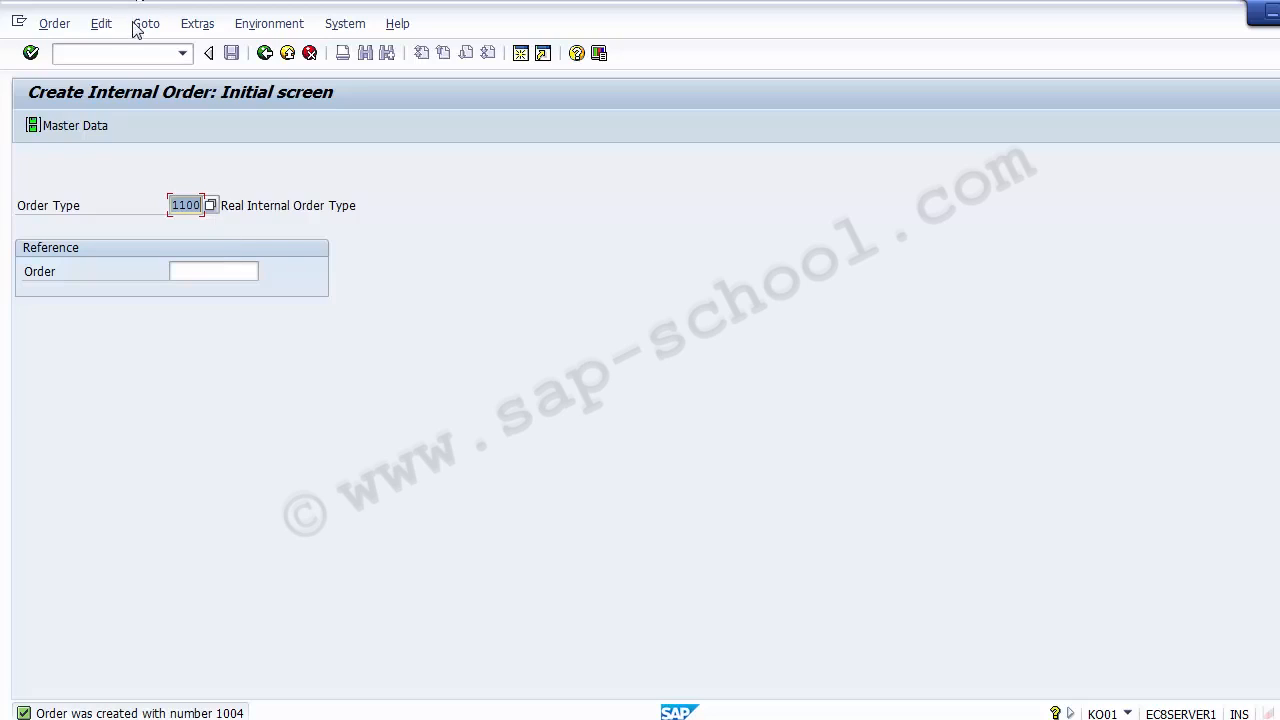
Check the release transaction on the Unit Testing slide in PowerPoint, then return to SAP and open transaction KO02
{"action": "left_click", "coordinate": [134, 52]}
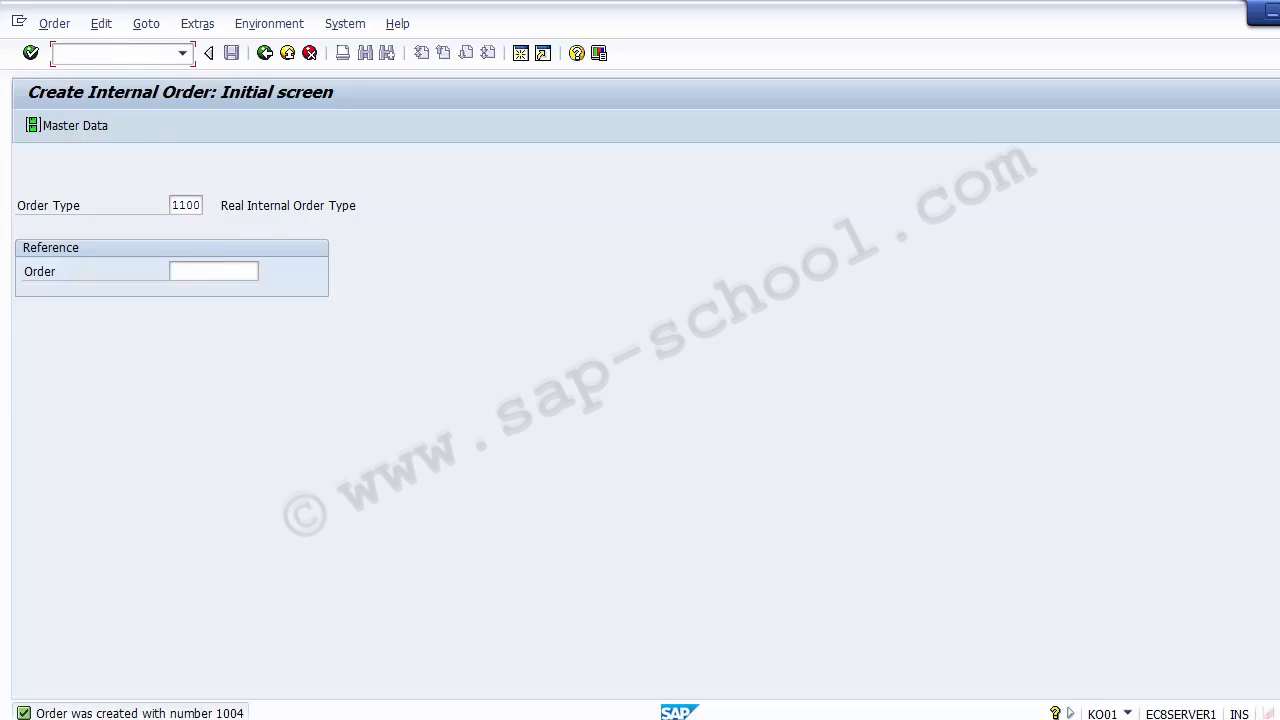
{"action": "key", "text": "alt+Tab"}
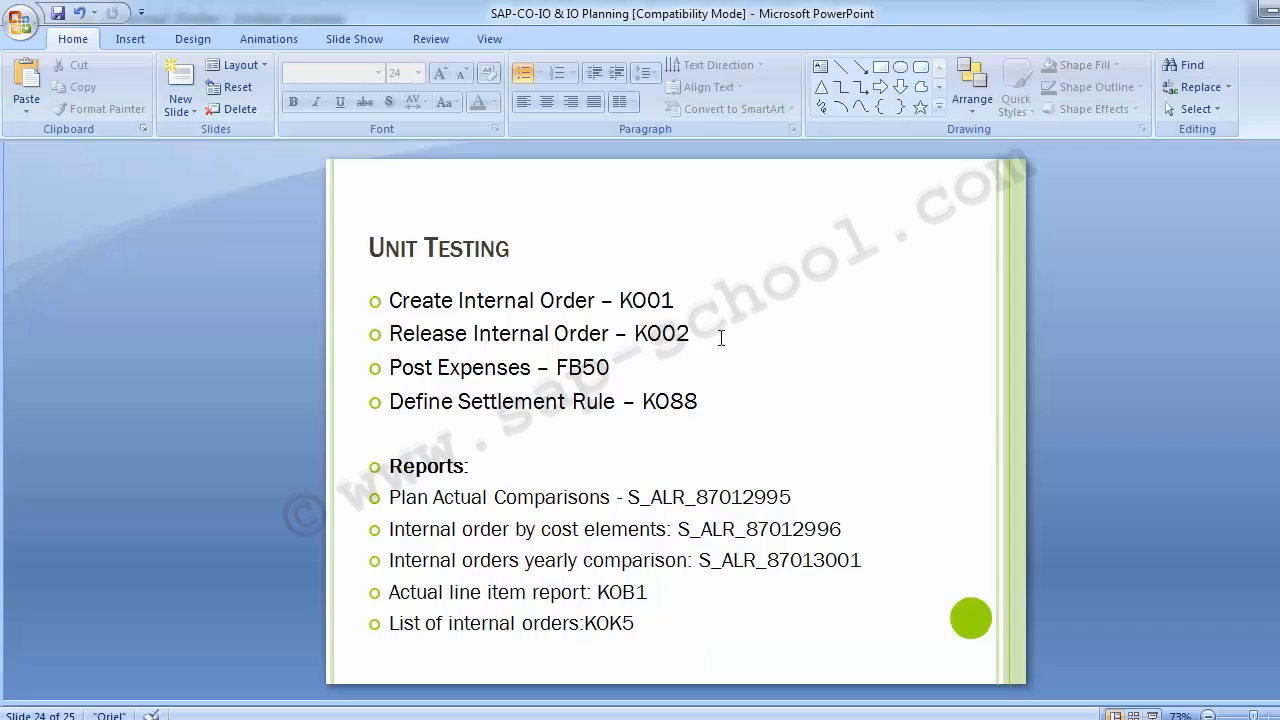
{"action": "left_click", "coordinate": [720, 338]}
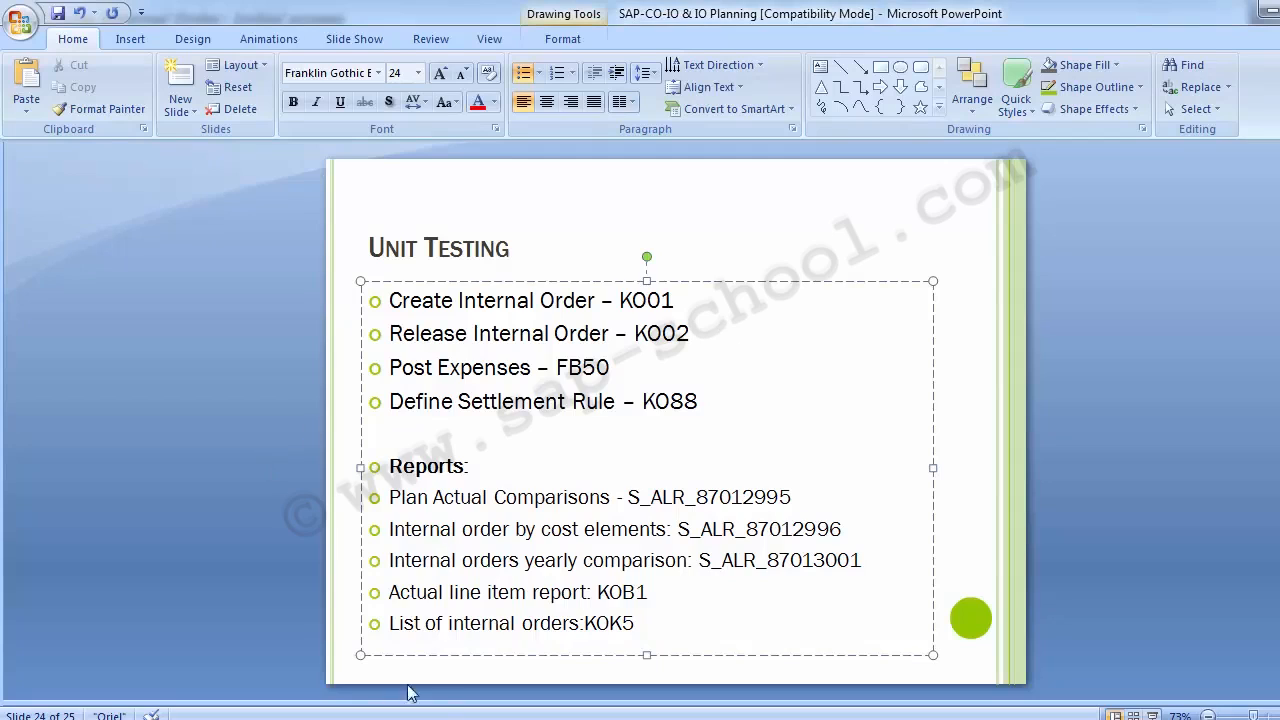
{"action": "mouse_move", "coordinate": [460, 714]}
{"action": "left_click", "coordinate": [574, 629]}
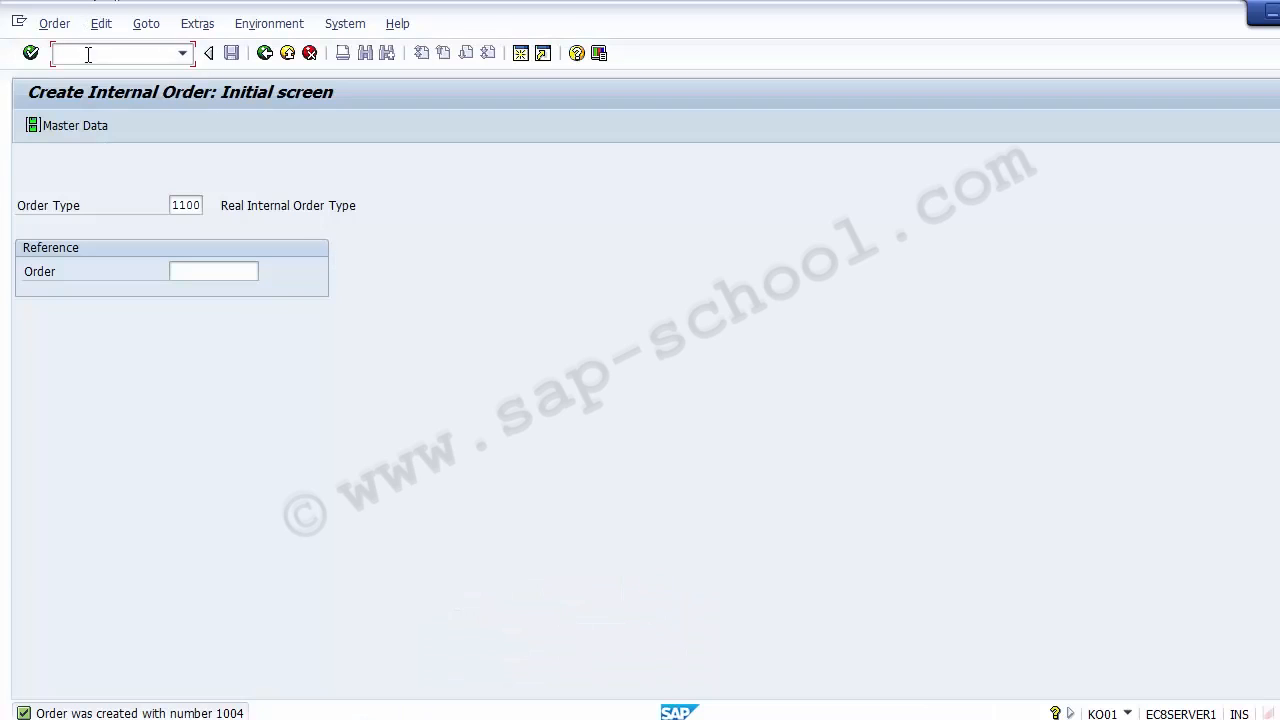
{"action": "type", "text": "/nKO02"}
{"action": "key", "text": "Return"}
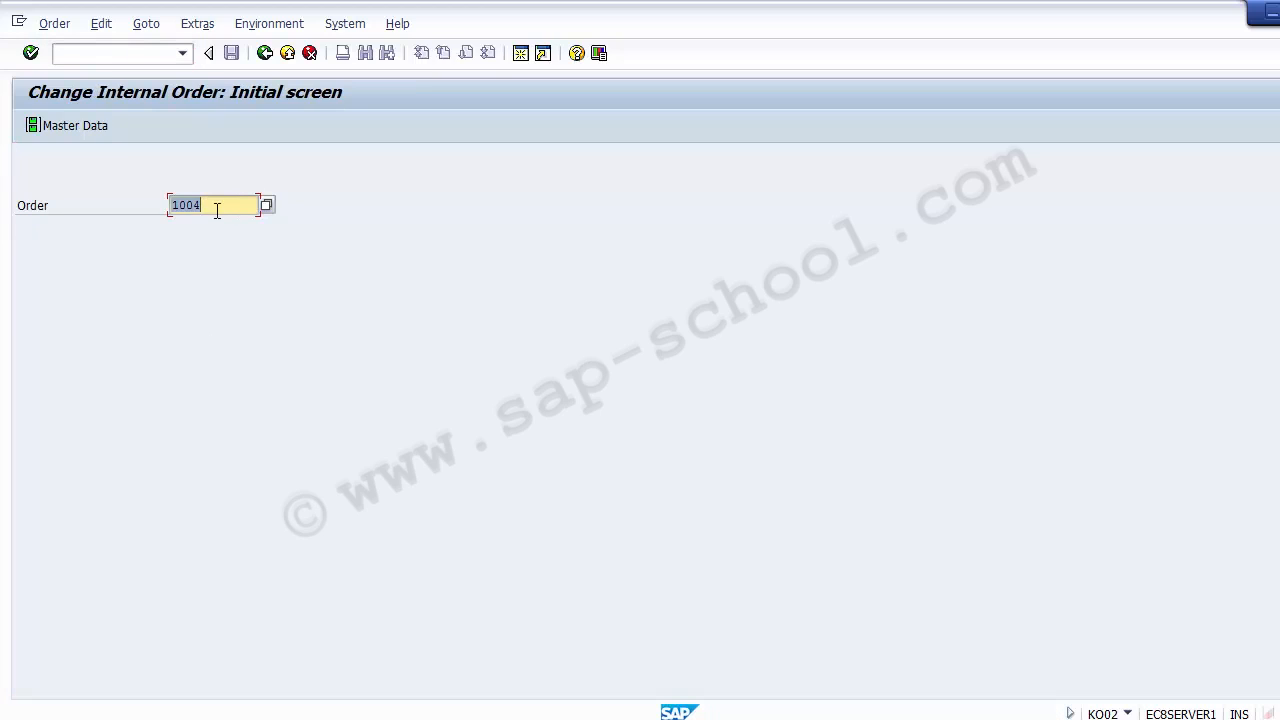
Open the newly created Trade Fair 1100 order by its order number and release it in its control data
{"action": "left_click", "coordinate": [216, 210]}
{"action": "key", "text": "BackSpace"}
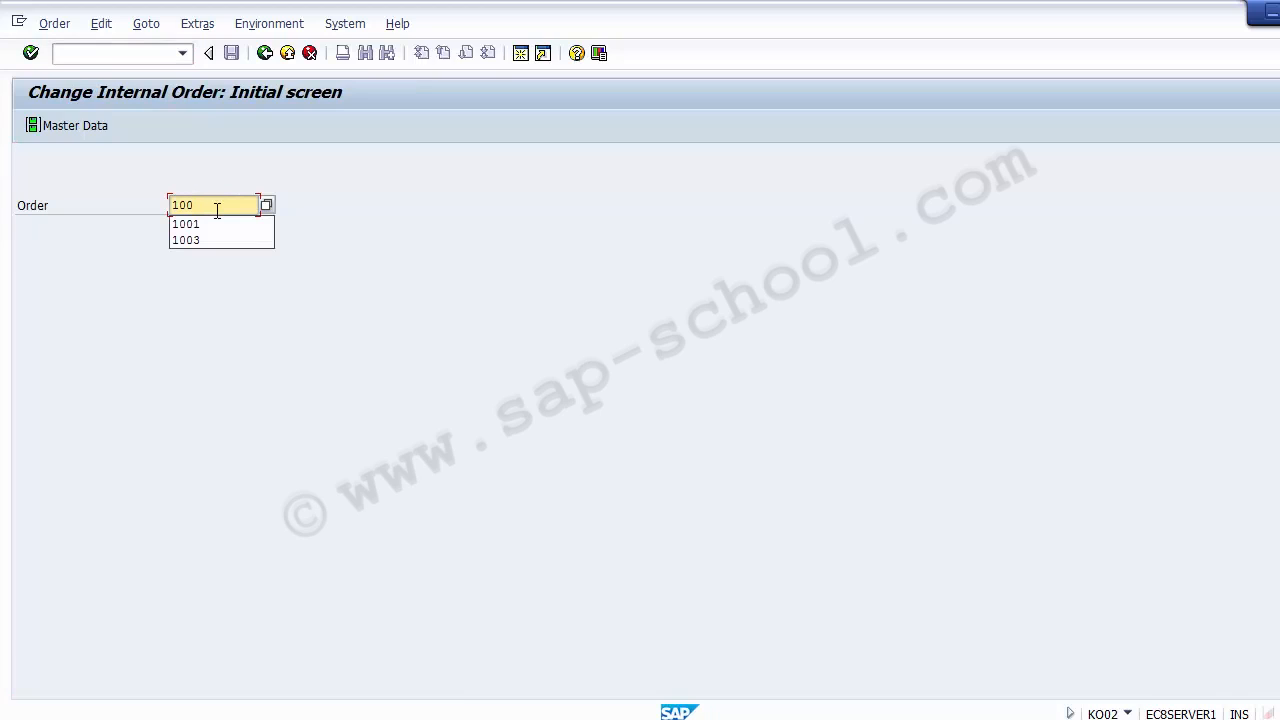
{"action": "key", "text": "BackSpace"}
{"action": "type", "text": "04"}
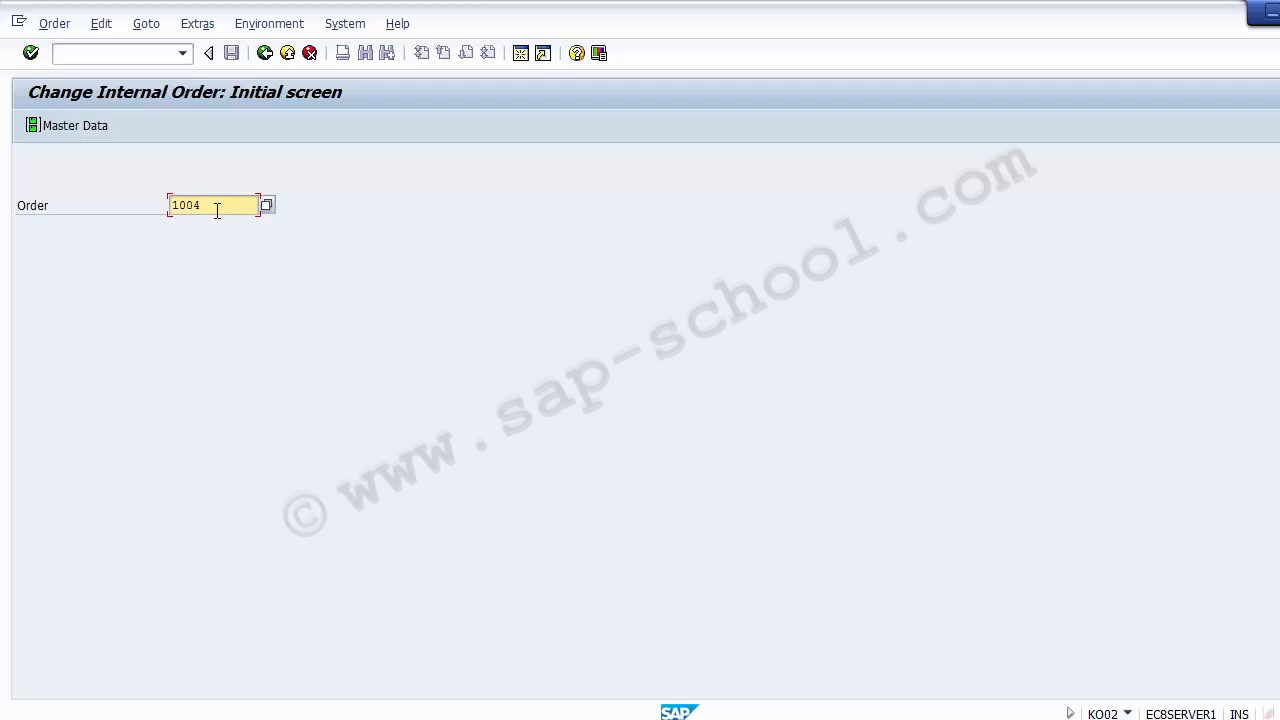
{"action": "key", "text": "Return"}
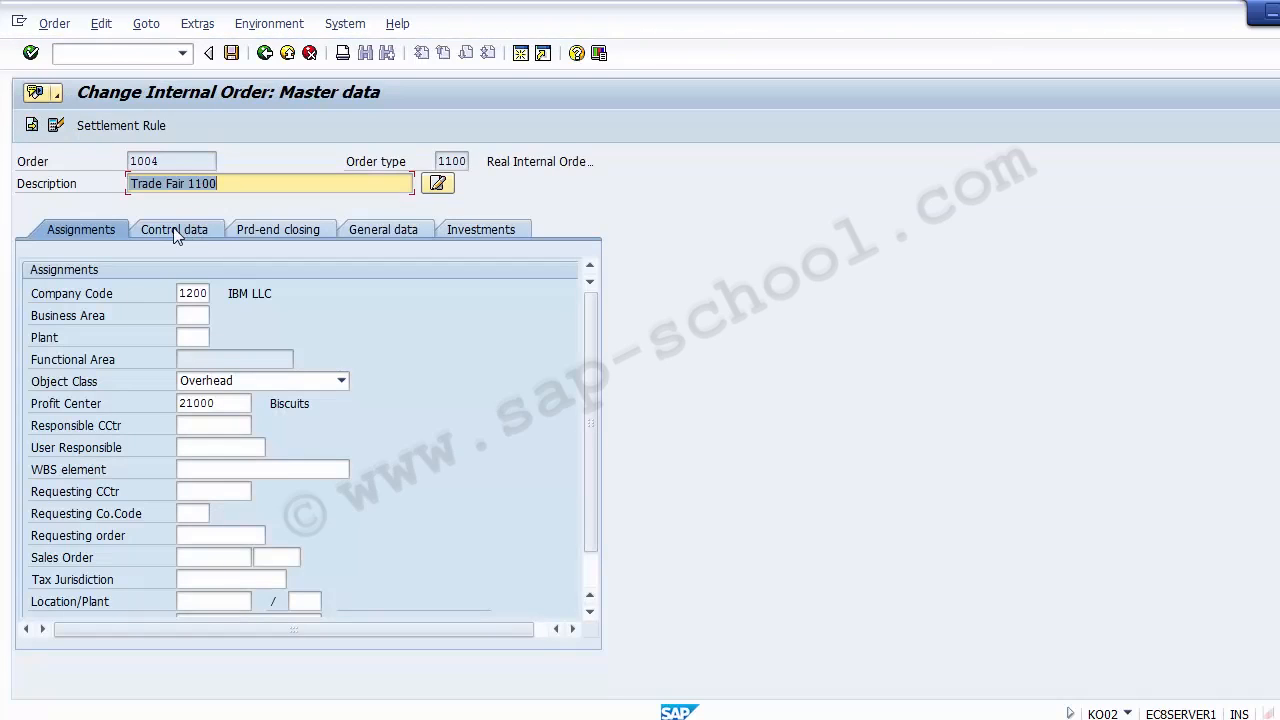
{"action": "left_click", "coordinate": [175, 231]}
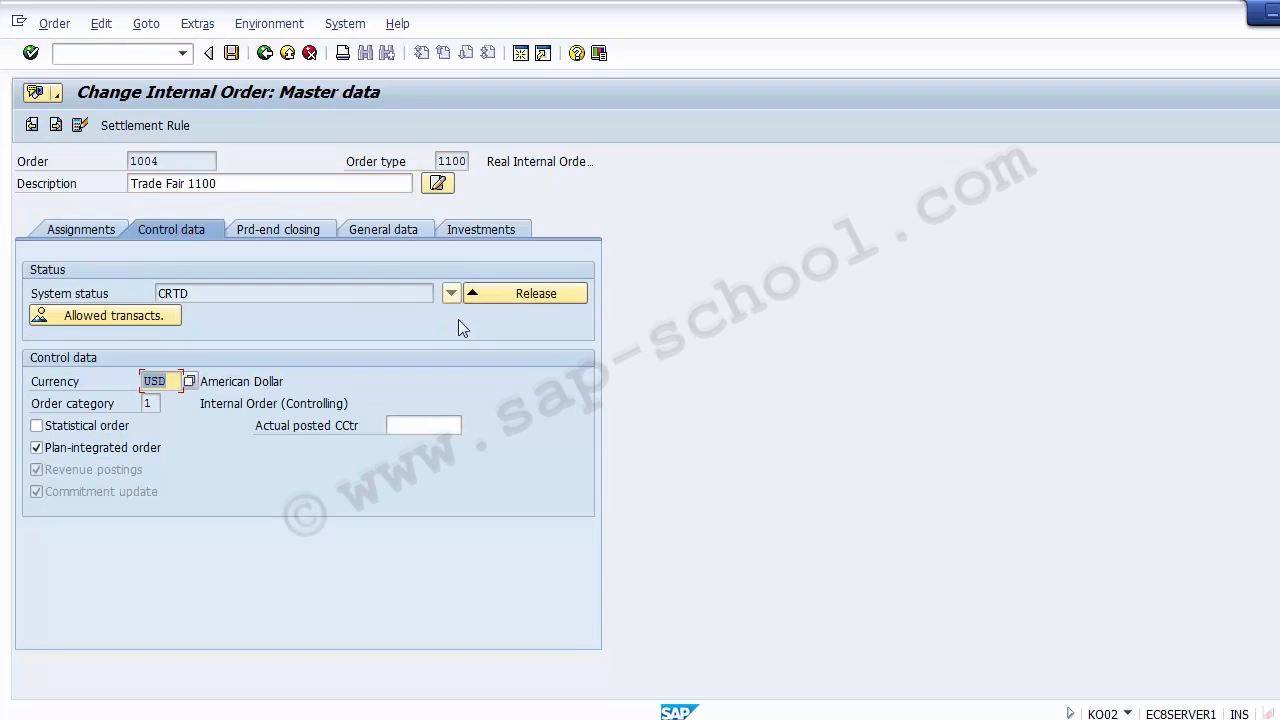
{"action": "left_click", "coordinate": [507, 295]}
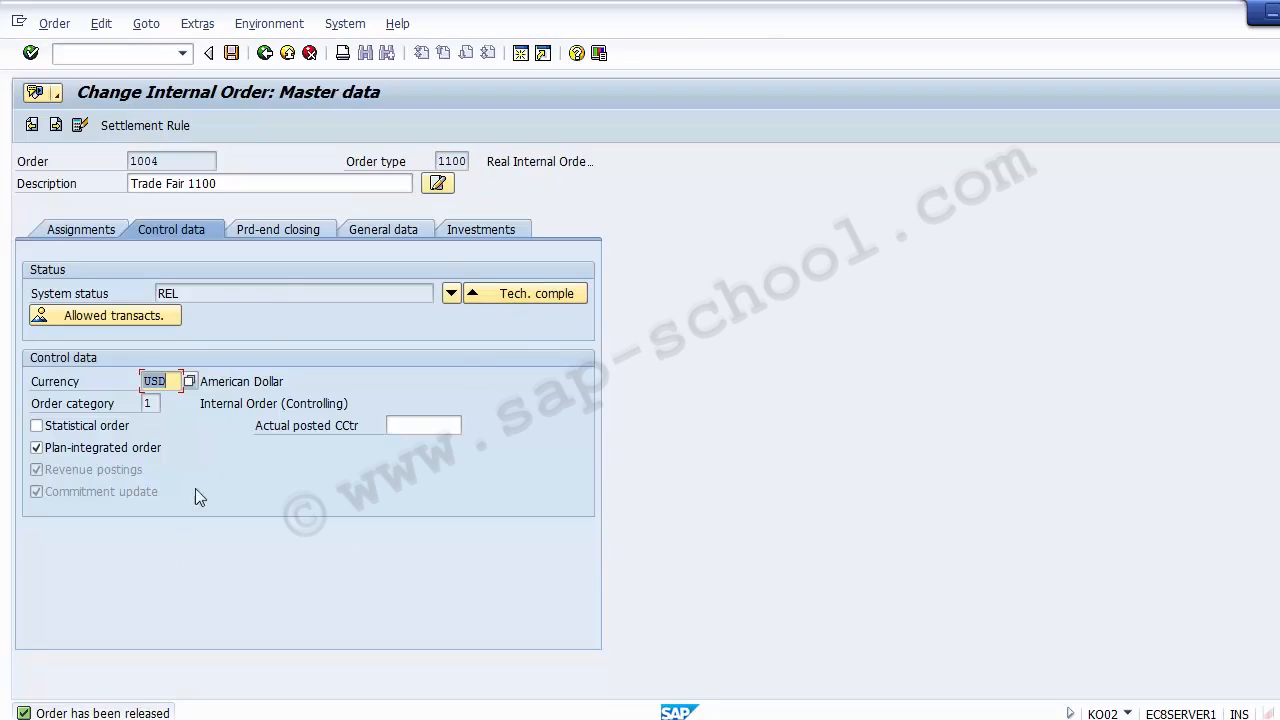
Save the released Trade Fair 1100 order and leave the change transaction
{"action": "left_click", "coordinate": [231, 55]}
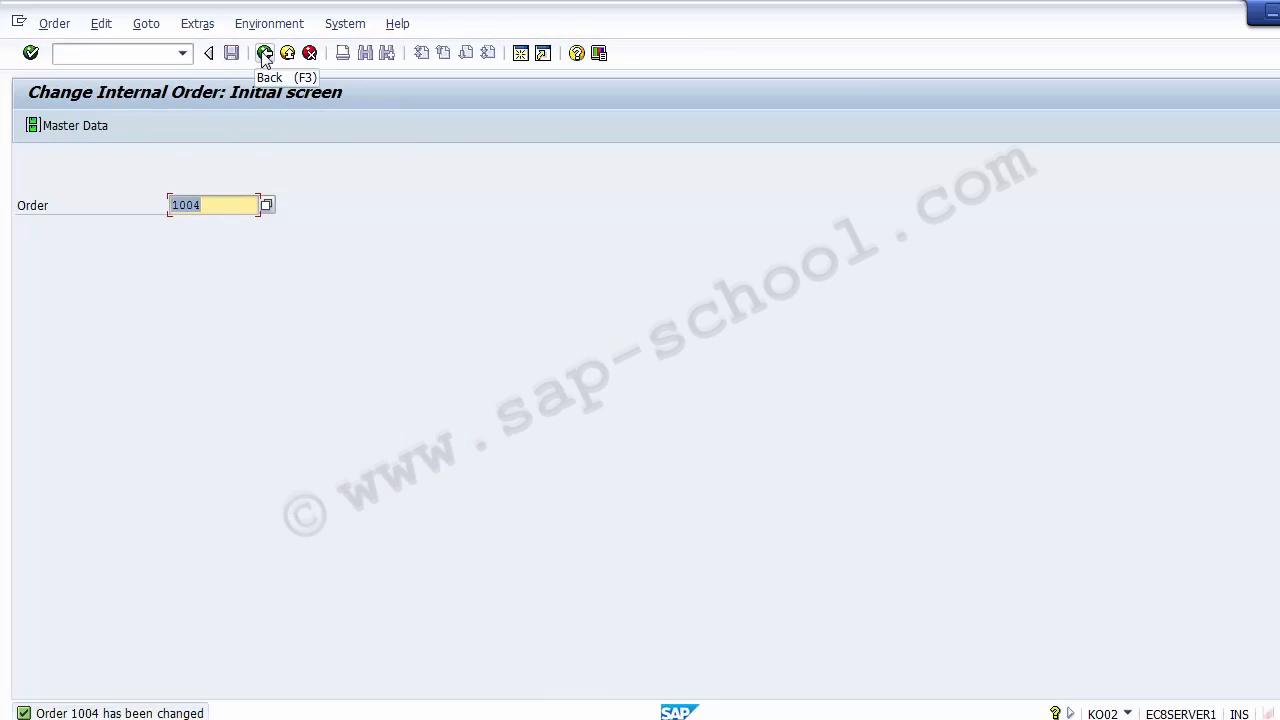
{"action": "left_click", "coordinate": [265, 53]}
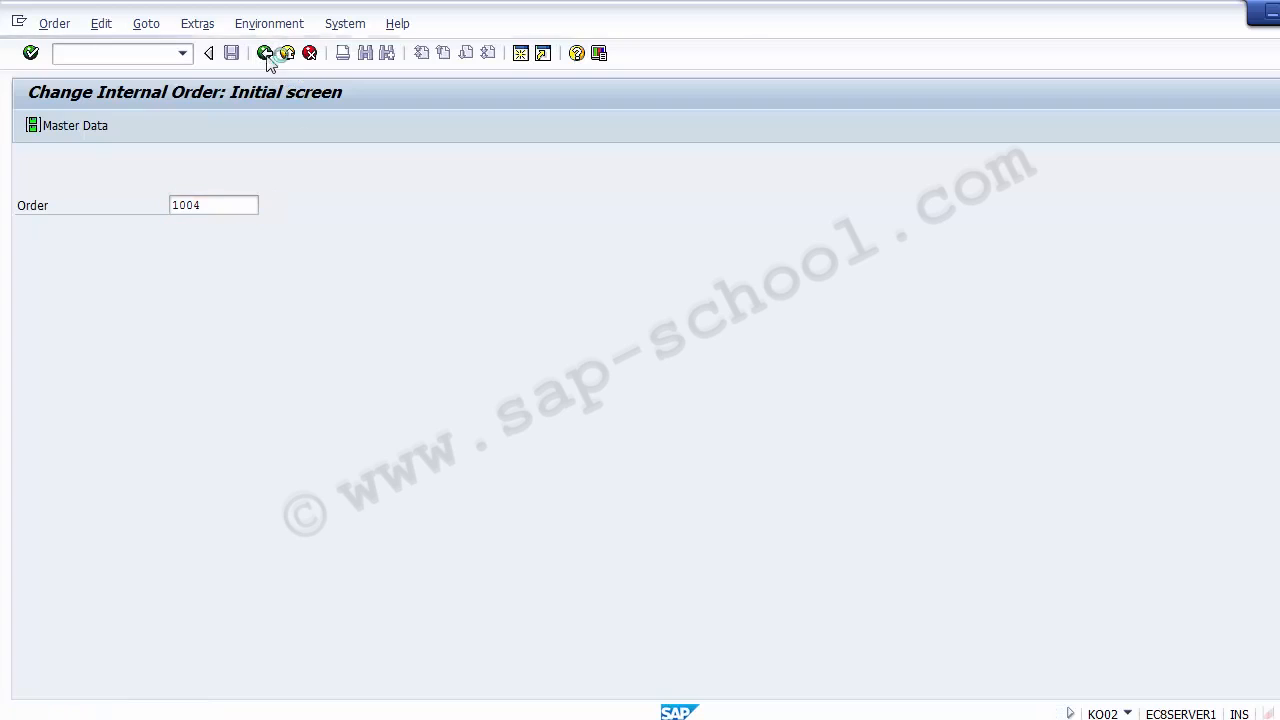
On the Unit Testing slide in PowerPoint, add "/60" after FB50 on the Post Expenses line
{"action": "left_click", "coordinate": [581, 718]}
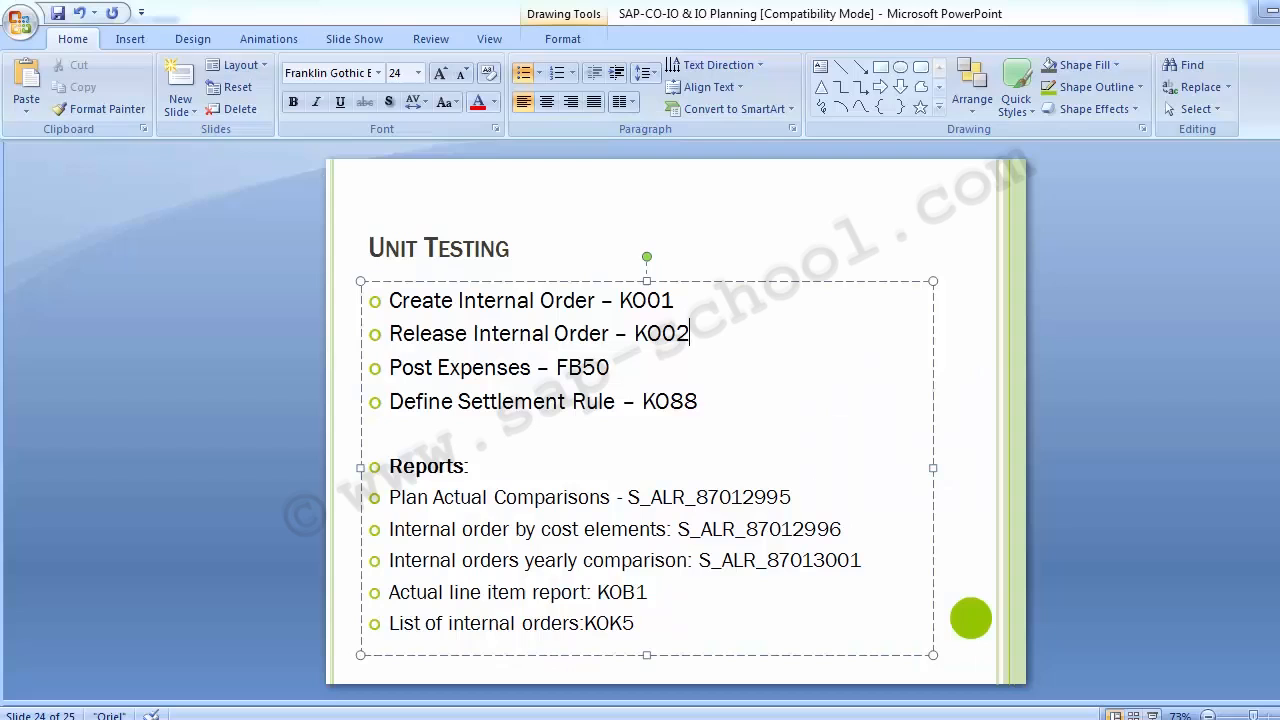
{"action": "left_click", "coordinate": [191, 350]}
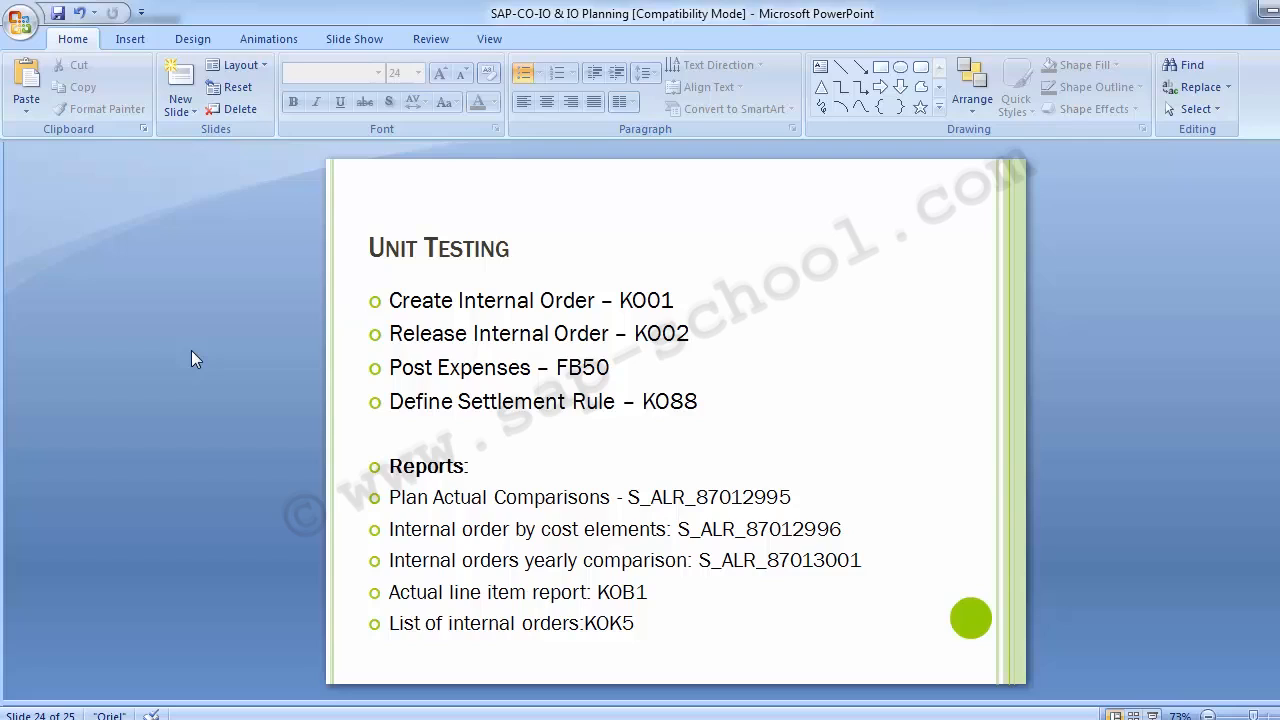
{"action": "left_click", "coordinate": [588, 624]}
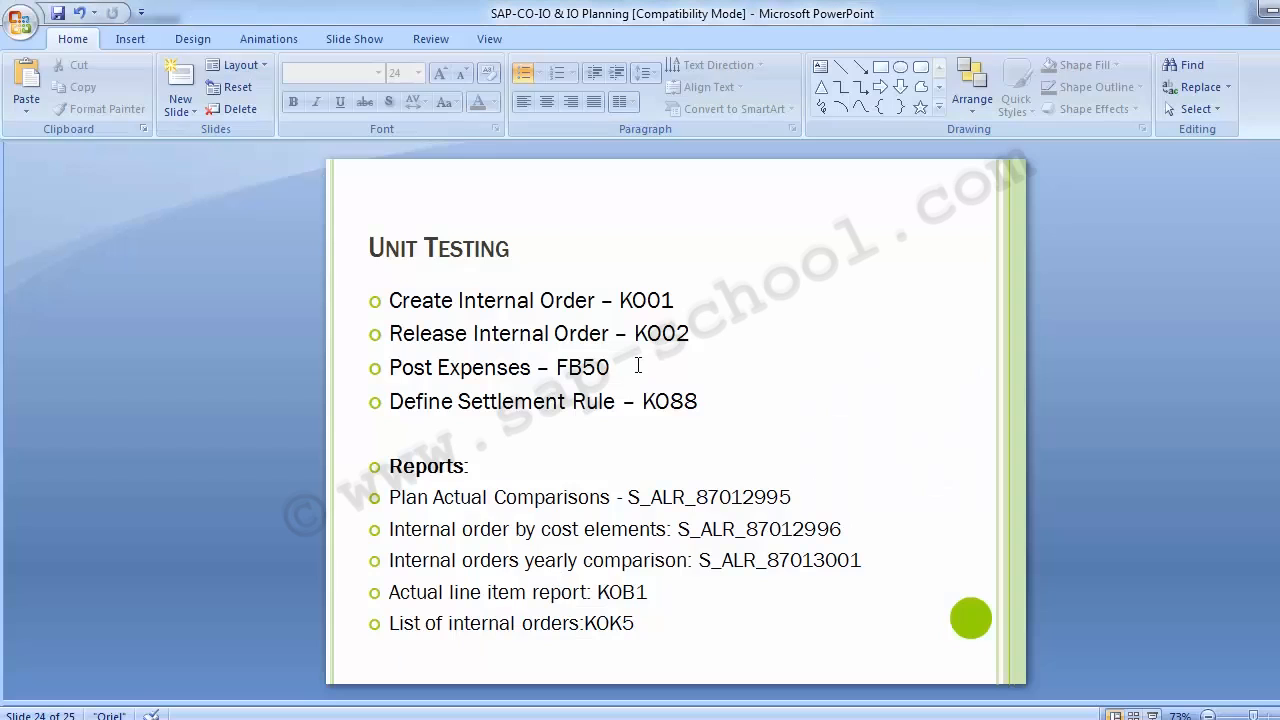
{"action": "left_click", "coordinate": [636, 368]}
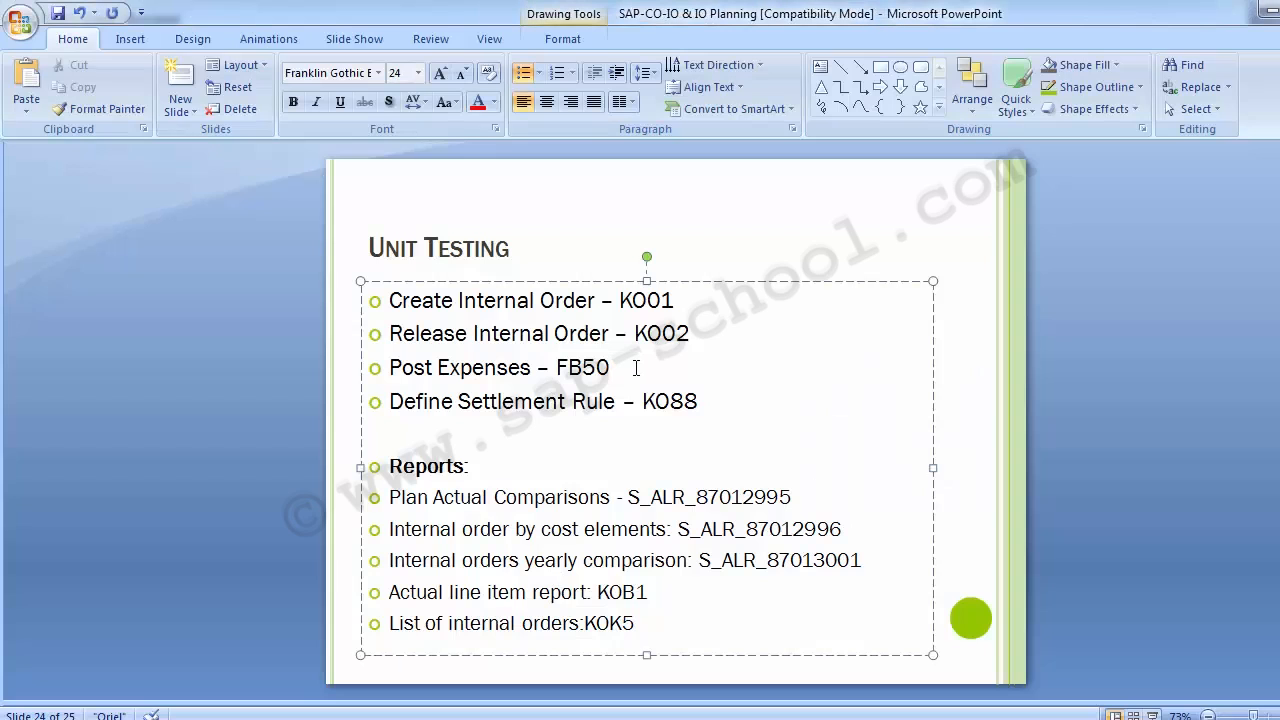
{"action": "type", "text": "/"}
{"action": "type", "text": "60"}
Return to the SAP Easy Access session and open transaction FB60 to enter a vendor invoice
{"action": "left_click", "coordinate": [486, 718]}
{"action": "left_click", "coordinate": [483, 566]}
{"action": "left_click", "coordinate": [112, 56]}
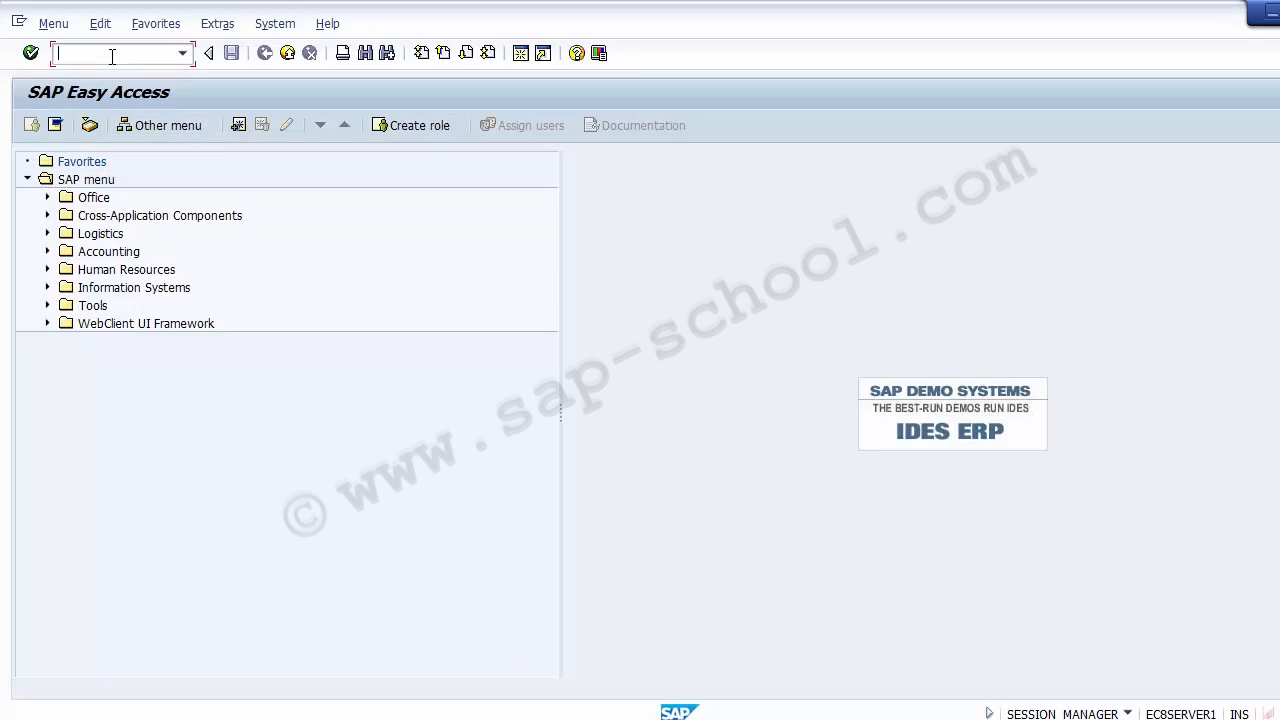
{"action": "type", "text": "FB60"}
{"action": "key", "text": "Return"}
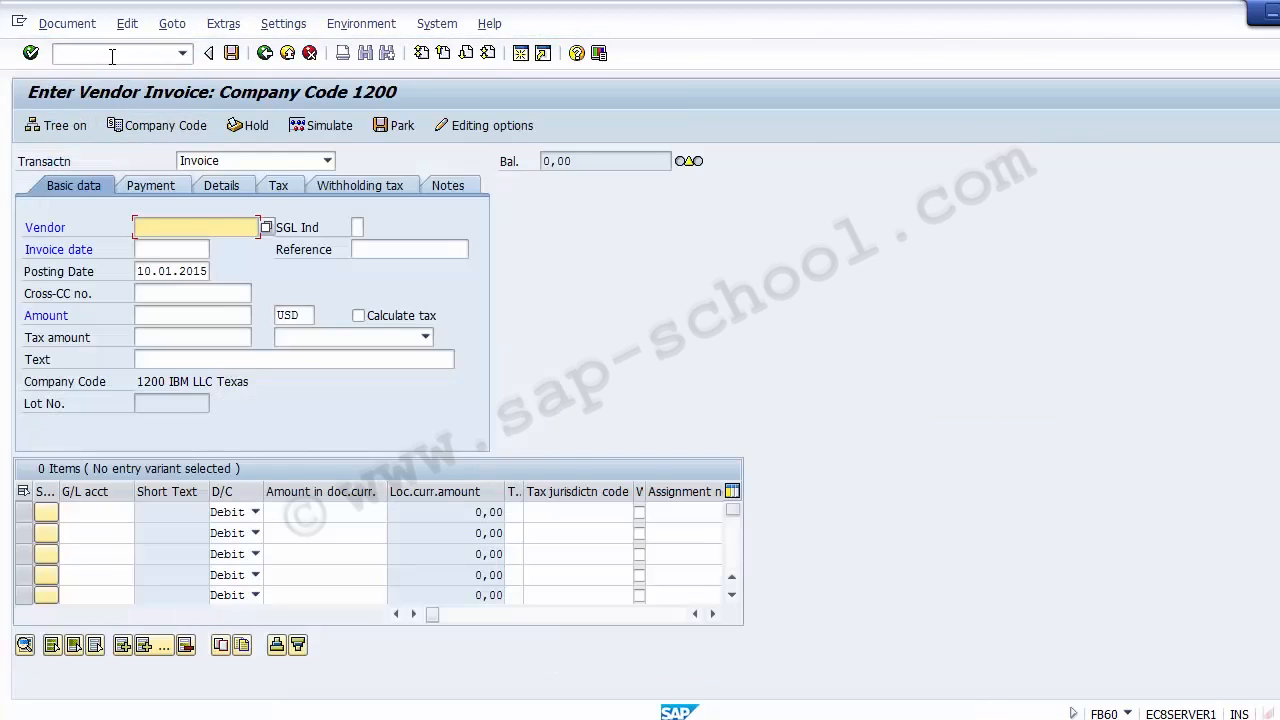
Fill in the vendor account from the earlier entries and set the invoice date to 01.12.2014
{"action": "key", "text": "Down"}
{"action": "key", "text": "Return"}
{"action": "key", "text": "Tab"}
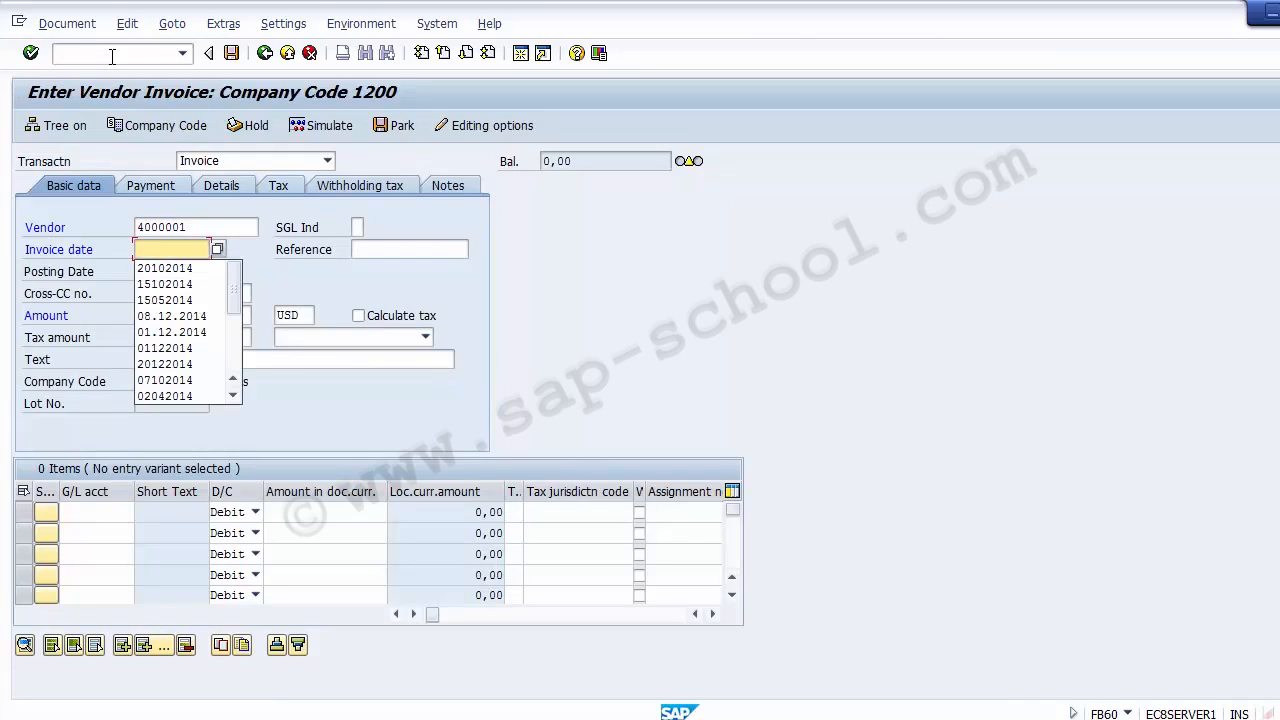
{"action": "key", "text": "Down"}
{"action": "key", "text": "Down"}
{"action": "key", "text": "Down"}
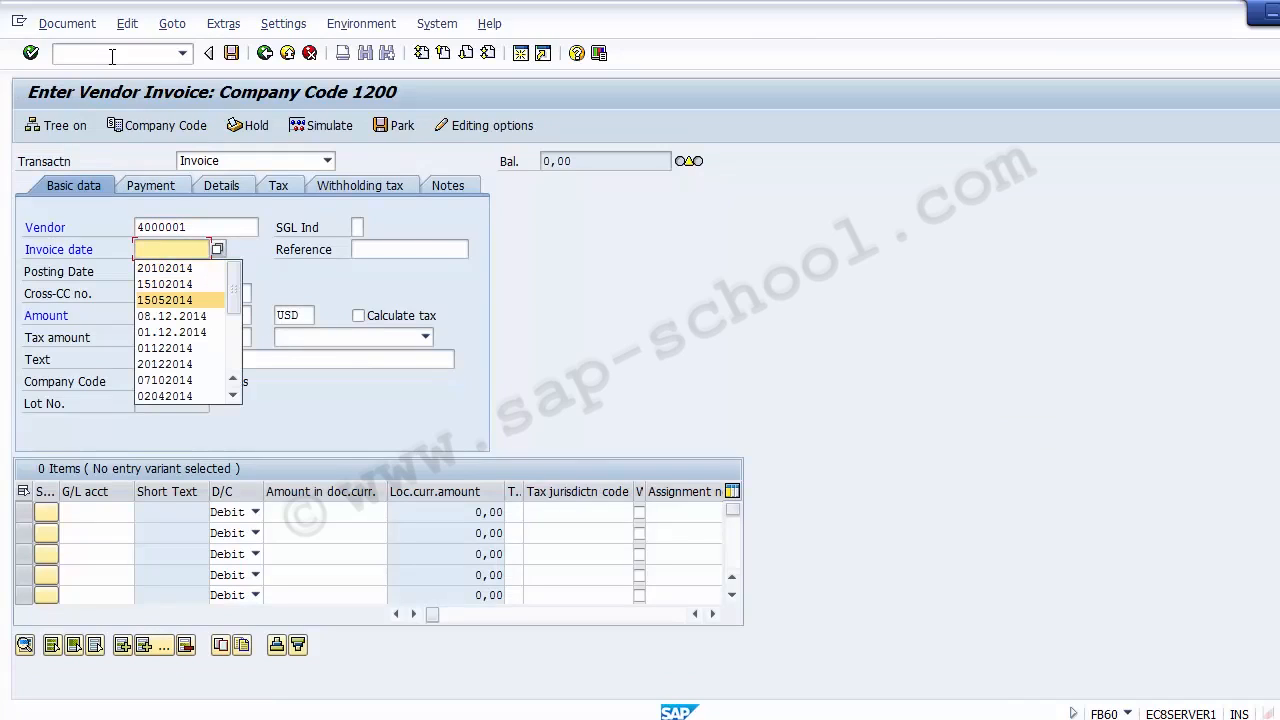
{"action": "key", "text": "Down"}
{"action": "key", "text": "Down"}
{"action": "key", "text": "Return"}
{"action": "key", "text": "Tab"}
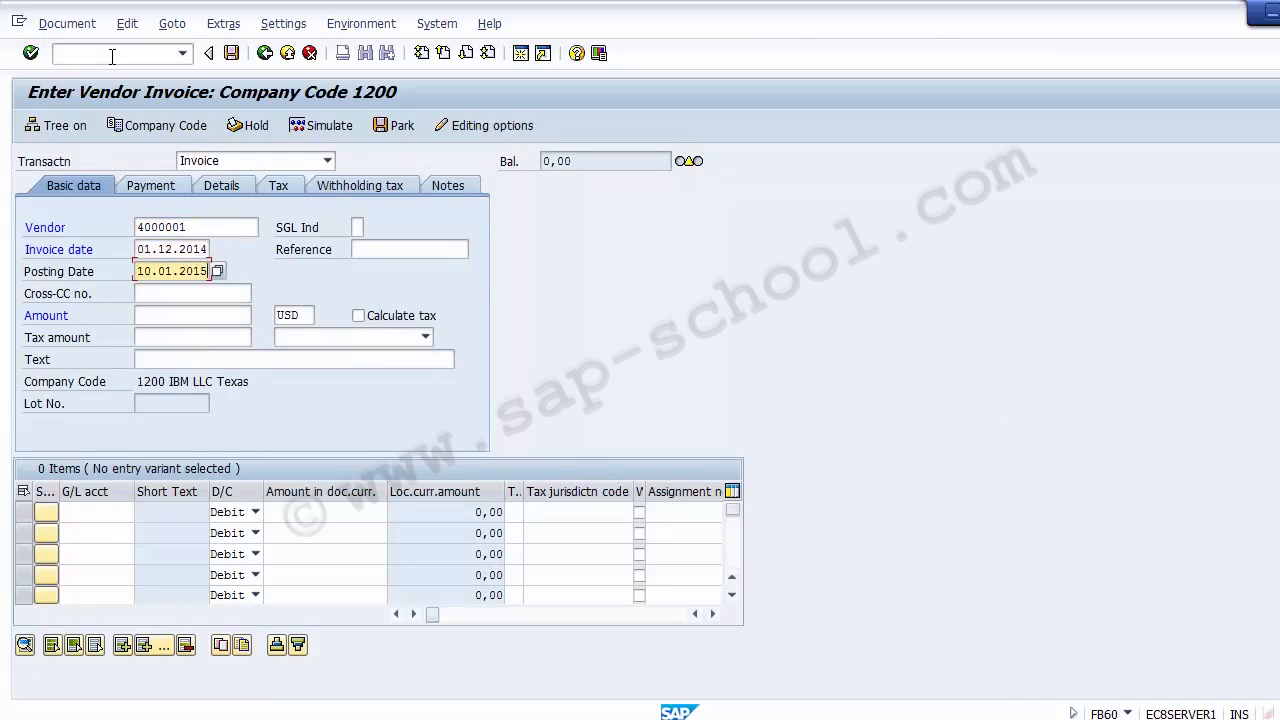
Set the invoice's posting date to 01.12.2014 and its amount to 20000 USD
{"action": "key", "text": "shift+Tab"}
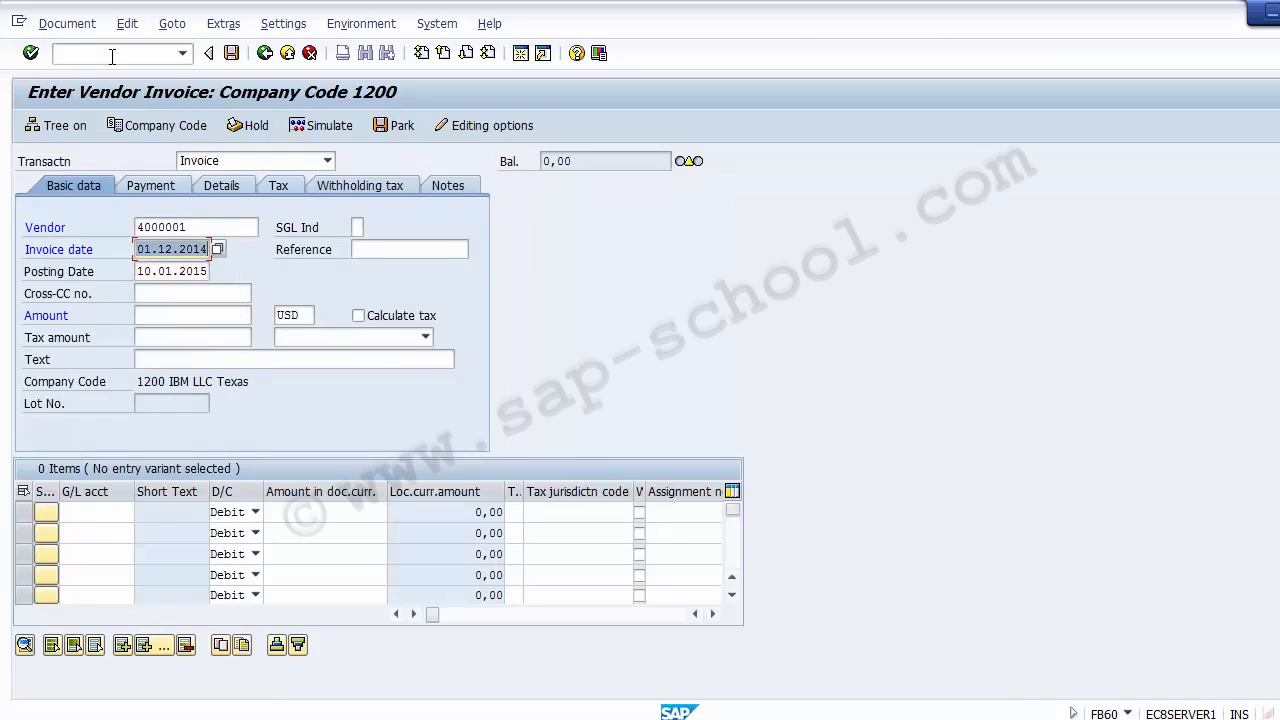
{"action": "key", "text": "Tab"}
{"action": "type", "text": "01.12.2014"}
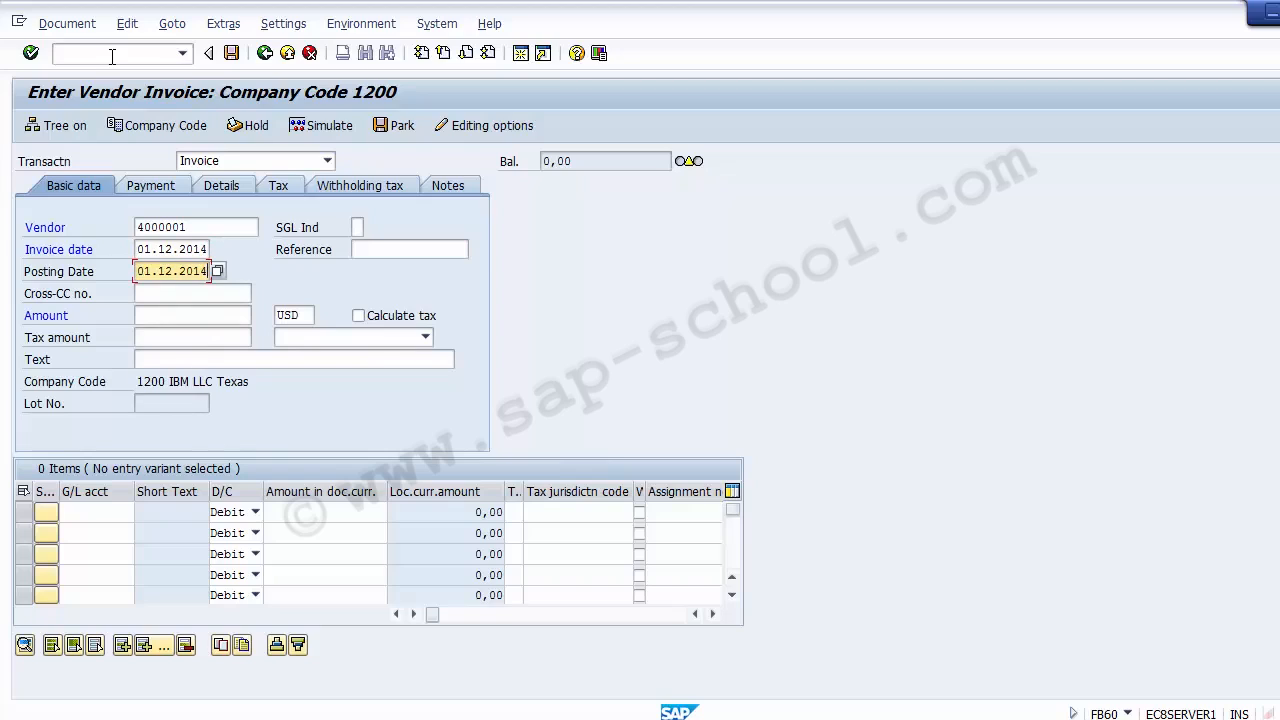
{"action": "key", "text": "Tab"}
{"action": "key", "text": "Tab"}
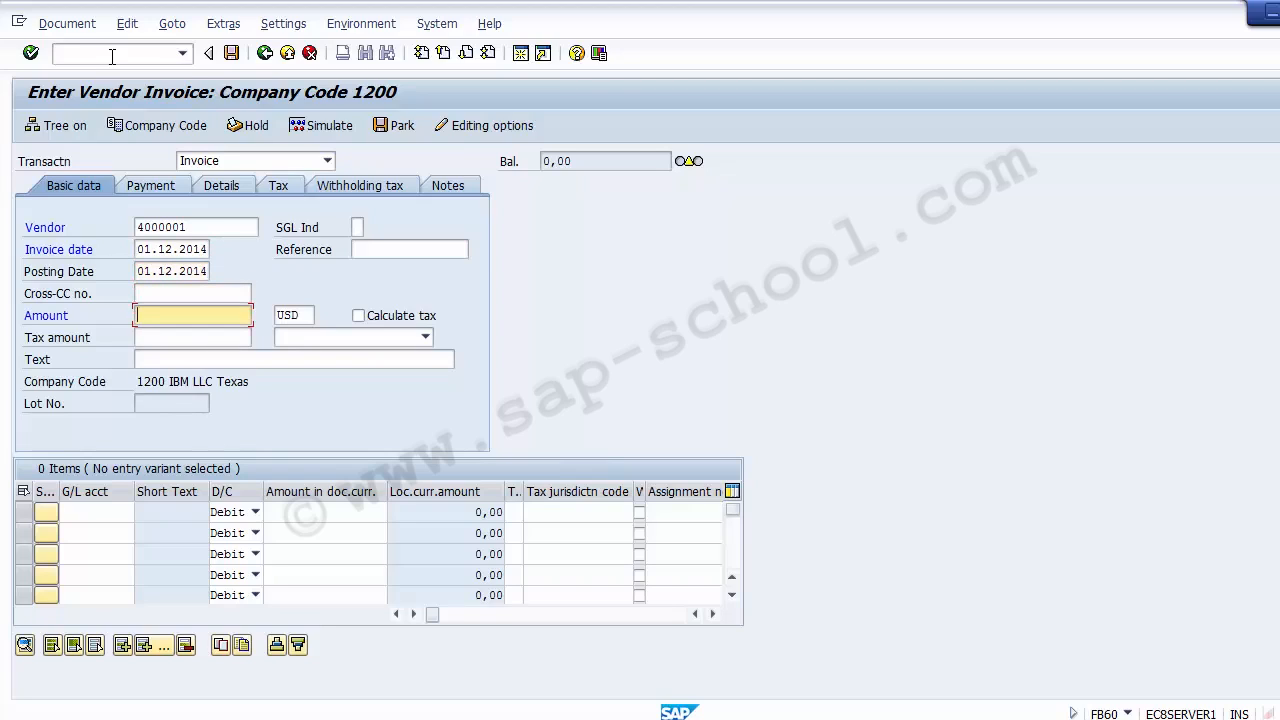
{"action": "type", "text": "20000"}
{"action": "key", "text": "Down"}
{"action": "key", "text": "Down"}
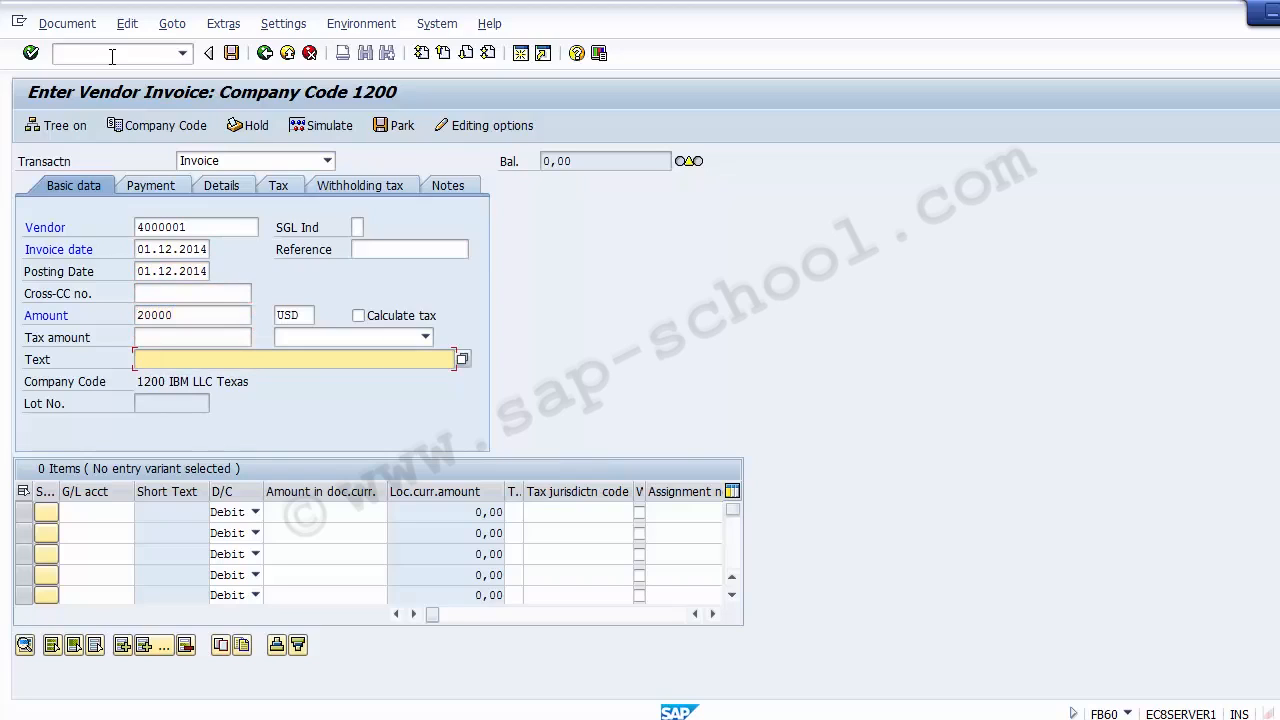
Choose the Salary Account from the earlier entries as the G/L account of the first line item
{"action": "key", "text": "Tab"}
{"action": "key", "text": "Tab"}
{"action": "key", "text": "Tab"}
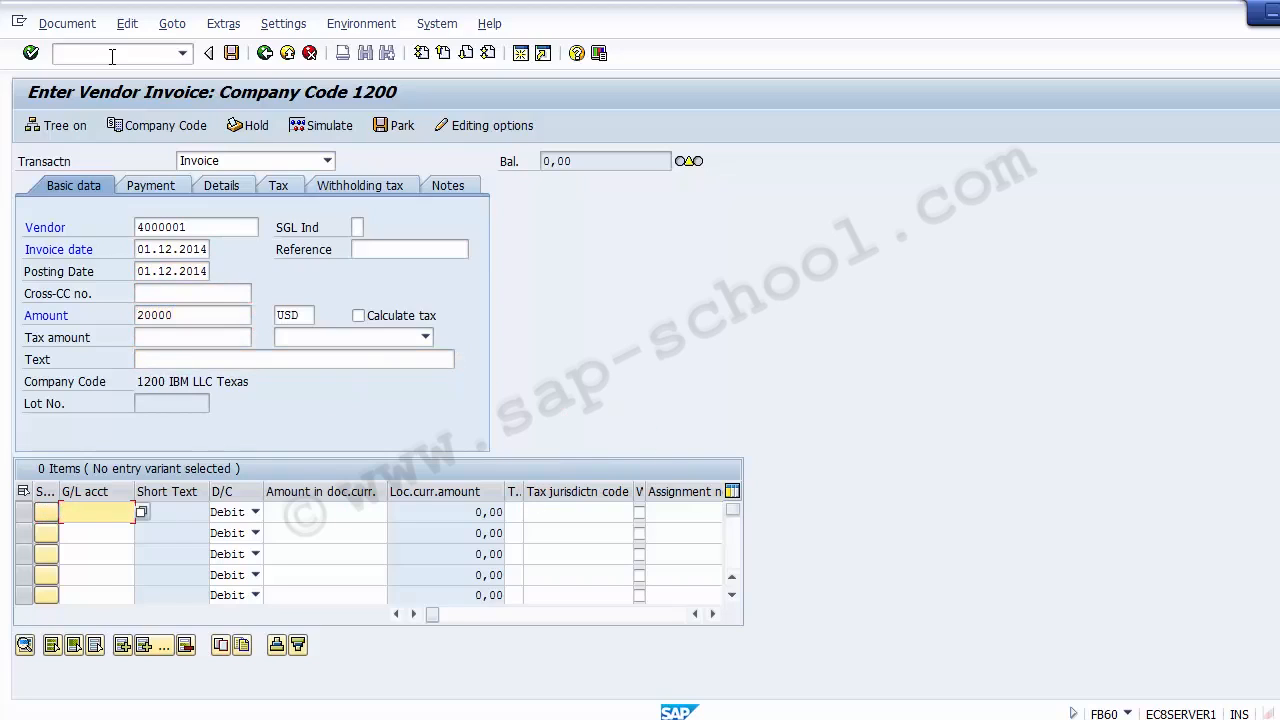
{"action": "key", "text": "space"}
{"action": "key", "text": "Down"}
{"action": "key", "text": "Down"}
{"action": "key", "text": "Down"}
{"action": "key", "text": "Down"}
{"action": "key", "text": "Down"}
{"action": "key", "text": "Down"}
{"action": "key", "text": "Down"}
{"action": "key", "text": "Down"}
{"action": "key", "text": "Down"}
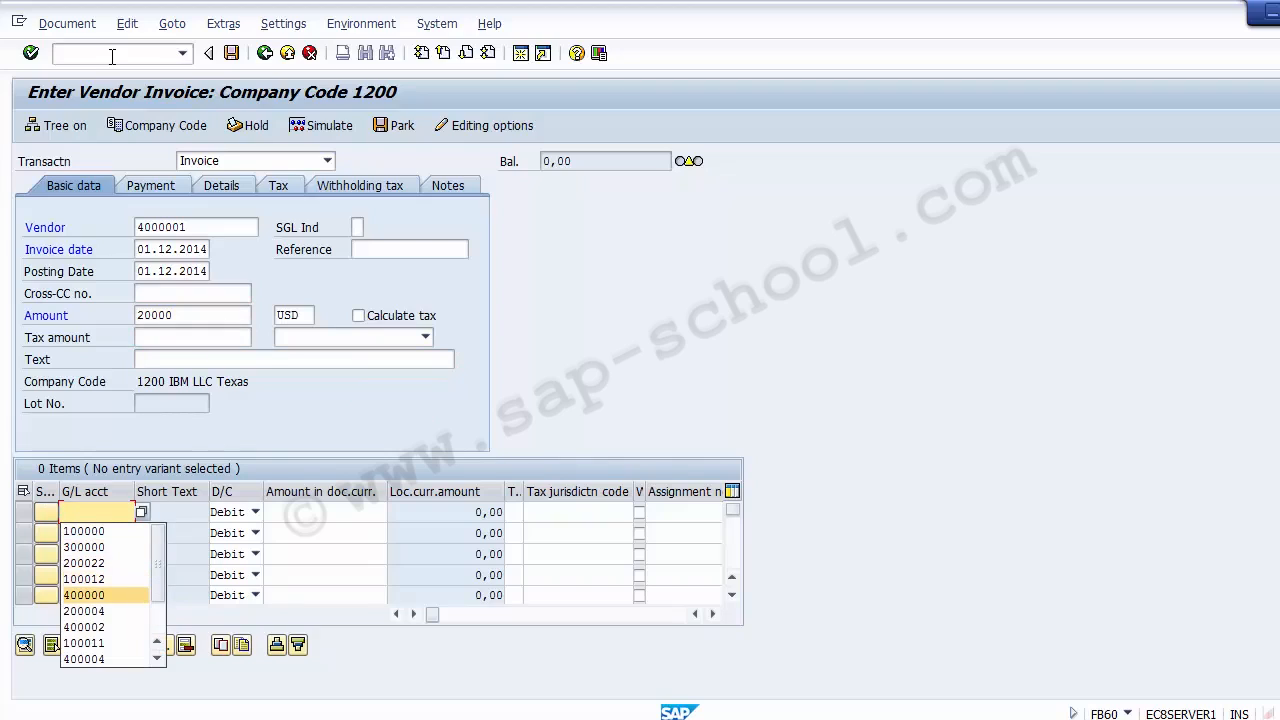
{"action": "key", "text": "Up"}
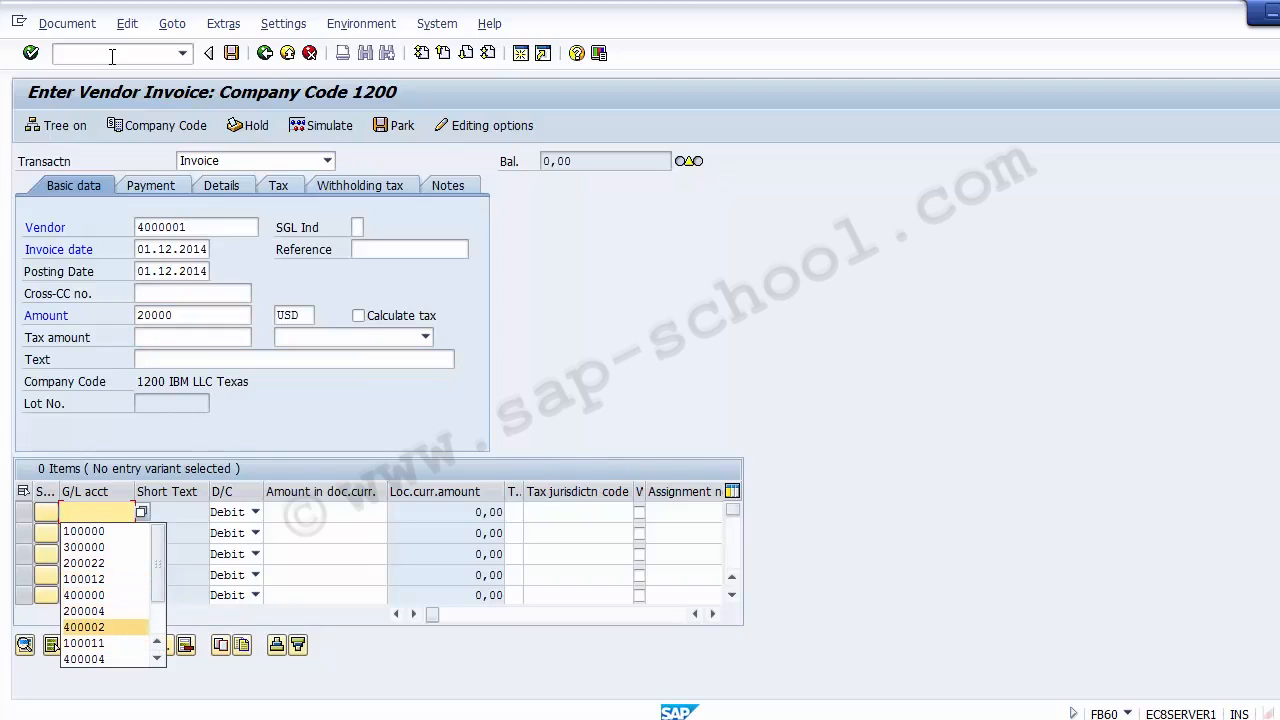
{"action": "key", "text": "Return"}
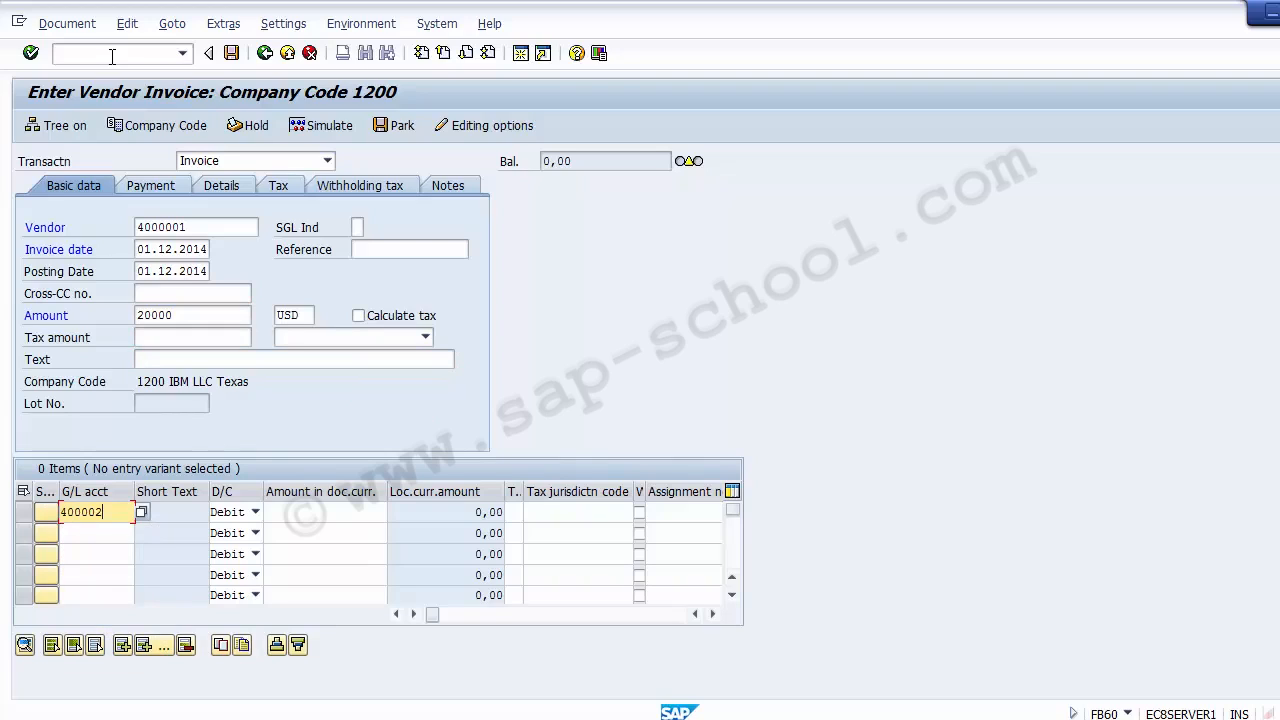
Look up the Rent Account as the first line item's G/L account and set its debit amount to 20000
{"action": "key", "text": "Return"}
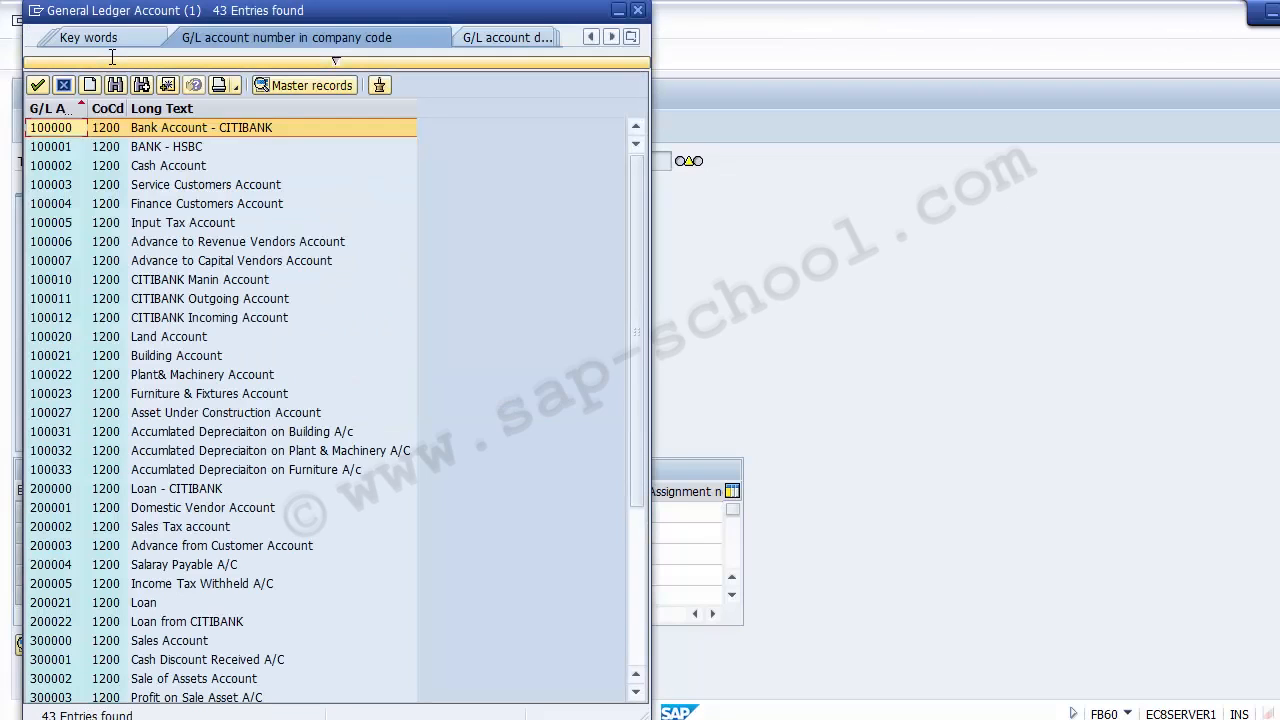
{"action": "key", "text": "Page_Down"}
{"action": "key", "text": "Page_Down"}
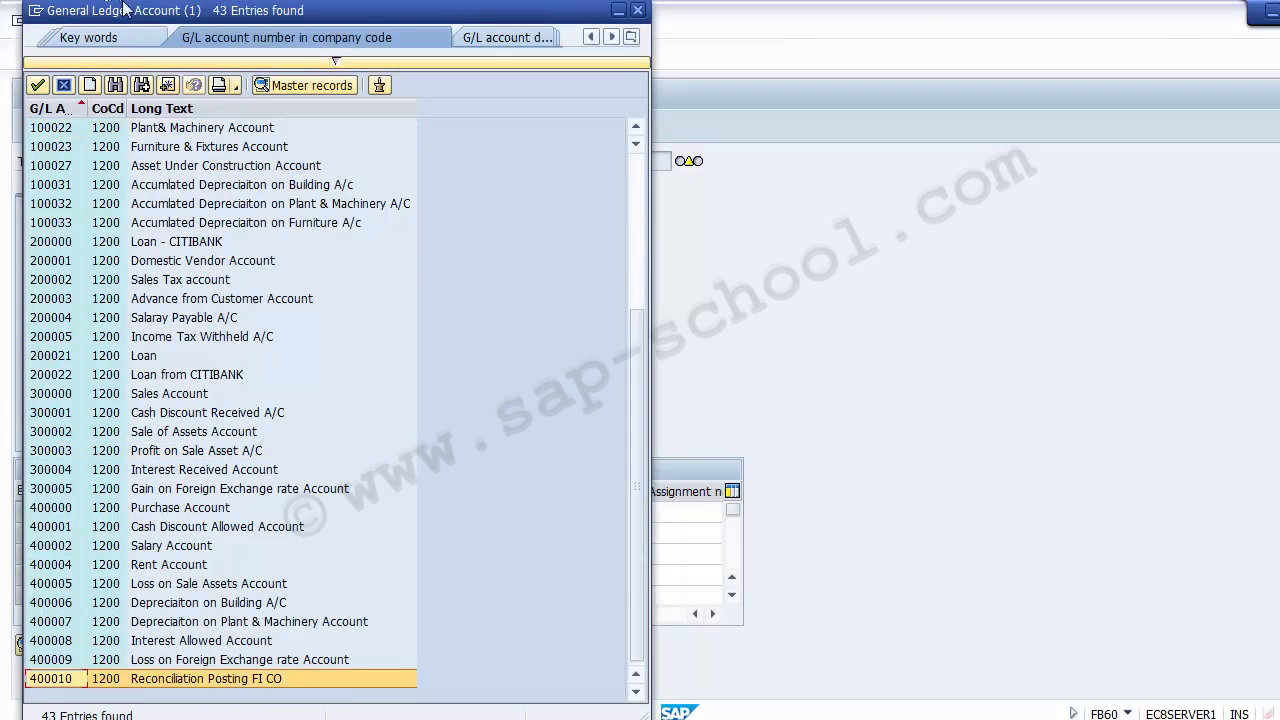
{"action": "left_click", "coordinate": [128, 547]}
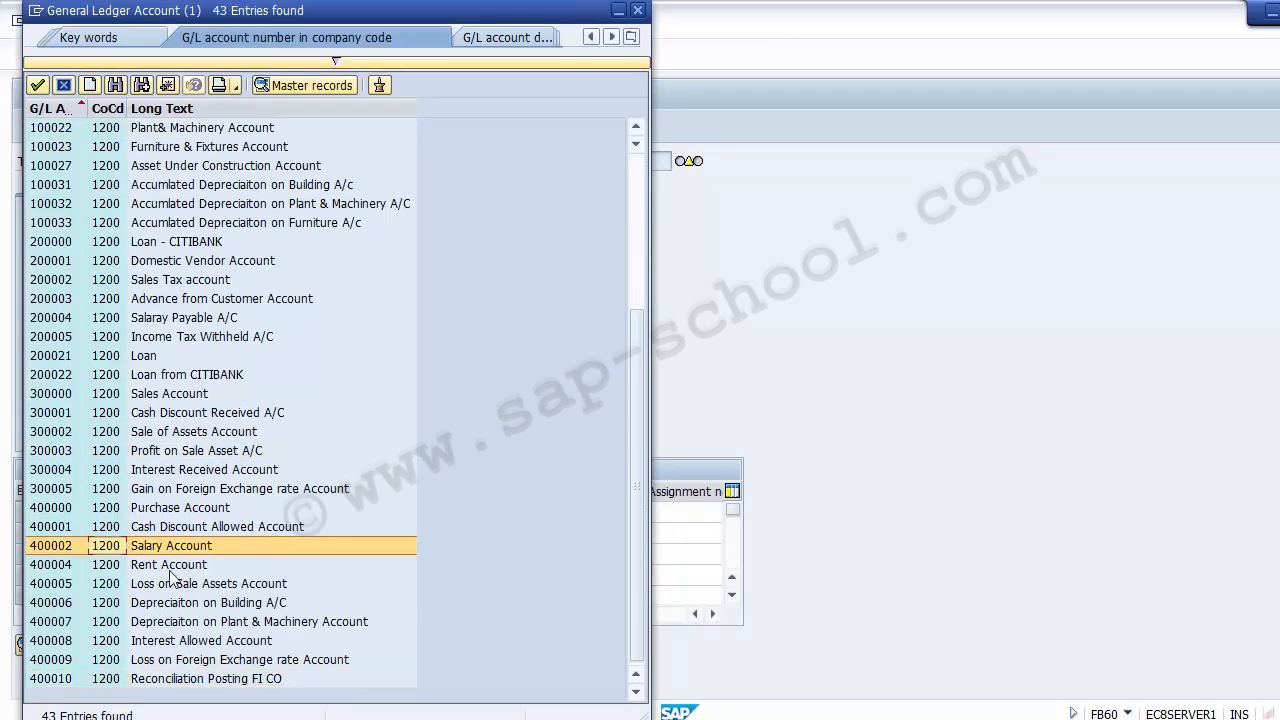
{"action": "double_click", "coordinate": [163, 566]}
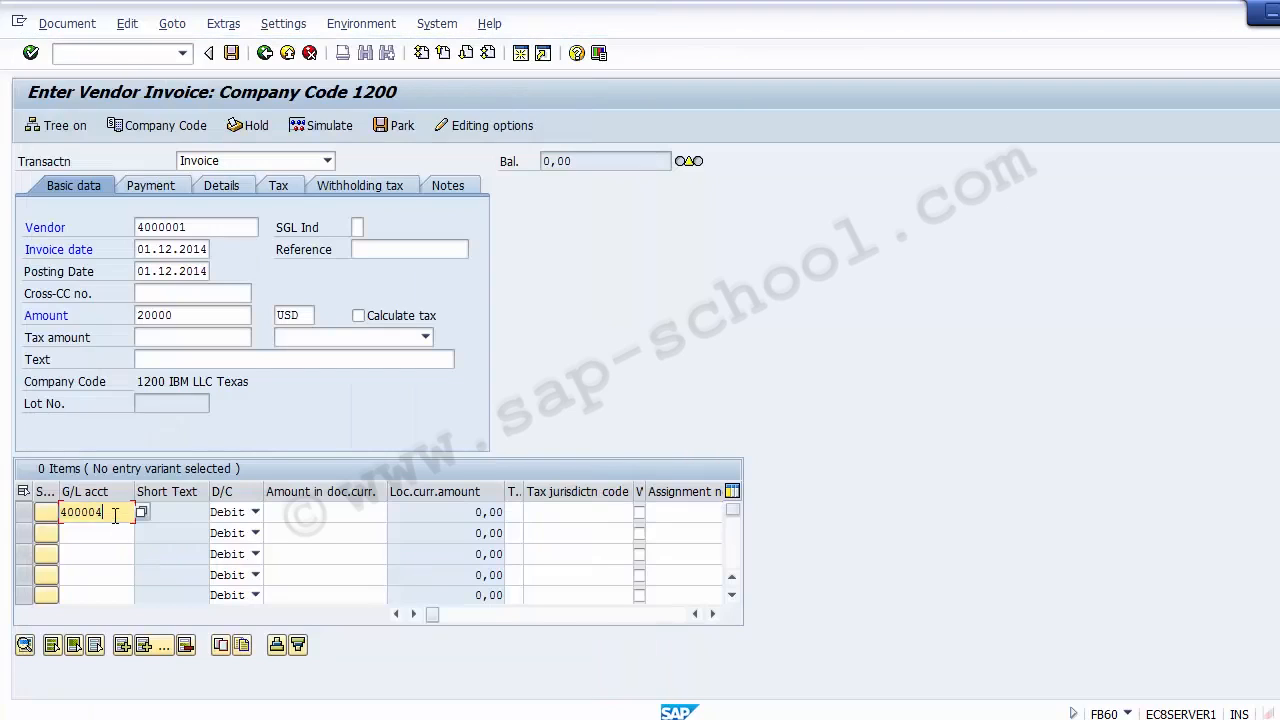
{"action": "left_click", "coordinate": [294, 515]}
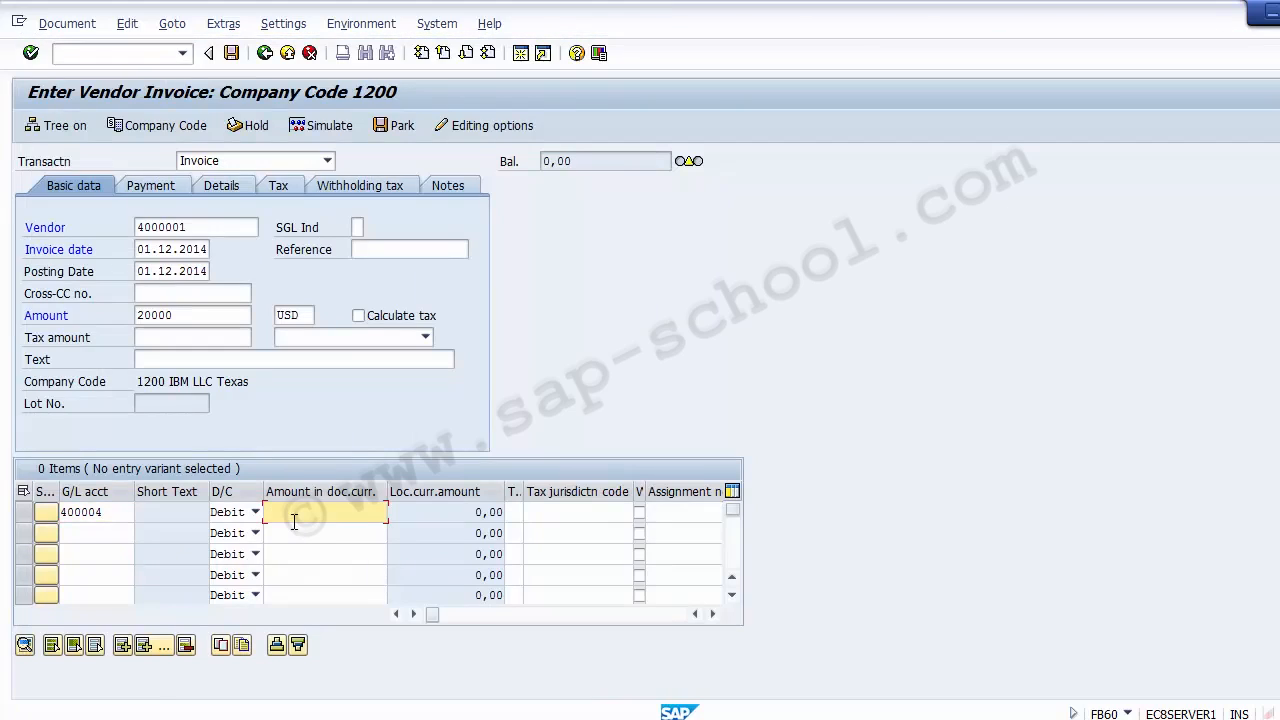
{"action": "type", "text": "200"}
Assign business area 1210 to the Rent Account line item
{"action": "key", "text": "Tab"}
{"action": "key", "text": "Tab"}
{"action": "key", "text": "Tab"}
{"action": "key", "text": "Tab"}
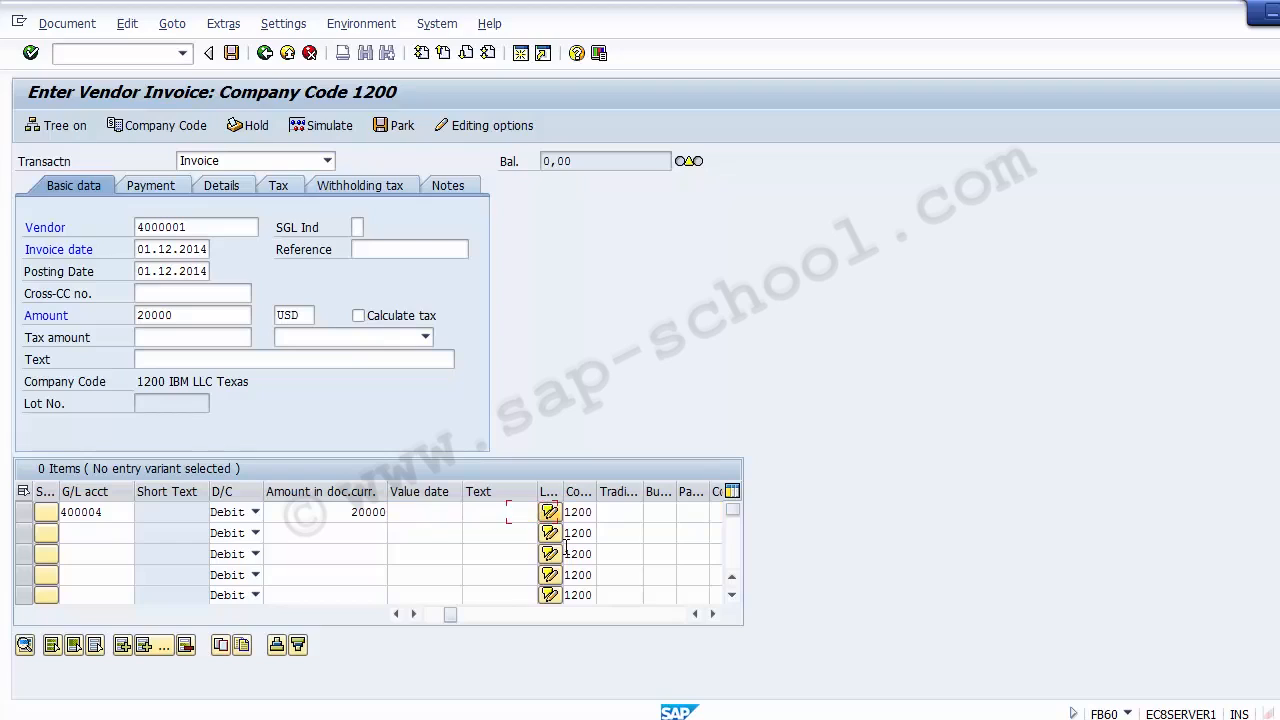
{"action": "key", "text": "Tab"}
{"action": "key", "text": "Tab"}
{"action": "key", "text": "Tab"}
{"action": "key", "text": "Tab"}
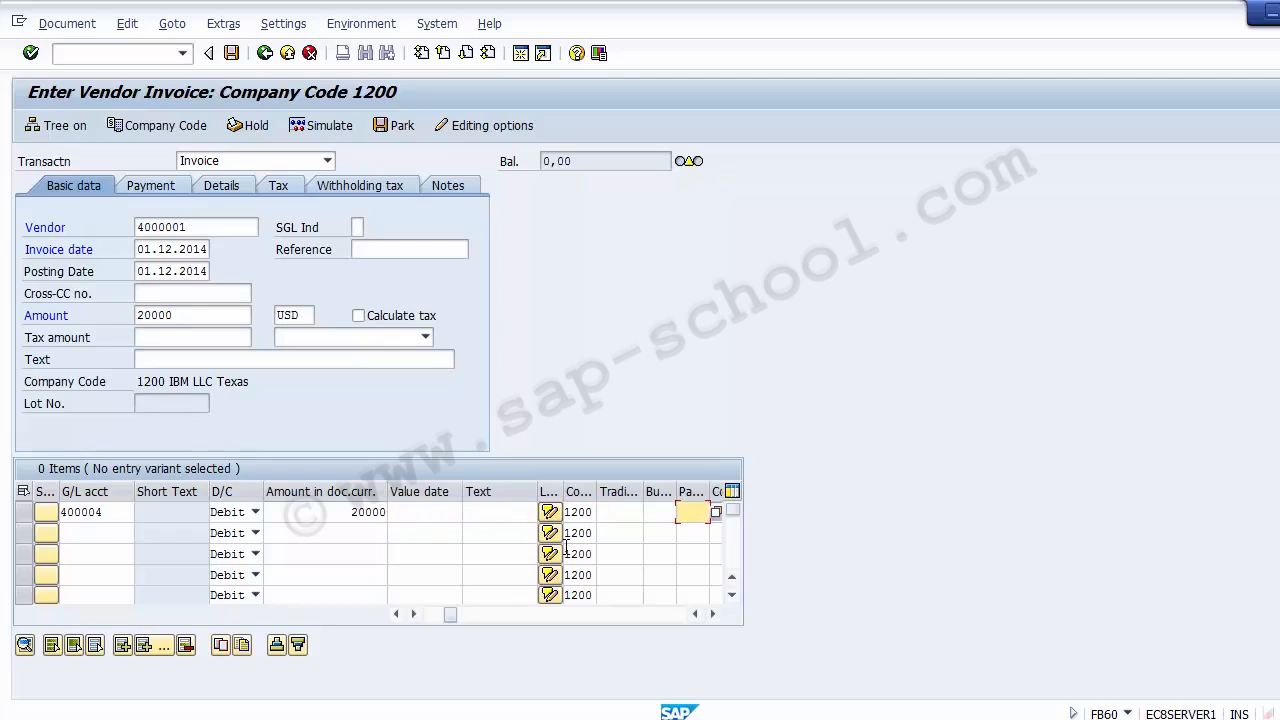
{"action": "key", "text": "shift+Tab"}
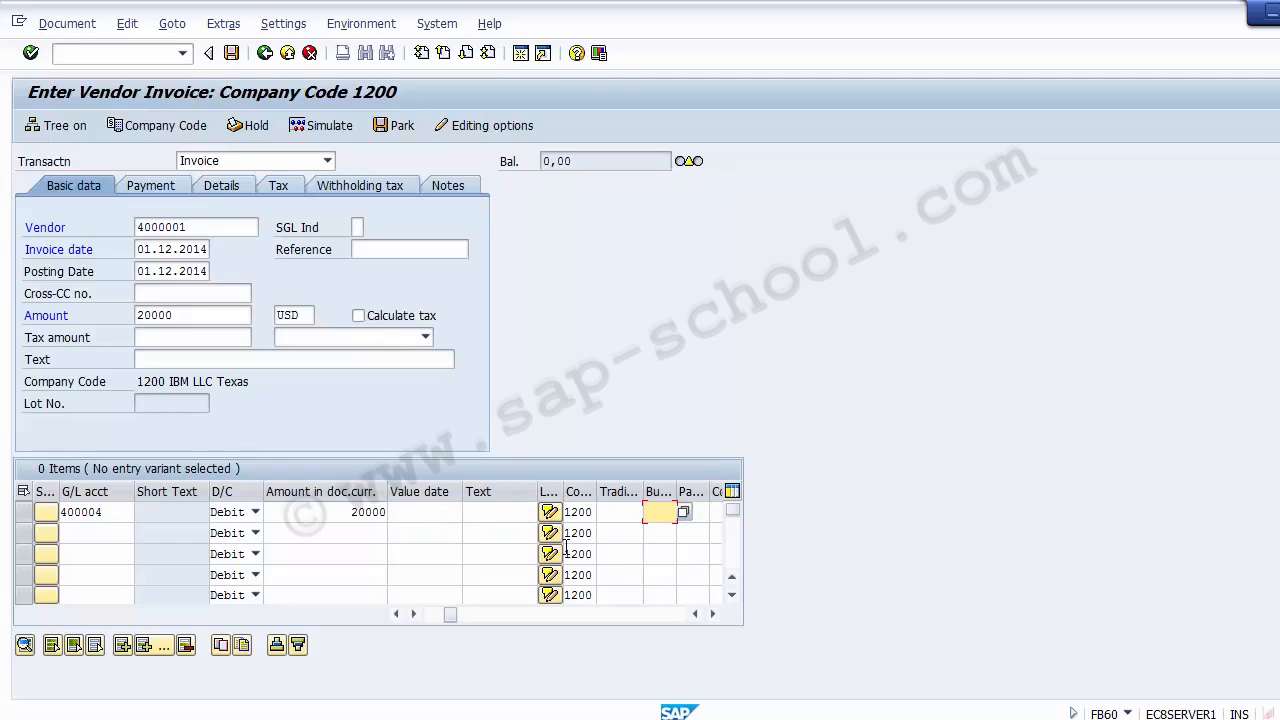
{"action": "type", "text": "1"}
{"action": "key", "text": "Down"}
{"action": "key", "text": "Return"}
Assign cost center 110000 to the Rent Account line item
{"action": "key", "text": "Tab"}
{"action": "key", "text": "Tab"}
{"action": "key", "text": "Tab"}
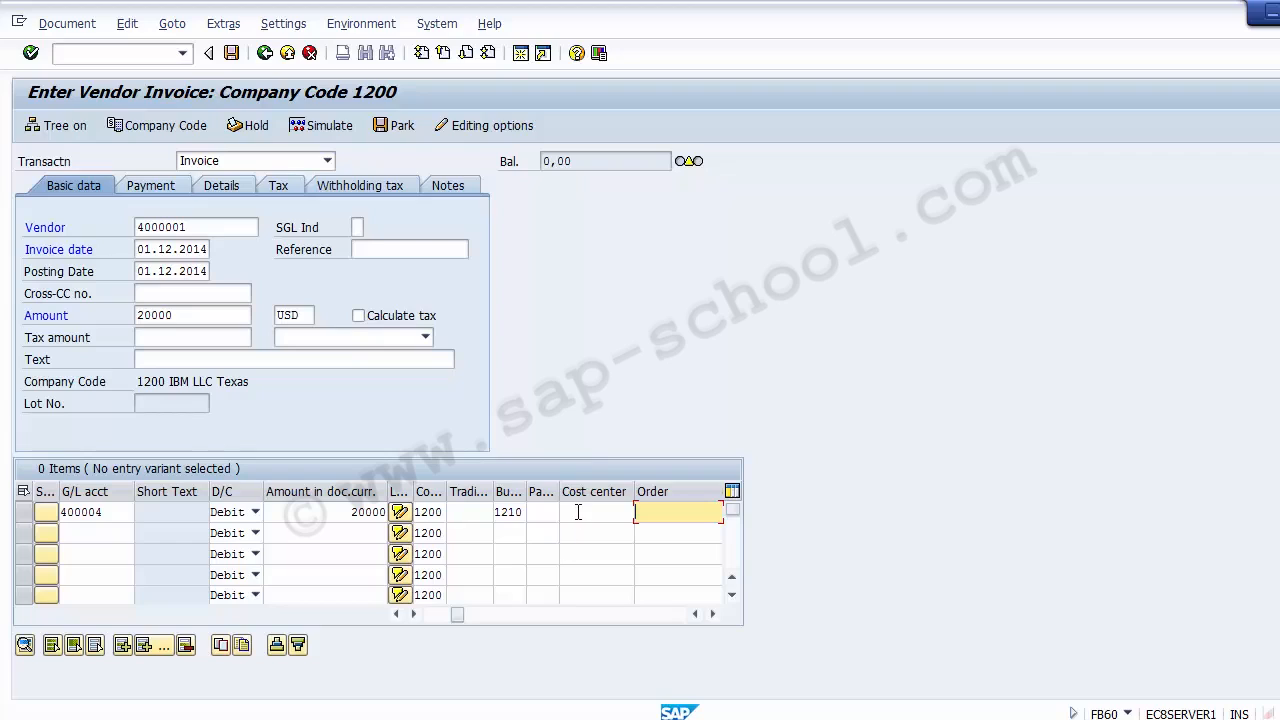
{"action": "left_click", "coordinate": [578, 512]}
{"action": "key", "text": "Down"}
{"action": "key", "text": "Return"}
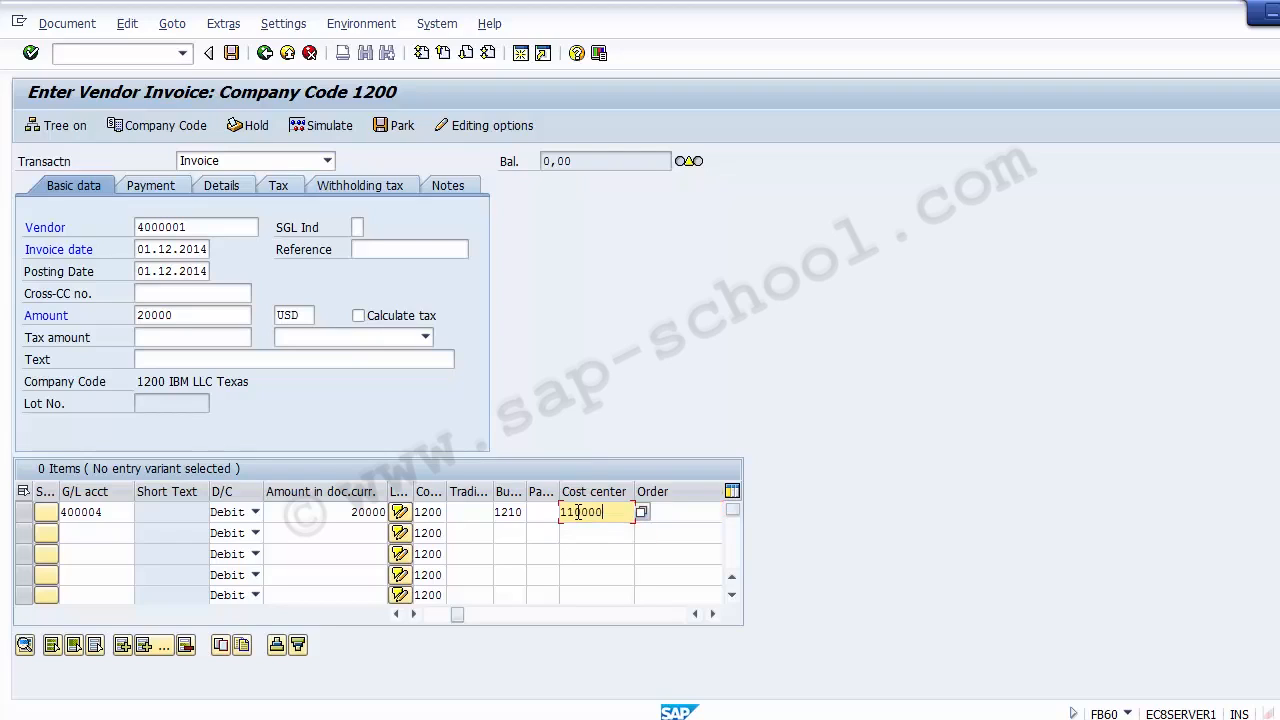
{"action": "key", "text": "BackSpace"}
{"action": "key", "text": "BackSpace"}
{"action": "key", "text": "BackSpace"}
{"action": "key", "text": "BackSpace"}
{"action": "key", "text": "BackSpace"}
{"action": "key", "text": "BackSpace"}
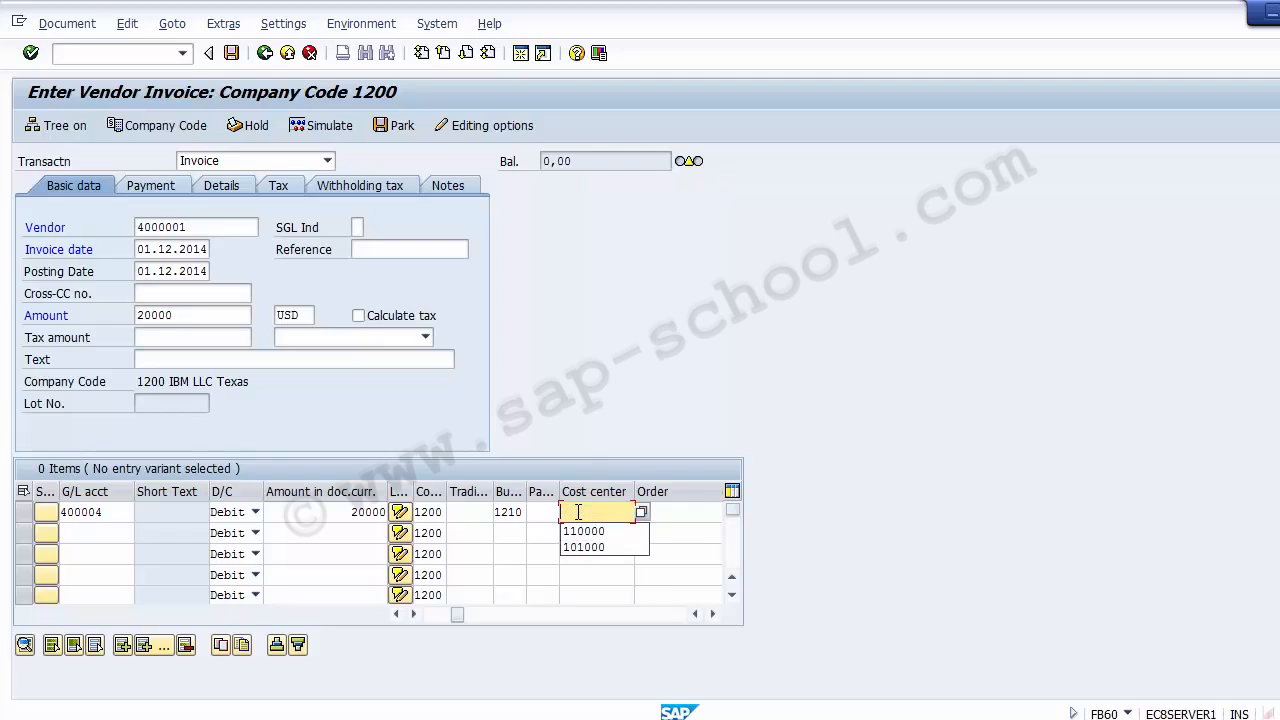
{"action": "key", "text": "Down"}
{"action": "key", "text": "Down"}
{"action": "key", "text": "Up"}
{"action": "key", "text": "Return"}
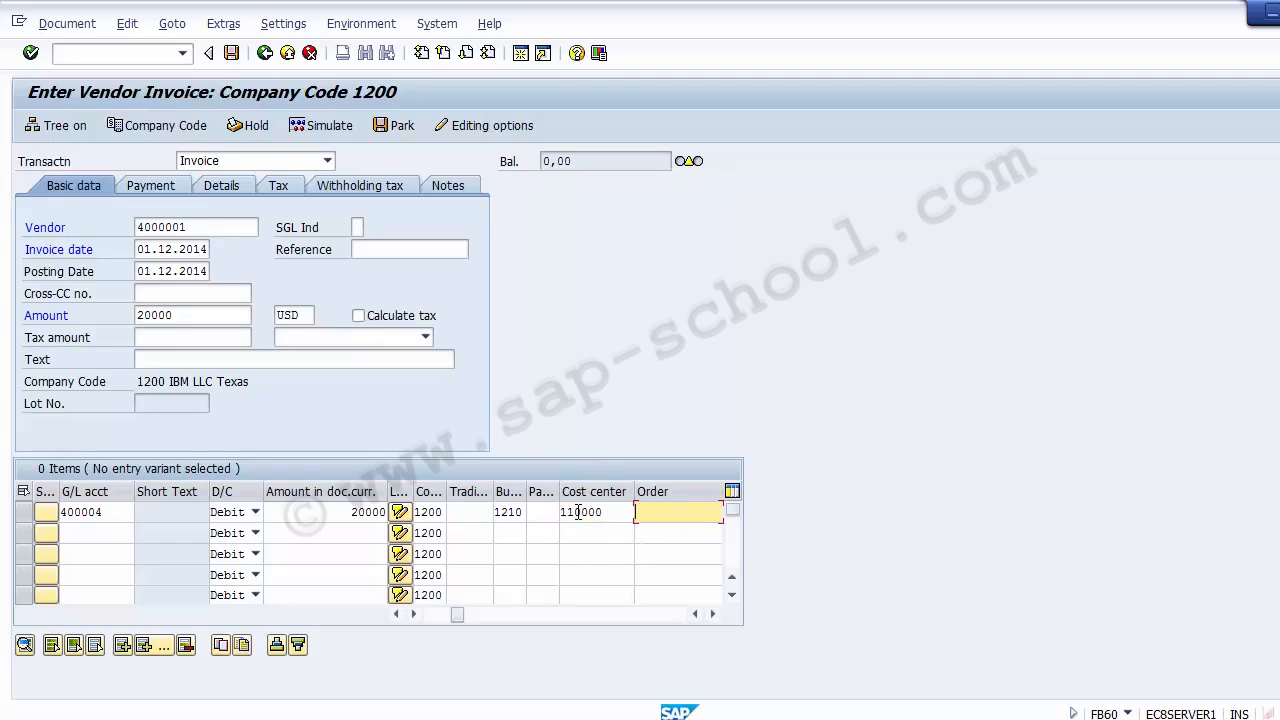
Look up internal order 1004 (Trade Fair 1100) and assign it to the Rent Account line item
{"action": "left_click", "coordinate": [688, 492]}
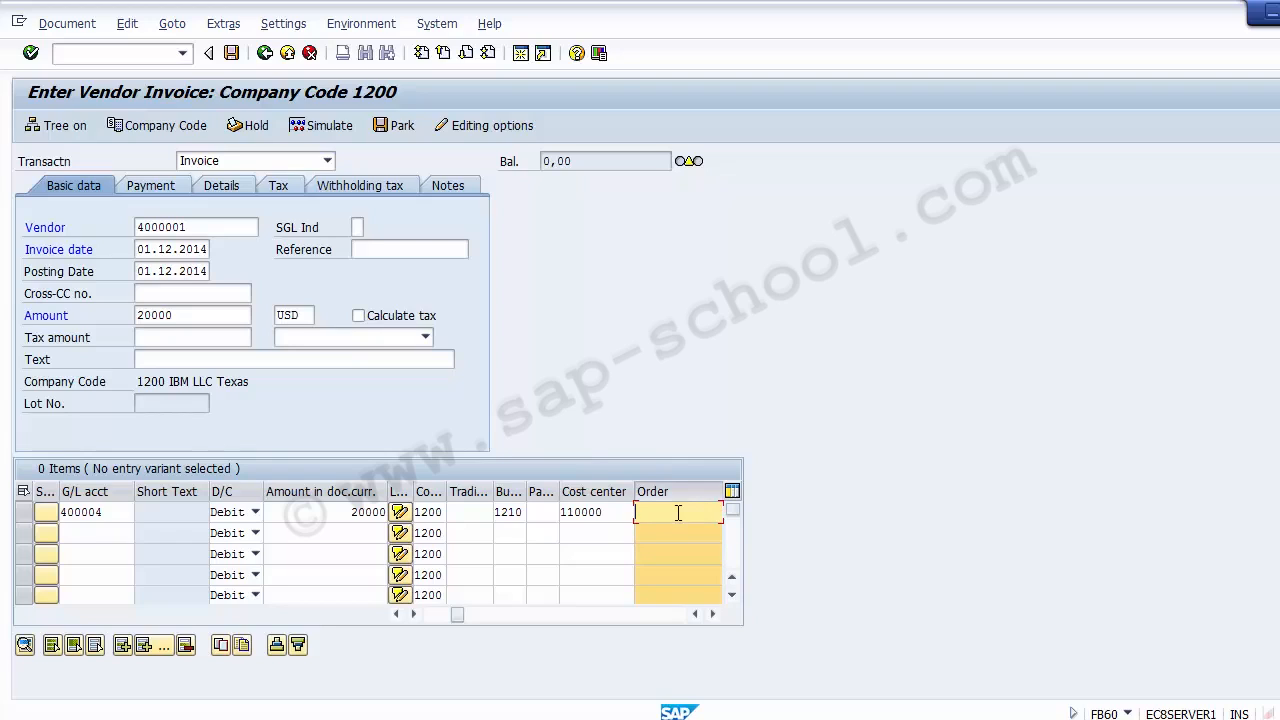
{"action": "left_click", "coordinate": [712, 613]}
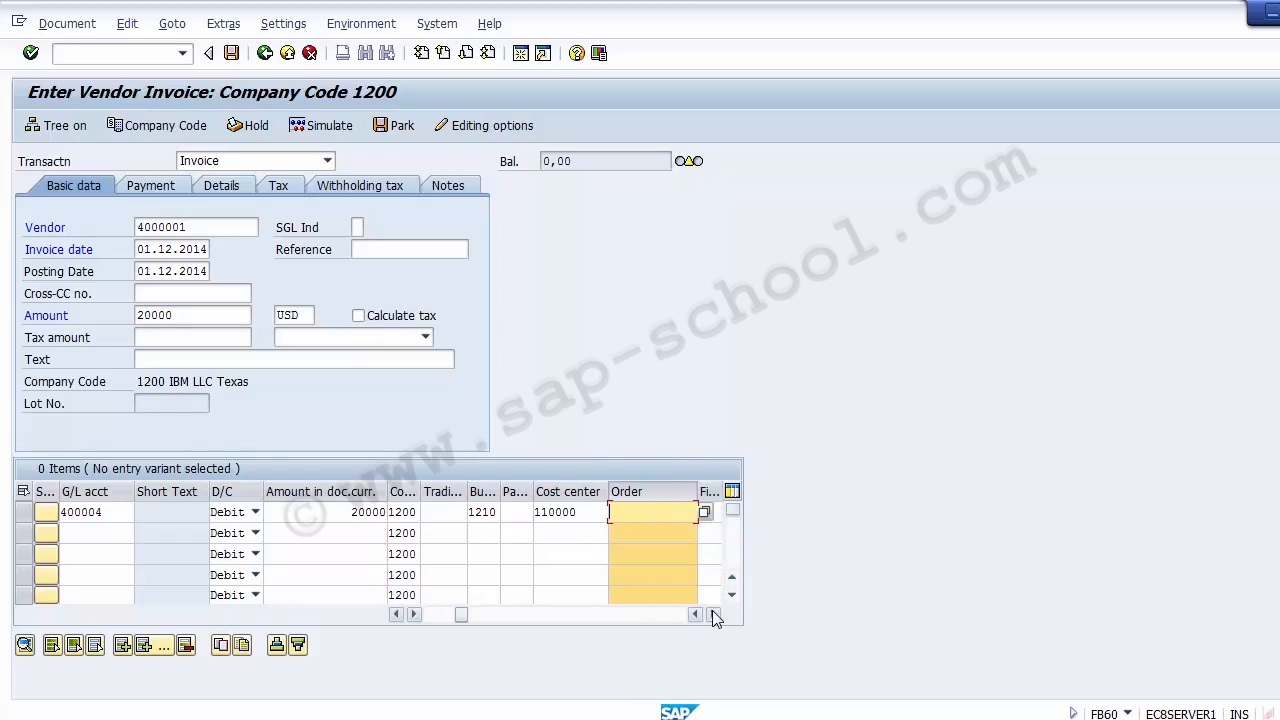
{"action": "left_click", "coordinate": [704, 512]}
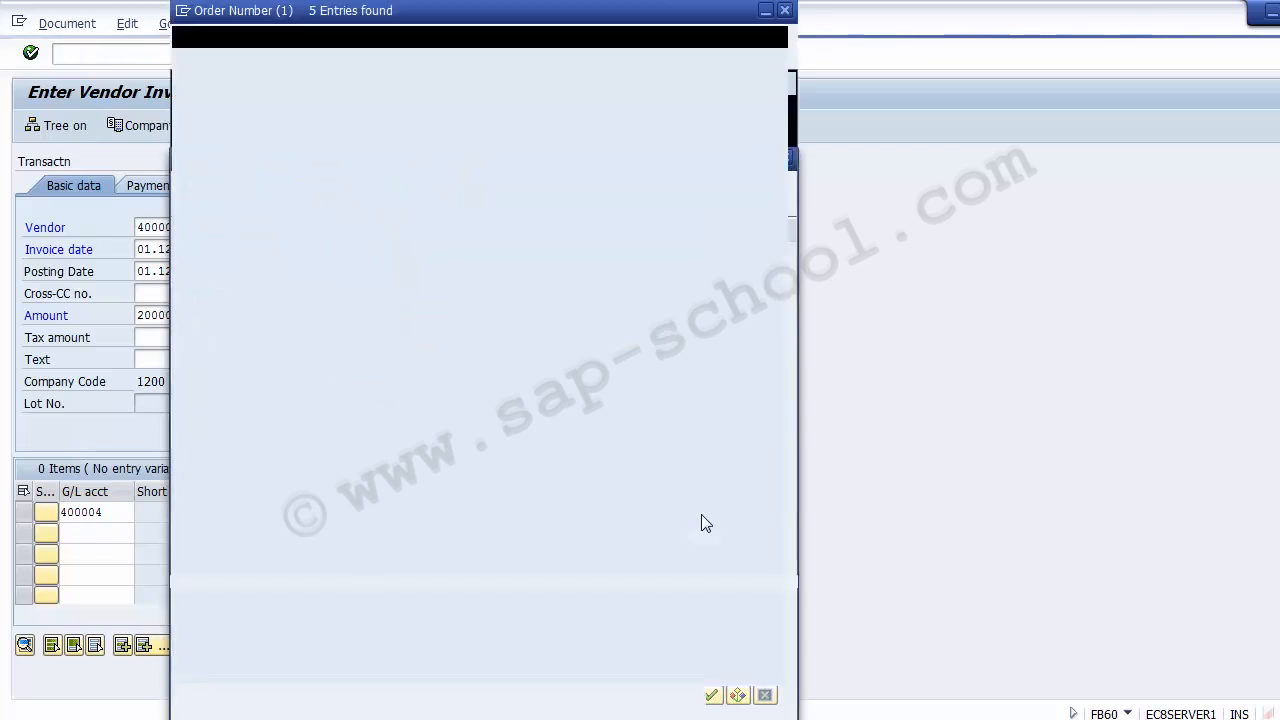
{"action": "key", "text": "Down"}
{"action": "key", "text": "Down"}
{"action": "key", "text": "Down"}
{"action": "key", "text": "Down"}
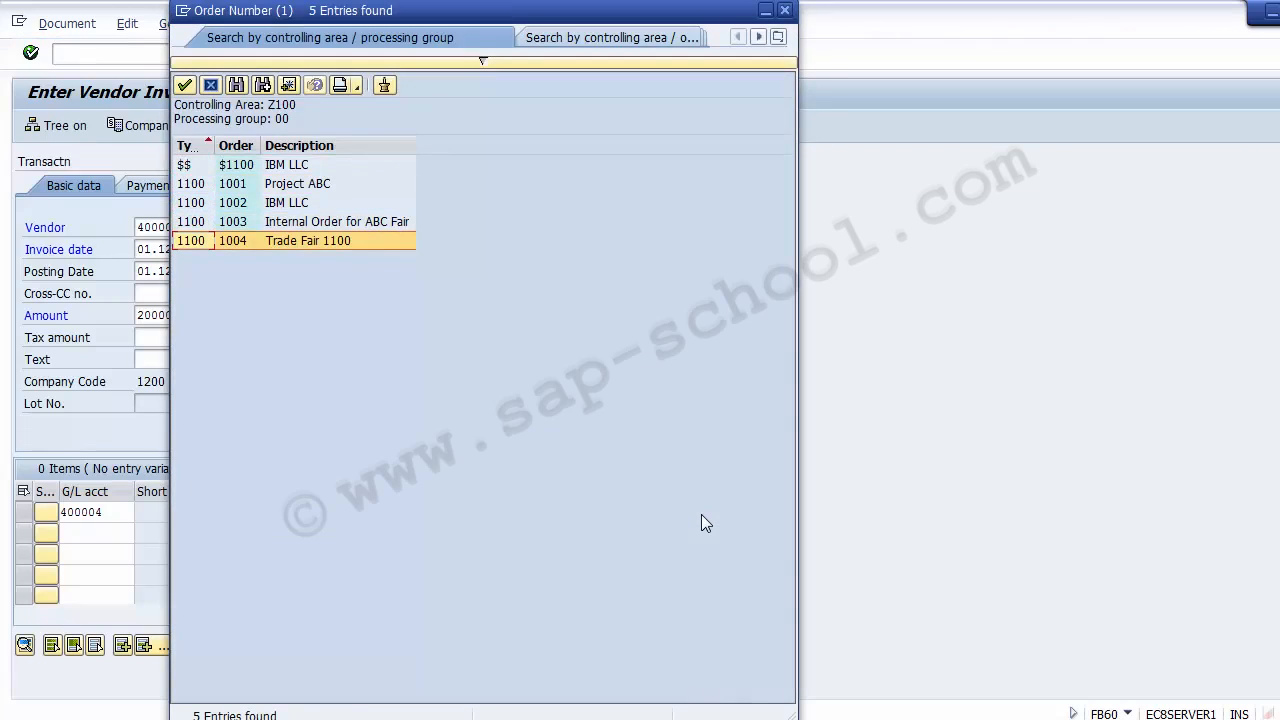
{"action": "double_click", "coordinate": [307, 240]}
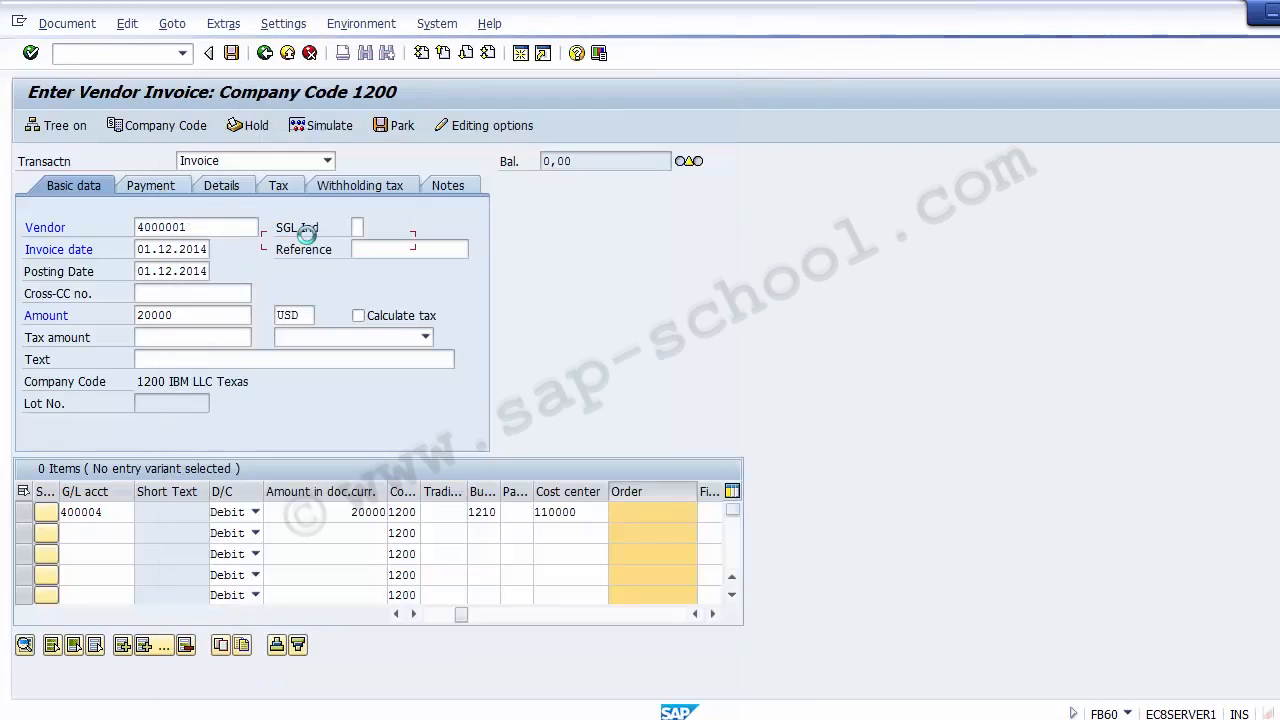
Enter "Rent for Trade fair 1100" as the vendor invoice's header text
{"action": "left_click", "coordinate": [203, 364]}
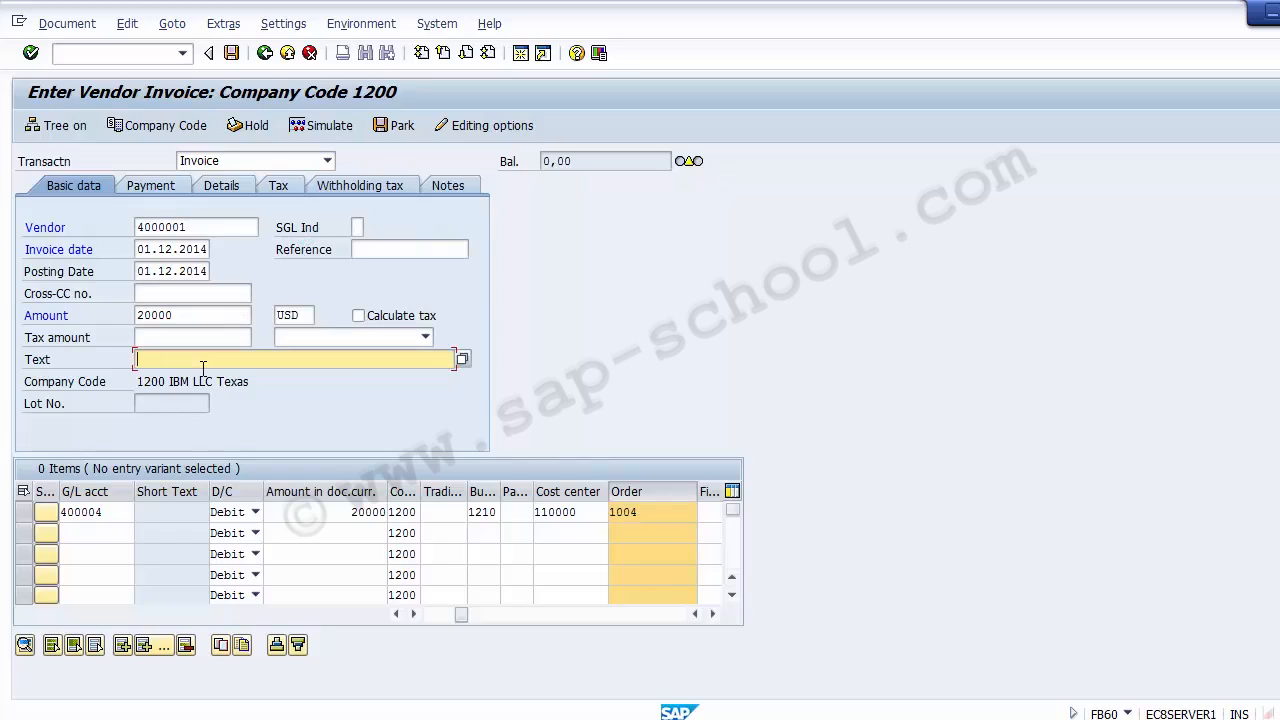
{"action": "type", "text": "Rent for Trade fair 1100"}
Try to simulate the vendor invoice, acknowledging the vendor advance notice and the message that follows
{"action": "left_click", "coordinate": [322, 128]}
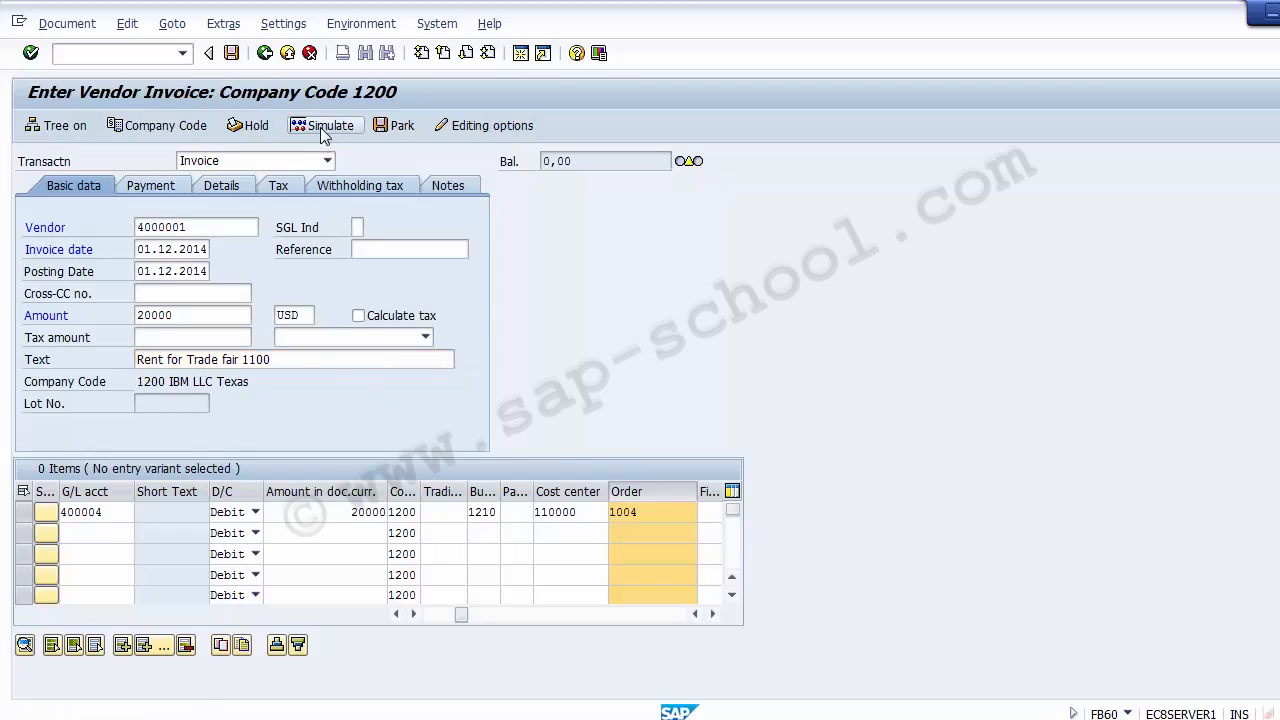
{"action": "left_click", "coordinate": [322, 132]}
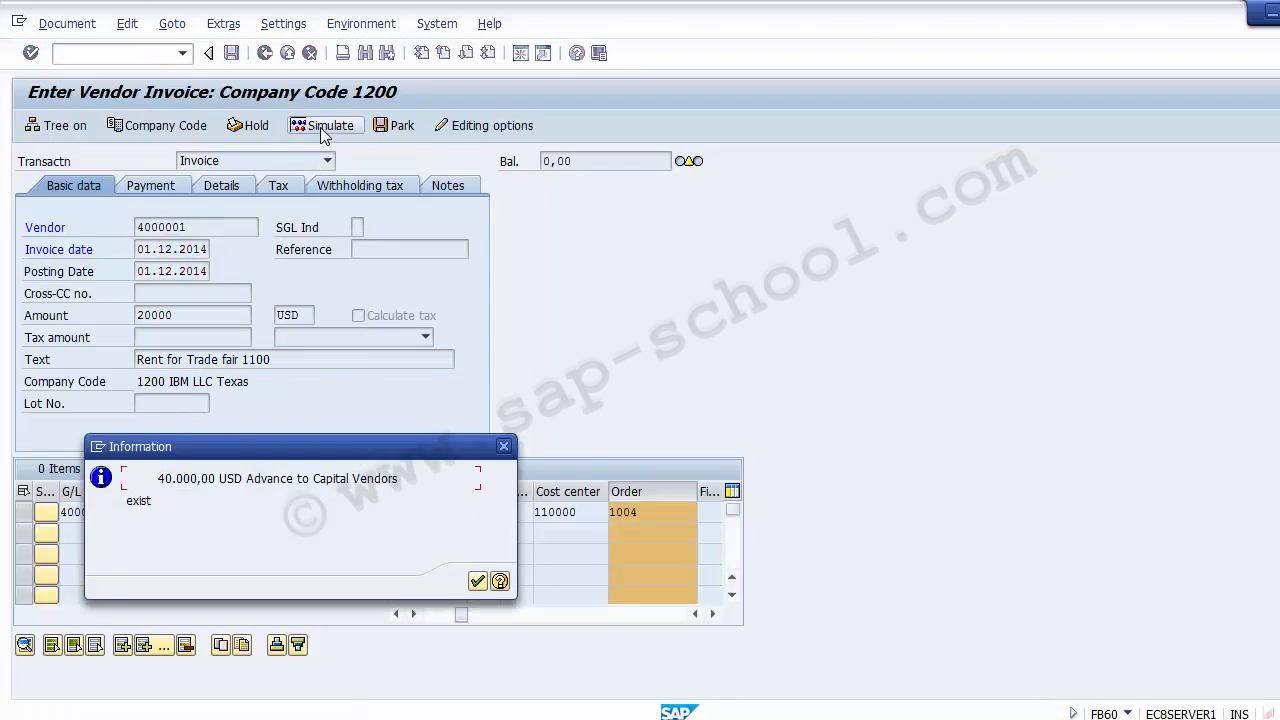
{"action": "key", "text": "Return"}
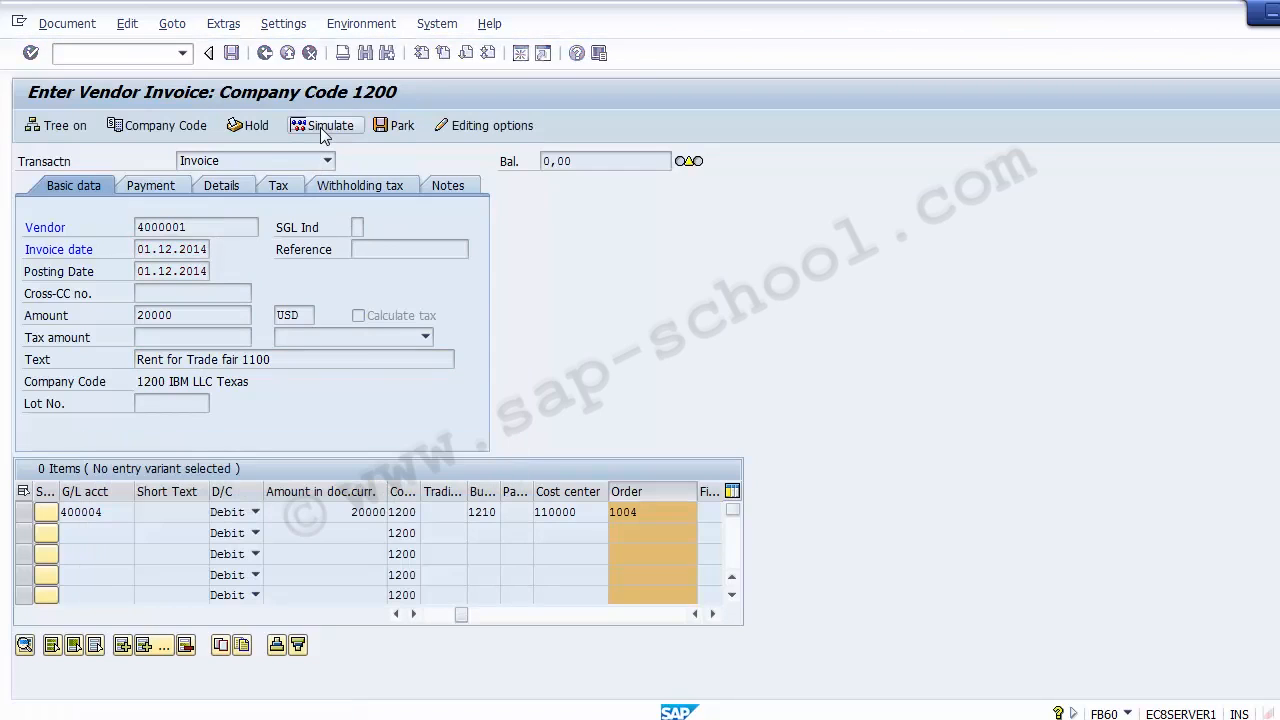
{"action": "key", "text": "Return"}
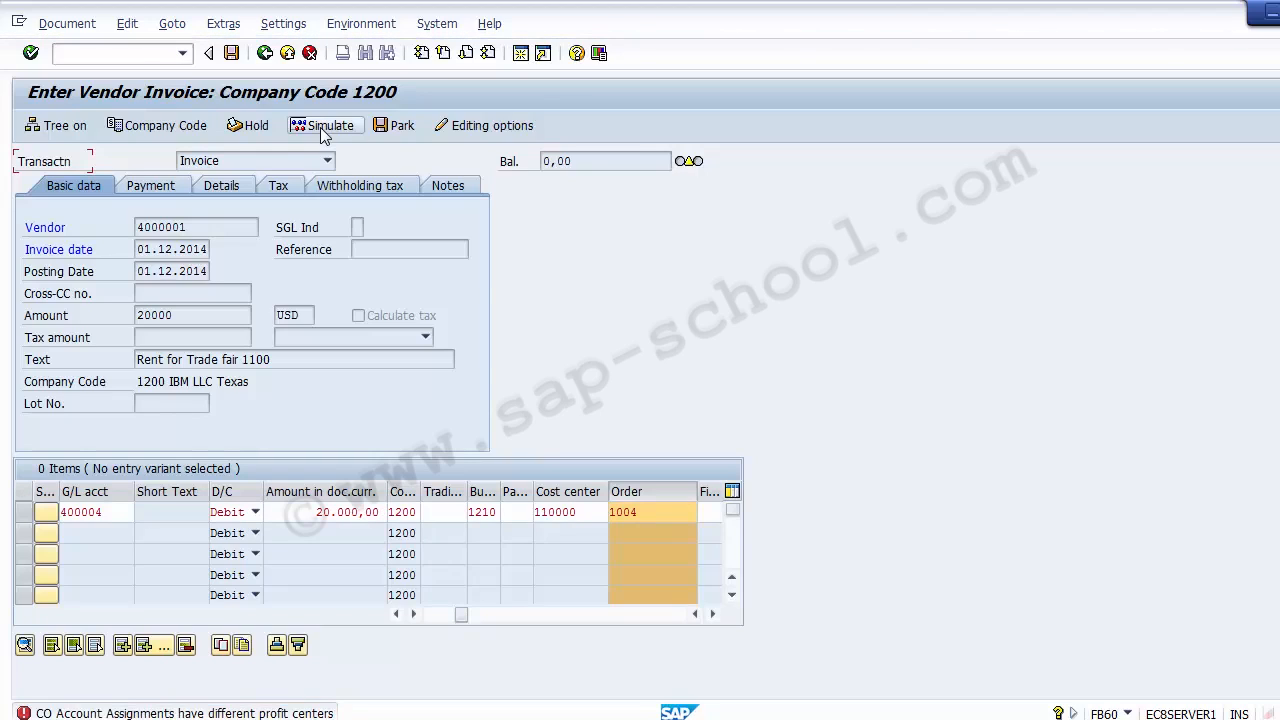
Check the Rent Account line item's remaining account assignment fields, looking for the profit center
{"action": "left_click", "coordinate": [584, 511]}
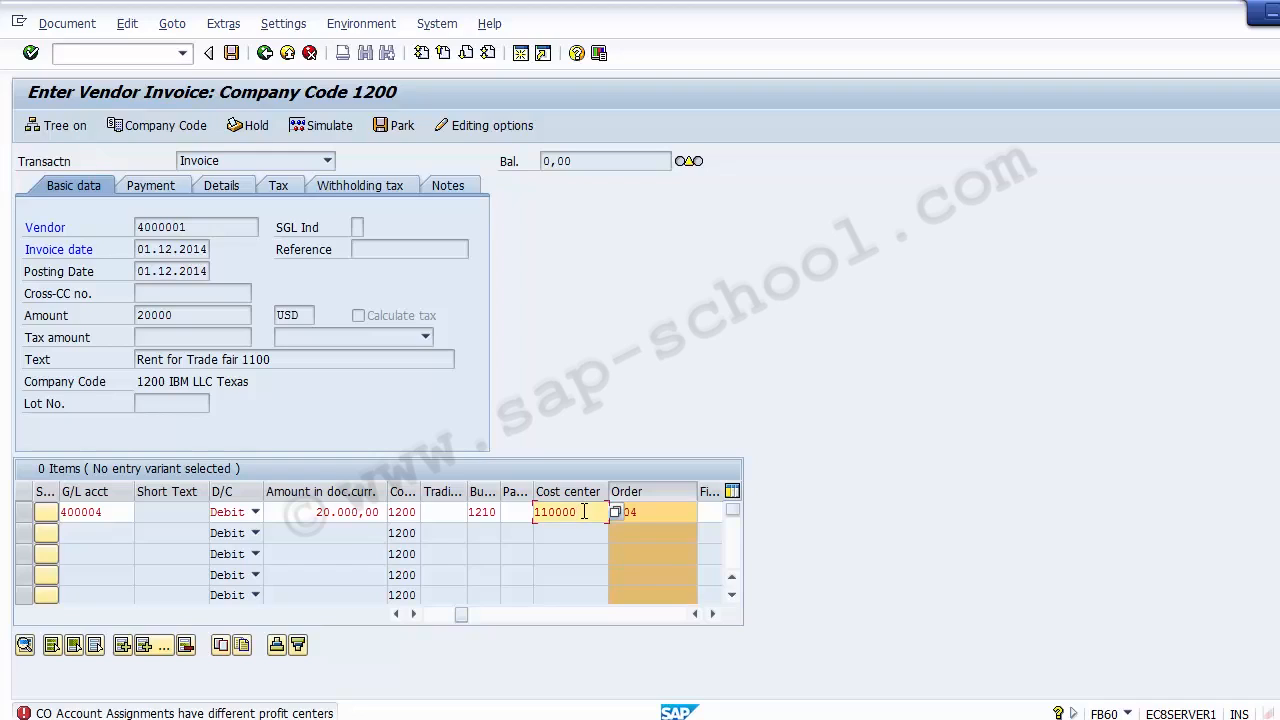
{"action": "key", "text": "Tab"}
{"action": "key", "text": "Tab"}
{"action": "key", "text": "Tab"}
{"action": "key", "text": "Tab"}
{"action": "key", "text": "Tab"}
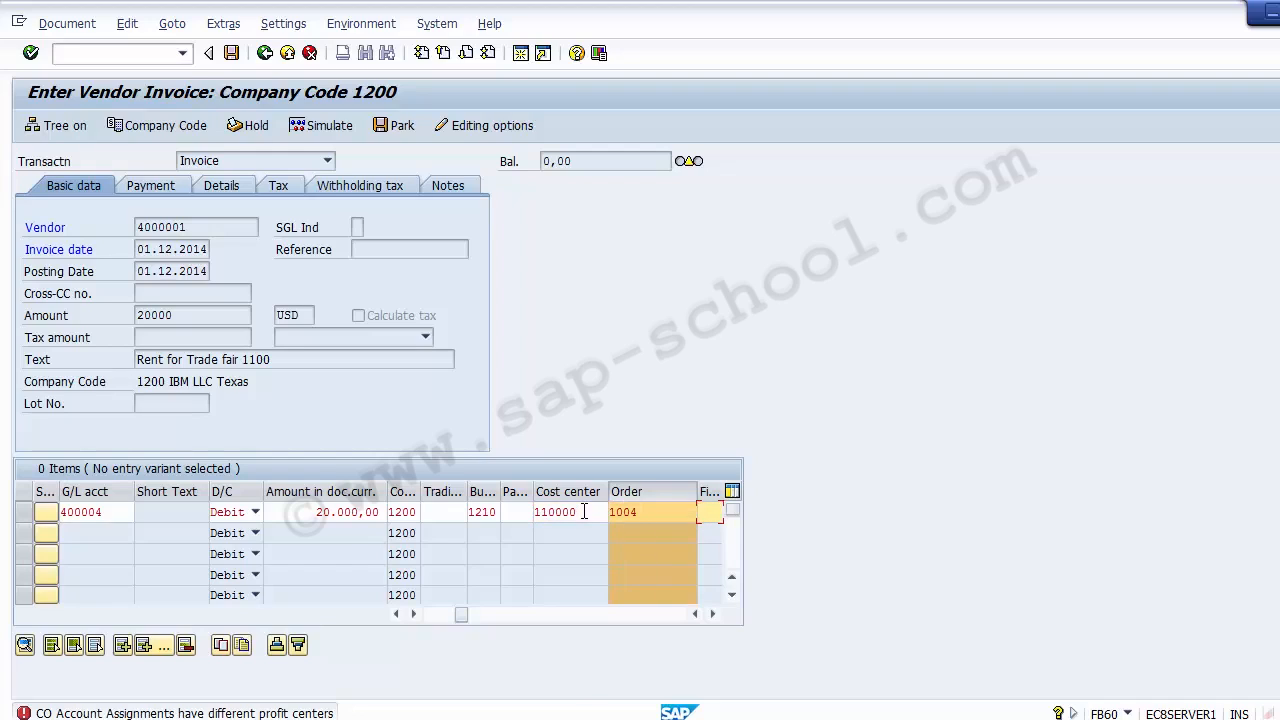
{"action": "key", "text": "Tab"}
{"action": "key", "text": "Tab"}
{"action": "key", "text": "Tab"}
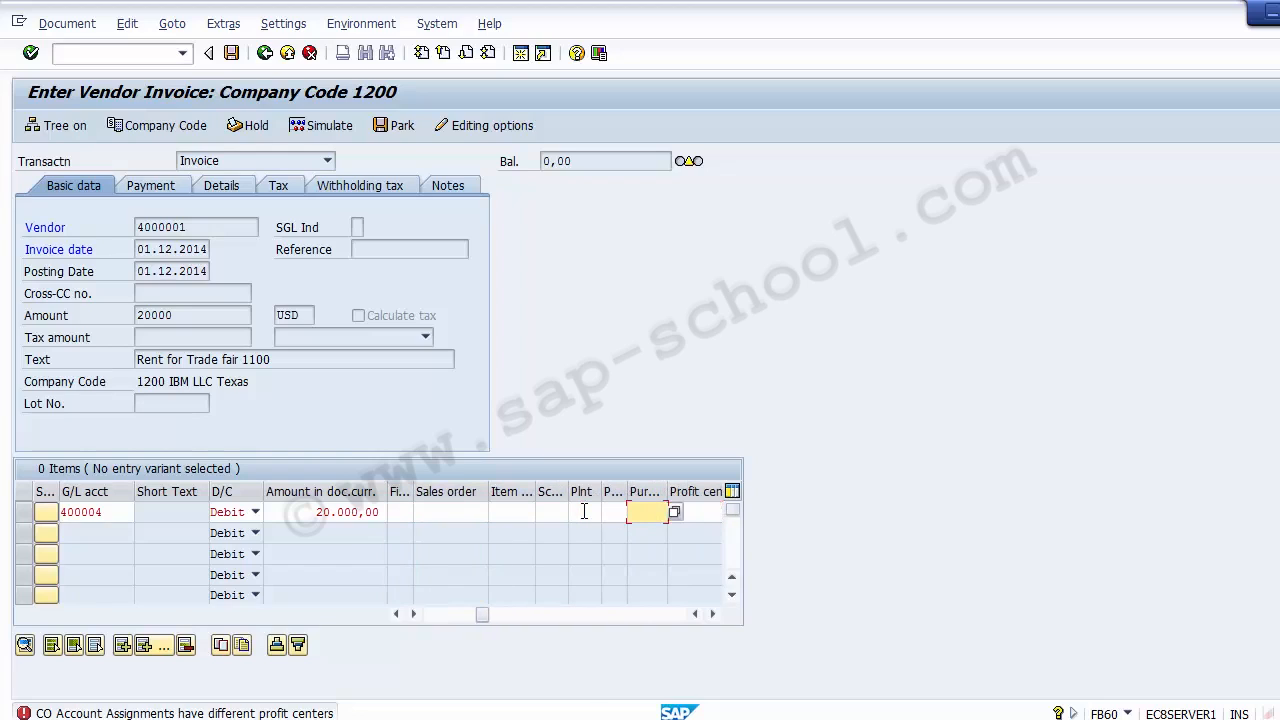
{"action": "left_click", "coordinate": [435, 613]}
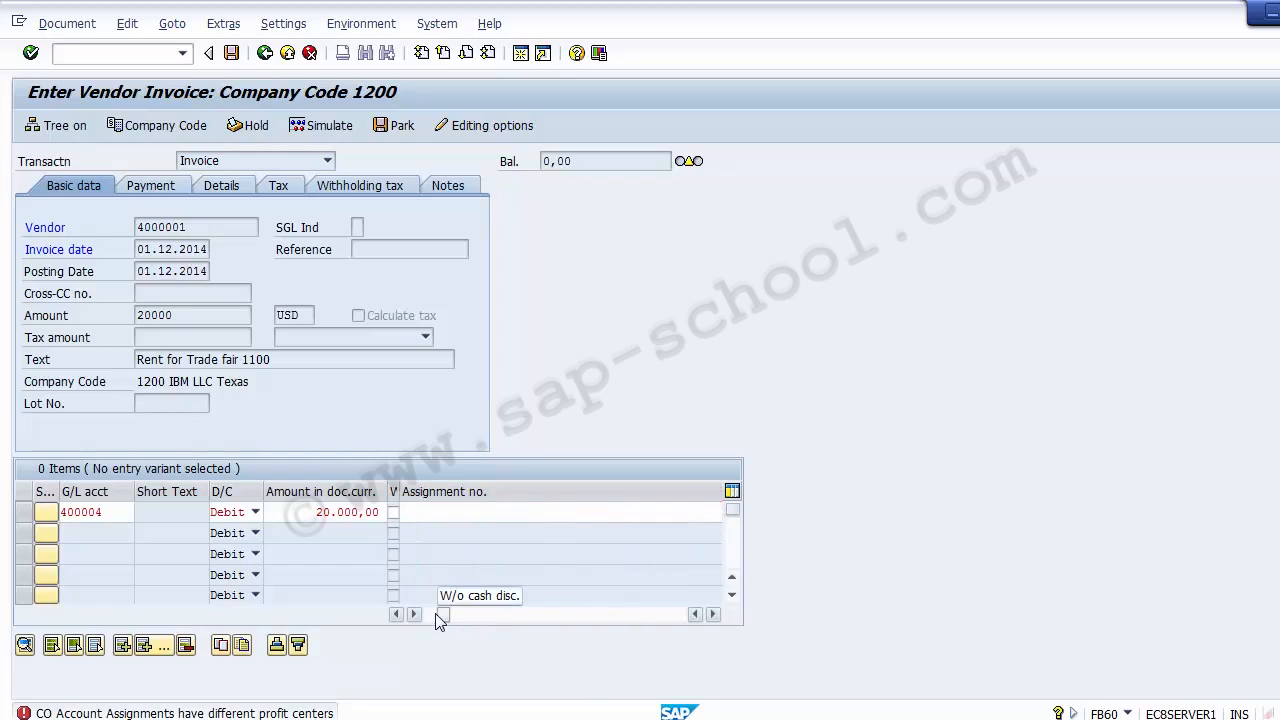
{"action": "left_click_drag", "start_coordinate": [441, 615], "coordinate": [378, 640]}
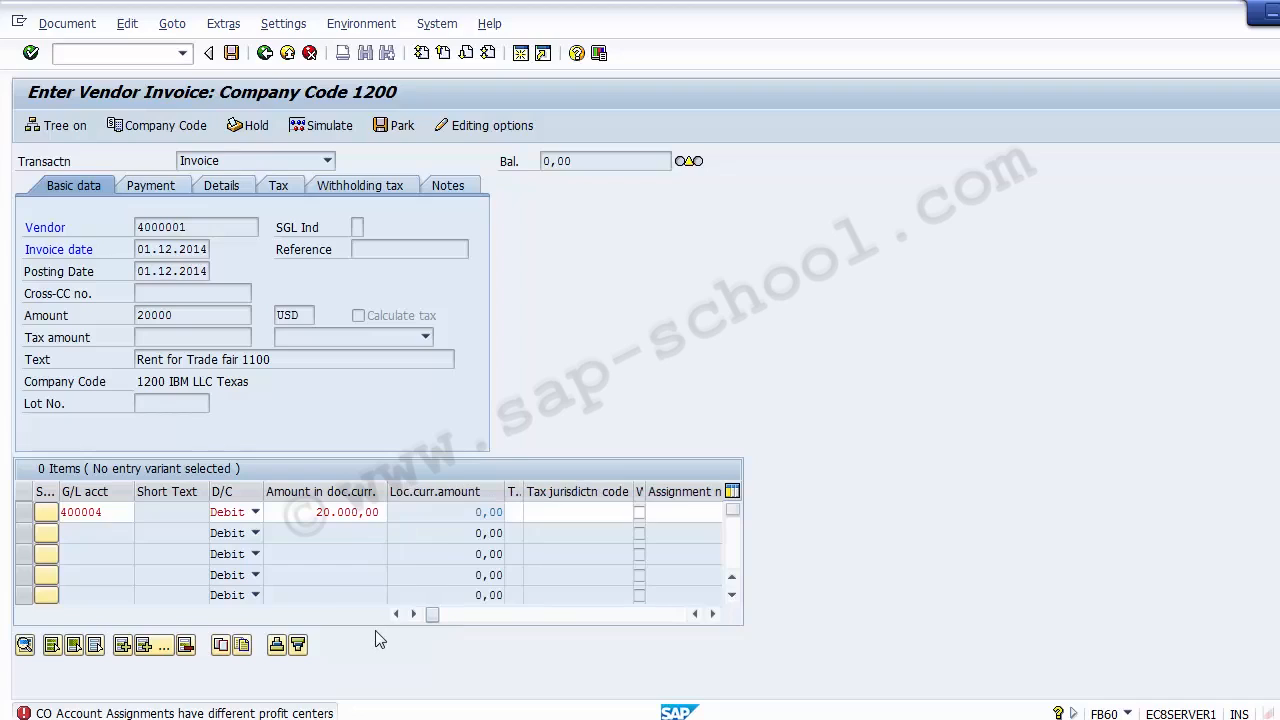
{"action": "left_click", "coordinate": [673, 614]}
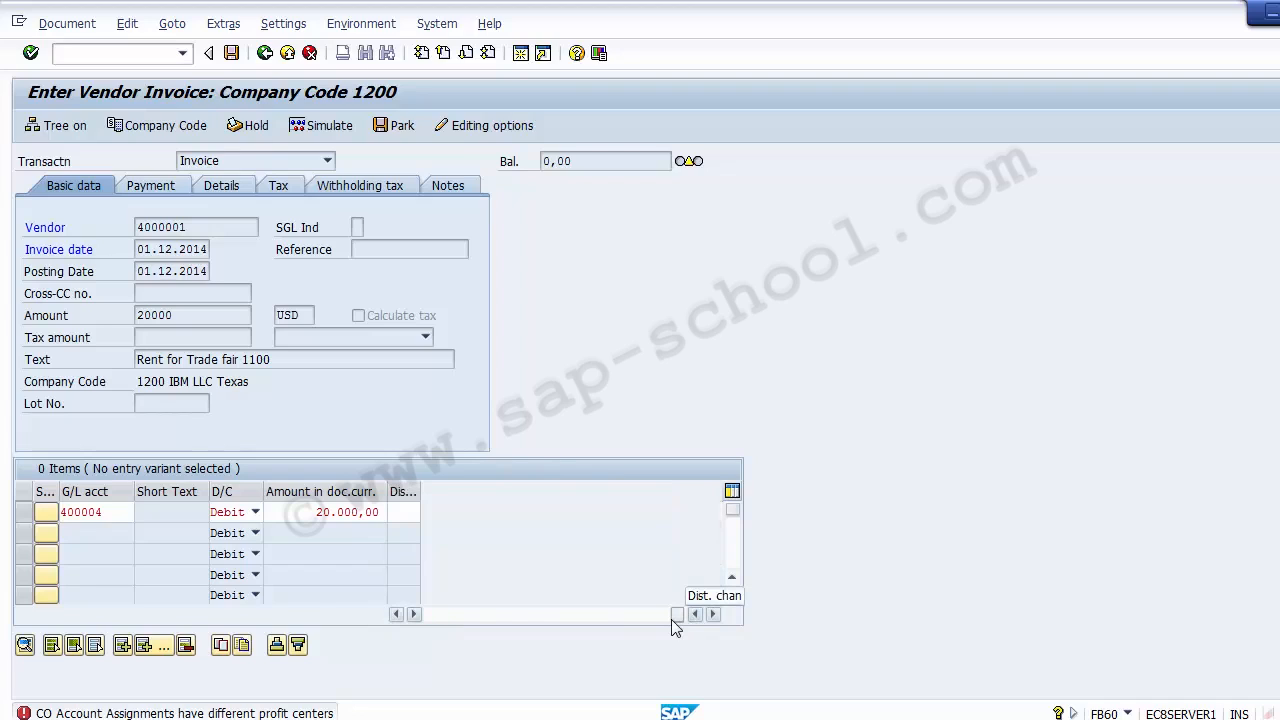
{"action": "left_click", "coordinate": [430, 614]}
{"action": "left_click", "coordinate": [511, 511]}
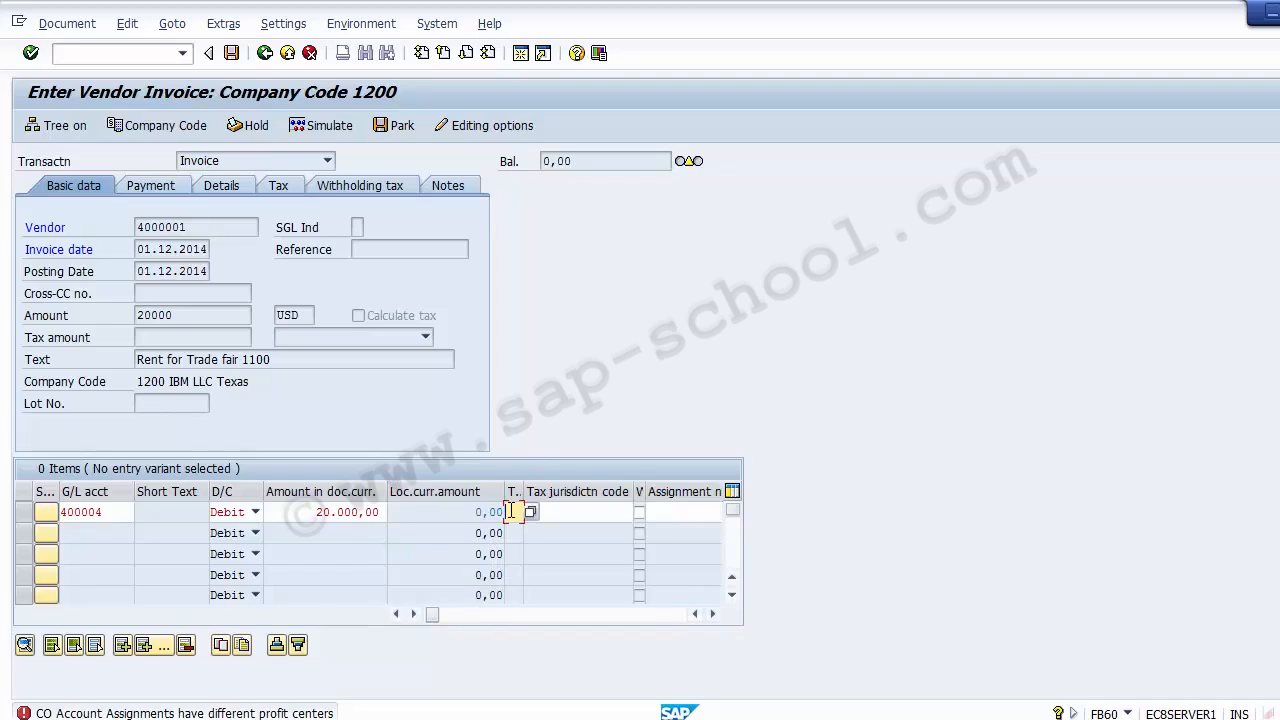
{"action": "key", "text": "Tab"}
{"action": "key", "text": "Tab"}
{"action": "key", "text": "Tab"}
Simulate the vendor invoice and post it
{"action": "left_click", "coordinate": [327, 126]}
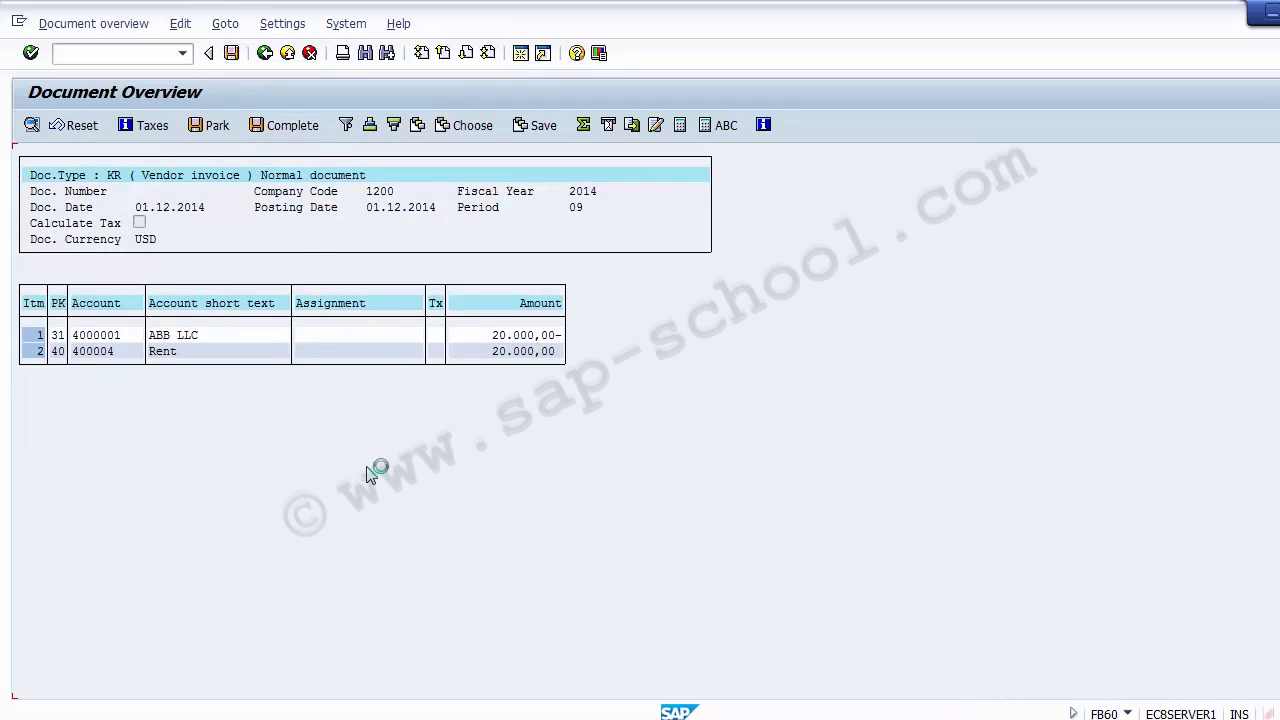
{"action": "left_click", "coordinate": [234, 60]}
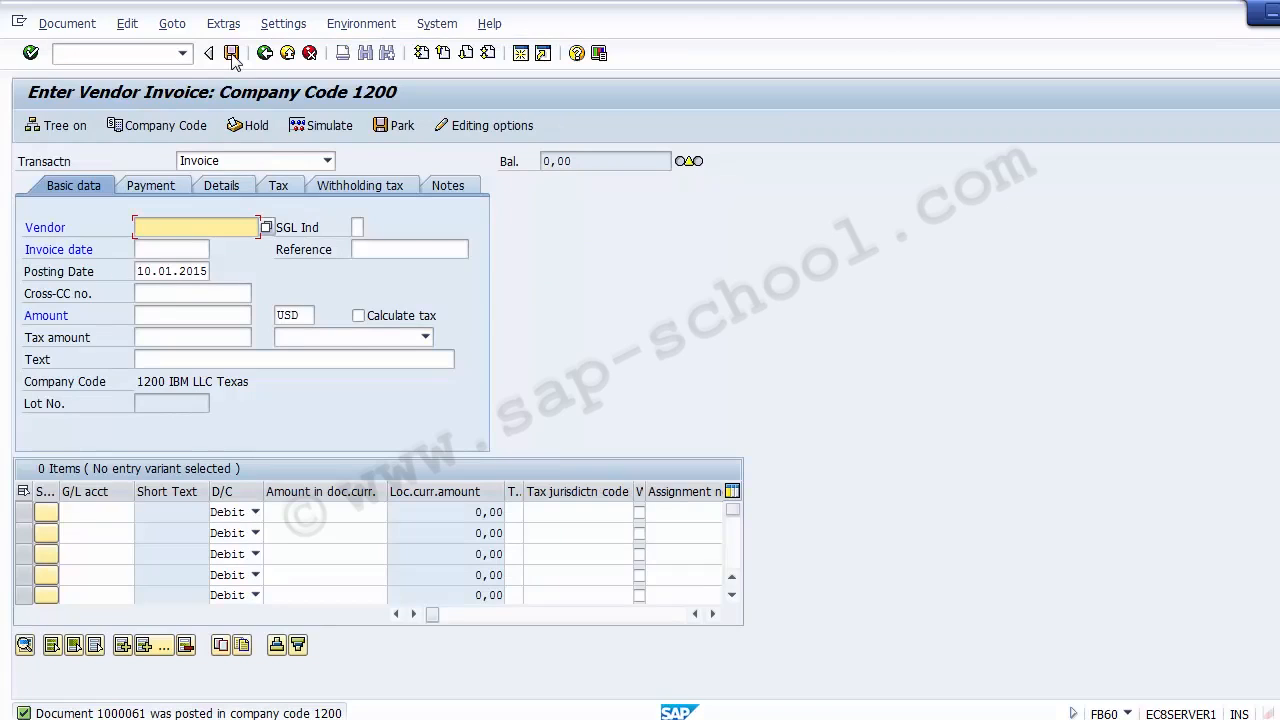
Display the posted vendor invoice and check the Rent line's cost center and order assignment
{"action": "left_click", "coordinate": [70, 26]}
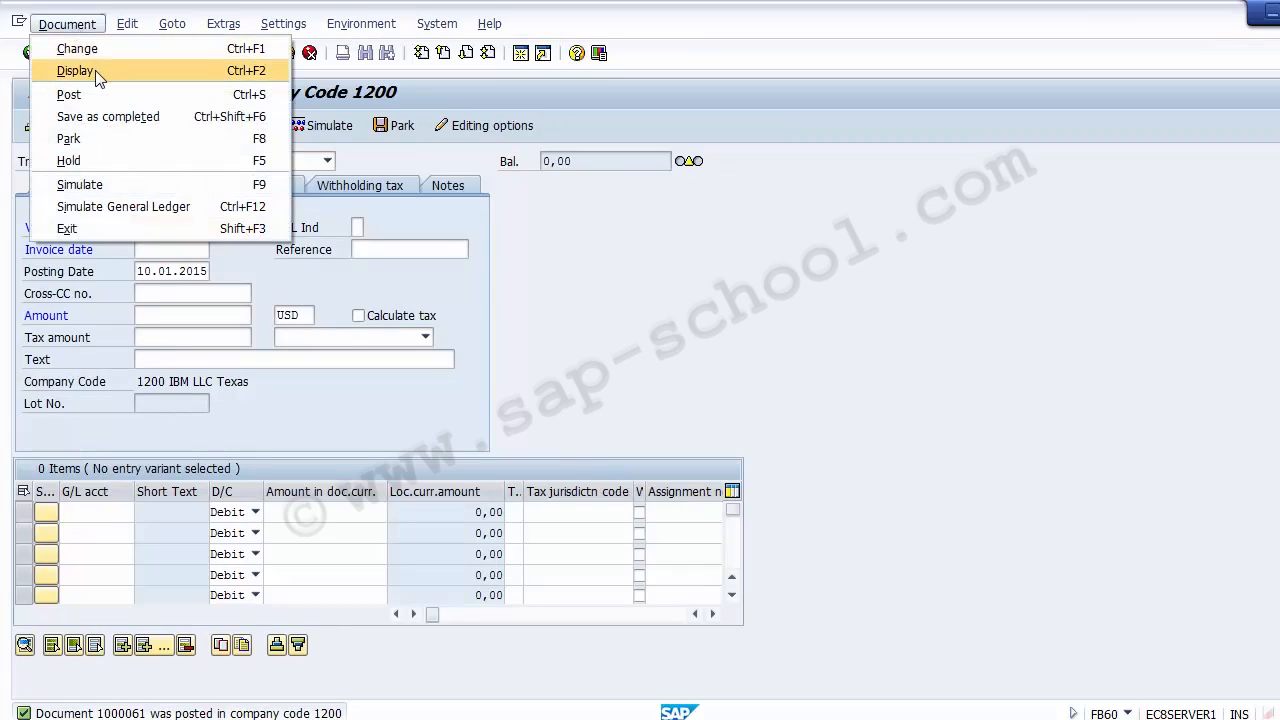
{"action": "left_click", "coordinate": [76, 71]}
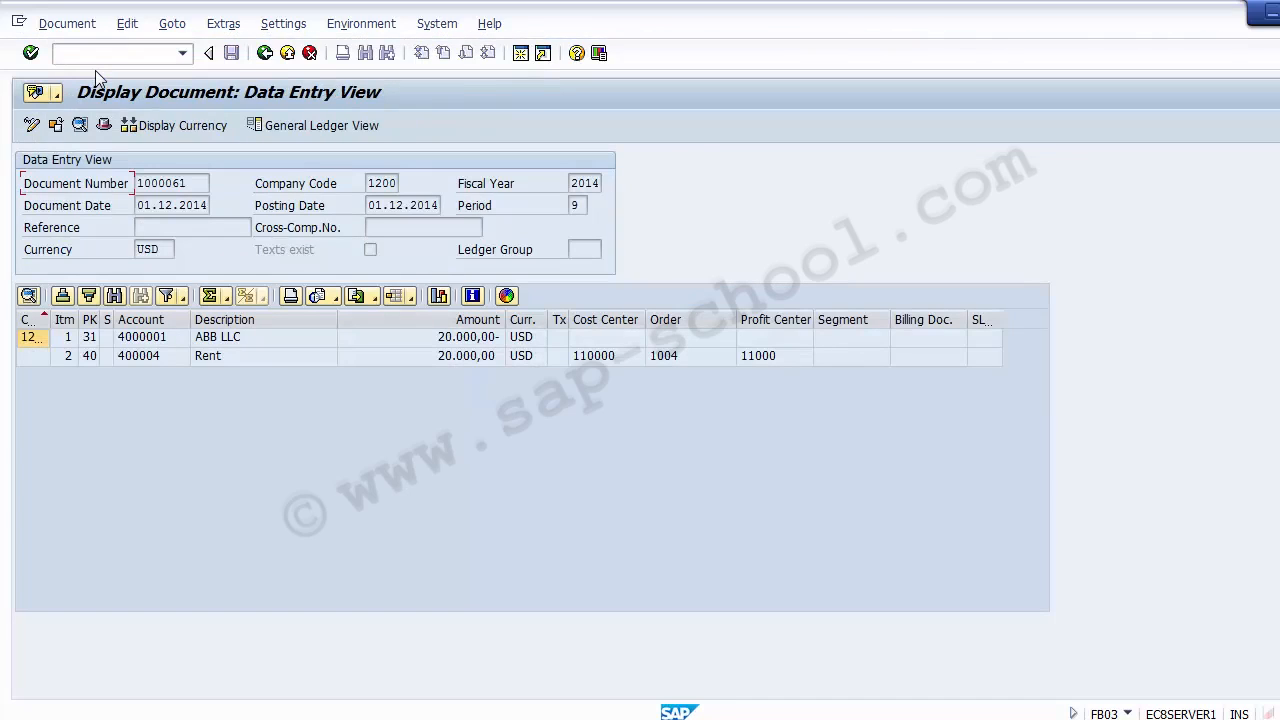
{"action": "left_click", "coordinate": [586, 360]}
{"action": "key", "text": "Tab"}
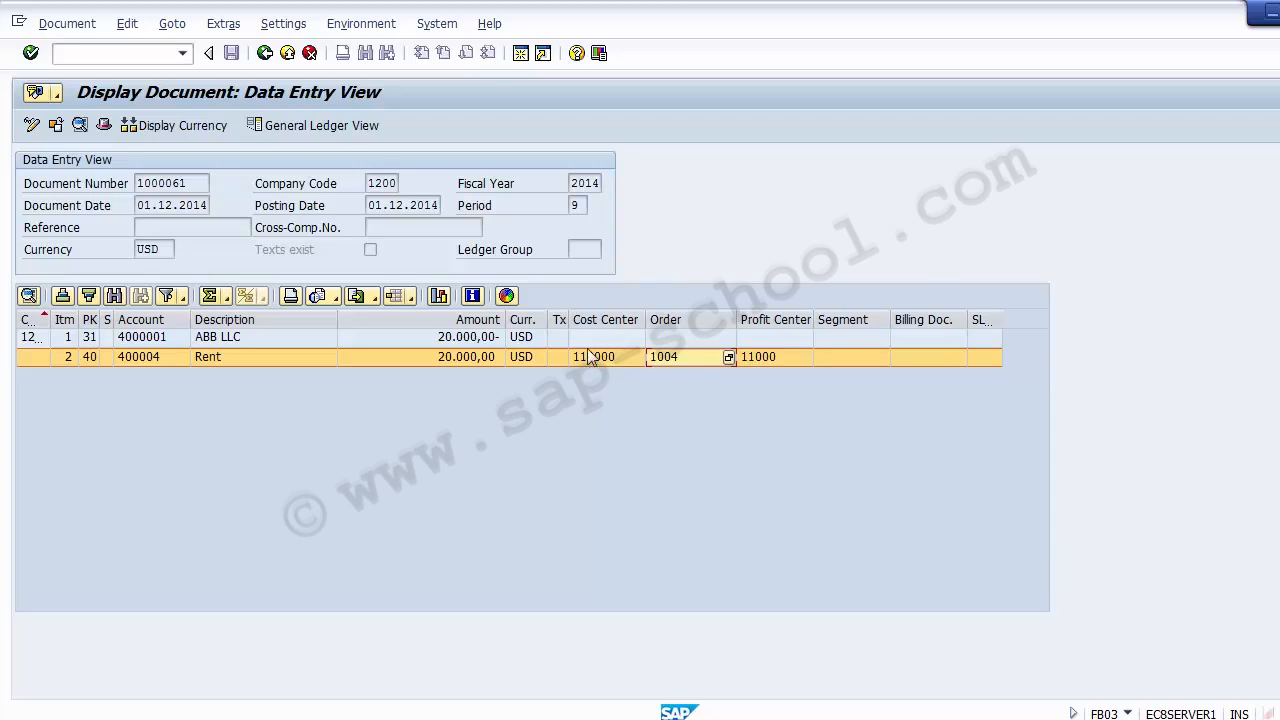
Leave the document display with /n and return to the SAP Easy Access screen
{"action": "left_click", "coordinate": [103, 52]}
{"action": "type", "text": "/n"}
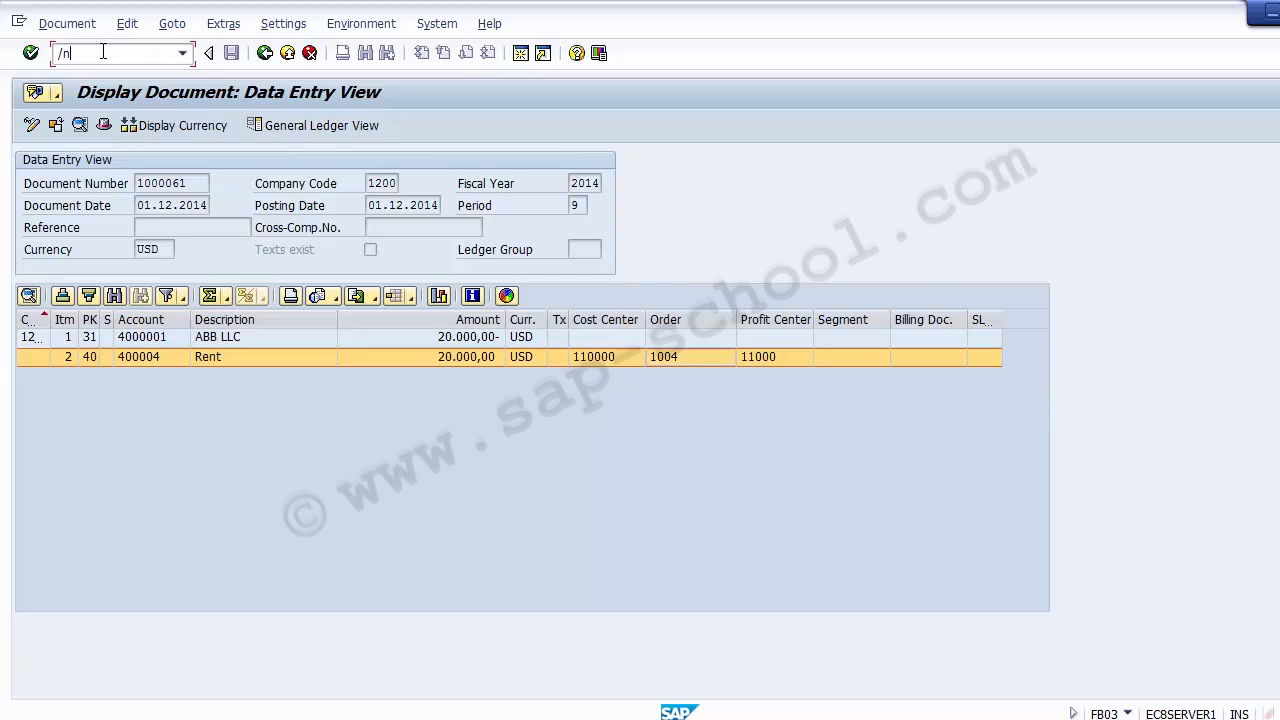
{"action": "key", "text": "Return"}
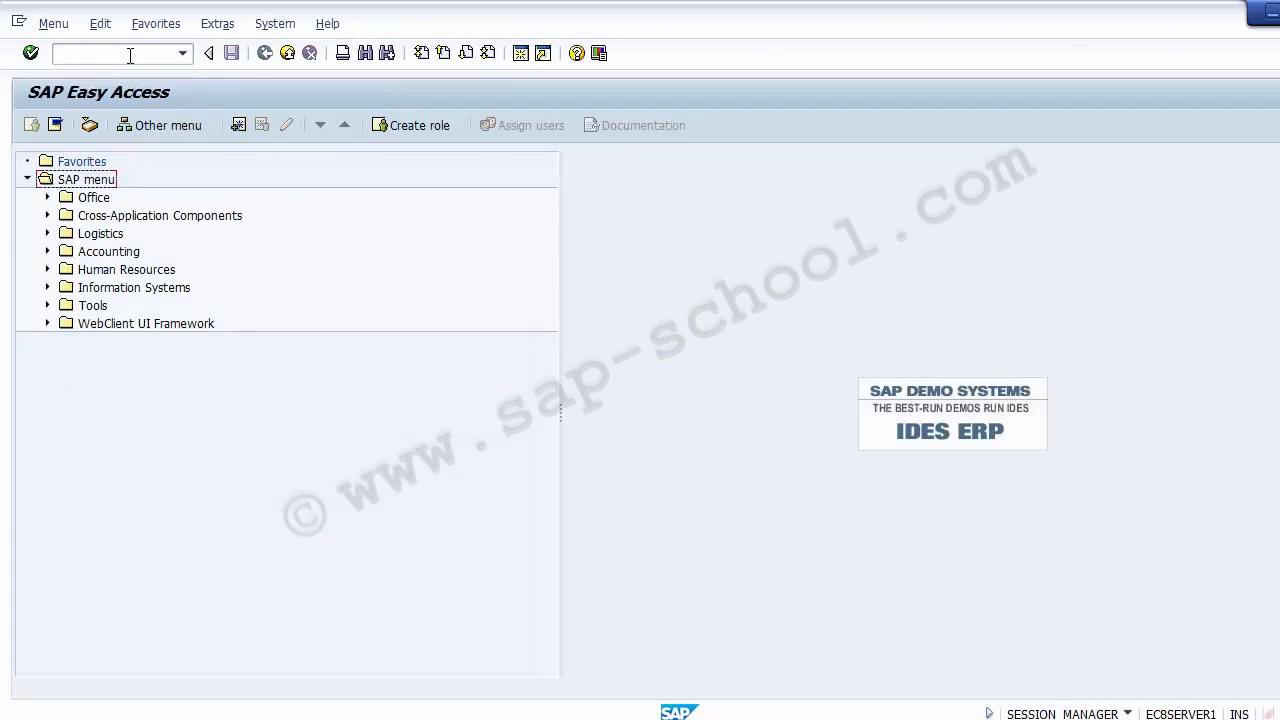
{"action": "left_click", "coordinate": [55, 52]}
Switch to PowerPoint's Unit Testing slide and reword the Define Settlement Rule bullet as "IO Settlement – KO88"
{"action": "left_click", "coordinate": [582, 718]}
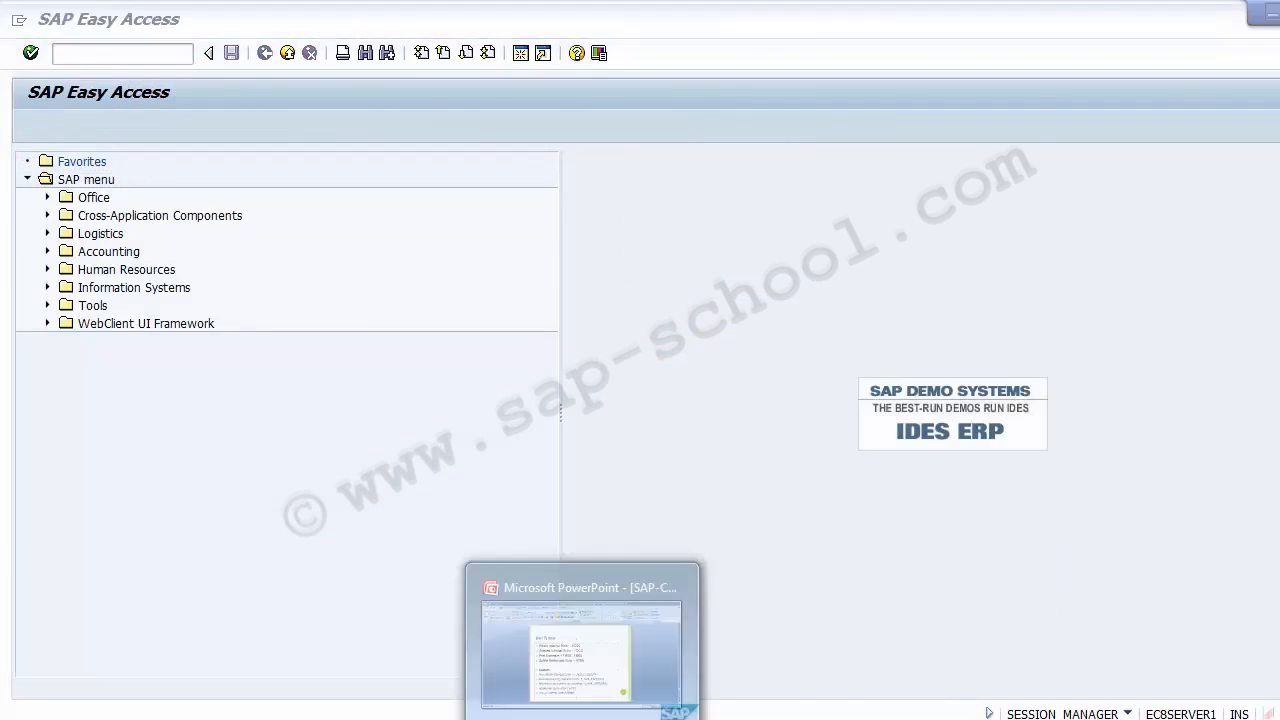
{"action": "left_click", "coordinate": [275, 490]}
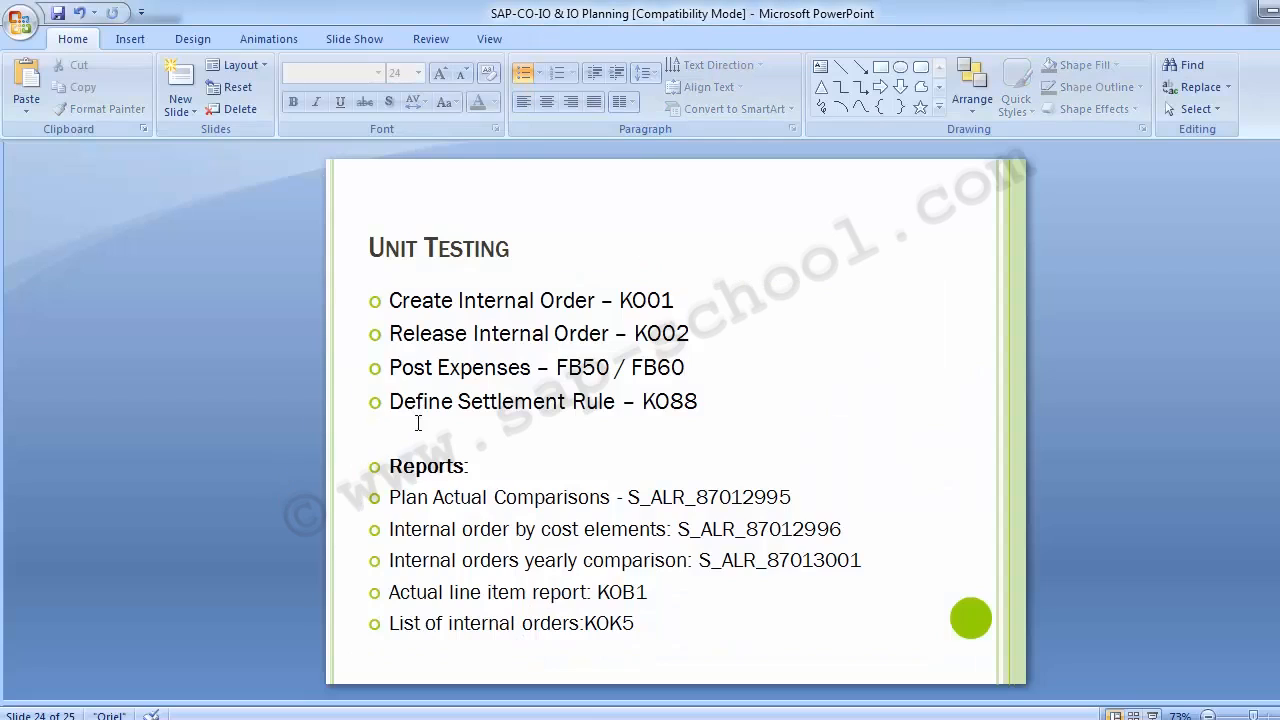
{"action": "left_click_drag", "start_coordinate": [389, 367], "coordinate": [685, 364]}
{"action": "left_click", "coordinate": [249, 350]}
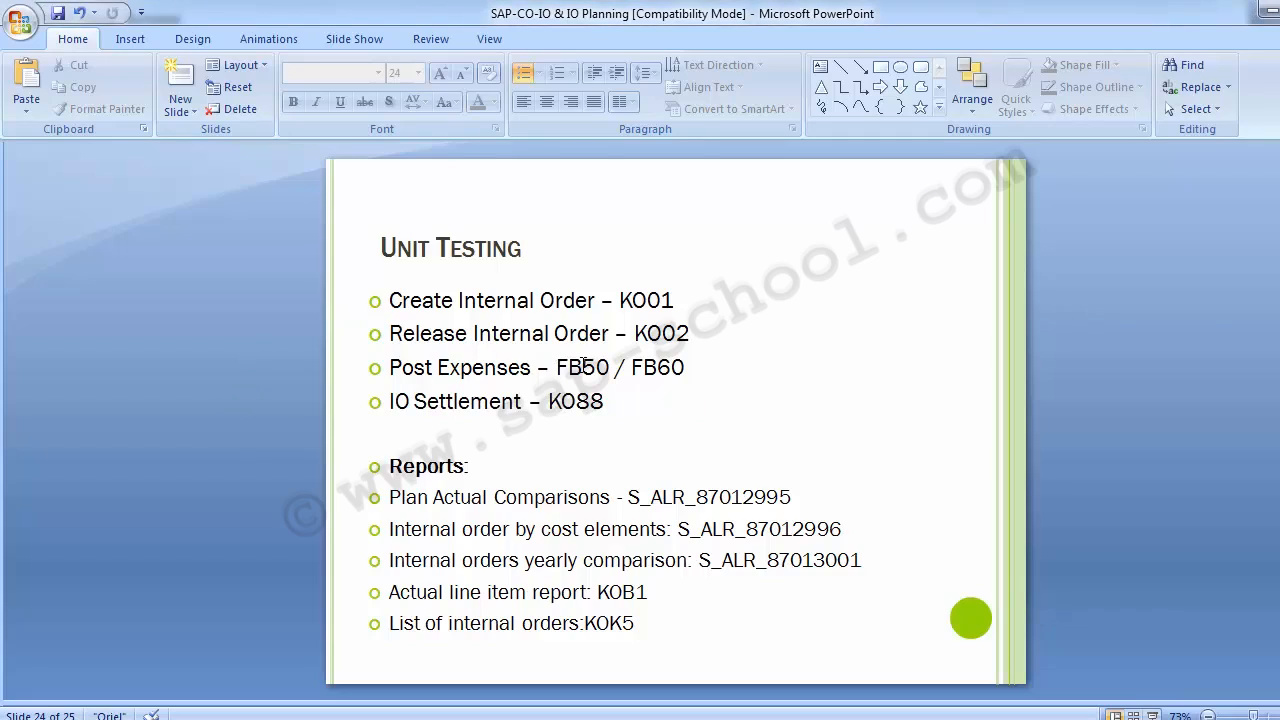
Add the bullet "Maintain Settlement Rule – KO02" below the Post Expenses bullet on the Unit Testing slide
{"action": "left_click", "coordinate": [694, 369]}
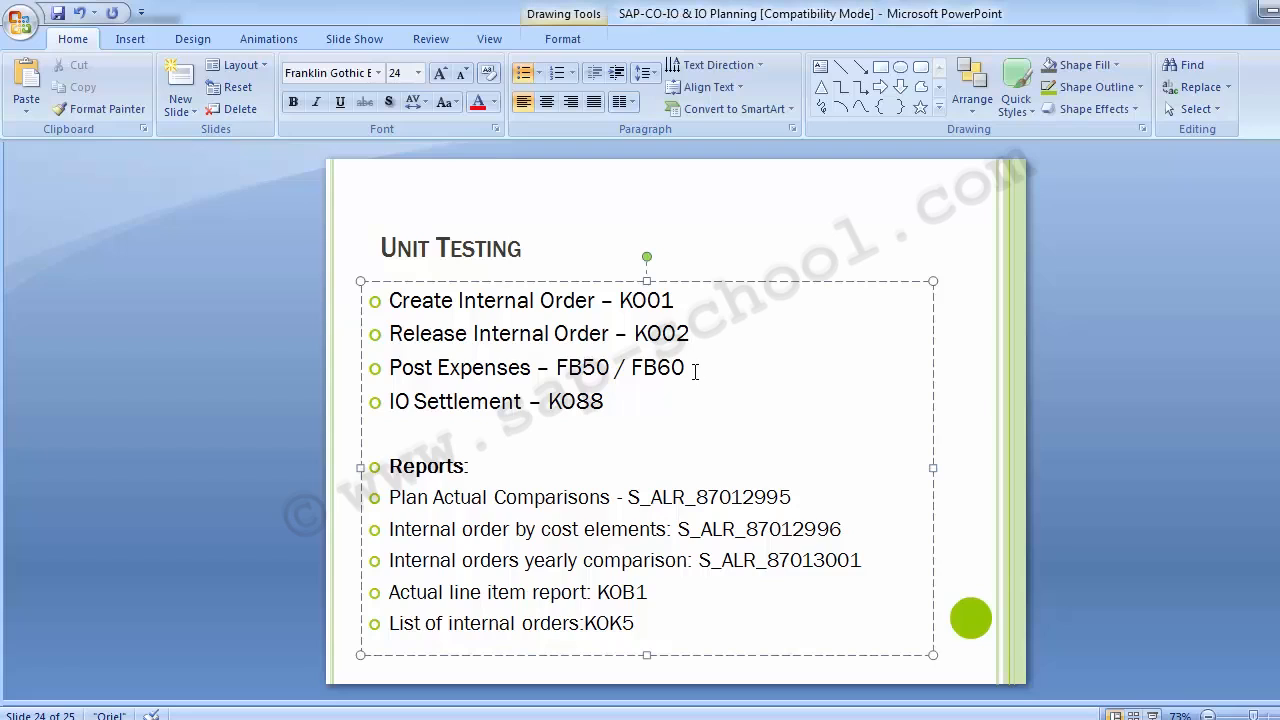
{"action": "key", "text": "Return"}
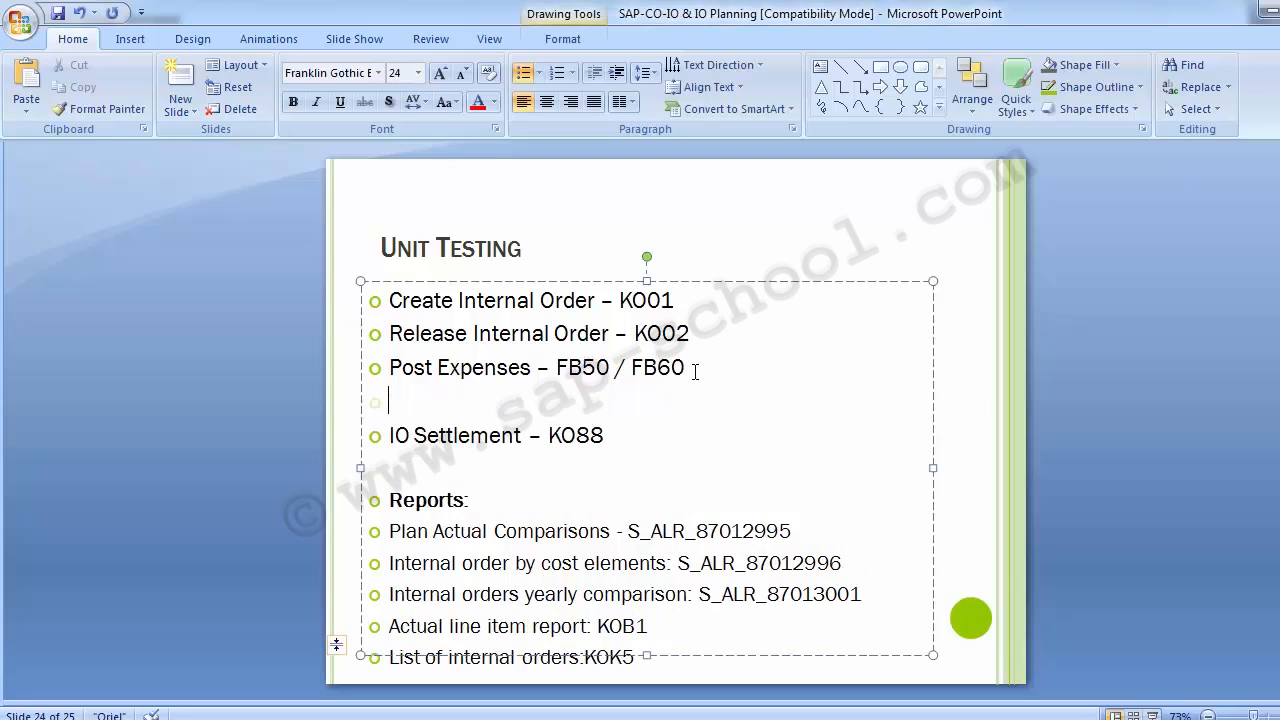
{"action": "type", "text": "Maintain Set"}
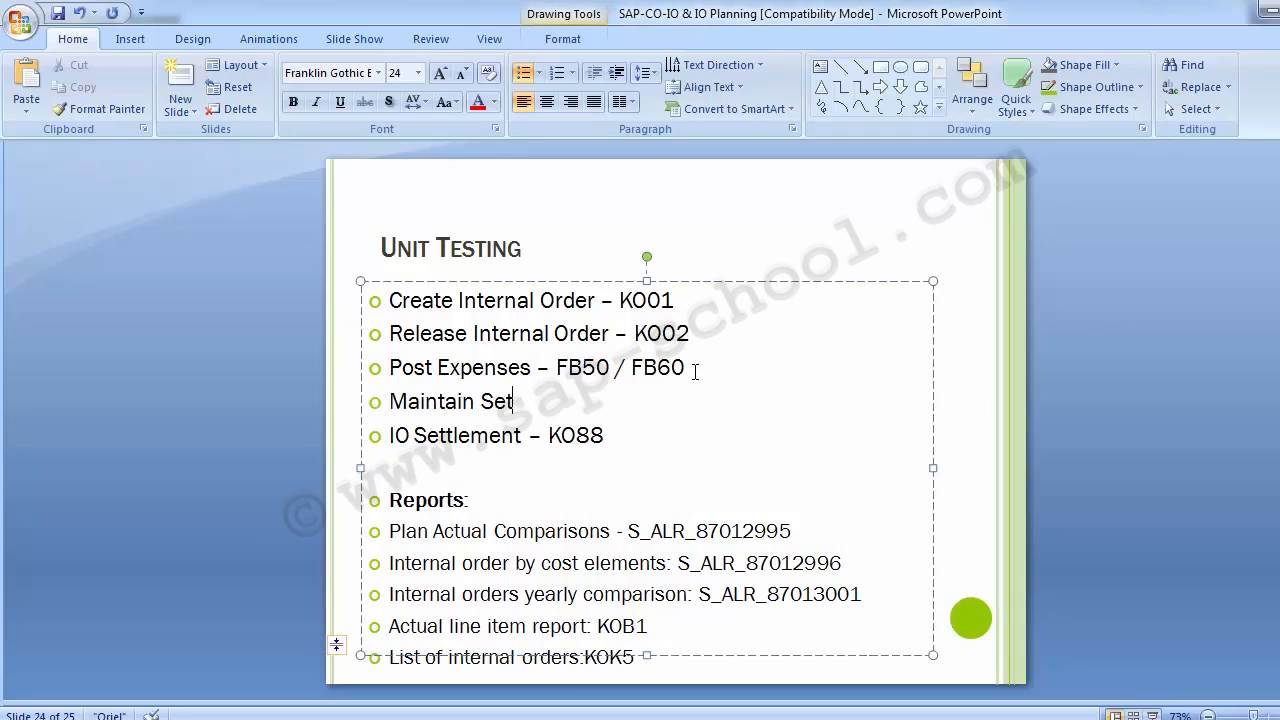
{"action": "type", "text": "tlement RU"}
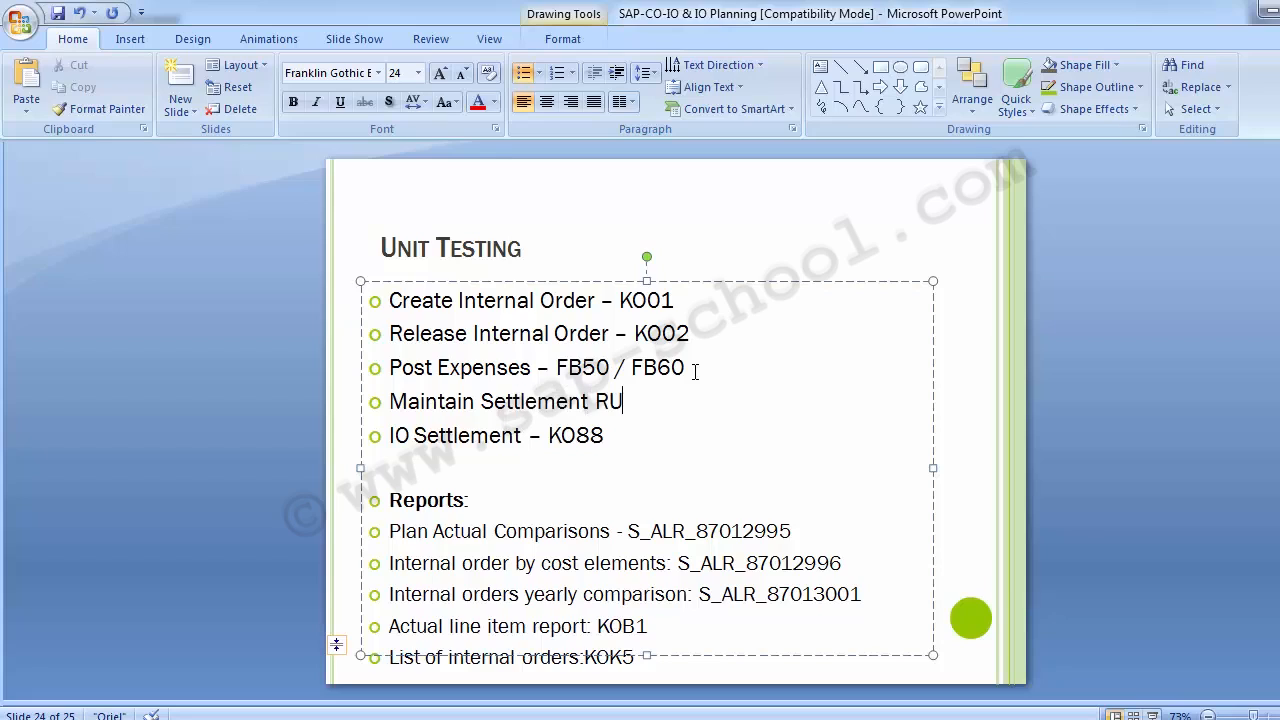
{"action": "type", "text": "e"}
{"action": "key", "text": "BackSpace"}
{"action": "key", "text": "BackSpace"}
{"action": "type", "text": "i"}
{"action": "key", "text": "BackSpace"}
{"action": "type", "text": "ule -"}
{"action": "type", "text": " KO02"}
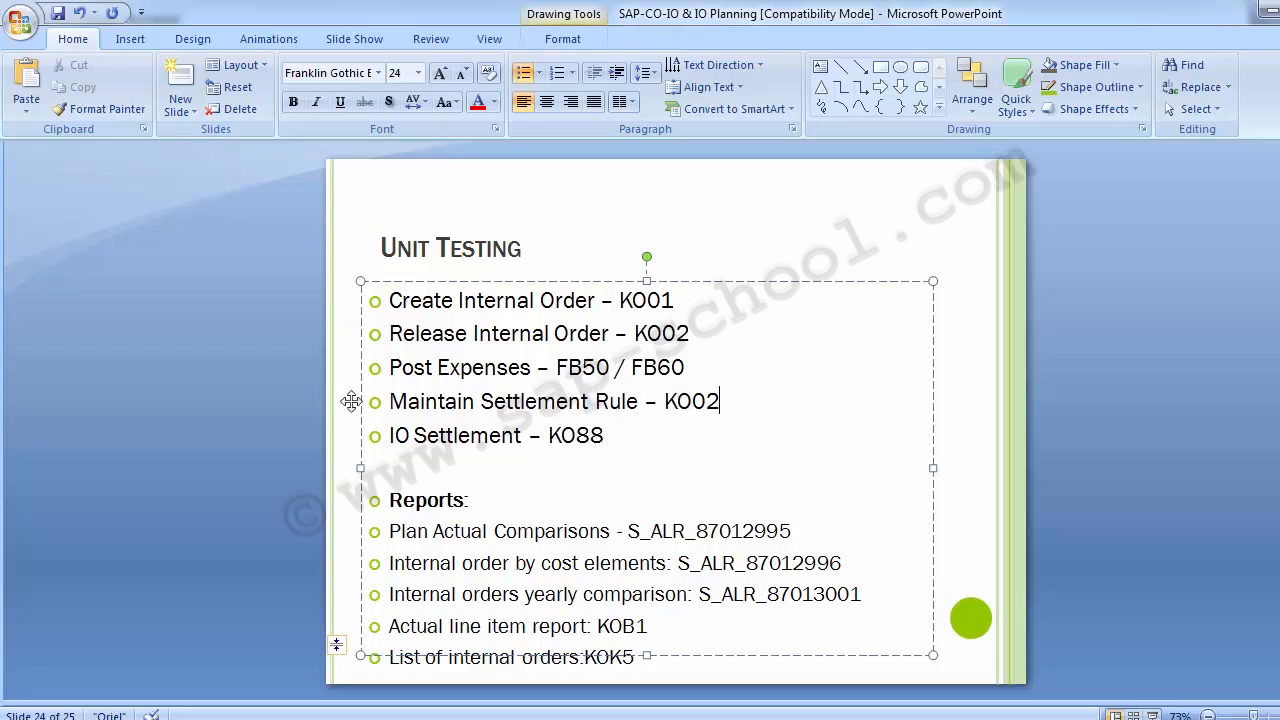
{"action": "left_click", "coordinate": [252, 400]}
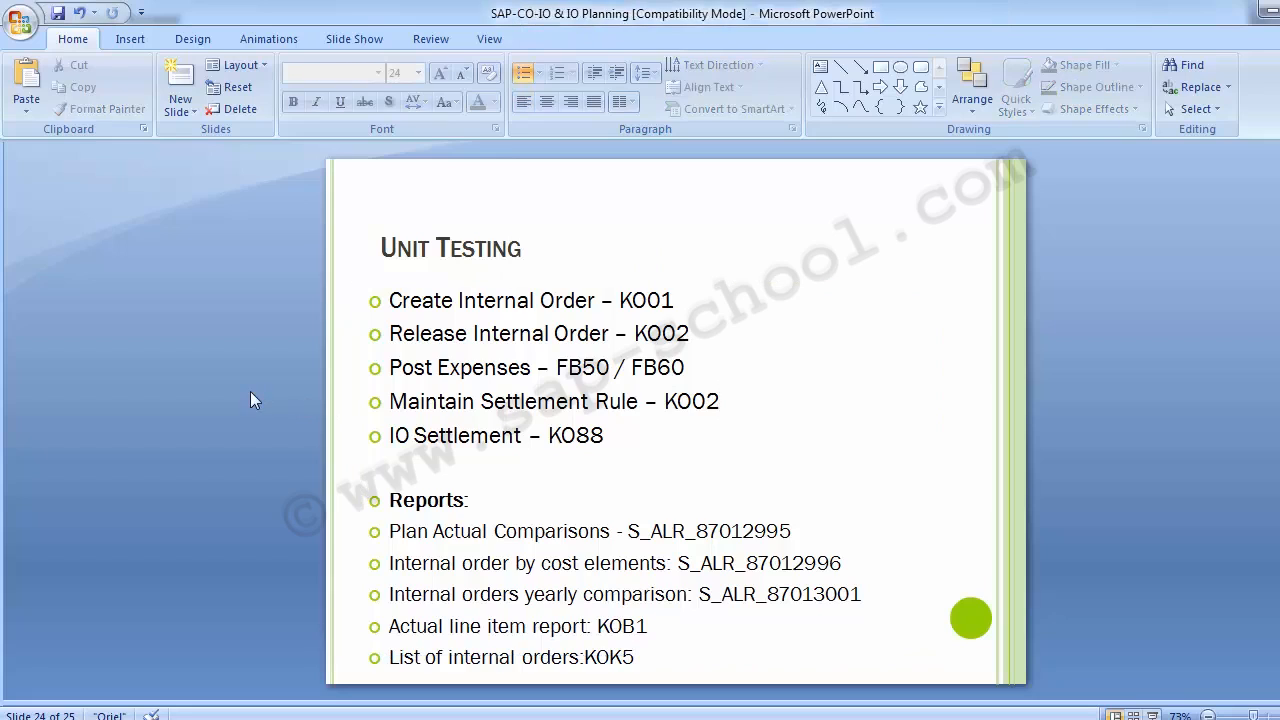
Switch back to SAP and open transaction KO02 for changing an internal order
{"action": "key", "text": "alt+Tab"}
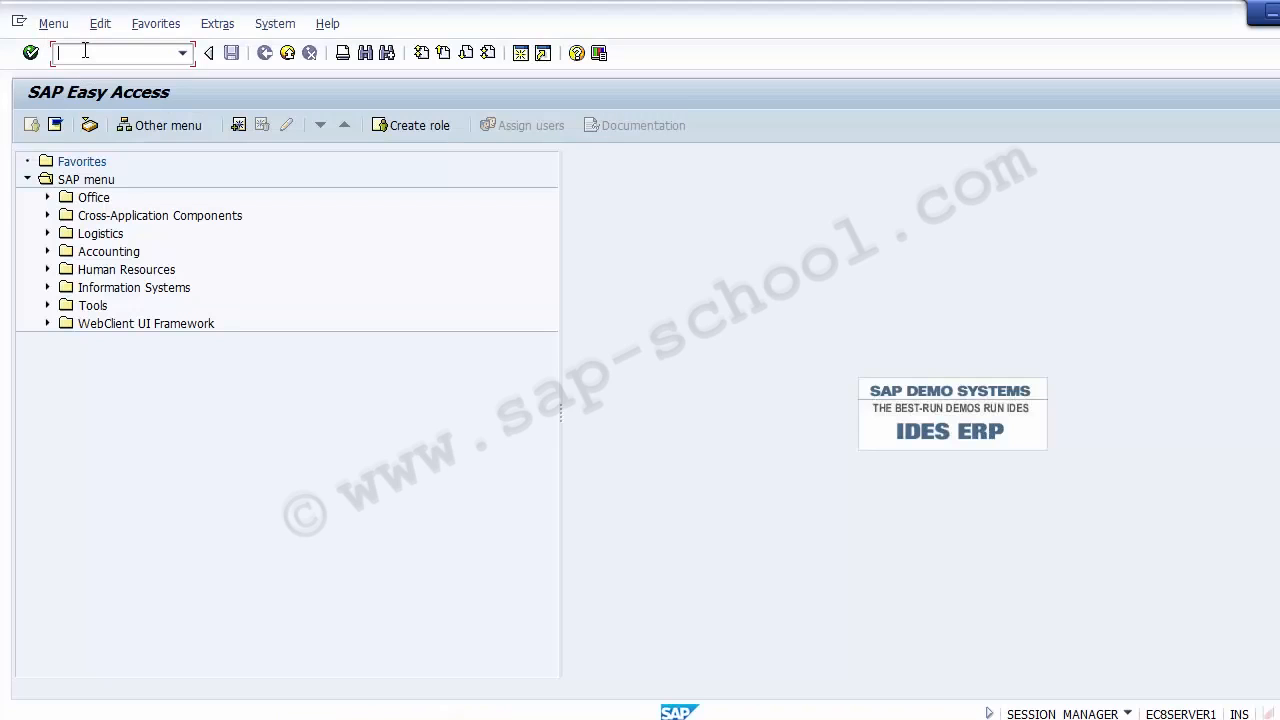
{"action": "type", "text": "Ko02"}
{"action": "key", "text": "Return"}
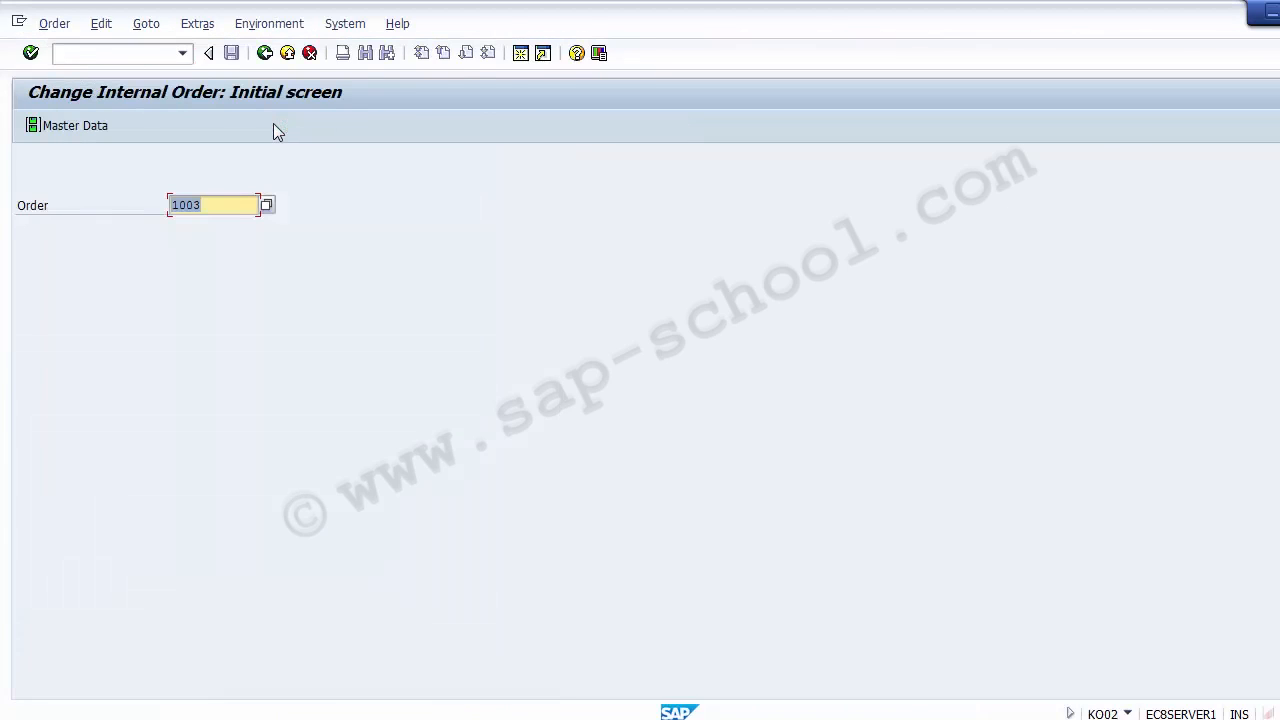
Enter the number of the Trade Fair 1100 internal order and open its settlement rule for maintenance
{"action": "left_click", "coordinate": [224, 207]}
{"action": "key", "text": "BackSpace"}
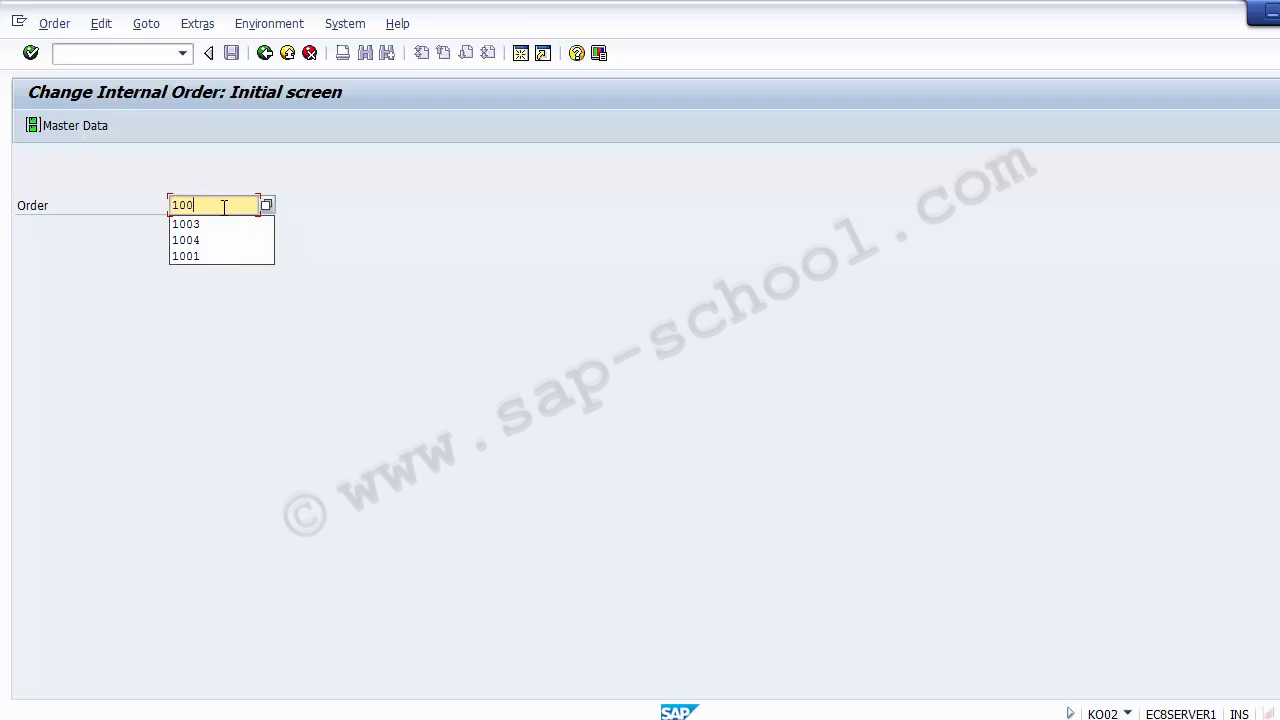
{"action": "type", "text": "4"}
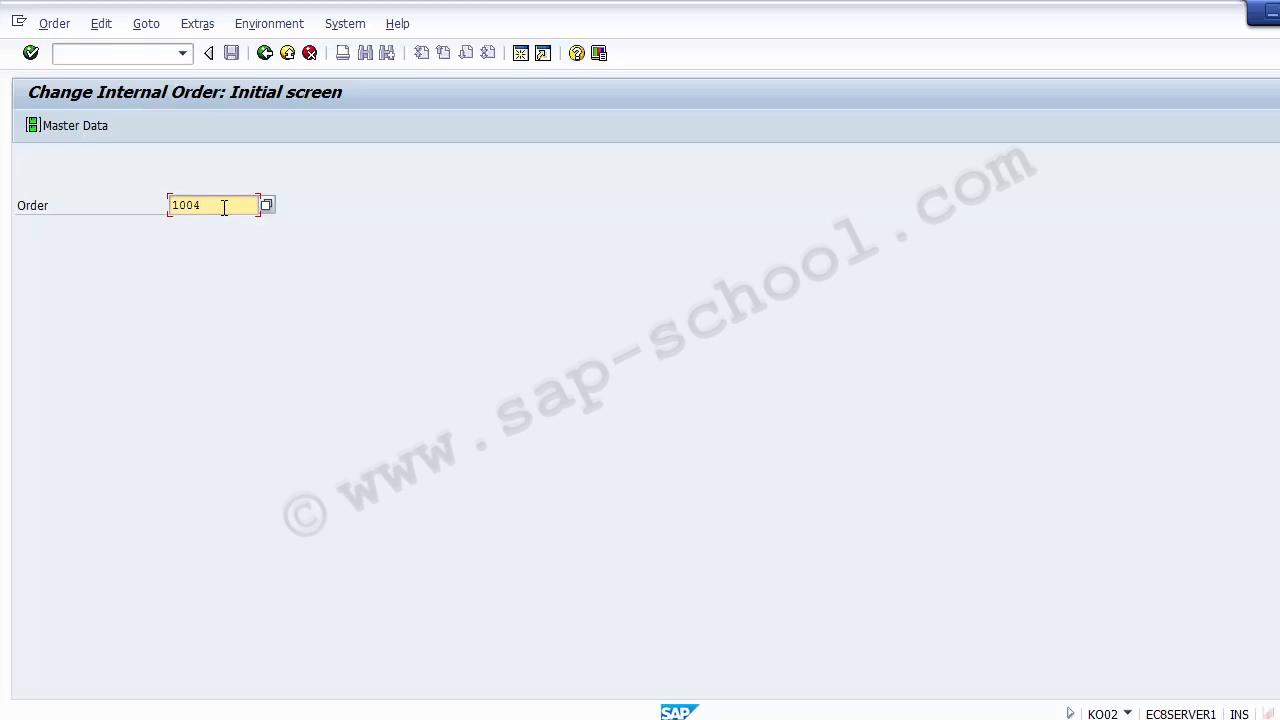
{"action": "key", "text": "Return"}
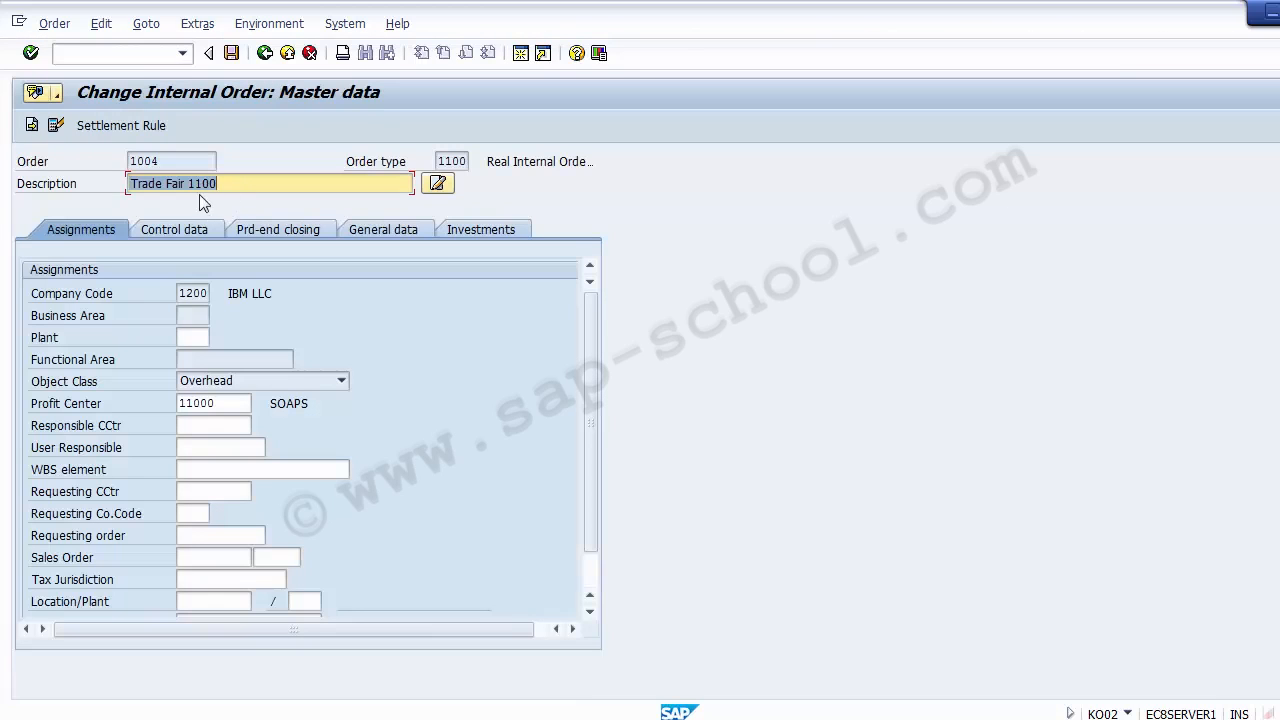
{"action": "left_click", "coordinate": [105, 125]}
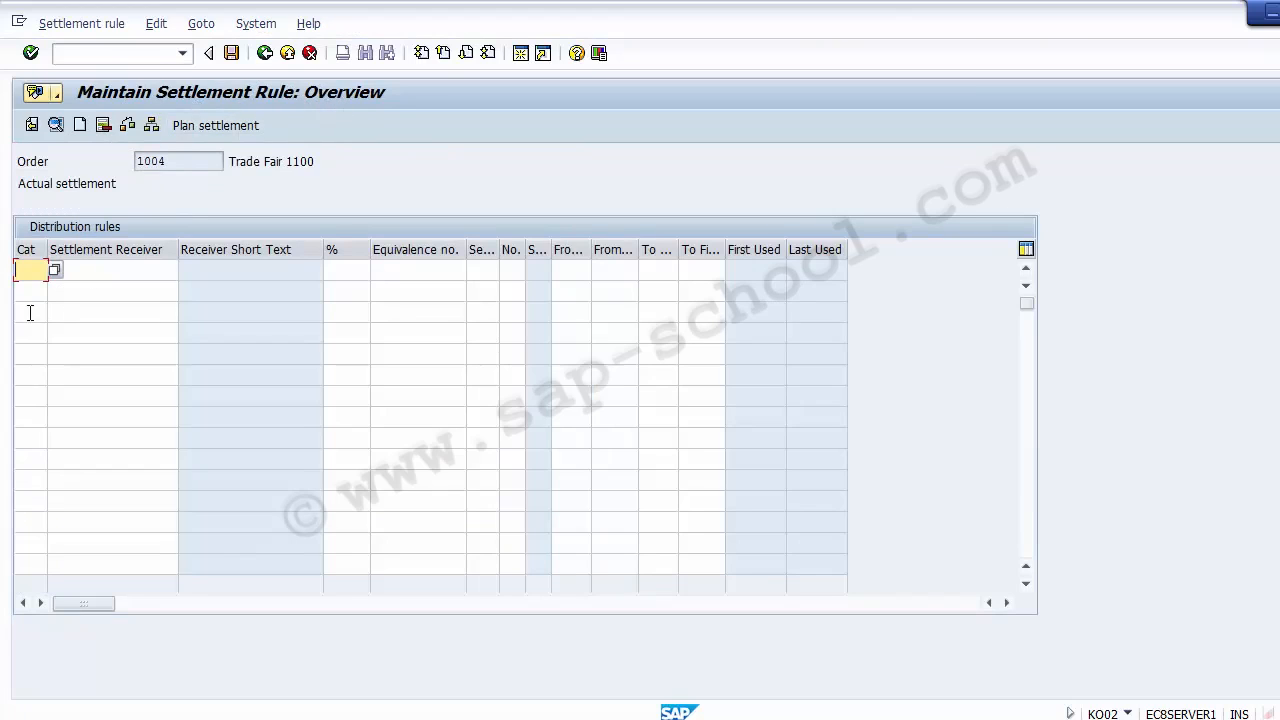
Set the account assignment category of the first distribution rule to CTR (Cost center)
{"action": "left_click", "coordinate": [106, 268]}
{"action": "left_click", "coordinate": [340, 267]}
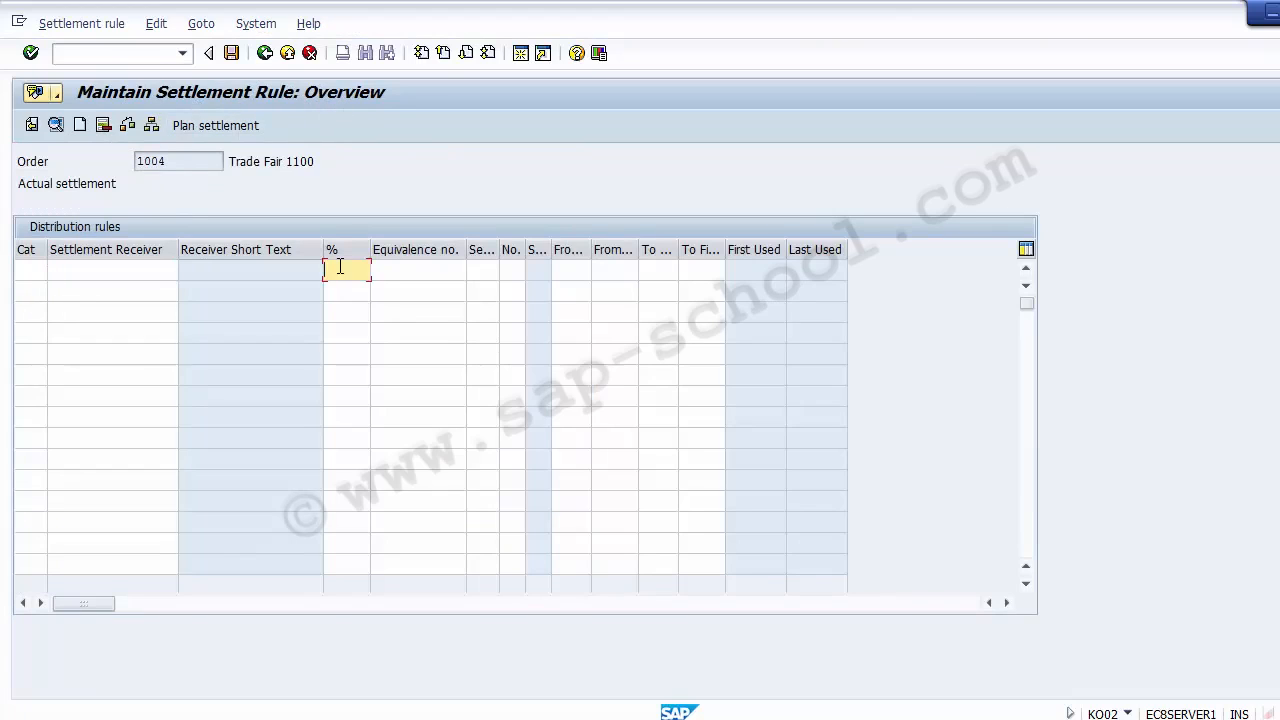
{"action": "left_click", "coordinate": [390, 268]}
{"action": "left_click", "coordinate": [161, 270]}
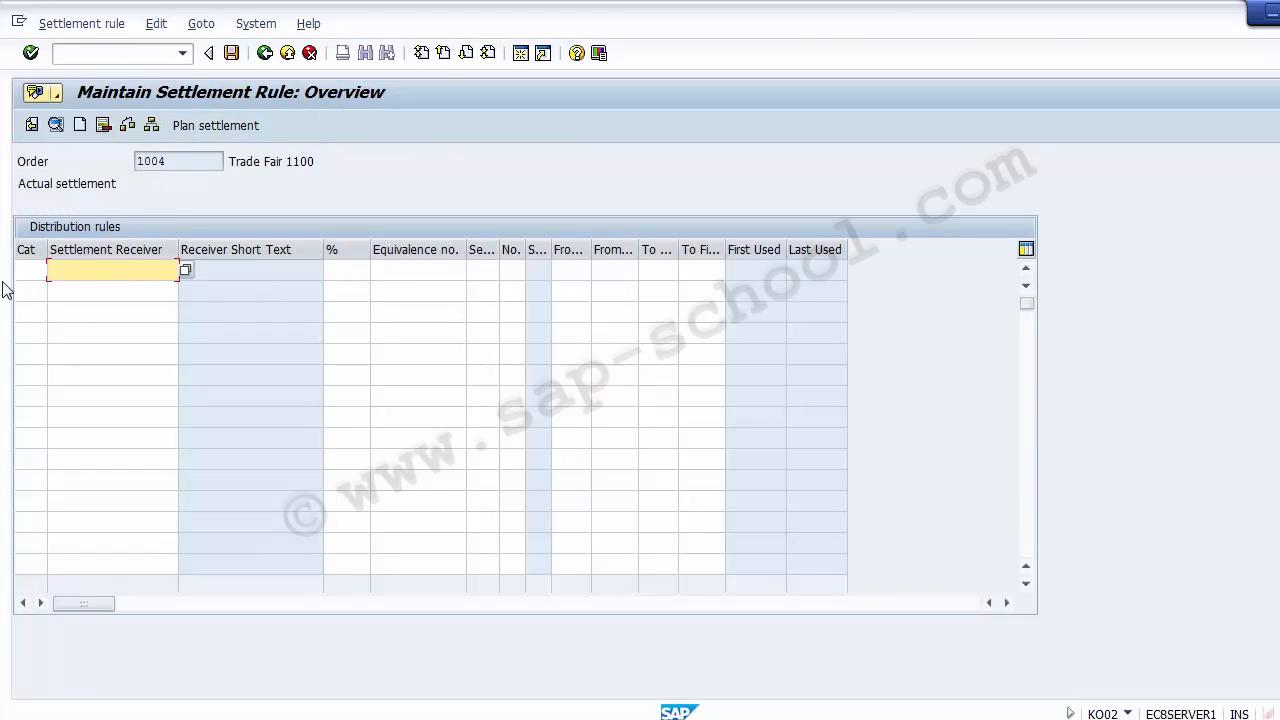
{"action": "left_click", "coordinate": [23, 271]}
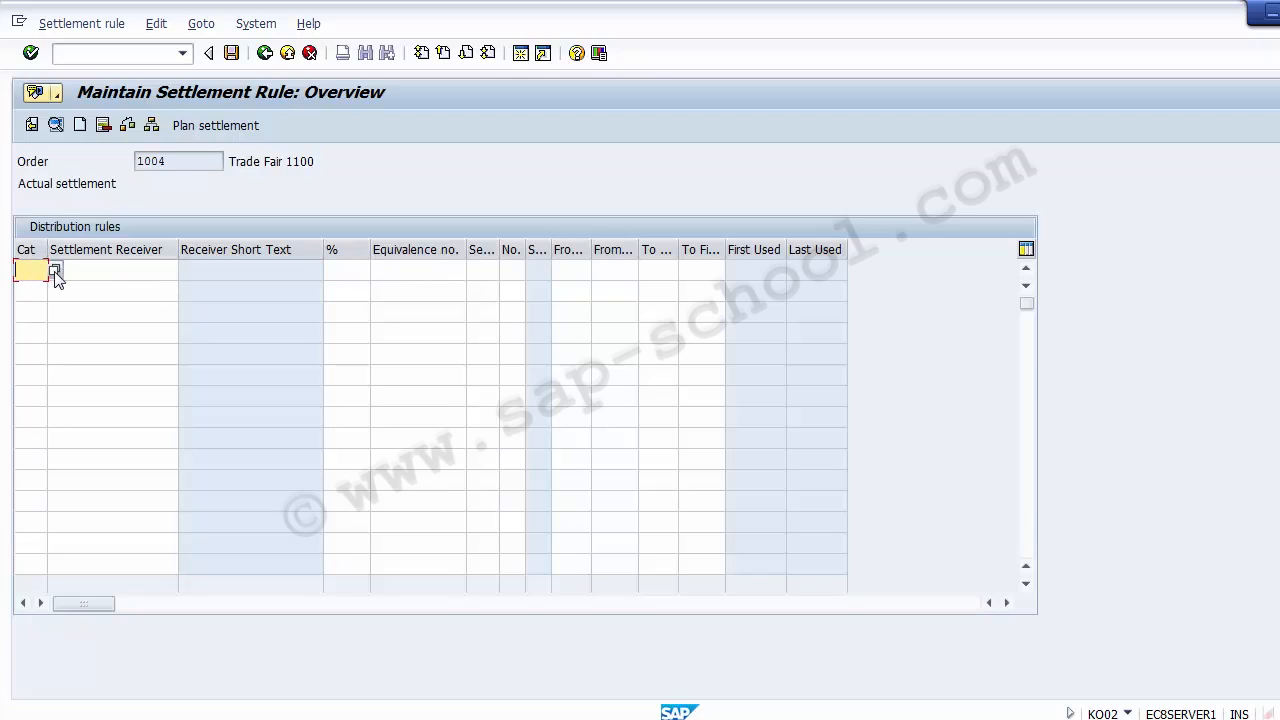
{"action": "left_click", "coordinate": [54, 270]}
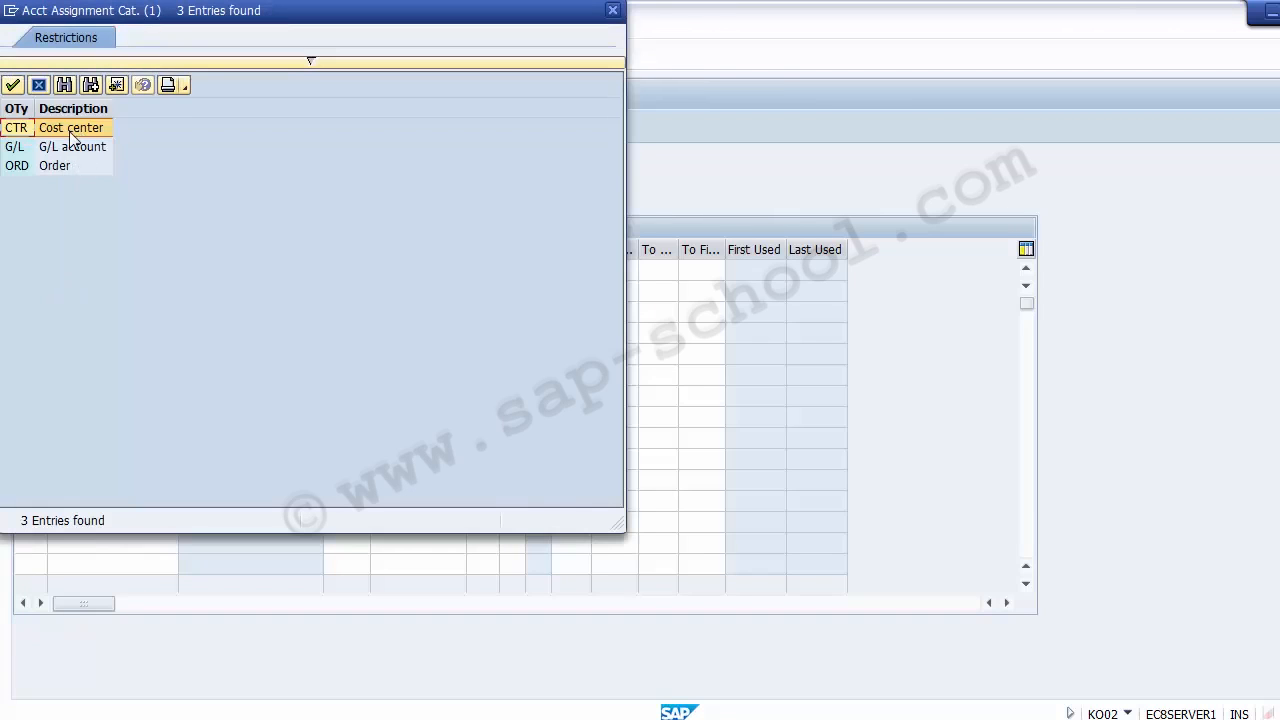
{"action": "double_click", "coordinate": [72, 137]}
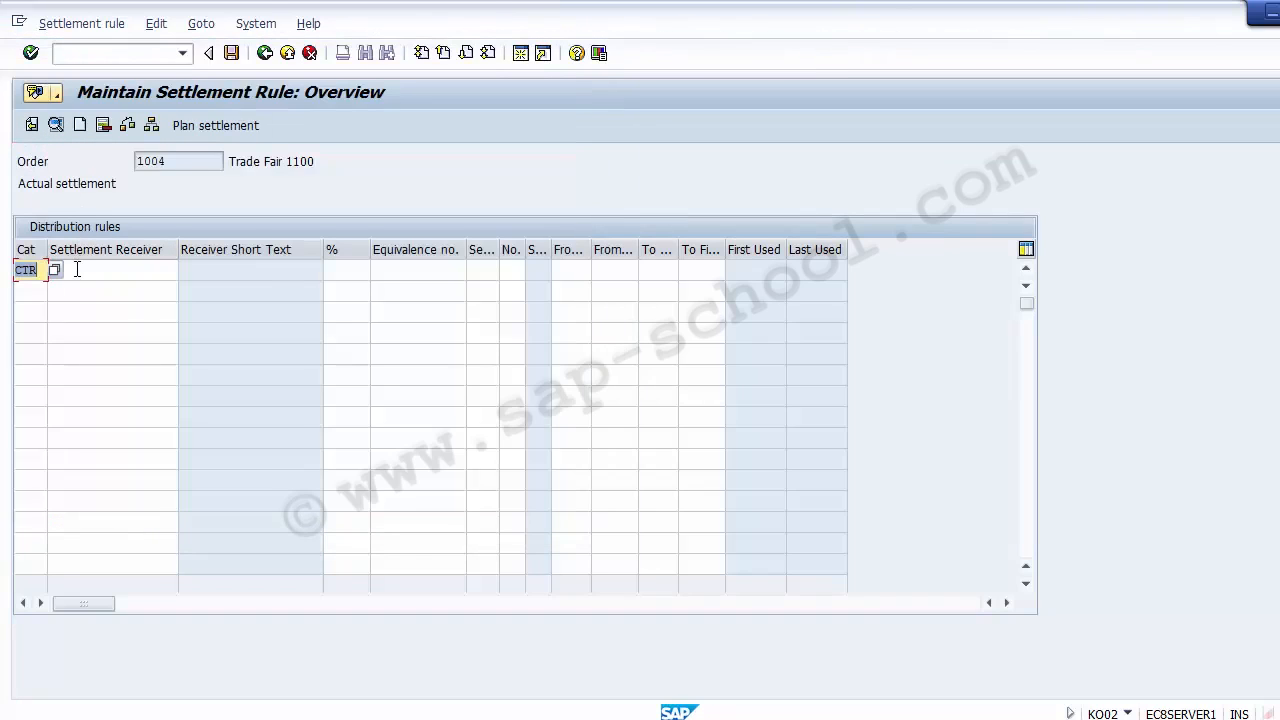
Look up the cost centers of company code 1200 and choose 110010, Admin-Transport, as the settlement receiver
{"action": "left_click", "coordinate": [78, 269]}
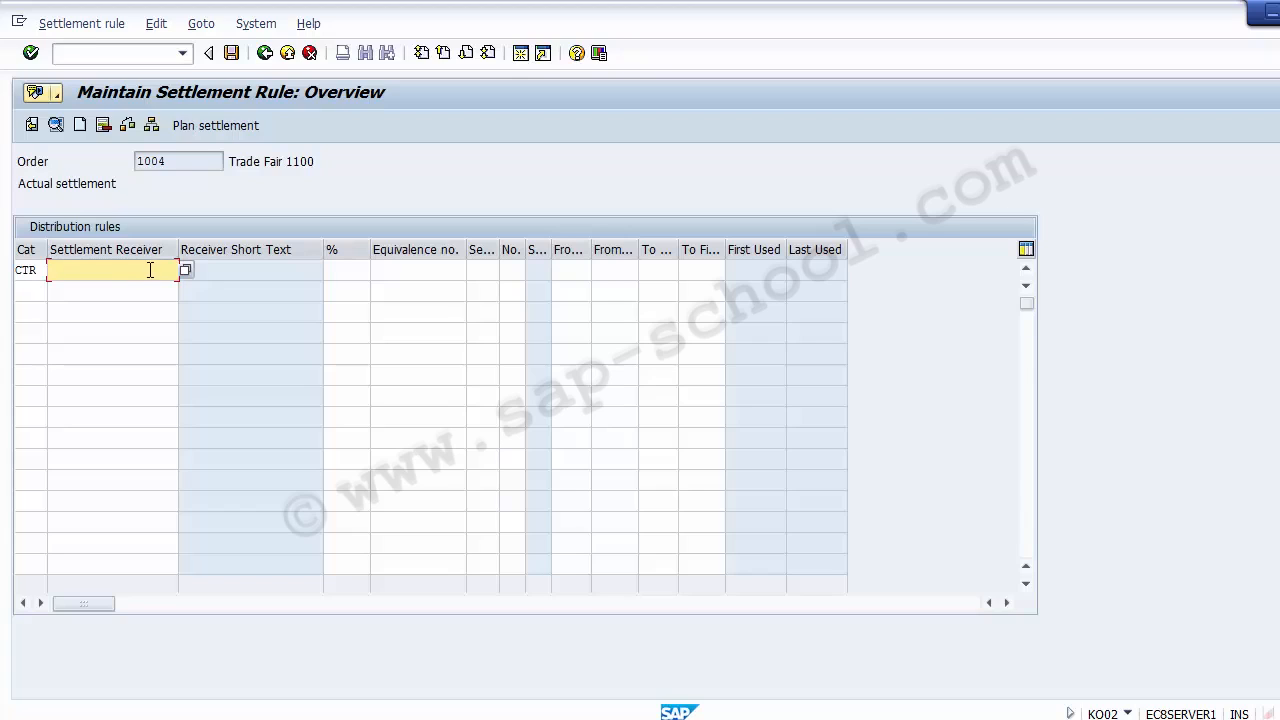
{"action": "left_click", "coordinate": [22, 271]}
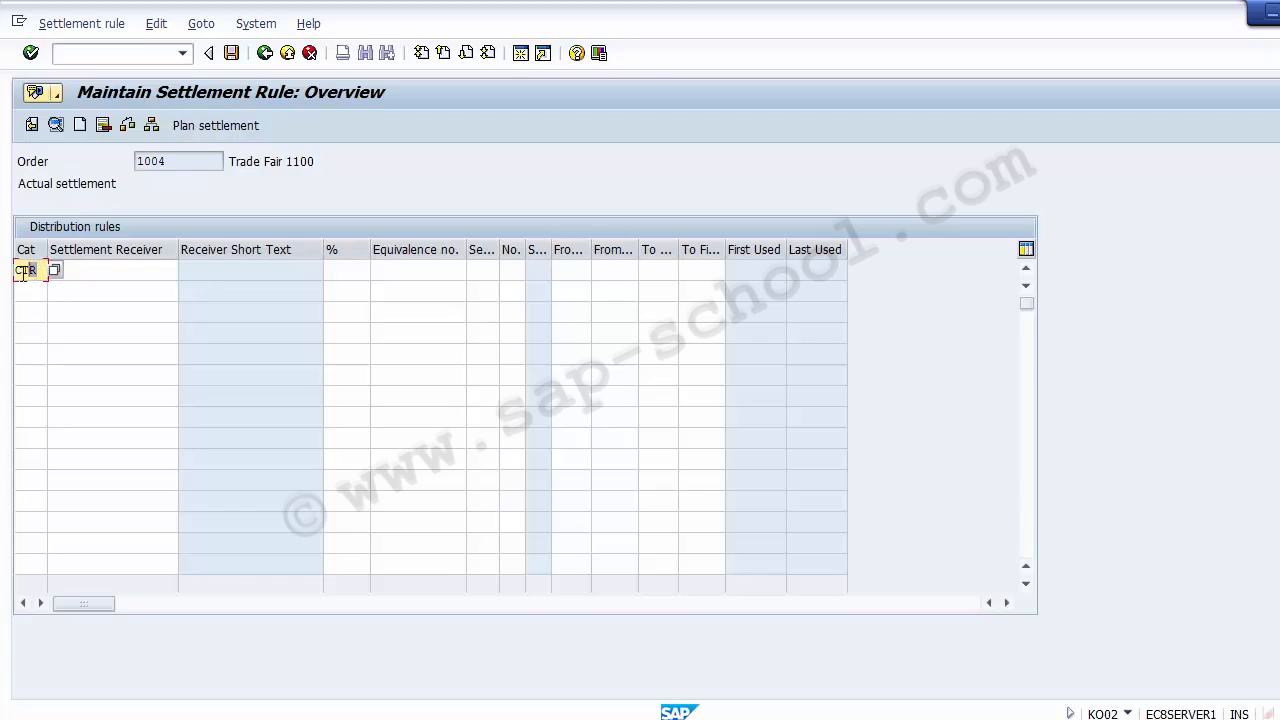
{"action": "left_click", "coordinate": [86, 272]}
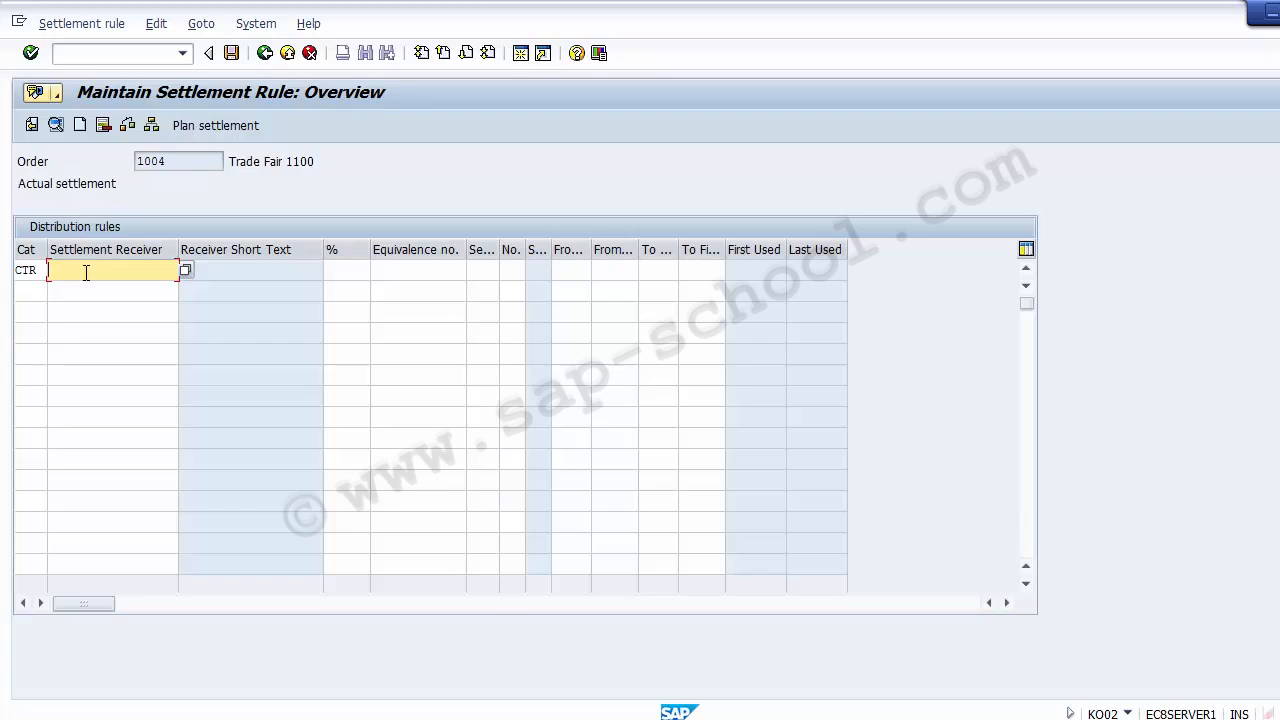
{"action": "key", "text": "F4"}
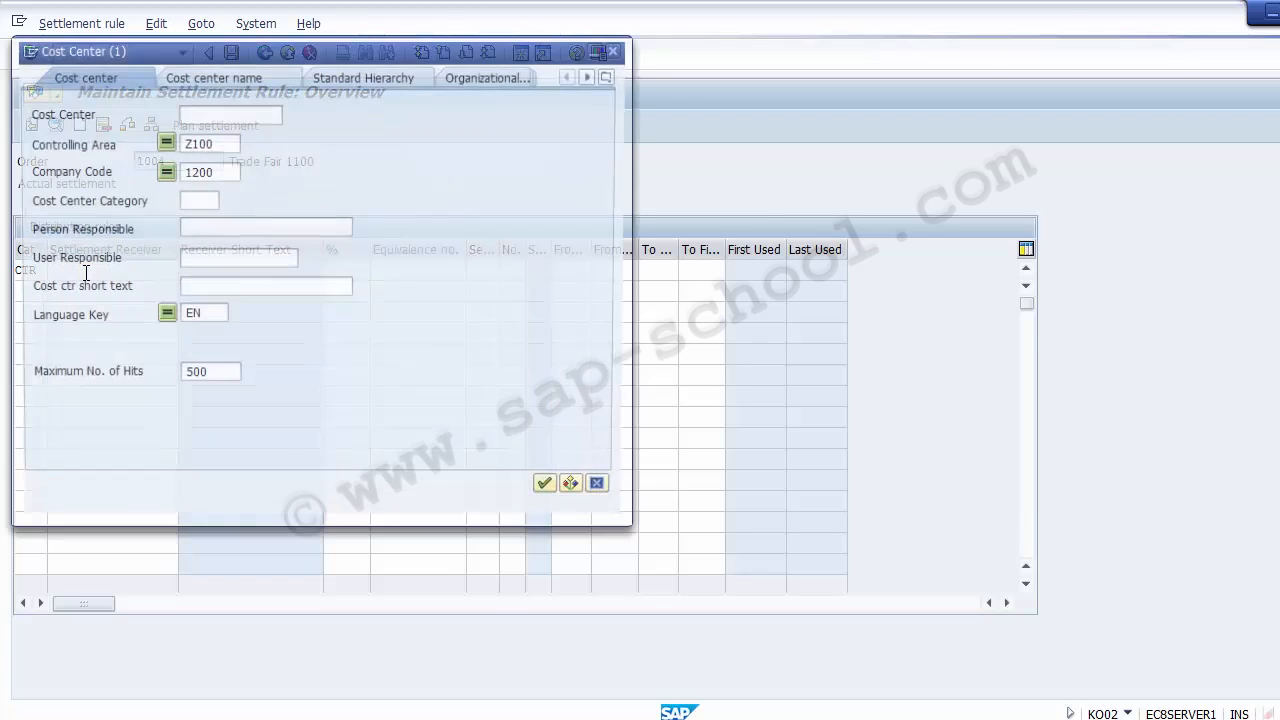
{"action": "left_click", "coordinate": [553, 493]}
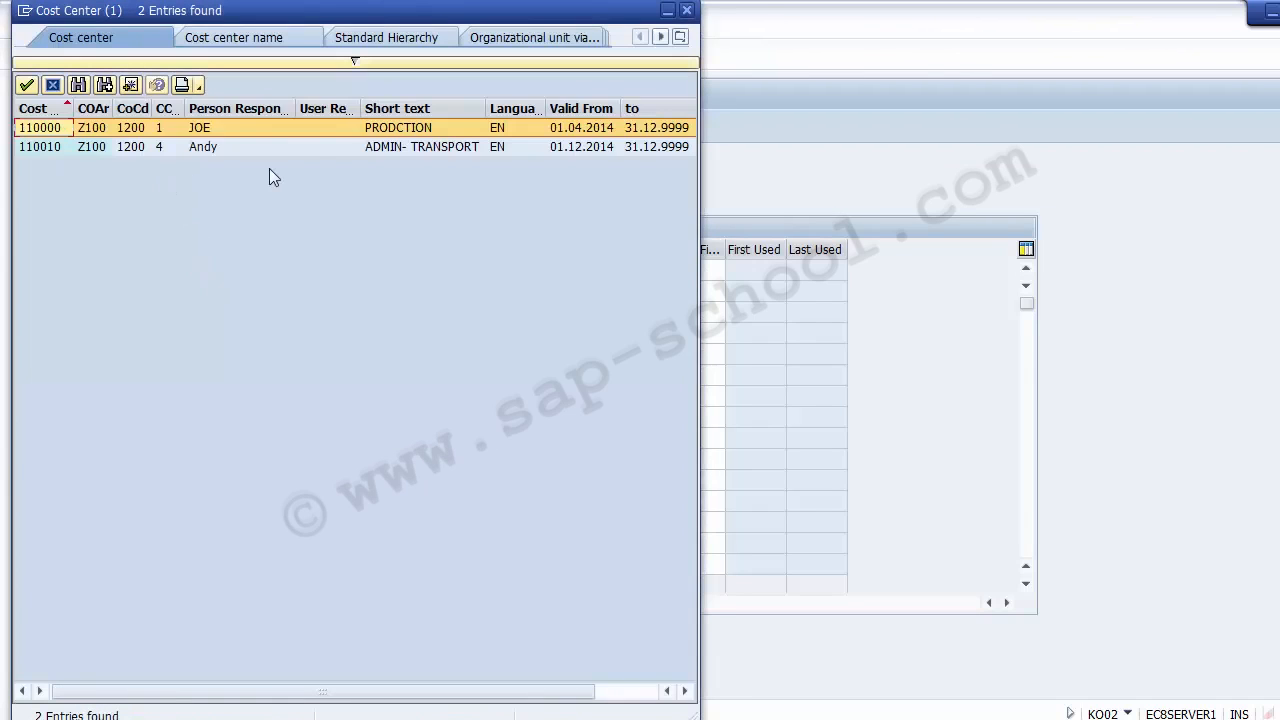
{"action": "left_click", "coordinate": [430, 150]}
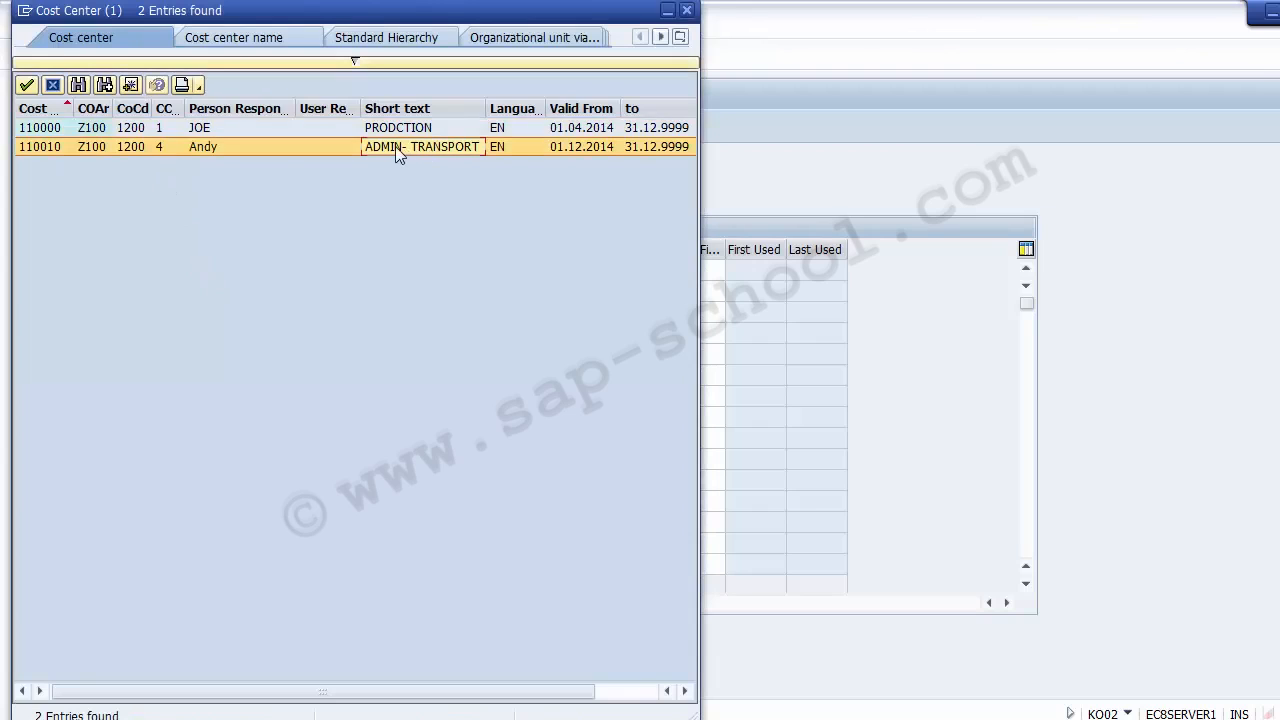
{"action": "double_click", "coordinate": [48, 150]}
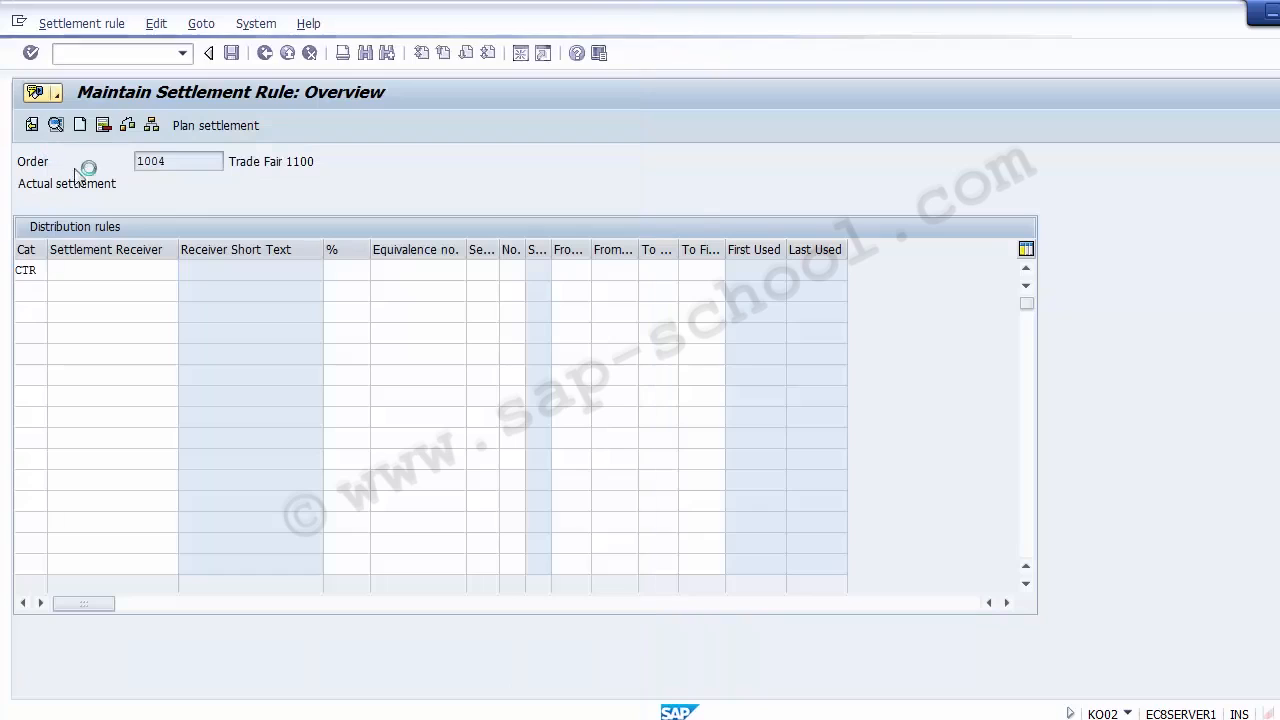
Set the settlement percentage for cost center 110010 to 100 and validate the distribution rule line
{"action": "left_click", "coordinate": [339, 268]}
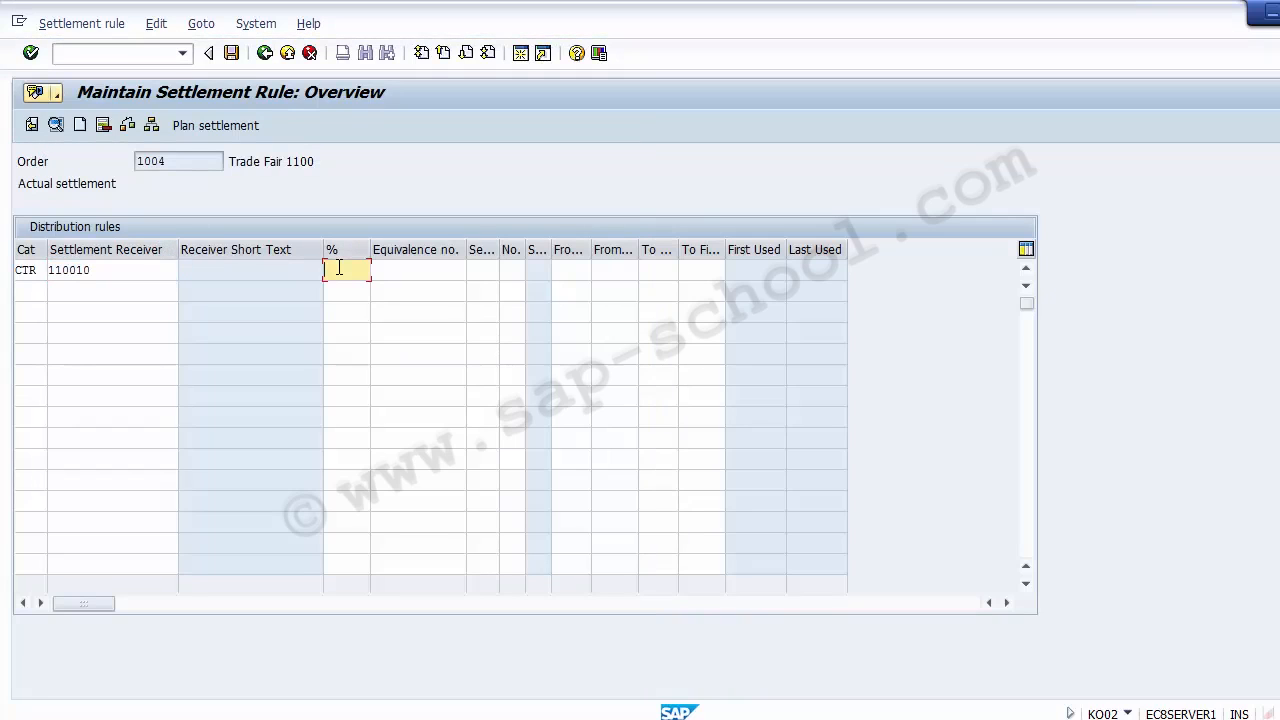
{"action": "type", "text": "100"}
{"action": "left_click_drag", "start_coordinate": [108, 274], "coordinate": [40, 278]}
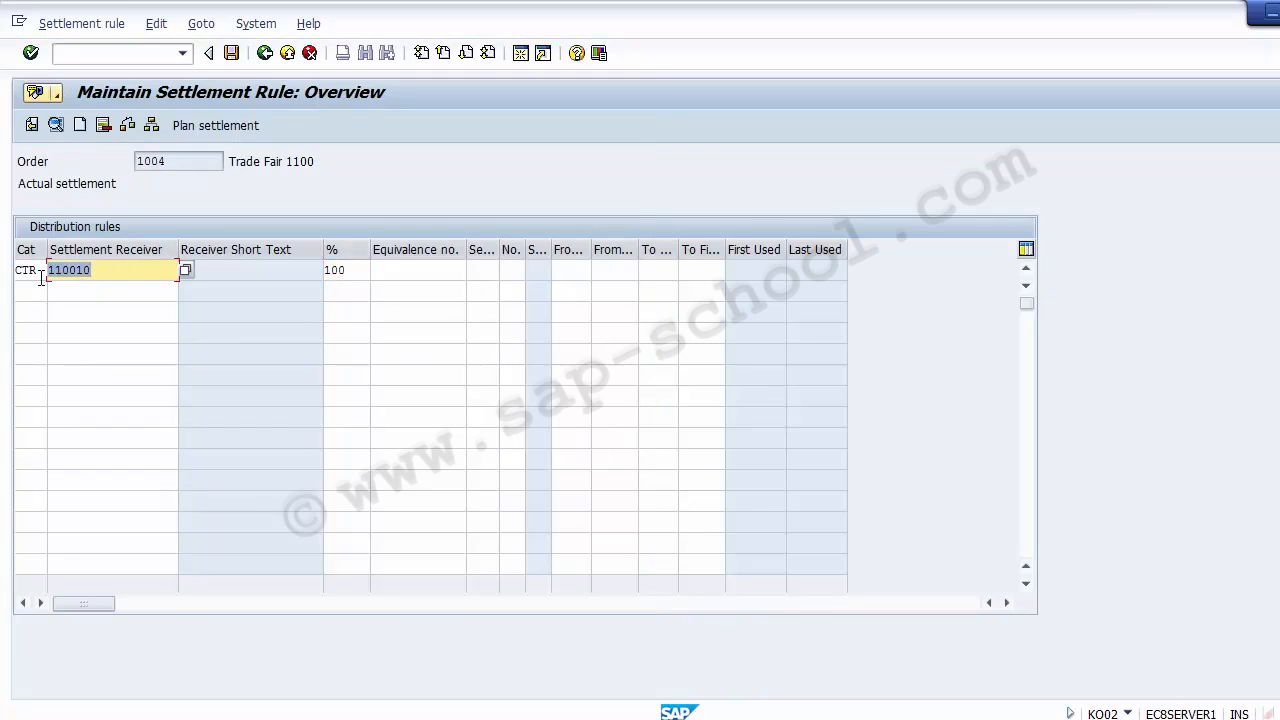
{"action": "left_click", "coordinate": [356, 271]}
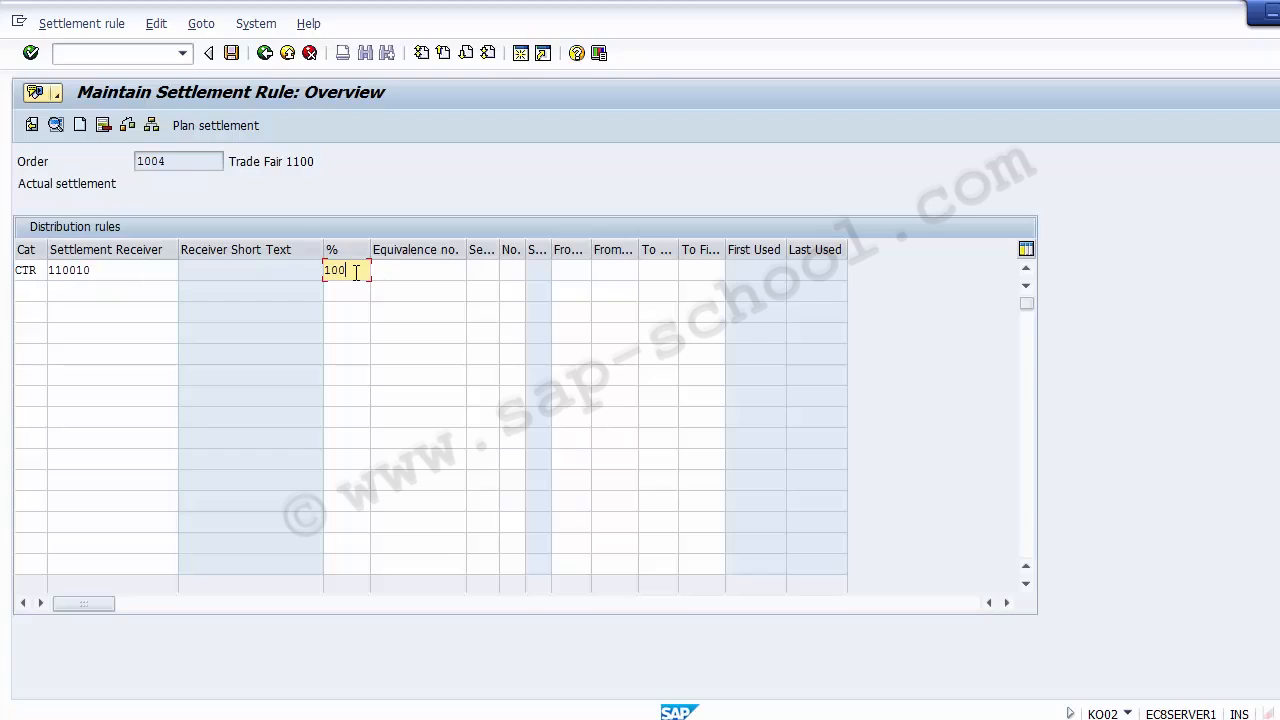
{"action": "key", "text": "Return"}
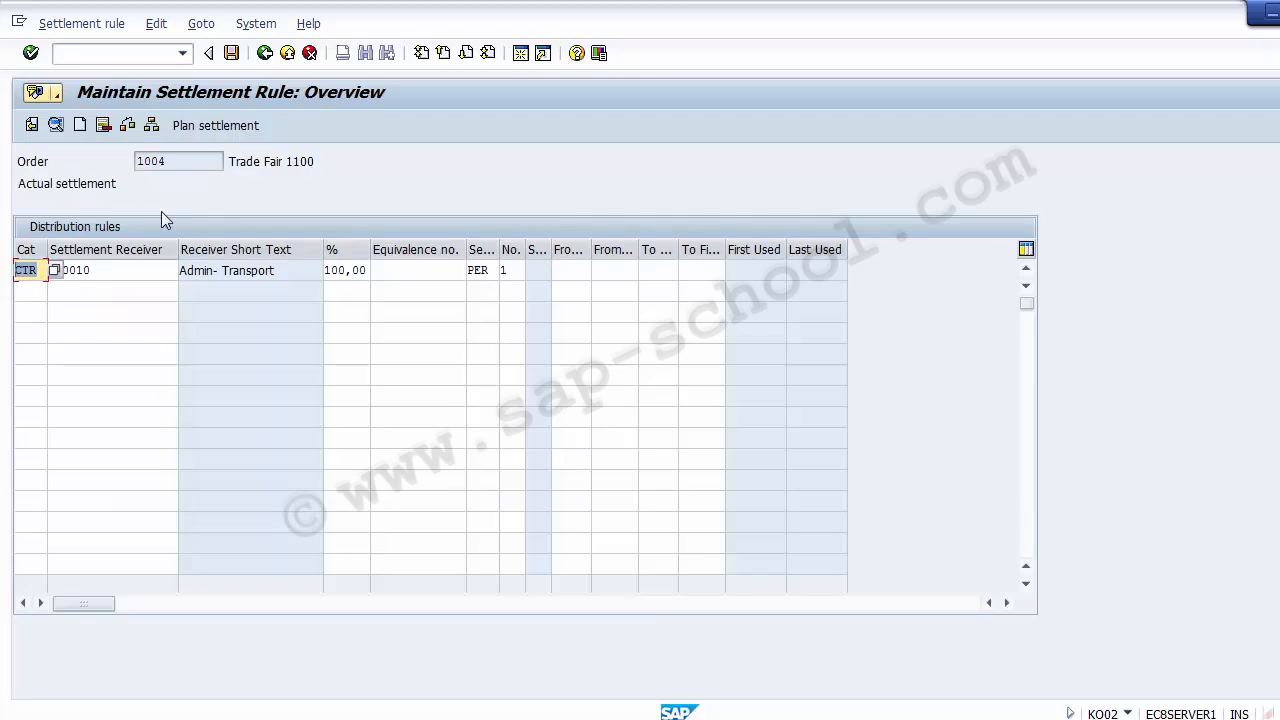
Review the category, settlement receiver and percentage of the first distribution rule
{"action": "left_click", "coordinate": [122, 273]}
{"action": "double_click", "coordinate": [78, 272]}
{"action": "left_click", "coordinate": [110, 272]}
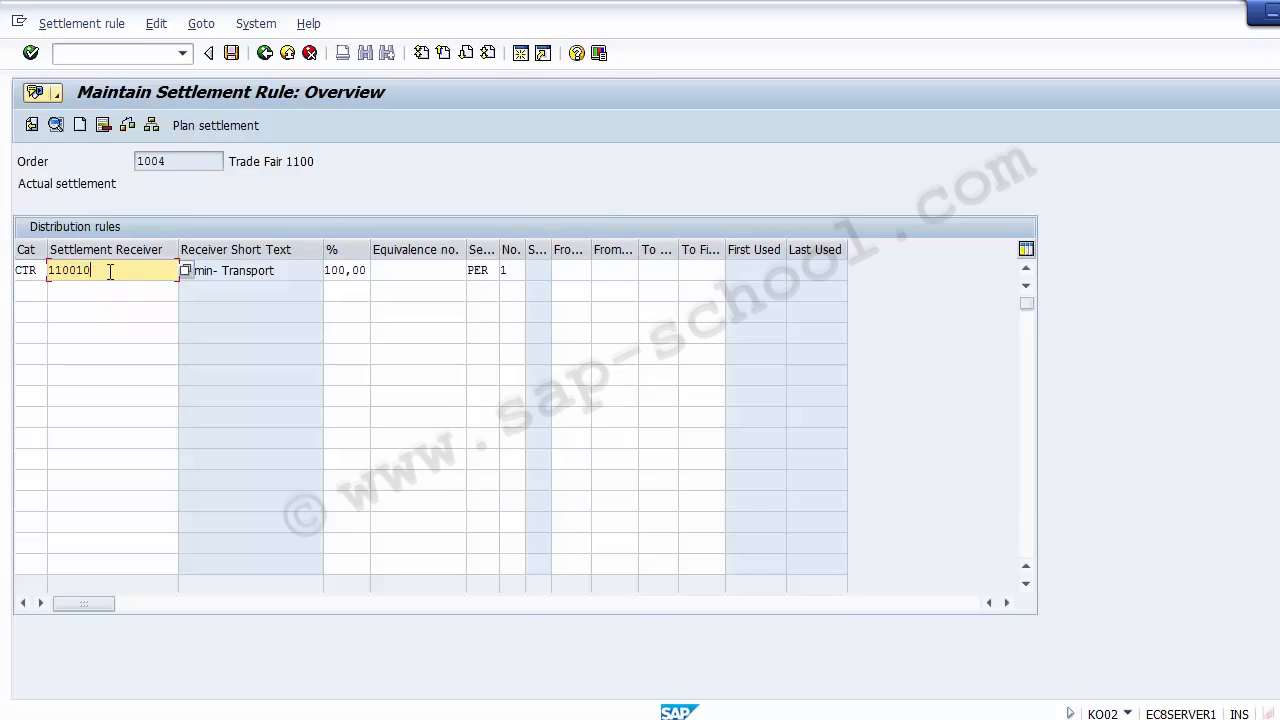
{"action": "double_click", "coordinate": [42, 271]}
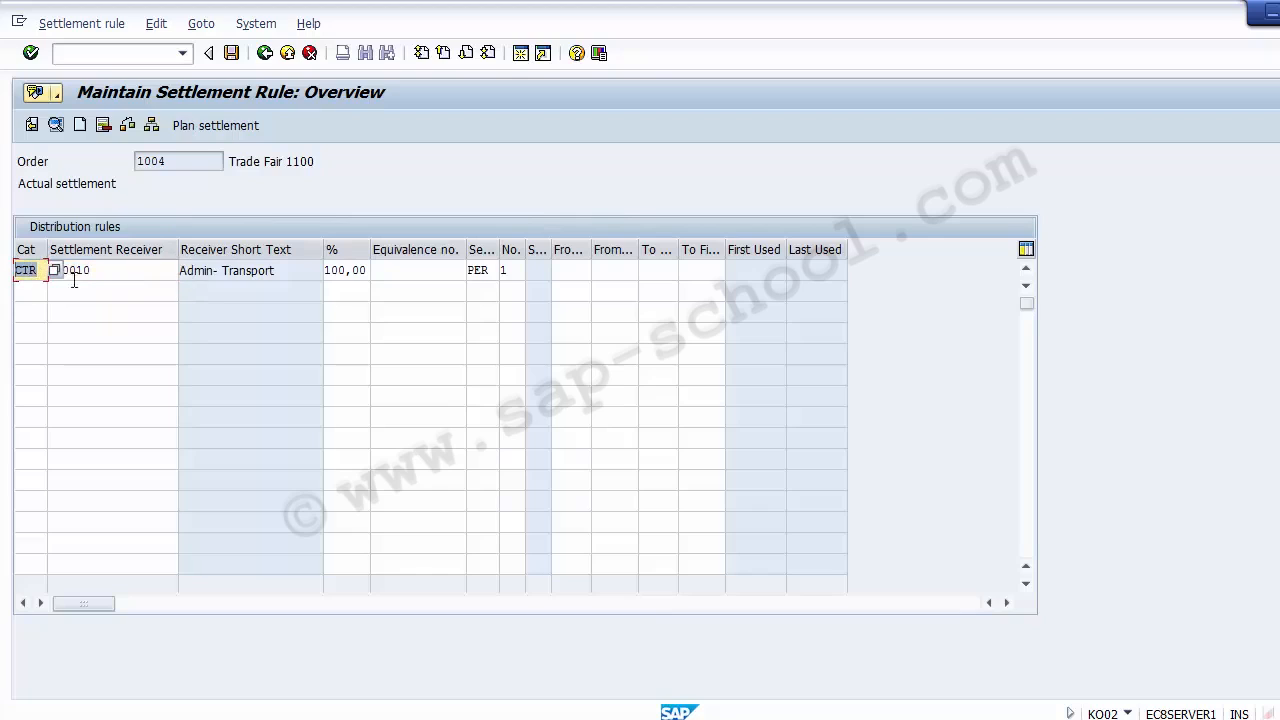
{"action": "left_click_drag", "start_coordinate": [110, 271], "coordinate": [46, 271]}
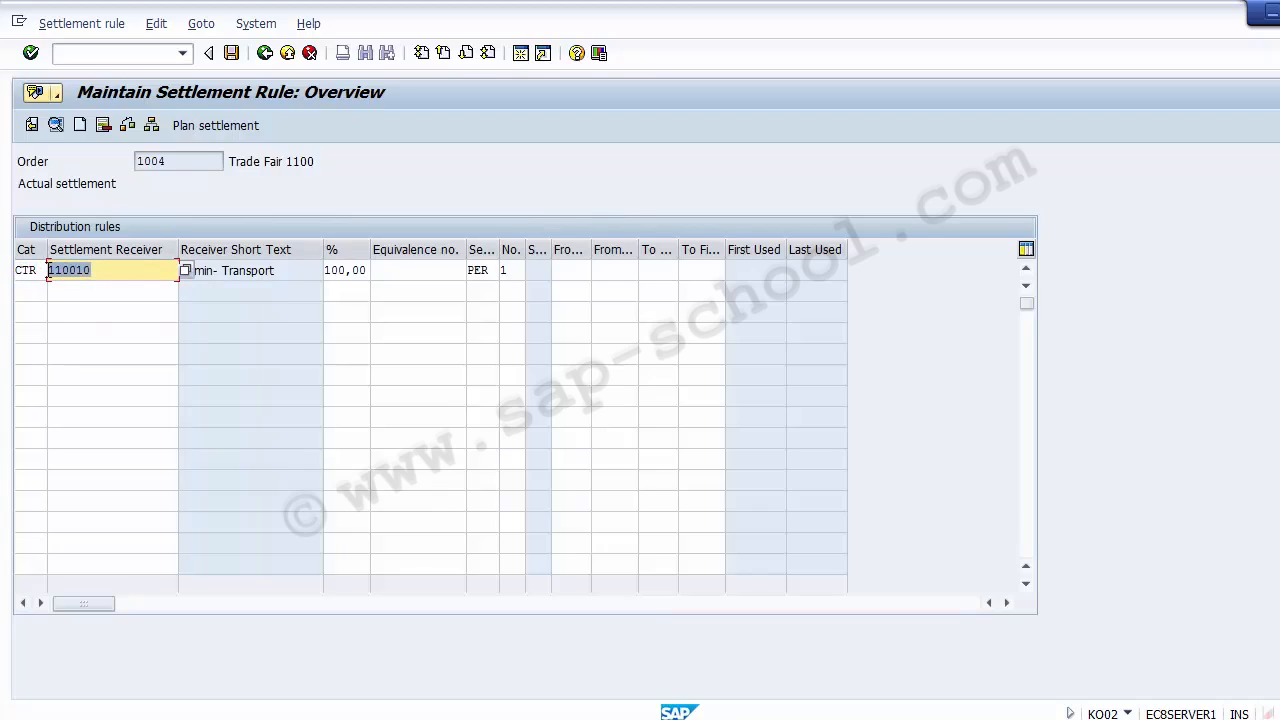
{"action": "double_click", "coordinate": [38, 271]}
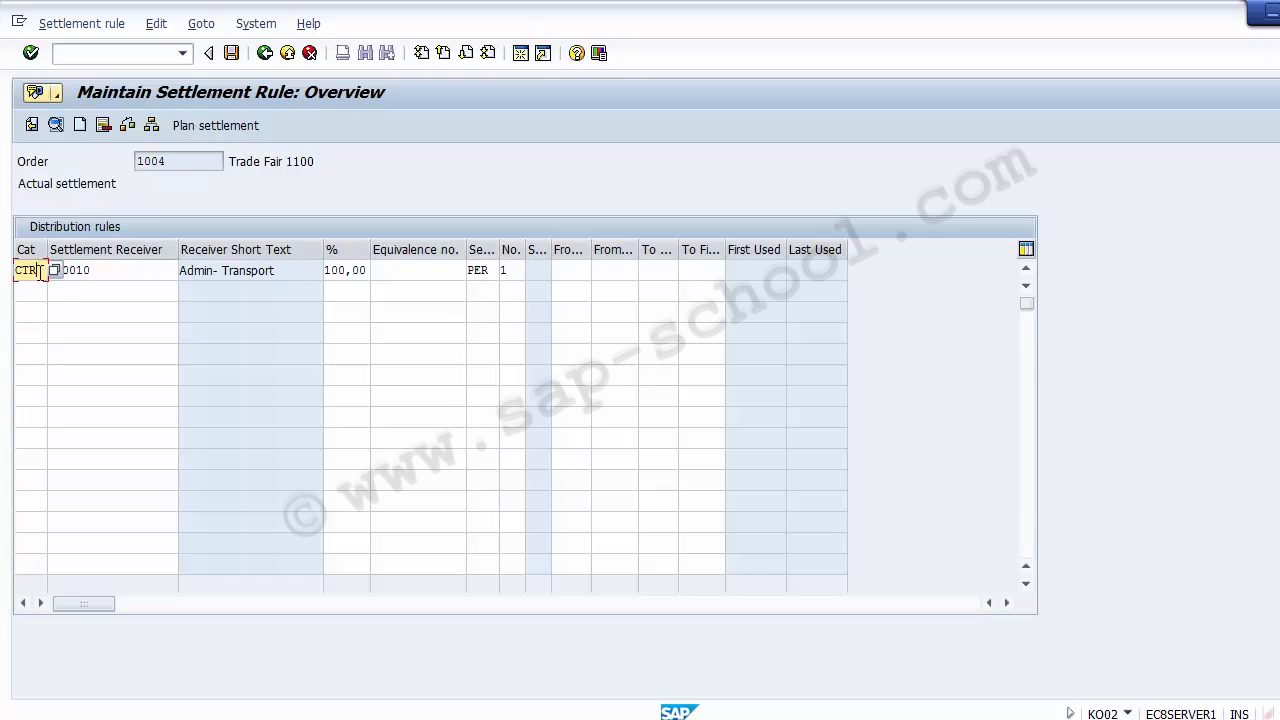
{"action": "left_click", "coordinate": [100, 271]}
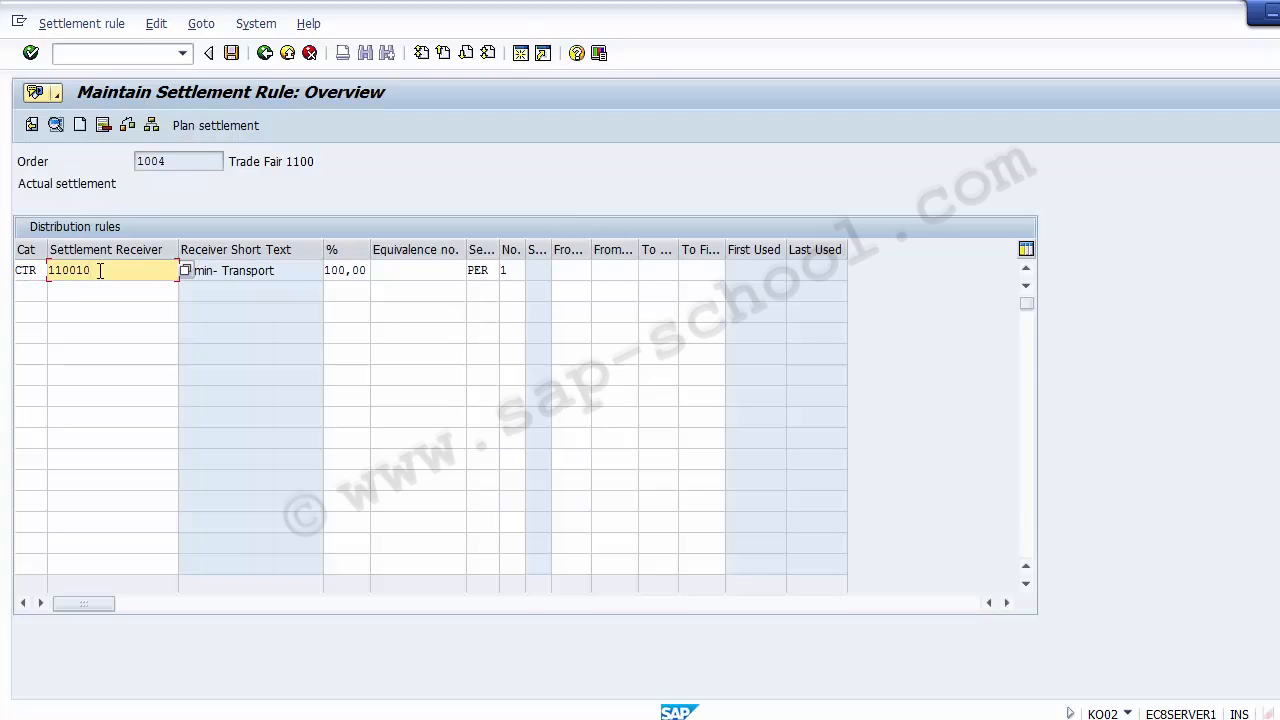
{"action": "left_click", "coordinate": [349, 270]}
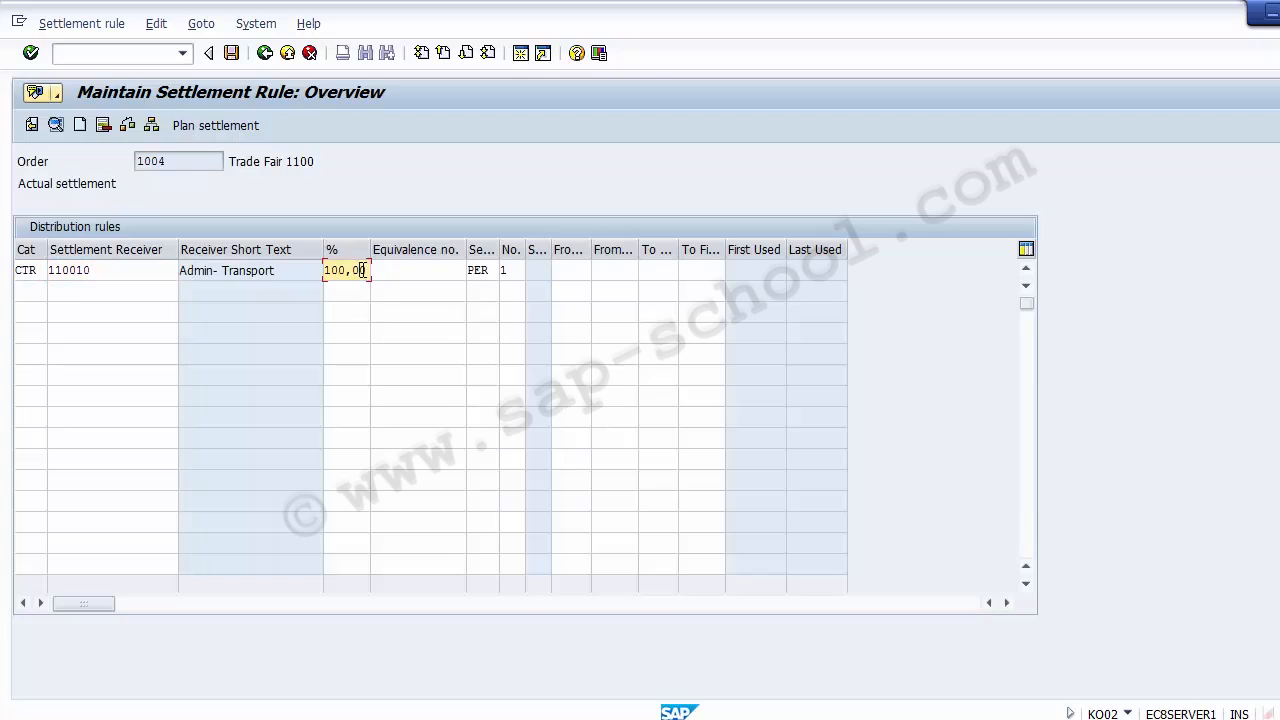
{"action": "left_click_drag", "start_coordinate": [358, 270], "coordinate": [332, 271]}
{"action": "left_click", "coordinate": [348, 271]}
Save the order's settlement rule and return to the SAP Easy Access screen with /n
{"action": "left_click", "coordinate": [231, 53]}
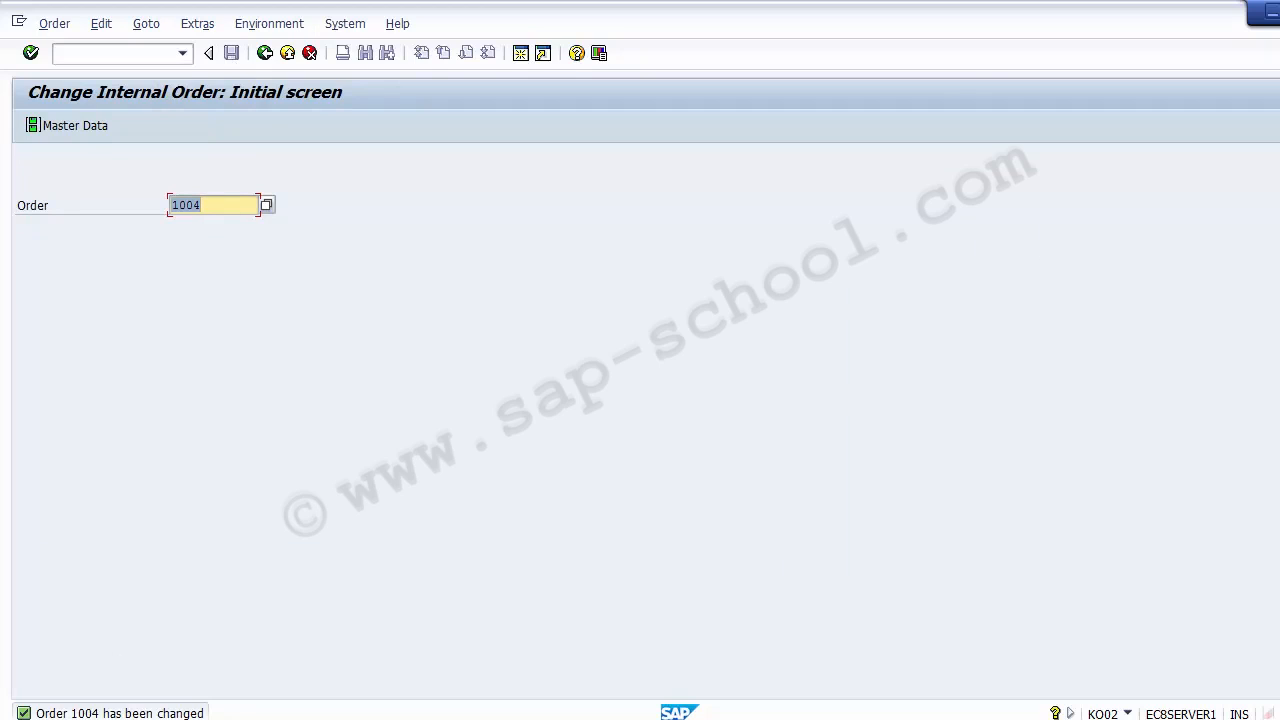
{"action": "left_click", "coordinate": [106, 57]}
{"action": "type", "text": "/n"}
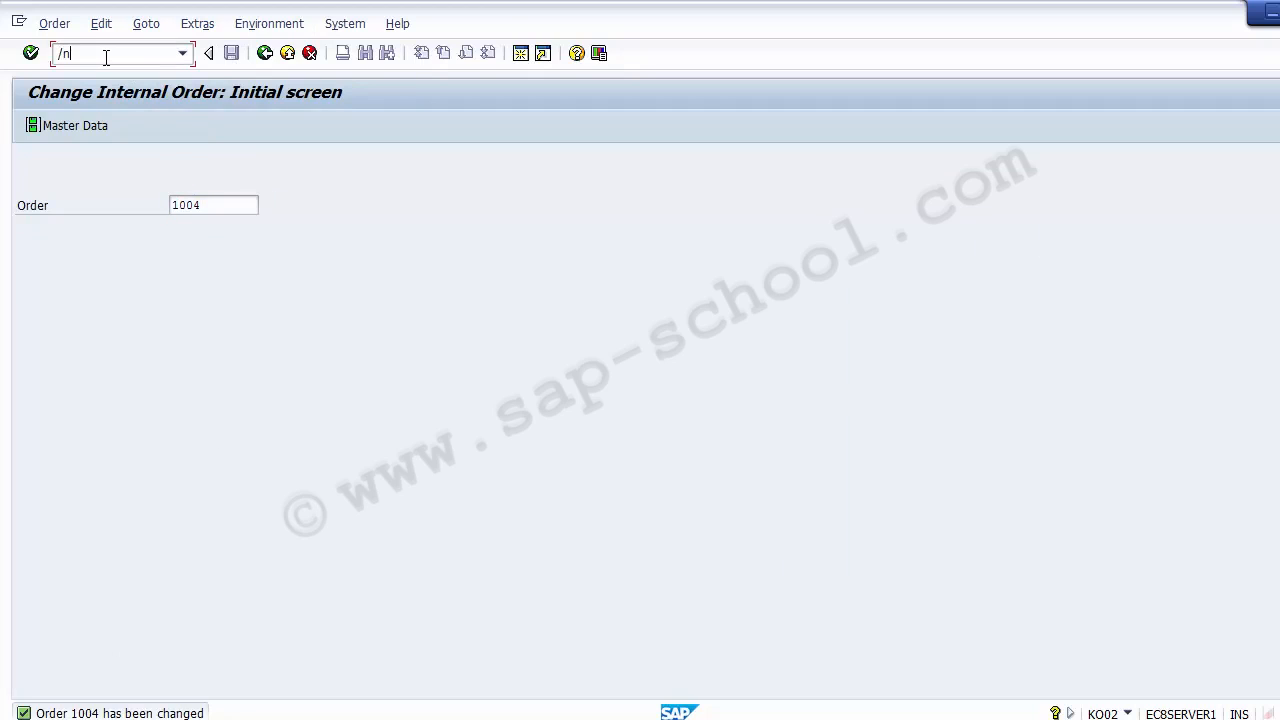
{"action": "key", "text": "Return"}
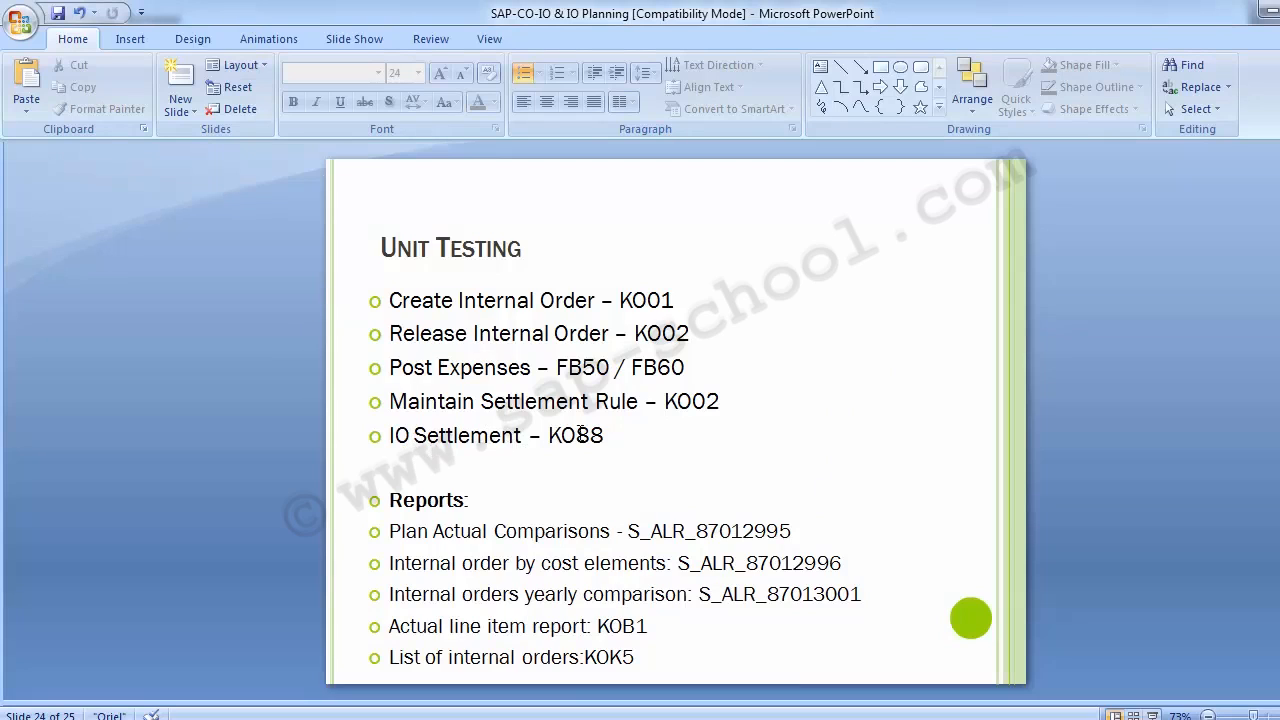
Switch to PowerPoint and remove the empty bullet above Reports on the Unit Testing slide
{"action": "left_click", "coordinate": [481, 458]}
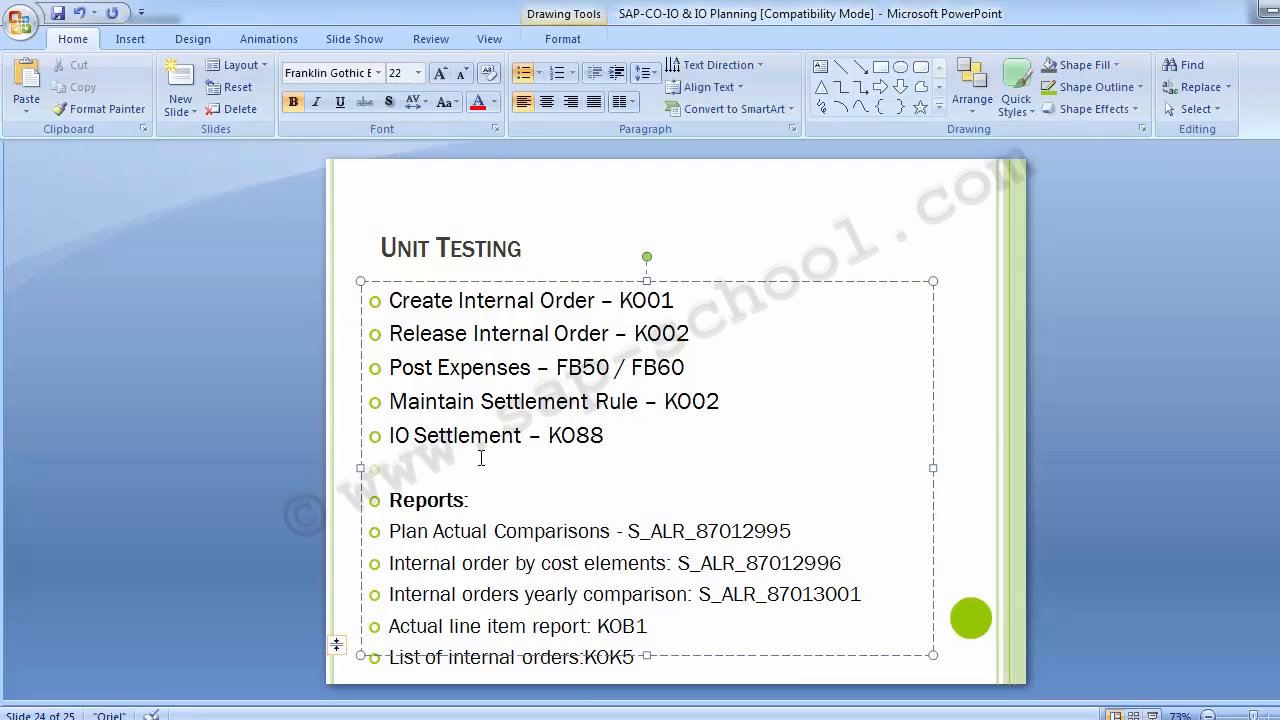
{"action": "key", "text": "Delete"}
{"action": "left_click", "coordinate": [234, 409]}
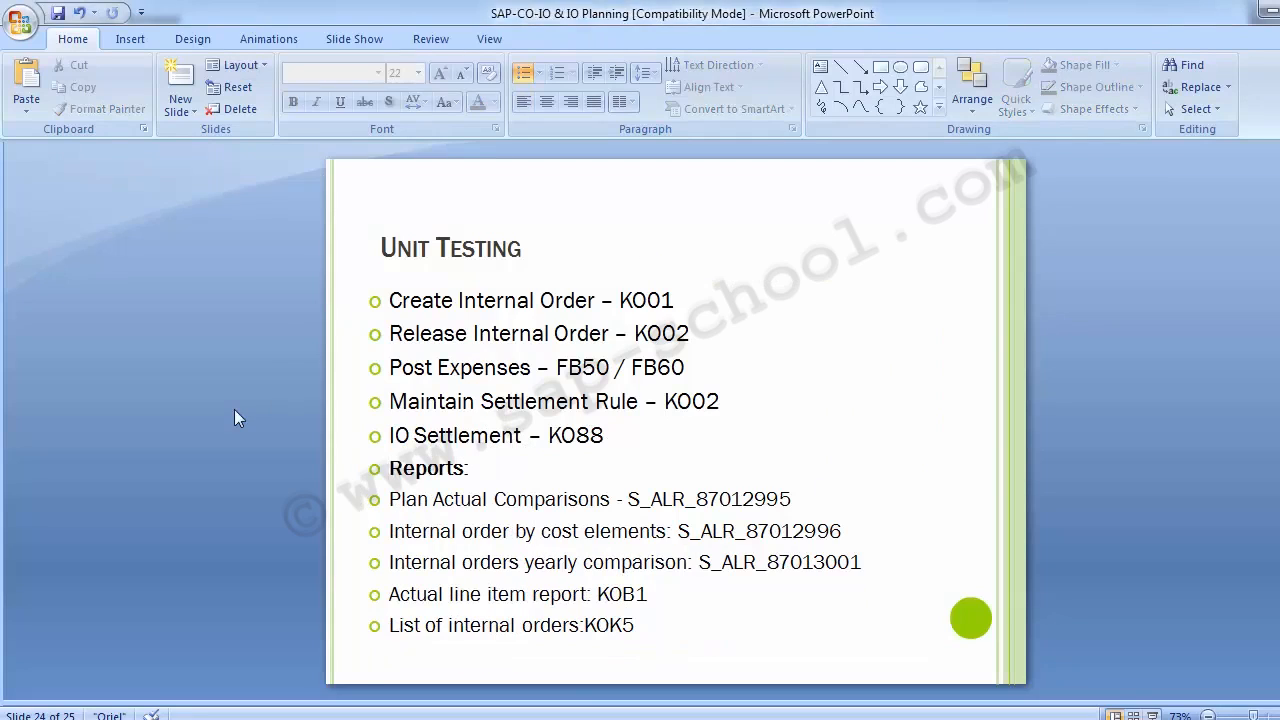
Switch back to SAP and open transaction KO88 for the actual settlement of an order
{"action": "key", "text": "alt+Tab"}
{"action": "left_click", "coordinate": [114, 57]}
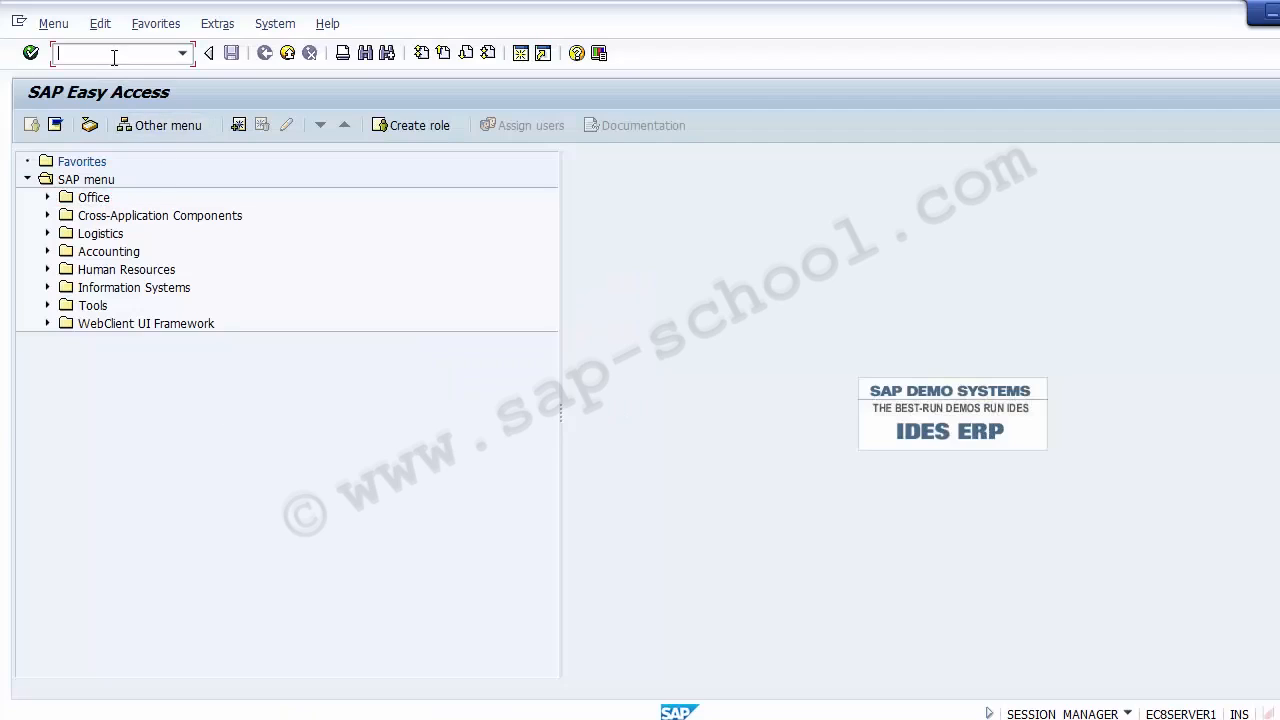
{"action": "type", "text": "KO88"}
{"action": "key", "text": "Return"}
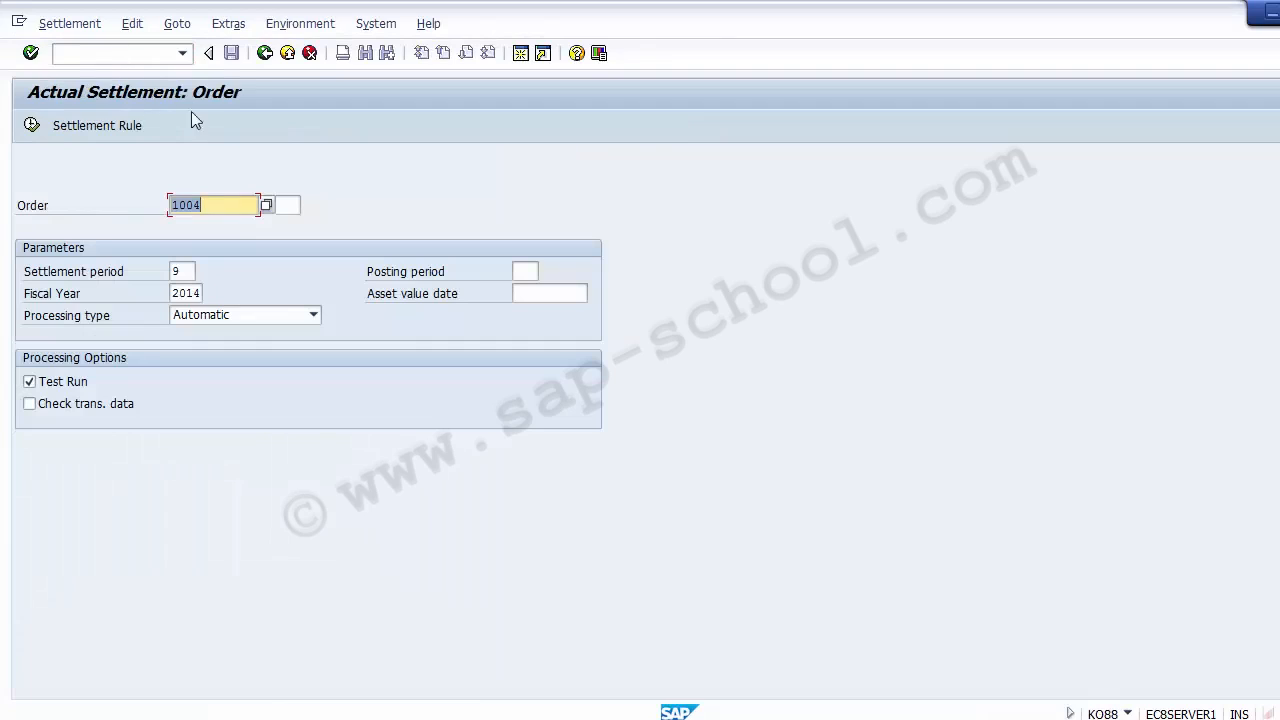
Set the settlement period for order 1004 to 10
{"action": "left_click", "coordinate": [232, 204]}
{"action": "left_click_drag", "start_coordinate": [232, 204], "coordinate": [170, 205]}
{"action": "left_click", "coordinate": [188, 271]}
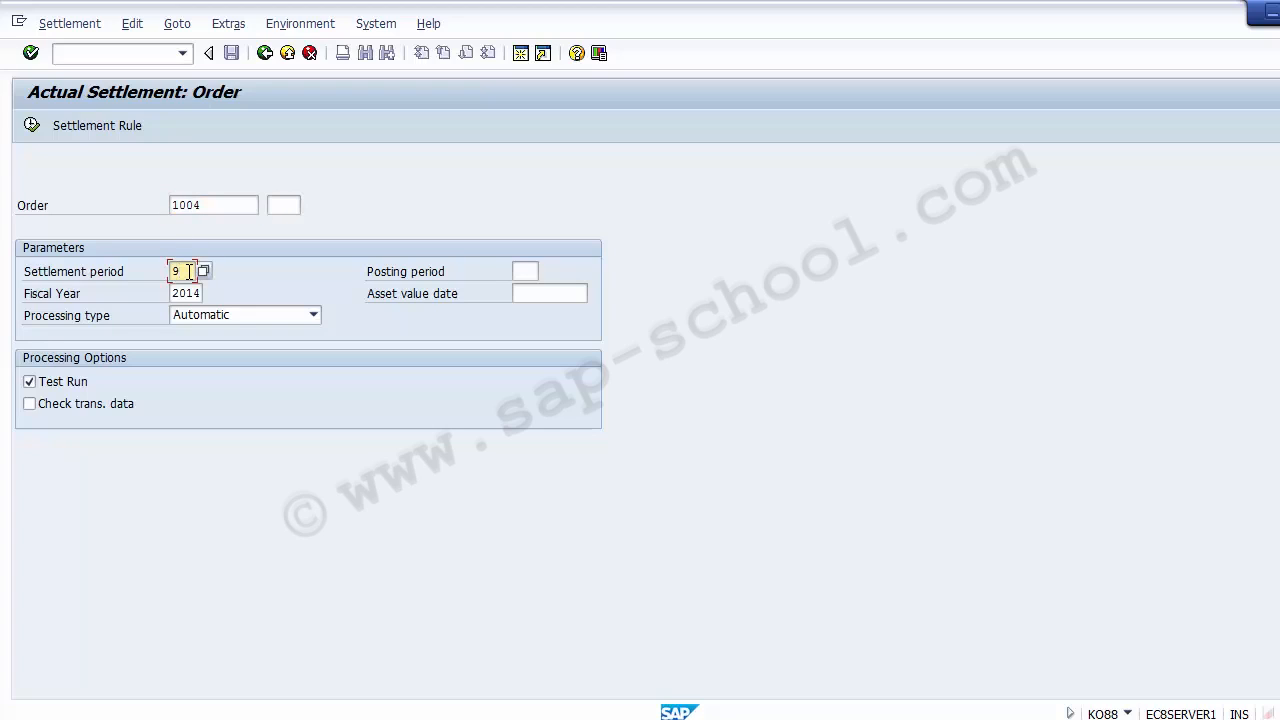
{"action": "key", "text": "BackSpace"}
{"action": "key", "text": "Down"}
{"action": "key", "text": "Down"}
{"action": "key", "text": "Return"}
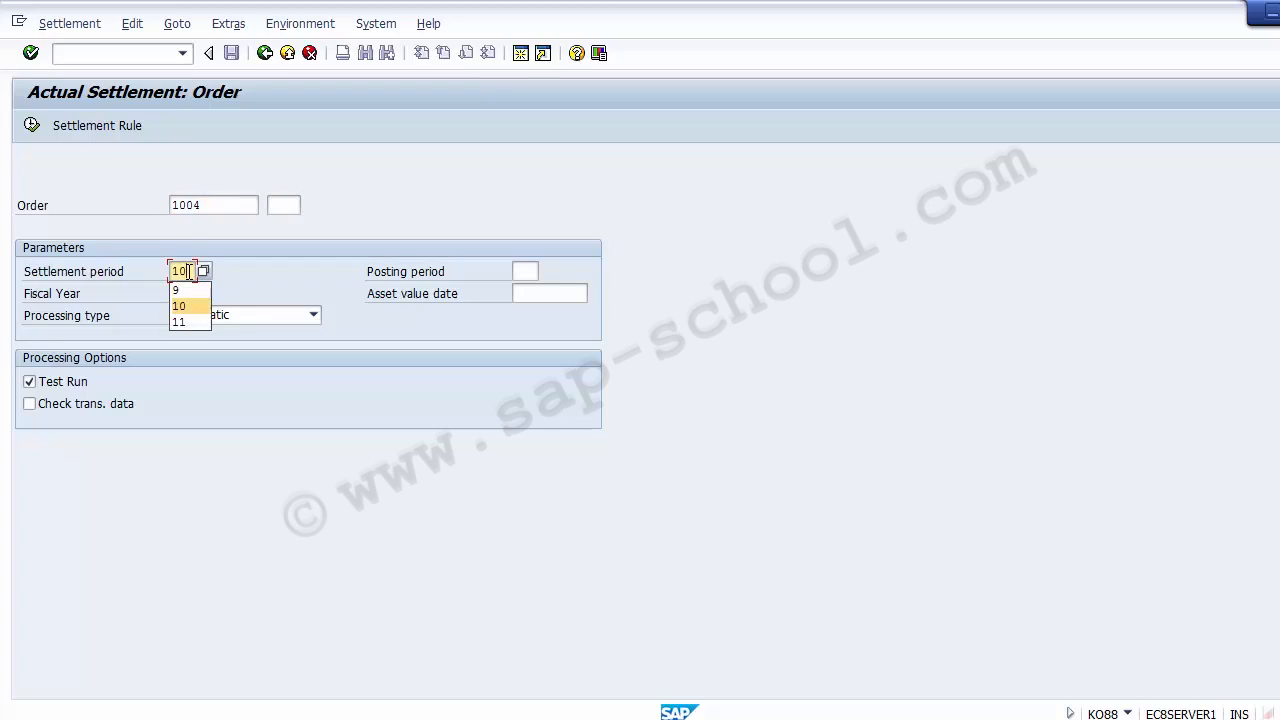
Keep the Automatic processing type and execute a test-run settlement of order 1004 for period 9 of fiscal year 2014
{"action": "left_click", "coordinate": [196, 294]}
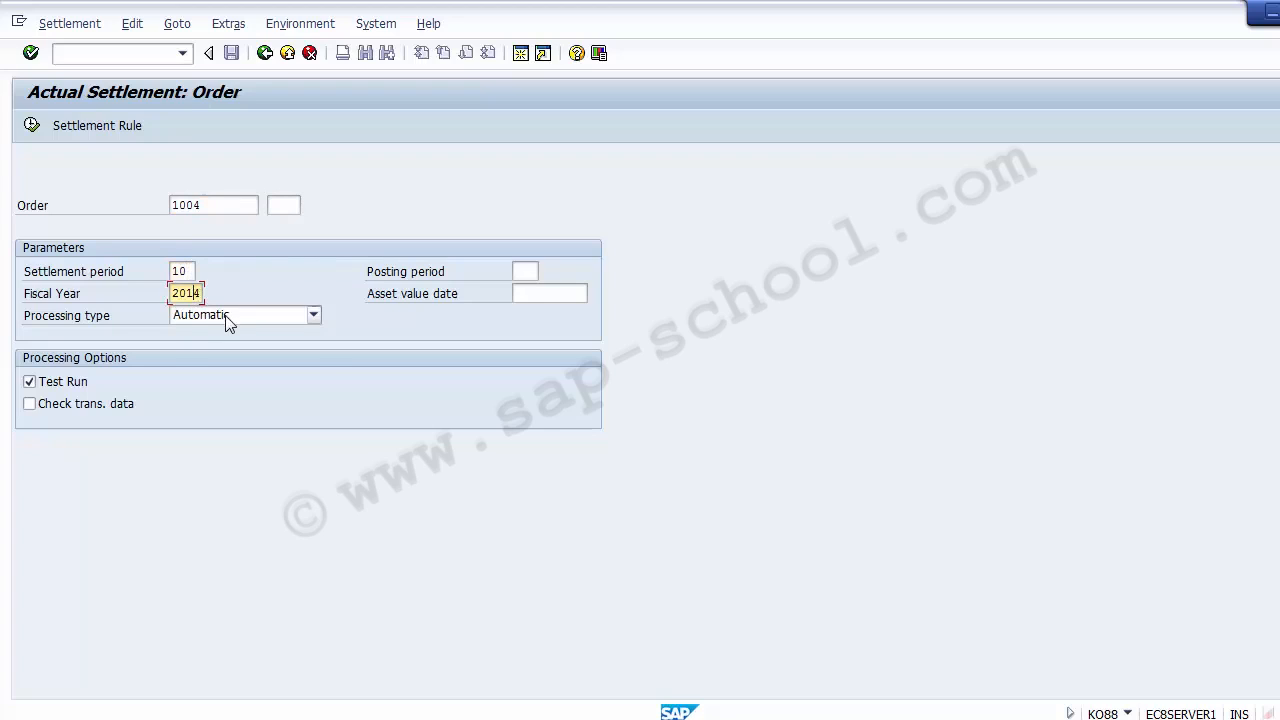
{"action": "left_click", "coordinate": [229, 316]}
{"action": "left_click", "coordinate": [96, 322]}
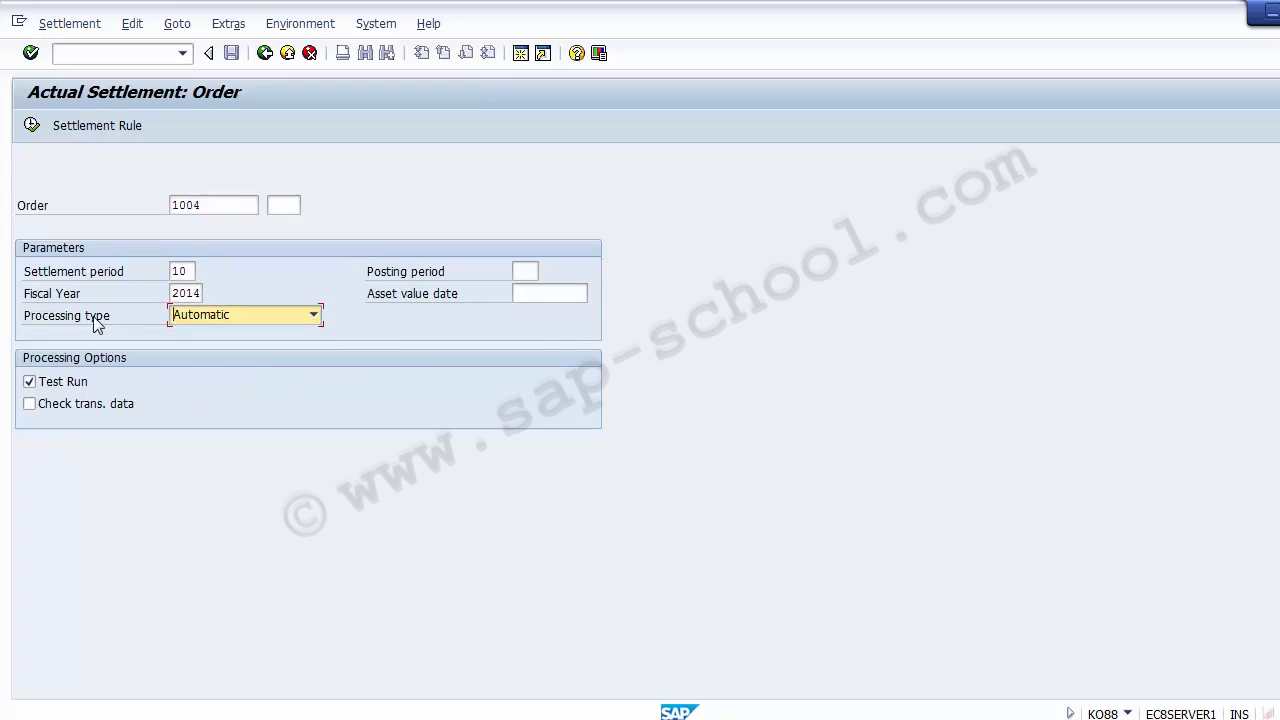
{"action": "left_click", "coordinate": [205, 318]}
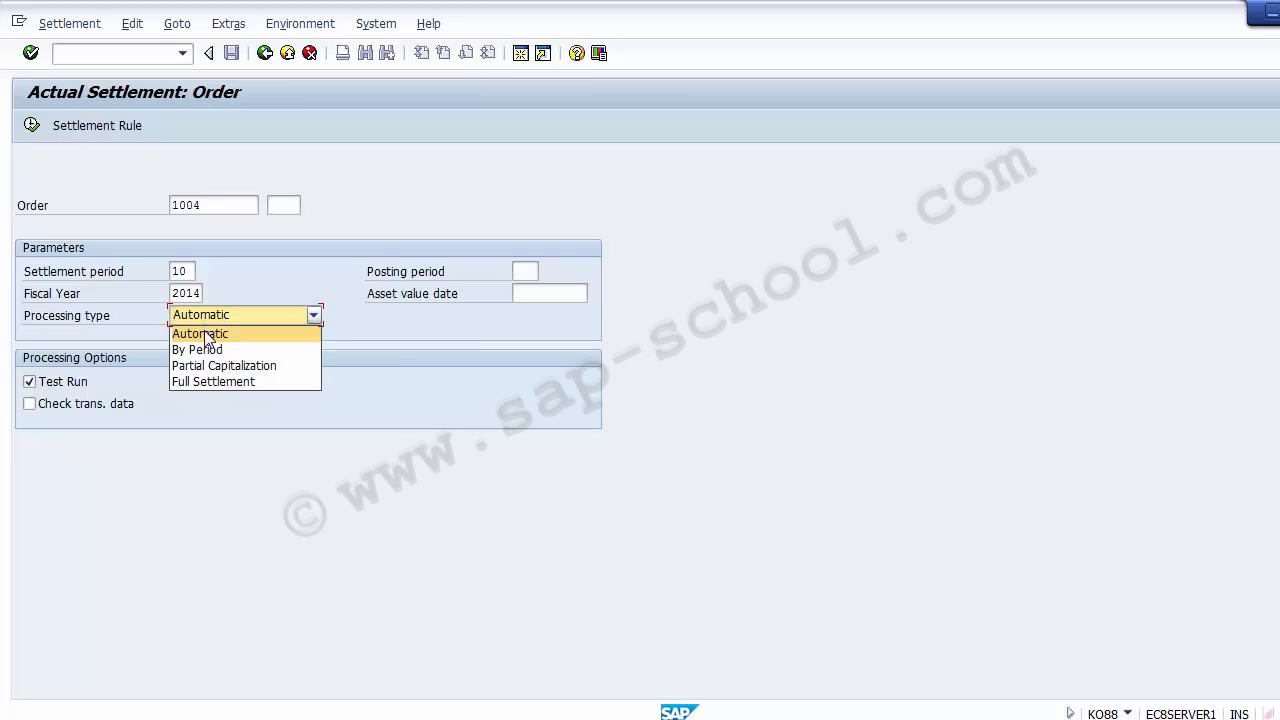
{"action": "left_click", "coordinate": [204, 333]}
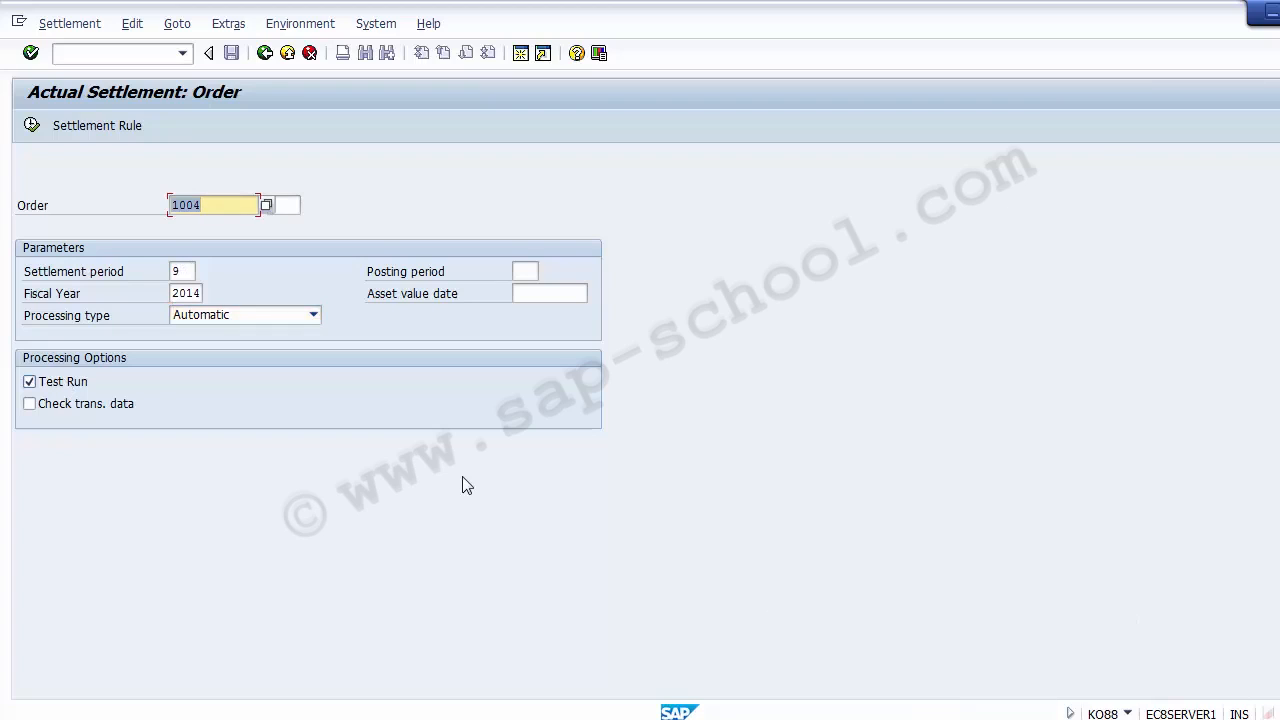
{"action": "left_click", "coordinate": [32, 126]}
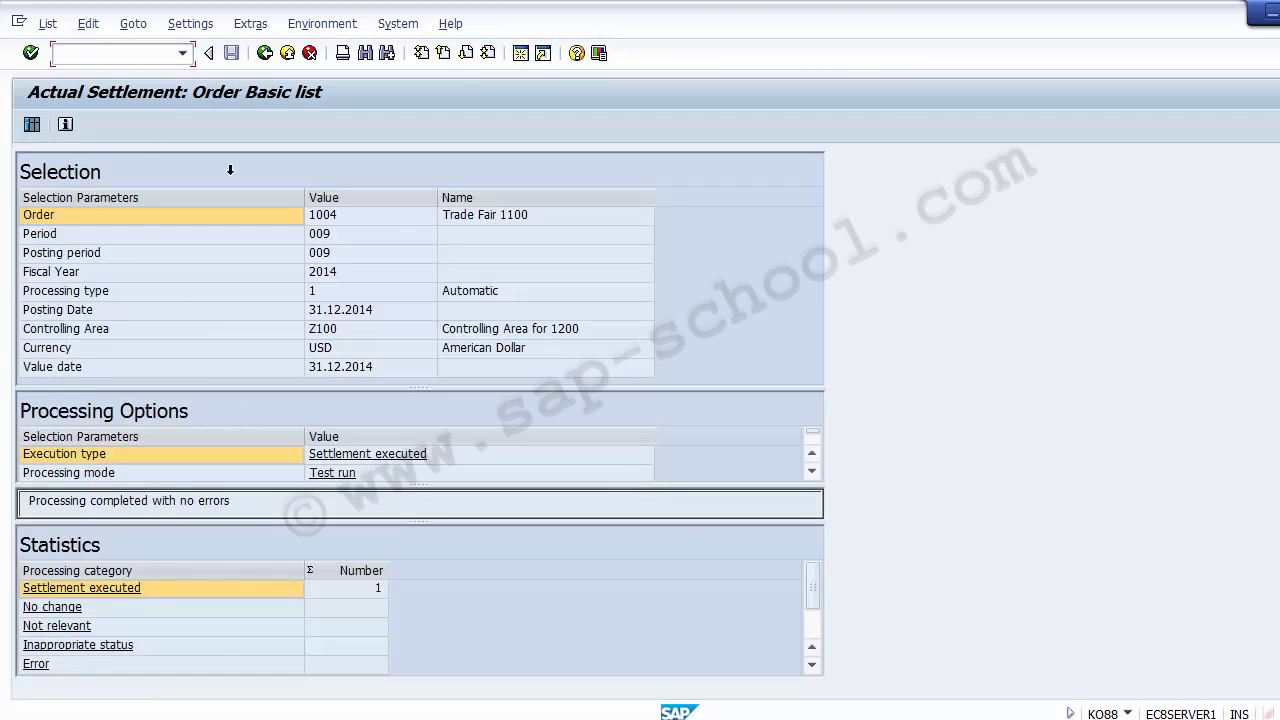
Review the test run's selection parameters, execution type and processing statistics, including the error count, in the basic list
{"action": "left_click", "coordinate": [349, 240]}
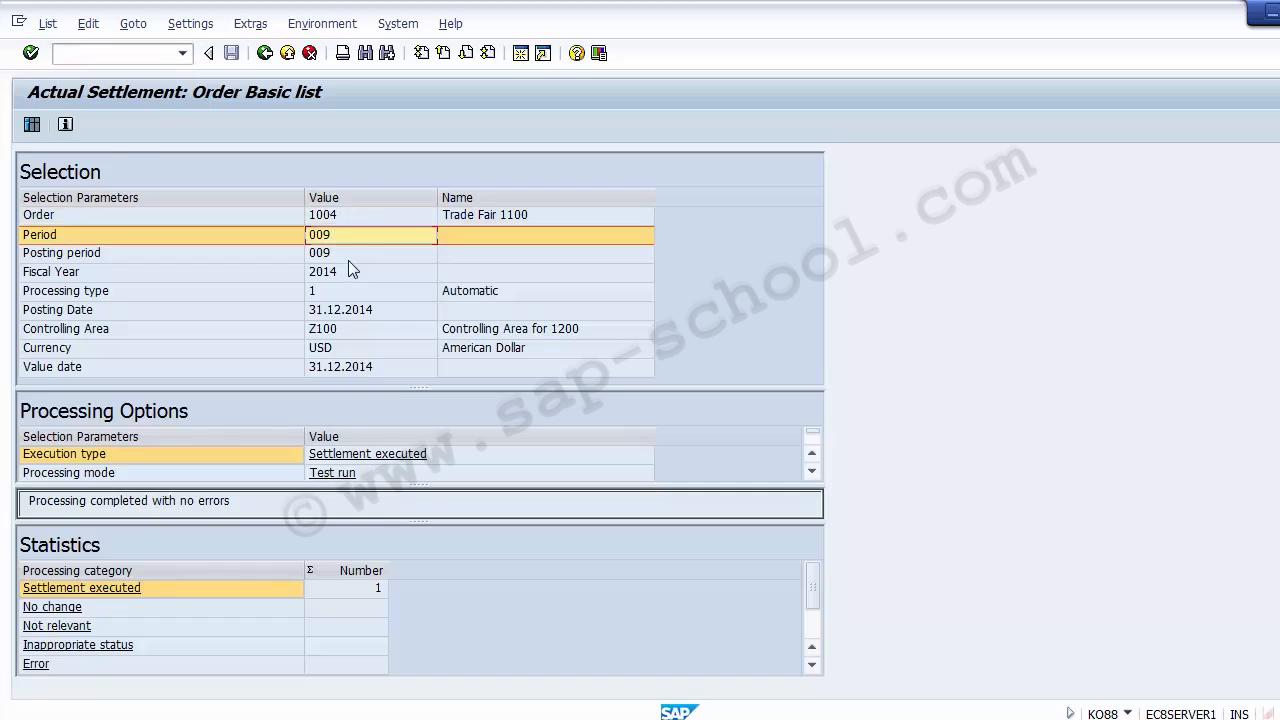
{"action": "left_click", "coordinate": [348, 271]}
{"action": "left_click", "coordinate": [349, 292]}
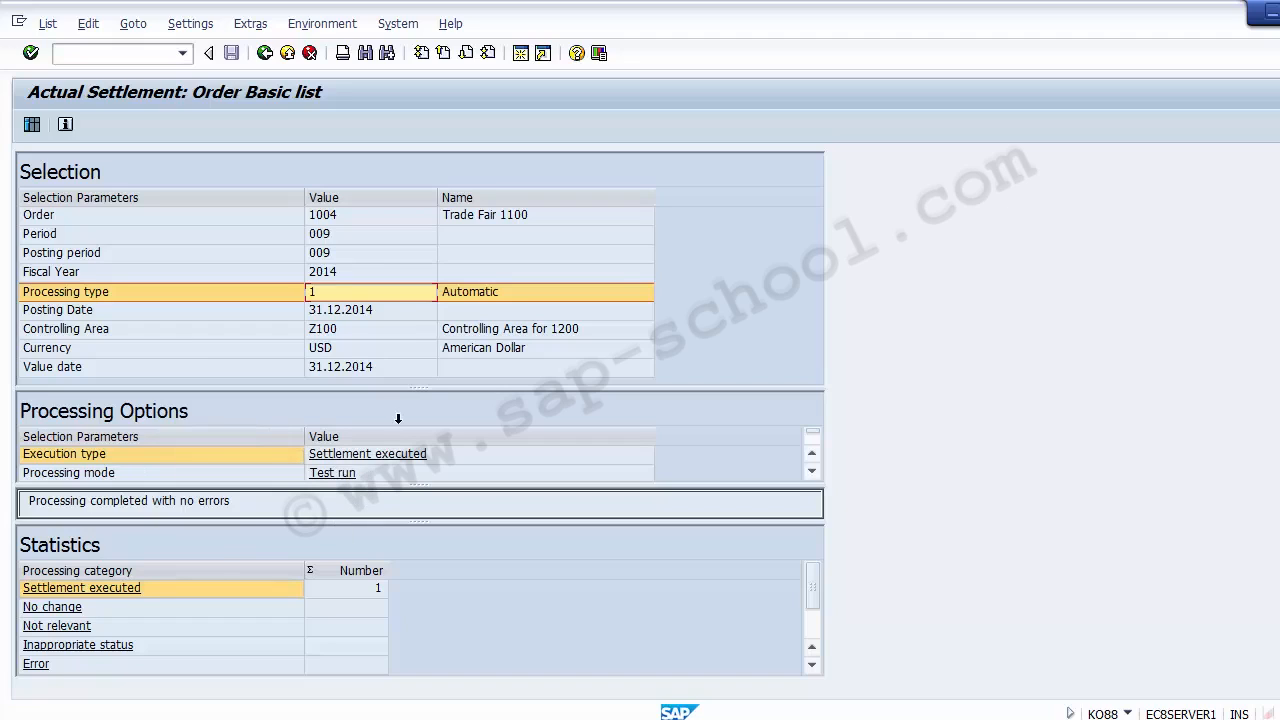
{"action": "left_click", "coordinate": [465, 462]}
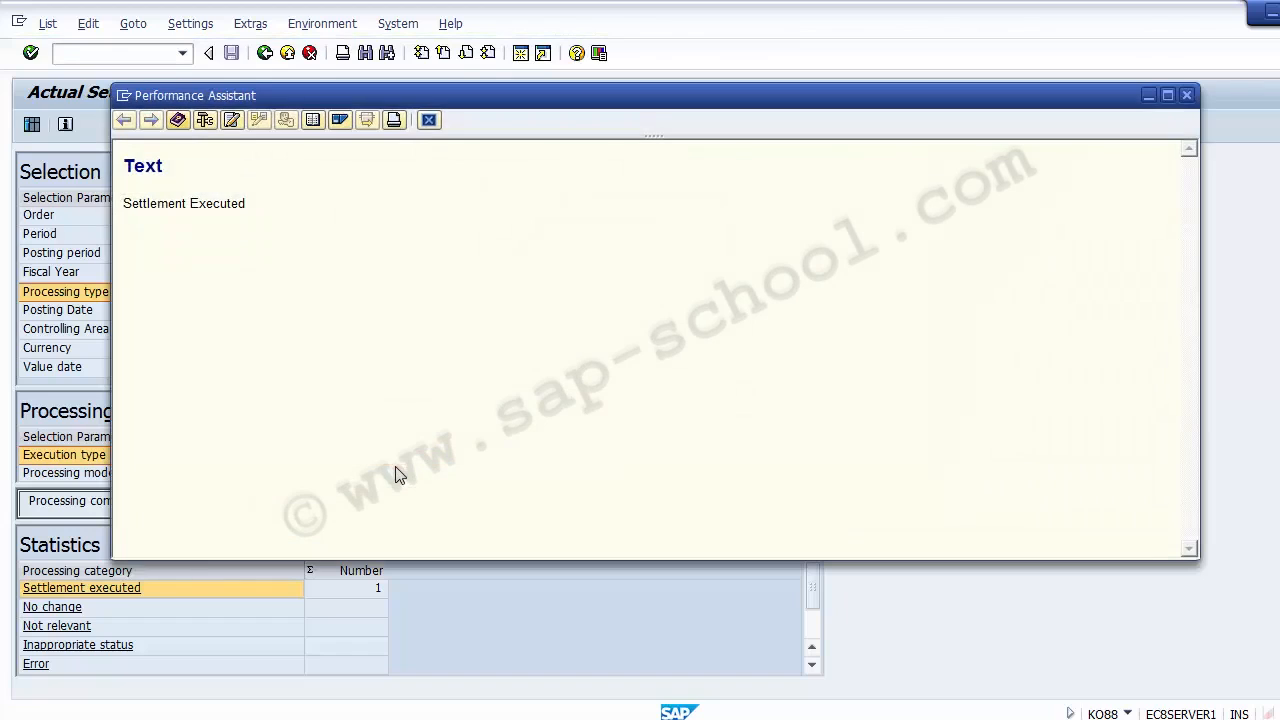
{"action": "key", "text": "Escape"}
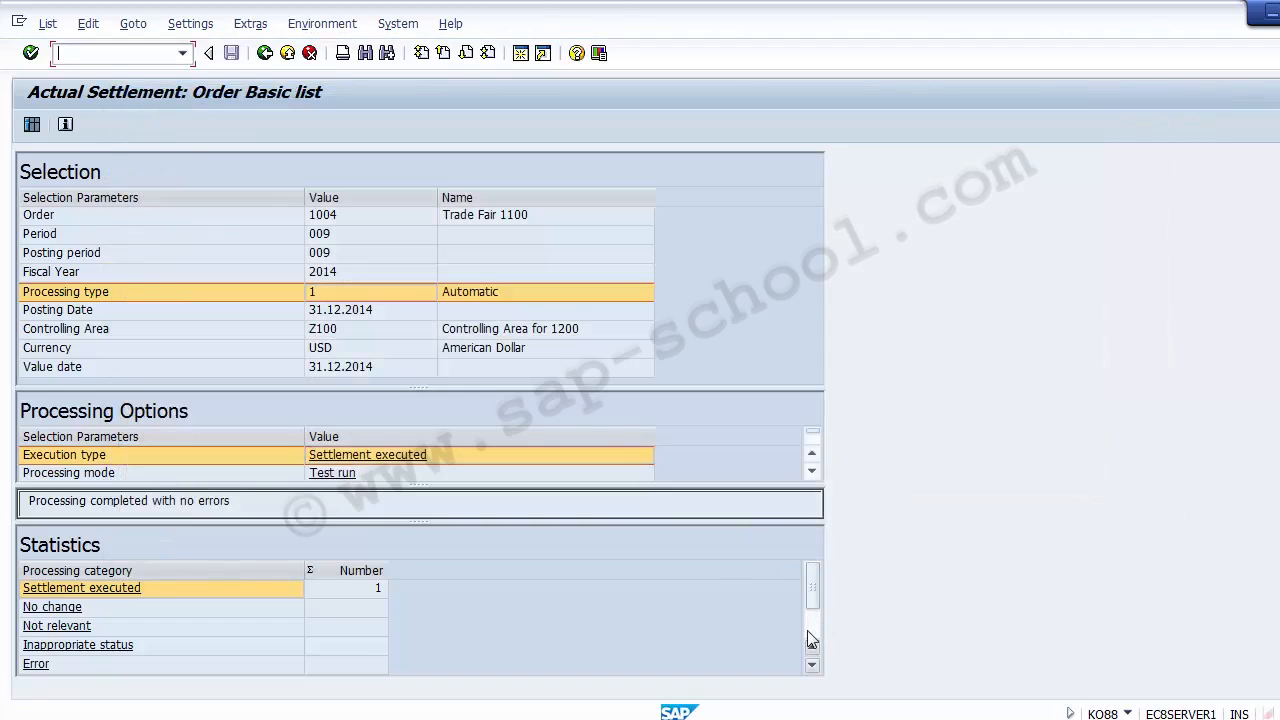
{"action": "left_click", "coordinate": [811, 640]}
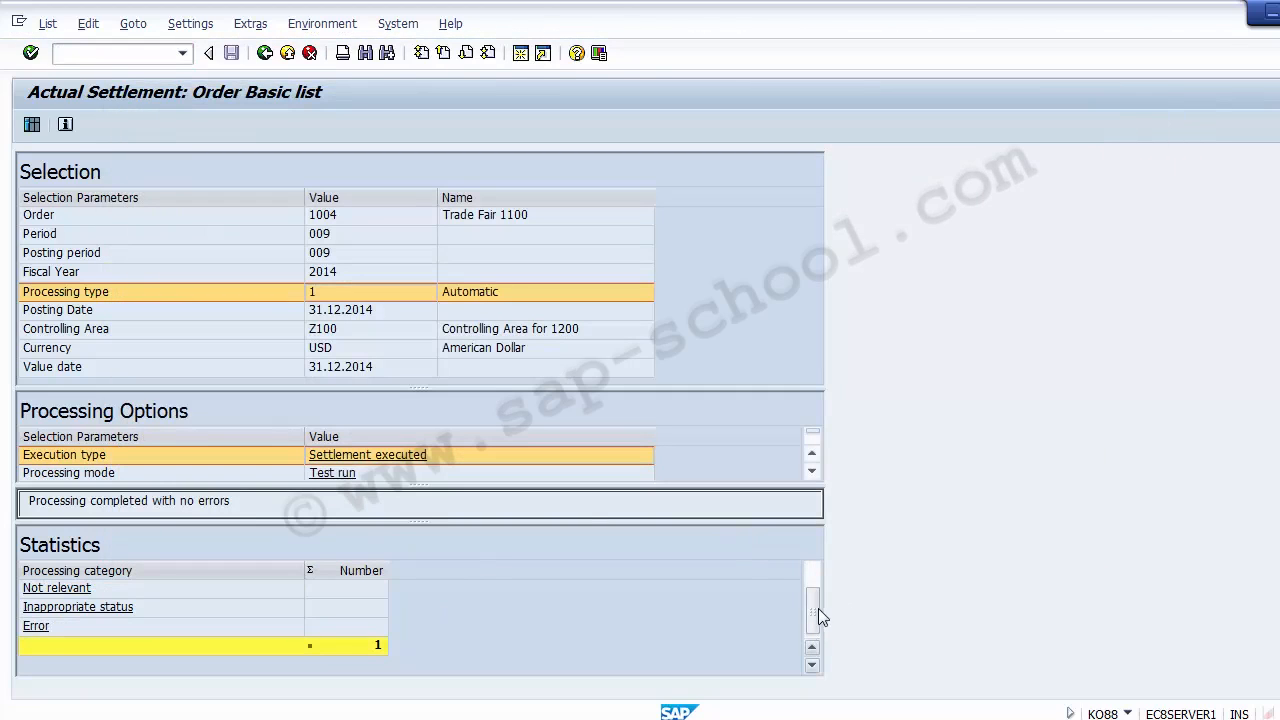
{"action": "scroll", "coordinate": [814, 598], "scroll_direction": "up", "scroll_amount": 2}
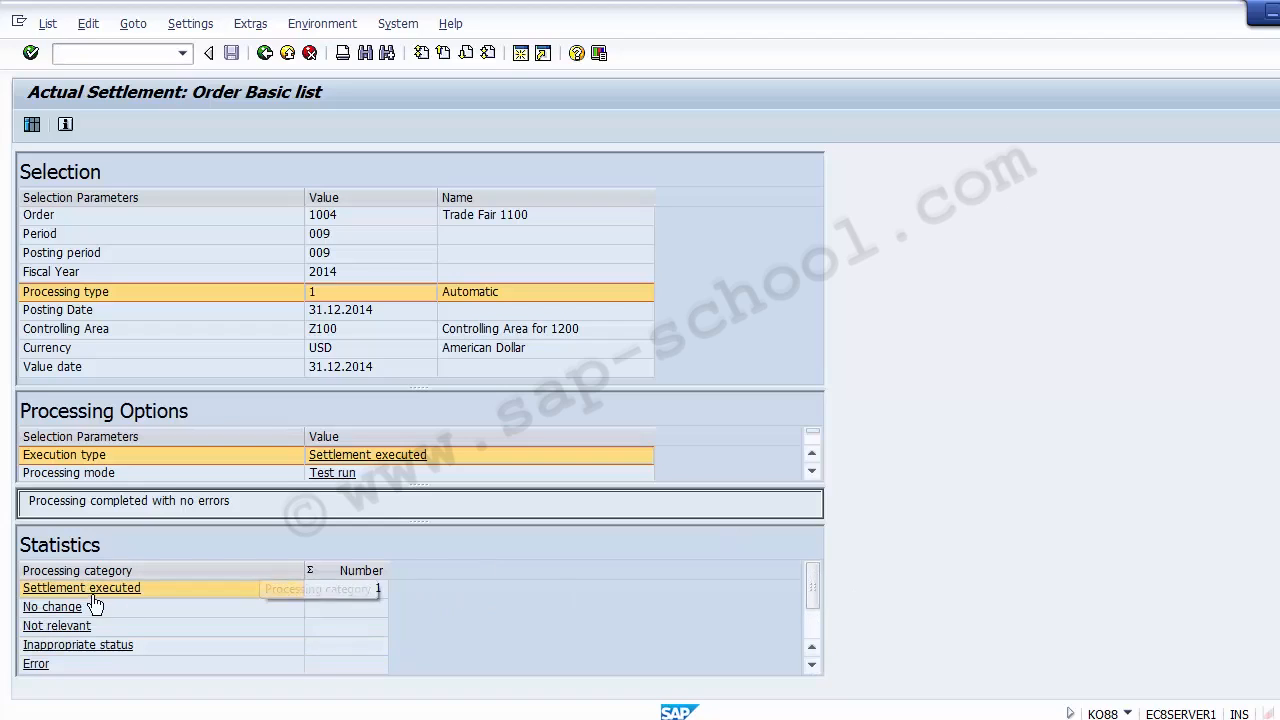
{"action": "left_click", "coordinate": [372, 586]}
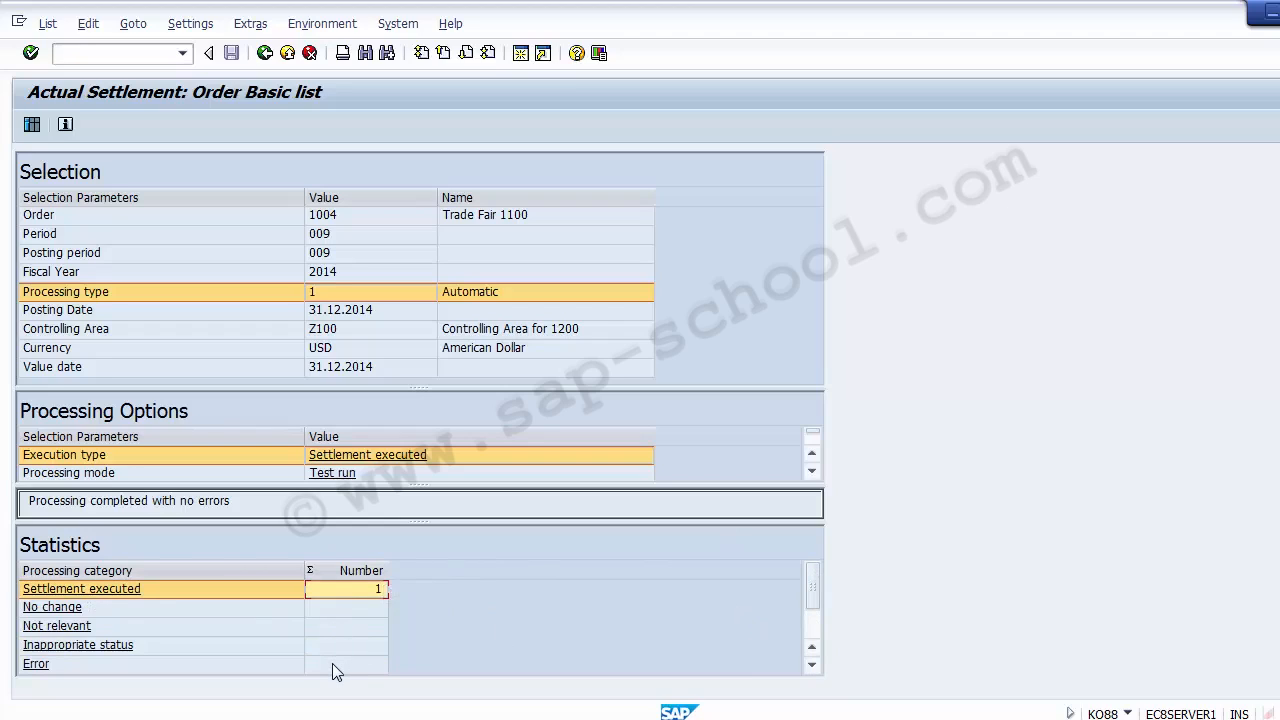
{"action": "left_click", "coordinate": [811, 664]}
{"action": "left_click", "coordinate": [811, 664]}
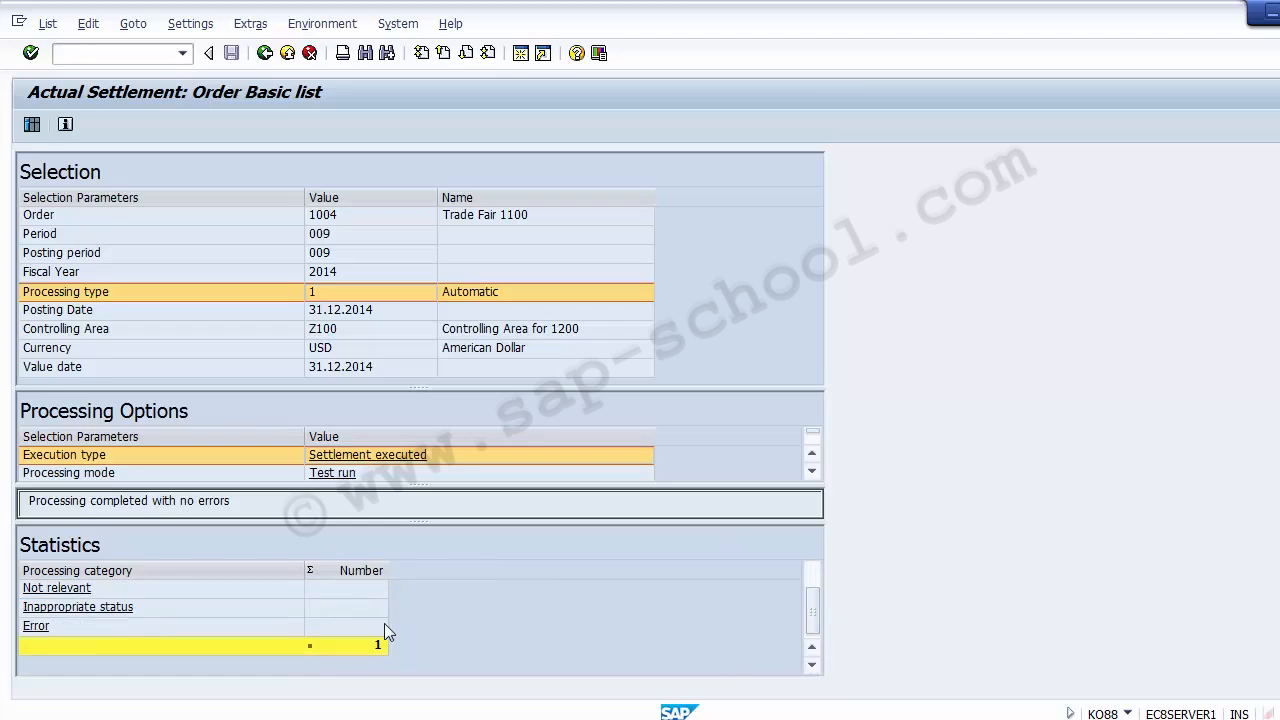
{"action": "left_click", "coordinate": [358, 627]}
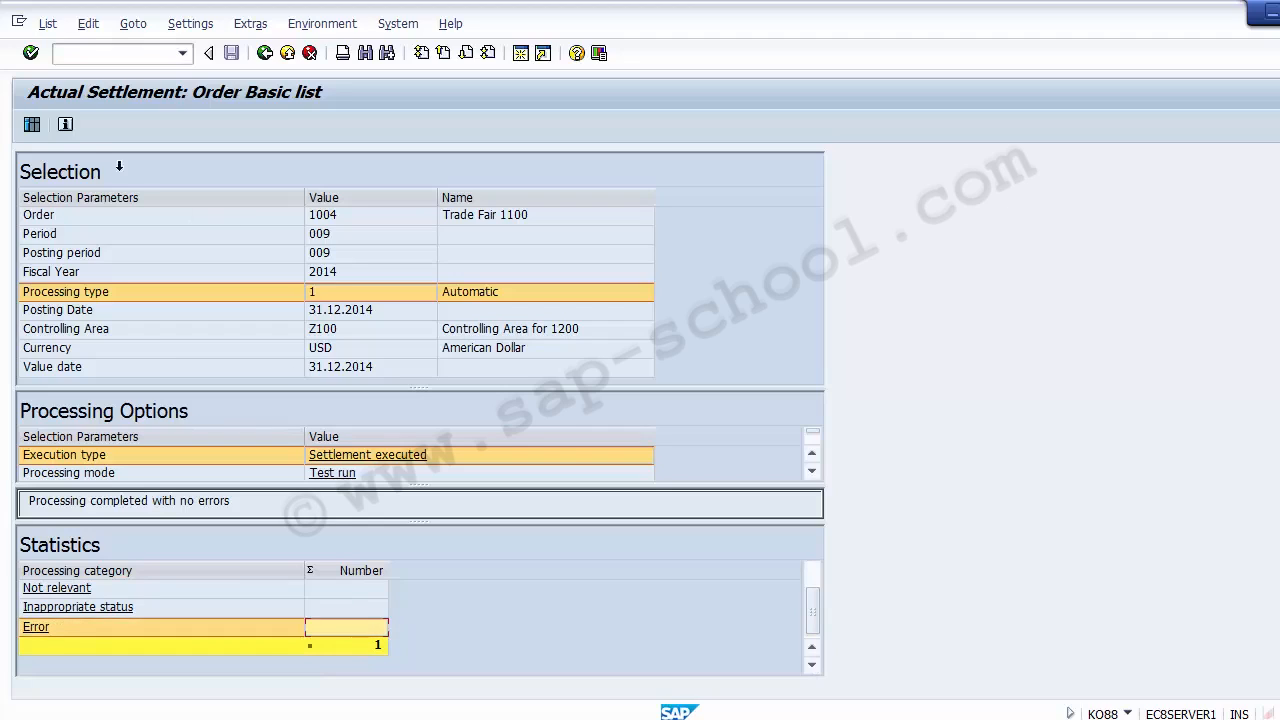
Examine the sender, receiver and settled value in the settlement's detail list, and return to the settlement selection screen
{"action": "left_click", "coordinate": [32, 127]}
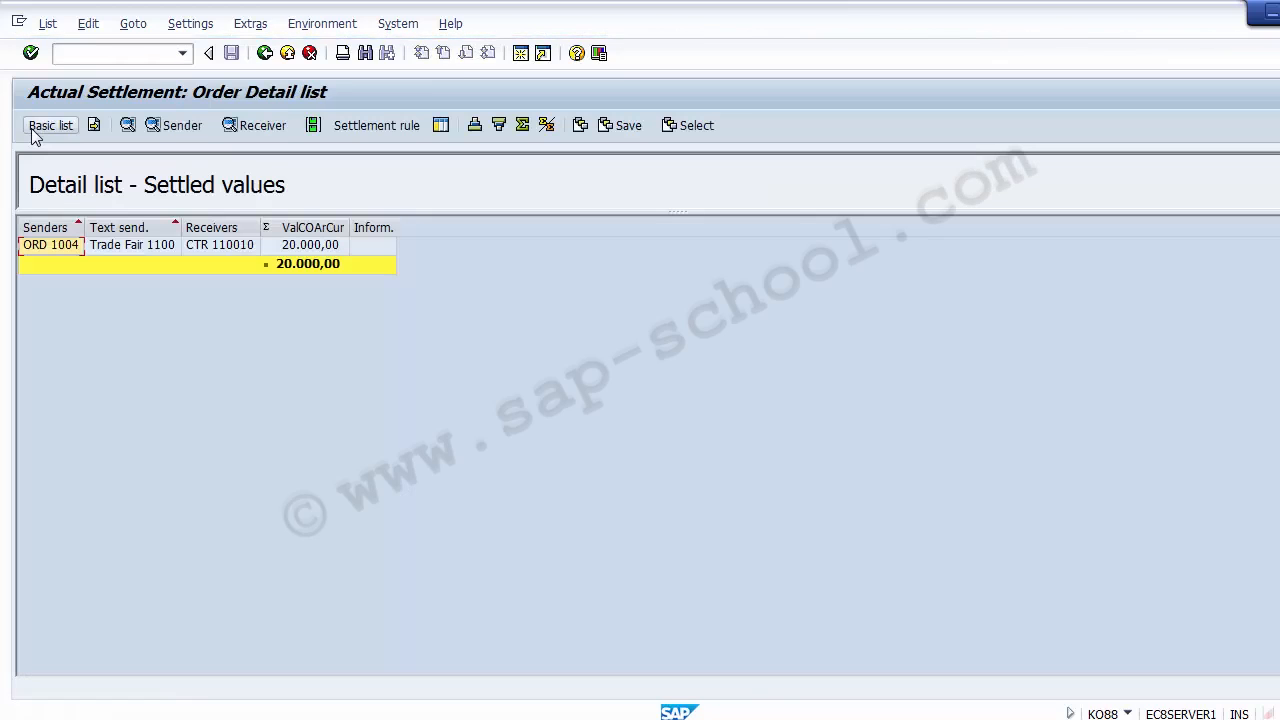
{"action": "left_click", "coordinate": [123, 249]}
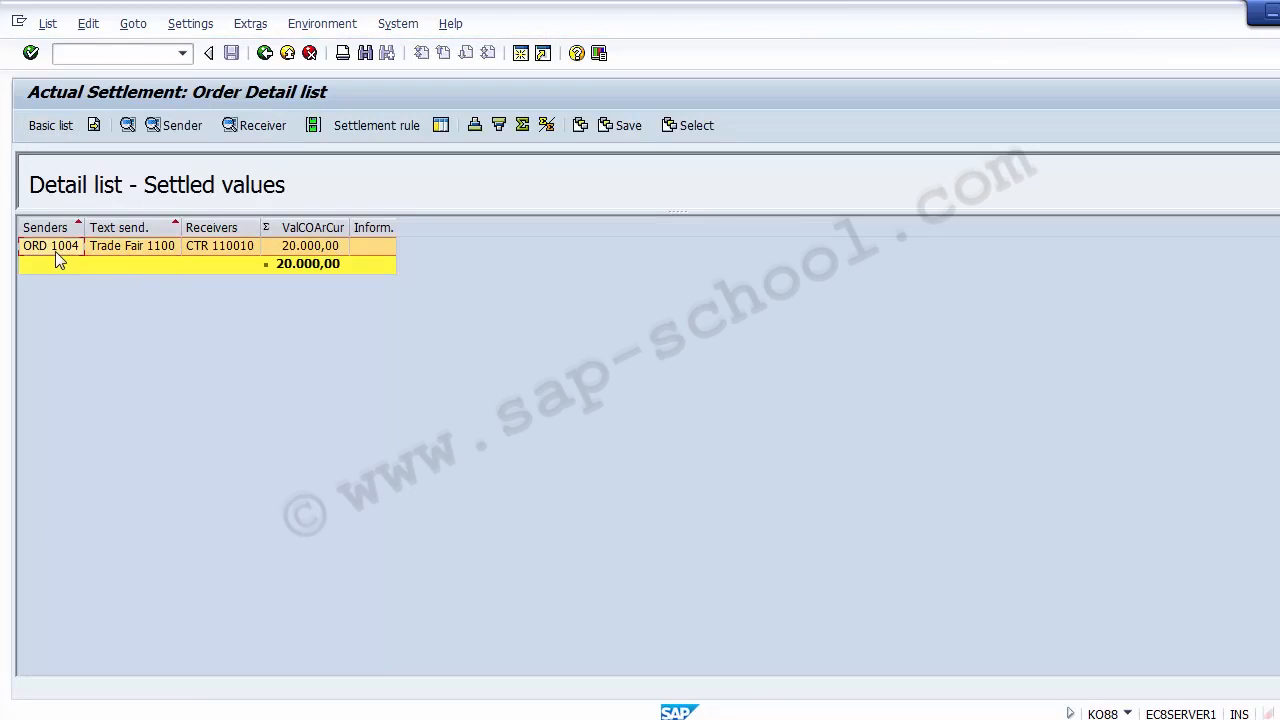
{"action": "left_click", "coordinate": [111, 249]}
{"action": "left_click", "coordinate": [200, 249]}
{"action": "left_click", "coordinate": [305, 247]}
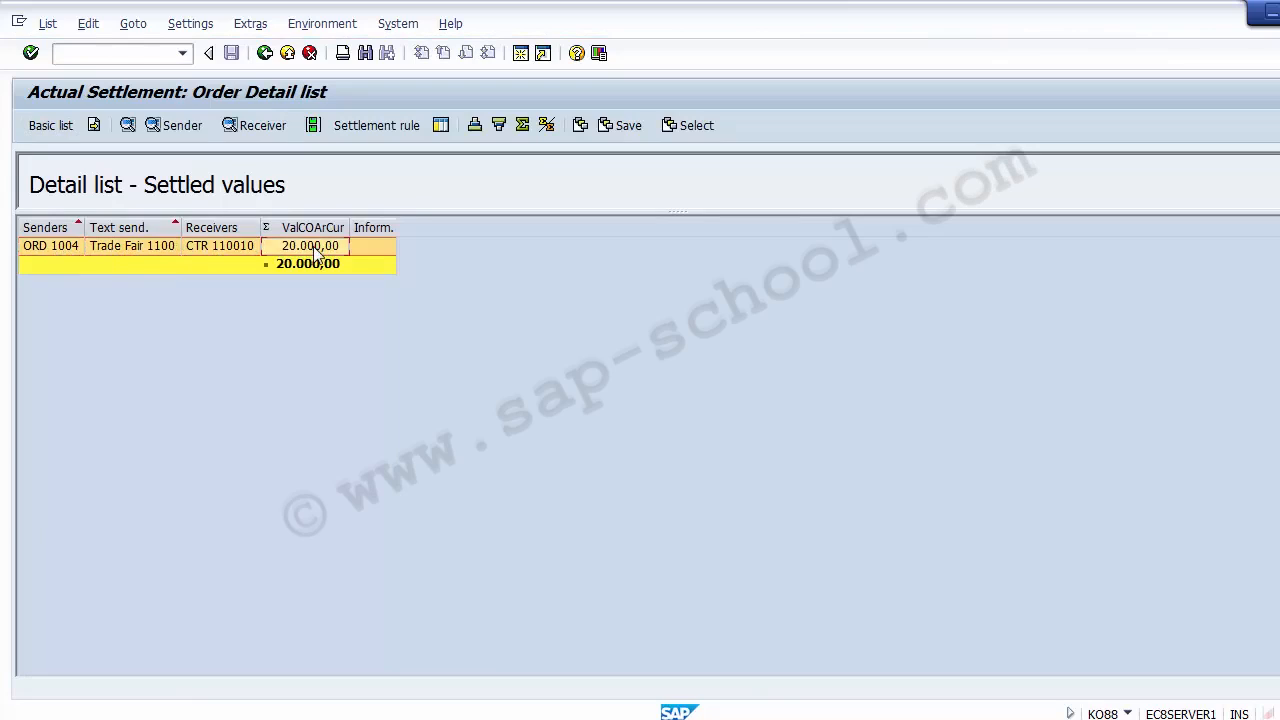
{"action": "left_click", "coordinate": [76, 247]}
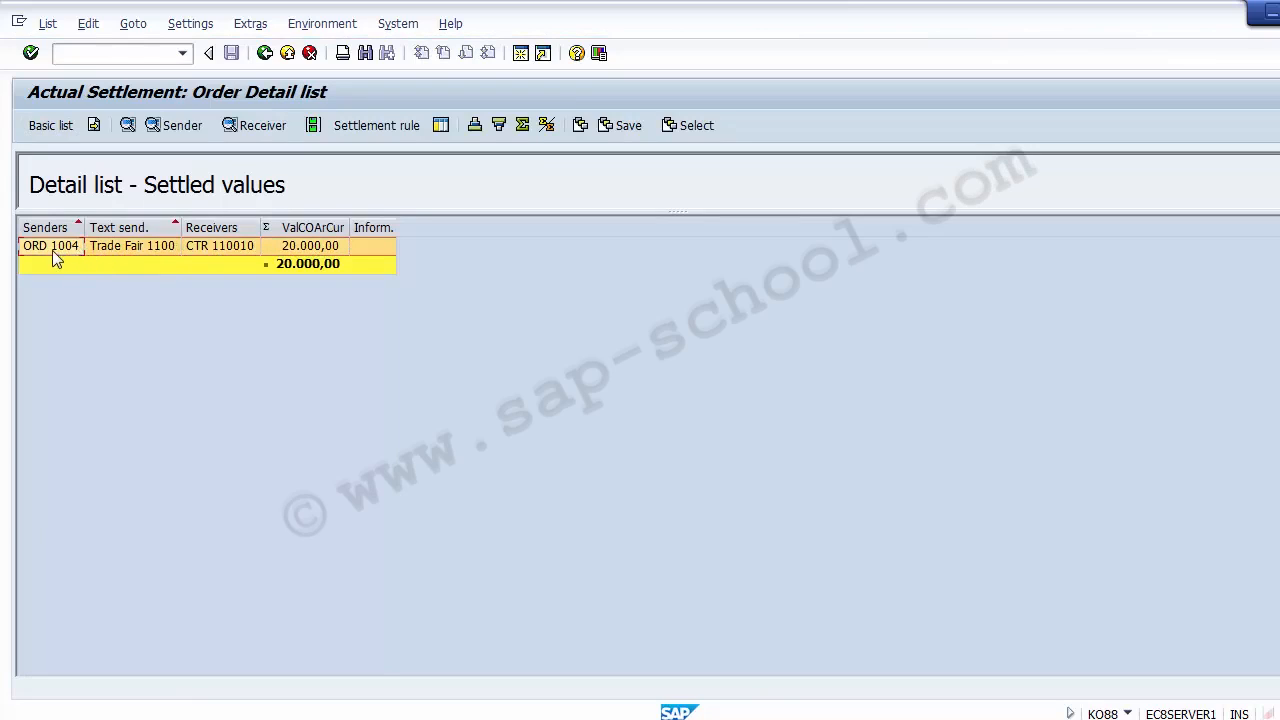
{"action": "left_click", "coordinate": [218, 256]}
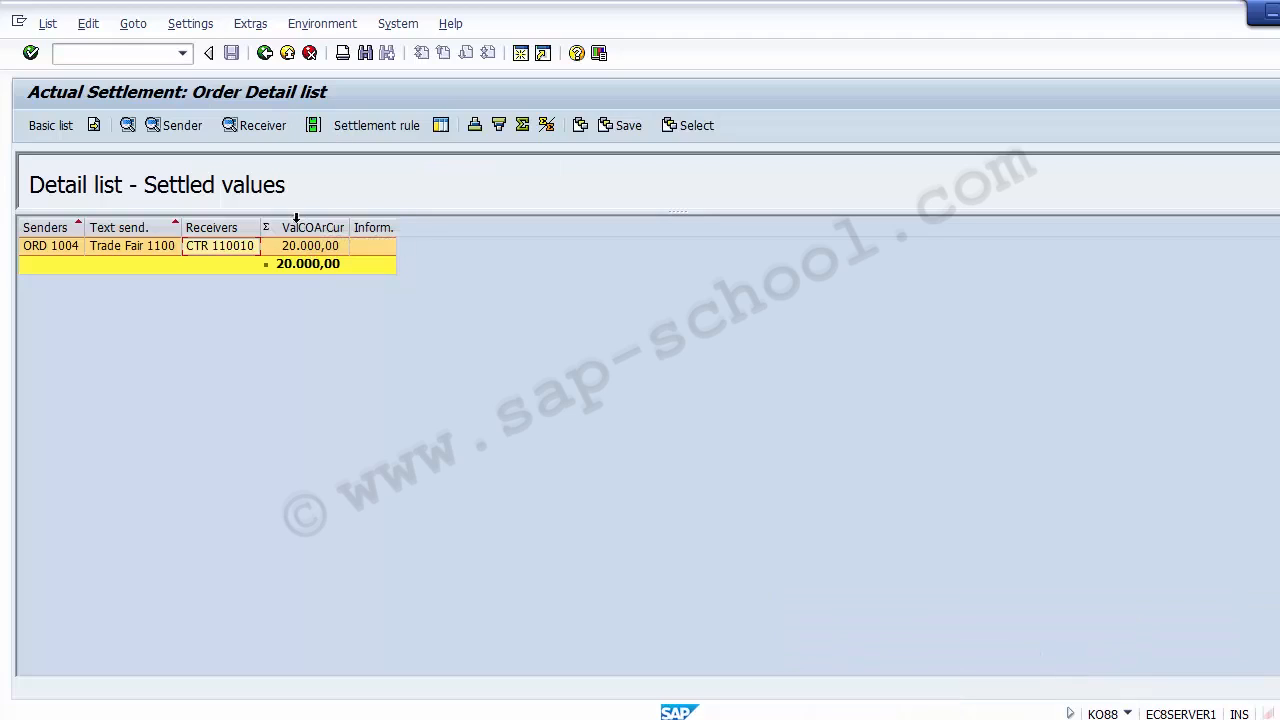
{"action": "left_click", "coordinate": [265, 59]}
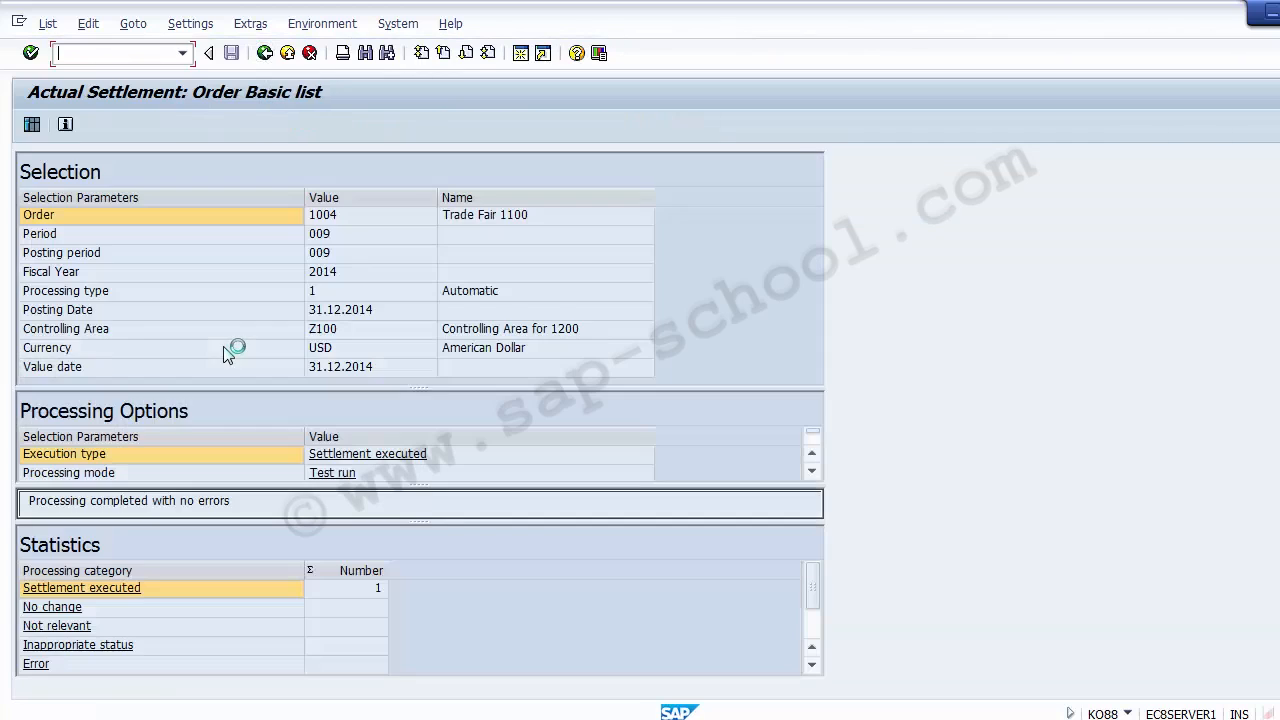
{"action": "left_click", "coordinate": [265, 53]}
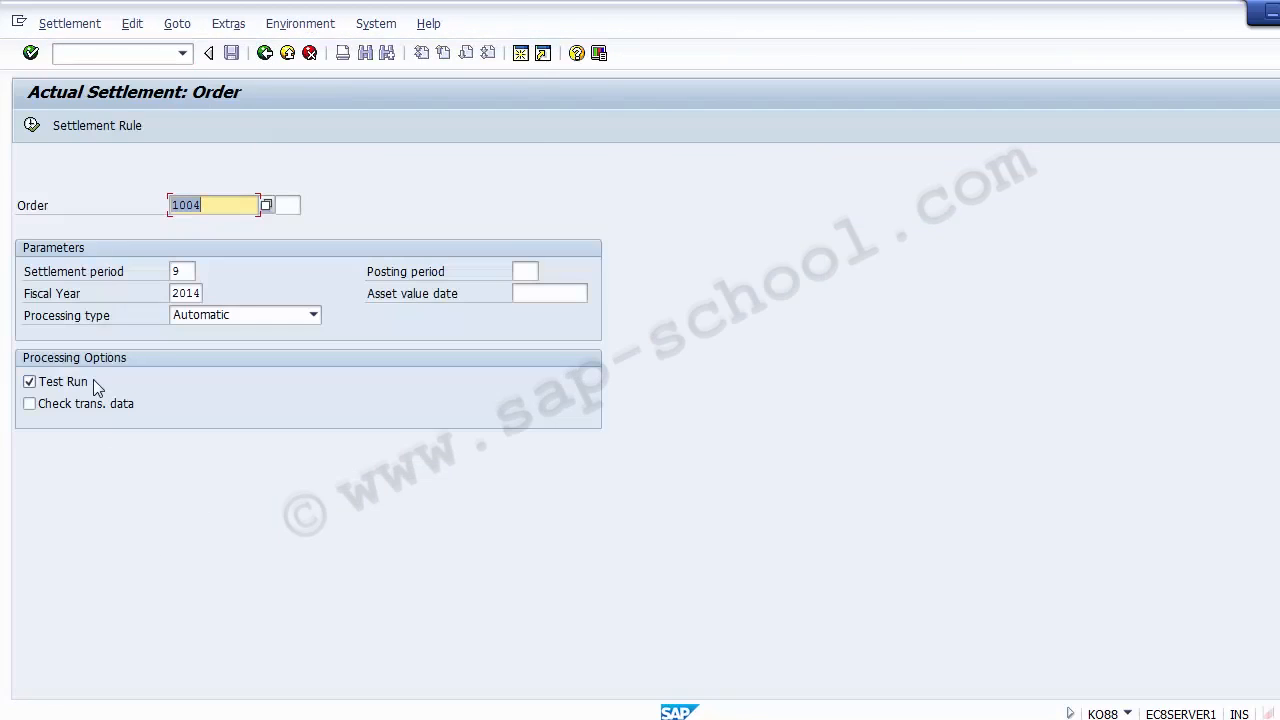
Turn off Test Run, leave the transaction data check off, and execute the actual settlement of order 1004 for period 9
{"action": "left_click", "coordinate": [57, 384]}
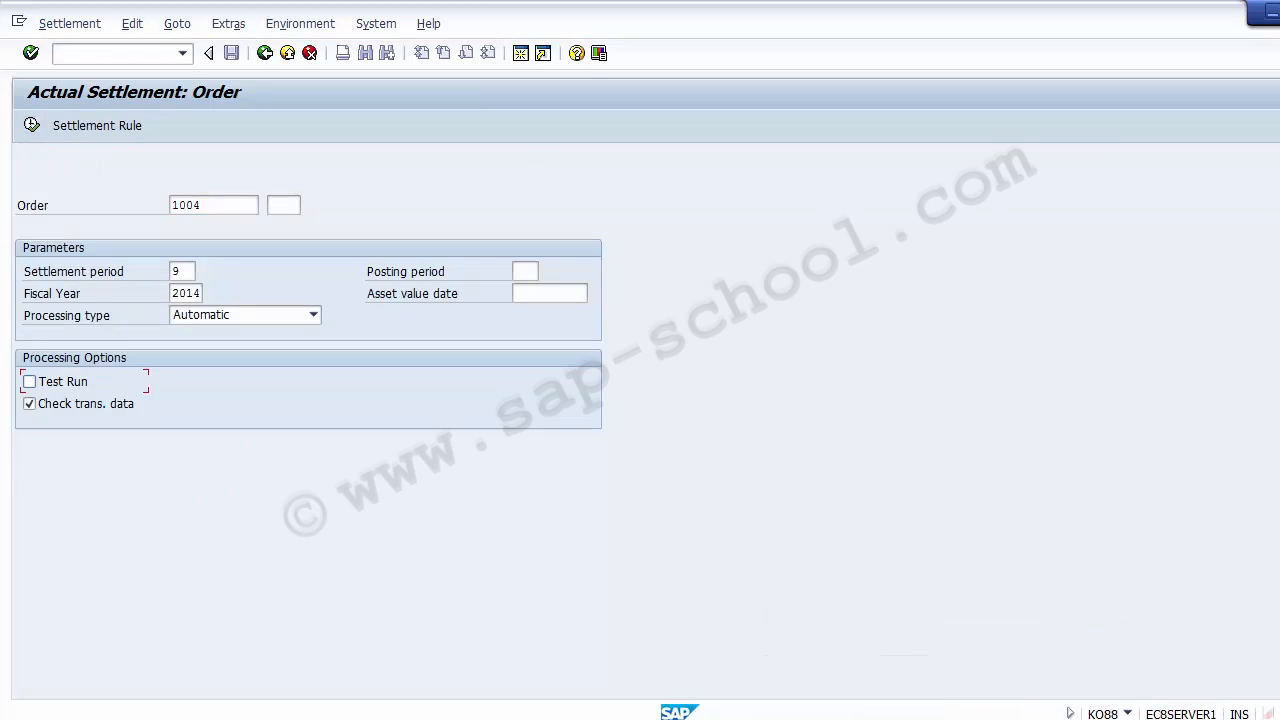
{"action": "left_click", "coordinate": [55, 412]}
{"action": "left_click", "coordinate": [67, 386]}
{"action": "left_click", "coordinate": [67, 386]}
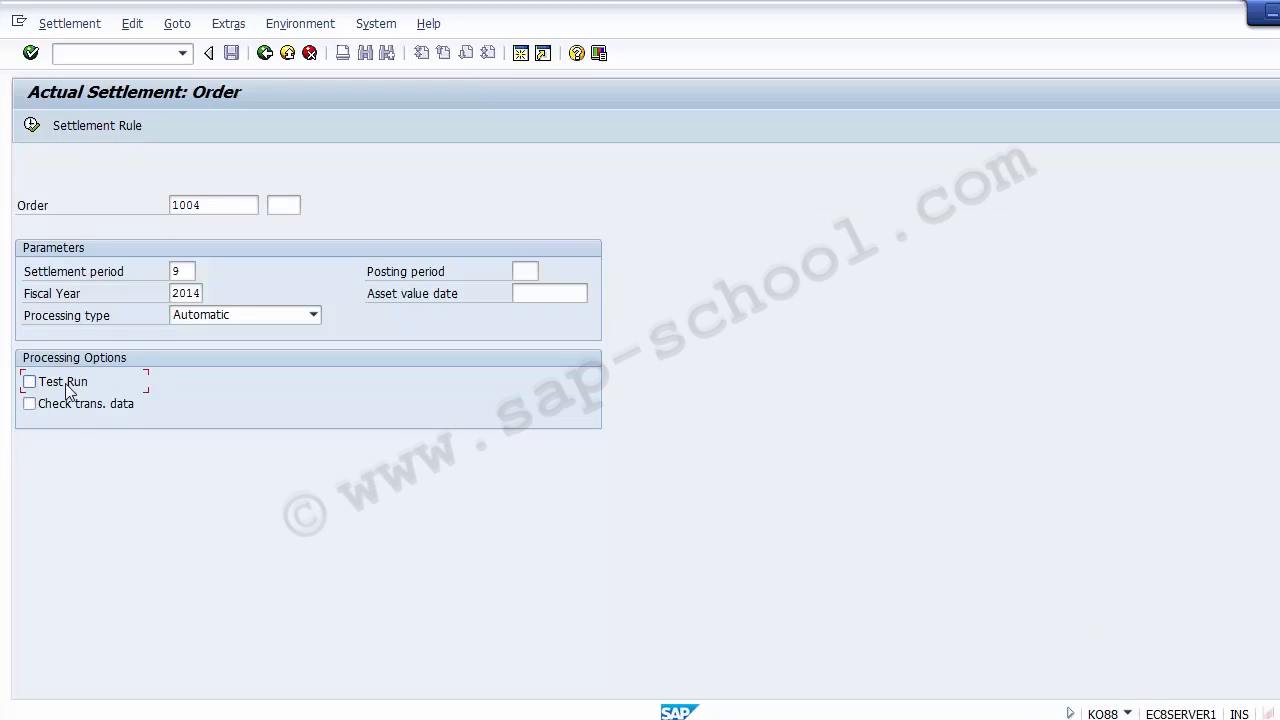
{"action": "key", "text": "space"}
{"action": "left_click", "coordinate": [31, 126]}
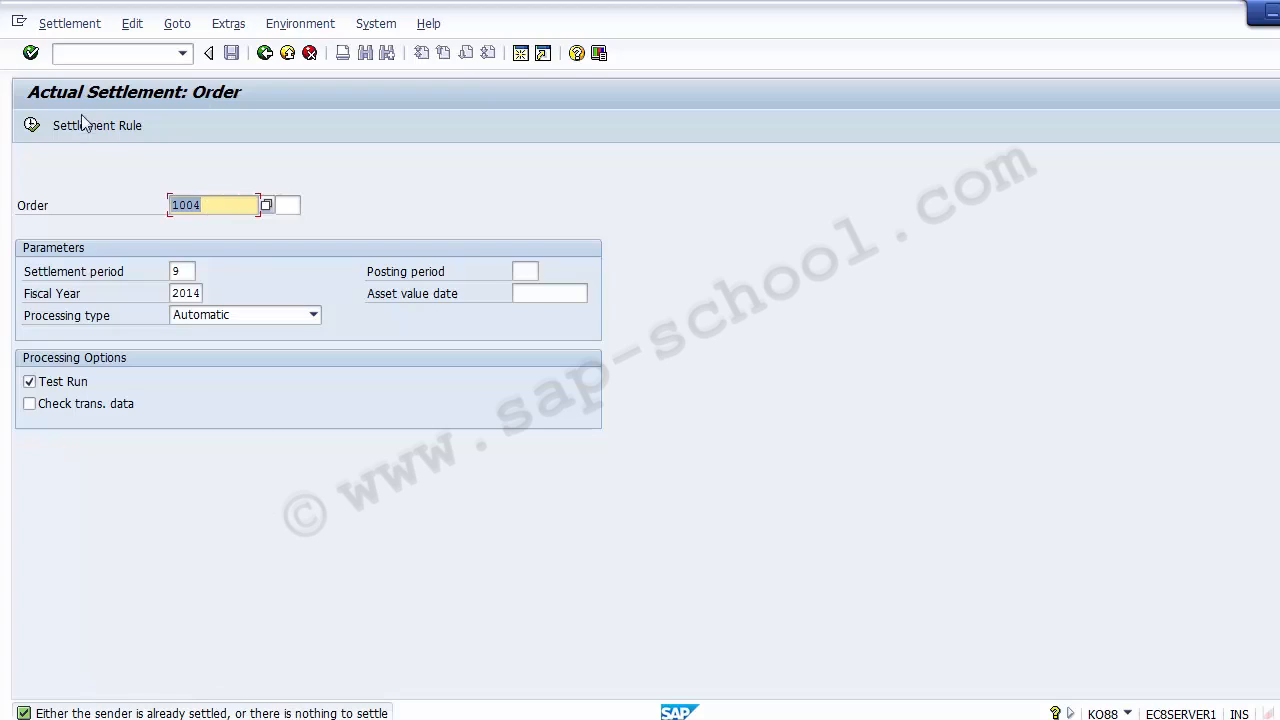
Leave the actual settlement transaction and switch to PowerPoint to show the Unit Testing slide
{"action": "left_click", "coordinate": [189, 272]}
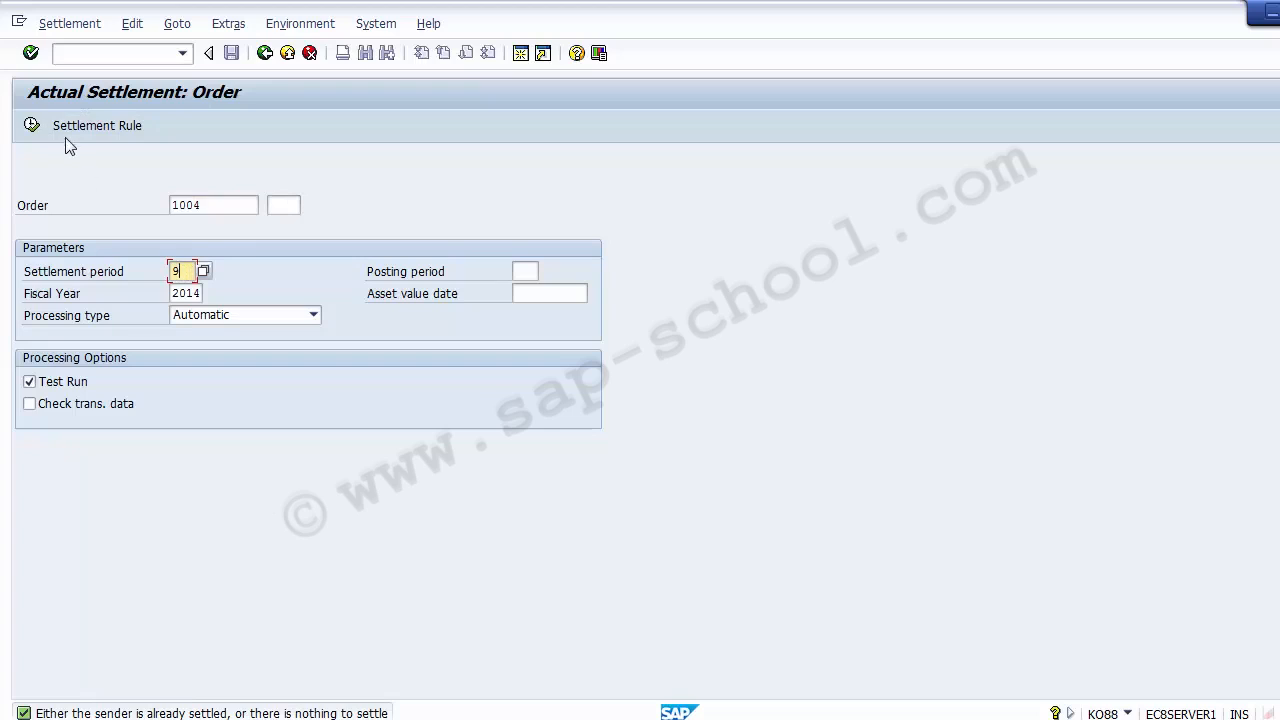
{"action": "left_click", "coordinate": [58, 384]}
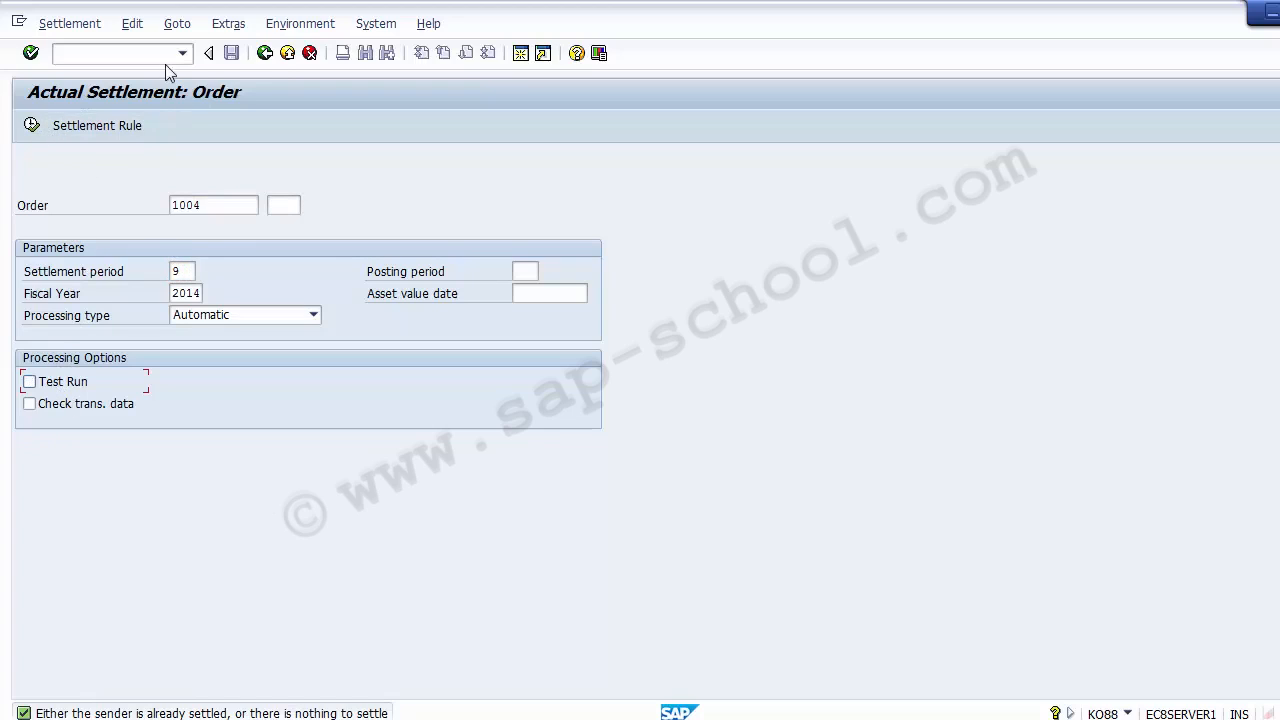
{"action": "left_click", "coordinate": [288, 52]}
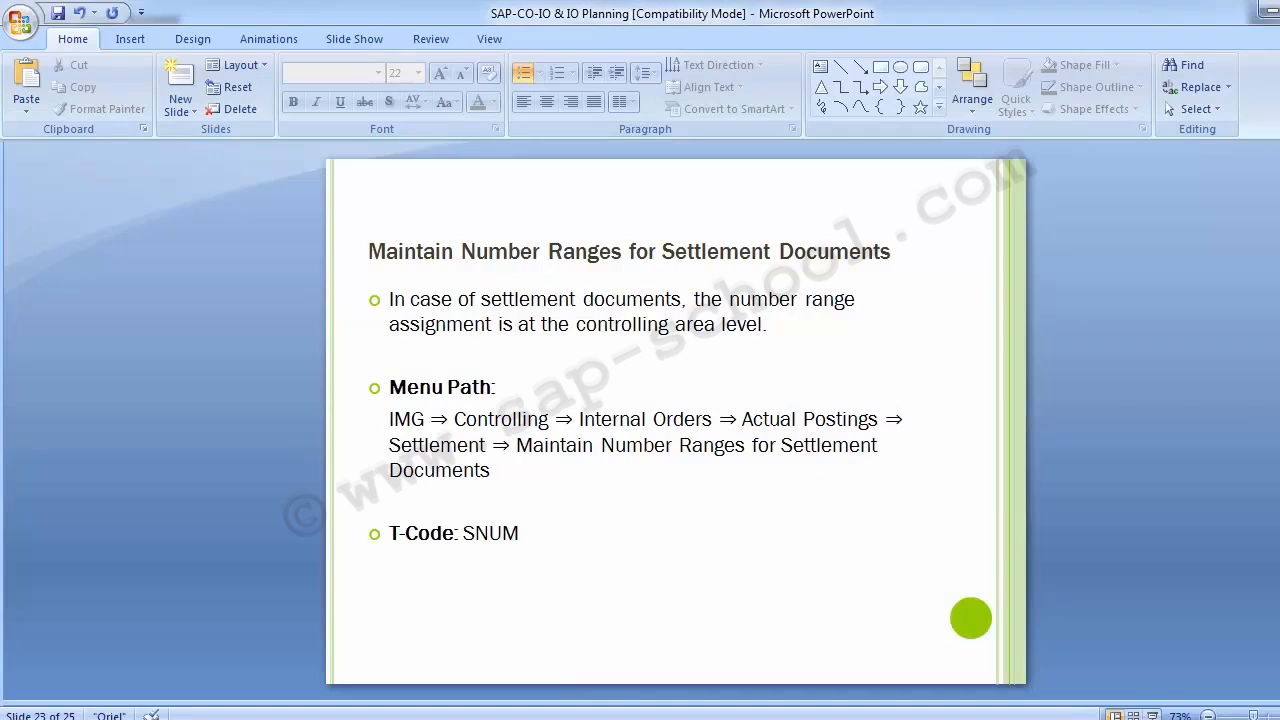
{"action": "key", "text": "Page_Down"}
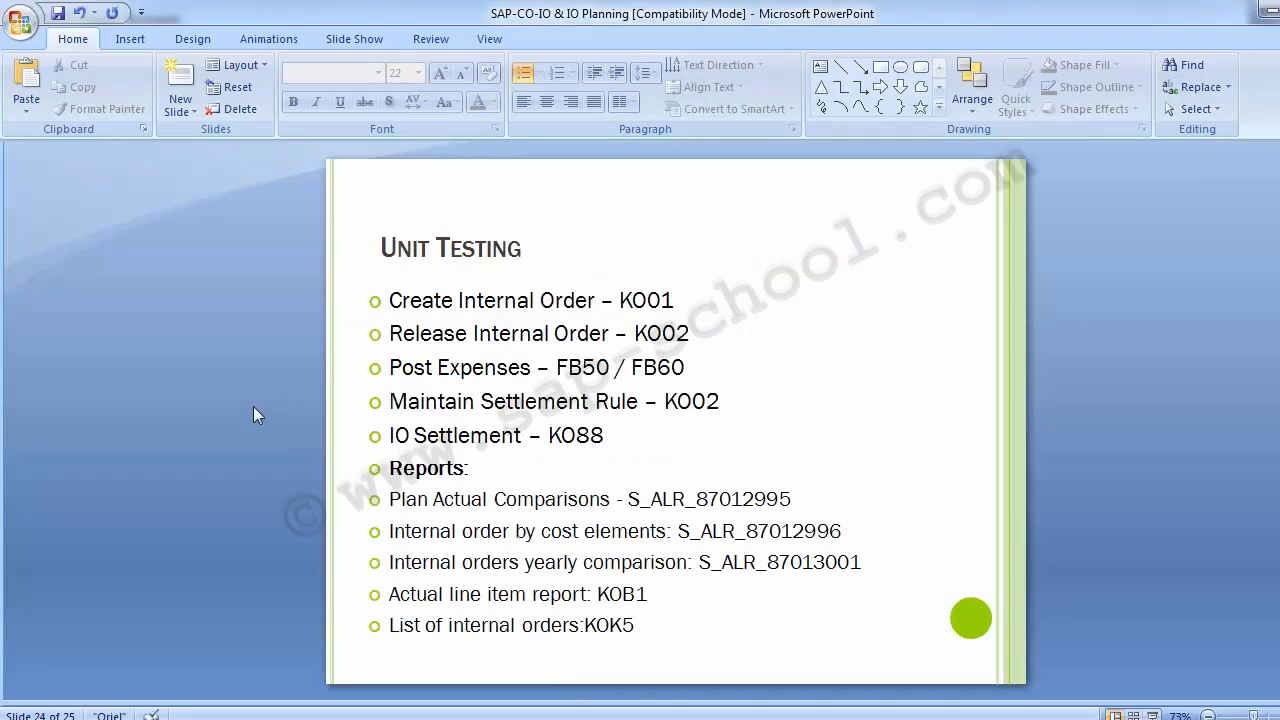
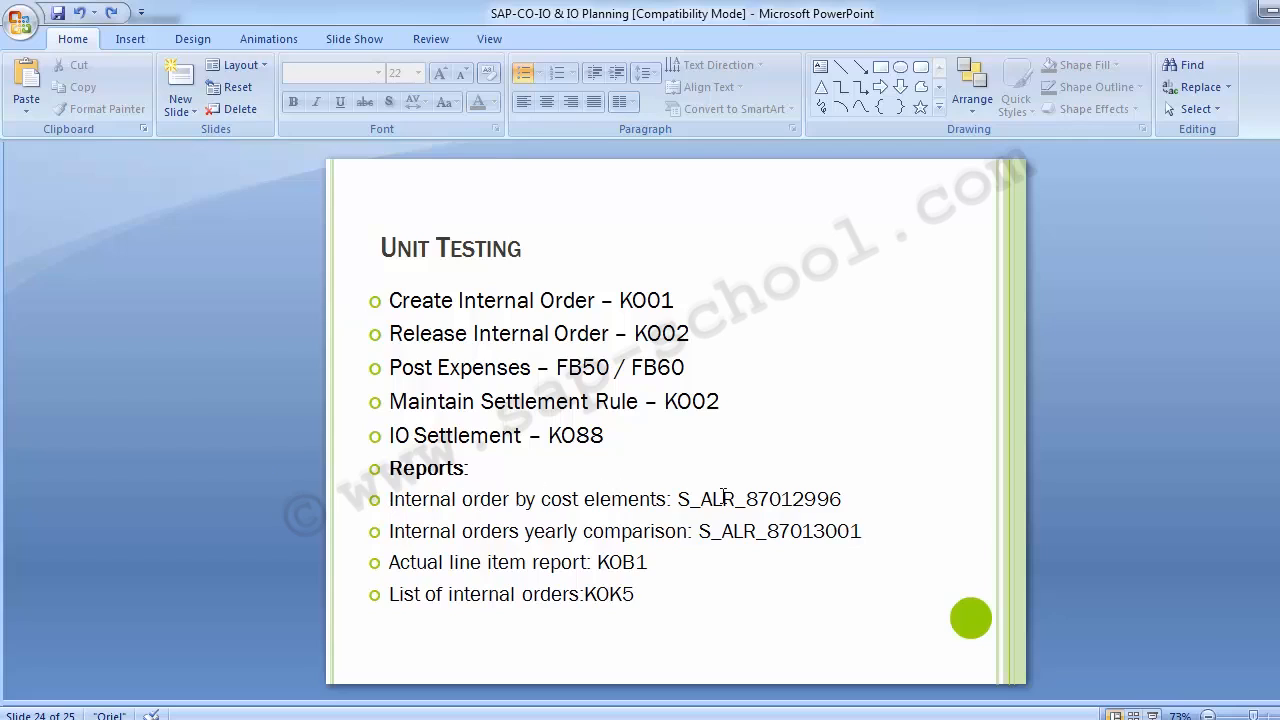
Copy transaction code S_ALR_87012996 from the Unit Testing slide, switch to SAP and open the Orders by Cost Element report
{"action": "left_click_drag", "start_coordinate": [680, 499], "coordinate": [848, 498]}
{"action": "key", "text": "ctrl+c"}
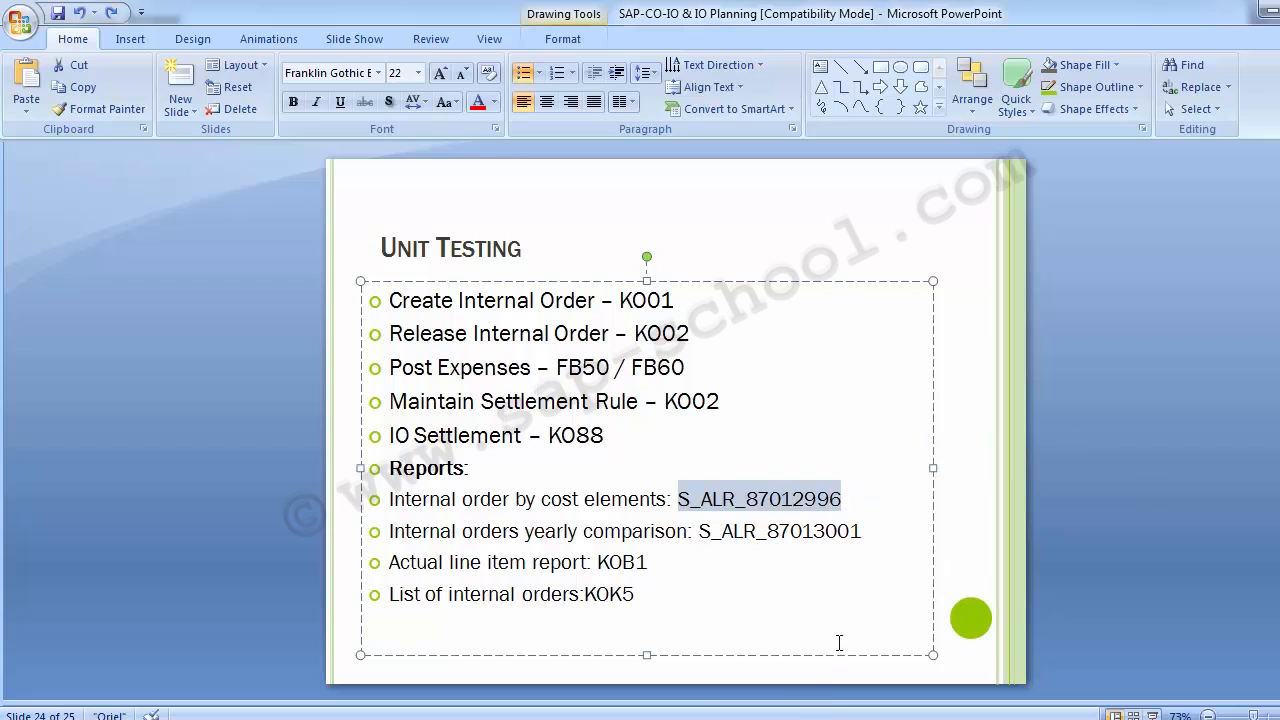
{"action": "left_click", "coordinate": [459, 718]}
{"action": "left_click", "coordinate": [446, 648]}
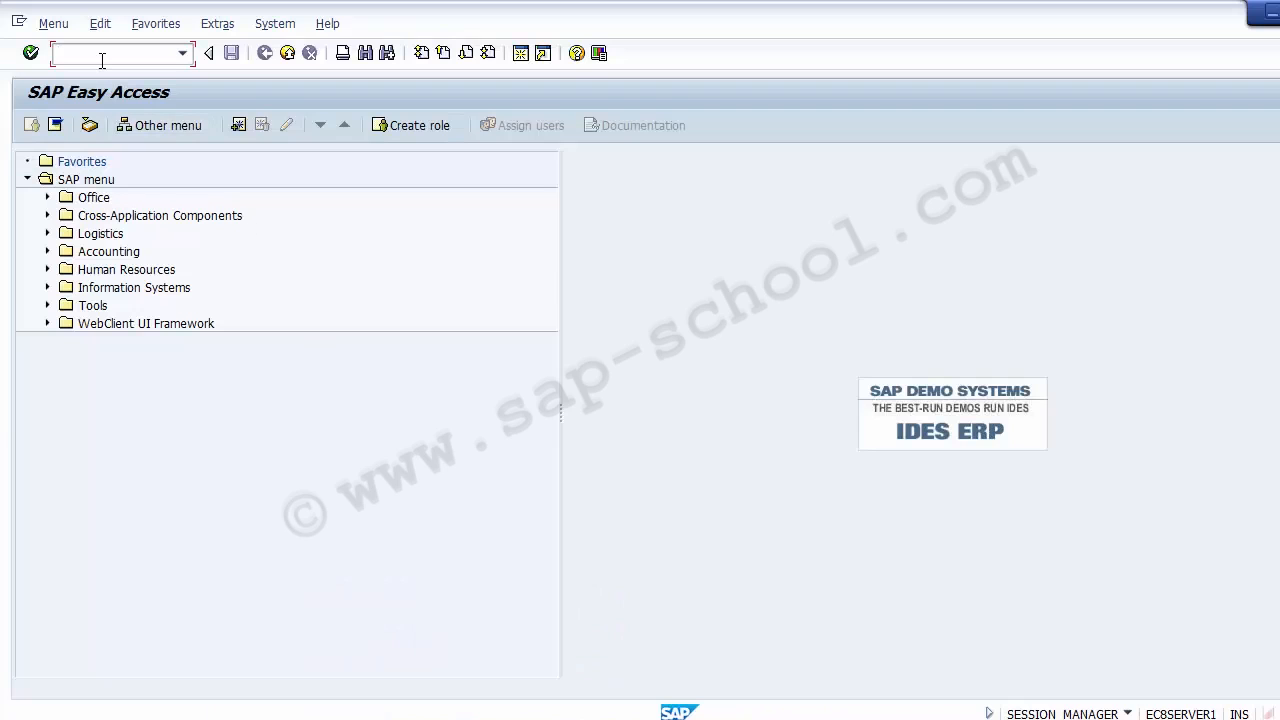
{"action": "key", "text": "ctrl+v"}
{"action": "key", "text": "Return"}
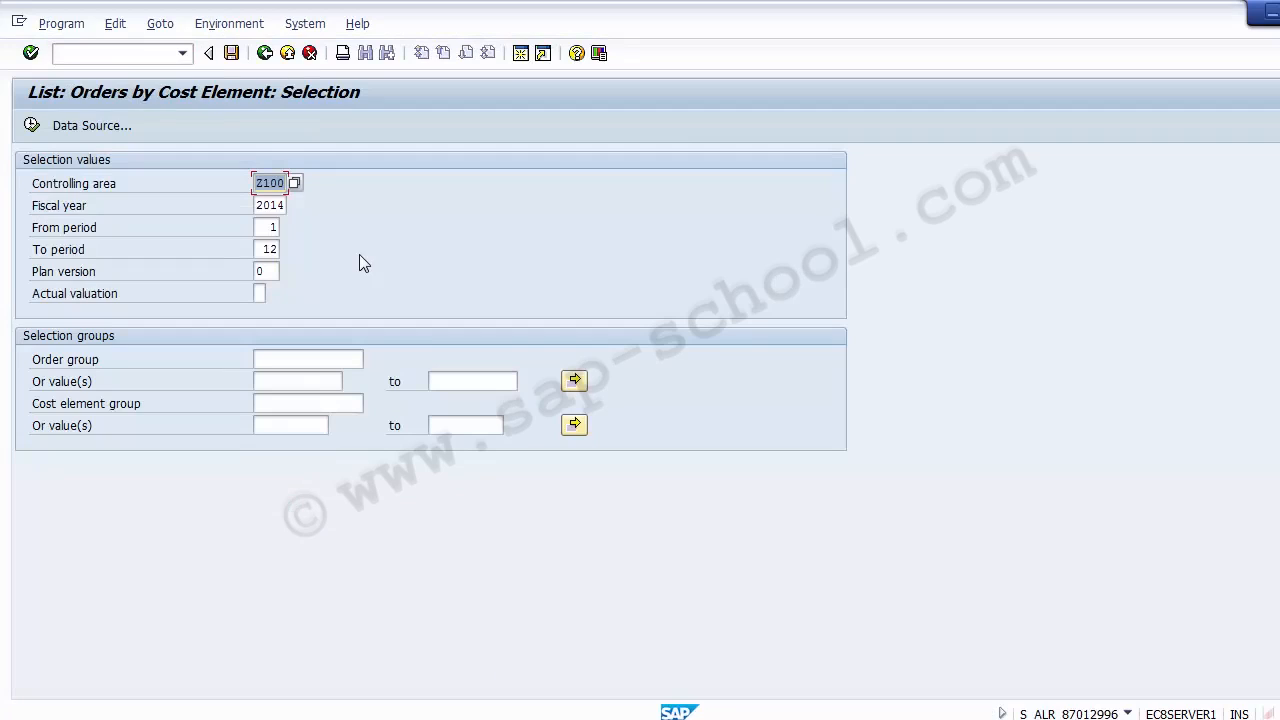
Execute the Orders by Cost Element report for controlling area Z100, fiscal year 2014, periods 1 to 12, plan version 0
{"action": "left_click", "coordinate": [279, 206]}
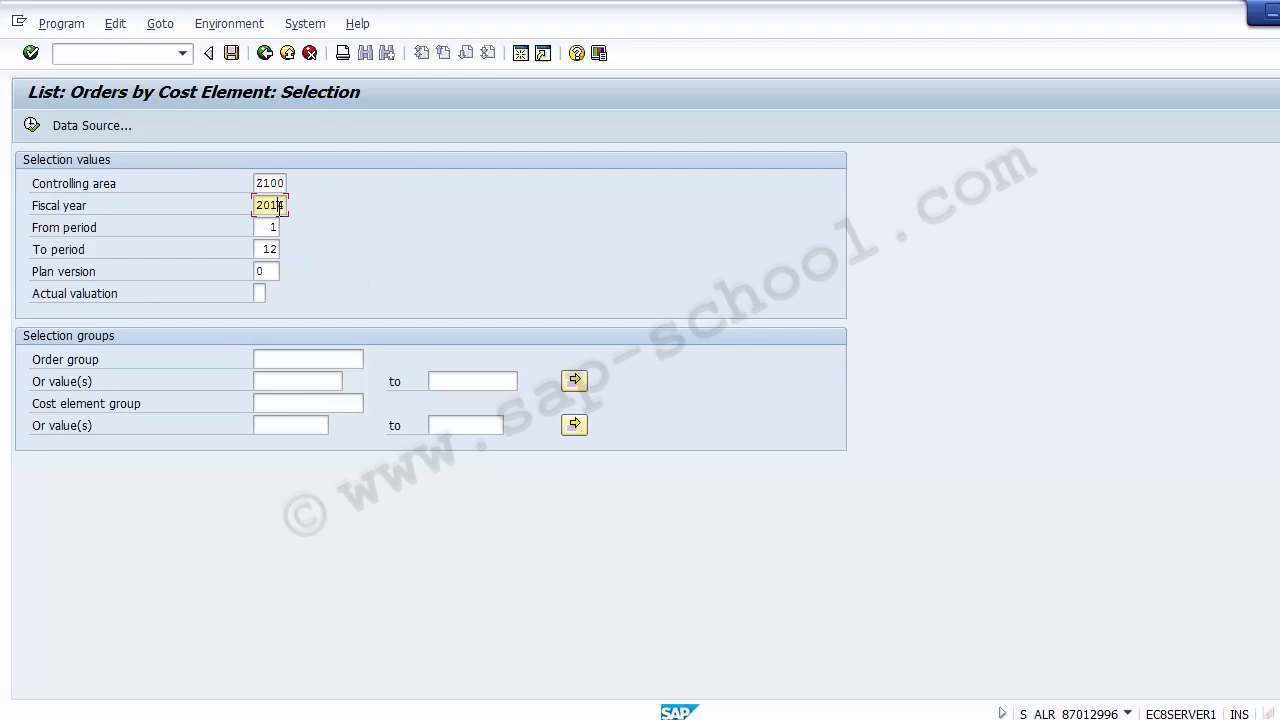
{"action": "left_click", "coordinate": [270, 249]}
{"action": "left_click", "coordinate": [268, 273]}
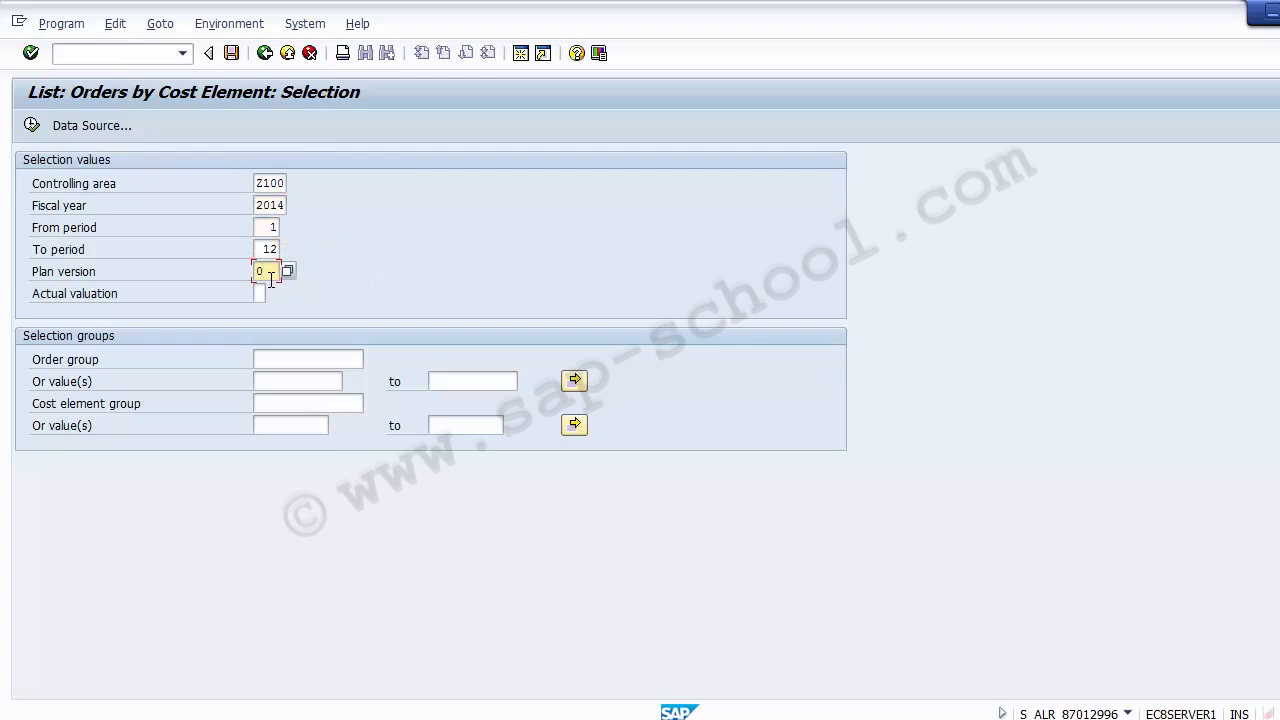
{"action": "left_click", "coordinate": [32, 126]}
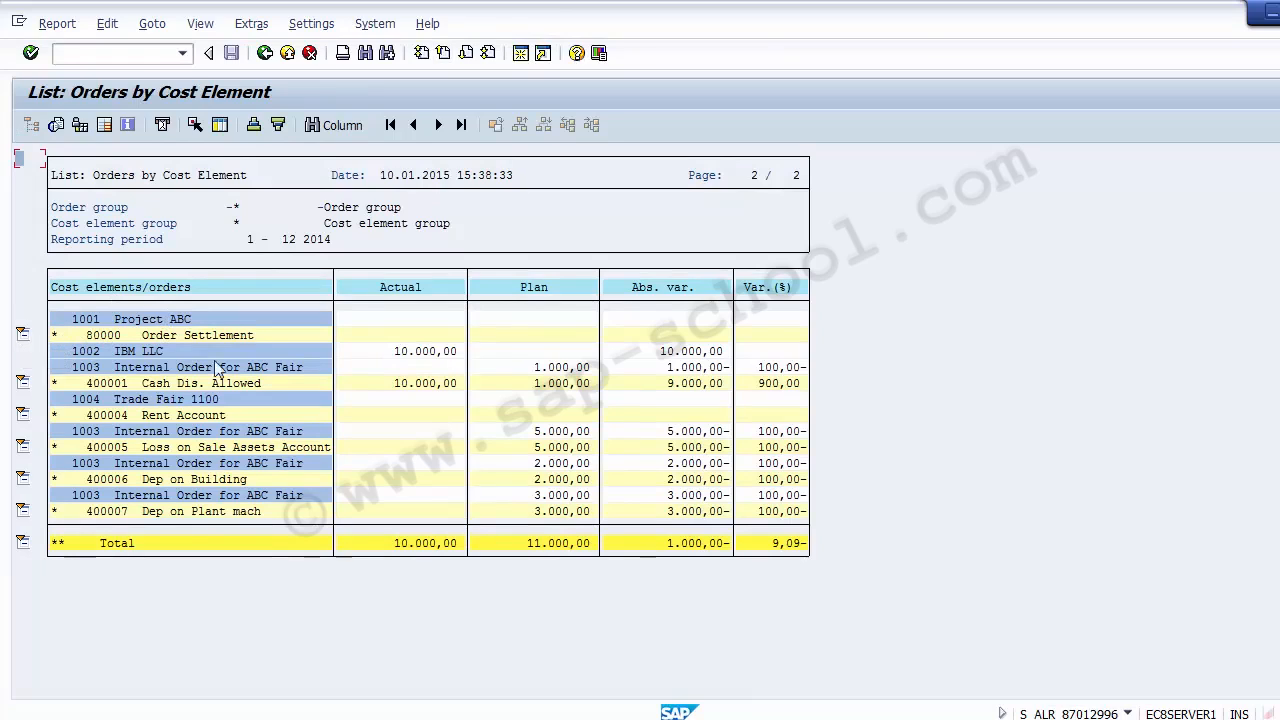
Examine the actual and plan columns and the order and cost element rows in the Orders by Cost Element list
{"action": "left_click", "coordinate": [405, 288]}
{"action": "left_click", "coordinate": [527, 289]}
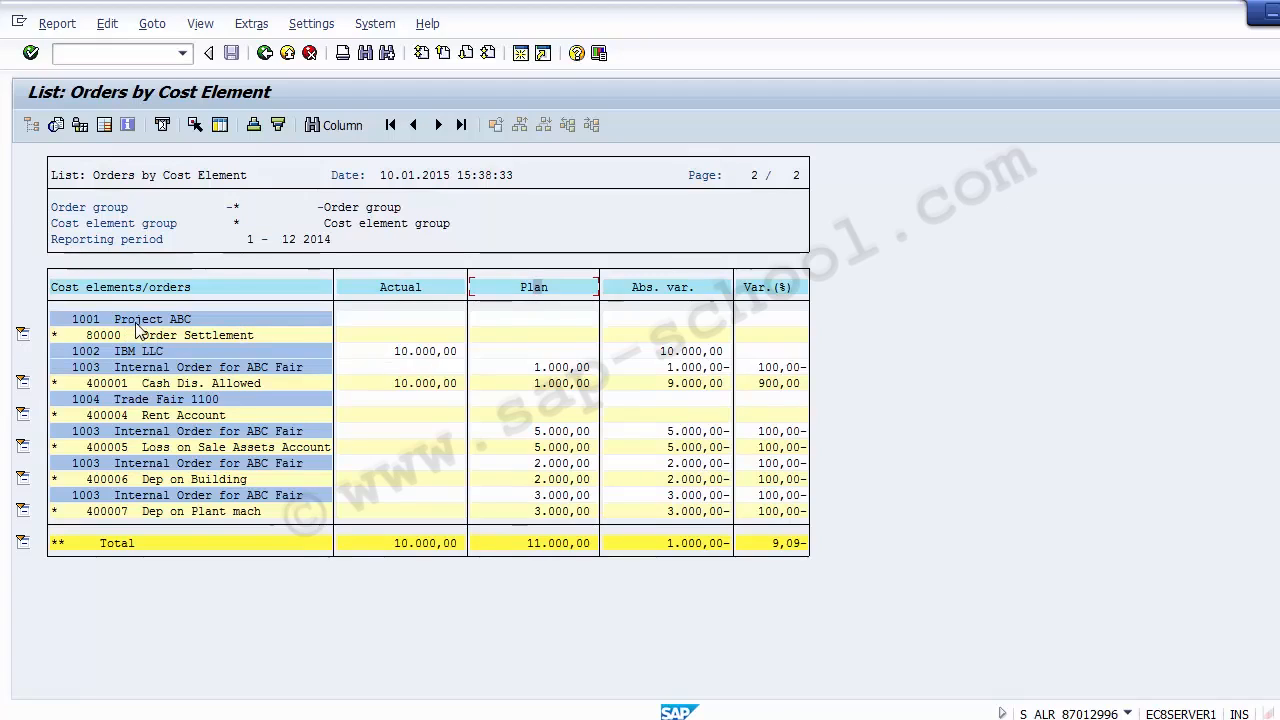
{"action": "left_click", "coordinate": [85, 321]}
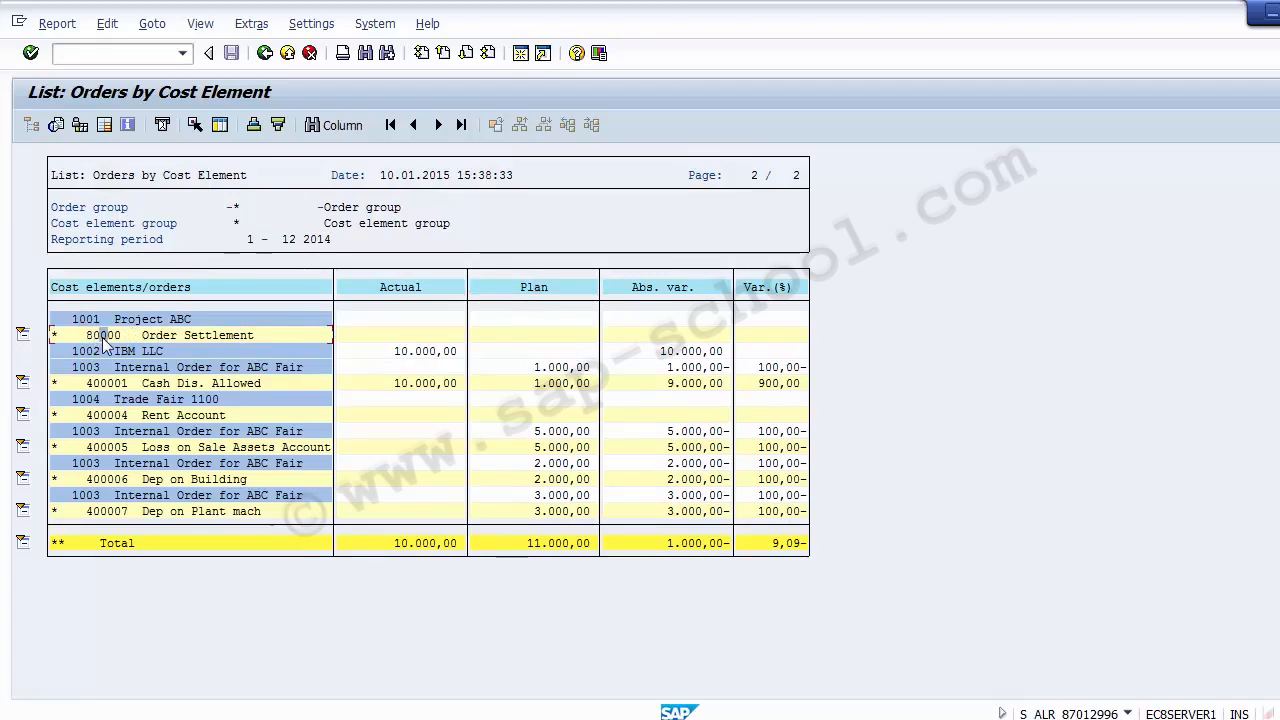
{"action": "left_click", "coordinate": [103, 383]}
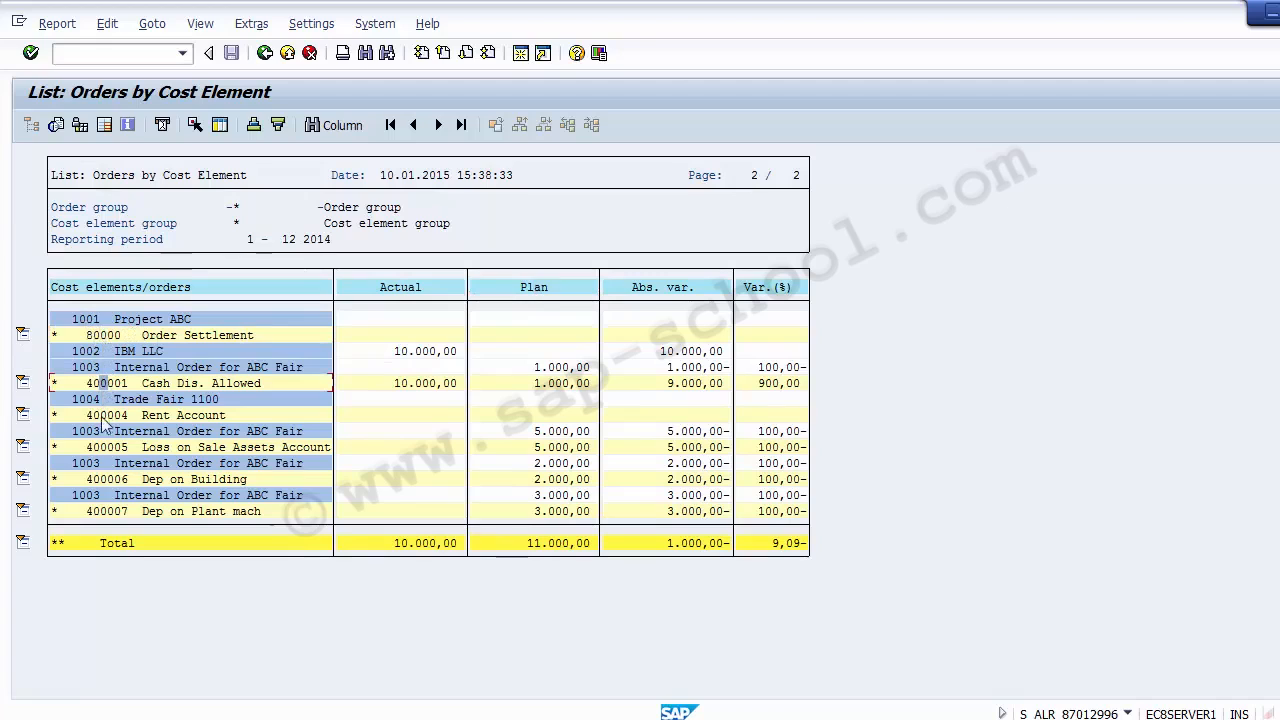
{"action": "left_click", "coordinate": [100, 479]}
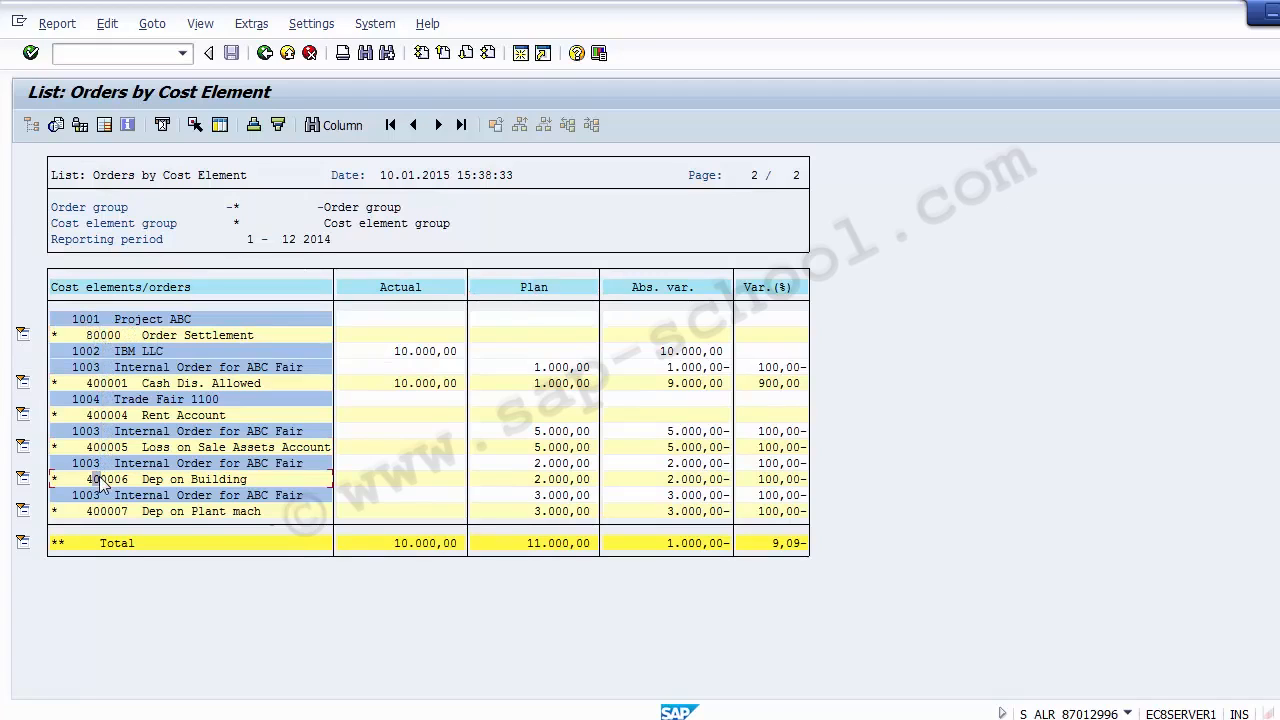
Collapse the order rows under individual cost elements, including 400001, 400004 and 400007, and exit the report
{"action": "left_click", "coordinate": [22, 510]}
{"action": "left_click", "coordinate": [22, 478]}
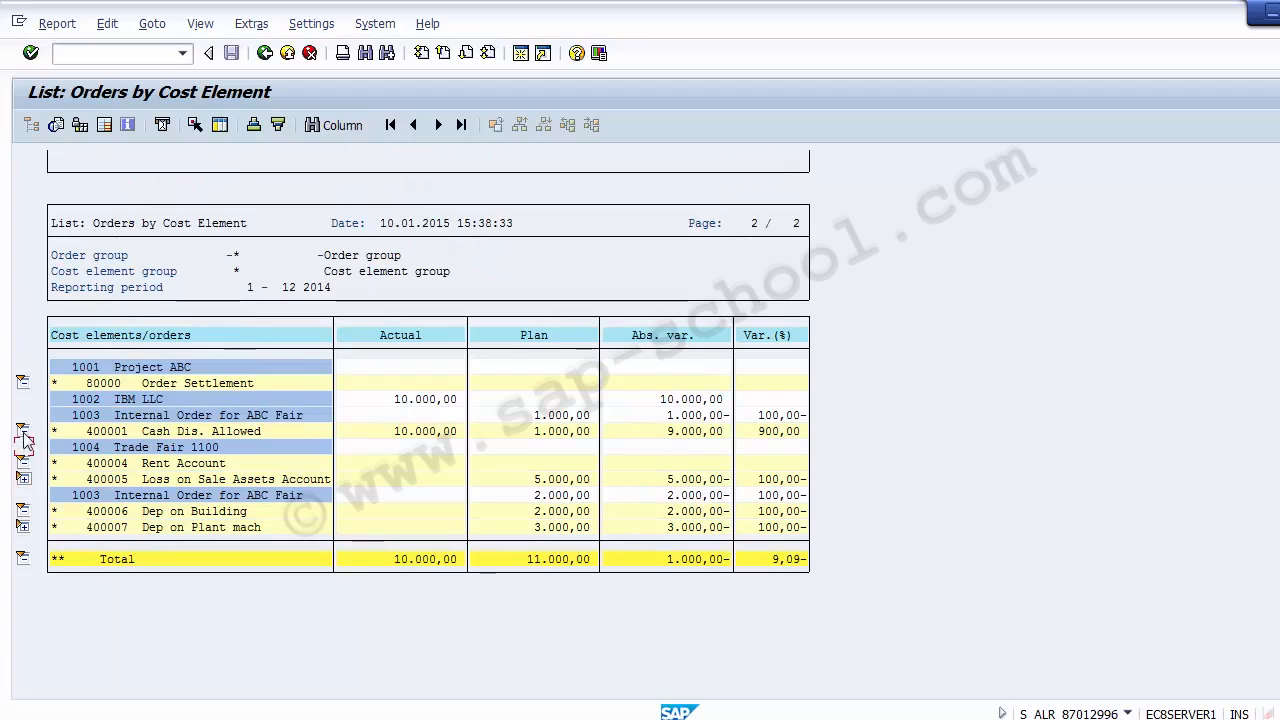
{"action": "left_click", "coordinate": [22, 431]}
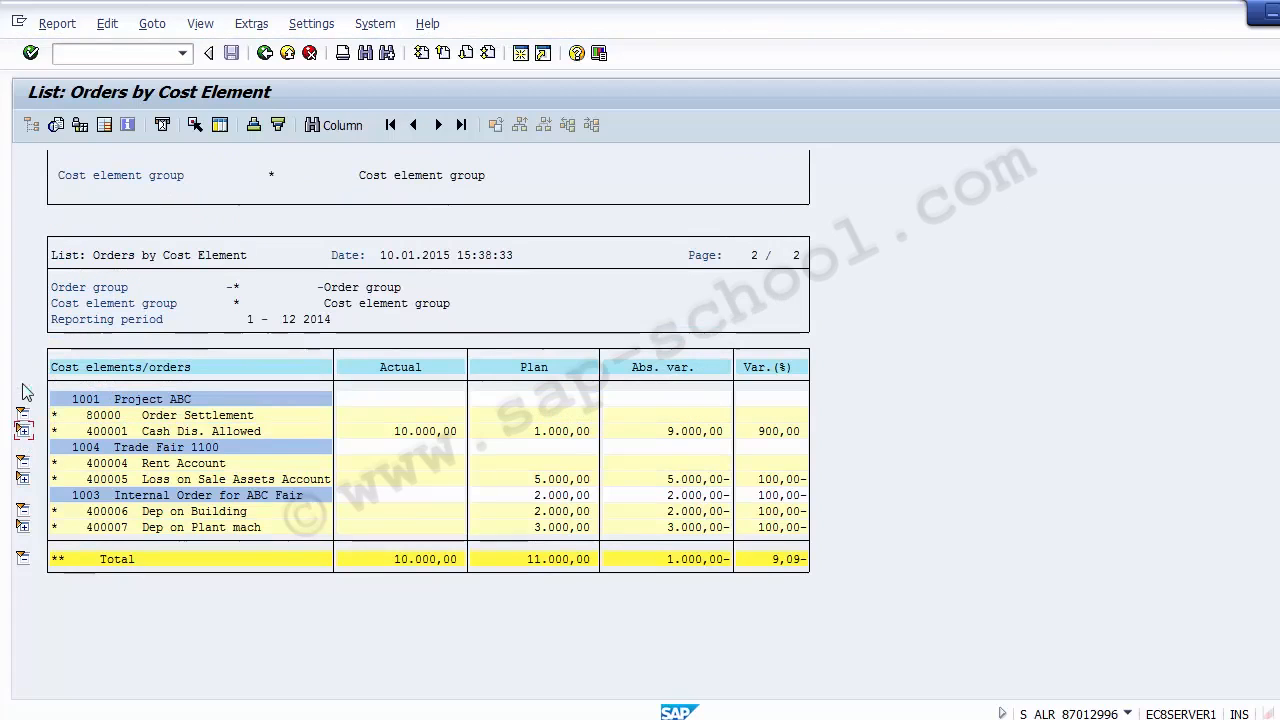
{"action": "left_click", "coordinate": [22, 417]}
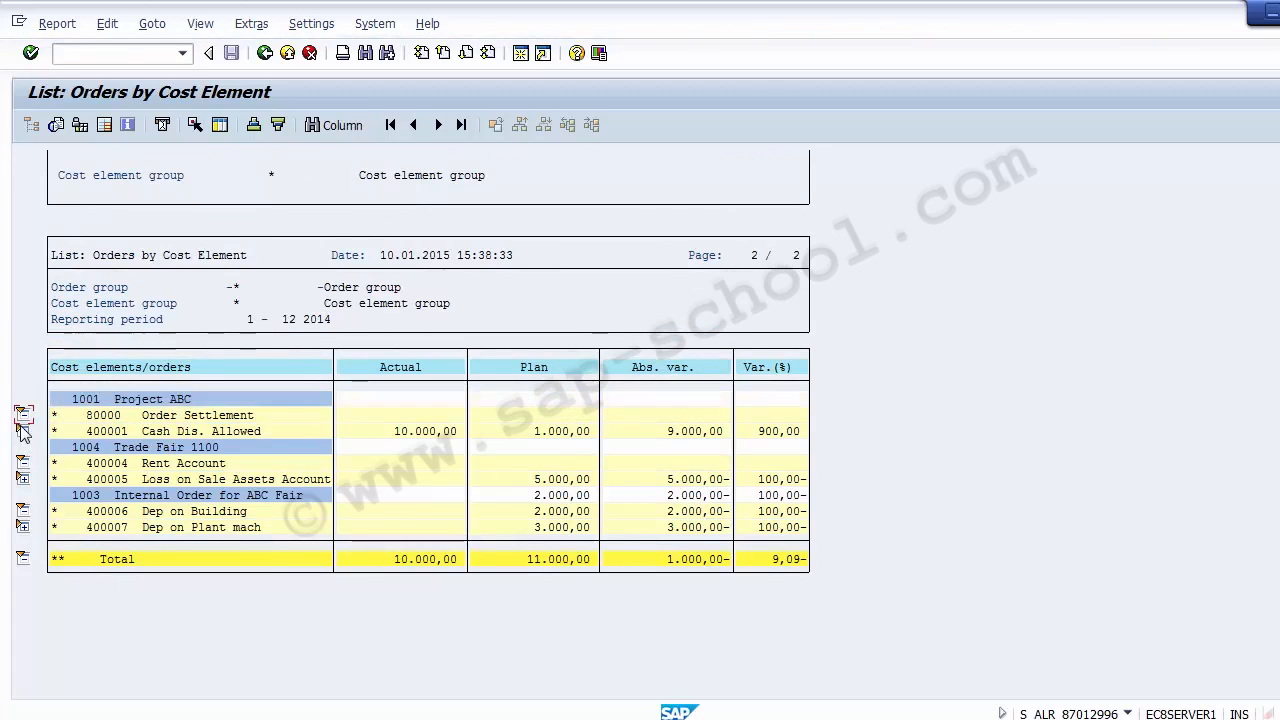
{"action": "left_click", "coordinate": [22, 462]}
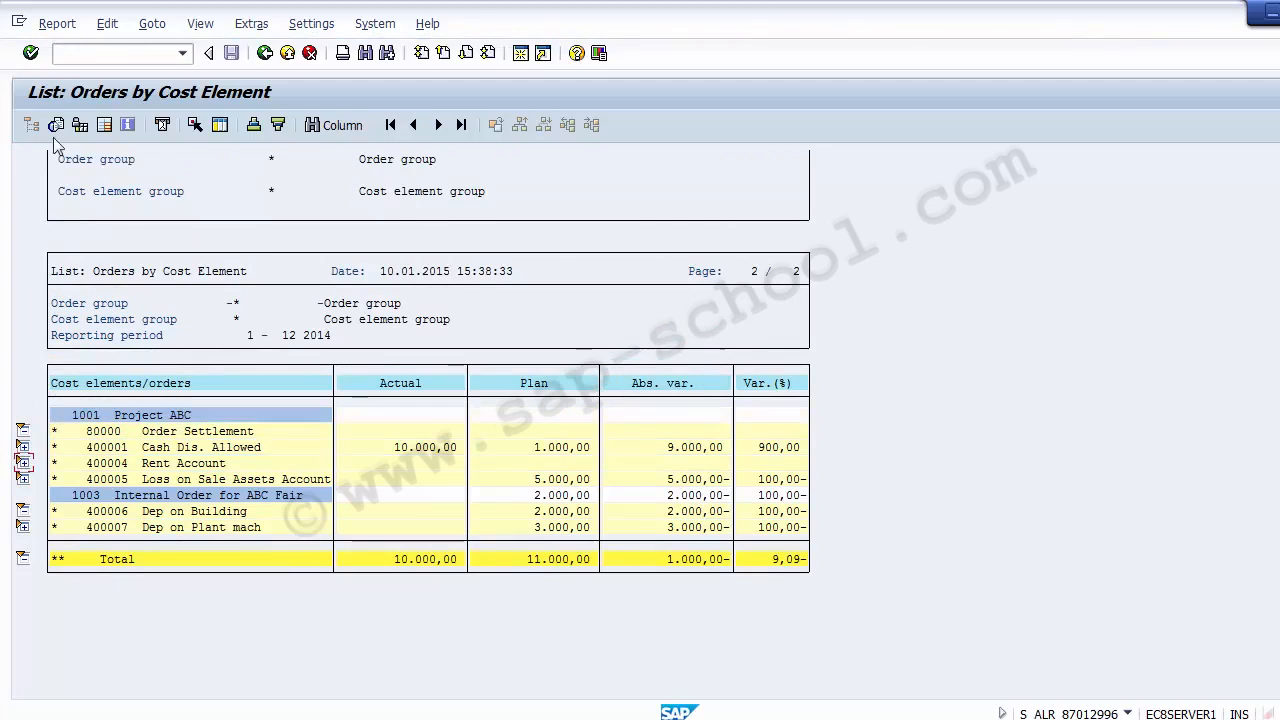
{"action": "left_click", "coordinate": [266, 58]}
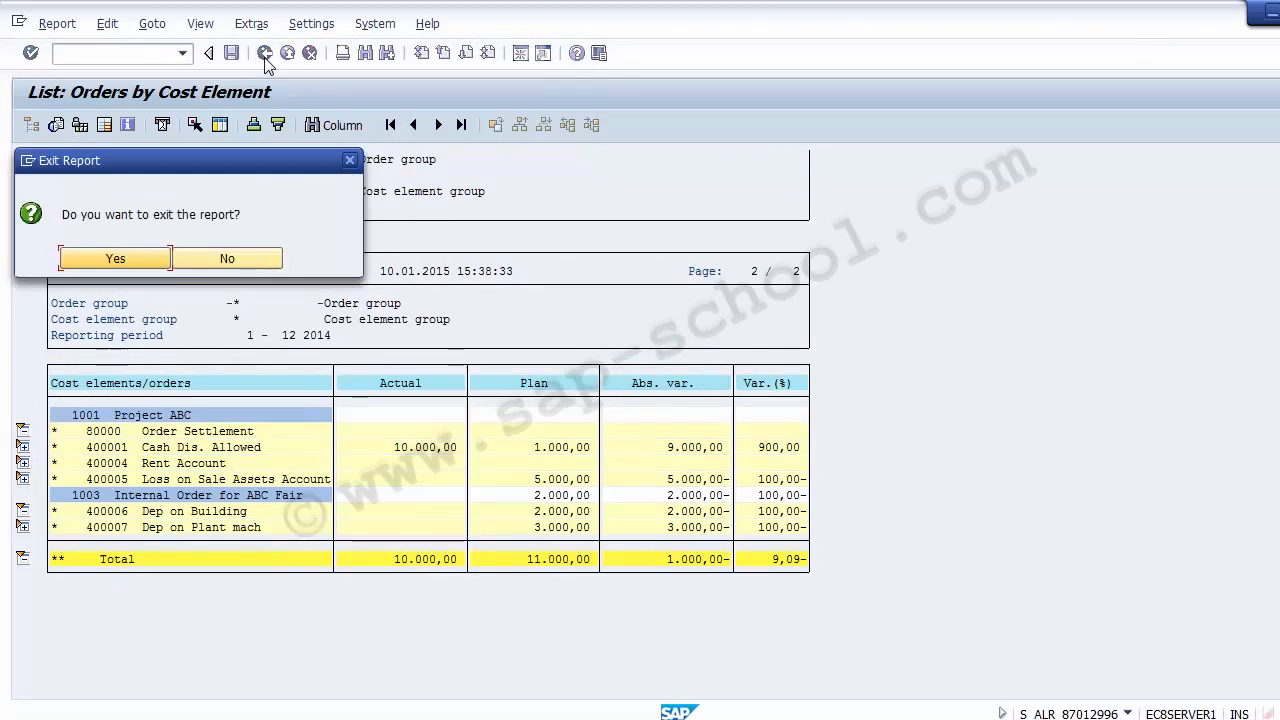
{"action": "left_click", "coordinate": [117, 260]}
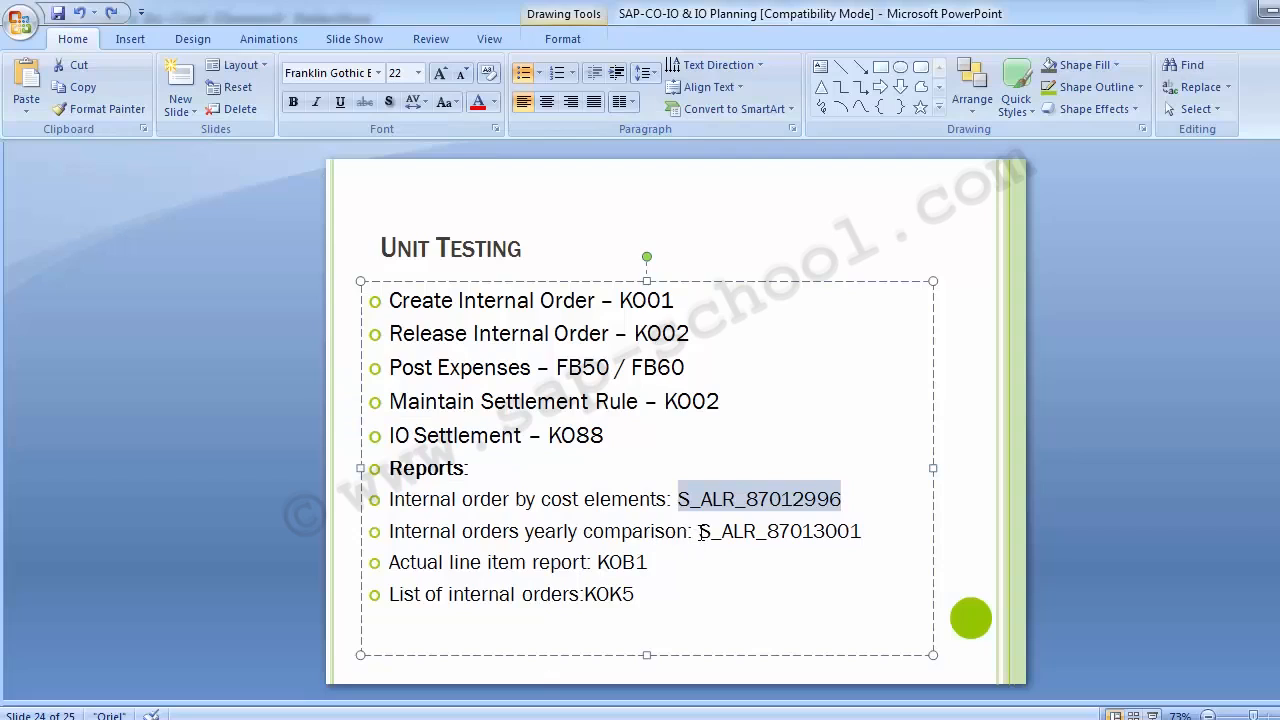
Copy transaction code S_ALR_87013001 from the slide, undo the accidental text move, and try to start the transaction from SAP's report selection screen
{"action": "left_click_drag", "start_coordinate": [703, 531], "coordinate": [863, 533]}
{"action": "key", "text": "ctrl+c"}
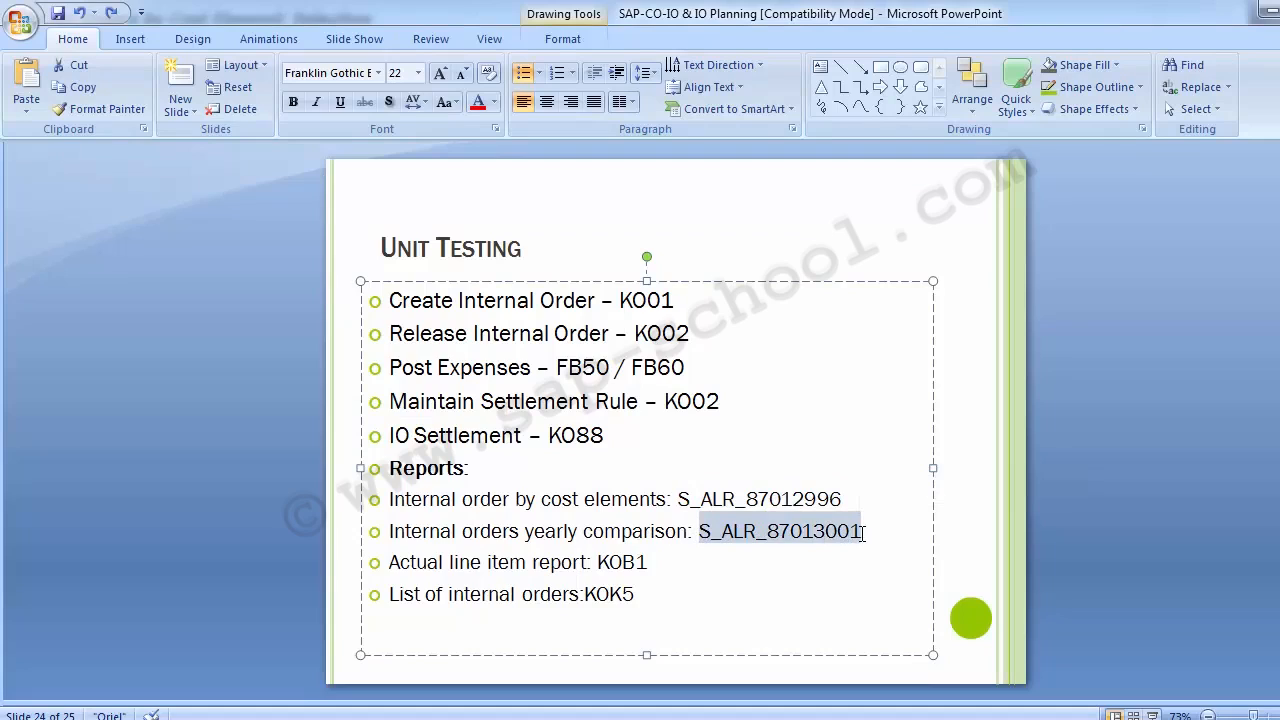
{"action": "left_click_drag", "start_coordinate": [764, 545], "coordinate": [766, 552]}
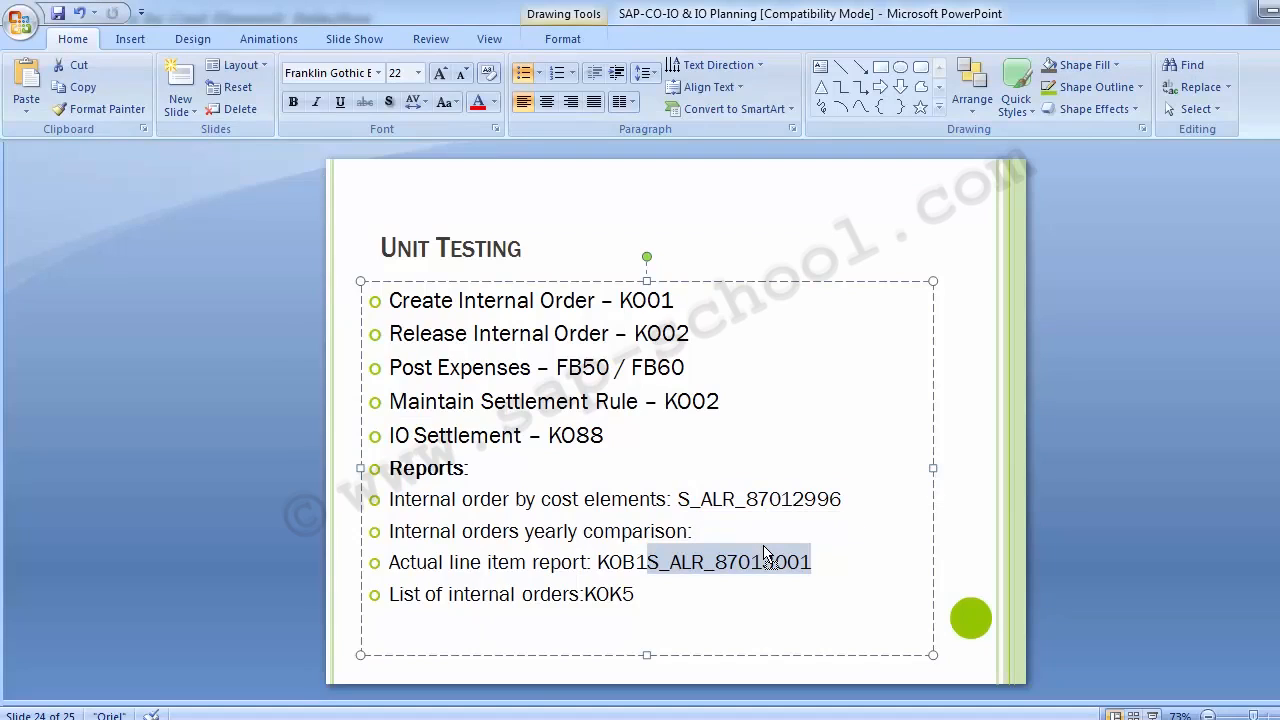
{"action": "key", "text": "ctrl+z"}
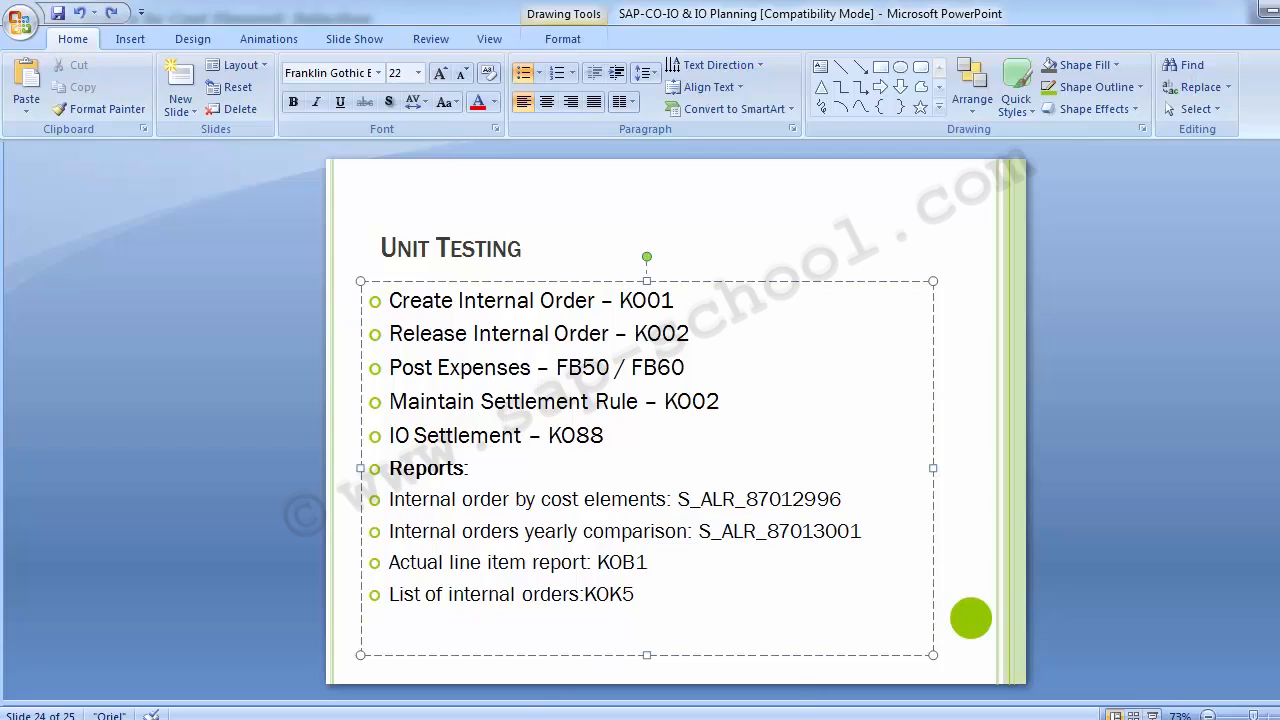
{"action": "mouse_move", "coordinate": [459, 715]}
{"action": "left_click", "coordinate": [466, 649]}
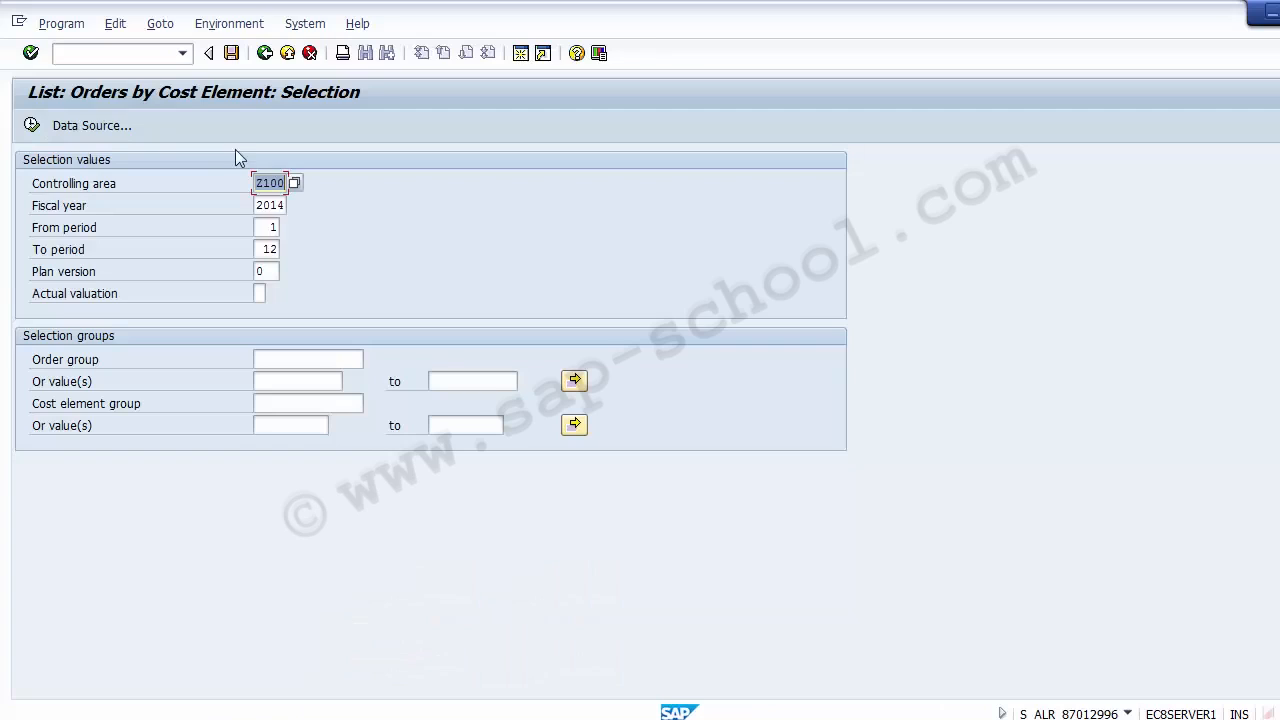
{"action": "left_click", "coordinate": [116, 55]}
{"action": "key", "text": "ctrl+v"}
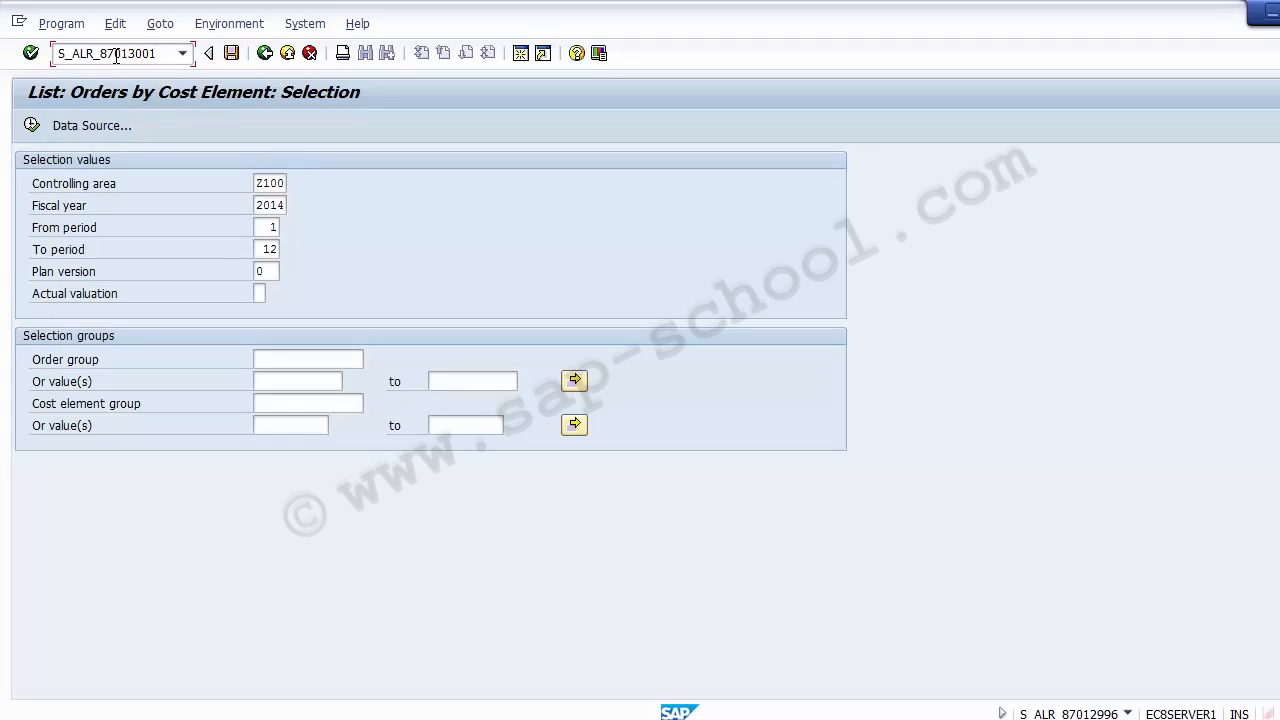
{"action": "key", "text": "Return"}
Execute the Orders by Cost Element report again for Z100, fiscal year 2014, periods 1 to 12, and leave it
{"action": "left_click", "coordinate": [279, 183]}
{"action": "left_click", "coordinate": [284, 206]}
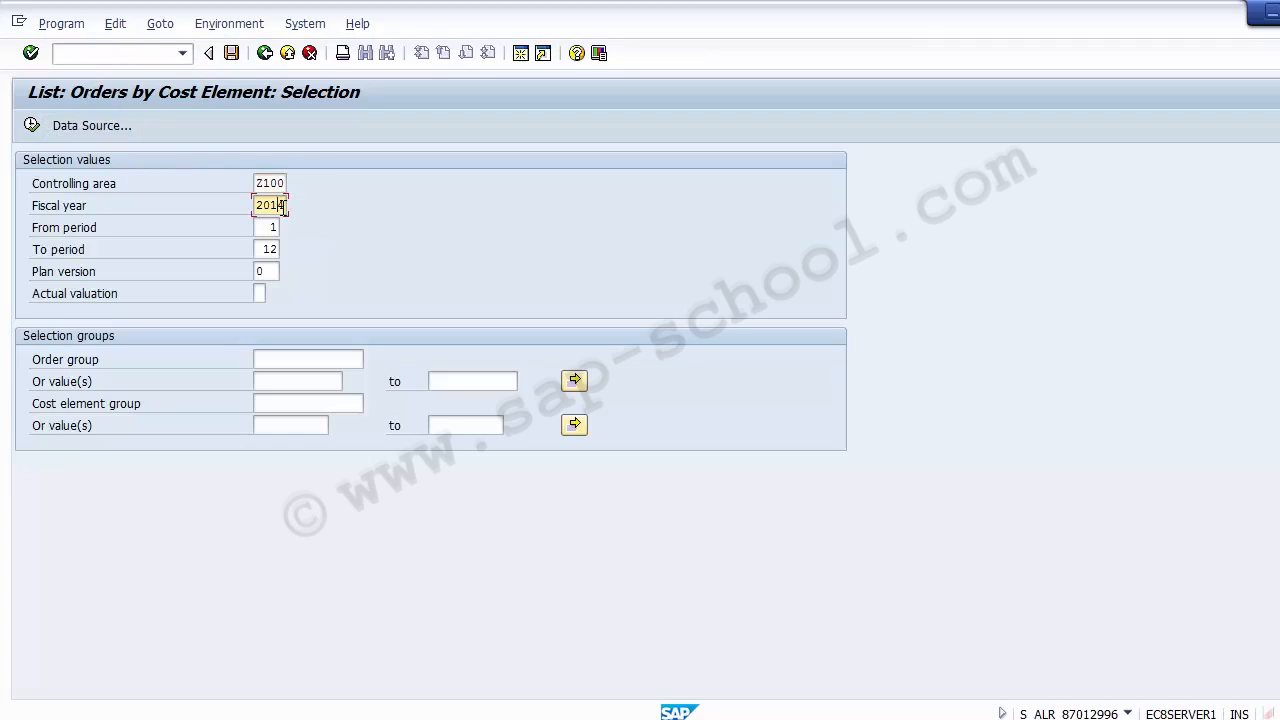
{"action": "left_click", "coordinate": [274, 227]}
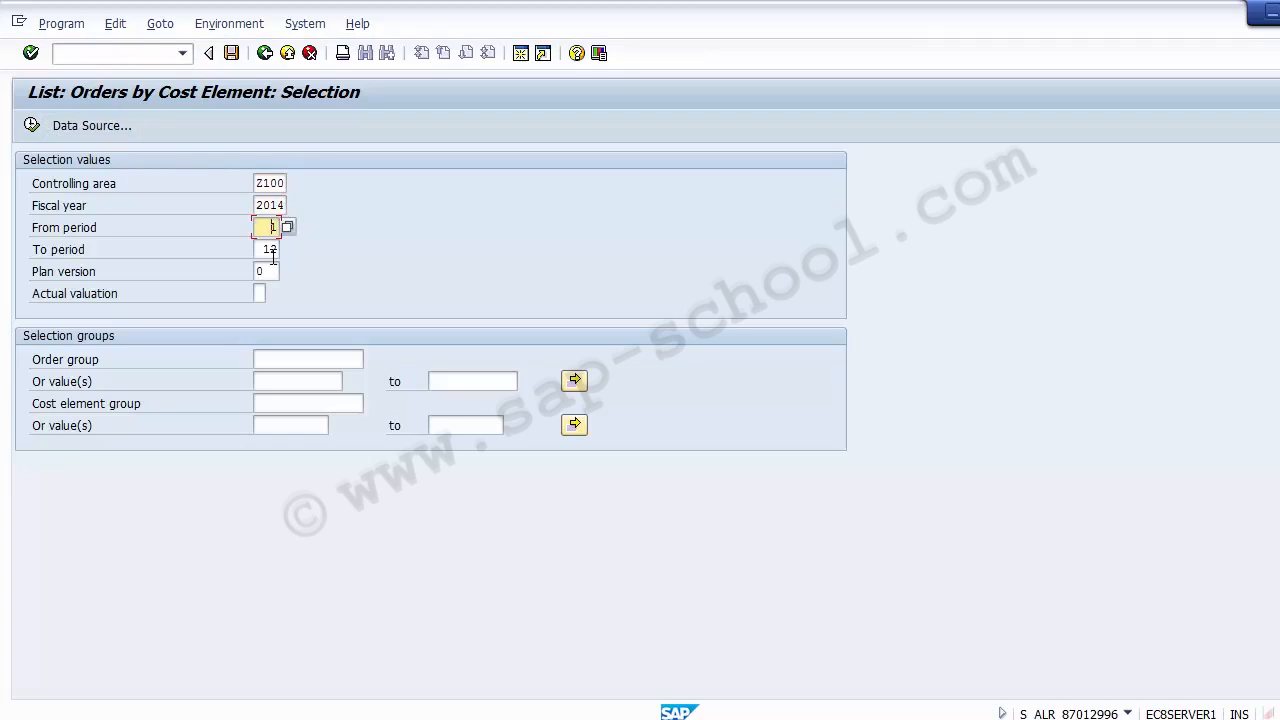
{"action": "left_click", "coordinate": [272, 252]}
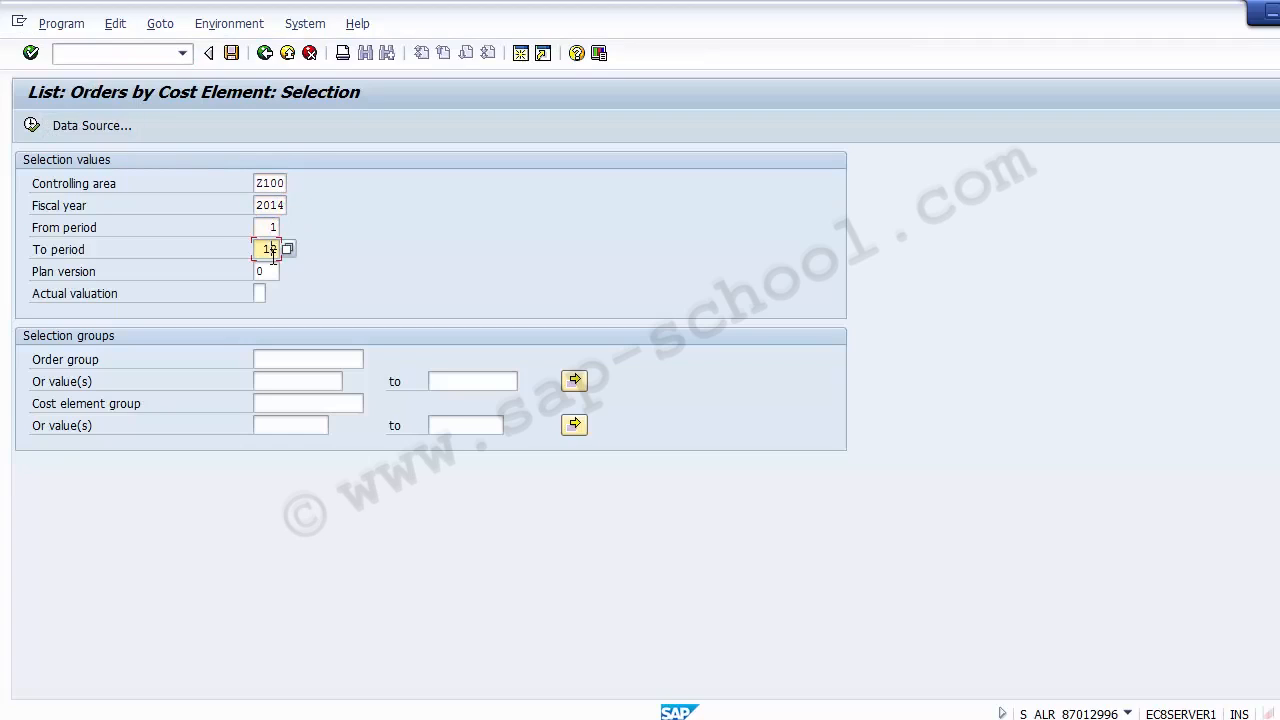
{"action": "left_click", "coordinate": [32, 125]}
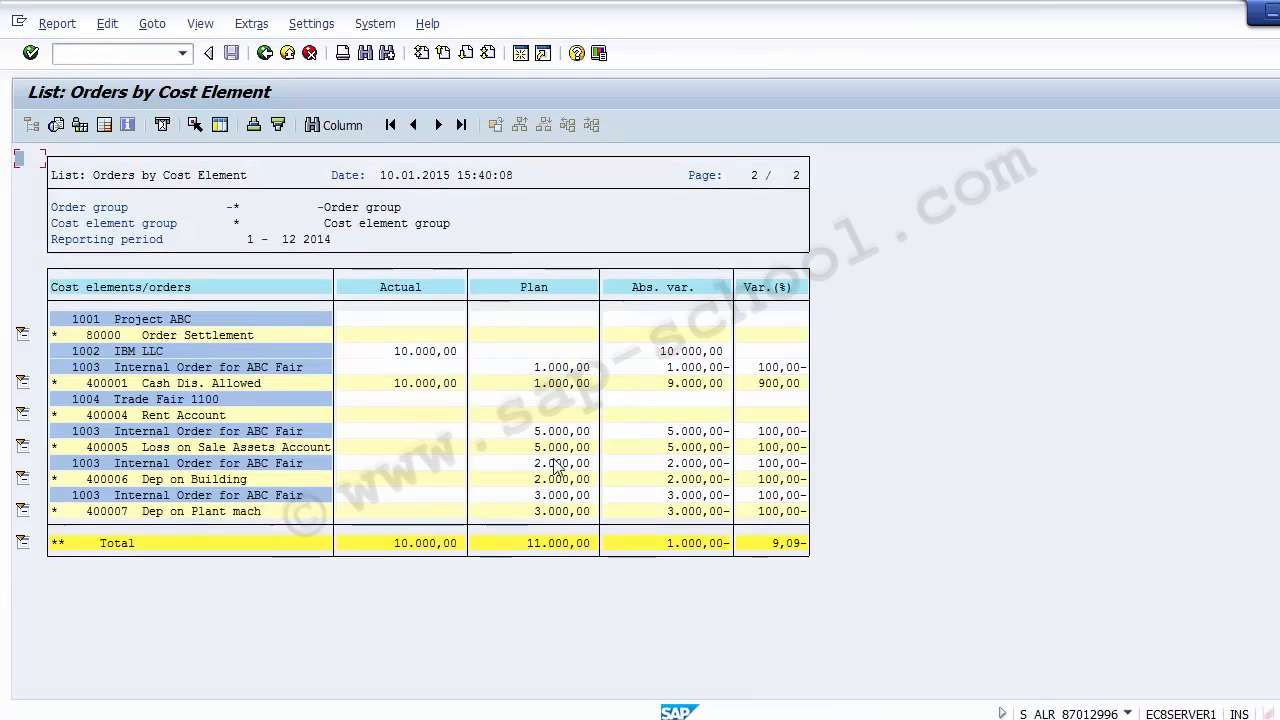
{"action": "left_click", "coordinate": [266, 55]}
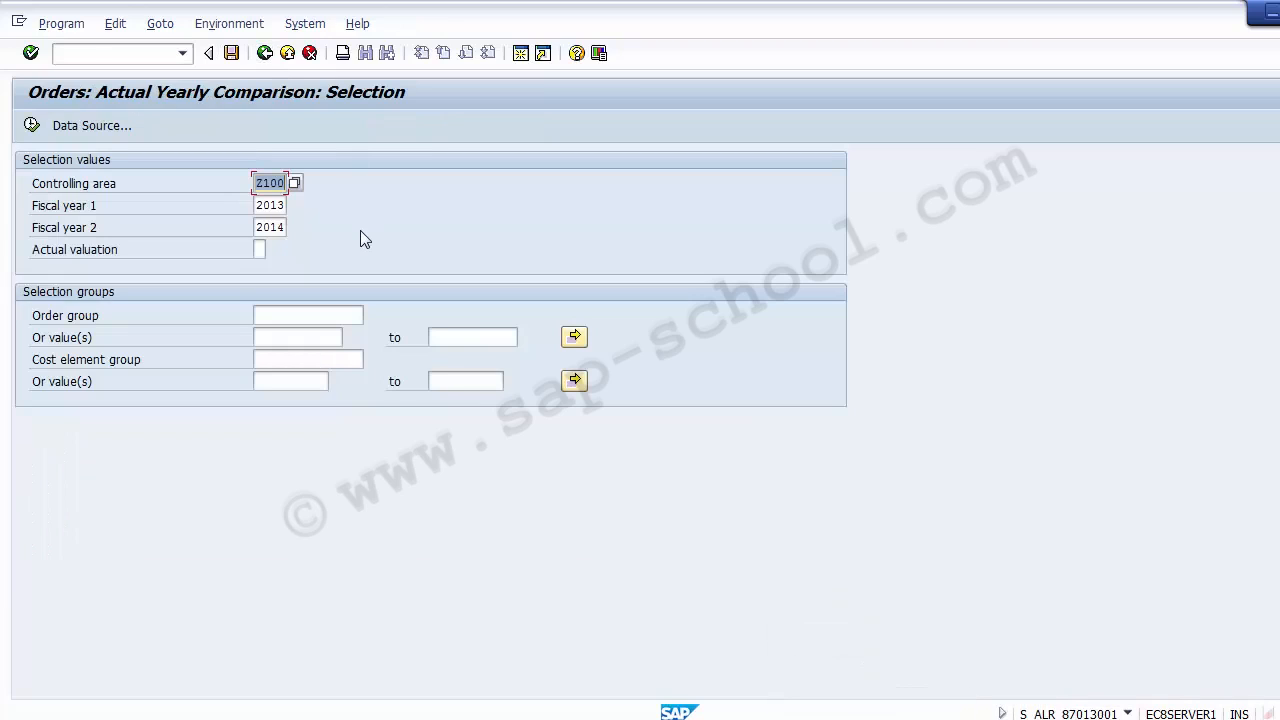
Start the Orders: Actual Yearly Comparison report using the previously entered command /nS_ALR_87013001
{"action": "left_click", "coordinate": [120, 52]}
{"action": "left_click", "coordinate": [182, 53]}
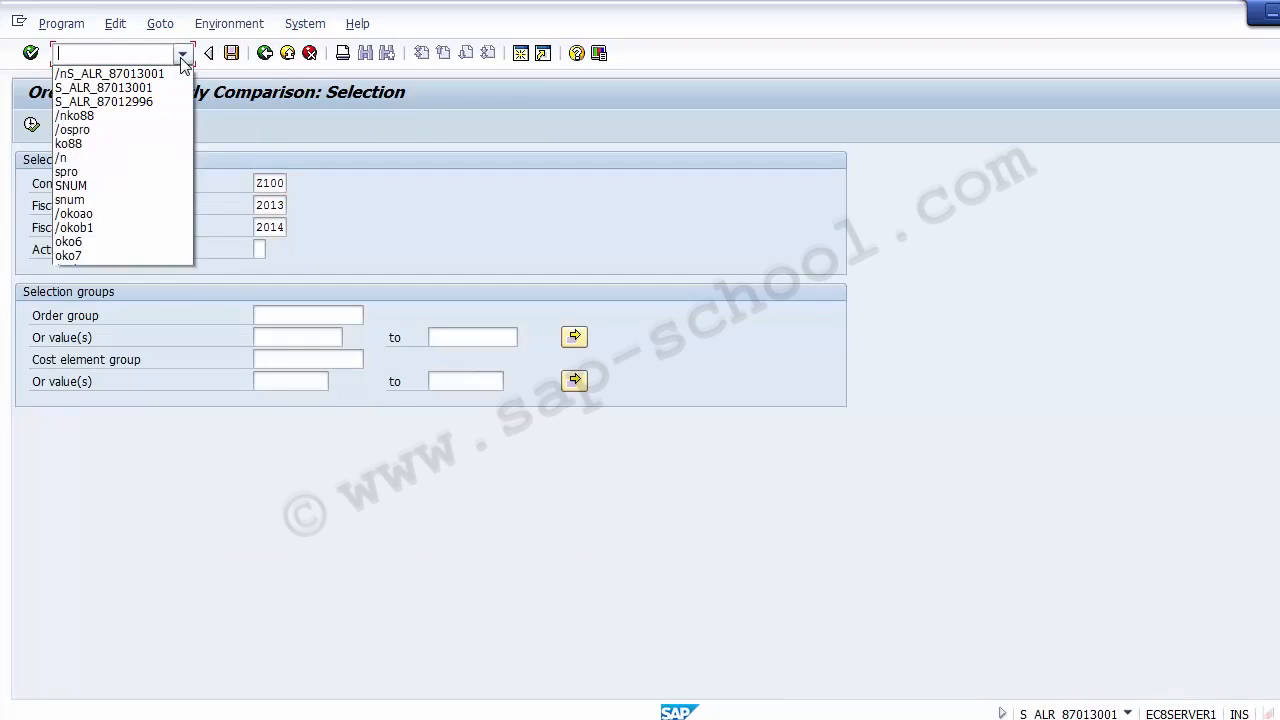
{"action": "left_click", "coordinate": [150, 72]}
{"action": "key", "text": "Return"}
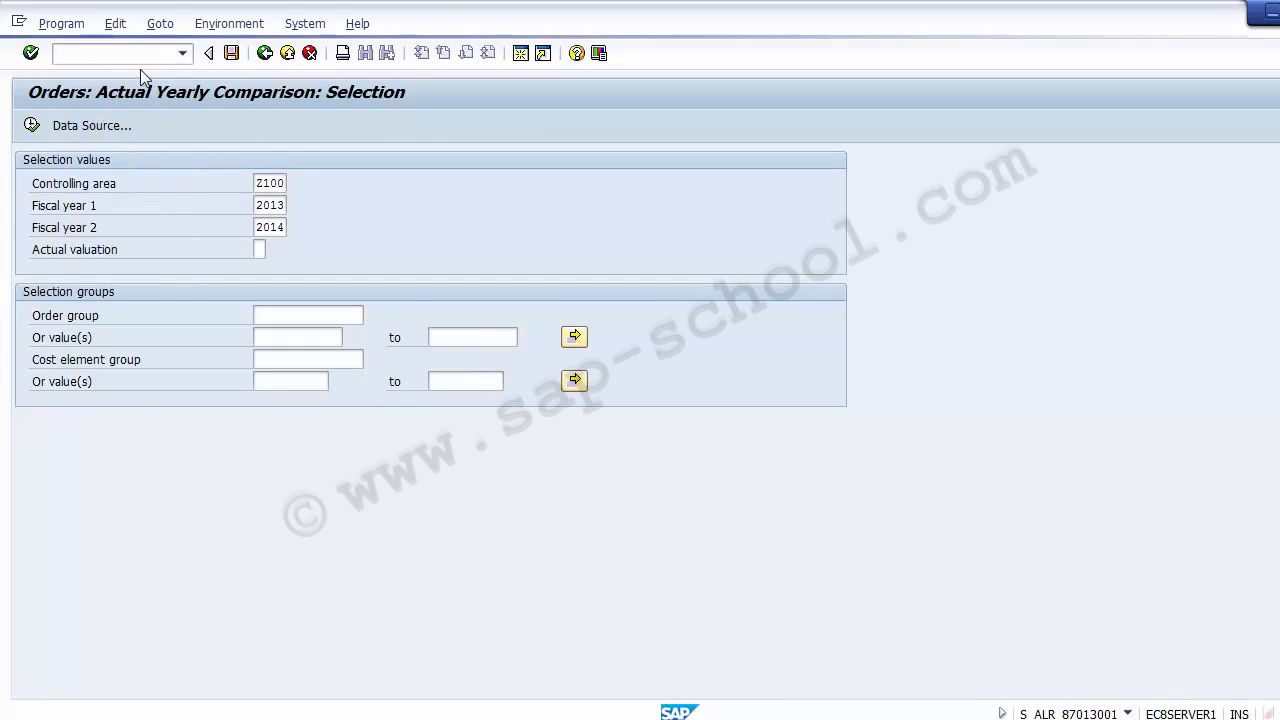
Execute the Actual Yearly Comparison report for controlling area Z100 with fiscal years 2013 and 2014
{"action": "double_click", "coordinate": [289, 184]}
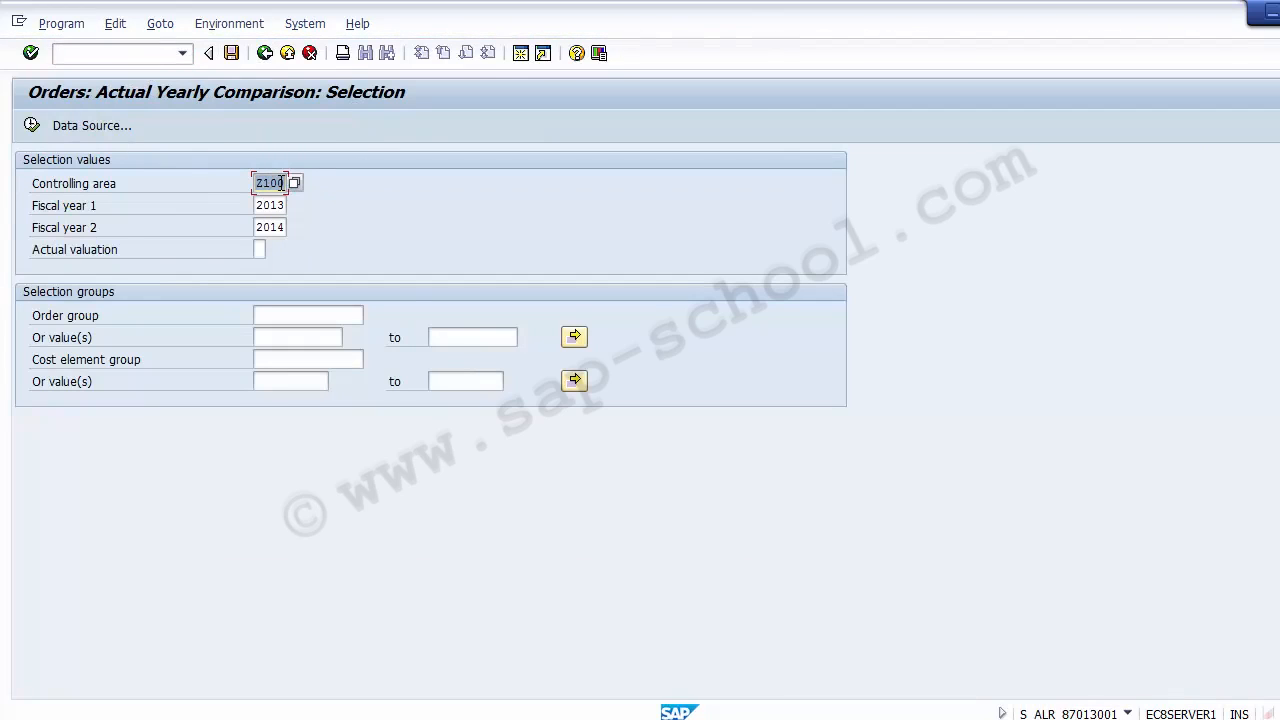
{"action": "left_click", "coordinate": [281, 183]}
{"action": "left_click", "coordinate": [281, 205]}
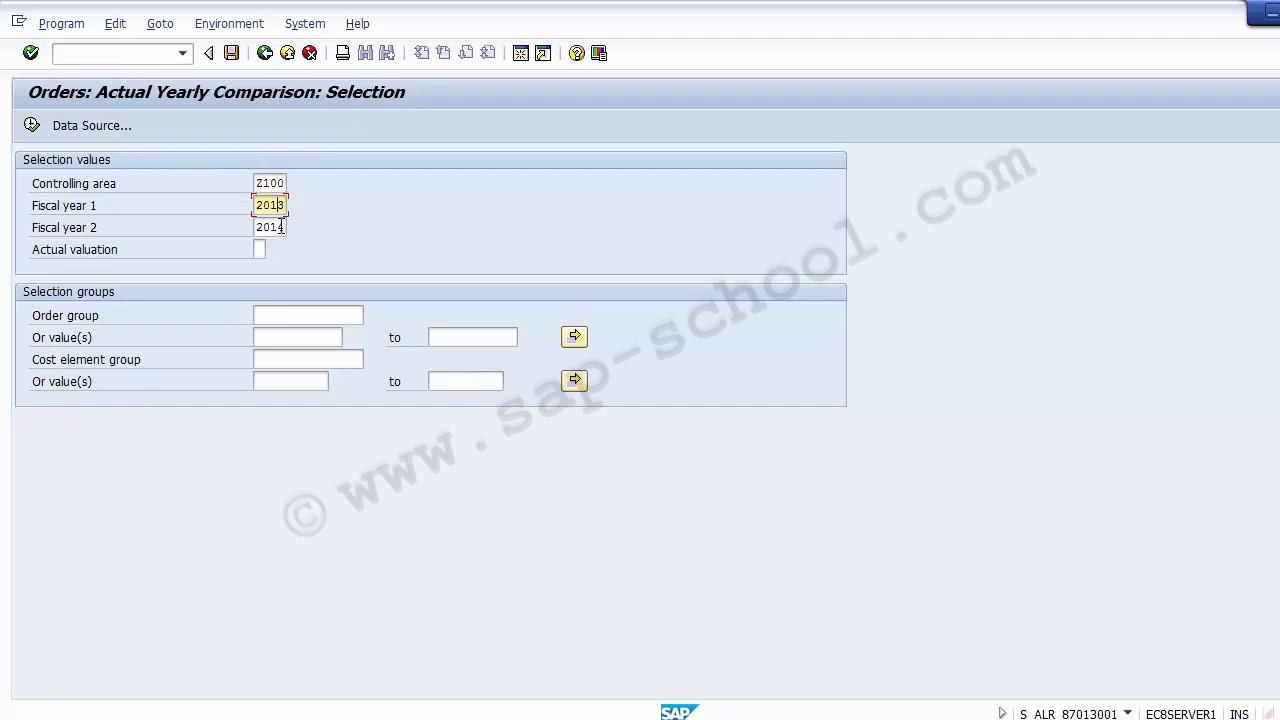
{"action": "left_click", "coordinate": [281, 227]}
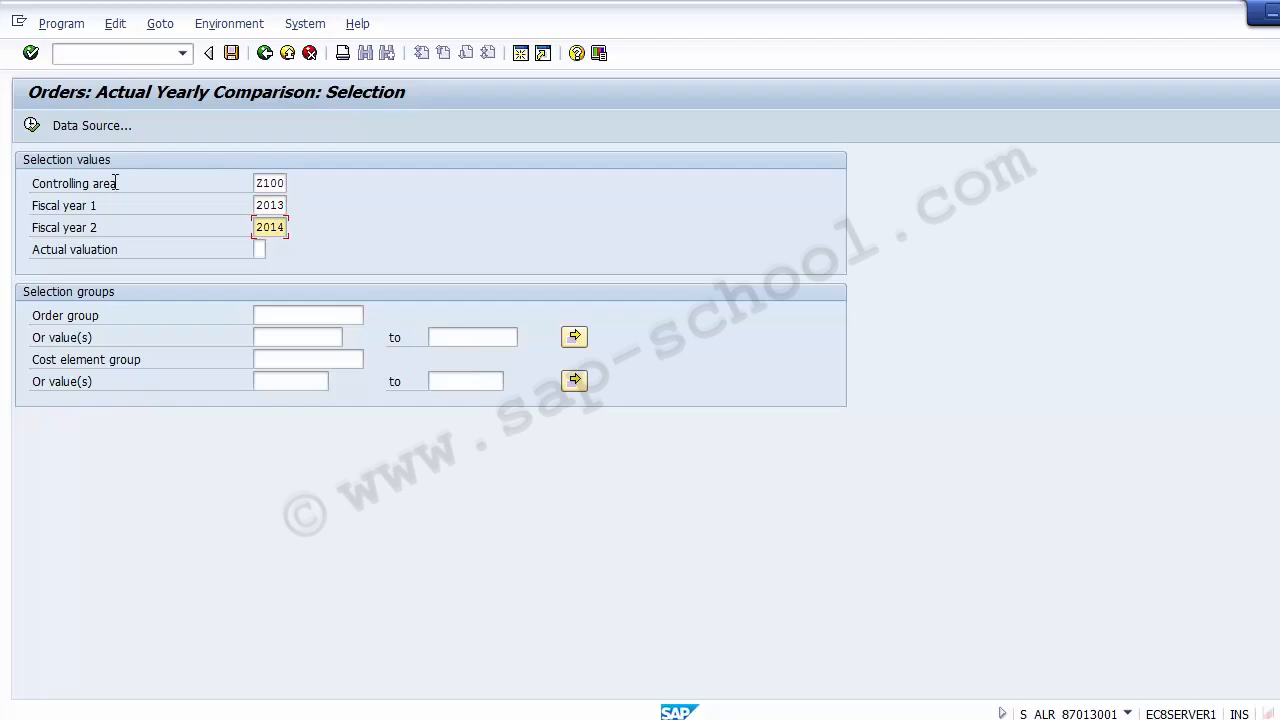
{"action": "left_click", "coordinate": [32, 127]}
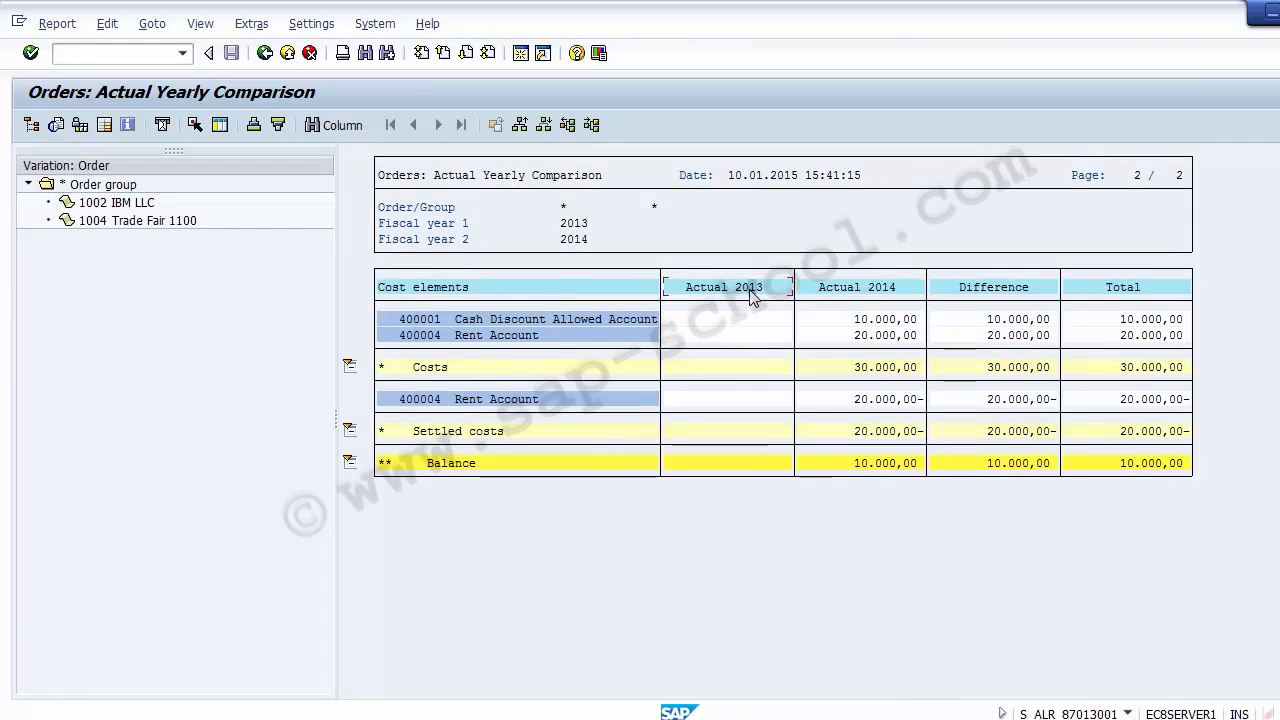
Compare the Actual 2013 and Actual 2014 columns for cost elements 400001 and 400004 in the yearly comparison report
{"action": "left_click", "coordinate": [888, 292]}
{"action": "left_click", "coordinate": [751, 323]}
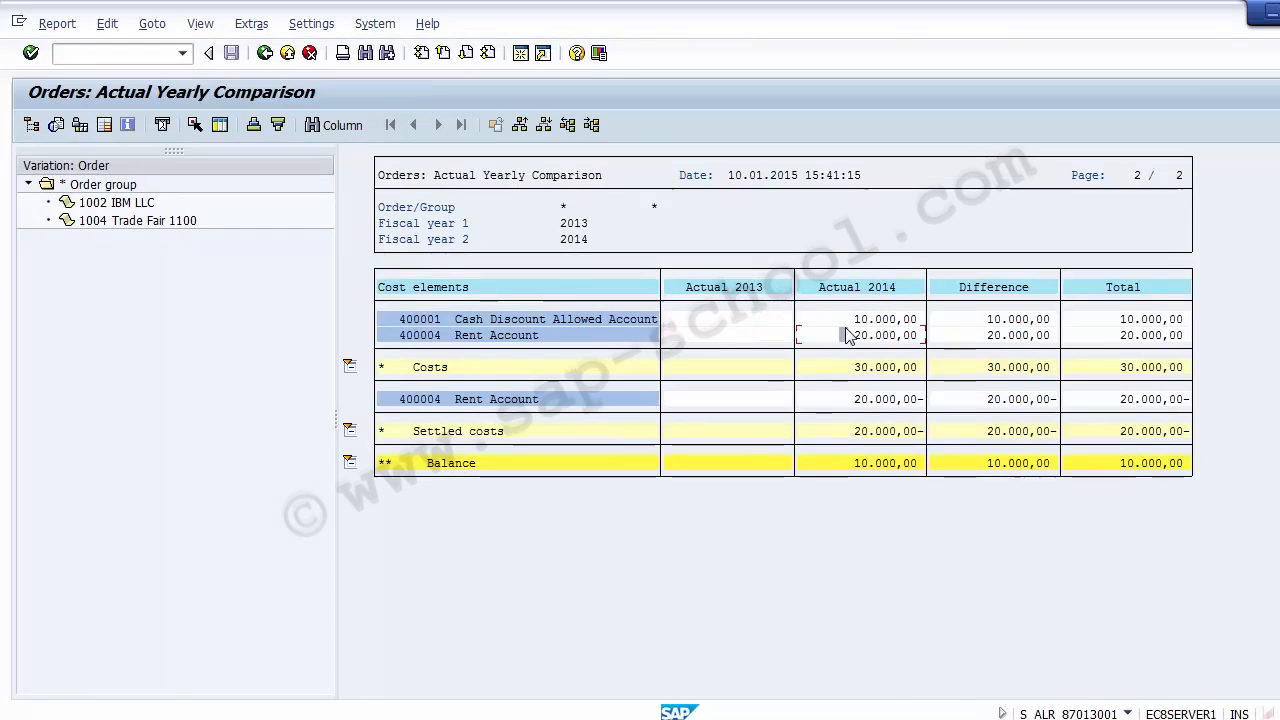
{"action": "left_click", "coordinate": [726, 293]}
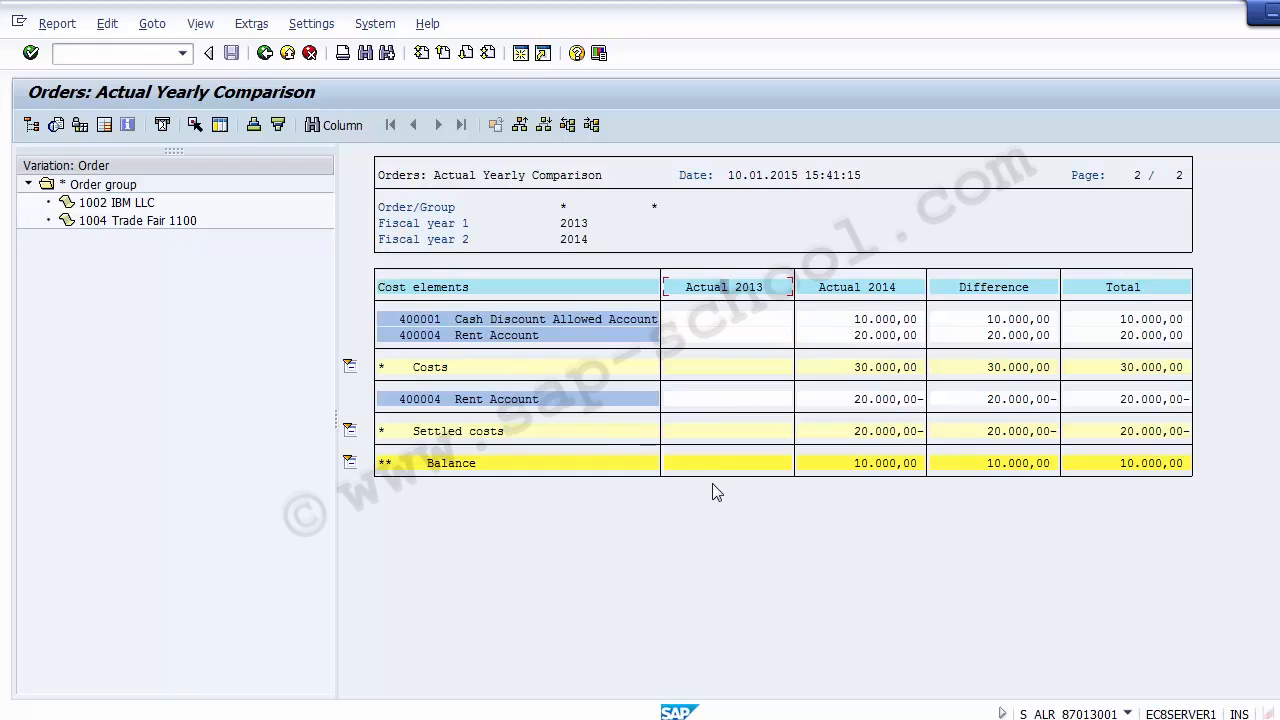
{"action": "left_click", "coordinate": [879, 321]}
{"action": "left_click", "coordinate": [909, 335]}
{"action": "left_click", "coordinate": [428, 338]}
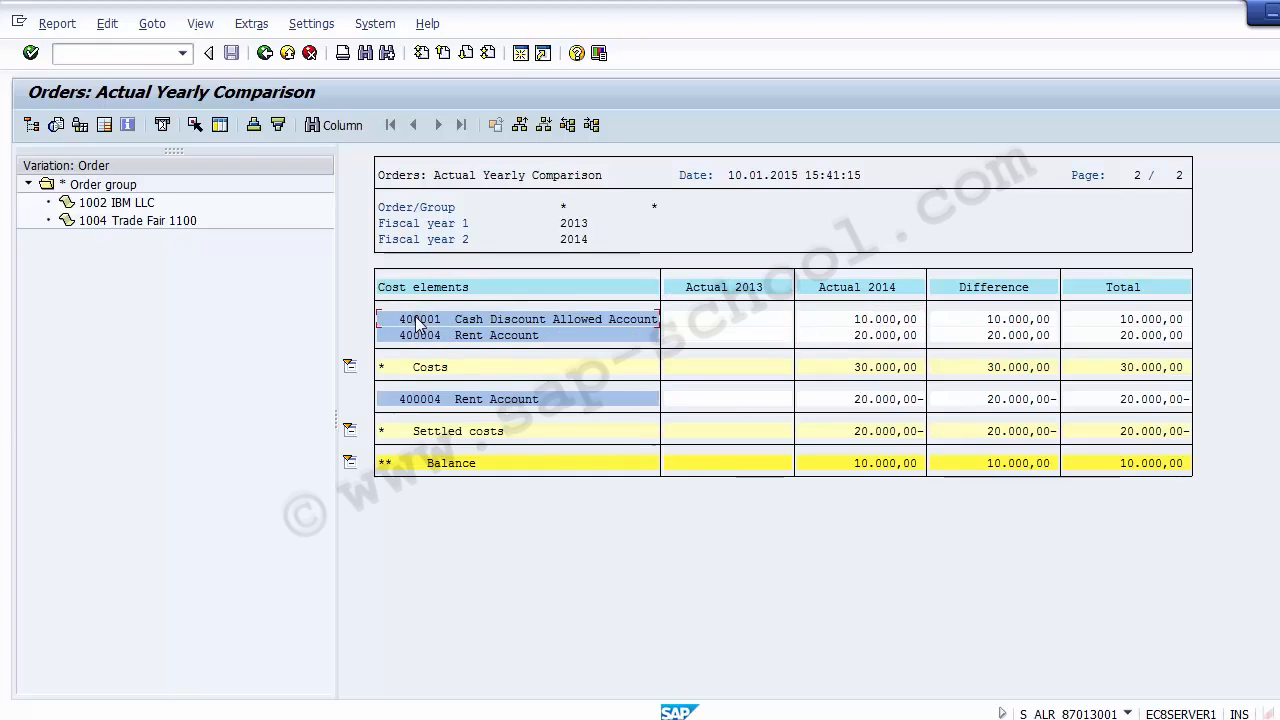
{"action": "left_click", "coordinate": [417, 338]}
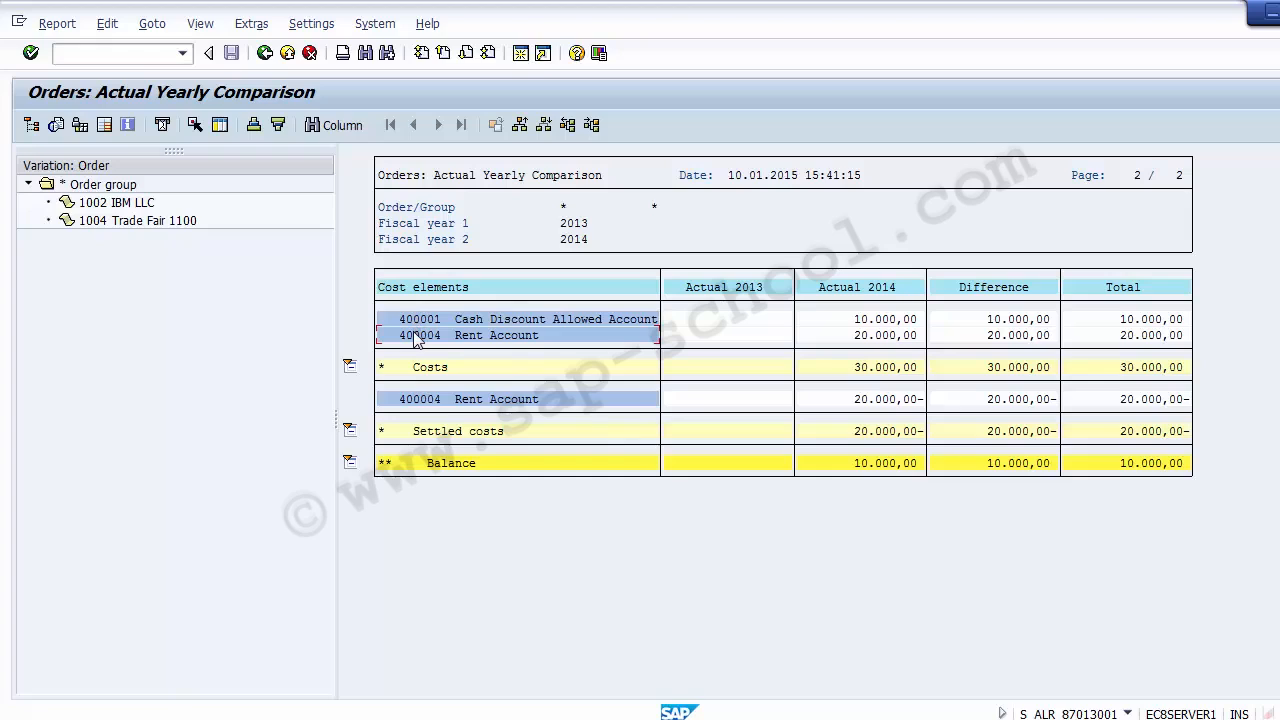
Show order 1002 IBM LLC from the order group and examine its Actual 2014 amount for cost element 400001
{"action": "left_click", "coordinate": [557, 210]}
{"action": "left_click", "coordinate": [142, 186]}
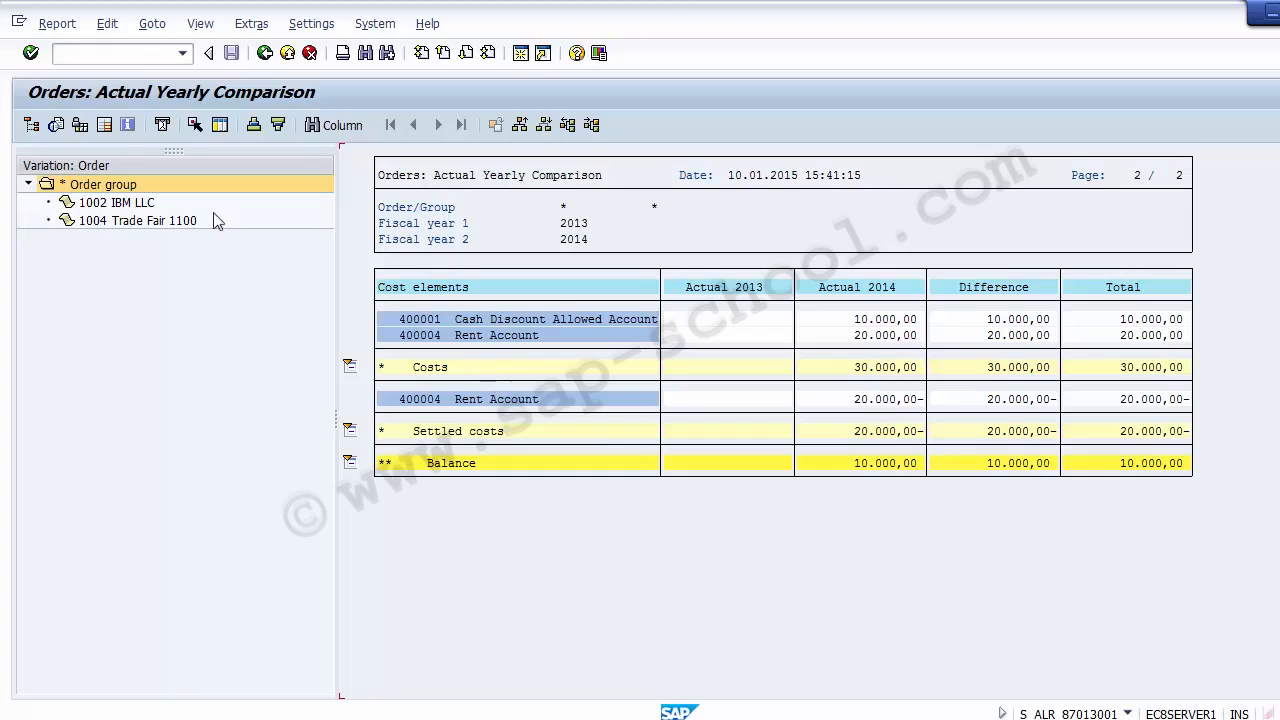
{"action": "left_click", "coordinate": [97, 187]}
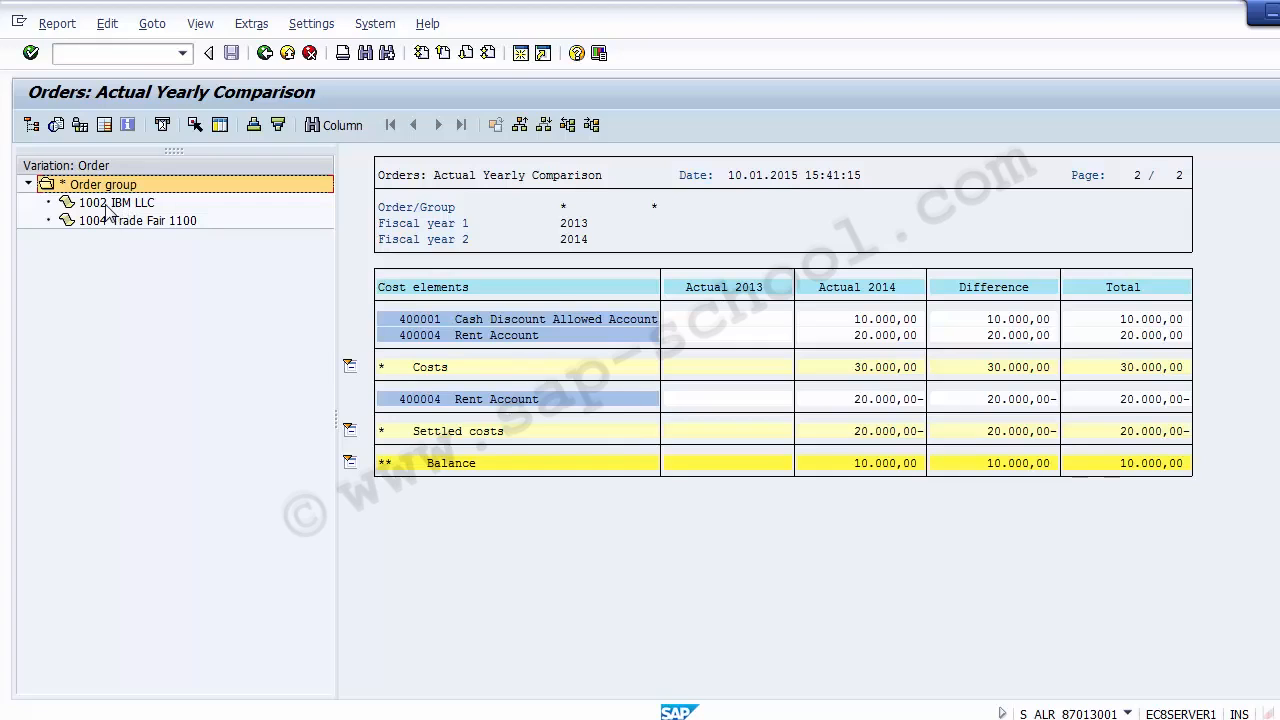
{"action": "left_click", "coordinate": [105, 205]}
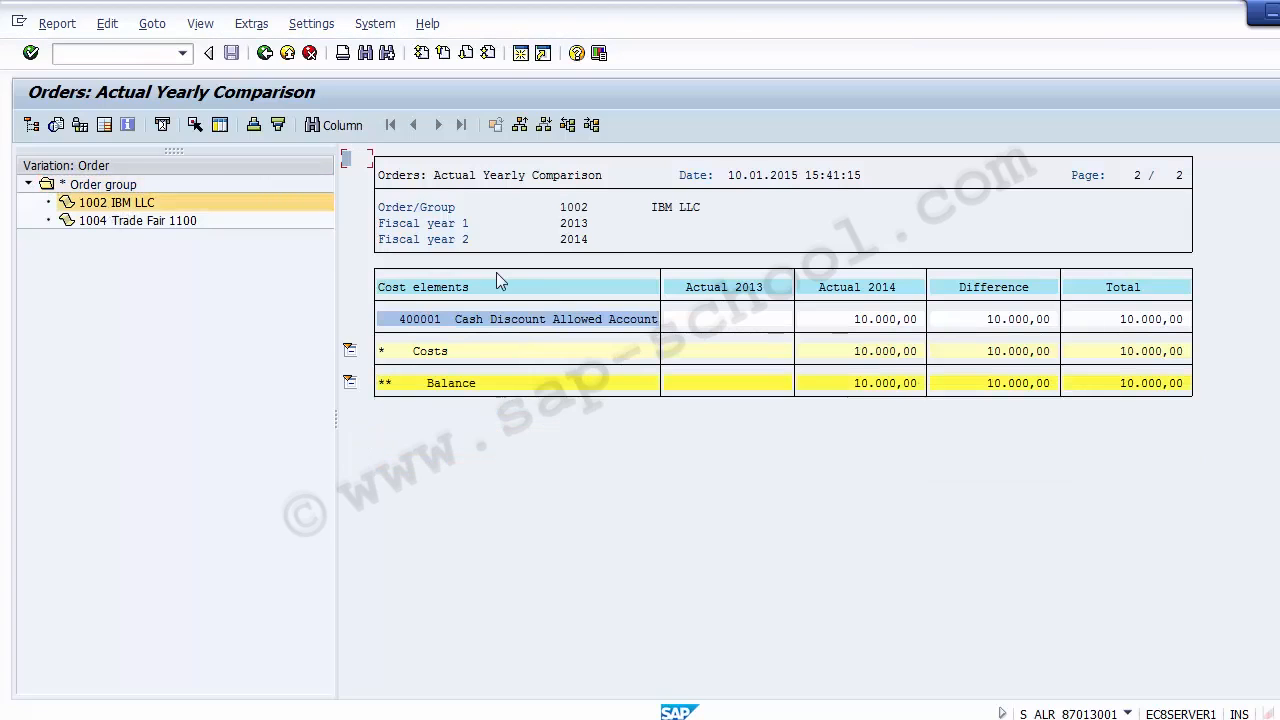
{"action": "left_click", "coordinate": [577, 212]}
{"action": "left_click", "coordinate": [653, 207]}
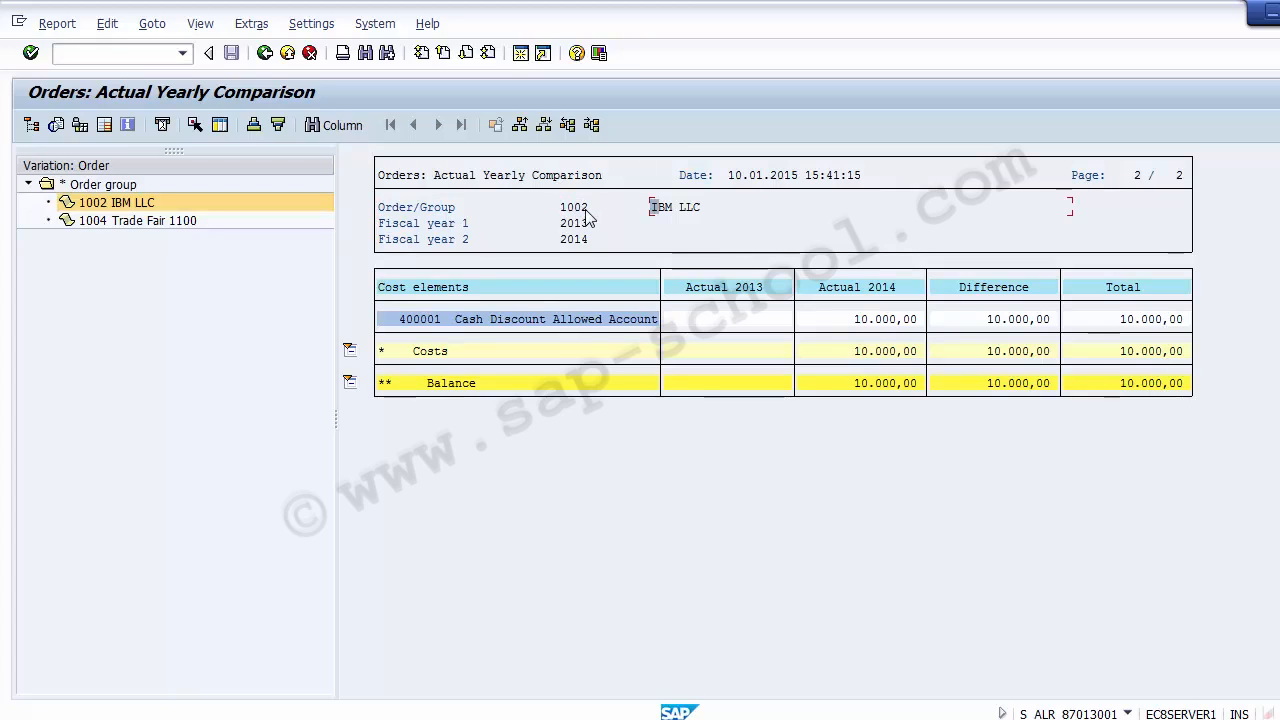
{"action": "left_click", "coordinate": [406, 322]}
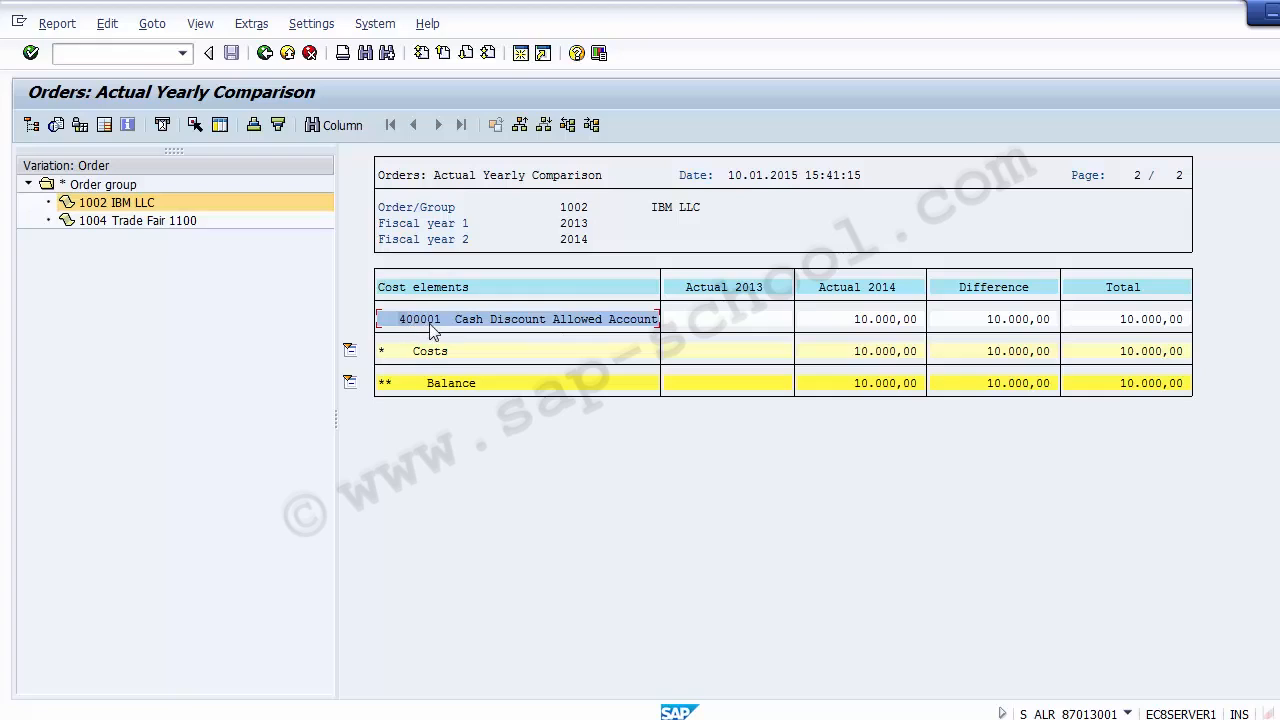
{"action": "left_click", "coordinate": [845, 290]}
{"action": "left_click", "coordinate": [890, 323]}
Show order 1004 Trade Fair 1100, examine its Actual 2014 rent and settled costs, and leave the yearly comparison report
{"action": "left_click", "coordinate": [108, 221]}
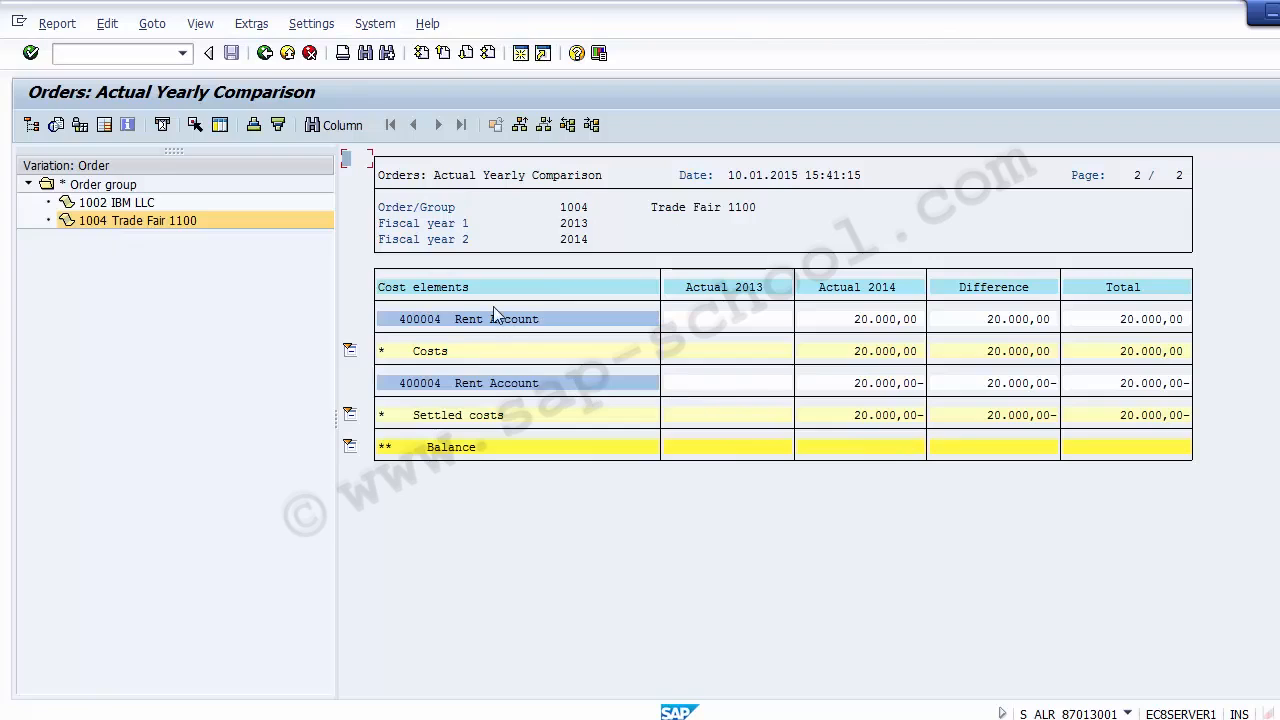
{"action": "left_click", "coordinate": [892, 319]}
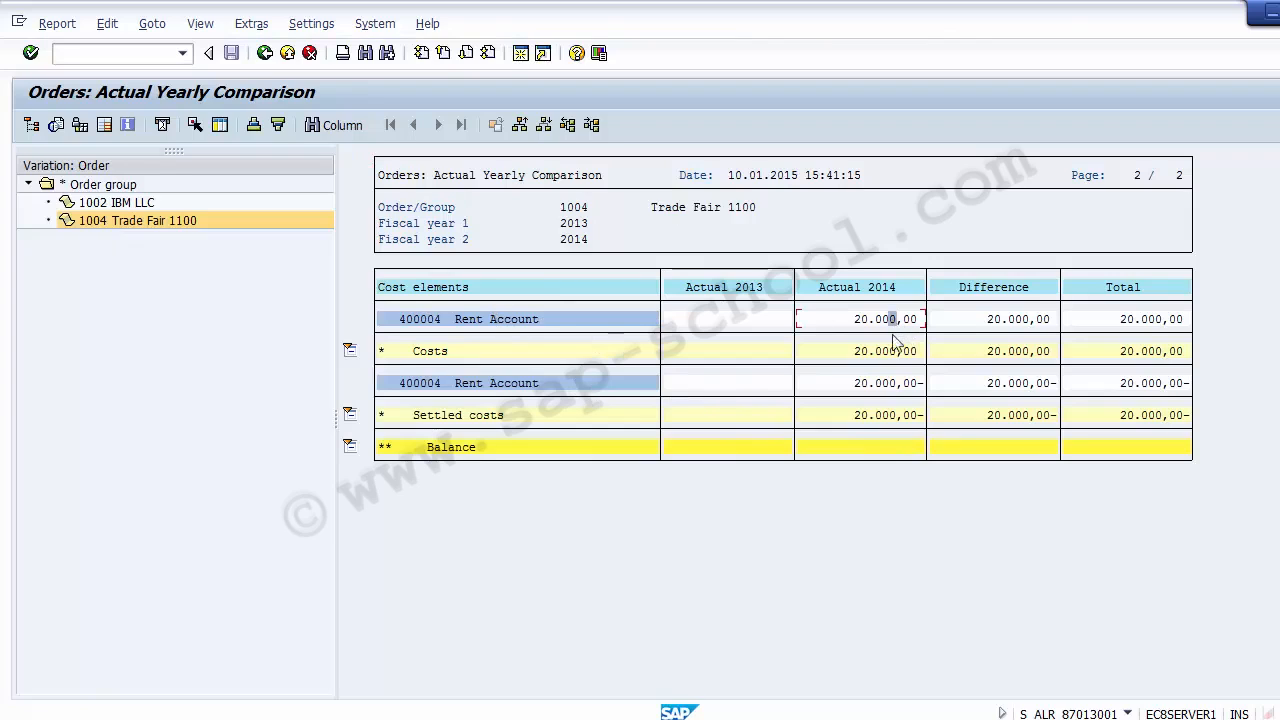
{"action": "left_click", "coordinate": [889, 384]}
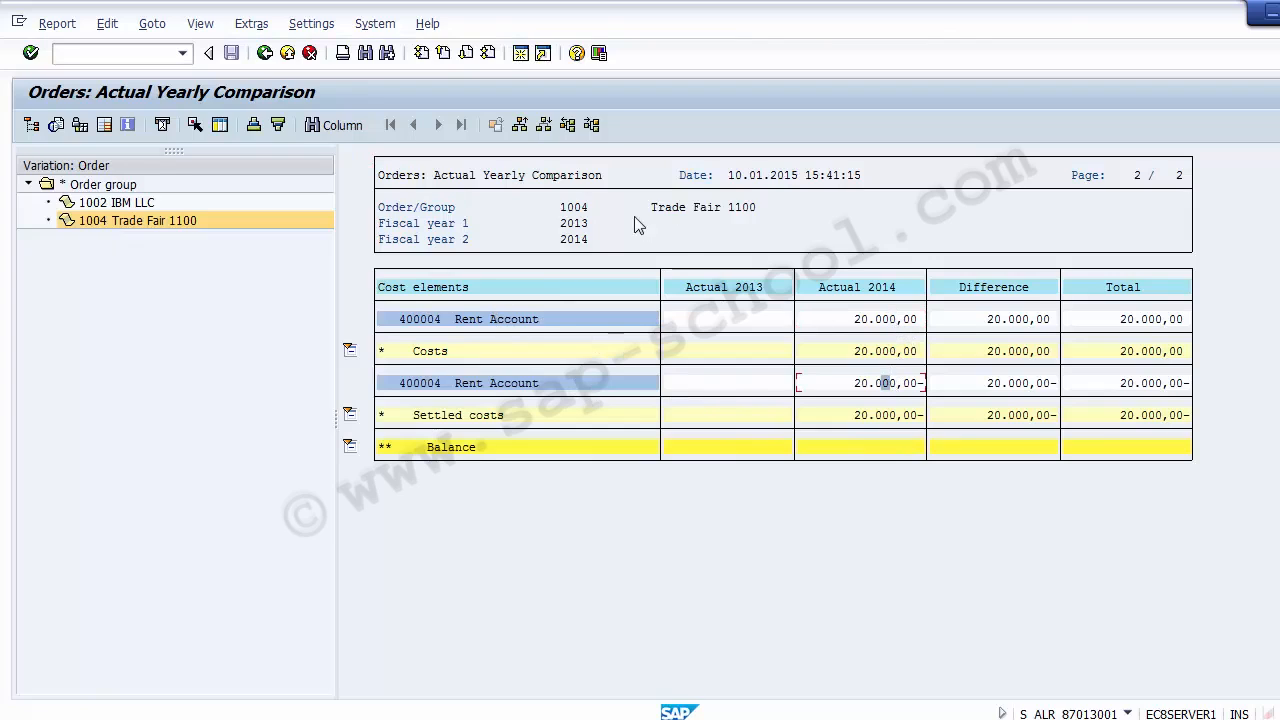
{"action": "left_click", "coordinate": [576, 212]}
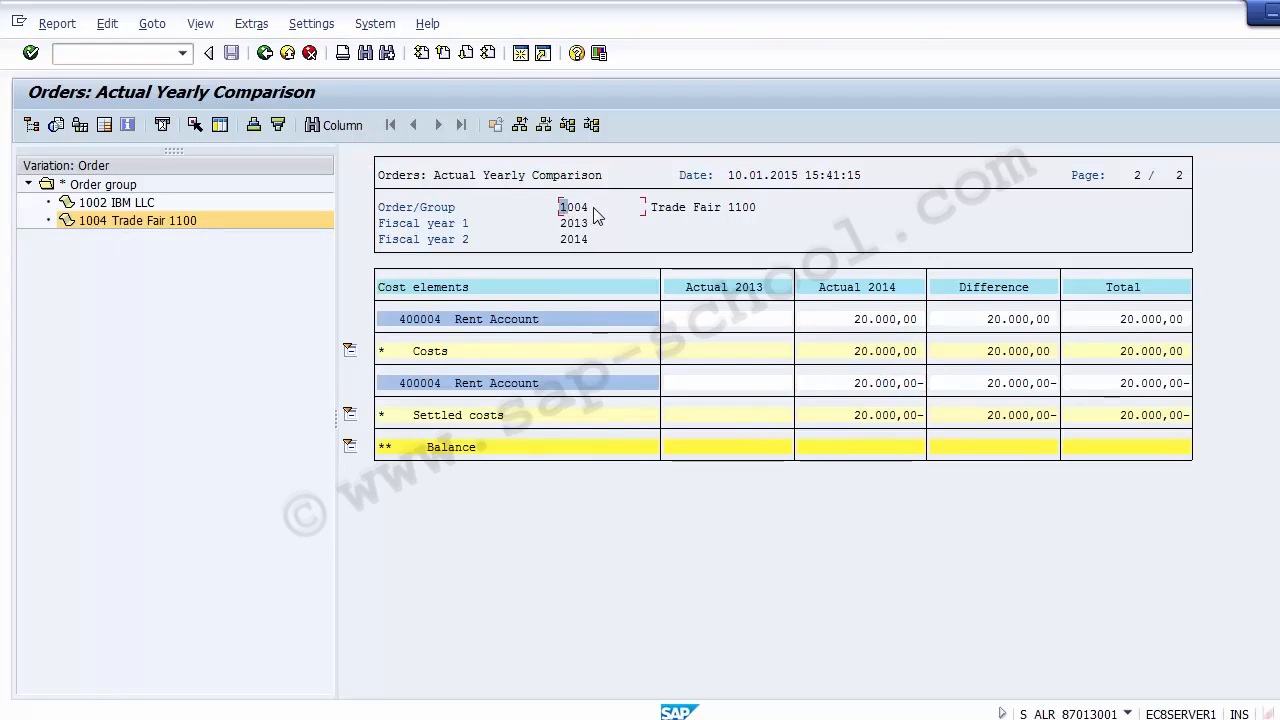
{"action": "left_click", "coordinate": [287, 55]}
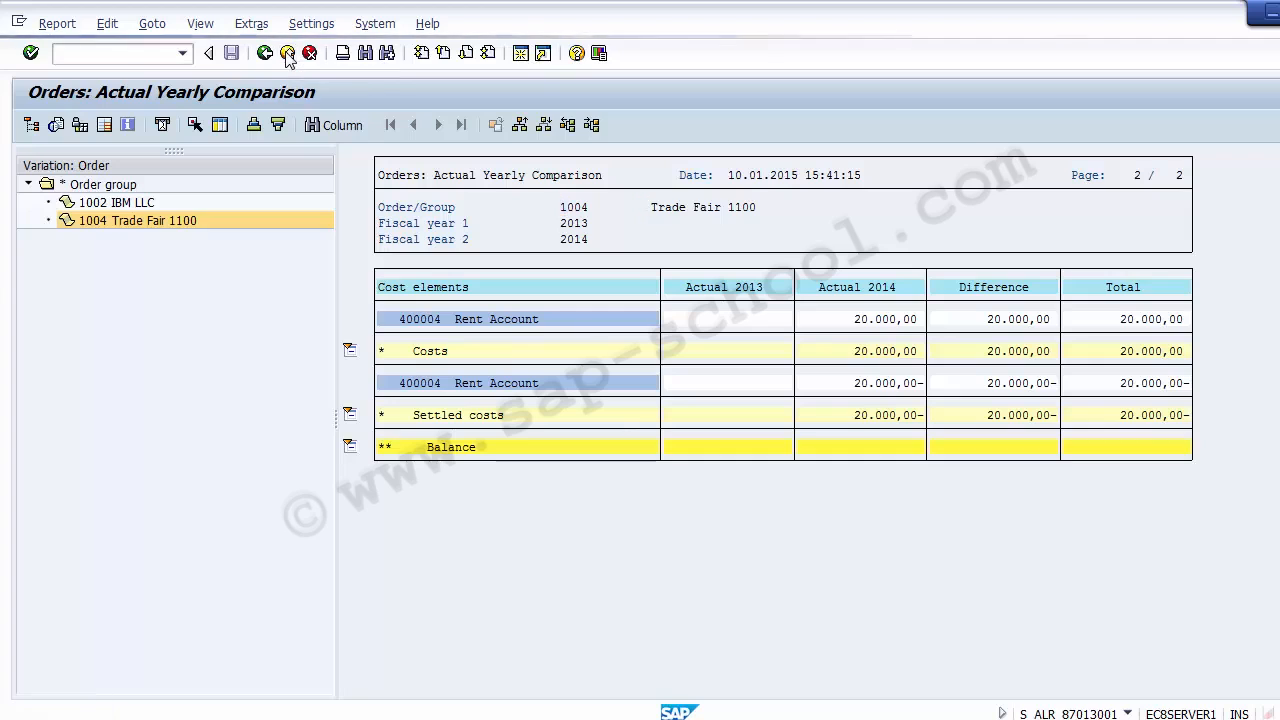
{"action": "left_click", "coordinate": [118, 262]}
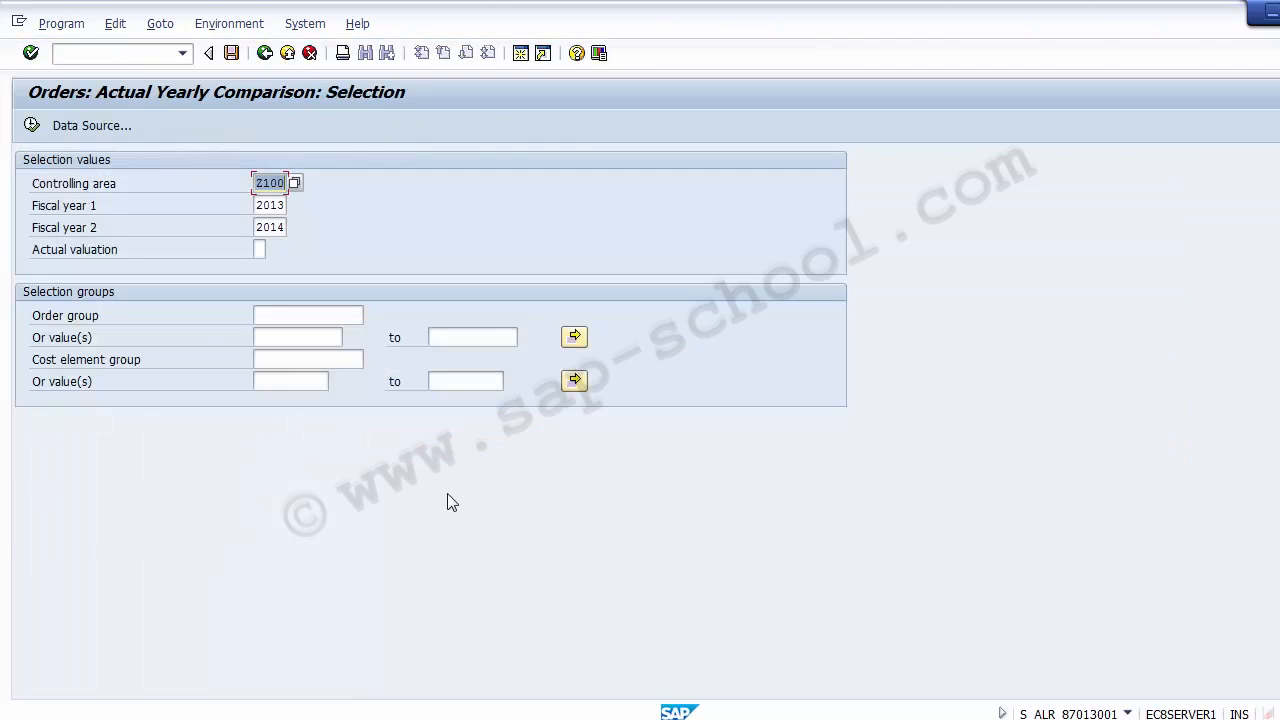
{"action": "left_click", "coordinate": [287, 55]}
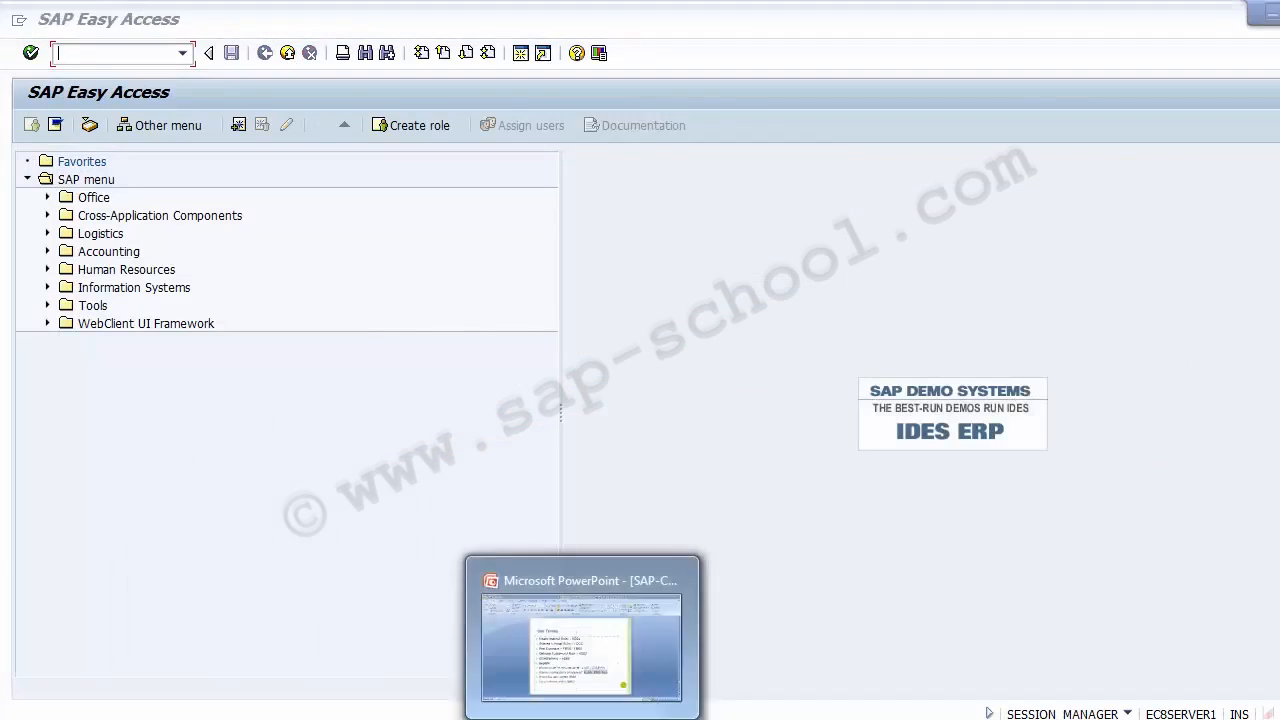
Look up the actual line item report on the PowerPoint Unit Testing slide and start transaction KOB1 in SAP
{"action": "left_click", "coordinate": [596, 590]}
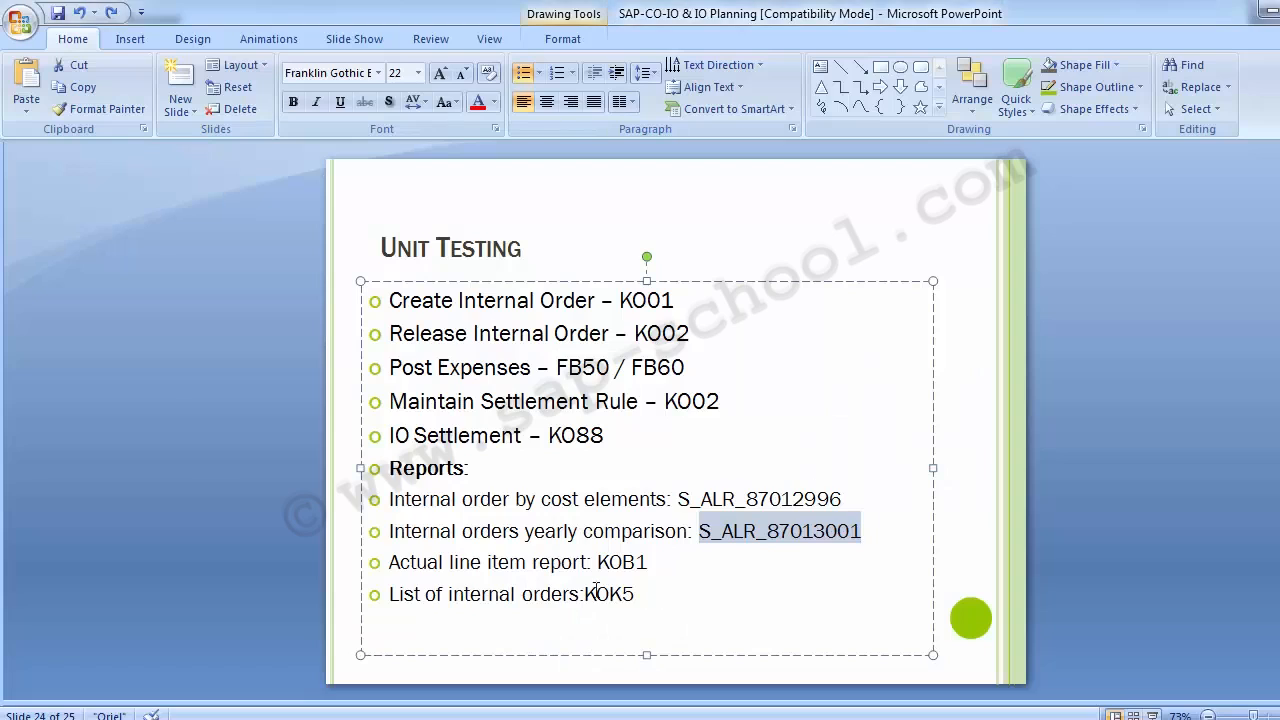
{"action": "left_click", "coordinate": [392, 563]}
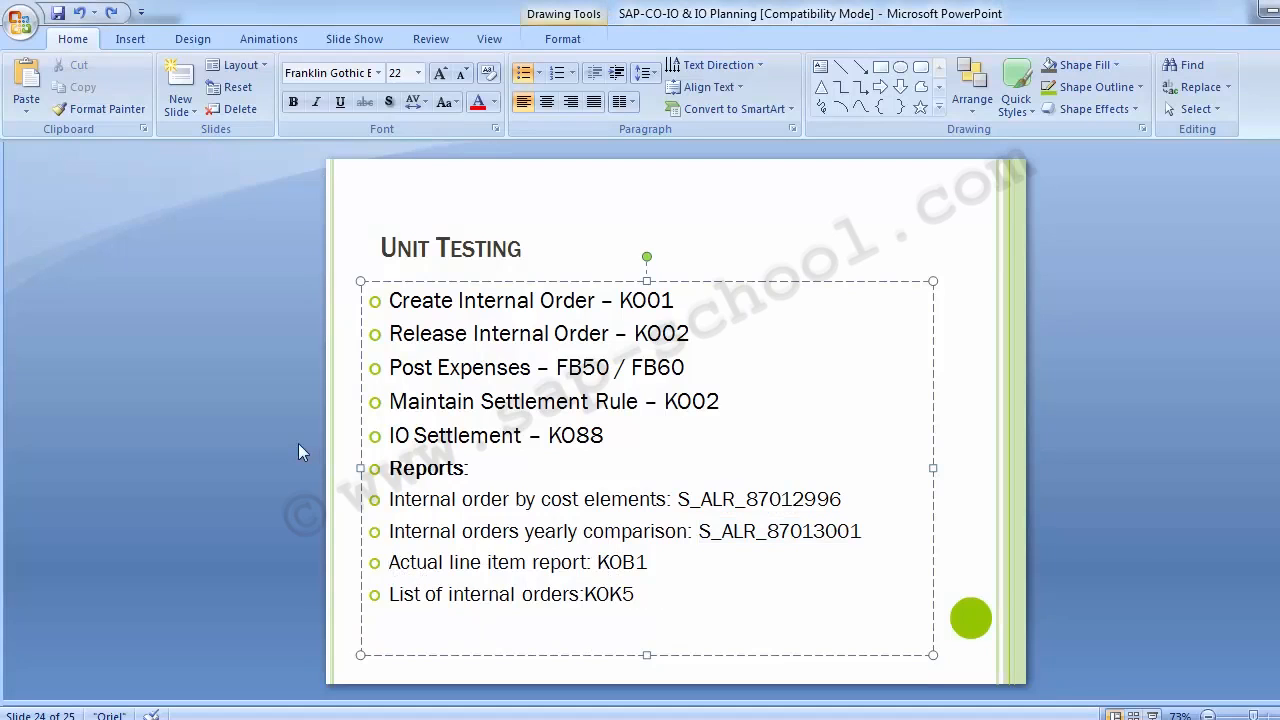
{"action": "key", "text": "alt+Tab"}
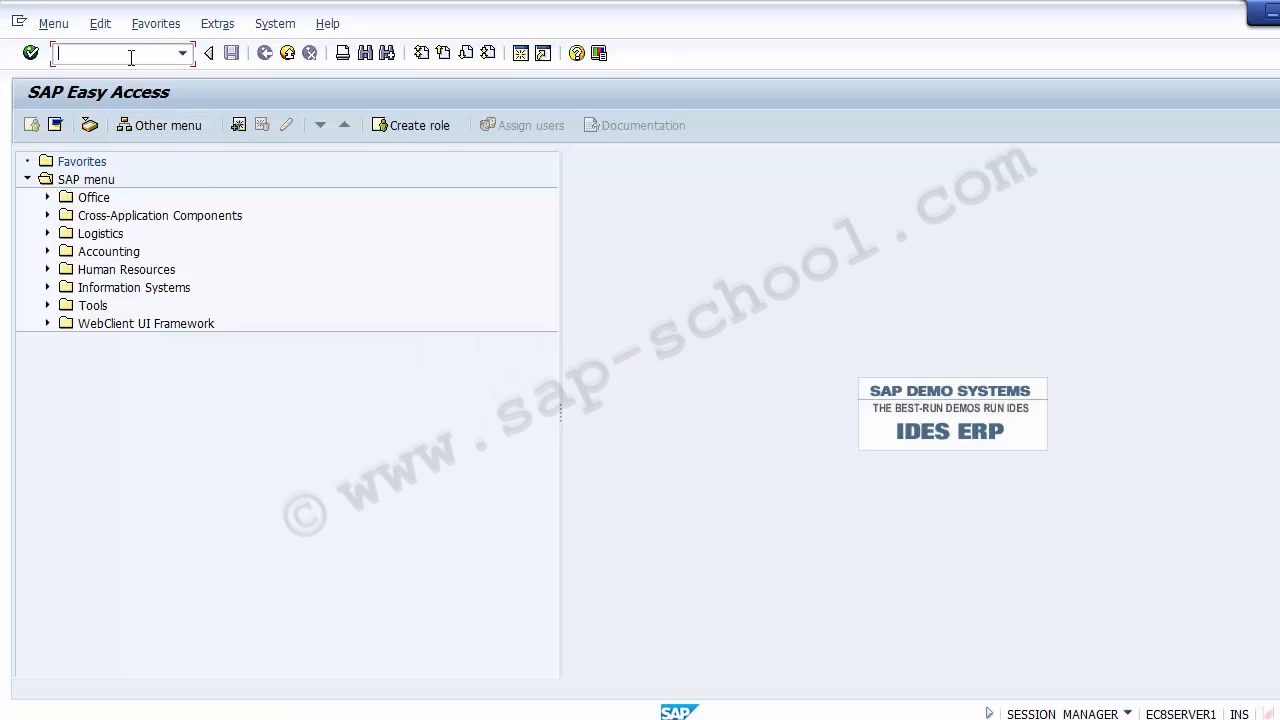
{"action": "type", "text": "KOB1"}
{"action": "key", "text": "Return"}
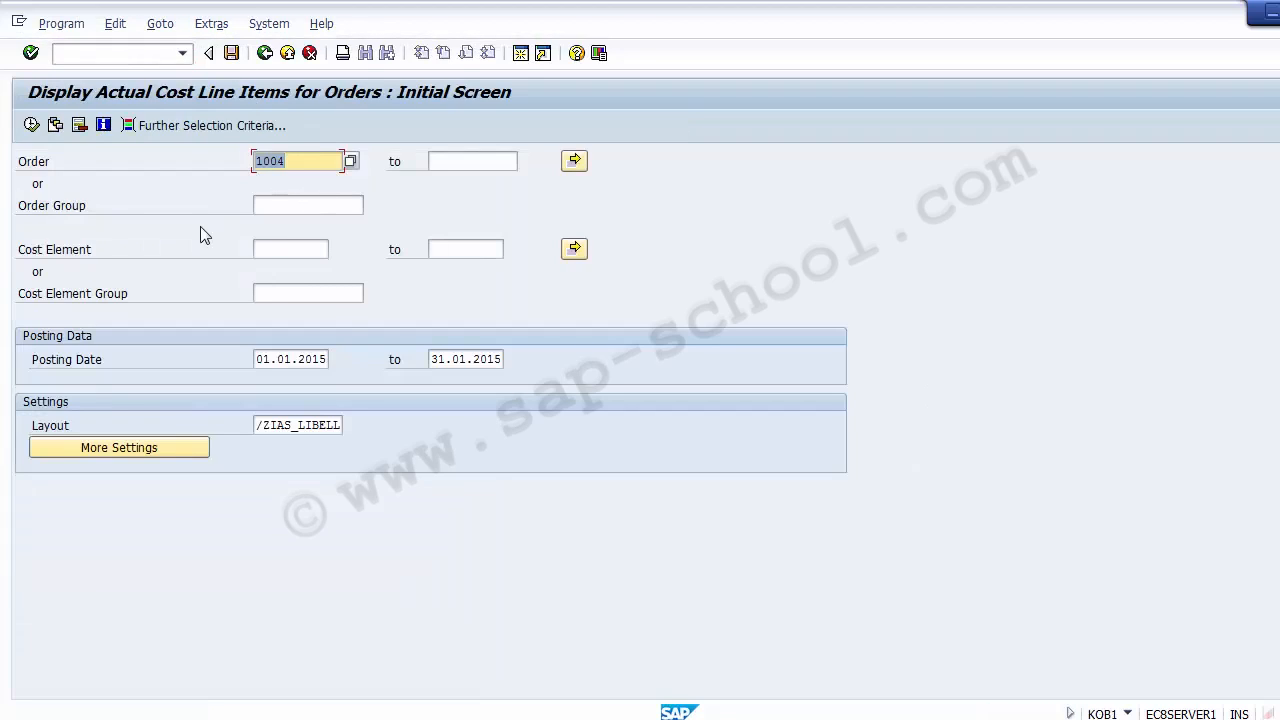
Review the order, order group, cost element, cost element group and posting date selections of the line item report
{"action": "left_click", "coordinate": [291, 171]}
{"action": "left_click", "coordinate": [291, 204]}
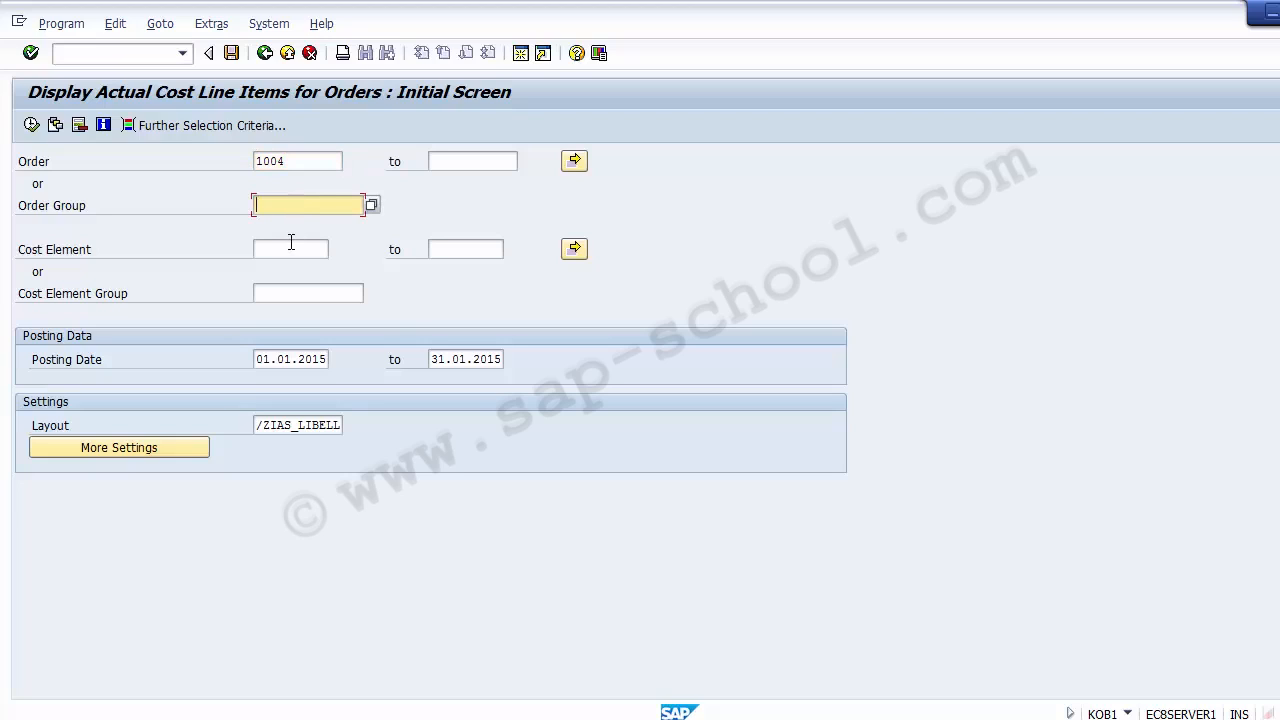
{"action": "left_click", "coordinate": [292, 243]}
{"action": "left_click", "coordinate": [298, 292]}
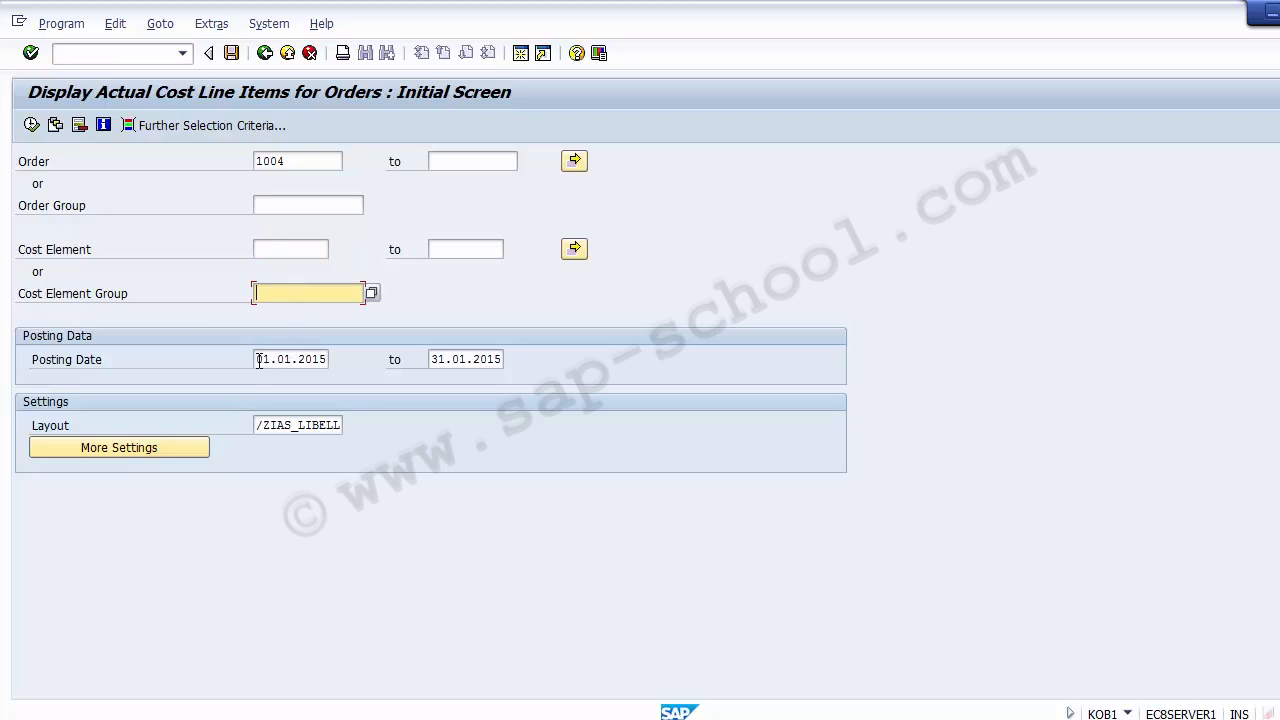
{"action": "left_click_drag", "start_coordinate": [259, 361], "coordinate": [330, 360]}
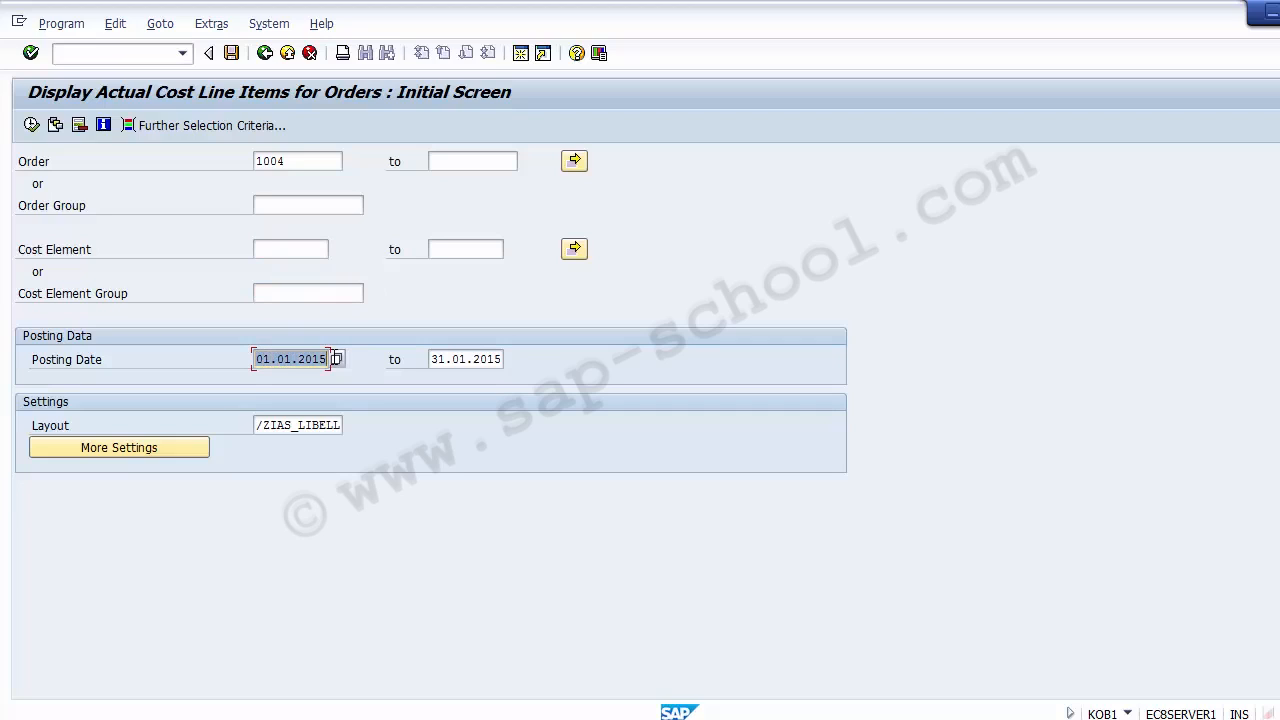
{"action": "left_click_drag", "start_coordinate": [433, 361], "coordinate": [537, 358]}
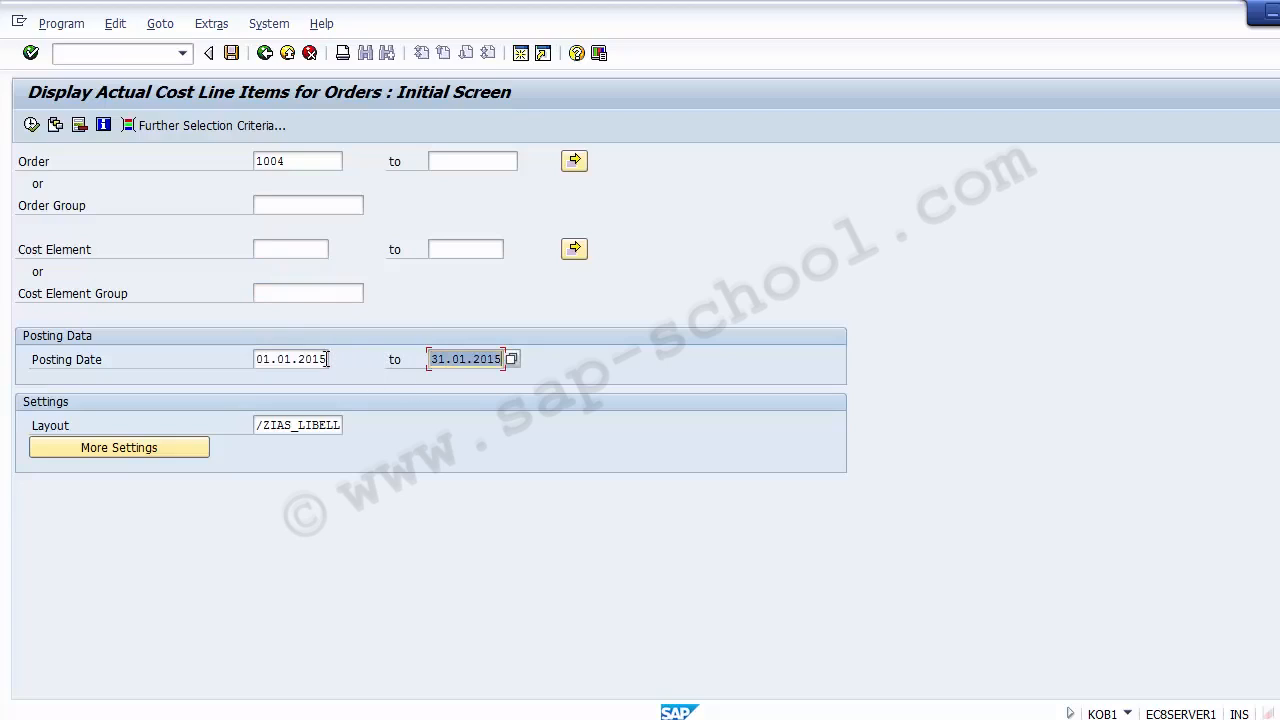
Set the posting date range to 01.12.2015 through 31.12.2015
{"action": "left_click", "coordinate": [280, 360]}
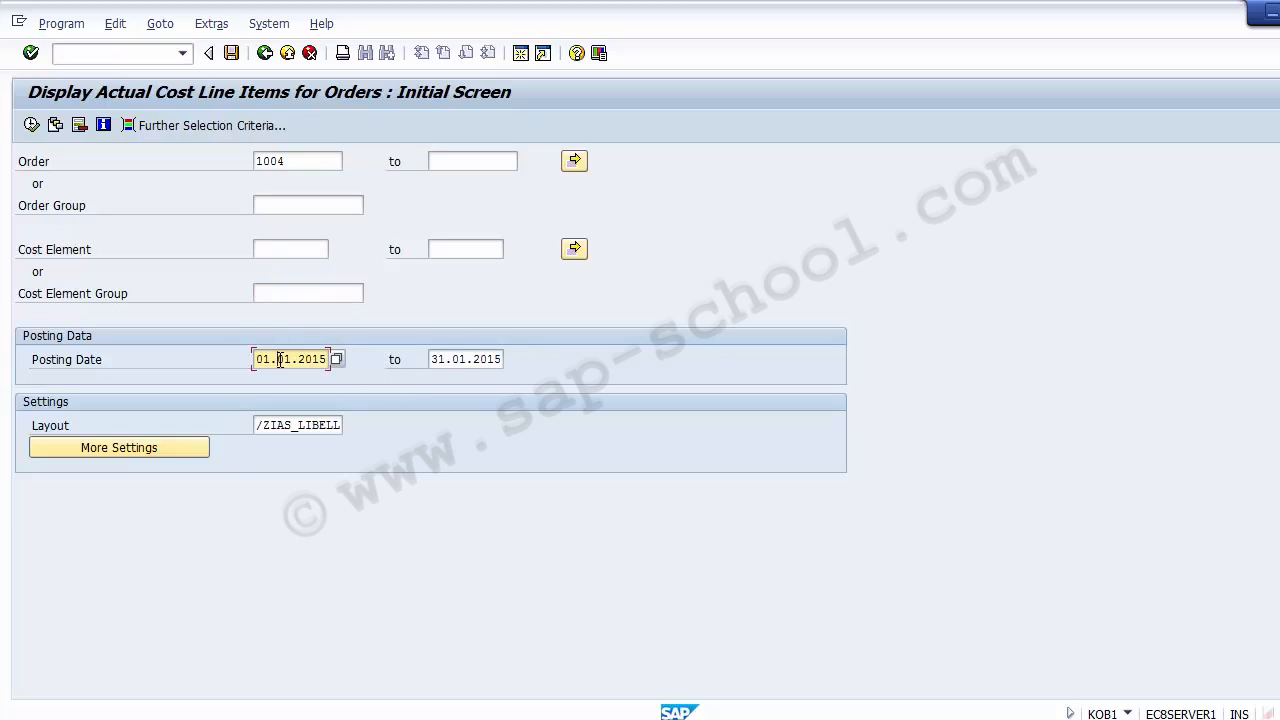
{"action": "key", "text": "Delete"}
{"action": "key", "text": "Delete"}
{"action": "type", "text": "12"}
{"action": "key", "text": "Tab"}
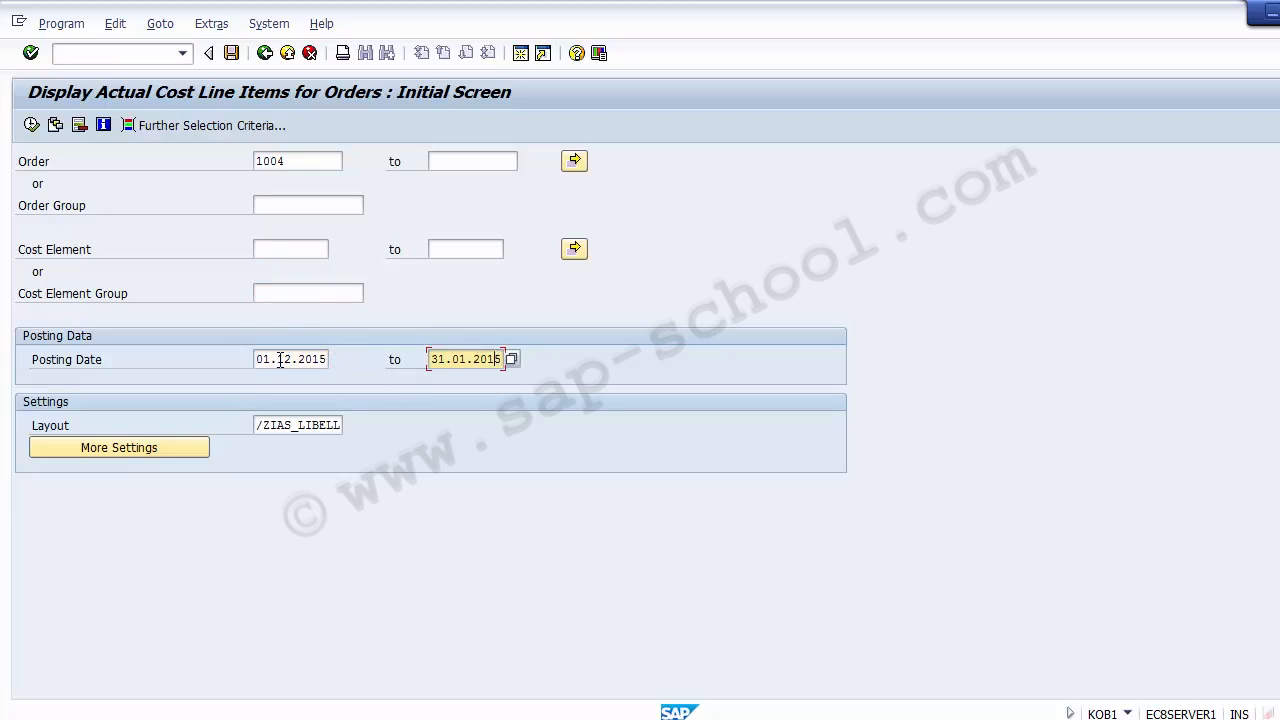
{"action": "key", "text": "BackSpace"}
{"action": "type", "text": "2"}
Set the order range to 1001 through 1004 for the line item report
{"action": "left_click", "coordinate": [302, 161]}
{"action": "key", "text": "BackSpace"}
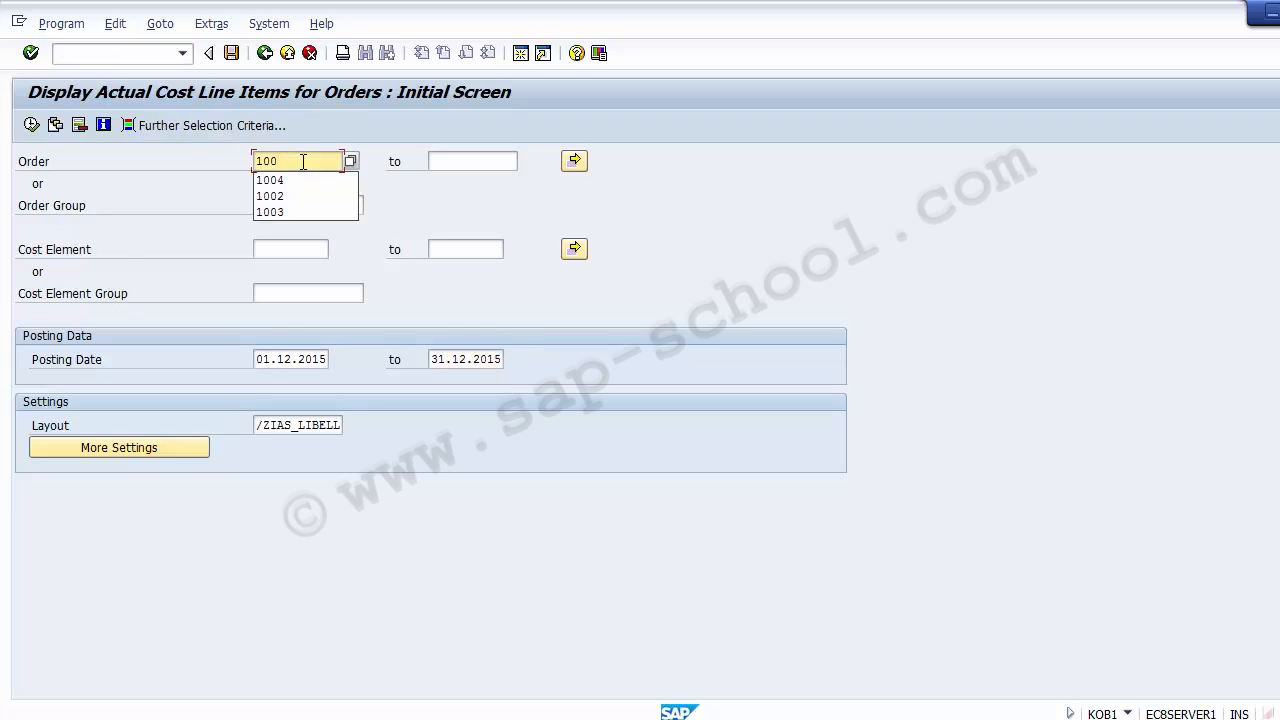
{"action": "type", "text": "1"}
{"action": "key", "text": "Tab"}
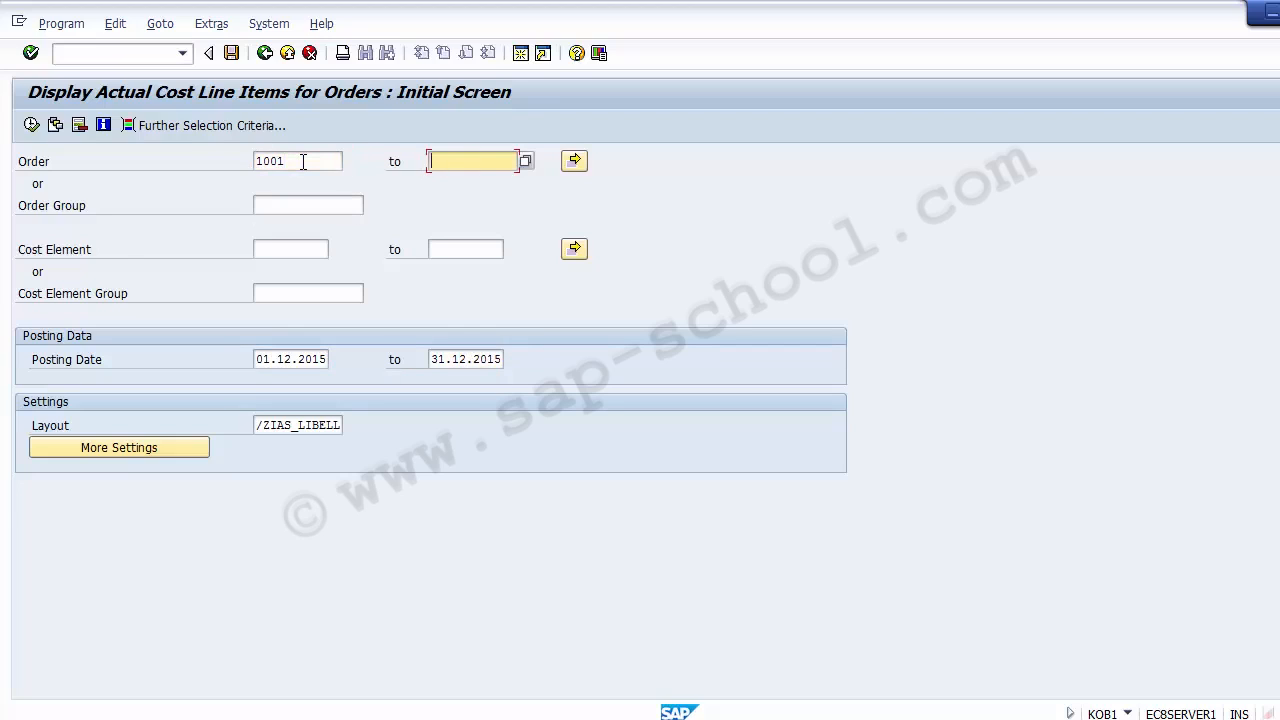
{"action": "type", "text": "1004"}
Execute the actual line item report with the December 2015 posting dates and return to its selection screen
{"action": "left_click", "coordinate": [257, 361]}
{"action": "left_click_drag", "start_coordinate": [257, 361], "coordinate": [334, 360]}
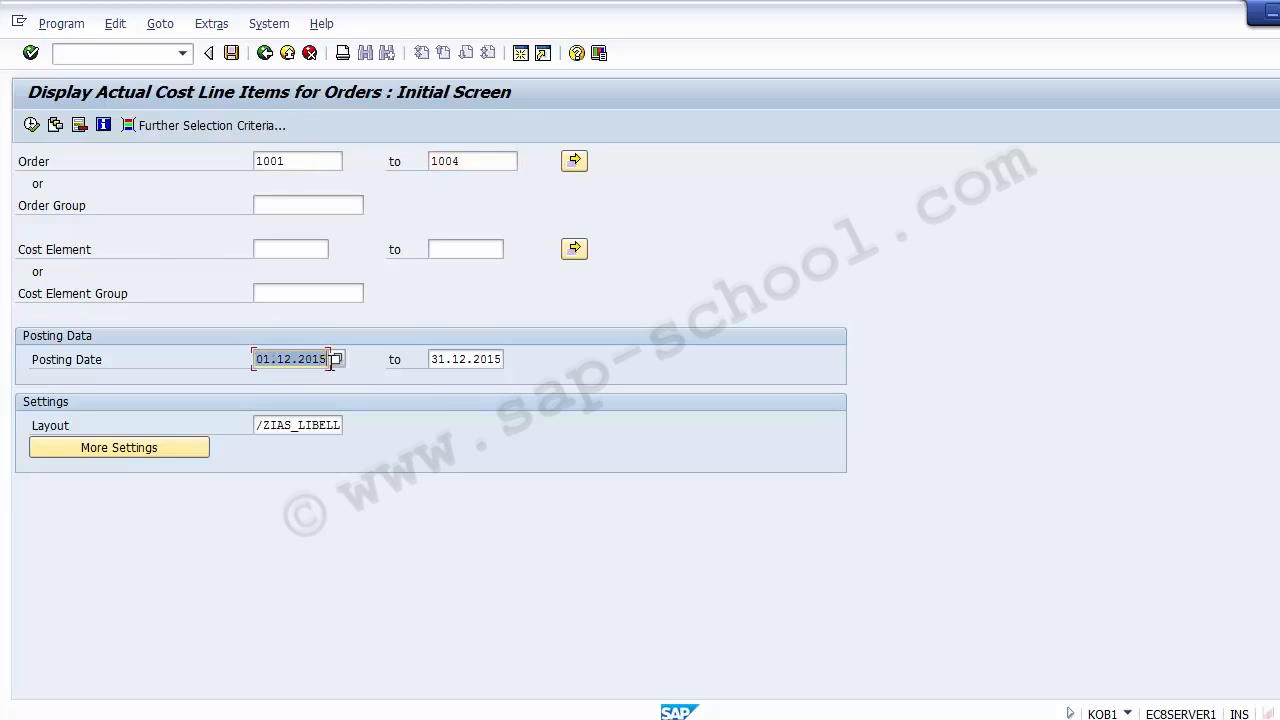
{"action": "left_click", "coordinate": [434, 361]}
{"action": "left_click_drag", "start_coordinate": [436, 361], "coordinate": [499, 365]}
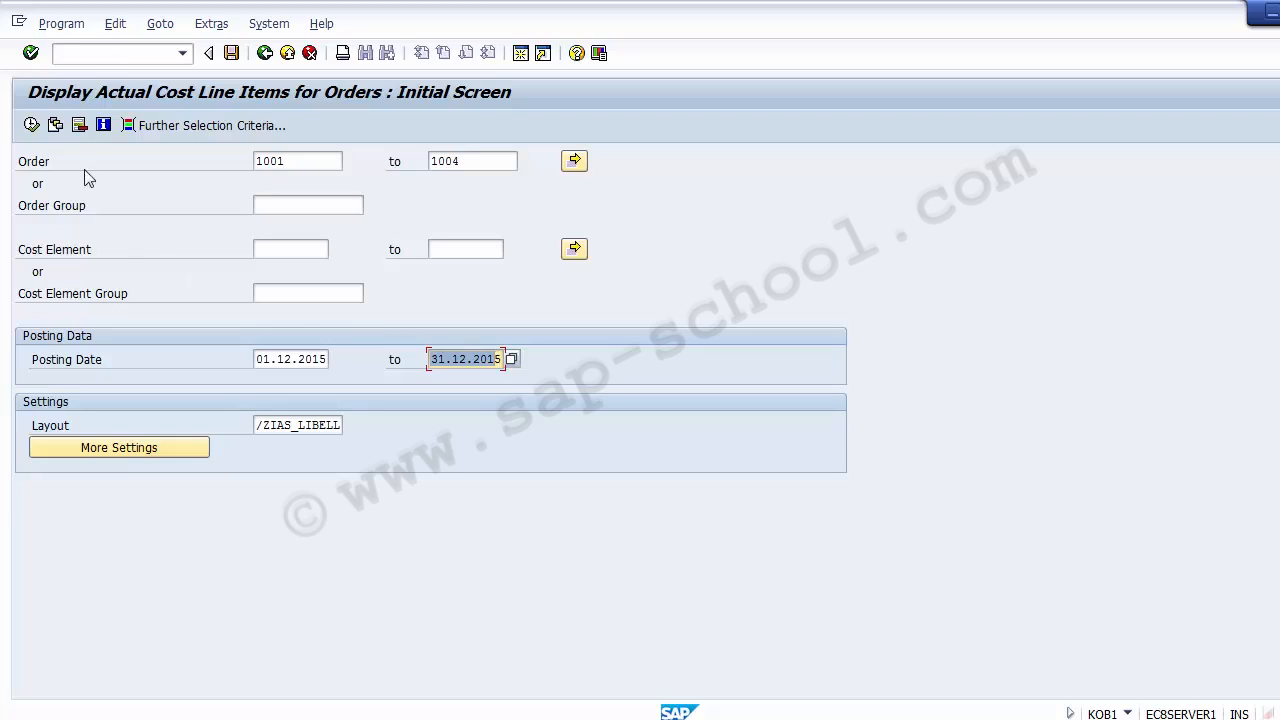
{"action": "left_click", "coordinate": [31, 125]}
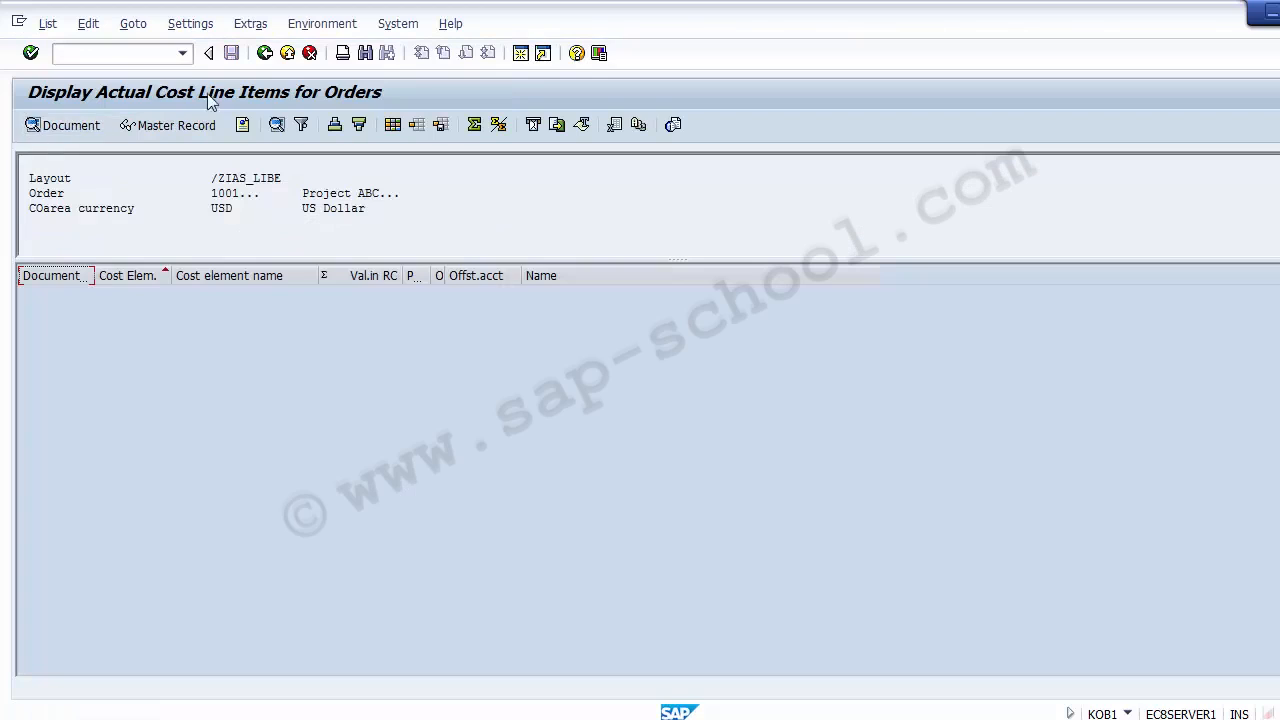
{"action": "left_click", "coordinate": [265, 54]}
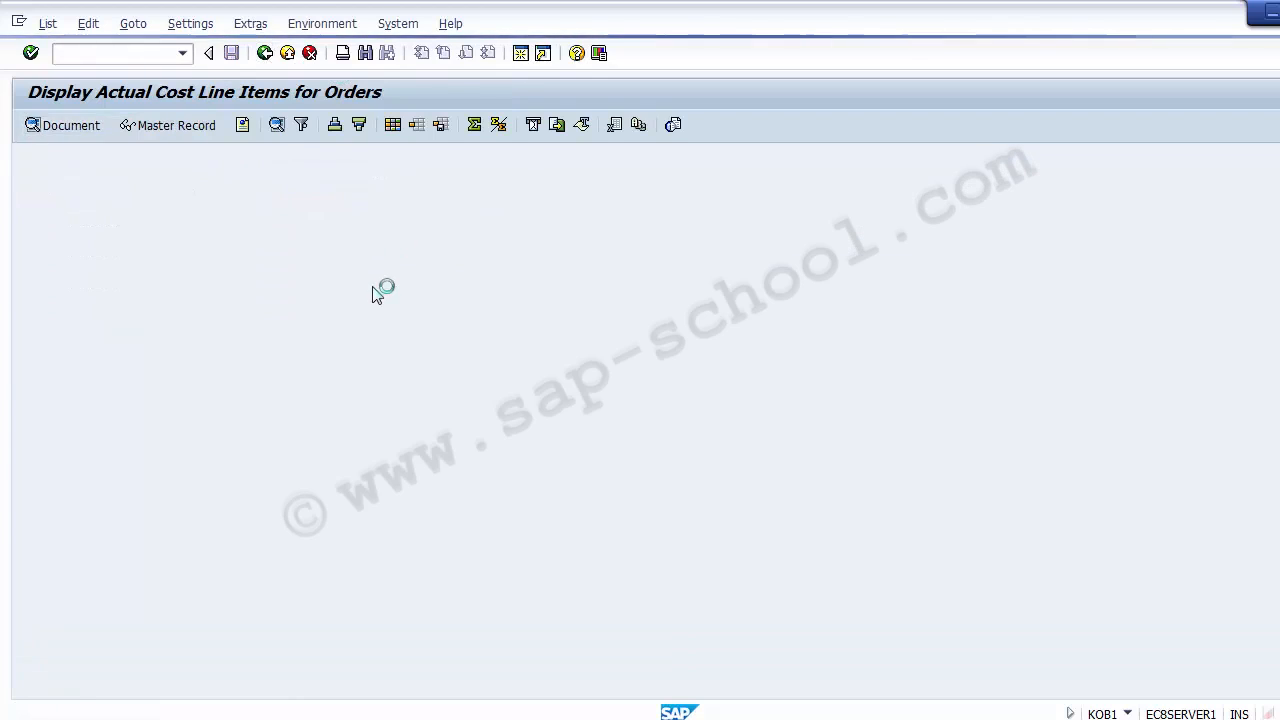
Set the posting date range to 01.12.2014 through 31.12.2014 and execute the line item report
{"action": "left_click", "coordinate": [326, 360]}
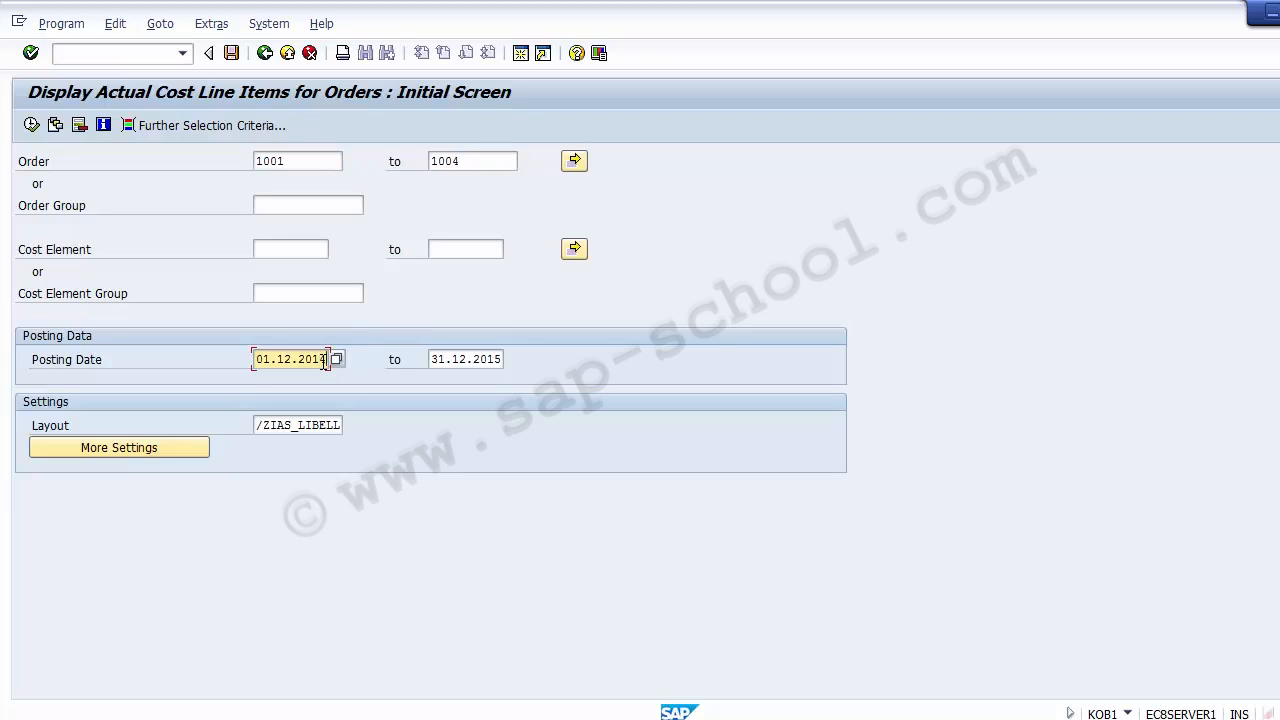
{"action": "left_click", "coordinate": [500, 360]}
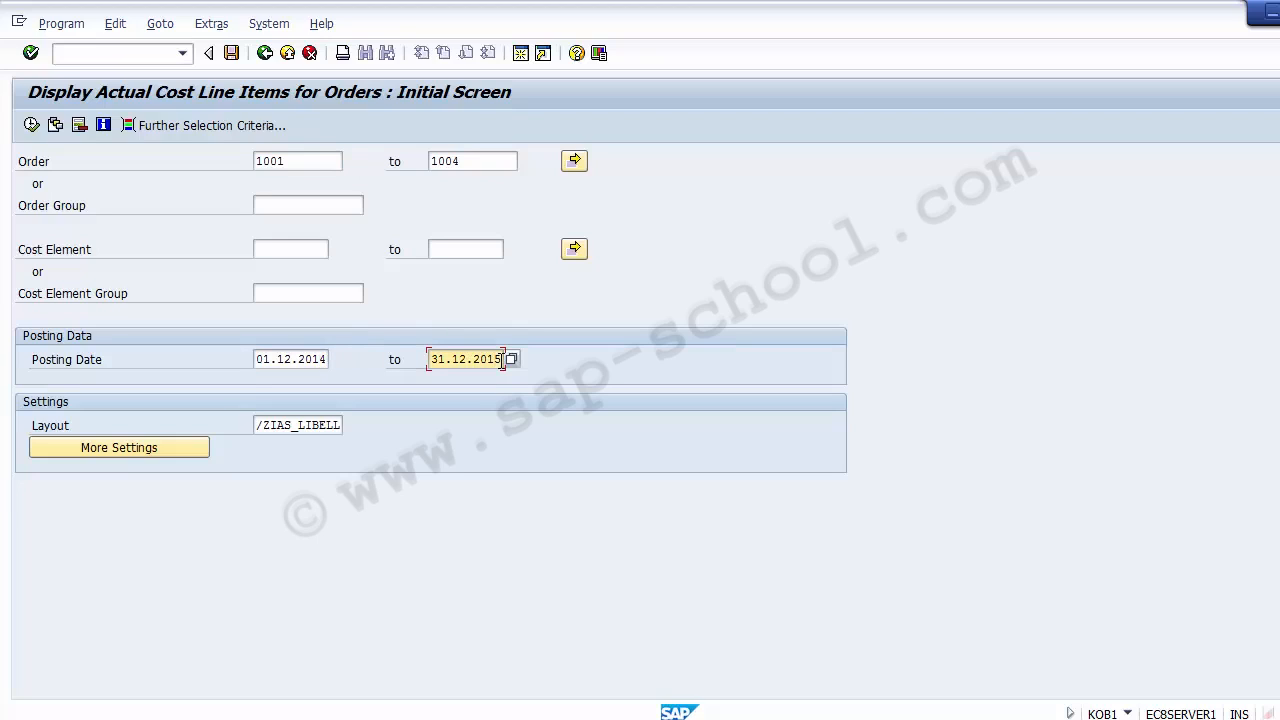
{"action": "key", "text": "BackSpace"}
{"action": "type", "text": "4"}
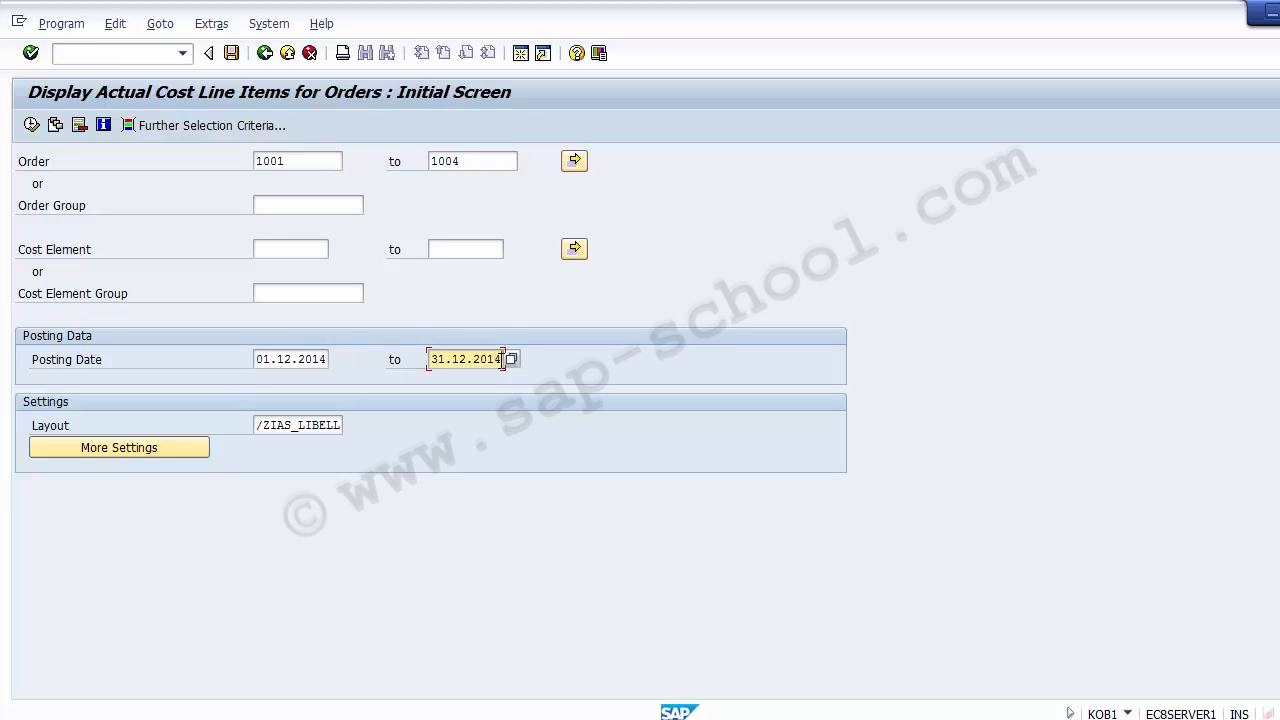
{"action": "left_click", "coordinate": [31, 125]}
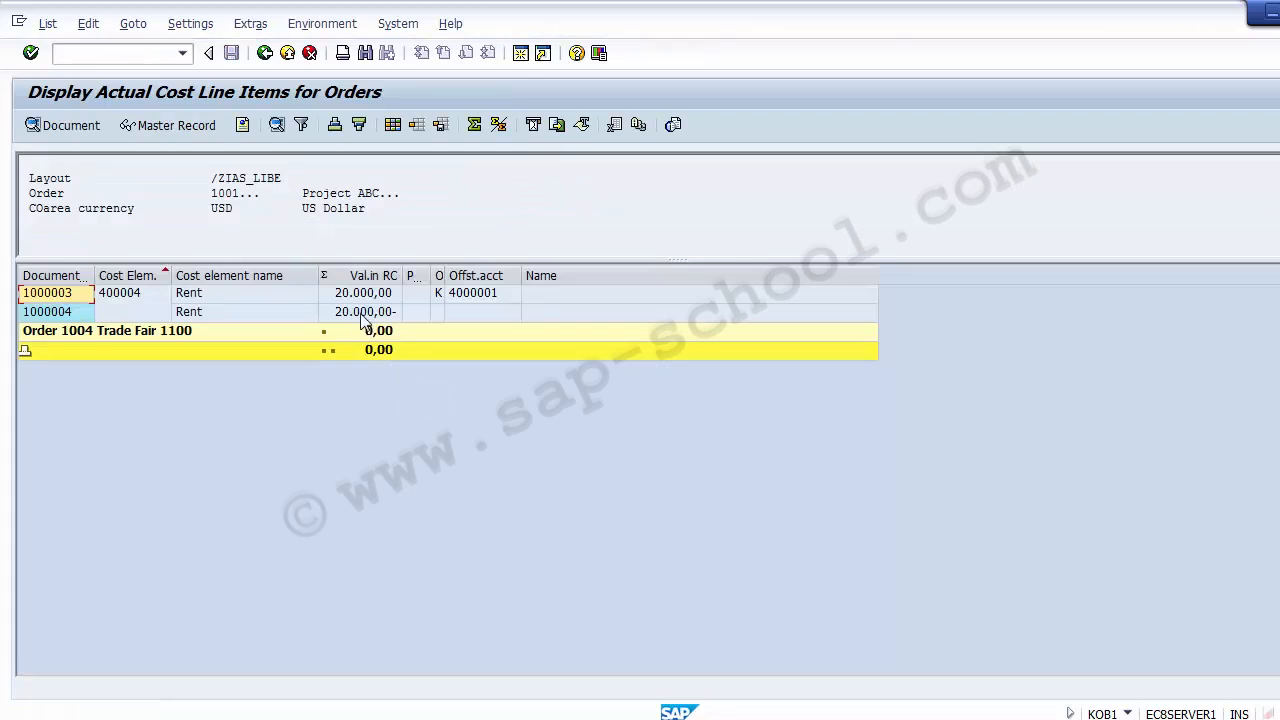
Compare the two Rent line items of order 1004 by document number, cost element and value in report currency
{"action": "left_click", "coordinate": [362, 294]}
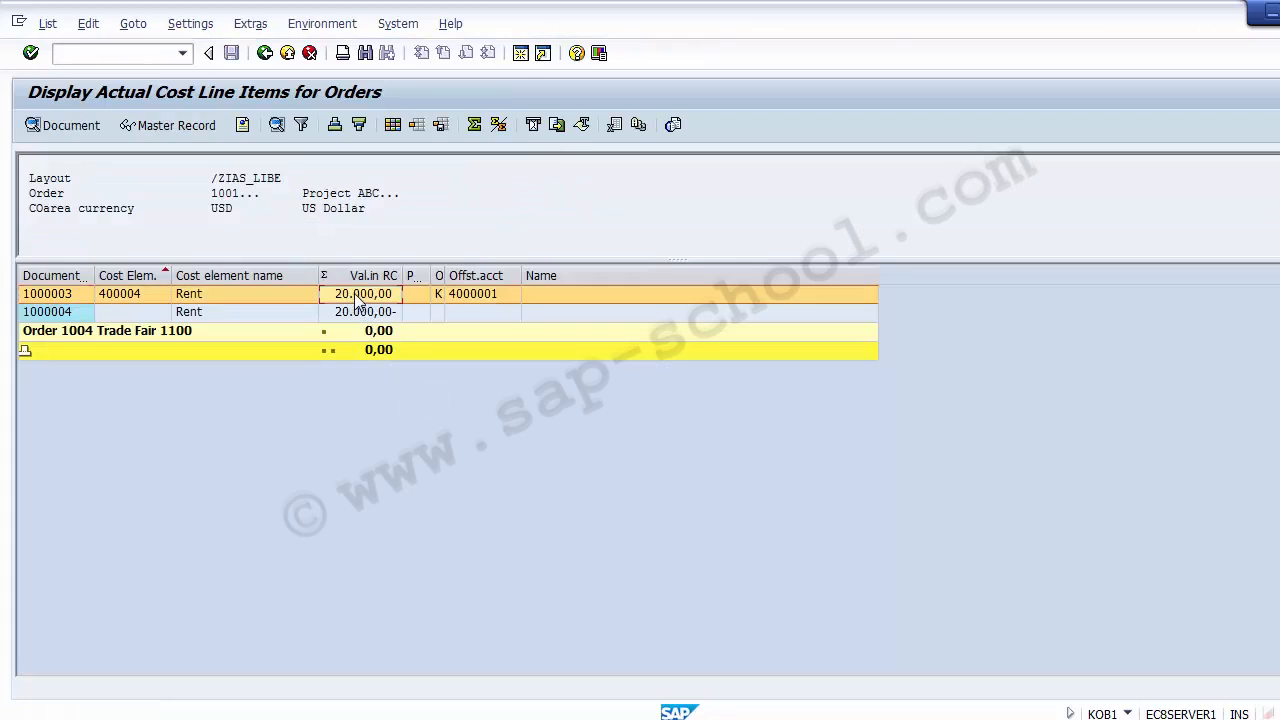
{"action": "left_click", "coordinate": [360, 311]}
{"action": "left_click", "coordinate": [358, 294]}
{"action": "left_click", "coordinate": [355, 313]}
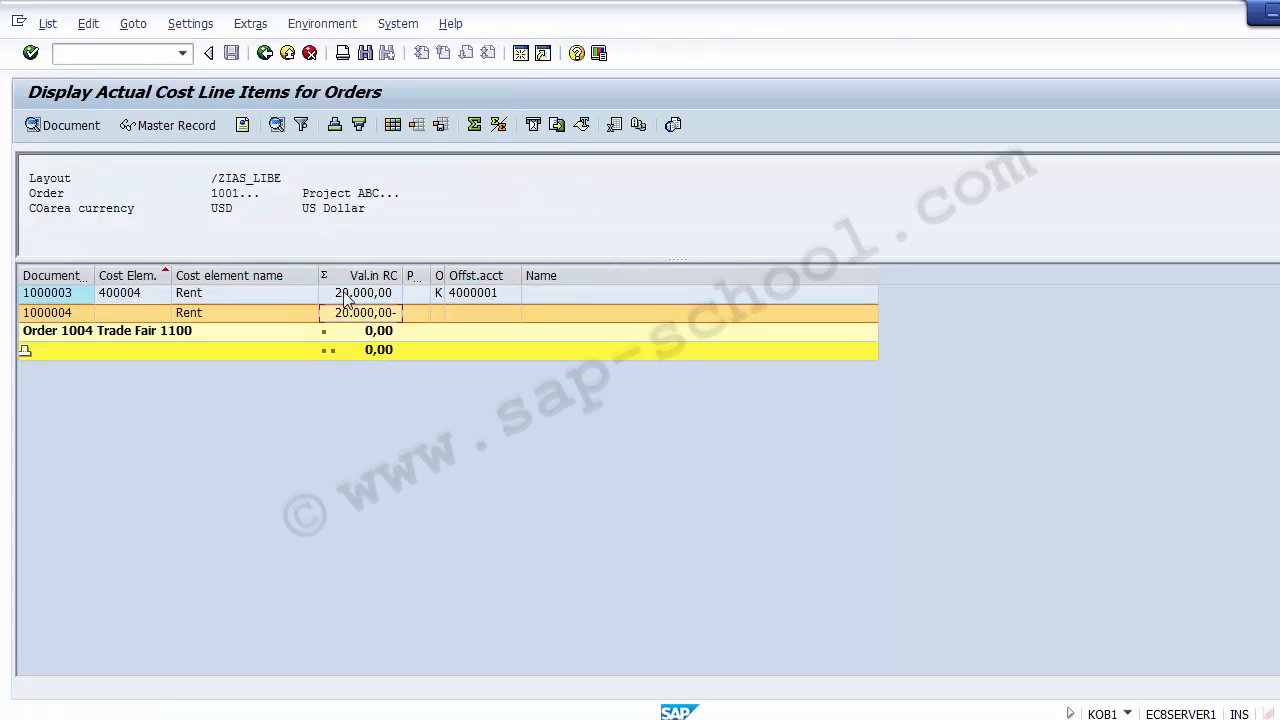
{"action": "left_click", "coordinate": [348, 294]}
{"action": "left_click", "coordinate": [344, 311]}
{"action": "left_click", "coordinate": [67, 312]}
{"action": "left_click", "coordinate": [67, 310]}
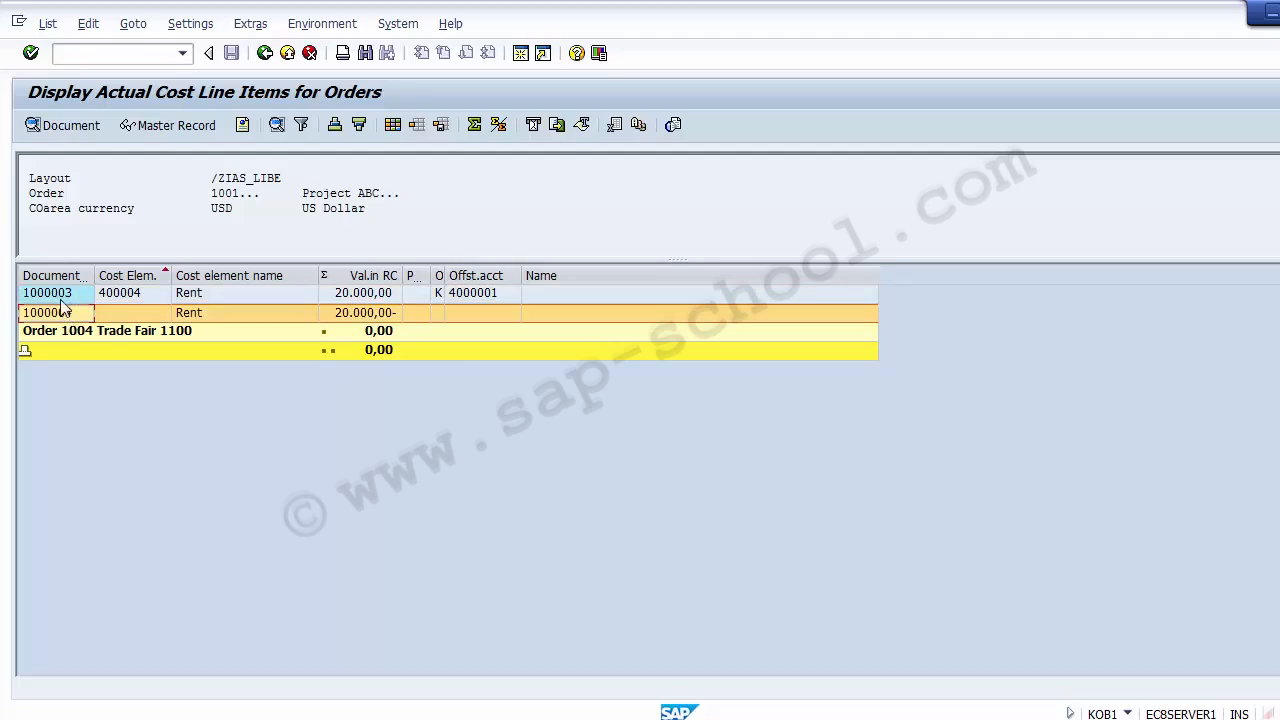
{"action": "left_click", "coordinate": [66, 310]}
{"action": "left_click", "coordinate": [137, 296]}
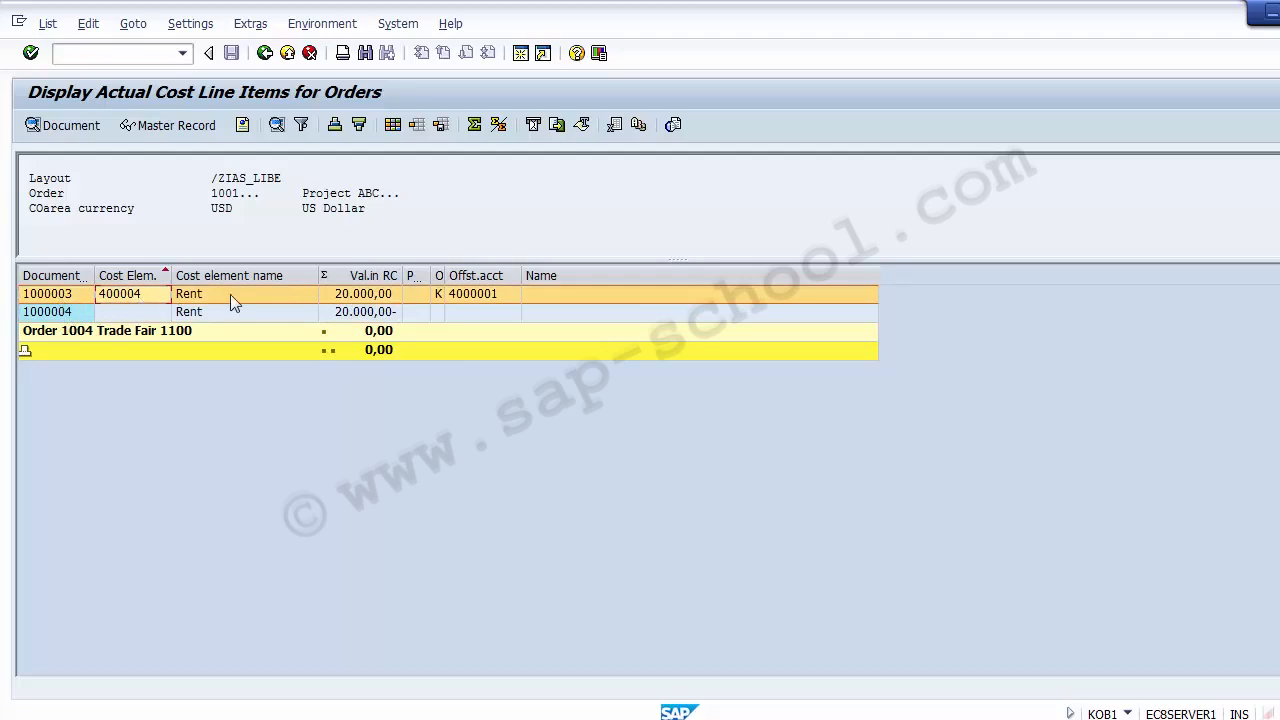
Check the Rent item's offsetting account and order 1004's subtotal, collapsing and expanding the line items under the grand total
{"action": "left_click", "coordinate": [460, 297]}
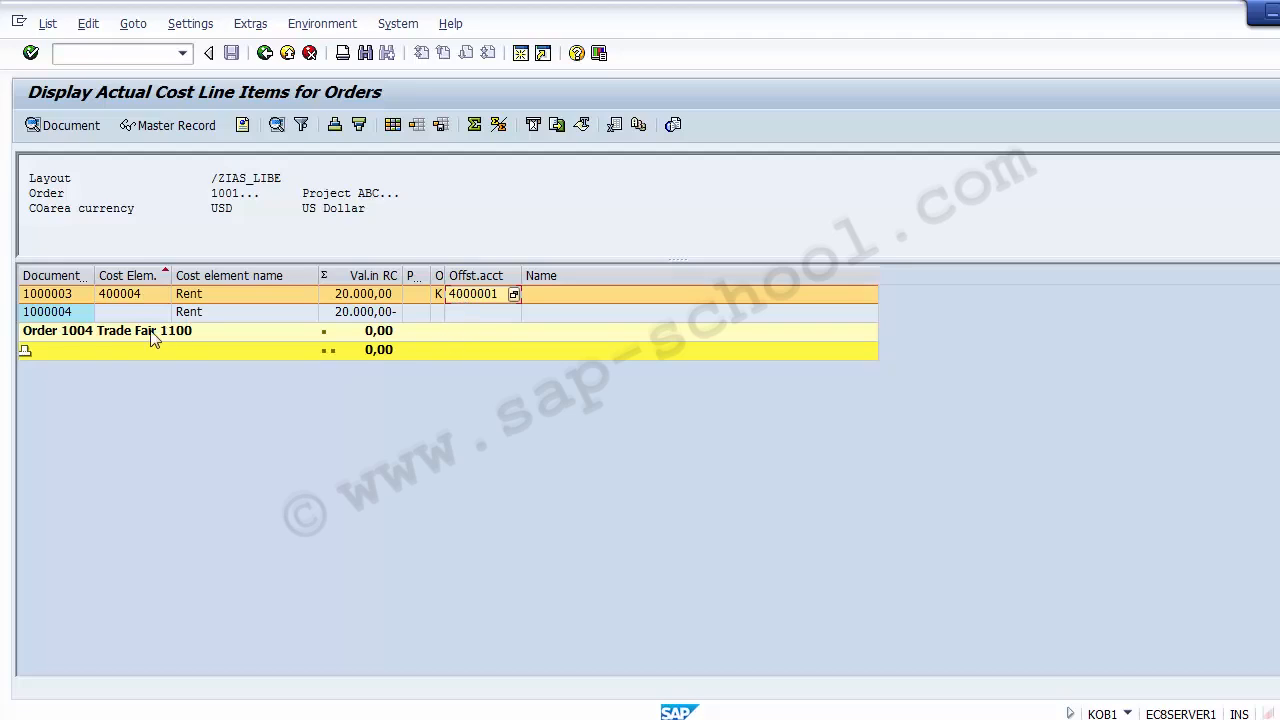
{"action": "left_click", "coordinate": [76, 335]}
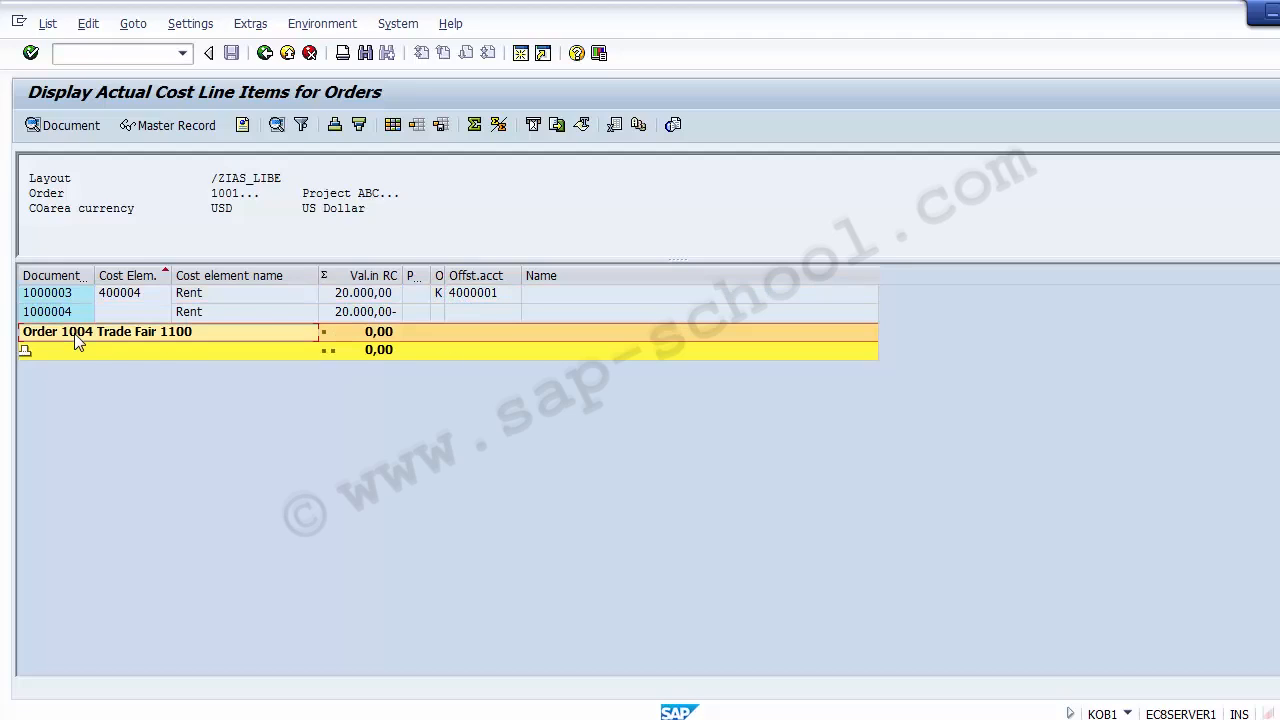
{"action": "left_click", "coordinate": [27, 353]}
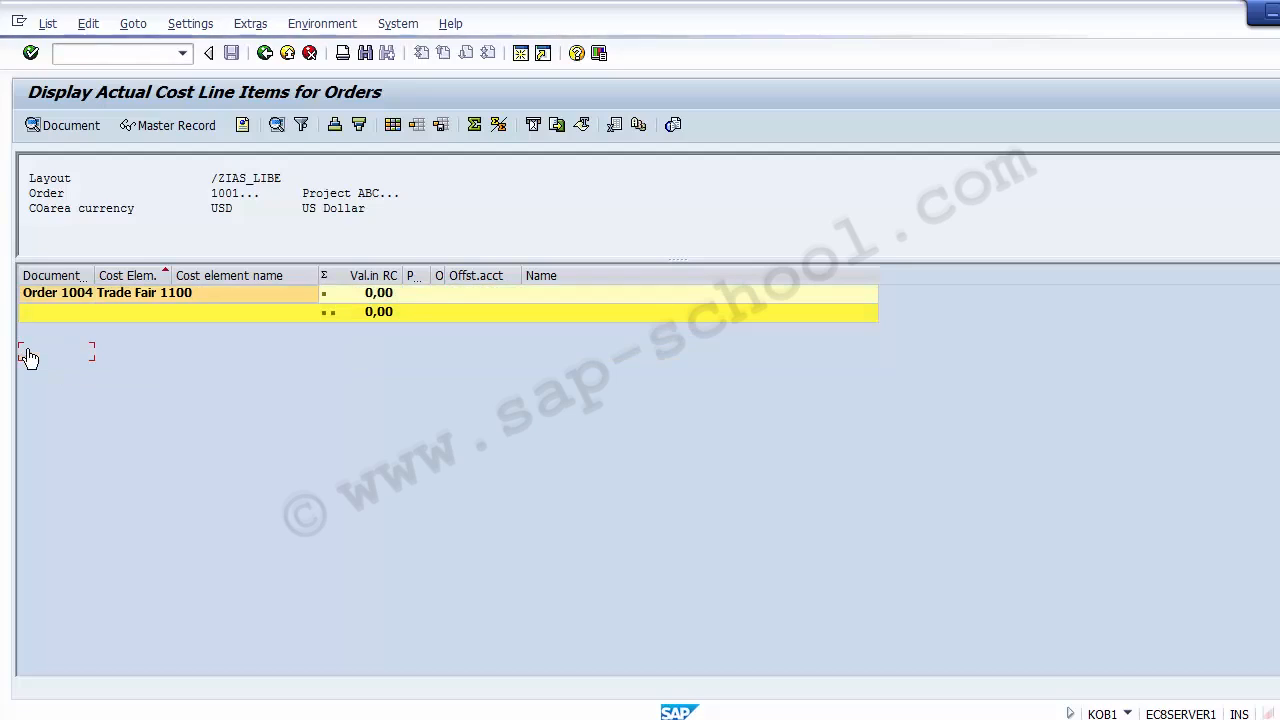
{"action": "left_click", "coordinate": [25, 318]}
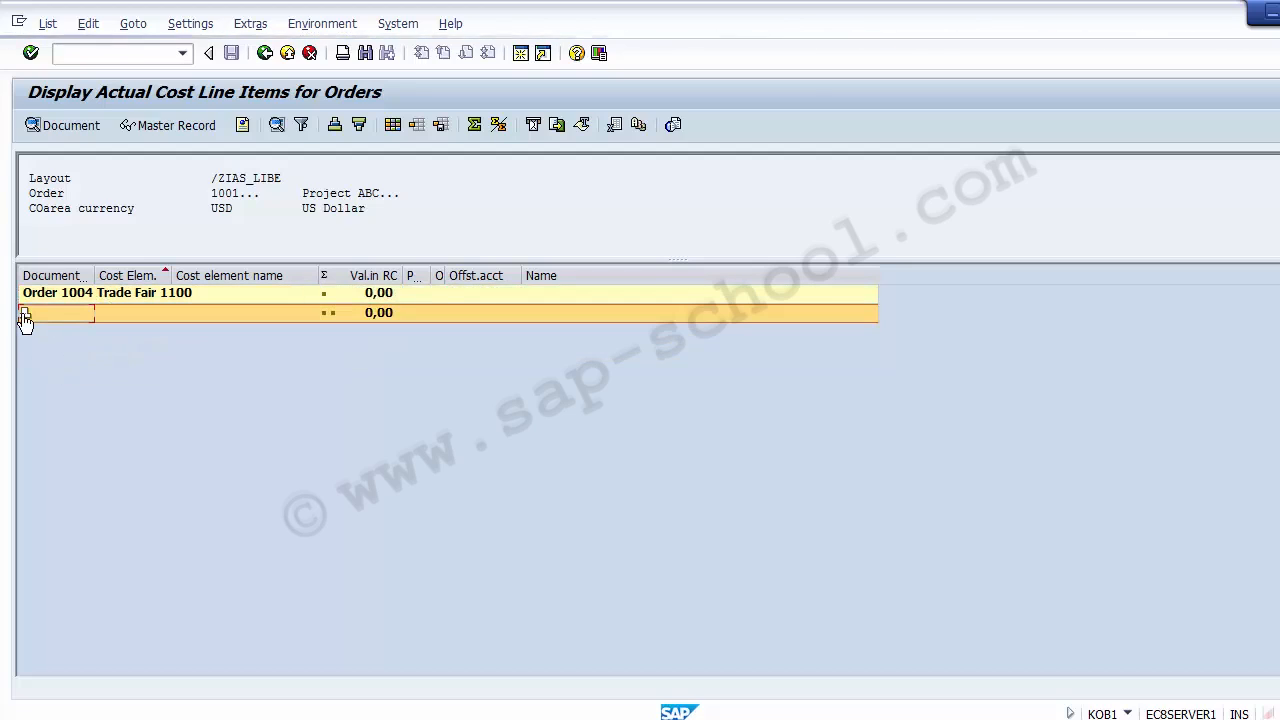
Exit the actual cost line item list and leave the report for the SAP Easy Access screen
{"action": "left_click", "coordinate": [288, 54]}
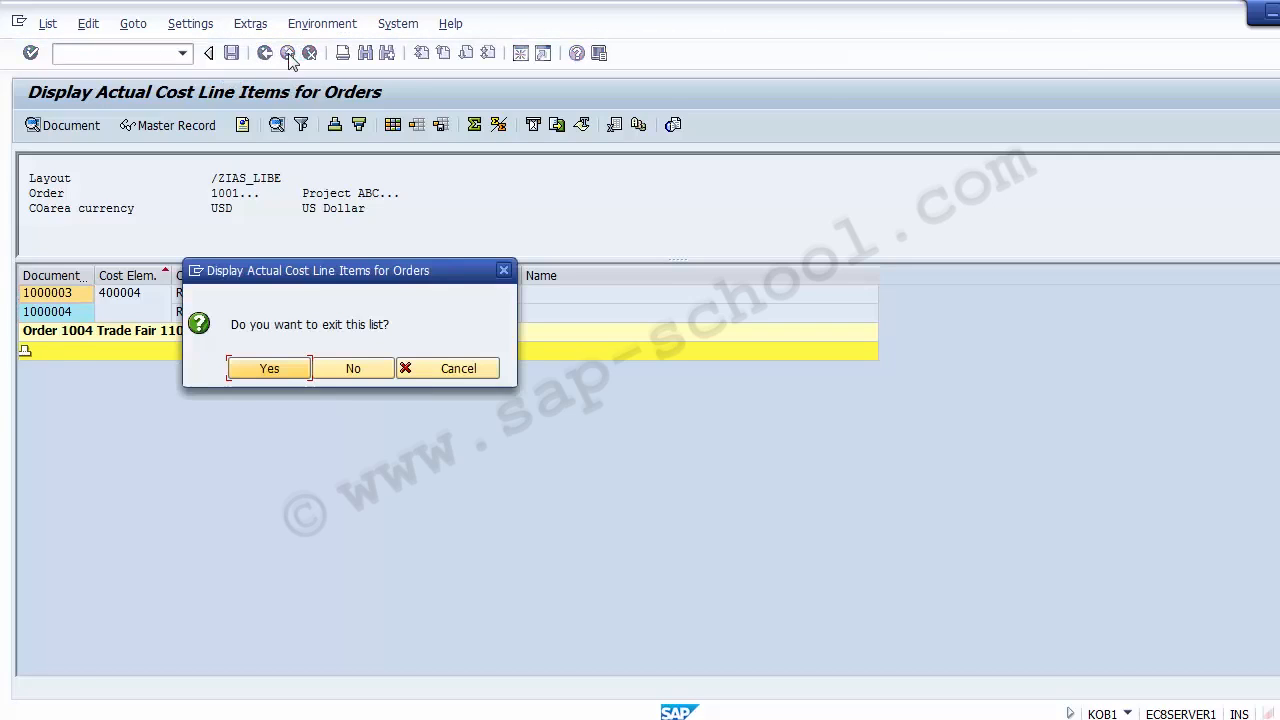
{"action": "left_click", "coordinate": [262, 374]}
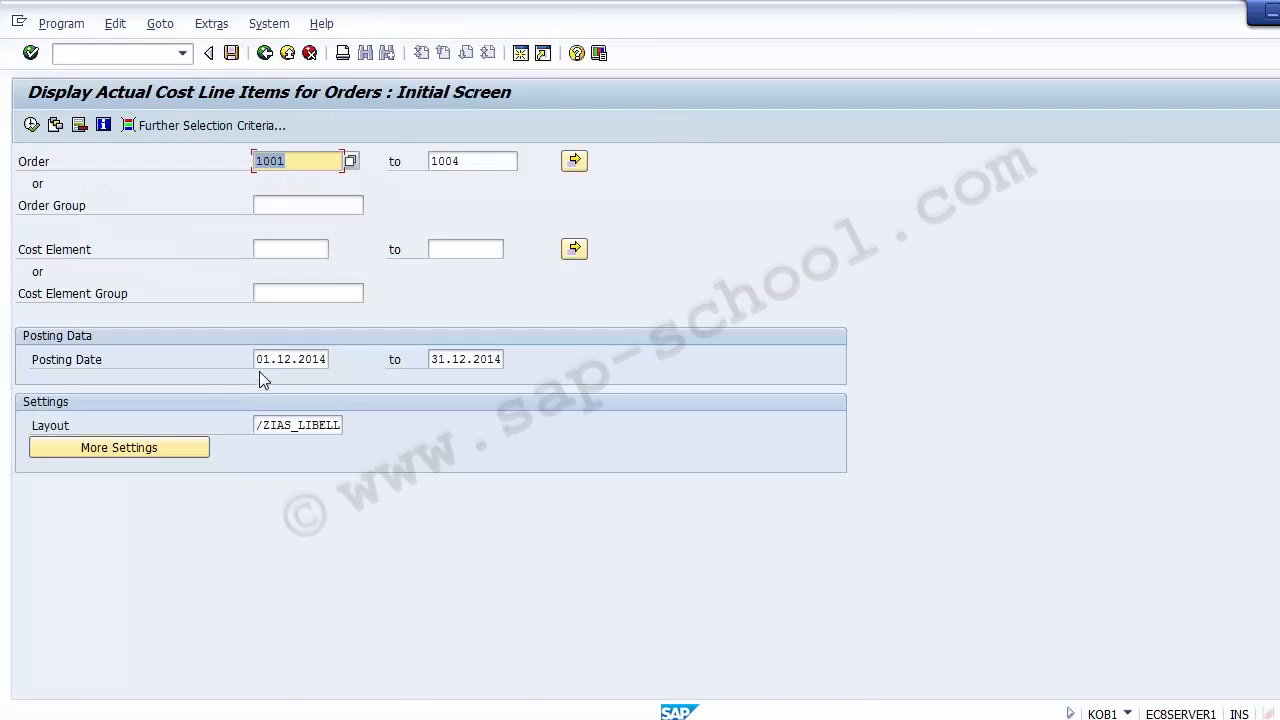
{"action": "left_click", "coordinate": [287, 52]}
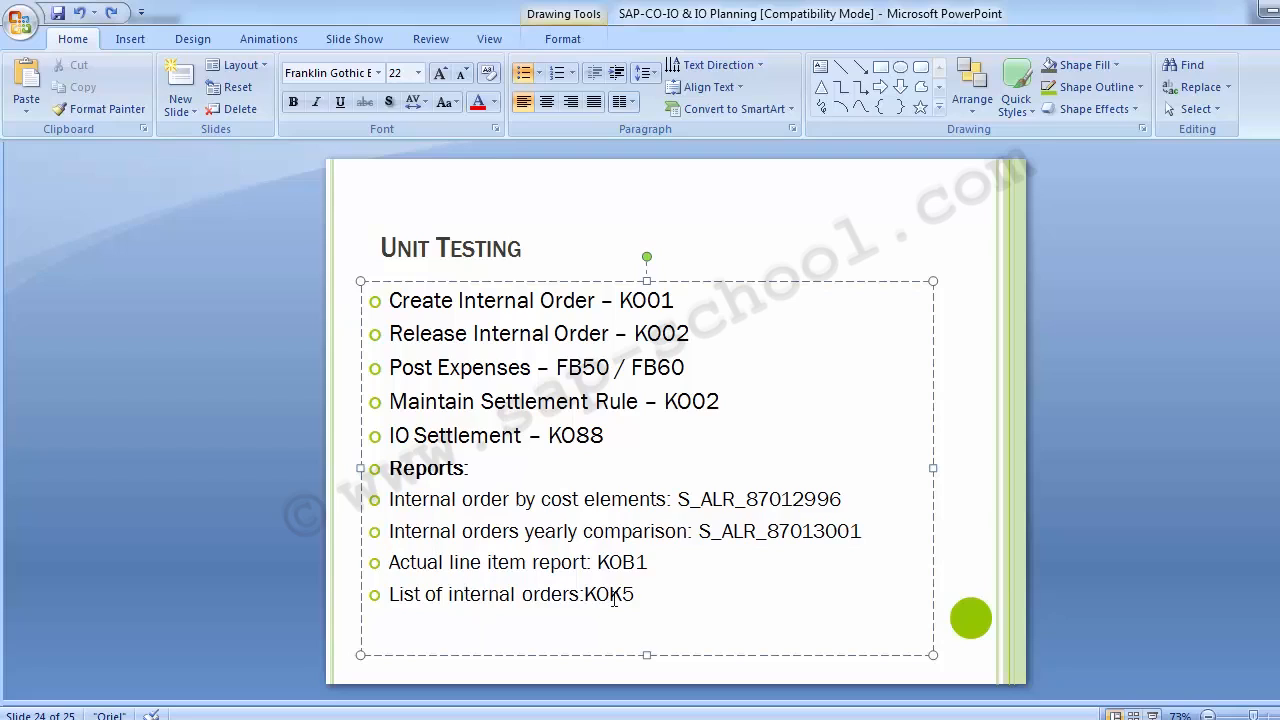
Open transaction KOK5 for the master data list of internal orders
{"action": "left_click", "coordinate": [231, 437]}
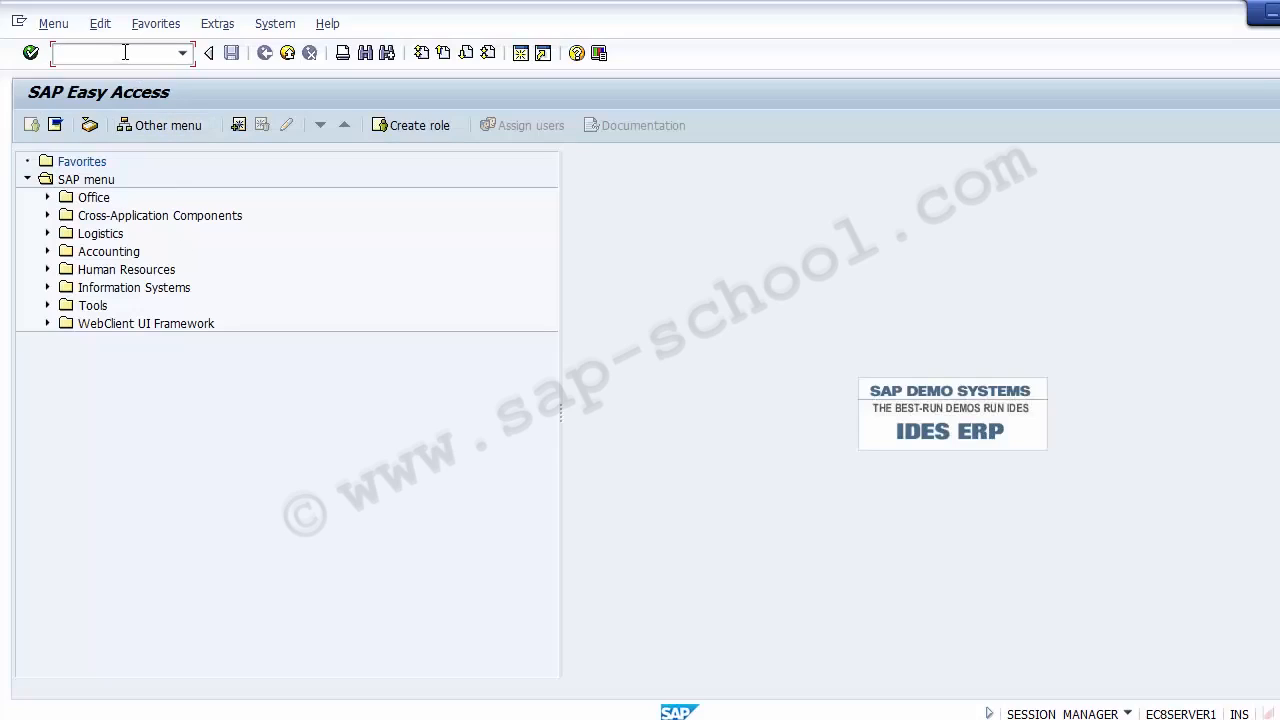
{"action": "type", "text": "KOK%"}
{"action": "key", "text": "BackSpace"}
{"action": "type", "text": "5"}
{"action": "key", "text": "Return"}
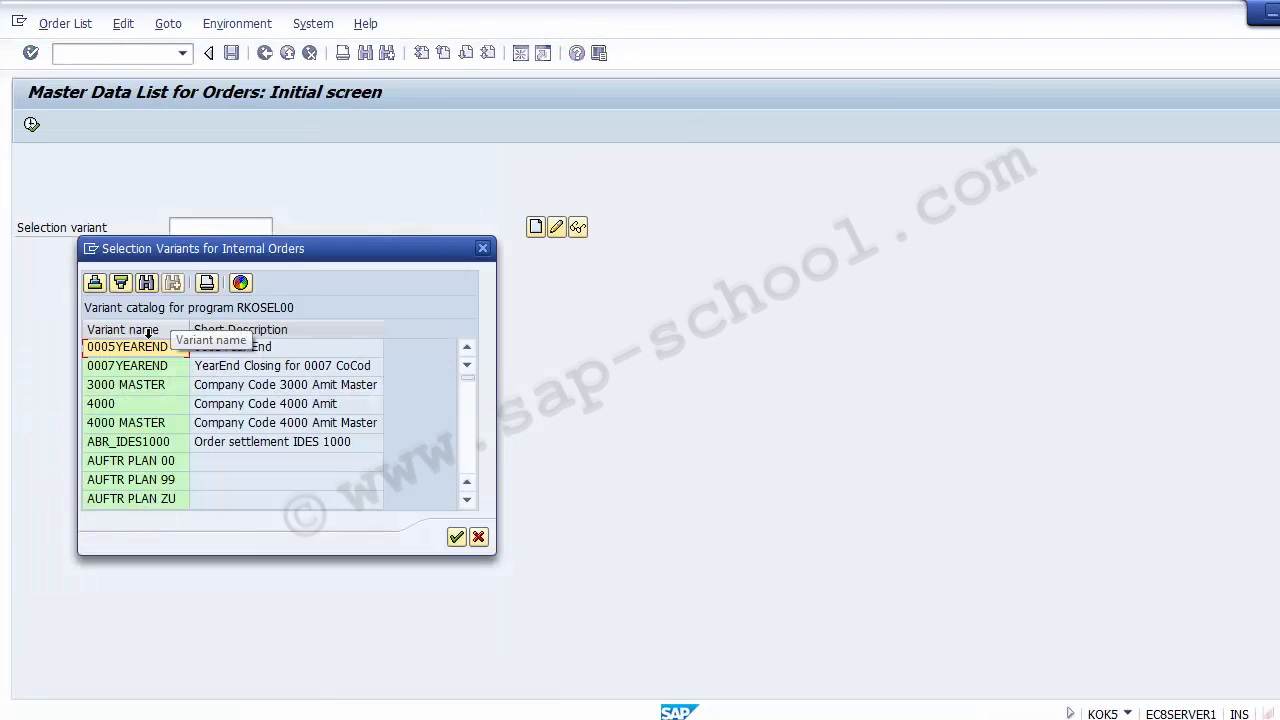
Choose the standard selection variant SAP&01 and execute the order master data list without further selection criteria
{"action": "left_click", "coordinate": [467, 470]}
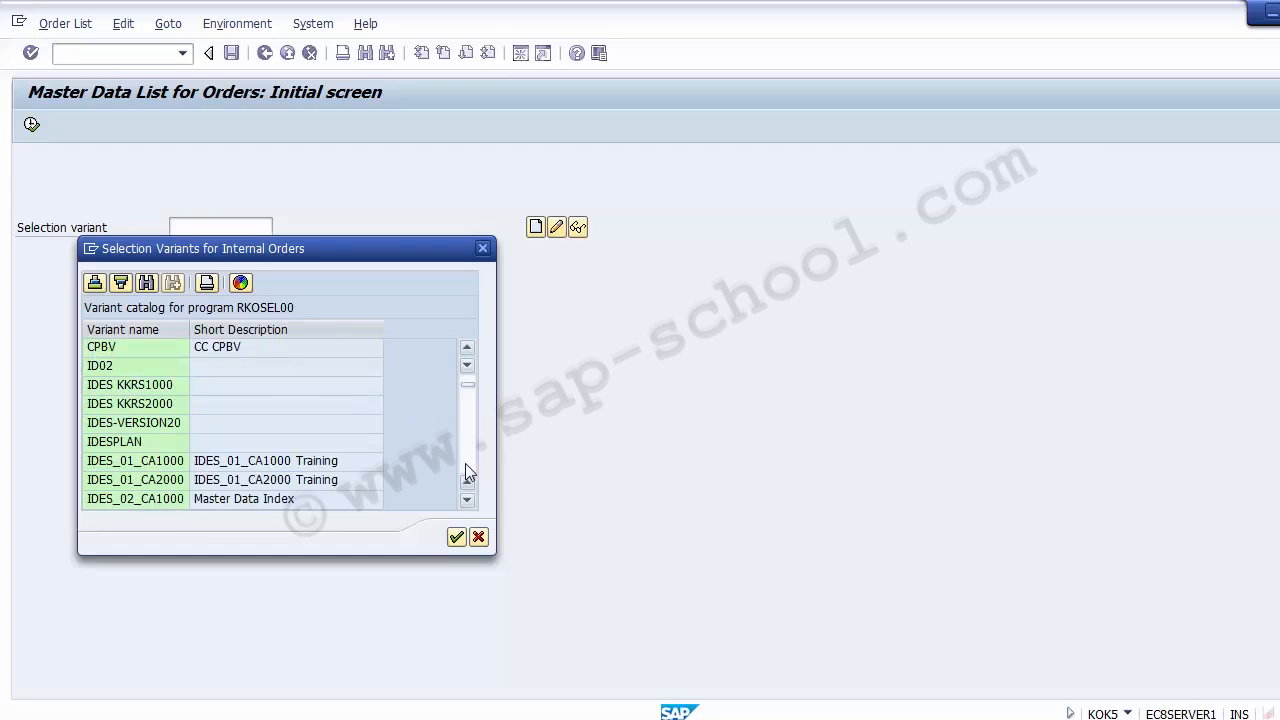
{"action": "left_click", "coordinate": [467, 470]}
{"action": "left_click", "coordinate": [467, 472]}
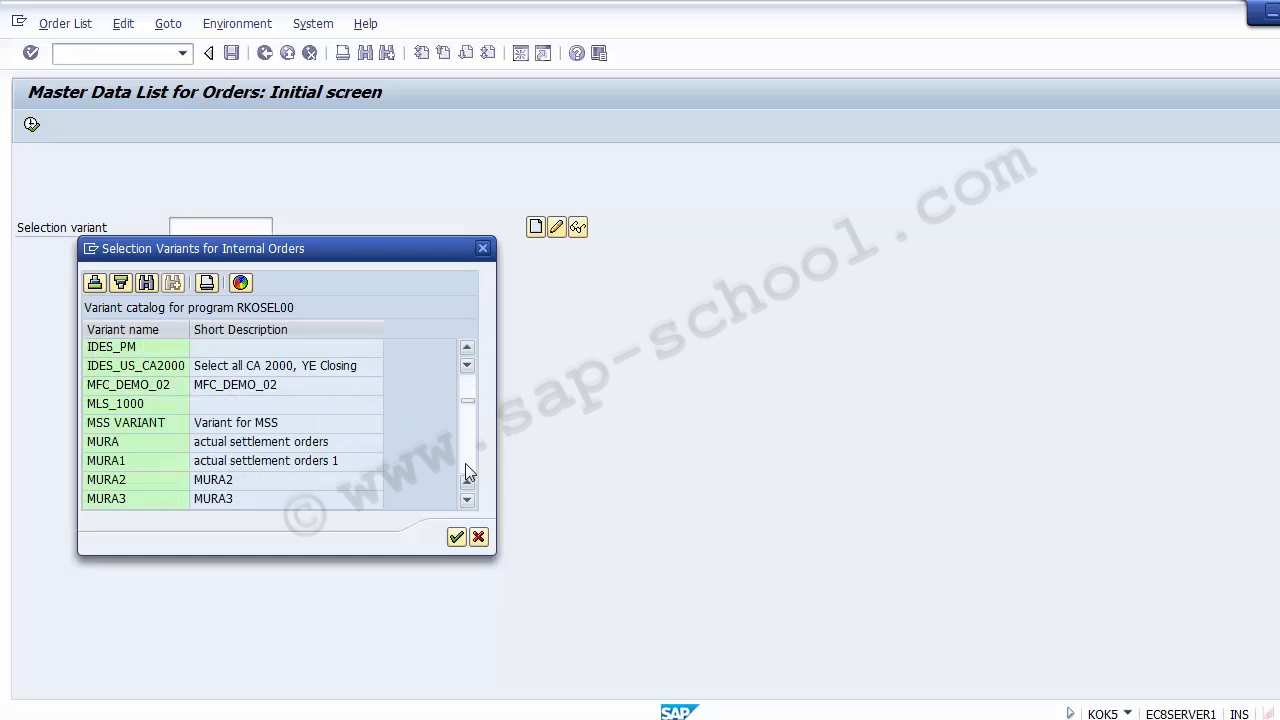
{"action": "left_click", "coordinate": [467, 472]}
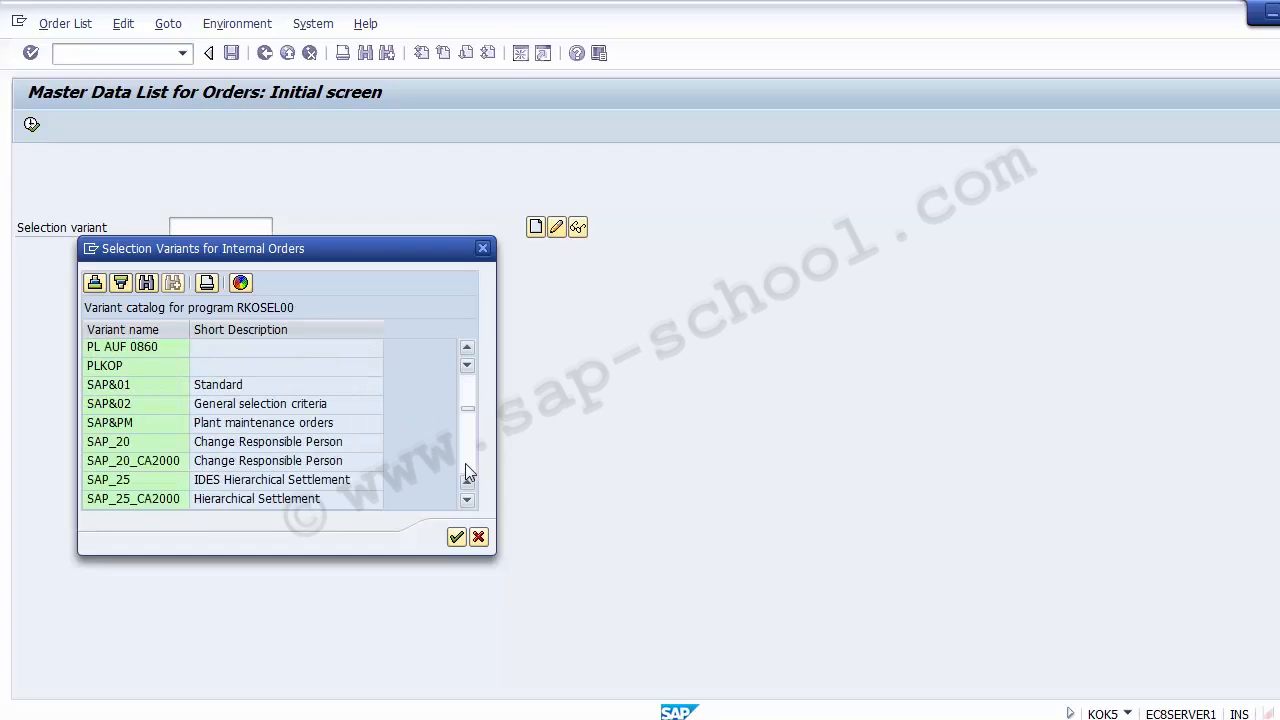
{"action": "left_click", "coordinate": [130, 389]}
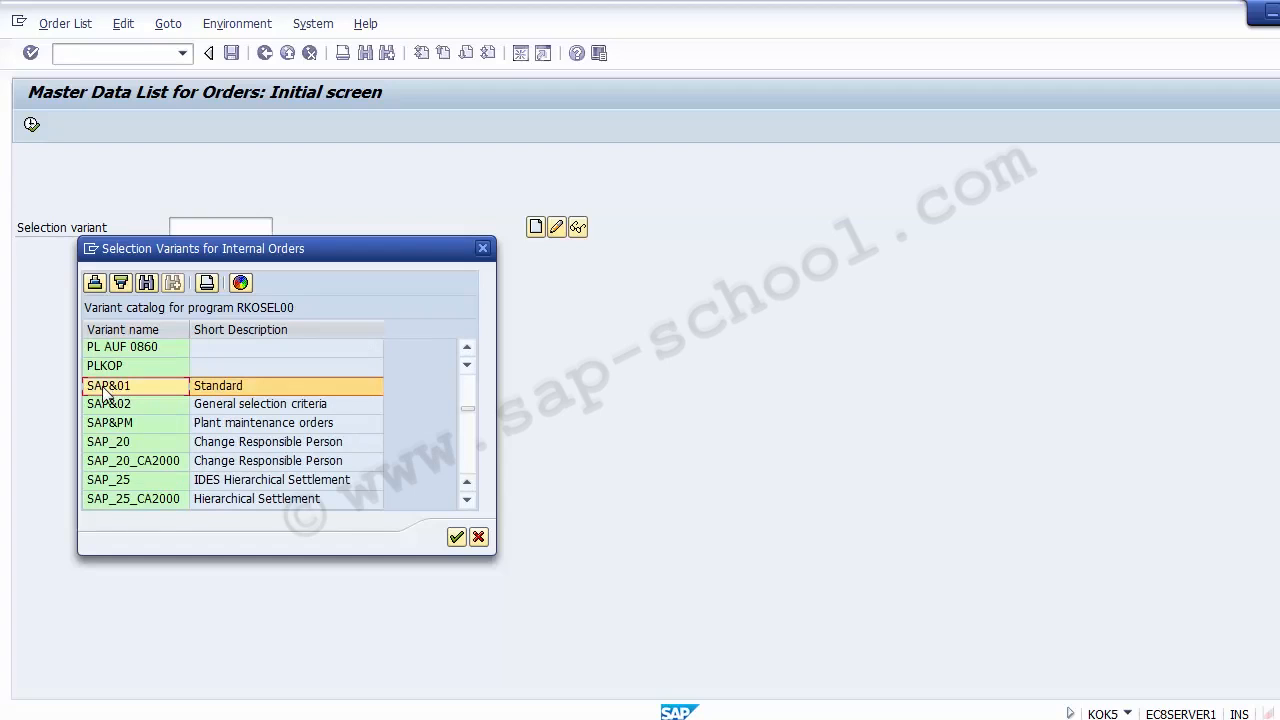
{"action": "double_click", "coordinate": [106, 389]}
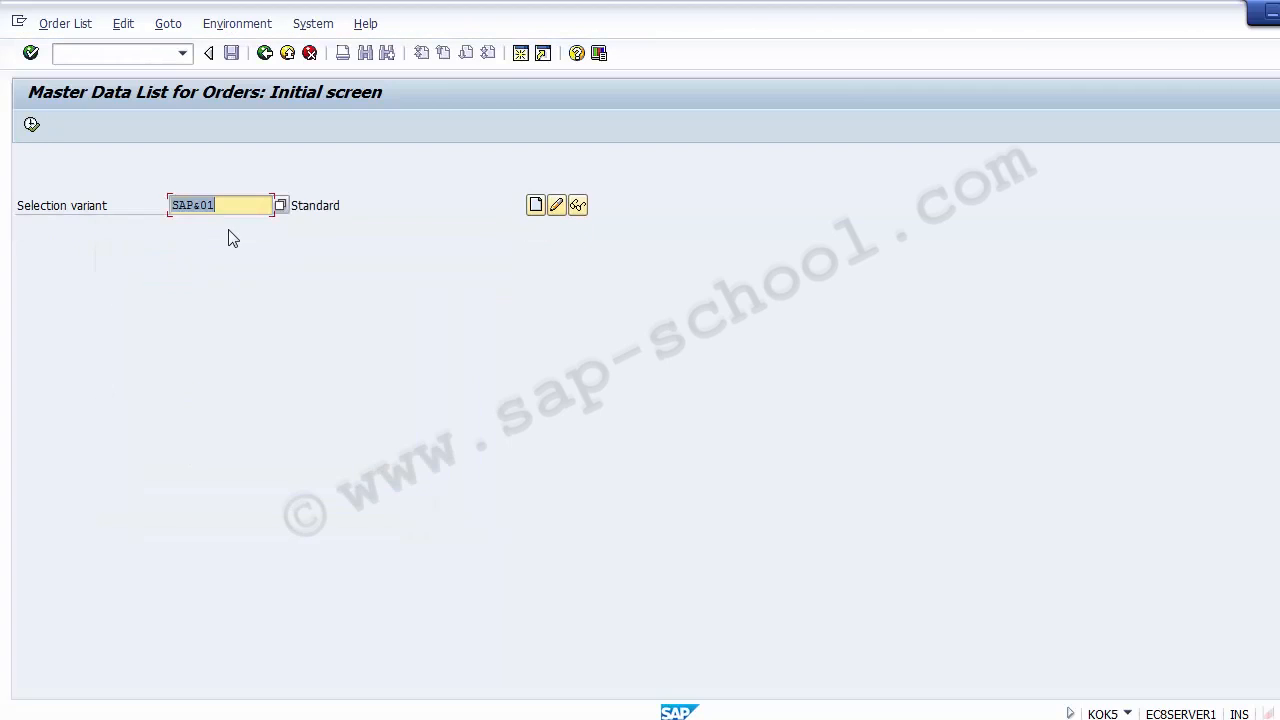
{"action": "left_click", "coordinate": [232, 210]}
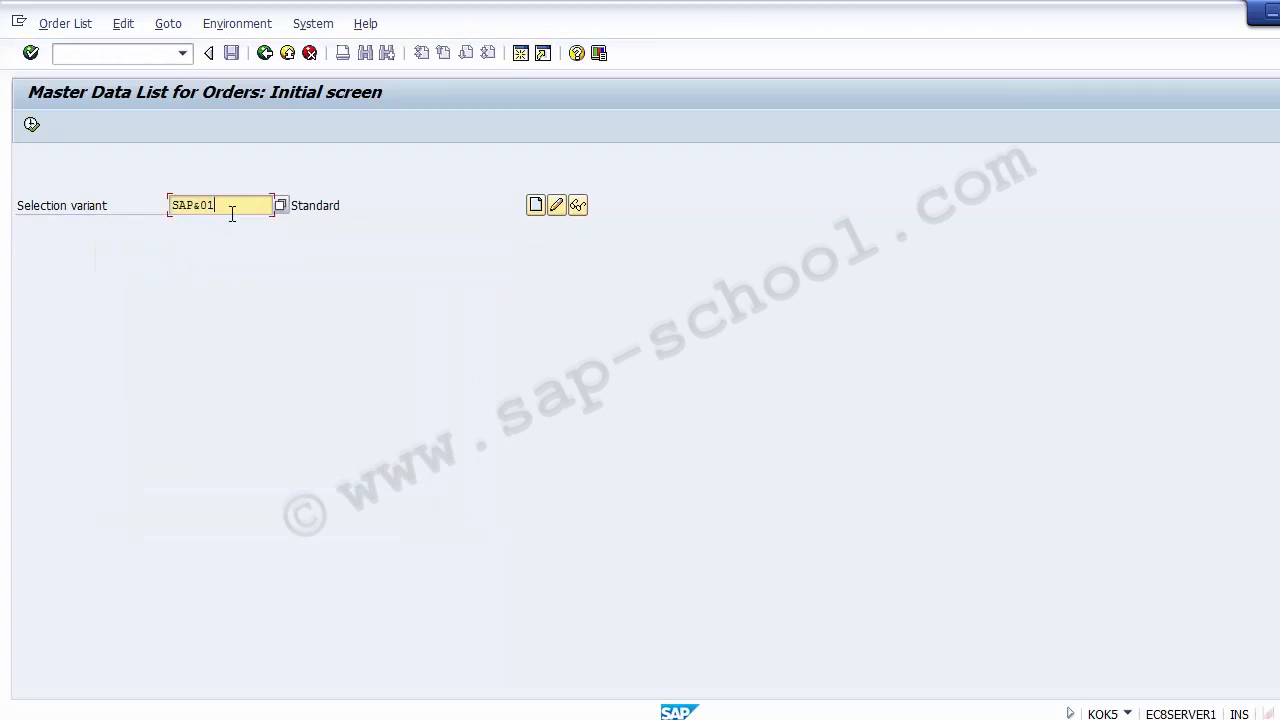
{"action": "left_click", "coordinate": [31, 125]}
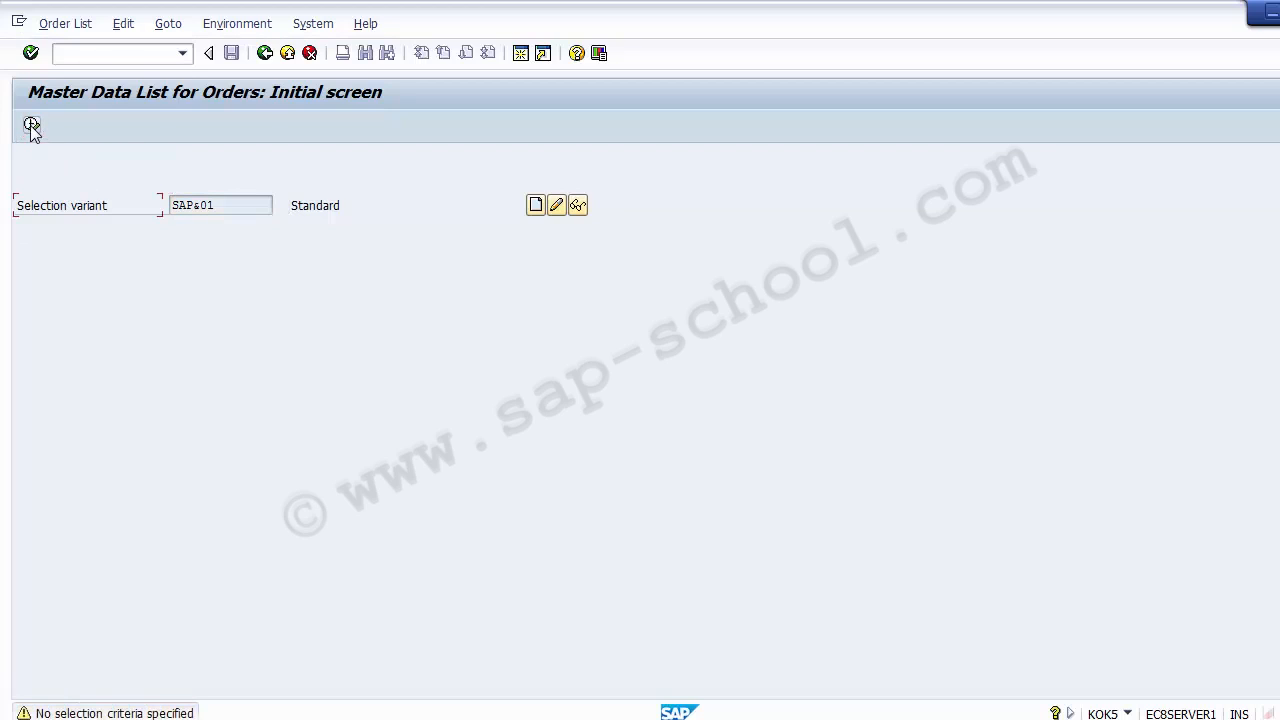
{"action": "left_click", "coordinate": [31, 125]}
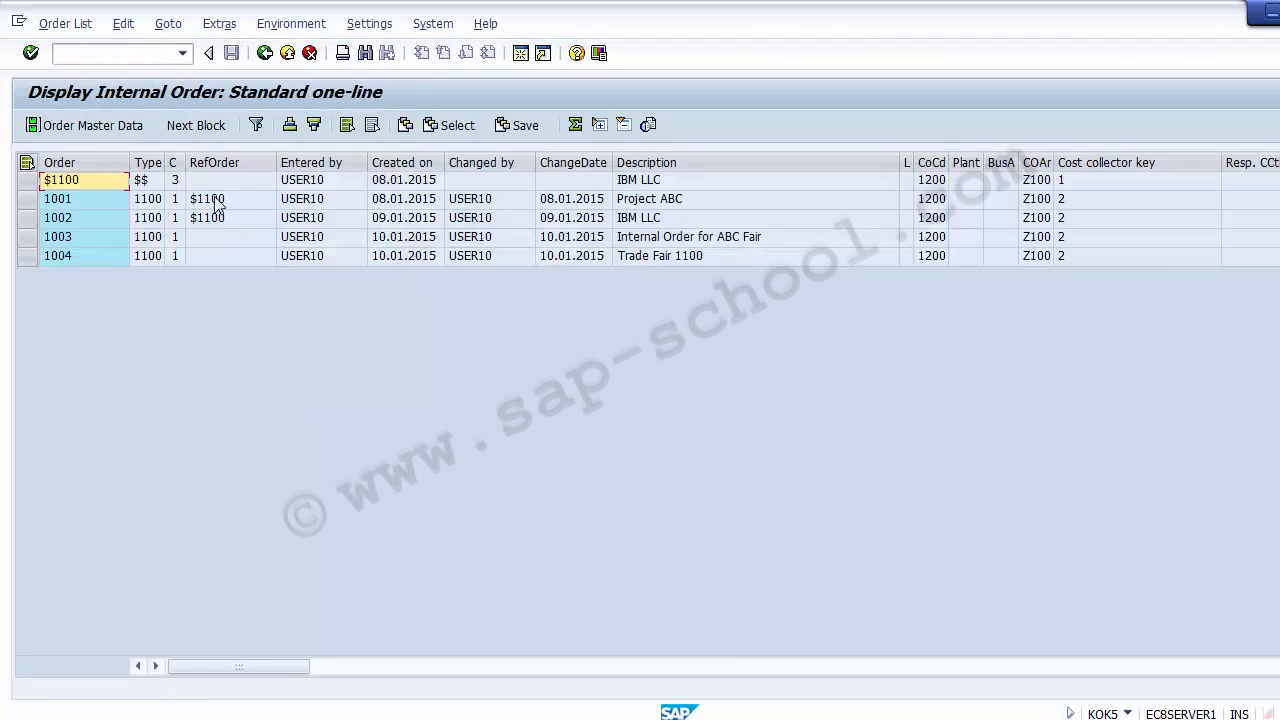
Look through the listed orders from model order $1100 down to order 1004
{"action": "left_click", "coordinate": [152, 184]}
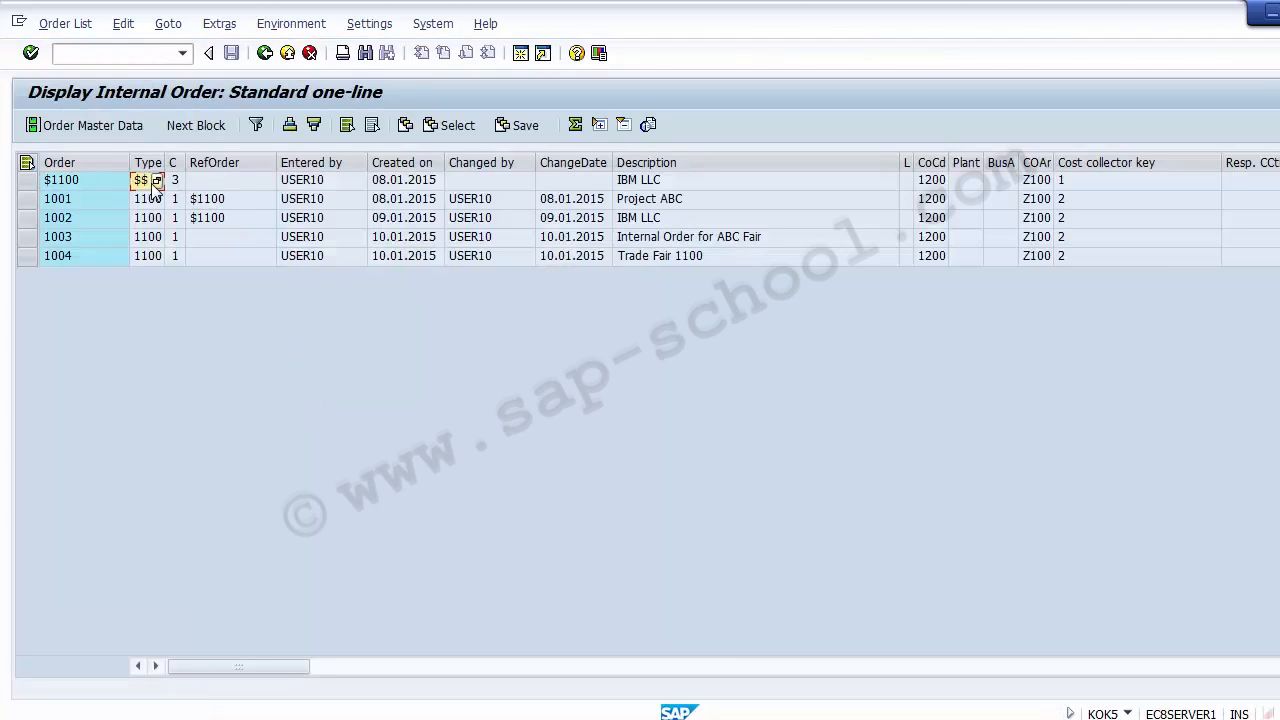
{"action": "key", "text": "Down"}
{"action": "key", "text": "Left"}
{"action": "key", "text": "Up"}
{"action": "key", "text": "Down"}
{"action": "key", "text": "Down"}
{"action": "key", "text": "Down"}
{"action": "key", "text": "Down"}
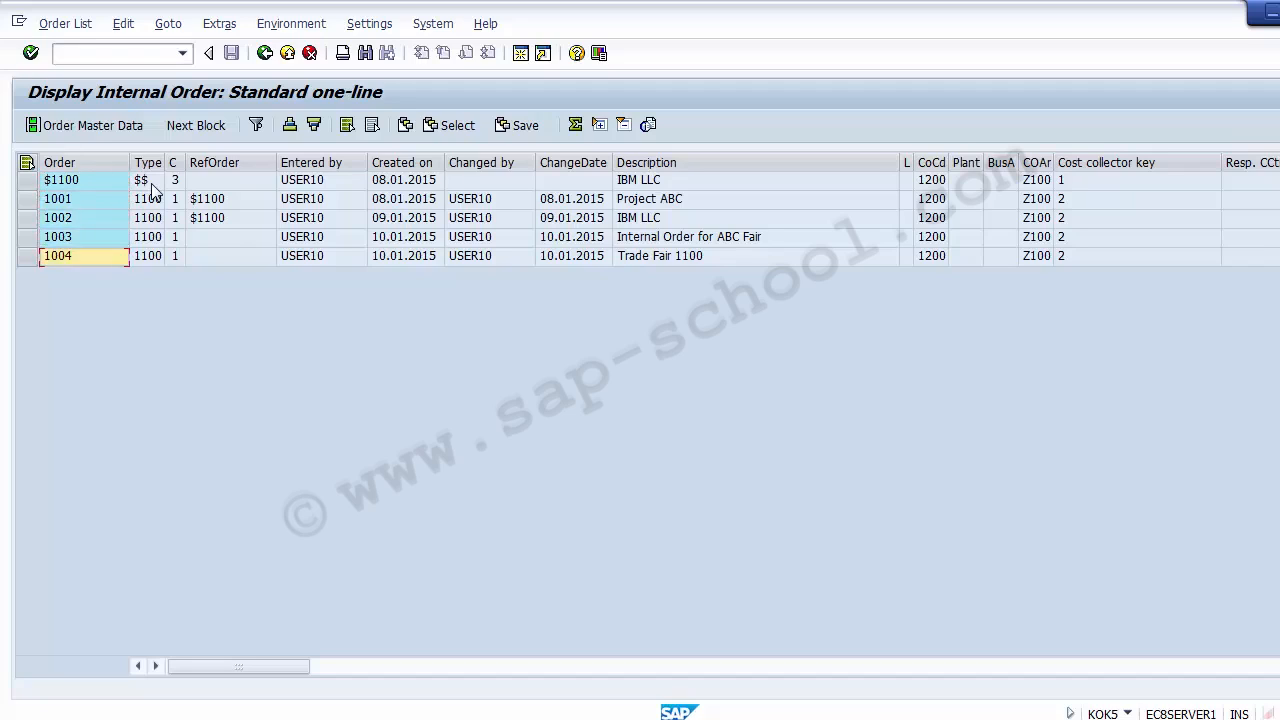
{"action": "key", "text": "Up"}
{"action": "key", "text": "Up"}
{"action": "key", "text": "Up"}
{"action": "key", "text": "Up"}
{"action": "key", "text": "Down"}
{"action": "key", "text": "Down"}
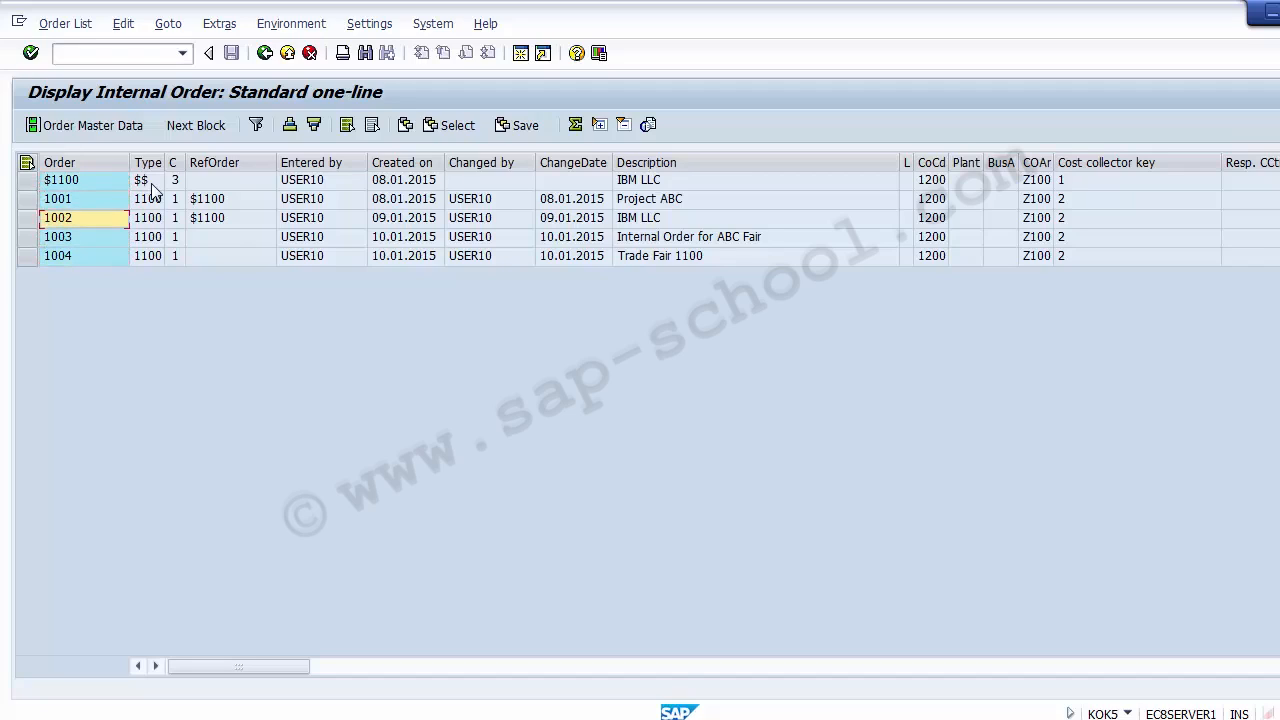
{"action": "key", "text": "Up"}
{"action": "key", "text": "Up"}
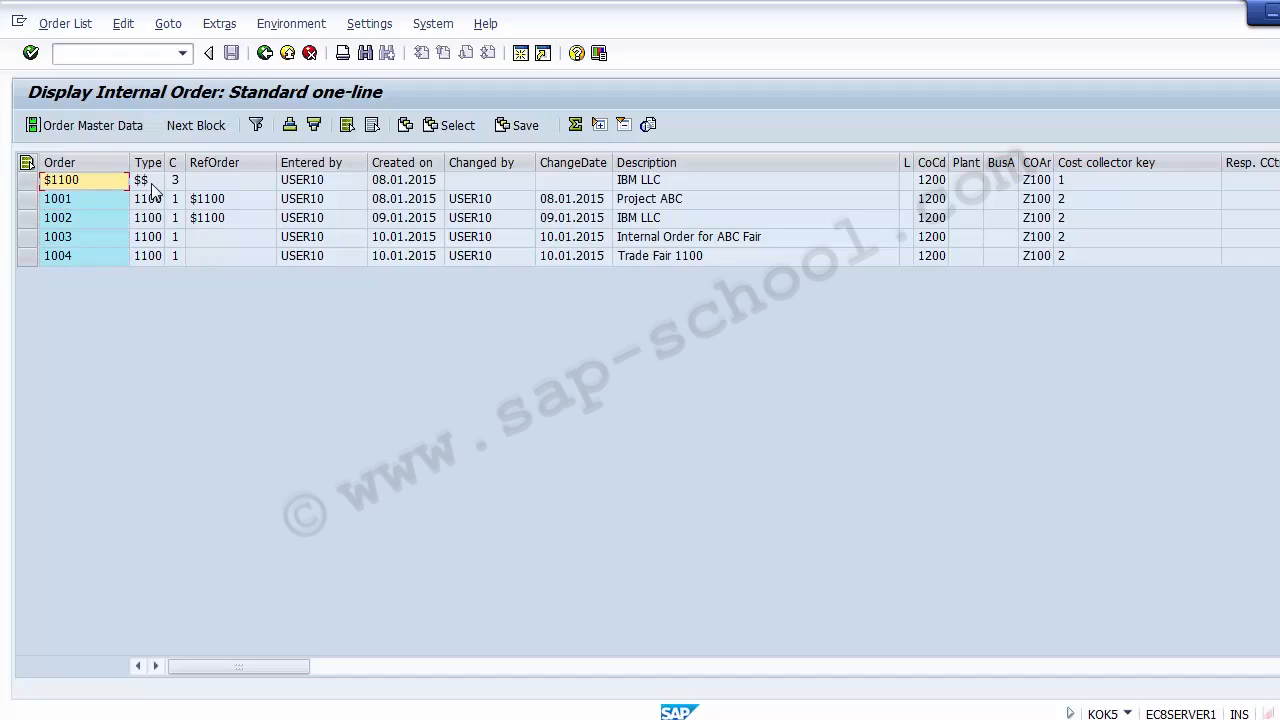
Examine order 1001's type, reference order, creation date, change details and description, and order 1002's reference order
{"action": "left_click", "coordinate": [77, 201]}
{"action": "left_click", "coordinate": [152, 203]}
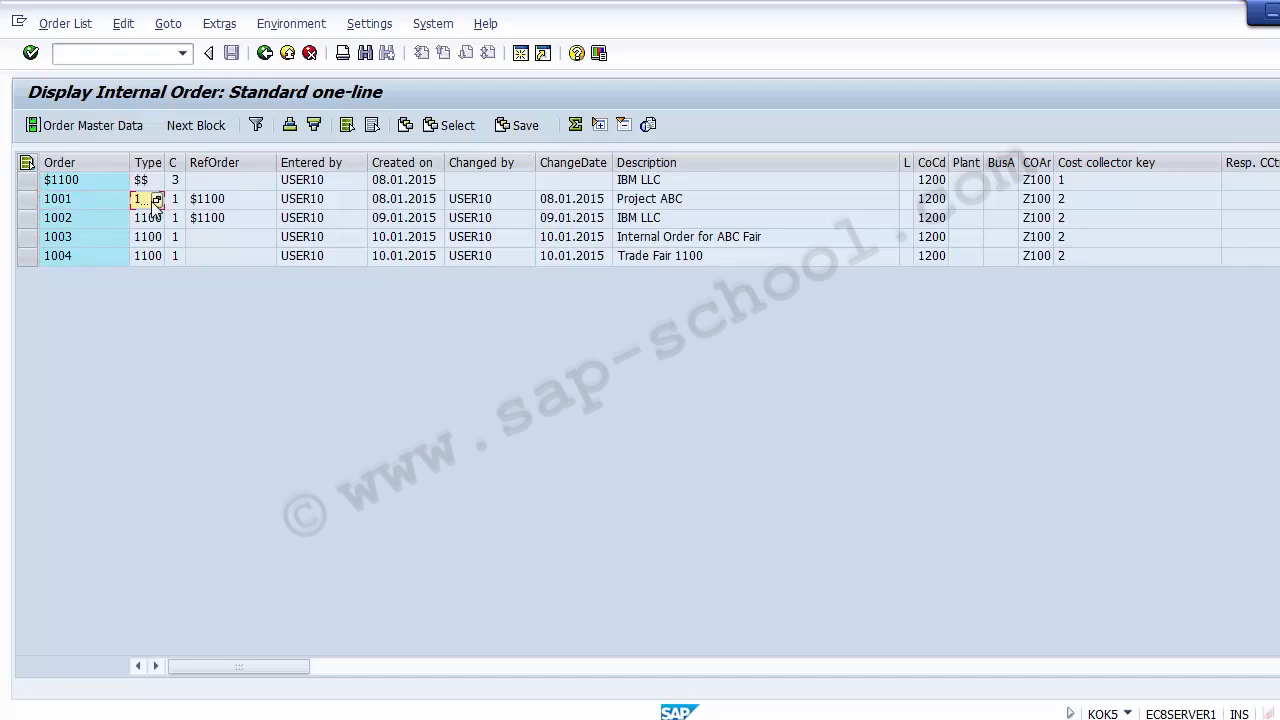
{"action": "left_click", "coordinate": [222, 201]}
{"action": "left_click", "coordinate": [222, 218]}
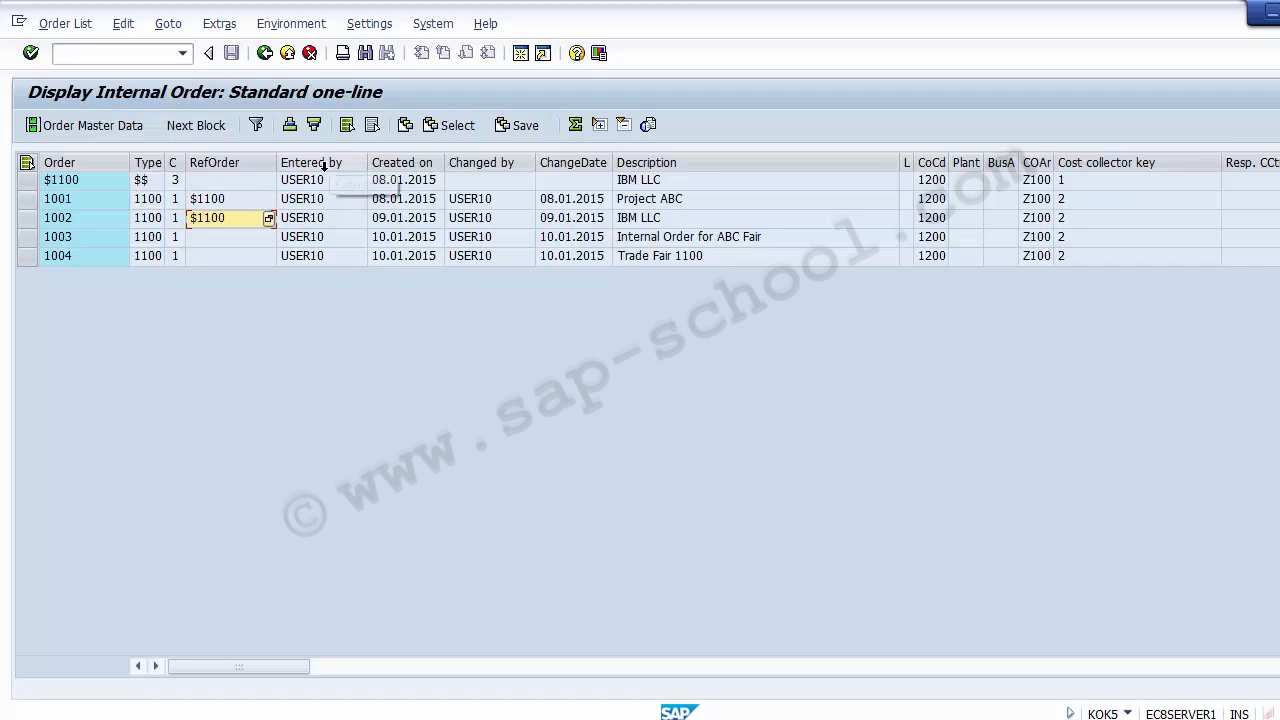
{"action": "left_click", "coordinate": [396, 203]}
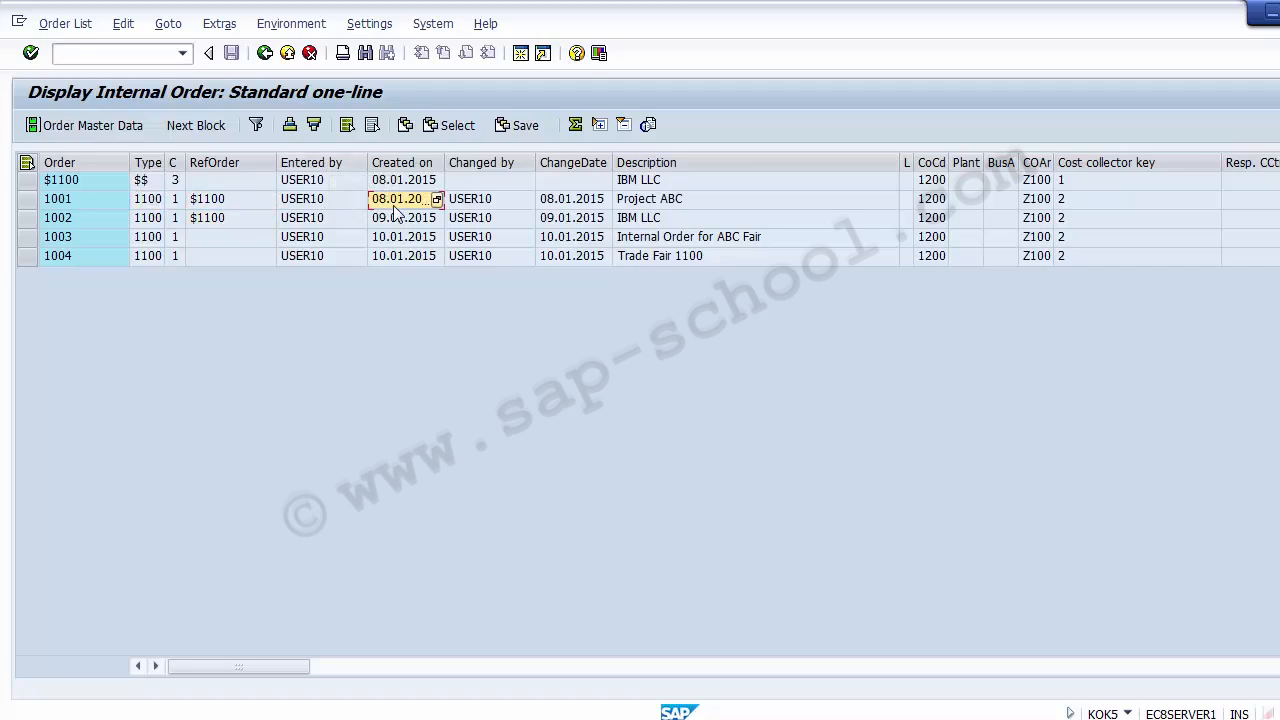
{"action": "left_click", "coordinate": [510, 203]}
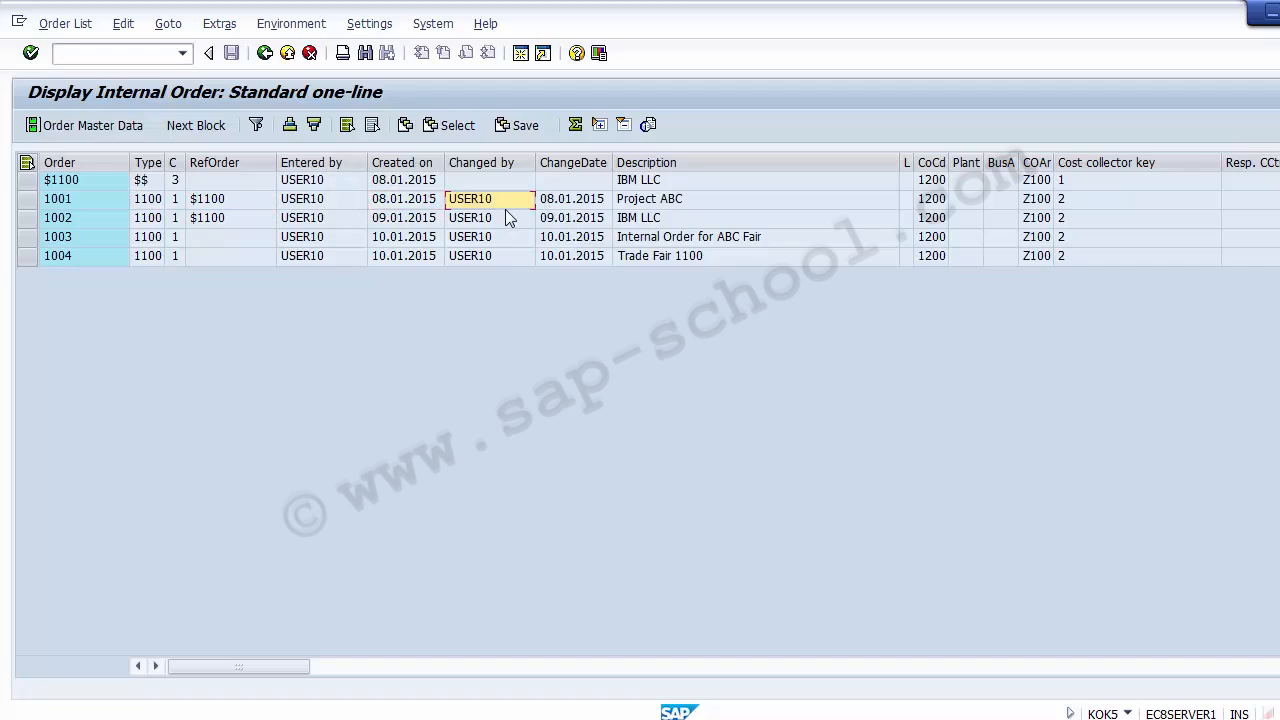
{"action": "left_click", "coordinate": [588, 205]}
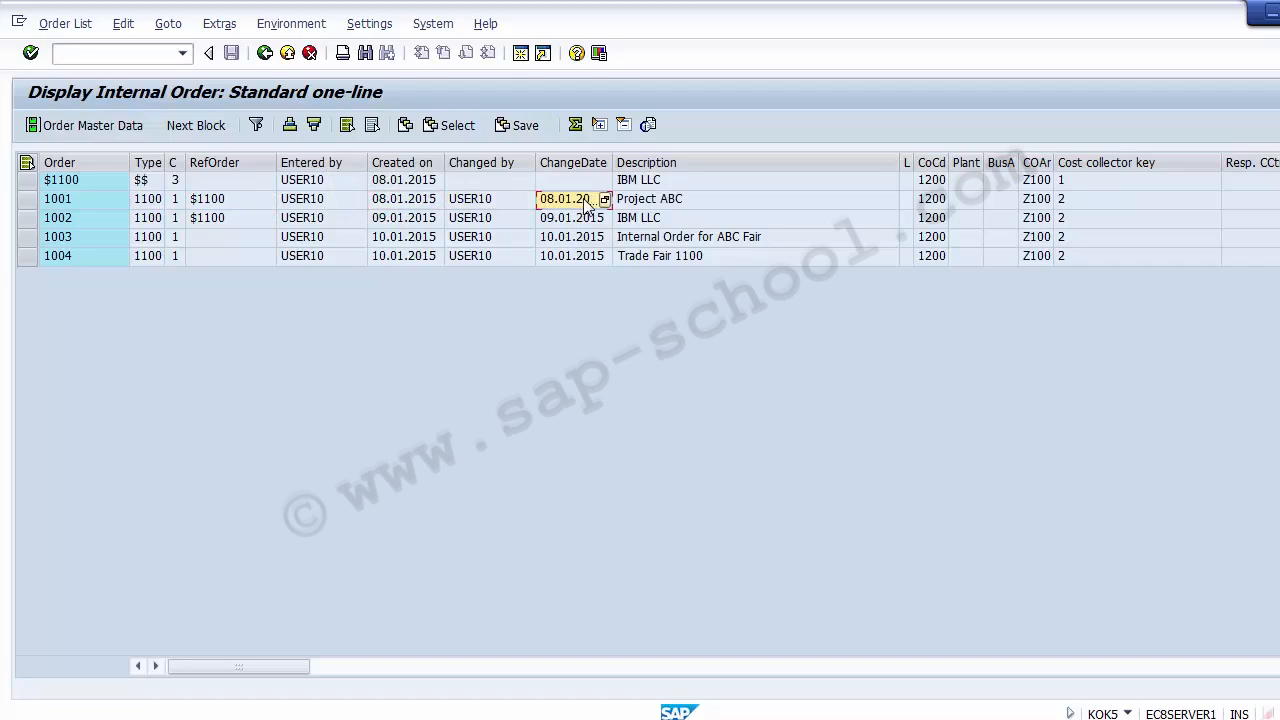
{"action": "left_click", "coordinate": [643, 207]}
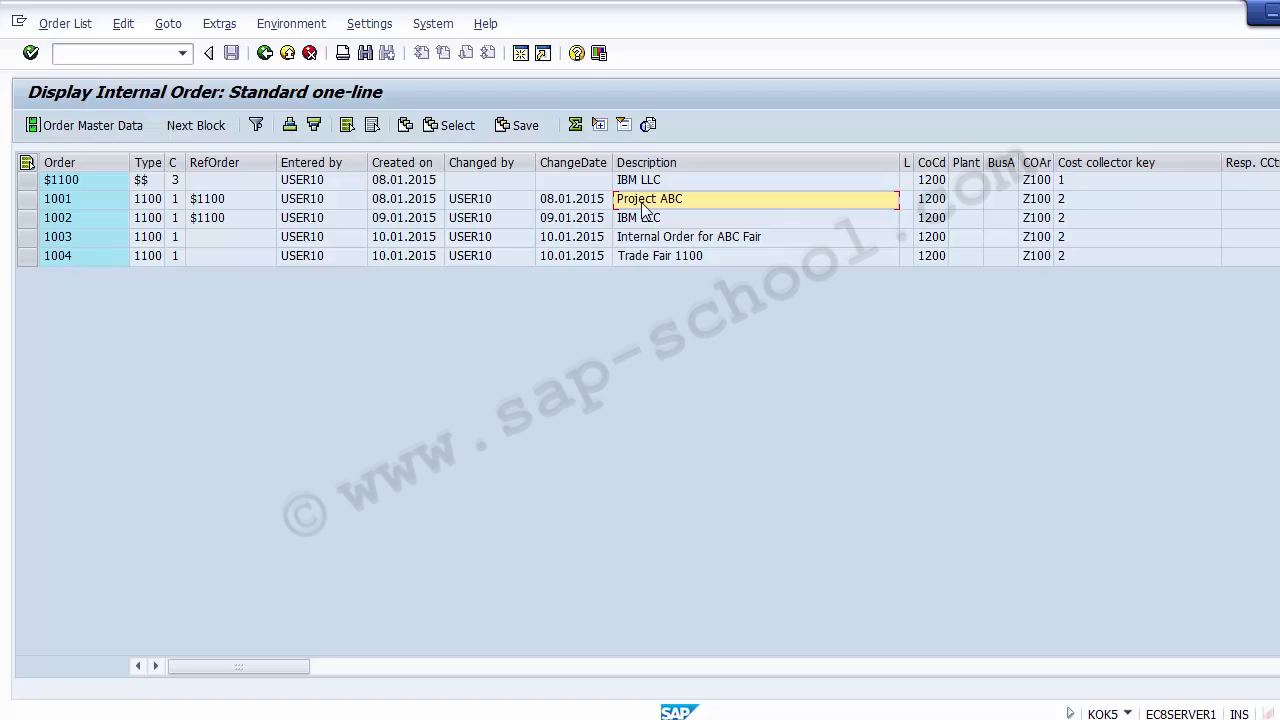
Survey order 1001's further master data columns, from the cost collector key through the status and settlement fields
{"action": "key", "text": "Tab"}
{"action": "key", "text": "Tab"}
{"action": "key", "text": "Tab"}
{"action": "key", "text": "Tab"}
{"action": "key", "text": "Tab"}
{"action": "key", "text": "Tab"}
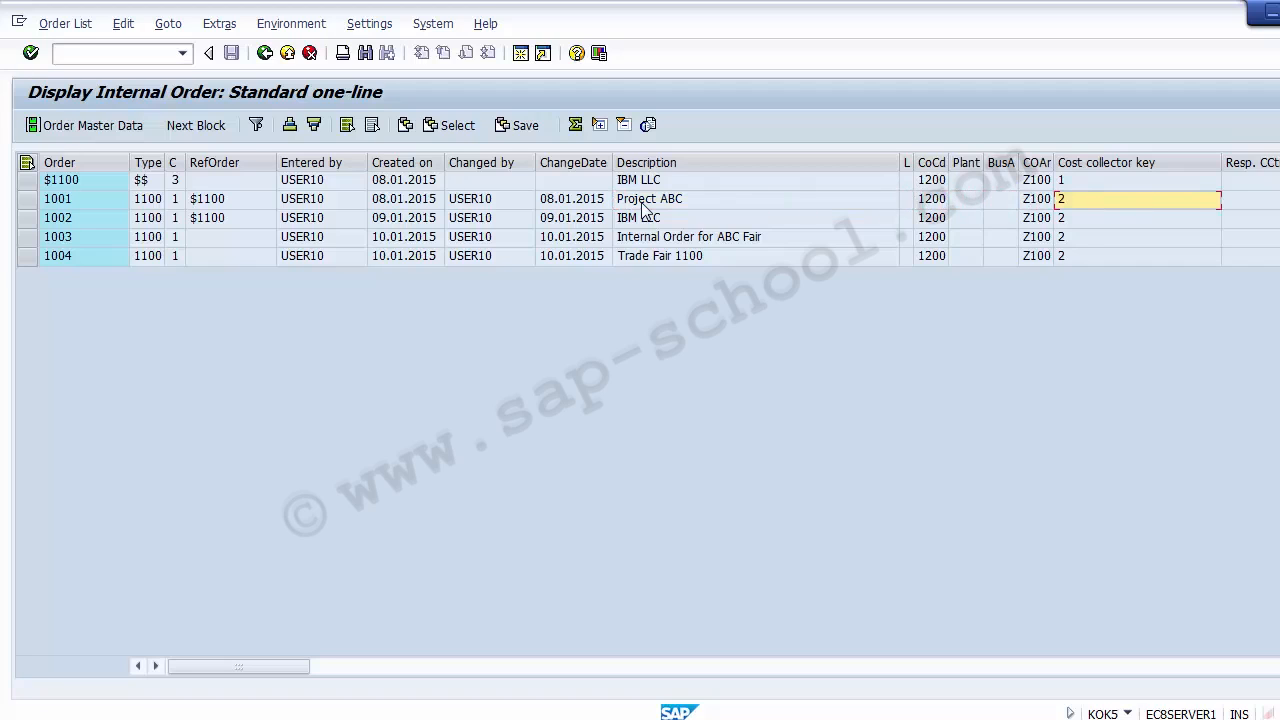
{"action": "key", "text": "Tab"}
{"action": "key", "text": "Tab"}
{"action": "key", "text": "Tab"}
{"action": "key", "text": "Tab"}
{"action": "key", "text": "Tab"}
{"action": "key", "text": "Tab"}
{"action": "key", "text": "Tab"}
{"action": "key", "text": "Tab"}
{"action": "key", "text": "Tab"}
{"action": "key", "text": "Tab"}
{"action": "key", "text": "Tab"}
{"action": "key", "text": "Tab"}
{"action": "key", "text": "Tab"}
{"action": "key", "text": "Tab"}
{"action": "key", "text": "Tab"}
{"action": "key", "text": "Tab"}
{"action": "key", "text": "Tab"}
{"action": "key", "text": "Tab"}
{"action": "key", "text": "Tab"}
{"action": "key", "text": "Tab"}
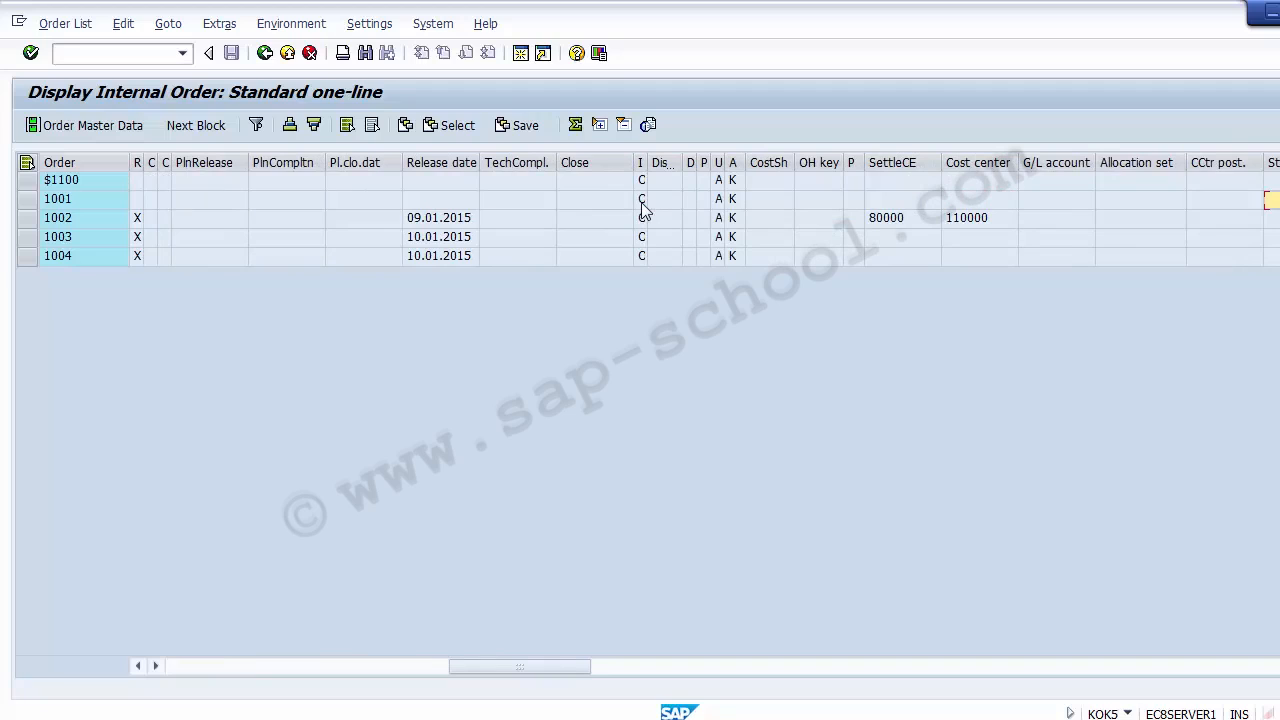
{"action": "key", "text": "shift+Tab"}
{"action": "key", "text": "shift+Tab"}
{"action": "key", "text": "shift+Tab"}
{"action": "key", "text": "shift+Tab"}
{"action": "key", "text": "shift+Tab"}
{"action": "key", "text": "shift+Tab"}
{"action": "key", "text": "shift+Tab"}
{"action": "key", "text": "shift+Tab"}
{"action": "key", "text": "shift+Tab"}
{"action": "key", "text": "shift+Tab"}
{"action": "key", "text": "shift+Tab"}
{"action": "key", "text": "shift+Tab"}
{"action": "key", "text": "shift+Tab"}
{"action": "key", "text": "shift+Tab"}
{"action": "key", "text": "shift+Tab"}
{"action": "key", "text": "shift+Tab"}
{"action": "key", "text": "shift+Tab"}
{"action": "key", "text": "shift+Tab"}
{"action": "key", "text": "shift+Tab"}
{"action": "key", "text": "shift+Tab"}
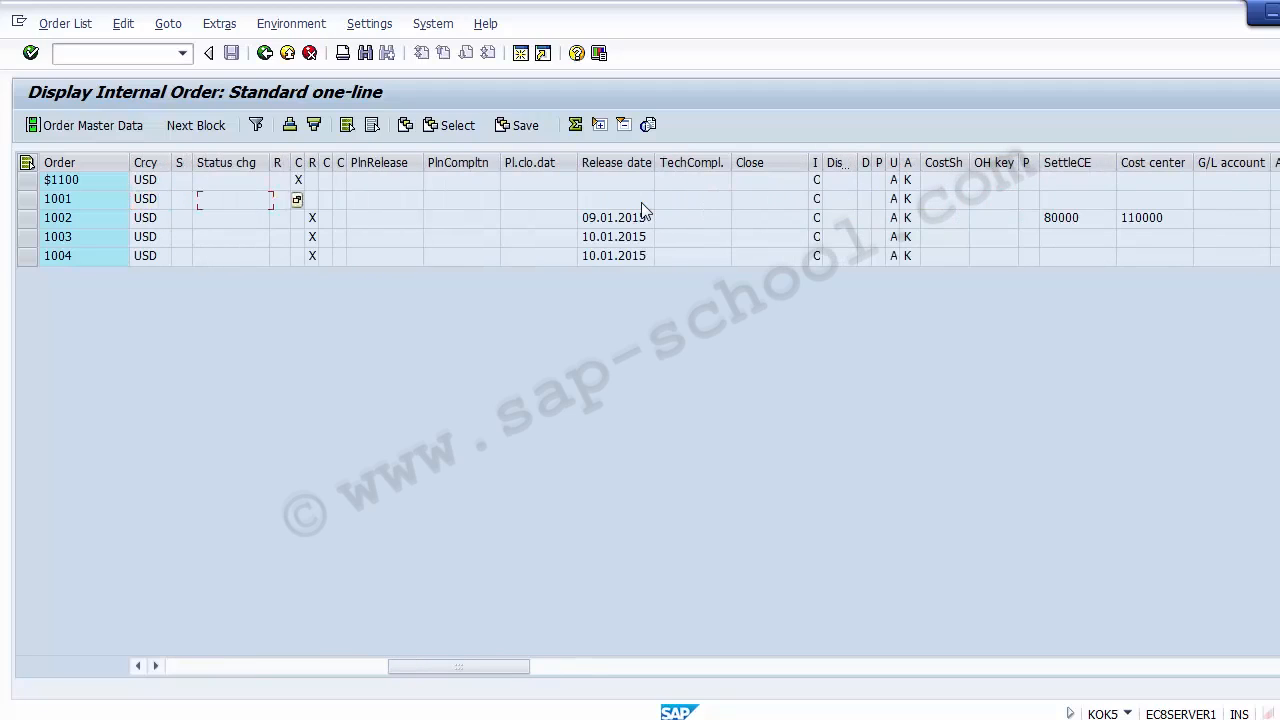
Examine the status and release date columns of the orders and order 1002's settlement cost element
{"action": "key", "text": "Right"}
{"action": "key", "text": "Right"}
{"action": "key", "text": "Right"}
{"action": "key", "text": "Right"}
{"action": "key", "text": "Right"}
{"action": "key", "text": "Right"}
{"action": "key", "text": "Right"}
{"action": "key", "text": "Right"}
{"action": "key", "text": "Right"}
{"action": "key", "text": "Right"}
{"action": "key", "text": "Left"}
{"action": "key", "text": "Left"}
{"action": "key", "text": "Left"}
{"action": "key", "text": "Down"}
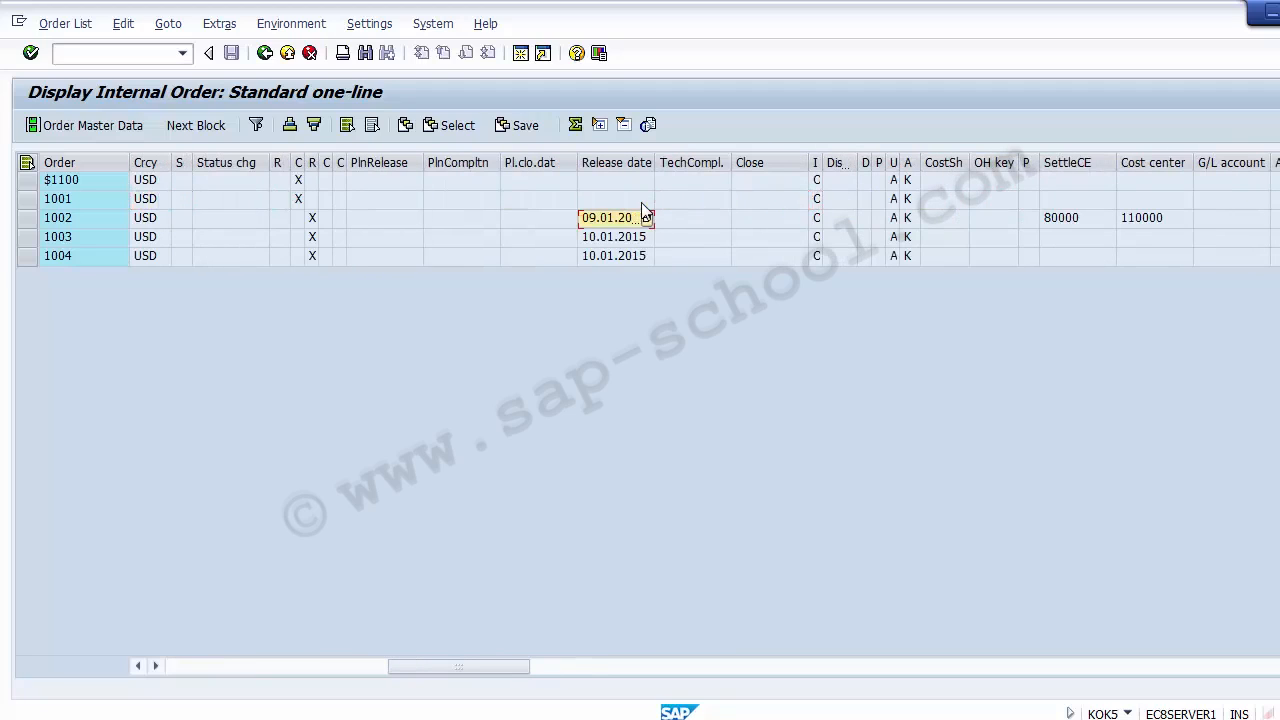
{"action": "key", "text": "Down"}
{"action": "key", "text": "Down"}
{"action": "key", "text": "Up"}
{"action": "key", "text": "Up"}
{"action": "key", "text": "Down"}
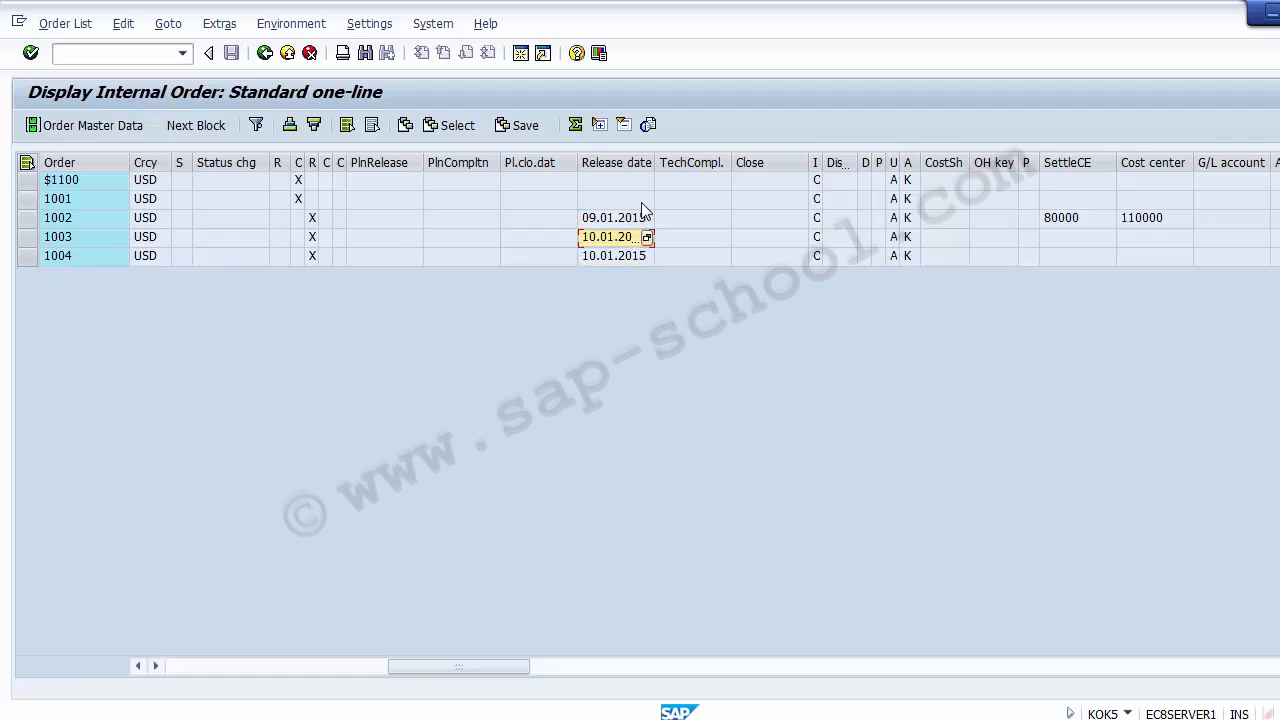
{"action": "key", "text": "Right"}
{"action": "key", "text": "Right"}
{"action": "key", "text": "Right"}
{"action": "key", "text": "Right"}
{"action": "key", "text": "Right"}
{"action": "key", "text": "Right"}
{"action": "key", "text": "Right"}
{"action": "key", "text": "Right"}
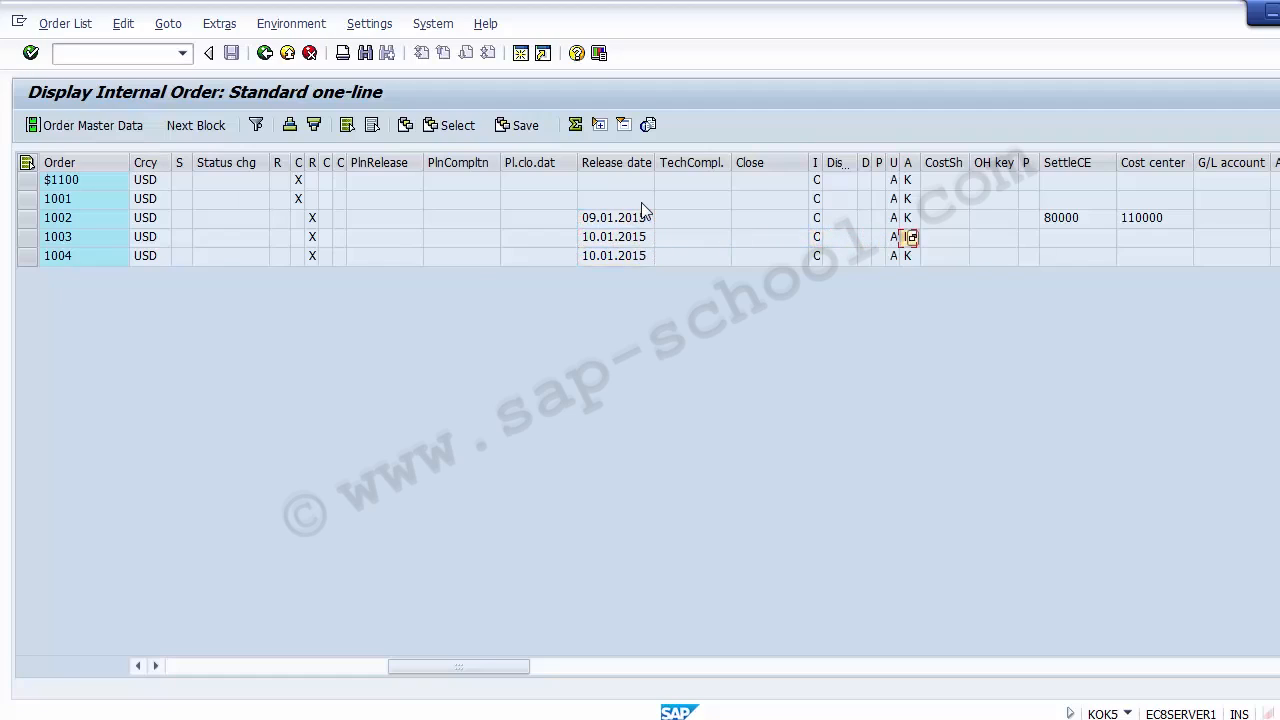
{"action": "key", "text": "Right"}
{"action": "key", "text": "Right"}
{"action": "key", "text": "Up"}
{"action": "key", "text": "Right"}
{"action": "key", "text": "Right"}
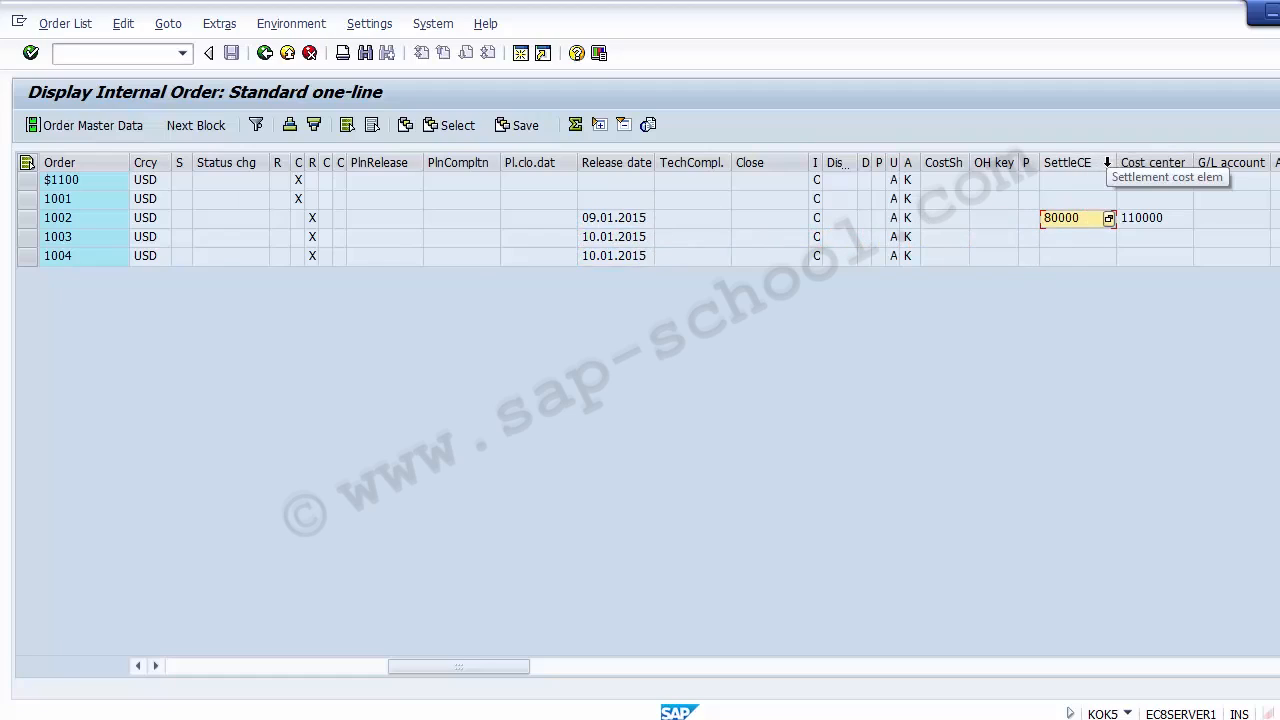
Widen the settlement cost element column and review order 1002's remaining columns, including cost center and profit center
{"action": "left_click_drag", "start_coordinate": [1117, 162], "coordinate": [1155, 162]}
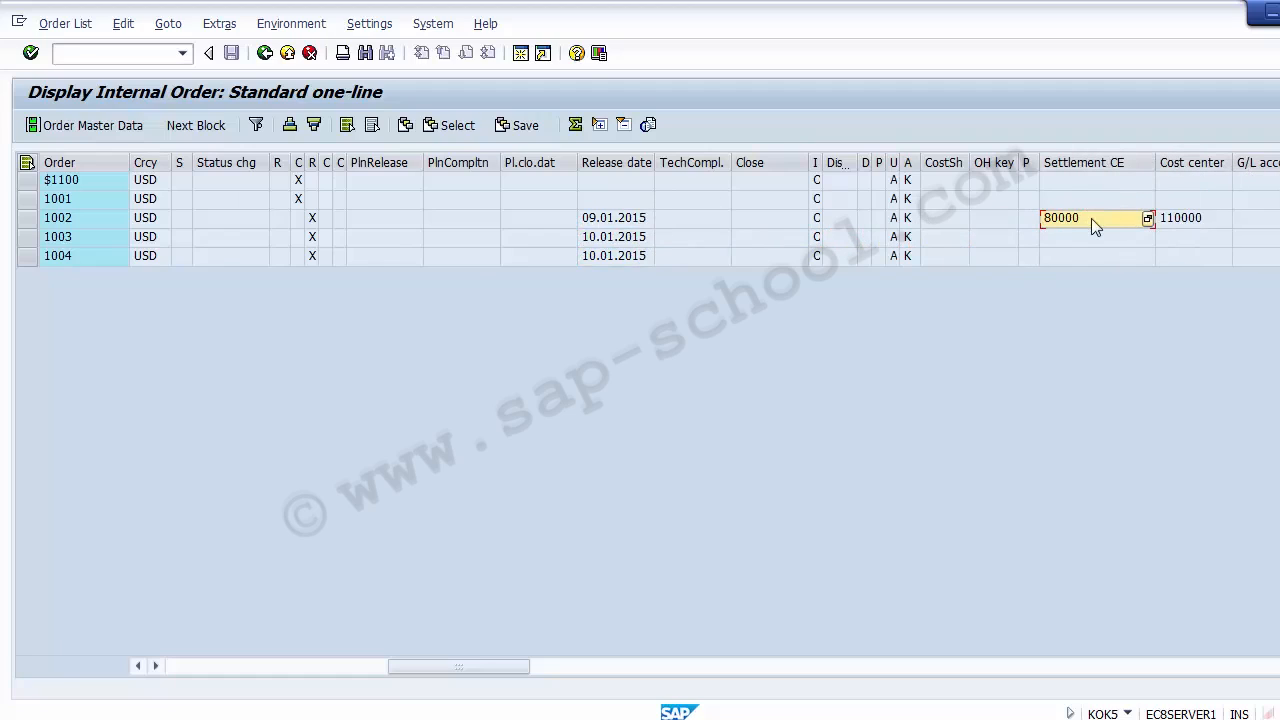
{"action": "key", "text": "Right"}
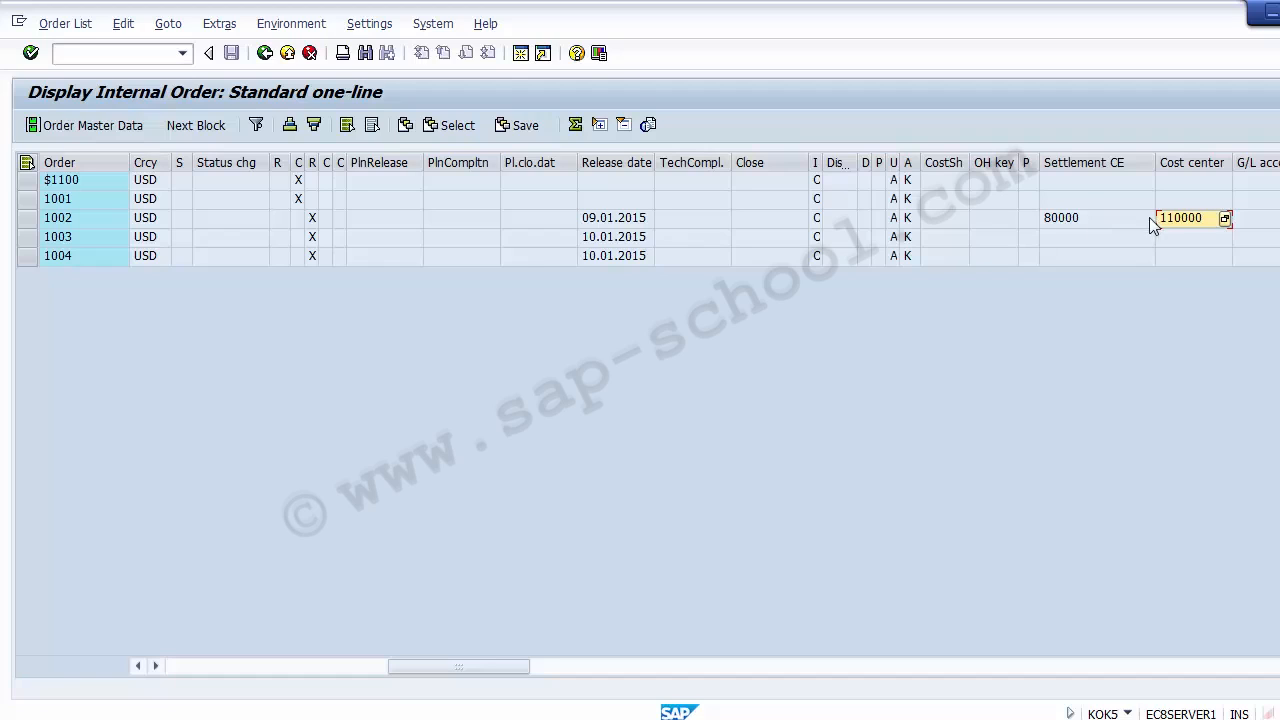
{"action": "key", "text": "Right"}
{"action": "key", "text": "Right"}
{"action": "key", "text": "Right"}
{"action": "key", "text": "Right"}
{"action": "key", "text": "Right"}
{"action": "key", "text": "Right"}
{"action": "key", "text": "Right"}
{"action": "key", "text": "Right"}
{"action": "key", "text": "Right"}
{"action": "key", "text": "Right"}
{"action": "key", "text": "Right"}
{"action": "key", "text": "Right"}
{"action": "key", "text": "Right"}
{"action": "key", "text": "Right"}
{"action": "key", "text": "Right"}
{"action": "key", "text": "Right"}
{"action": "key", "text": "Right"}
{"action": "key", "text": "Right"}
{"action": "key", "text": "Right"}
{"action": "key", "text": "Right"}
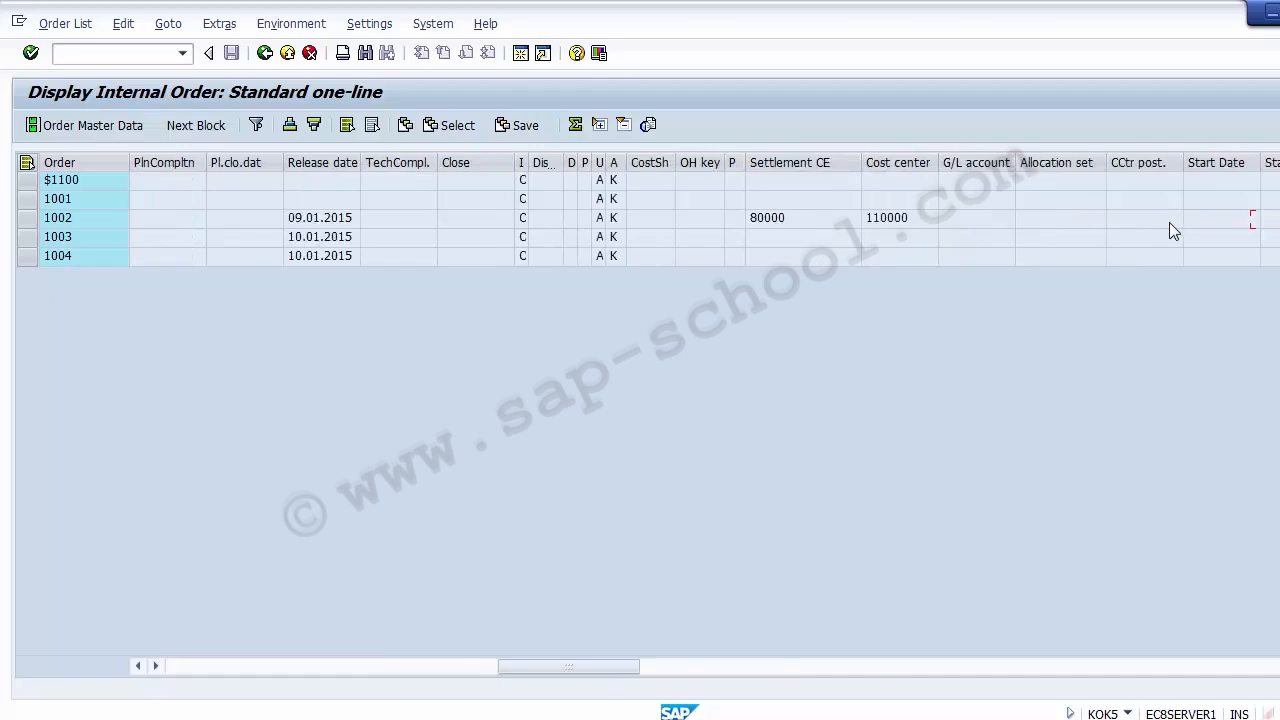
{"action": "key", "text": "Right"}
{"action": "key", "text": "Right"}
{"action": "key", "text": "Right"}
{"action": "key", "text": "Right"}
{"action": "key", "text": "Right"}
{"action": "key", "text": "Right"}
{"action": "key", "text": "Right"}
{"action": "key", "text": "Right"}
{"action": "key", "text": "Left"}
{"action": "key", "text": "Left"}
{"action": "key", "text": "Left"}
{"action": "key", "text": "Left"}
{"action": "key", "text": "Left"}
{"action": "key", "text": "Left"}
{"action": "key", "text": "Left"}
{"action": "key", "text": "Left"}
{"action": "key", "text": "Left"}
{"action": "key", "text": "Left"}
{"action": "key", "text": "Left"}
{"action": "key", "text": "Left"}
{"action": "key", "text": "Left"}
{"action": "key", "text": "Left"}
{"action": "key", "text": "Left"}
{"action": "key", "text": "Left"}
{"action": "key", "text": "Left"}
{"action": "key", "text": "Left"}
{"action": "key", "text": "Left"}
{"action": "key", "text": "Left"}
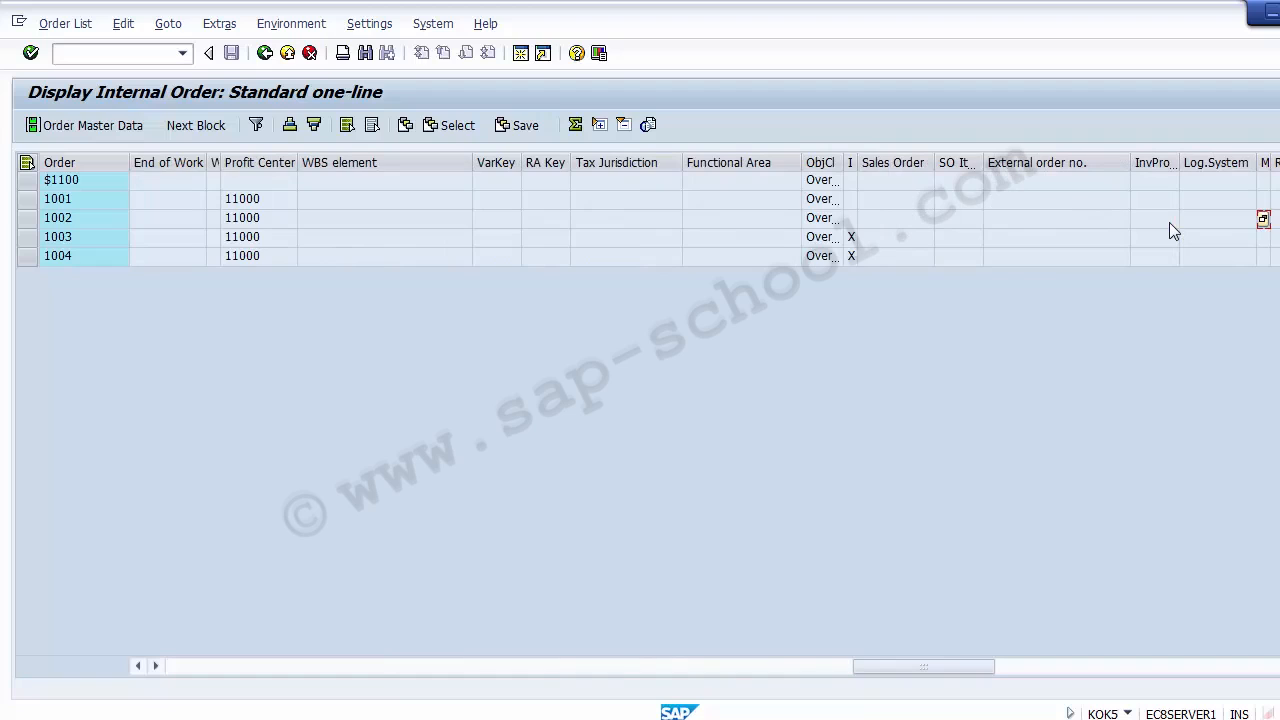
{"action": "key", "text": "Left"}
{"action": "key", "text": "Left"}
{"action": "key", "text": "Left"}
{"action": "key", "text": "Left"}
{"action": "key", "text": "Left"}
{"action": "key", "text": "Left"}
{"action": "key", "text": "Left"}
{"action": "key", "text": "Left"}
{"action": "key", "text": "Left"}
{"action": "key", "text": "Left"}
{"action": "key", "text": "Left"}
{"action": "key", "text": "Left"}
{"action": "key", "text": "Left"}
{"action": "key", "text": "Left"}
{"action": "key", "text": "Left"}
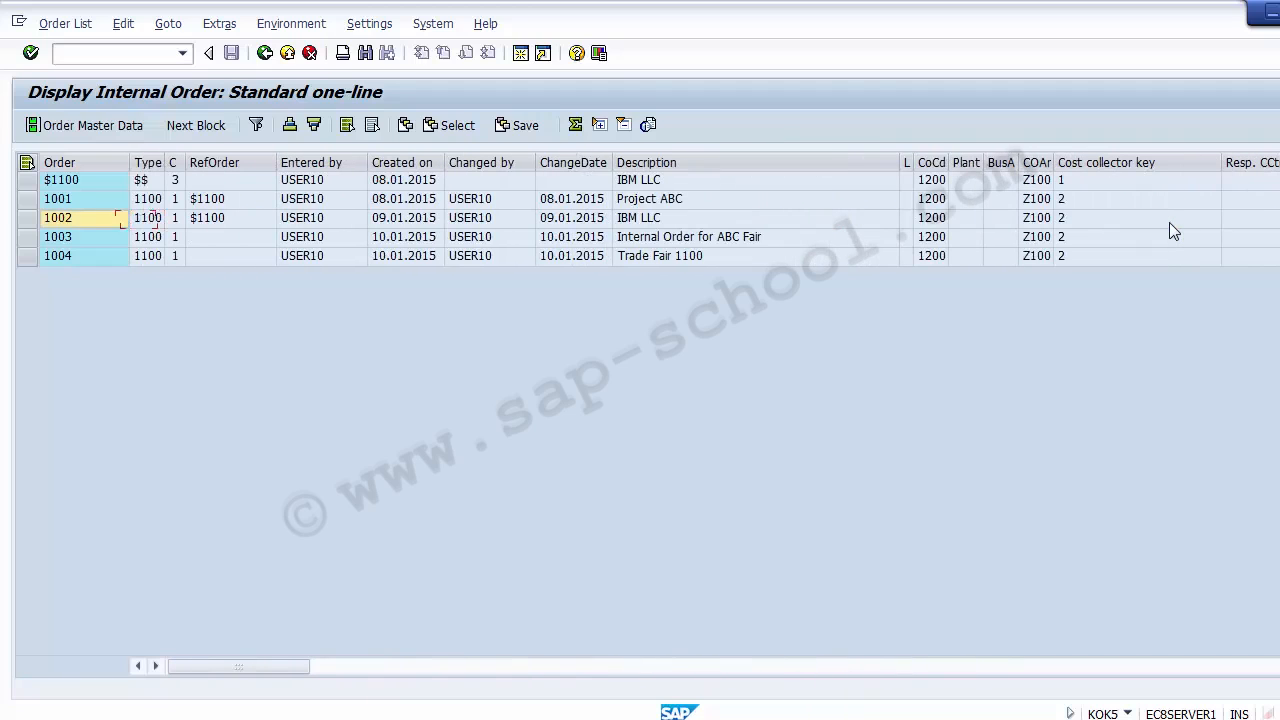
Exit the internal order list and switch to the Unit Testing slide in PowerPoint to check the KOK5 entry
{"action": "left_click", "coordinate": [289, 54]}
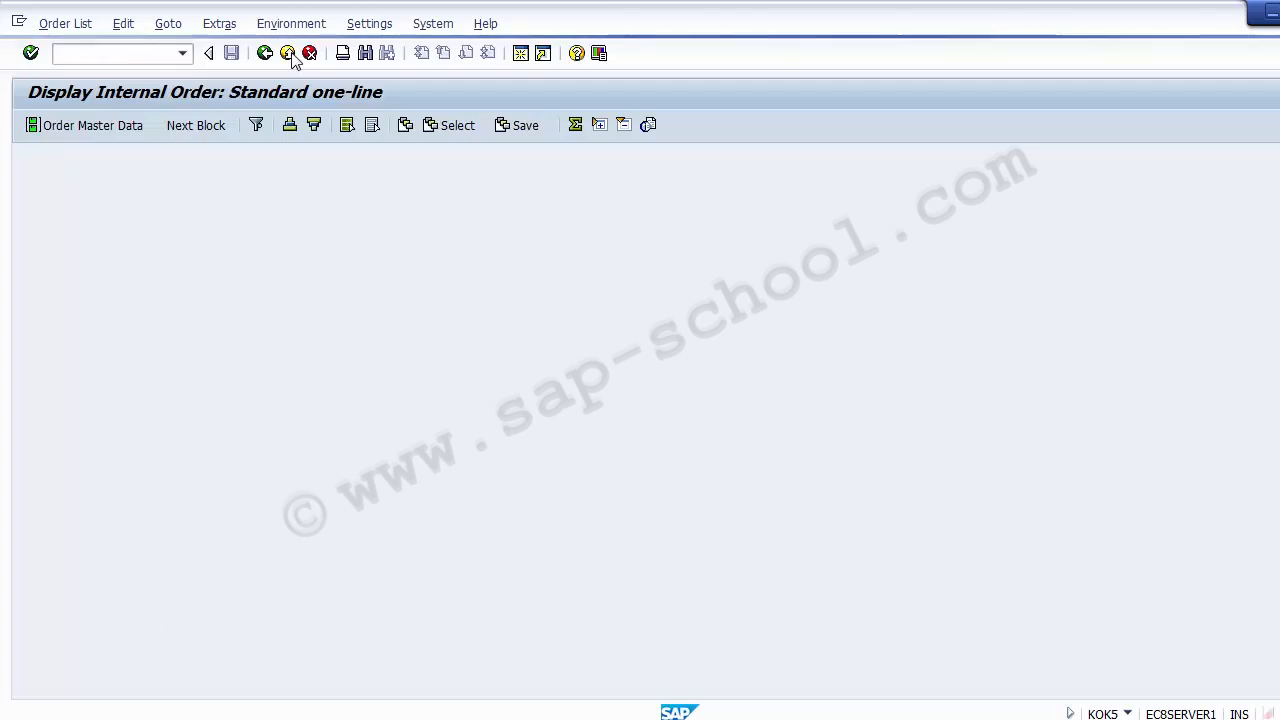
{"action": "left_click", "coordinate": [288, 54]}
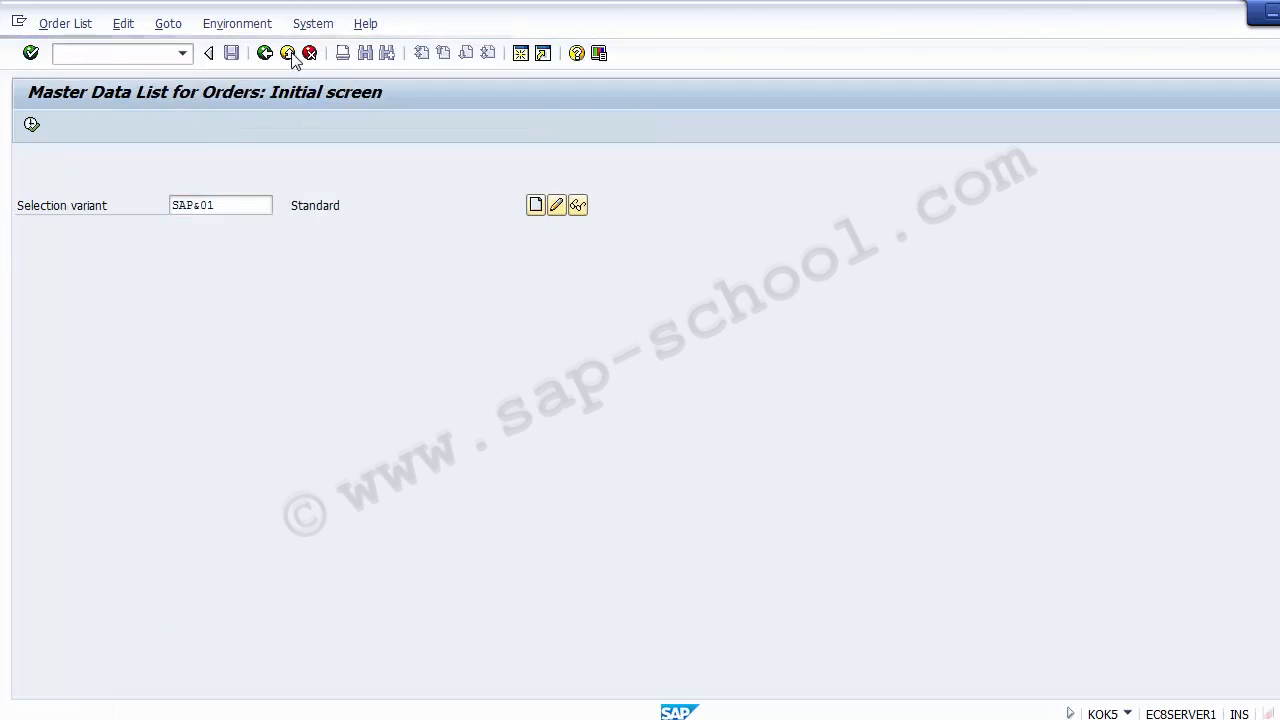
{"action": "left_click", "coordinate": [642, 718]}
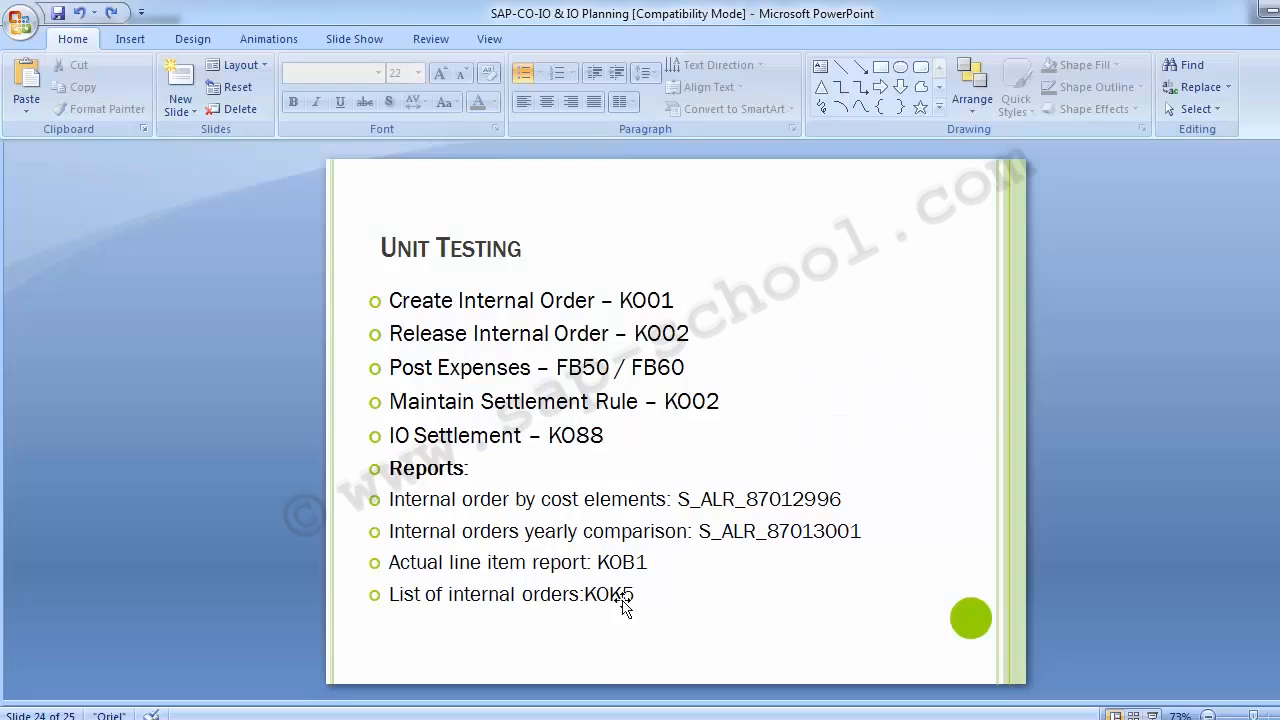
{"action": "left_click", "coordinate": [641, 594]}
{"action": "left_click", "coordinate": [248, 452]}
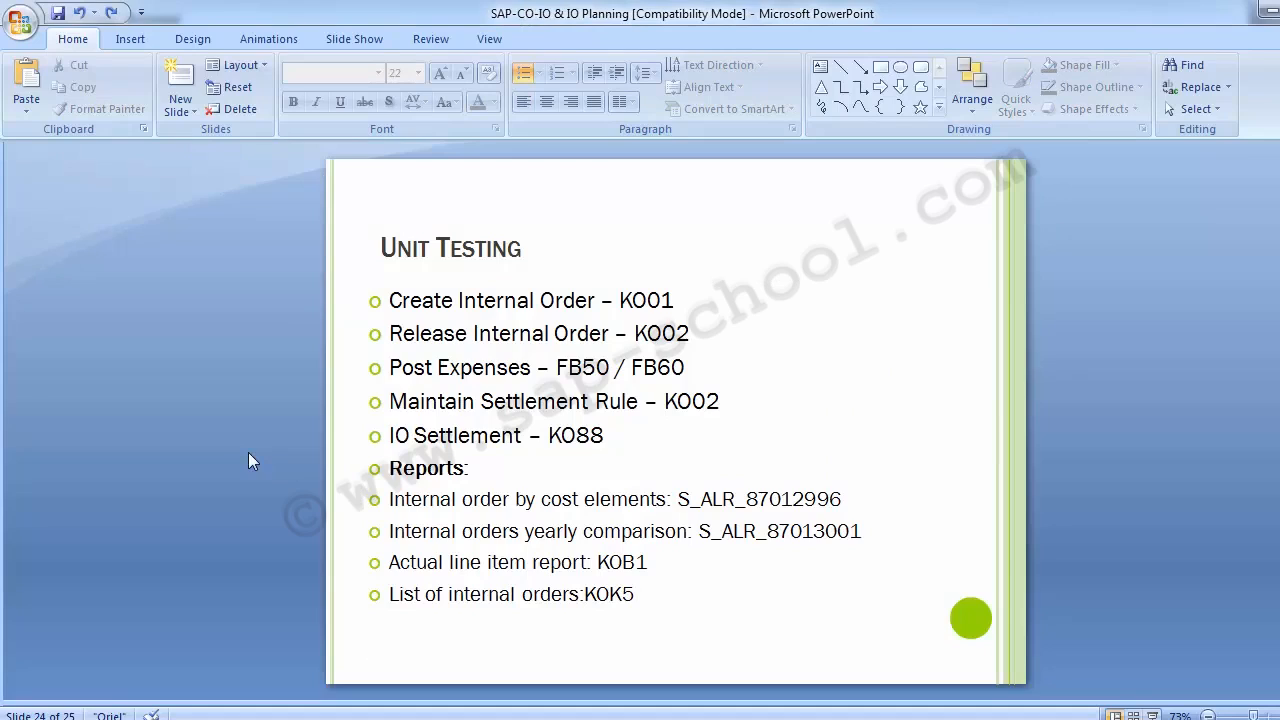